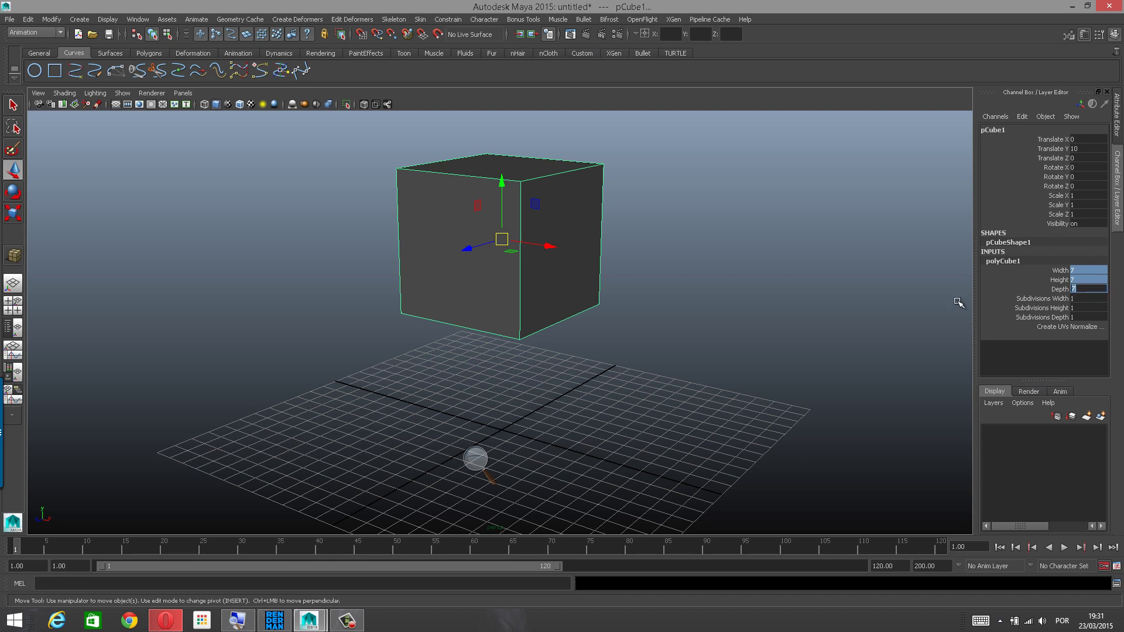
Switch the cube to face selection mode.
{"action": "left_click", "coordinate": [774, 316]}
{"action": "left_click", "coordinate": [558, 286]}
{"action": "left_click_drag", "start_coordinate": [670, 274], "coordinate": [694, 287], "text": "alt"}
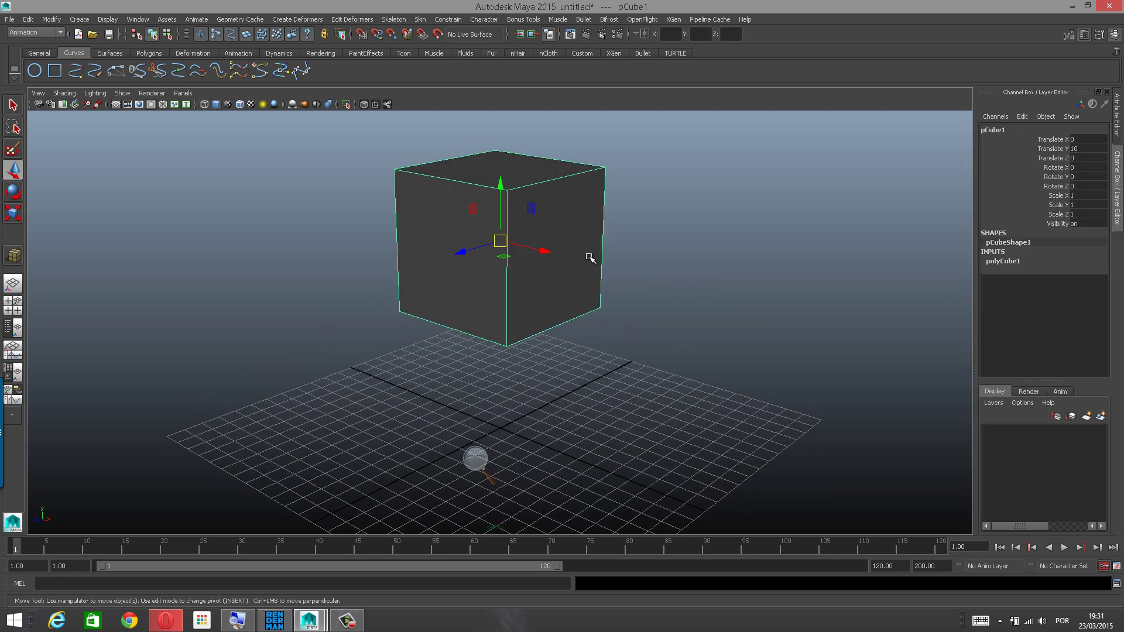
{"action": "right_click", "coordinate": [578, 213]}
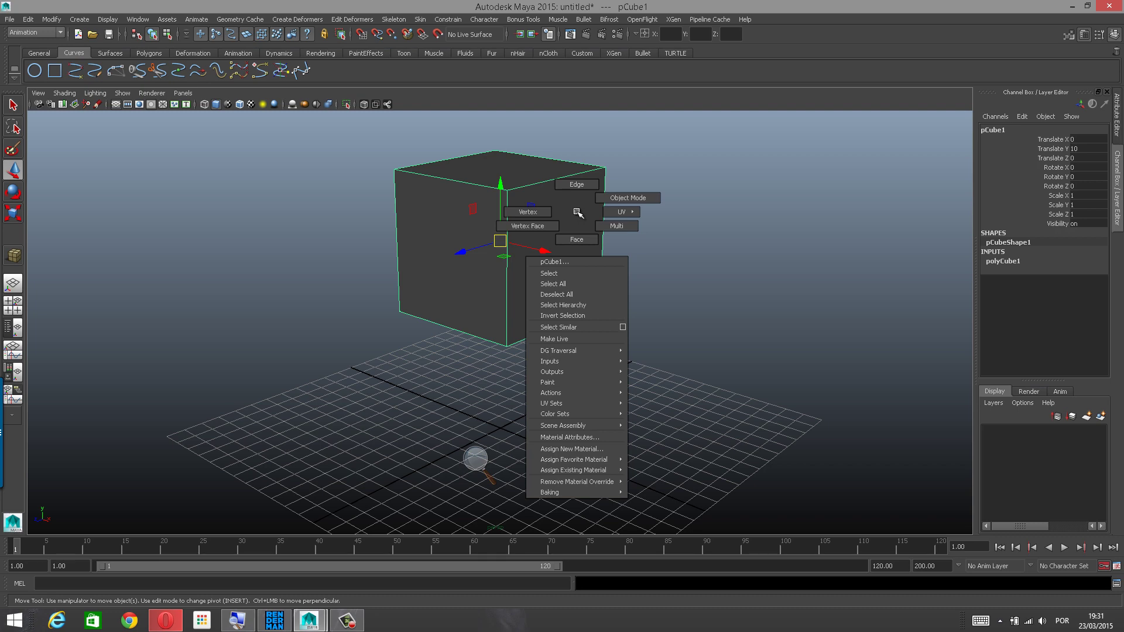
{"action": "right_click_drag", "start_coordinate": [583, 220], "coordinate": [579, 270]}
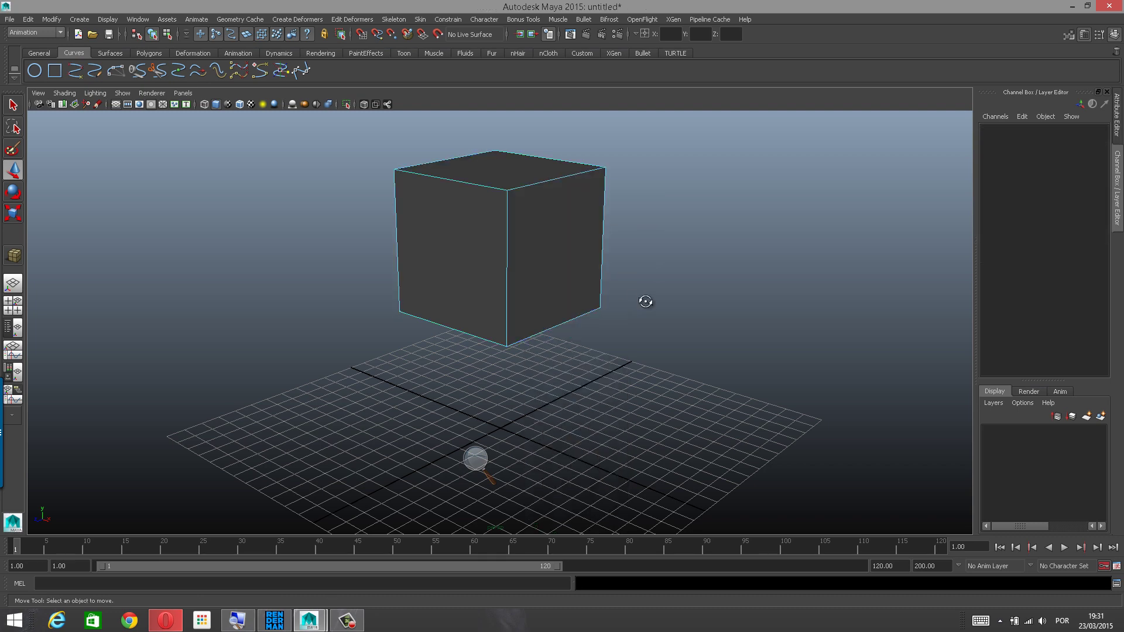
{"action": "left_click_drag", "start_coordinate": [645, 302], "coordinate": [635, 251], "text": "alt"}
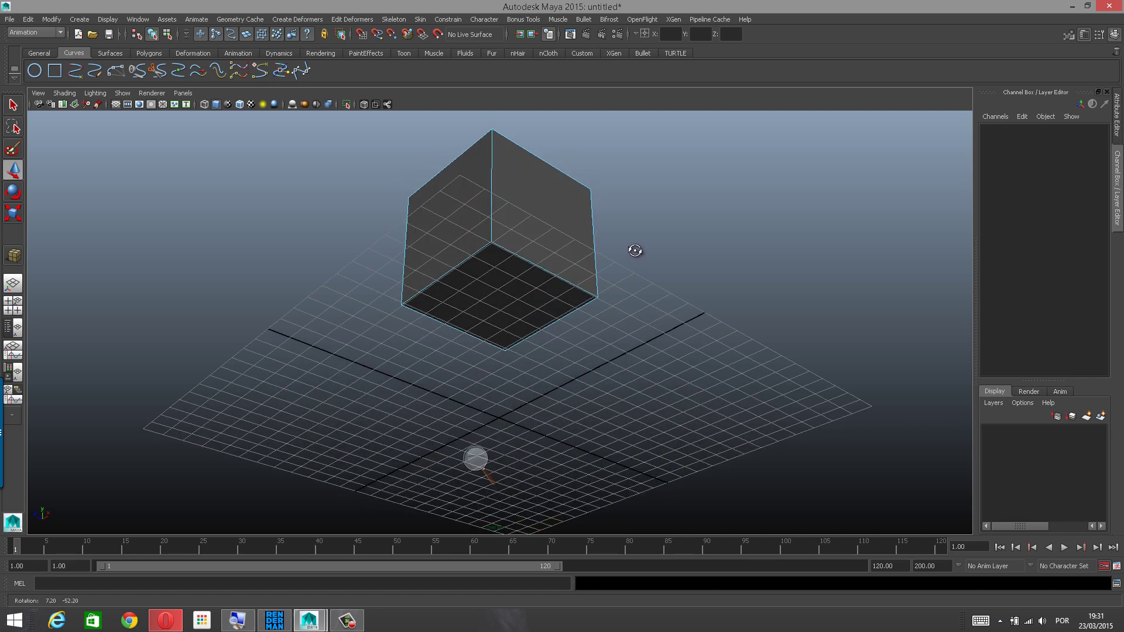
{"action": "left_click", "coordinate": [497, 289]}
{"action": "left_click_drag", "start_coordinate": [497, 288], "coordinate": [542, 287], "text": "alt"}
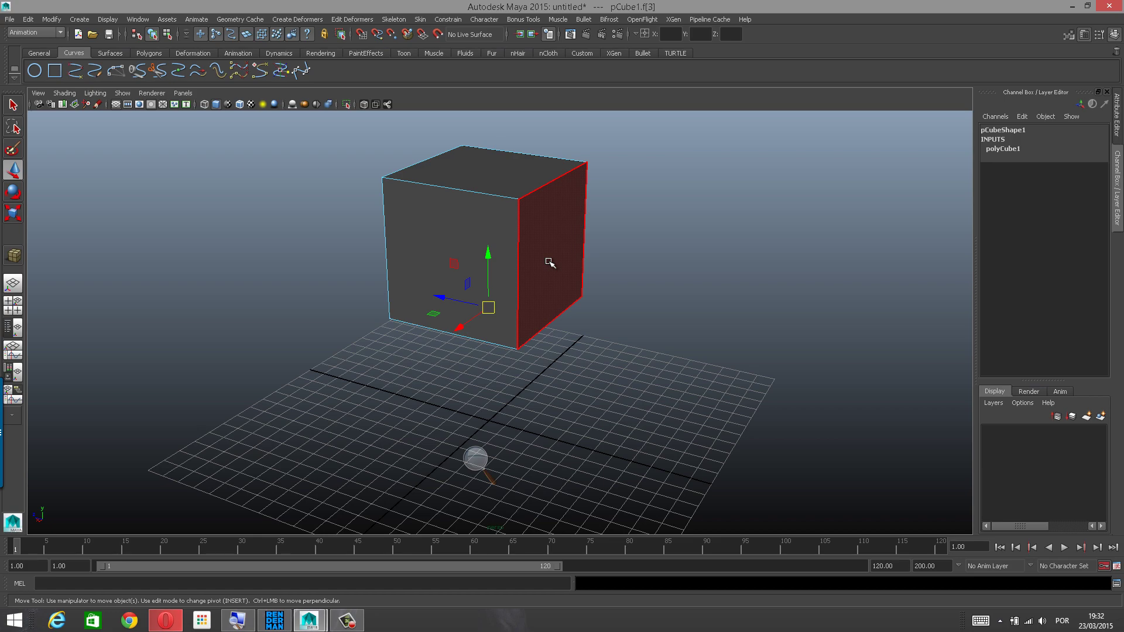
{"action": "left_click", "coordinate": [548, 262], "text": "shift"}
{"action": "left_click_drag", "start_coordinate": [567, 324], "coordinate": [522, 313], "text": "alt"}
{"action": "left_click", "coordinate": [594, 333]}
Select the cube's bottom face and add the adjoining back face to the selection.
{"action": "key", "text": "w"}
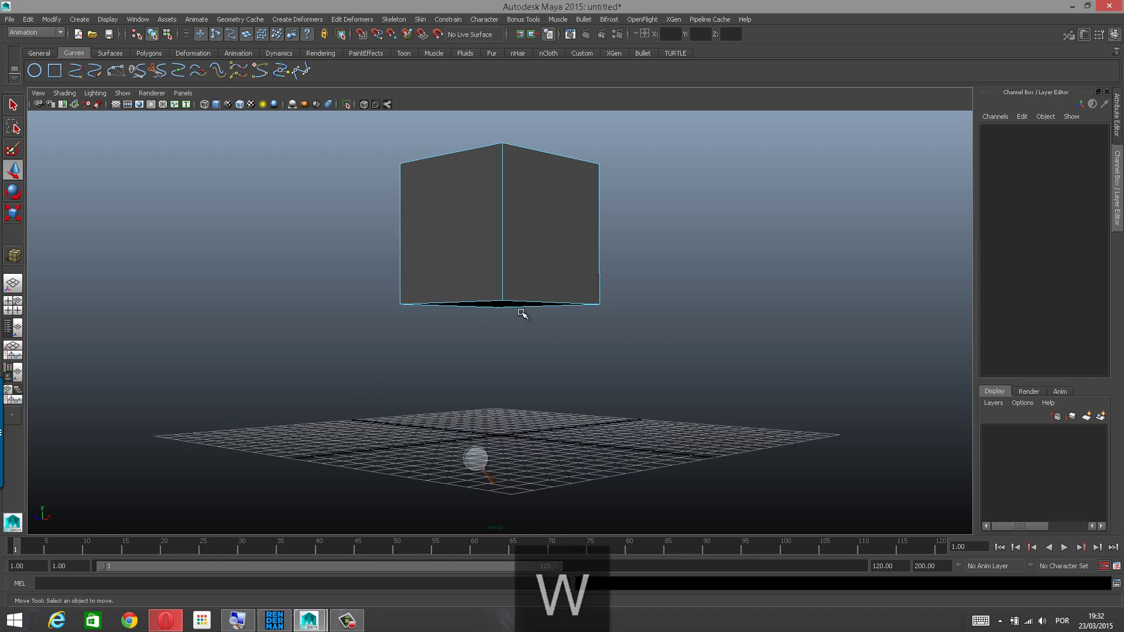
{"action": "left_click", "coordinate": [511, 306]}
{"action": "left_click_drag", "start_coordinate": [612, 347], "coordinate": [623, 370], "text": "alt"}
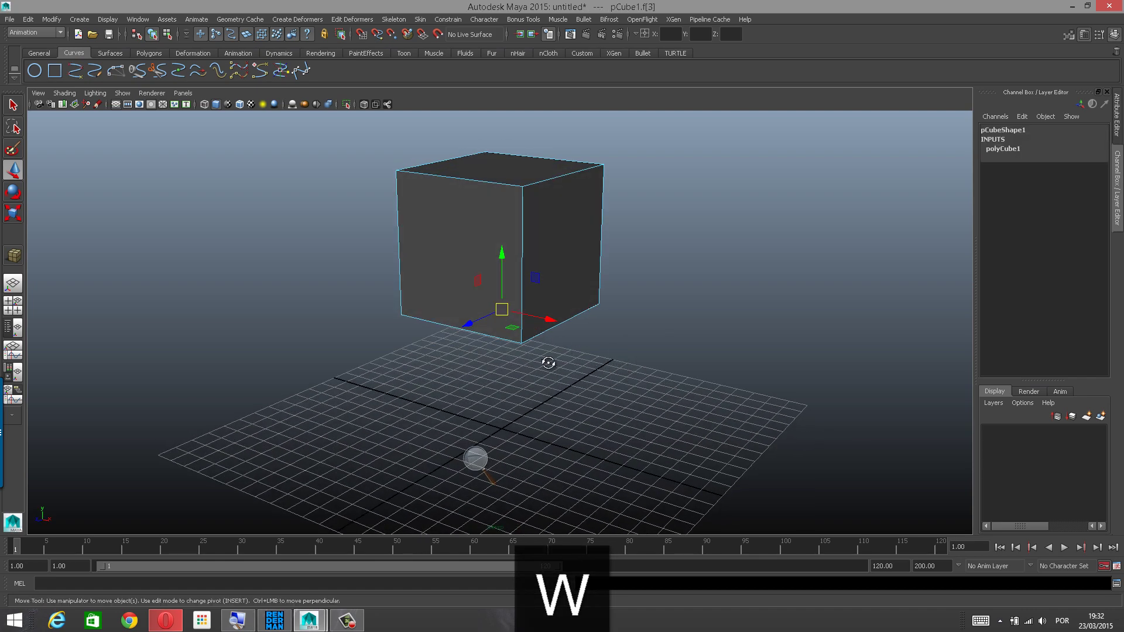
{"action": "left_click_drag", "start_coordinate": [548, 363], "coordinate": [536, 330], "text": "alt"}
{"action": "left_click_drag", "start_coordinate": [625, 333], "coordinate": [543, 287], "text": "alt"}
{"action": "left_click", "coordinate": [537, 293], "text": "shift"}
{"action": "scroll", "coordinate": [599, 304], "scroll_direction": "up", "scroll_amount": 1}
{"action": "left_click", "coordinate": [506, 308]}
{"action": "left_click", "coordinate": [569, 257], "text": "shift"}
Inspect the selected bottom and back faces of the cube from several angles.
{"action": "mouse_move", "coordinate": [588, 344]}
{"action": "left_mouse_down", "text": "alt"}
{"action": "mouse_move", "coordinate": [680, 362]}
{"action": "mouse_move", "coordinate": [580, 358]}
{"action": "left_mouse_up", "text": "alt"}
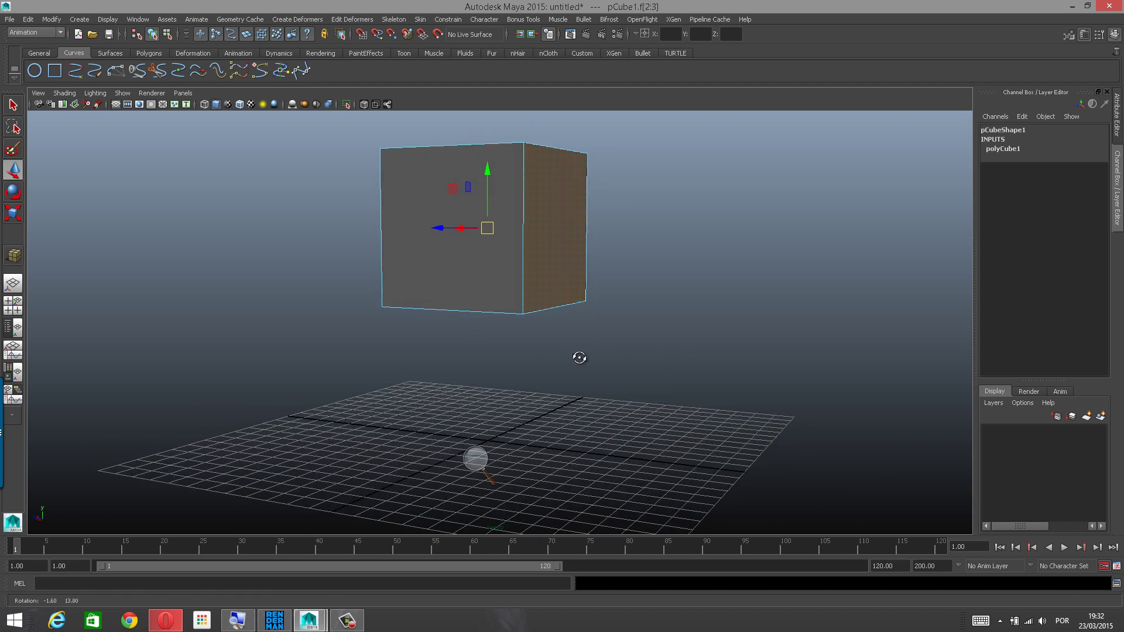
{"action": "left_click_drag", "start_coordinate": [576, 306], "coordinate": [614, 347], "text": "alt"}
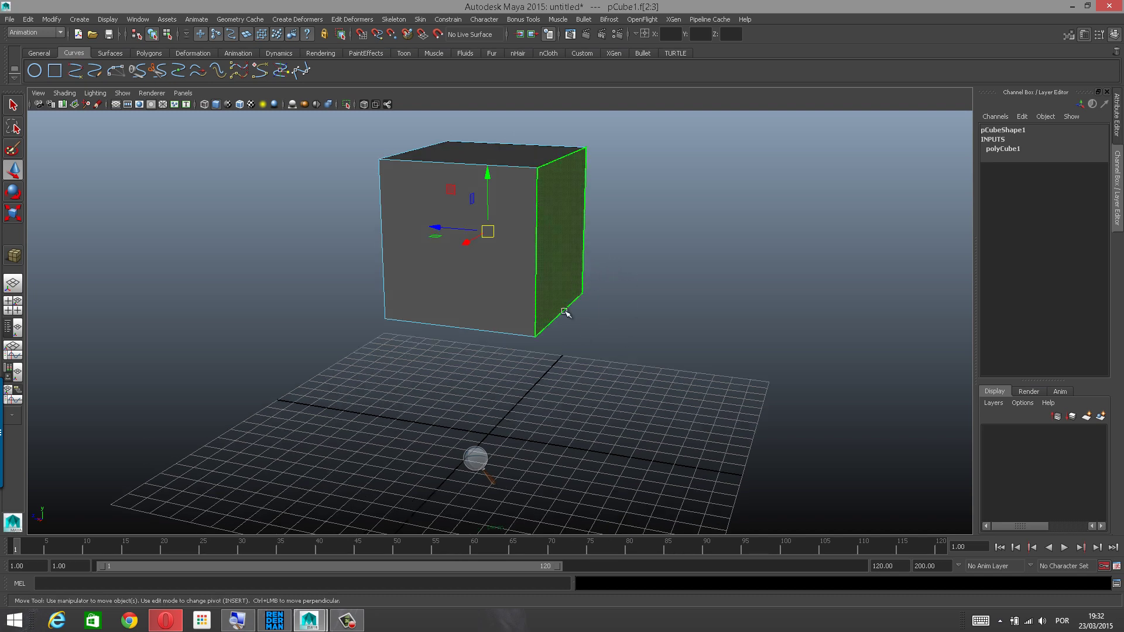
{"action": "left_click_drag", "start_coordinate": [564, 312], "coordinate": [595, 317], "text": "alt"}
{"action": "left_click_drag", "start_coordinate": [603, 278], "coordinate": [603, 225], "text": "alt"}
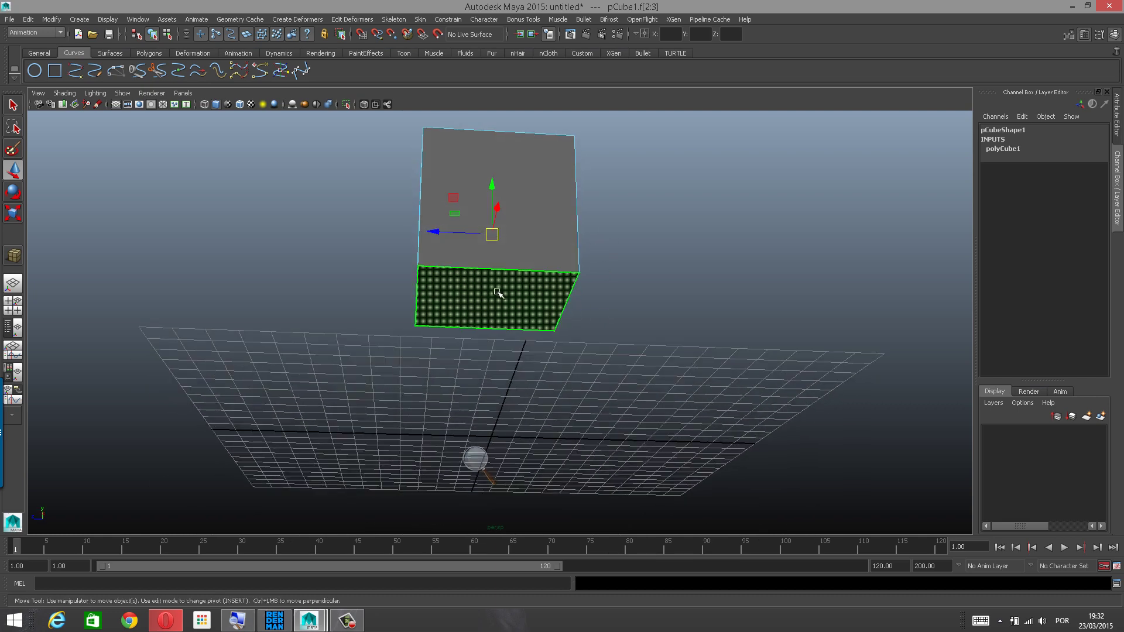
{"action": "left_click_drag", "start_coordinate": [498, 293], "coordinate": [564, 351], "text": "alt"}
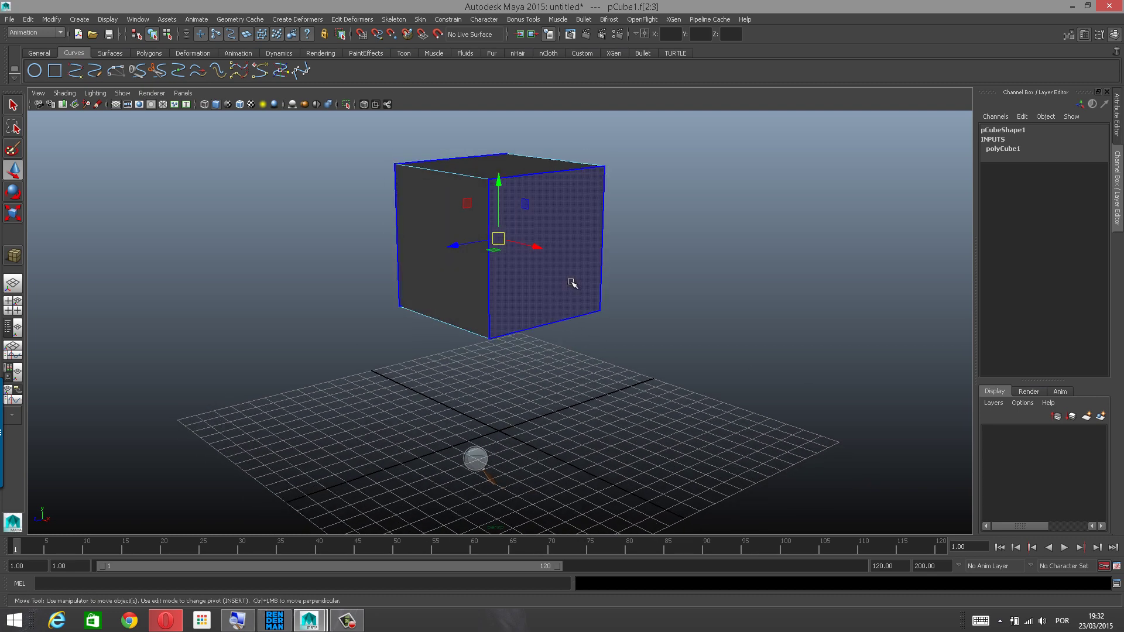
{"action": "right_click_drag", "start_coordinate": [572, 283], "coordinate": [570, 308]}
{"action": "left_click_drag", "start_coordinate": [663, 304], "coordinate": [572, 329], "text": "alt"}
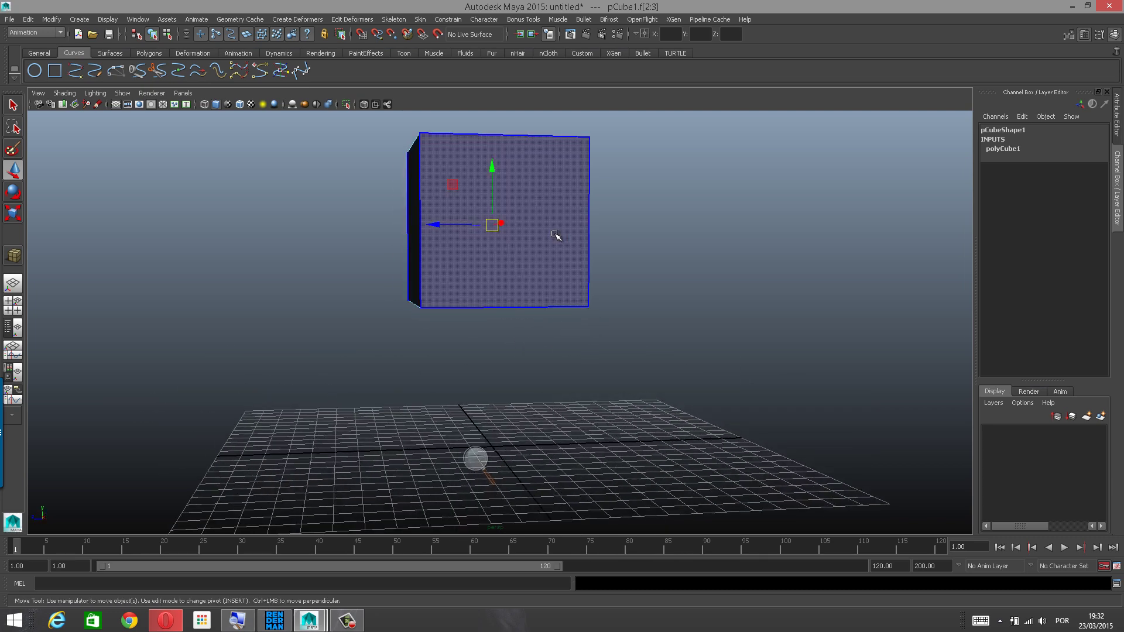
{"action": "left_click", "coordinate": [359, 624]}
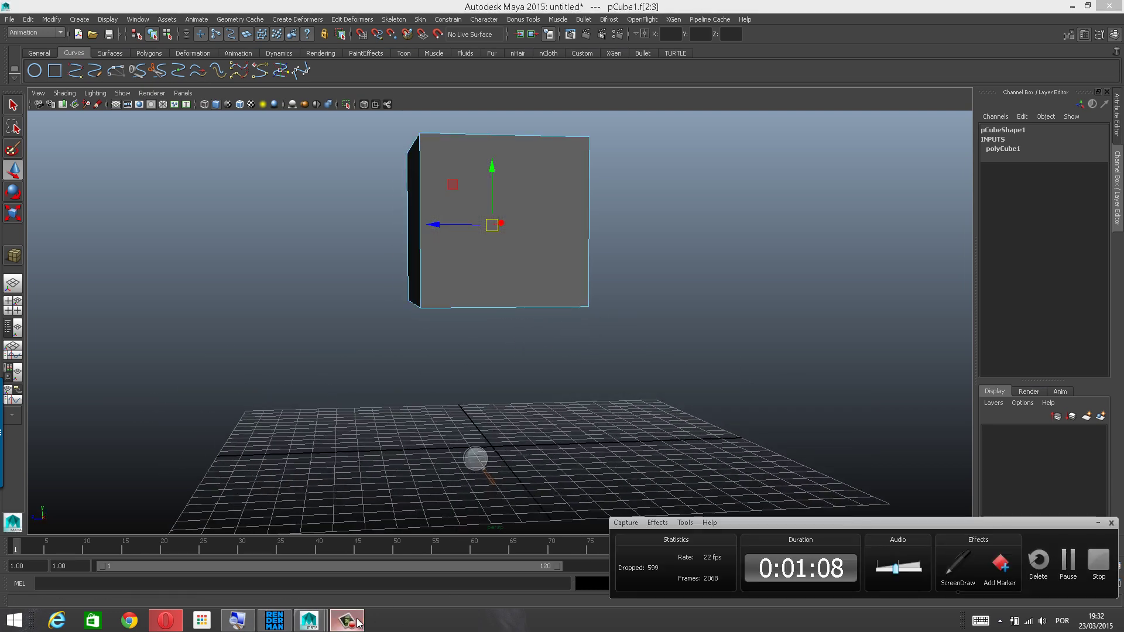
{"action": "left_click_drag", "start_coordinate": [895, 572], "coordinate": [898, 571]}
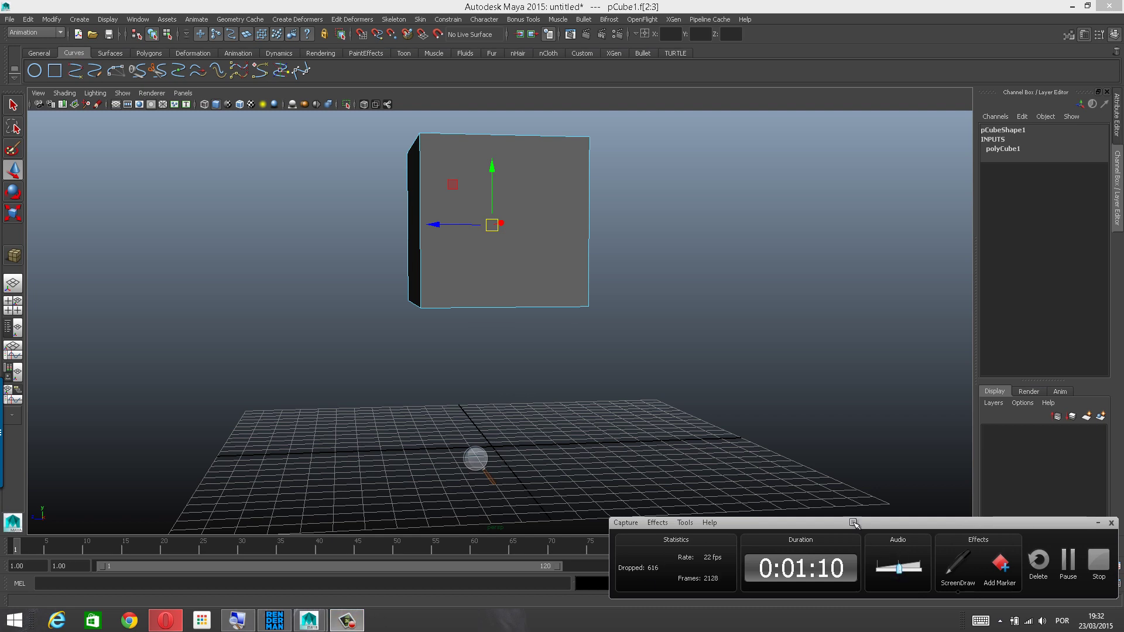
{"action": "left_click", "coordinate": [857, 412]}
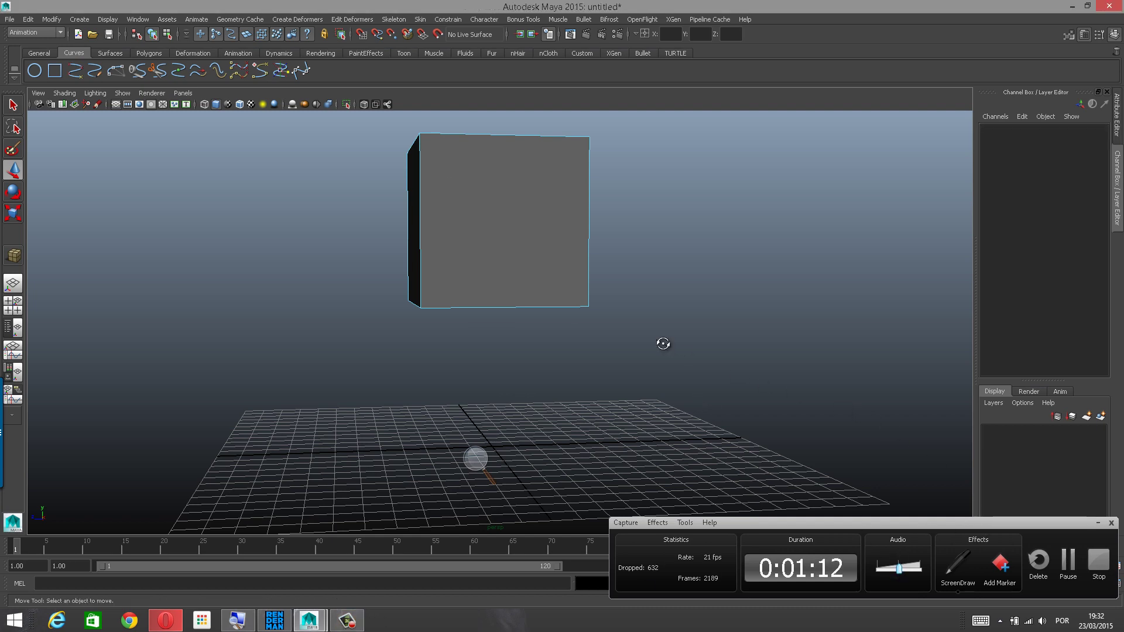
{"action": "left_click_drag", "start_coordinate": [663, 344], "coordinate": [664, 355], "text": "alt"}
{"action": "left_click", "coordinate": [1098, 524]}
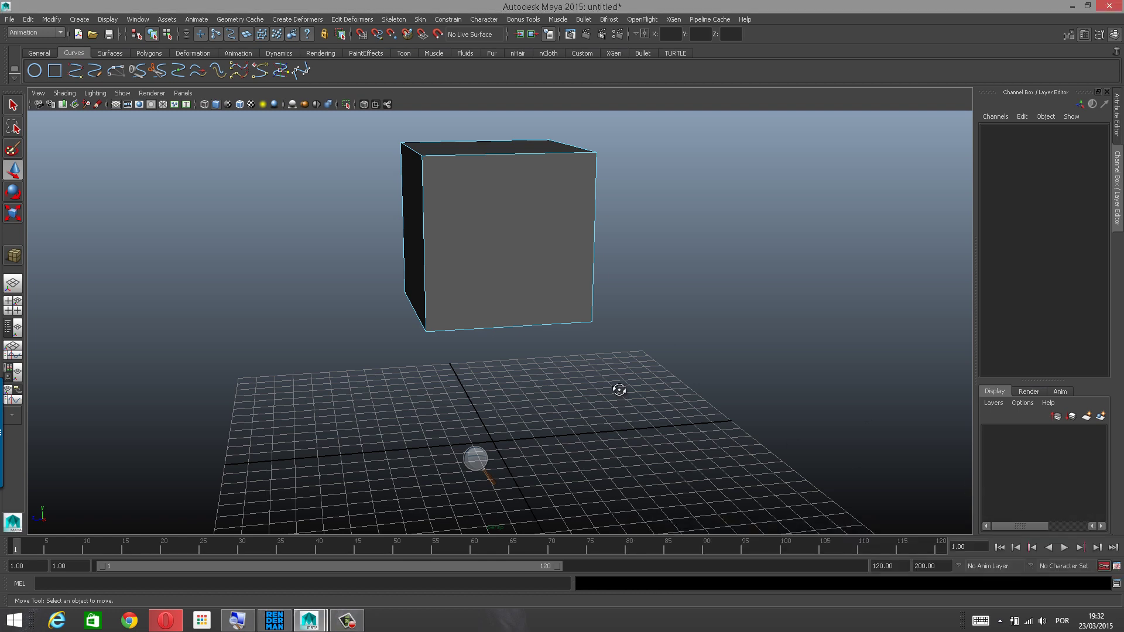
Select the cube's bottom and back faces again and look over the available face operations.
{"action": "left_click_drag", "start_coordinate": [617, 389], "coordinate": [563, 321], "text": "alt"}
{"action": "left_click", "coordinate": [527, 306]}
{"action": "left_click", "coordinate": [541, 261], "text": "shift"}
{"action": "right_click_drag", "start_coordinate": [564, 321], "coordinate": [566, 325], "text": "alt"}
{"action": "left_click_drag", "start_coordinate": [566, 325], "coordinate": [531, 344], "text": "alt"}
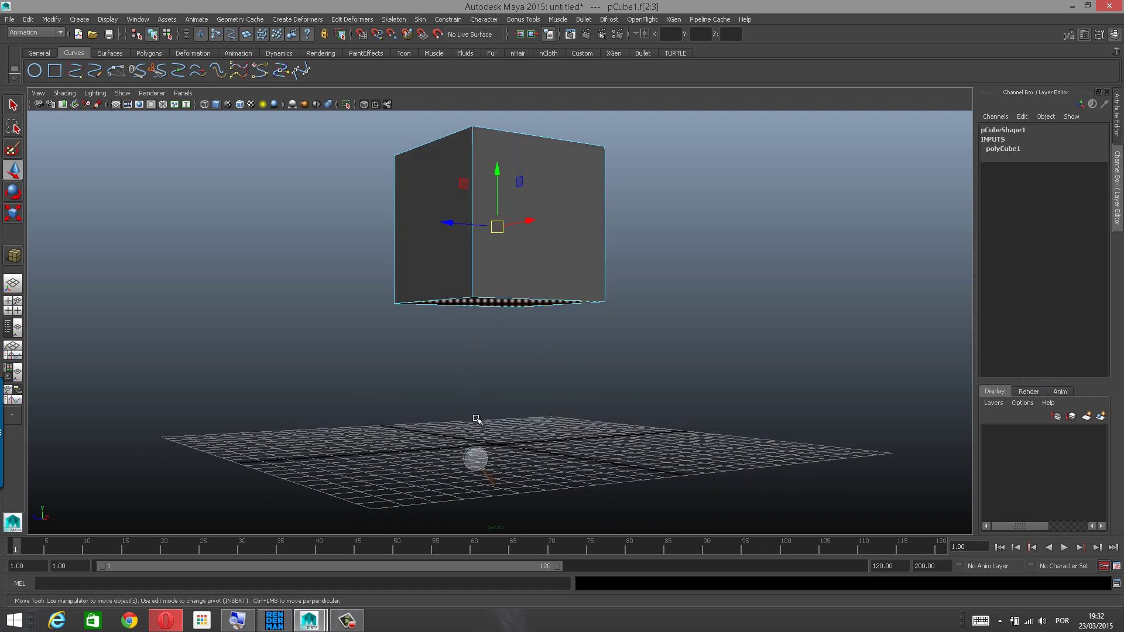
{"action": "left_click_drag", "start_coordinate": [477, 419], "coordinate": [600, 333], "text": "alt"}
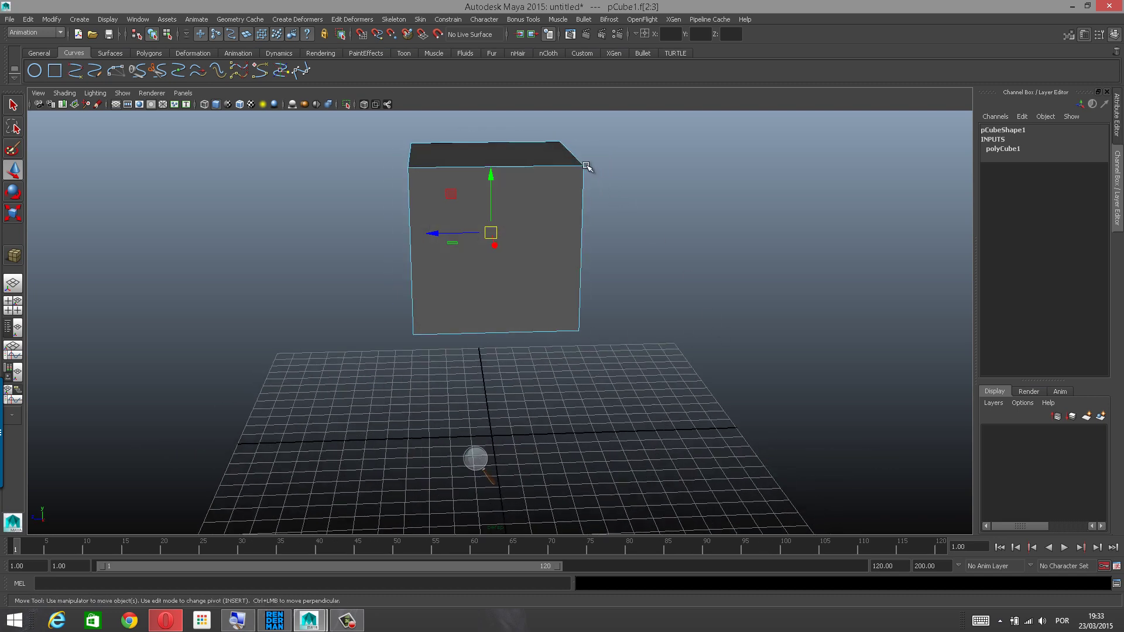
{"action": "left_click_drag", "start_coordinate": [706, 325], "coordinate": [597, 346], "text": "alt"}
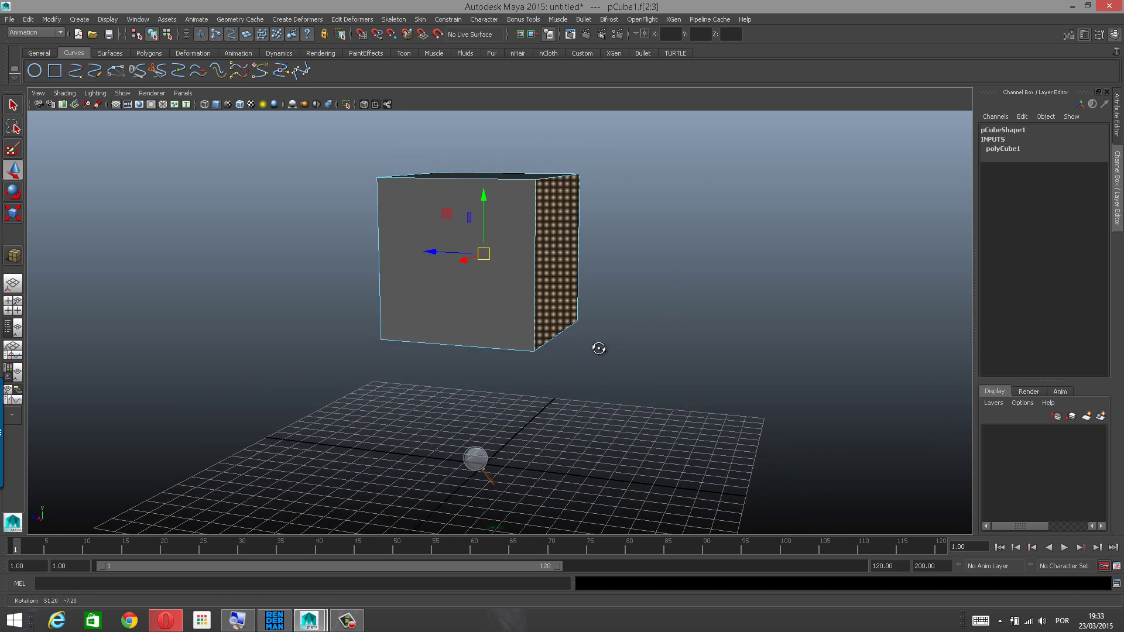
{"action": "mouse_move", "coordinate": [552, 291]}
{"action": "left_mouse_down", "text": "alt"}
{"action": "mouse_move", "coordinate": [595, 286]}
{"action": "mouse_move", "coordinate": [634, 264]}
{"action": "mouse_move", "coordinate": [630, 276]}
{"action": "mouse_move", "coordinate": [543, 291]}
{"action": "mouse_move", "coordinate": [536, 278]}
{"action": "left_mouse_up", "text": "alt"}
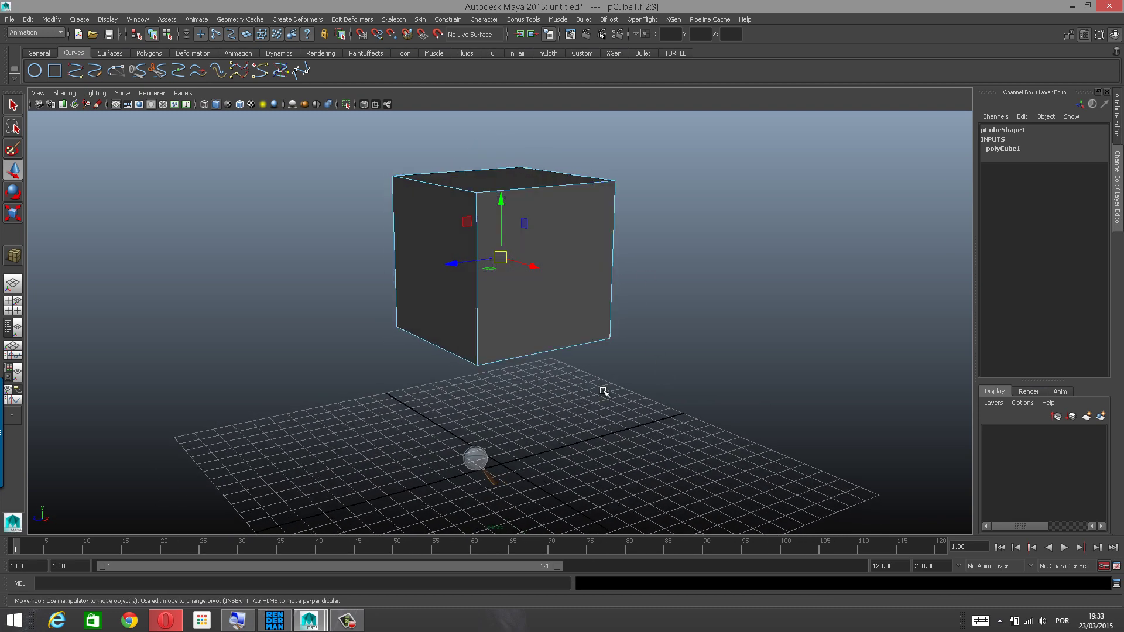
{"action": "left_click_drag", "start_coordinate": [601, 391], "coordinate": [585, 395], "text": "alt"}
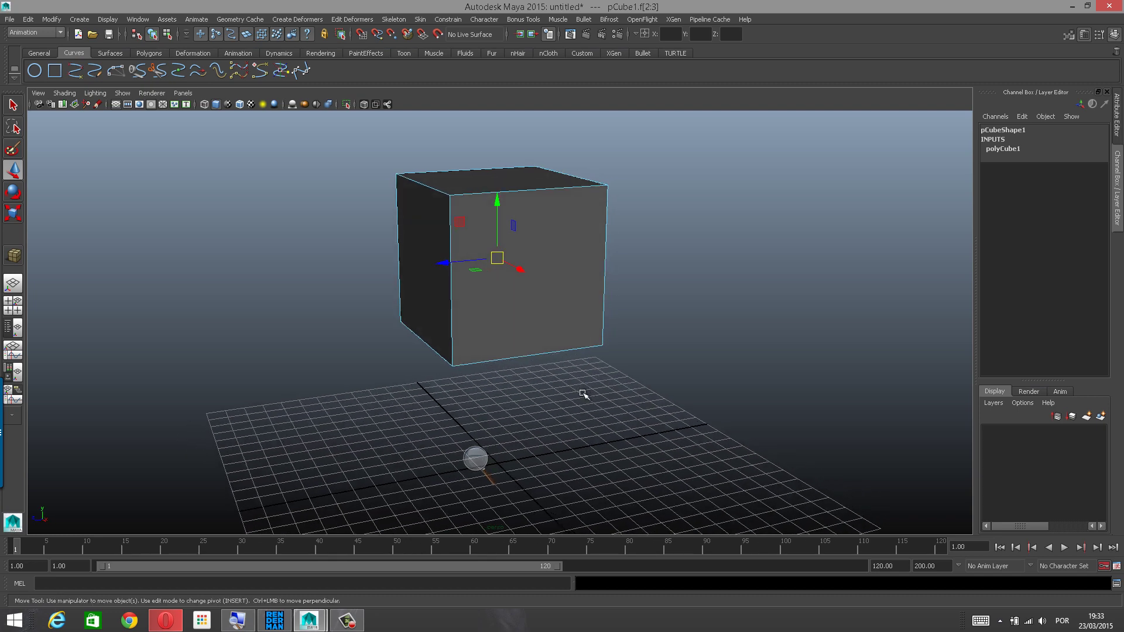
{"action": "right_click", "coordinate": [586, 289], "text": "shift"}
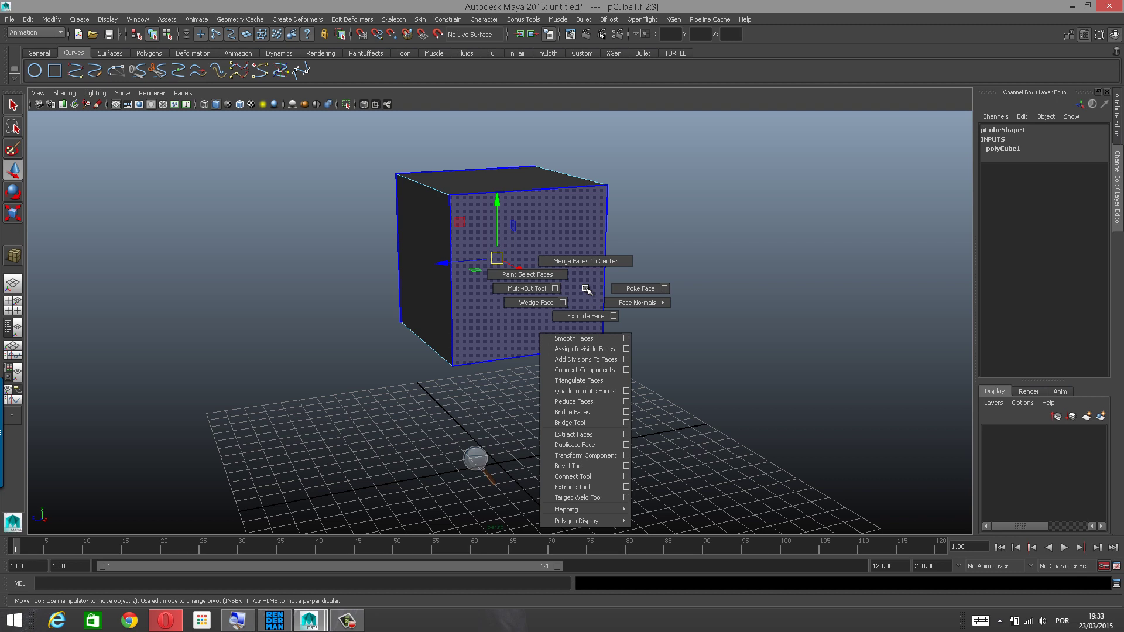
{"action": "mouse_move", "coordinate": [585, 292]}
{"action": "right_mouse_down", "text": "shift"}
{"action": "mouse_move", "coordinate": [590, 317]}
{"action": "mouse_move", "coordinate": [587, 288]}
{"action": "right_mouse_up", "text": "shift"}
Select the cube's bottom and back faces afresh and apply Extrude Face to them.
{"action": "left_click_drag", "start_coordinate": [627, 282], "coordinate": [630, 323], "text": "alt"}
{"action": "left_click", "coordinate": [677, 288]}
{"action": "left_click", "coordinate": [539, 310]}
{"action": "left_click", "coordinate": [565, 261], "text": "shift"}
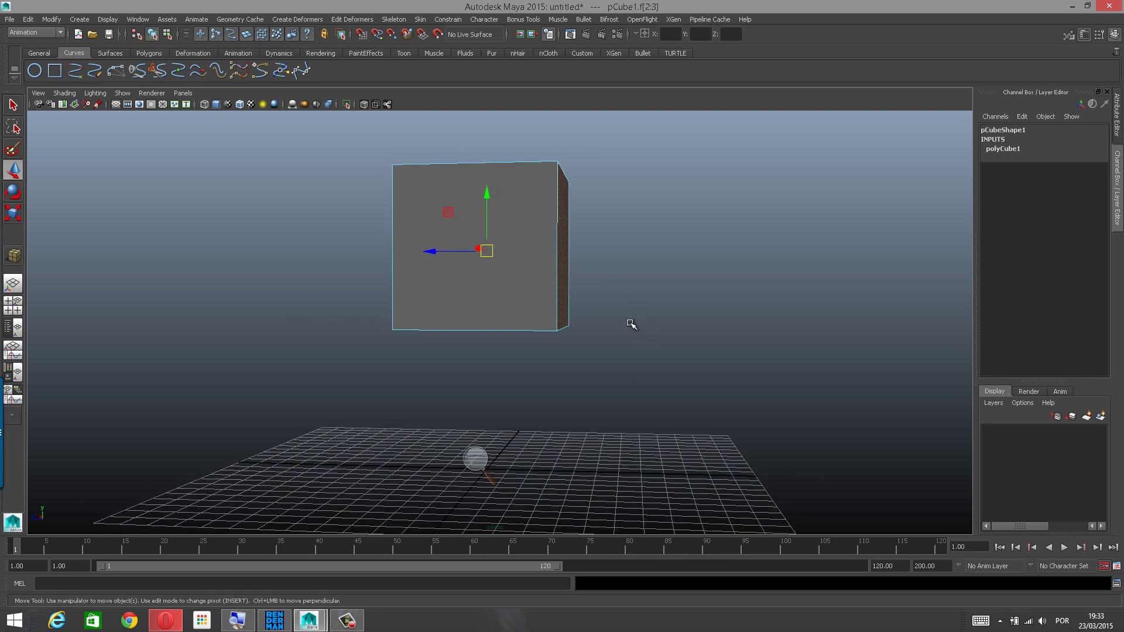
{"action": "right_click", "coordinate": [566, 305], "text": "shift"}
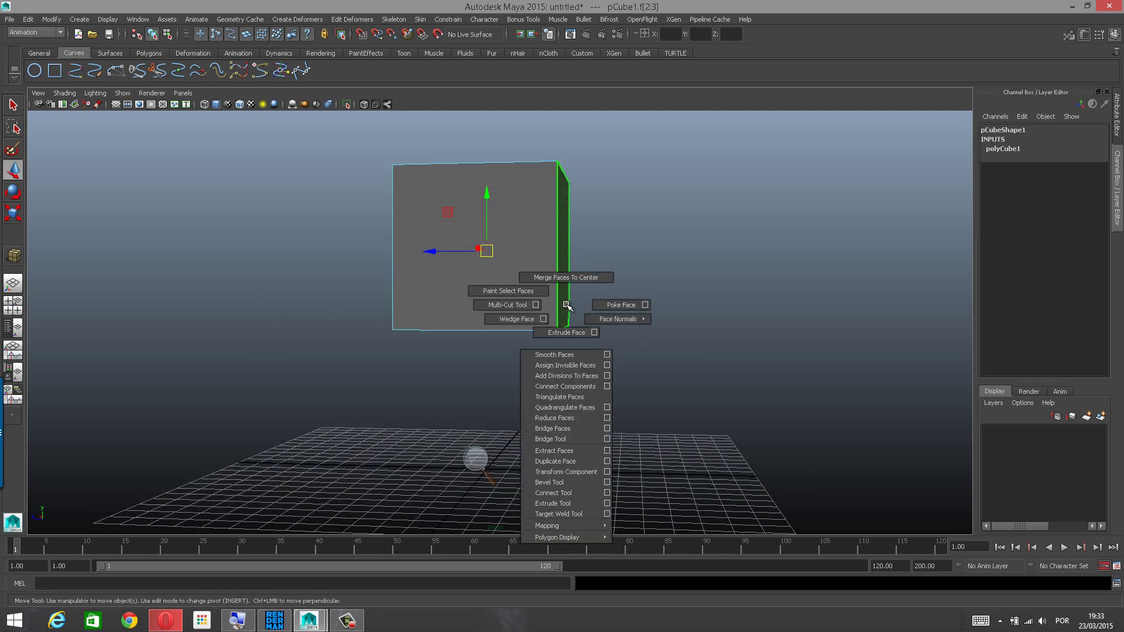
{"action": "right_click_drag", "start_coordinate": [566, 312], "coordinate": [566, 327], "text": "shift"}
Examine the extrude manipulator and the two selected faces from different sides of the cube.
{"action": "left_click_drag", "start_coordinate": [646, 344], "coordinate": [600, 359], "text": "alt"}
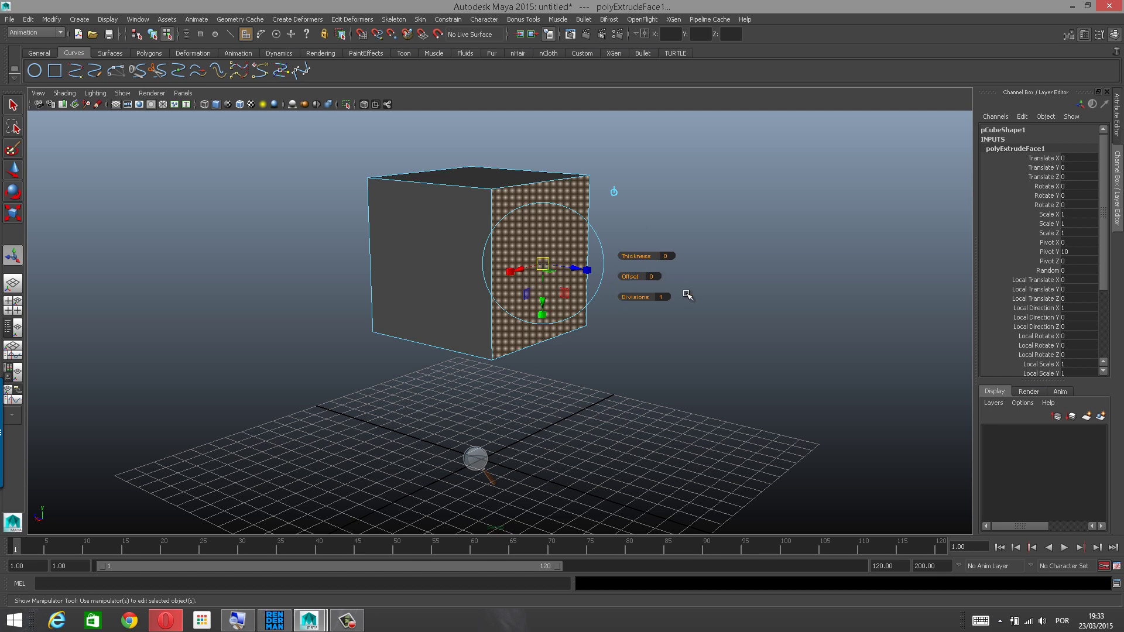
{"action": "left_click_drag", "start_coordinate": [680, 324], "coordinate": [649, 334], "text": "alt"}
{"action": "right_click_drag", "start_coordinate": [650, 334], "coordinate": [668, 334], "text": "alt"}
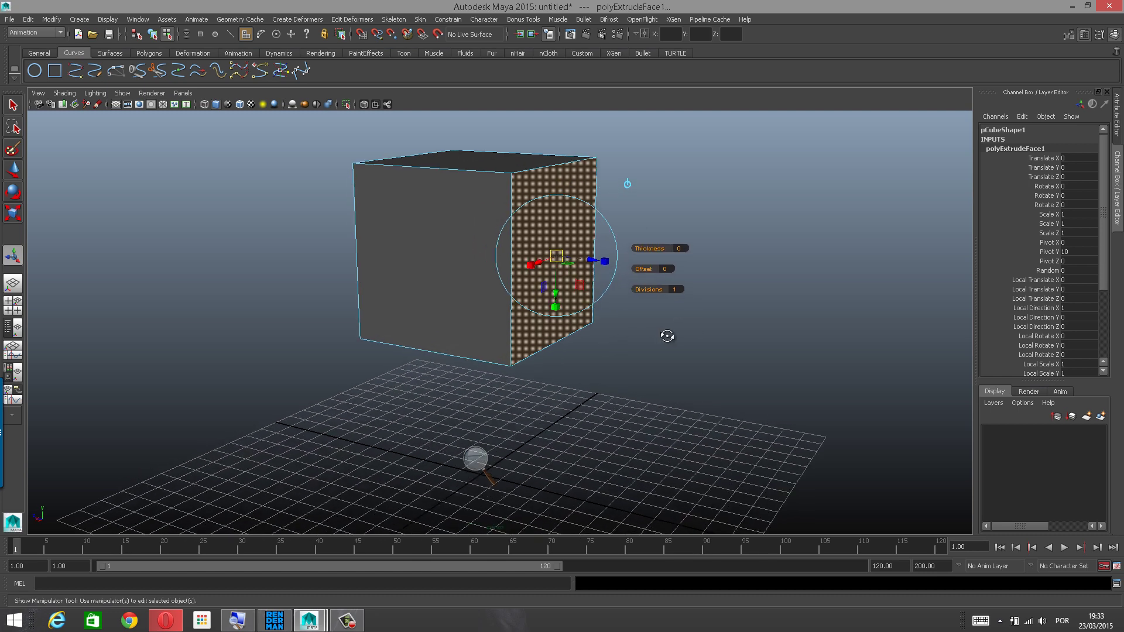
{"action": "mouse_move", "coordinate": [667, 334]}
{"action": "left_mouse_down", "text": "alt"}
{"action": "mouse_move", "coordinate": [678, 334]}
{"action": "mouse_move", "coordinate": [655, 347]}
{"action": "mouse_move", "coordinate": [664, 336]}
{"action": "left_mouse_up", "text": "alt"}
{"action": "right_click_drag", "start_coordinate": [677, 338], "coordinate": [676, 338], "text": "alt"}
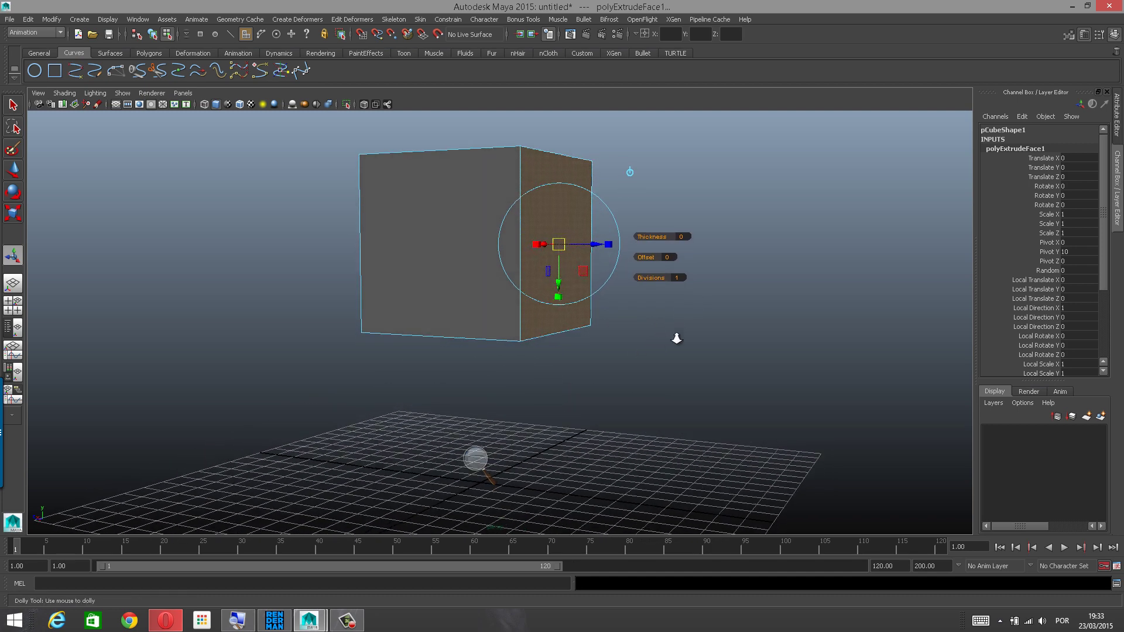
{"action": "left_click_drag", "start_coordinate": [677, 338], "coordinate": [626, 326], "text": "alt"}
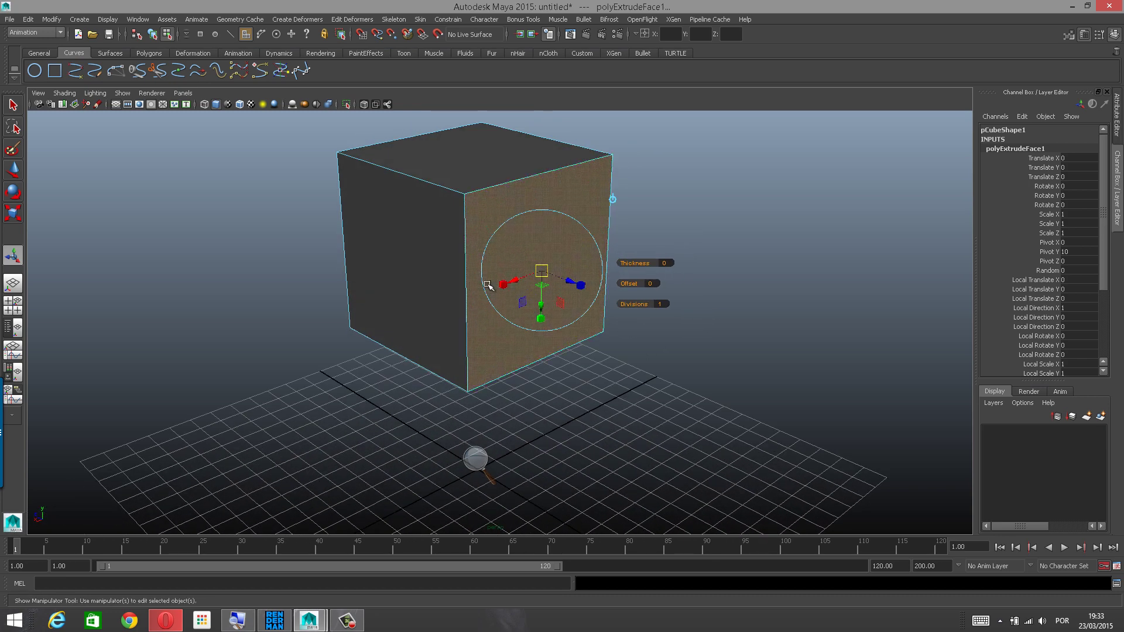
{"action": "left_click_drag", "start_coordinate": [550, 363], "coordinate": [574, 322], "text": "alt"}
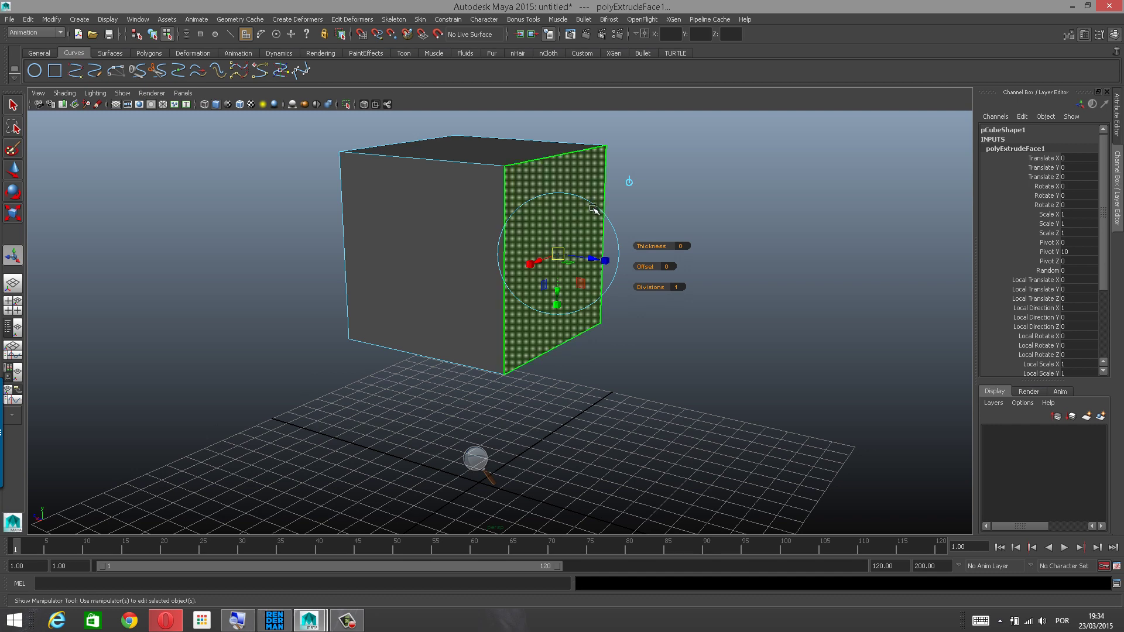
{"action": "left_click_drag", "start_coordinate": [511, 168], "coordinate": [554, 171], "text": "alt"}
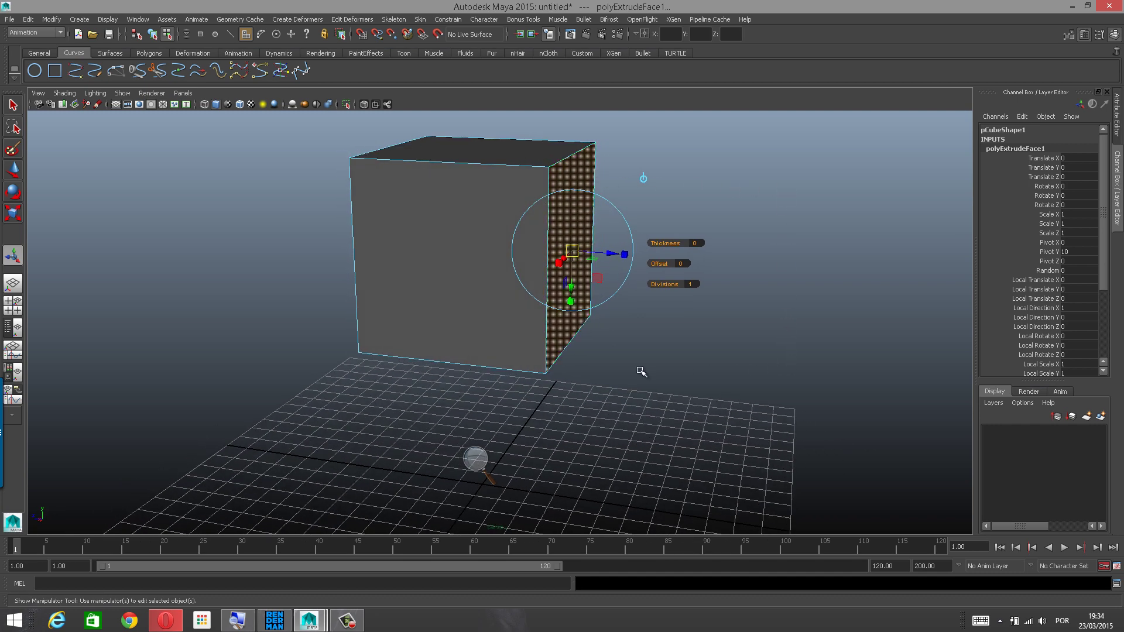
{"action": "left_click_drag", "start_coordinate": [641, 371], "coordinate": [670, 353], "text": "alt"}
{"action": "left_click_drag", "start_coordinate": [599, 357], "coordinate": [604, 332], "text": "alt"}
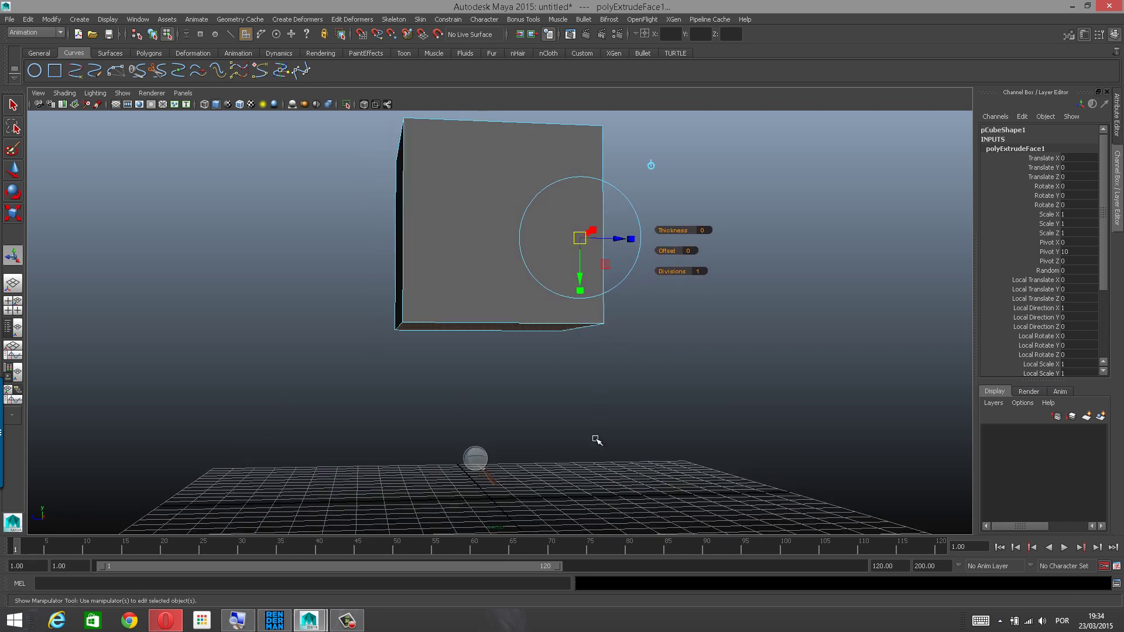
Set the extrusion thickness of the bottom and back faces to 2.2.
{"action": "left_click_drag", "start_coordinate": [669, 352], "coordinate": [632, 363], "text": "alt"}
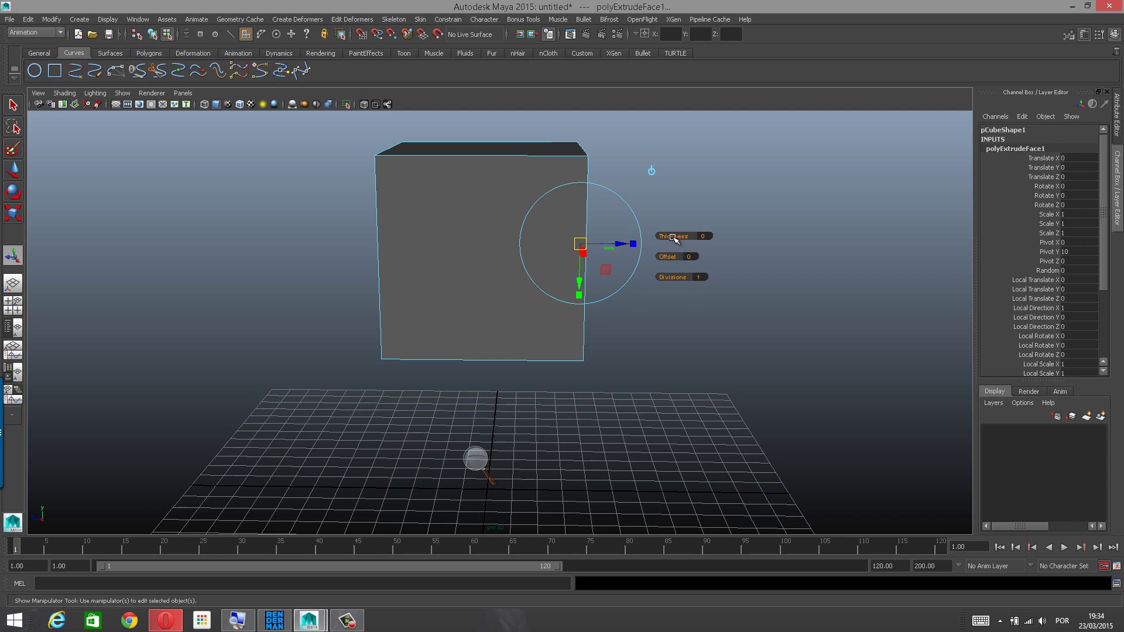
{"action": "left_click_drag", "start_coordinate": [673, 237], "coordinate": [685, 235]}
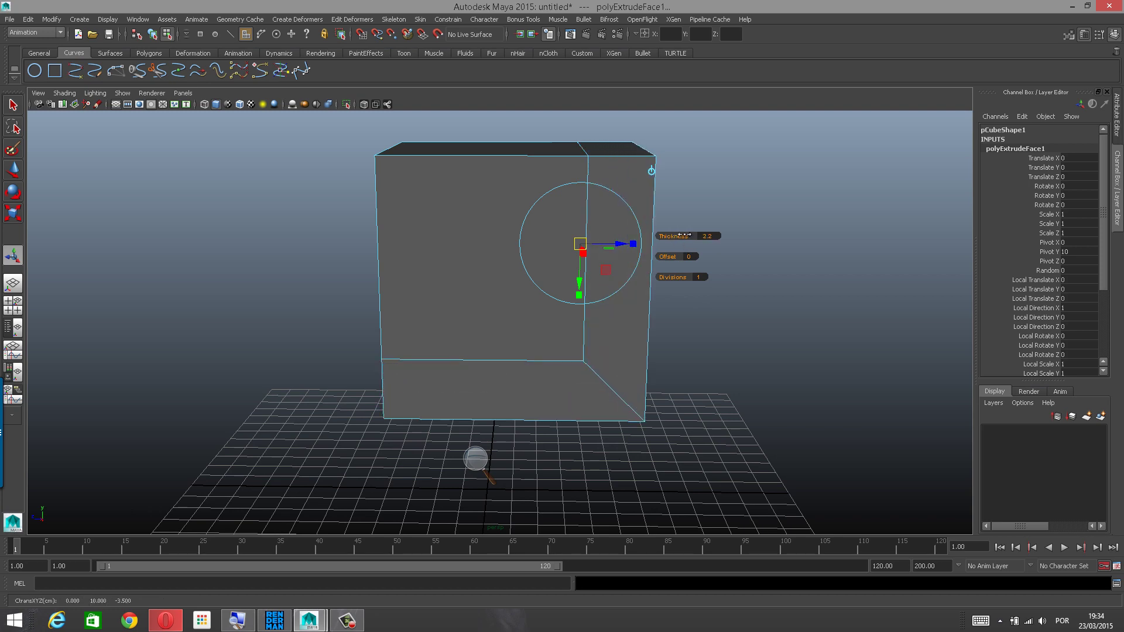
{"action": "left_click_drag", "start_coordinate": [703, 351], "coordinate": [661, 332], "text": "alt"}
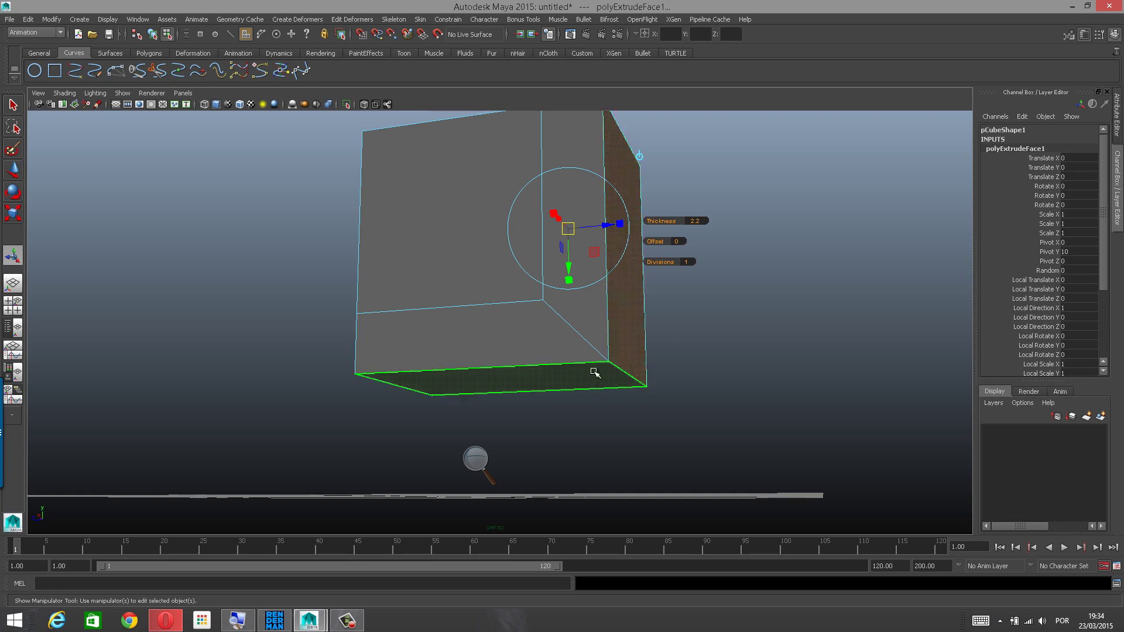
{"action": "left_click_drag", "start_coordinate": [595, 373], "coordinate": [602, 381], "text": "alt"}
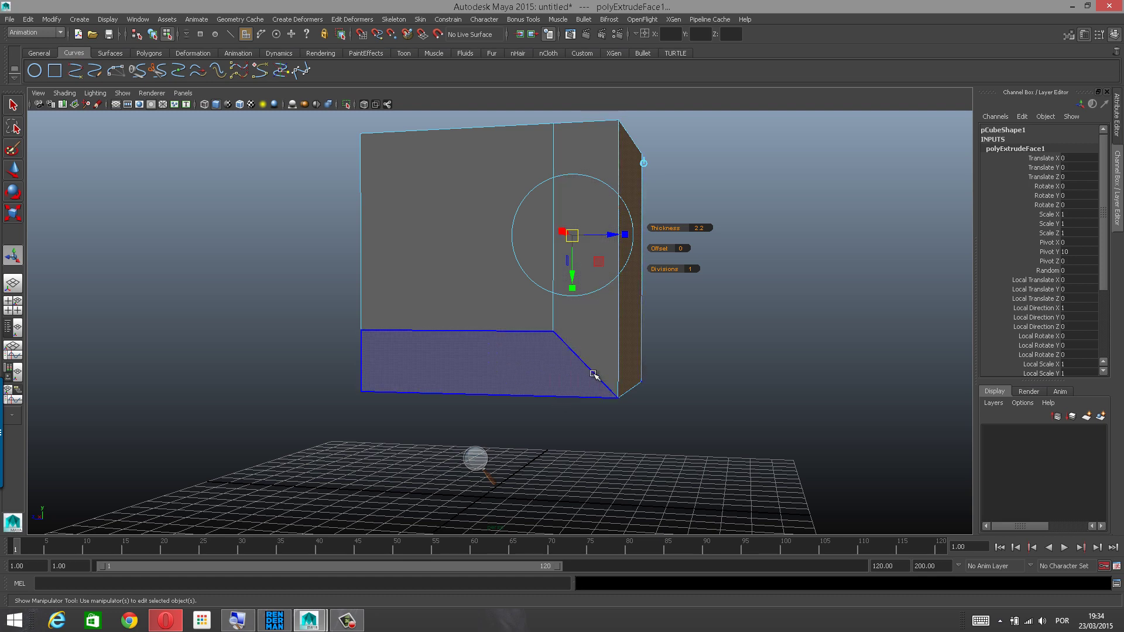
Increase the extrusion thickness of the cube's bottom and back faces to 7.
{"action": "left_click_drag", "start_coordinate": [593, 375], "coordinate": [556, 392], "text": "alt"}
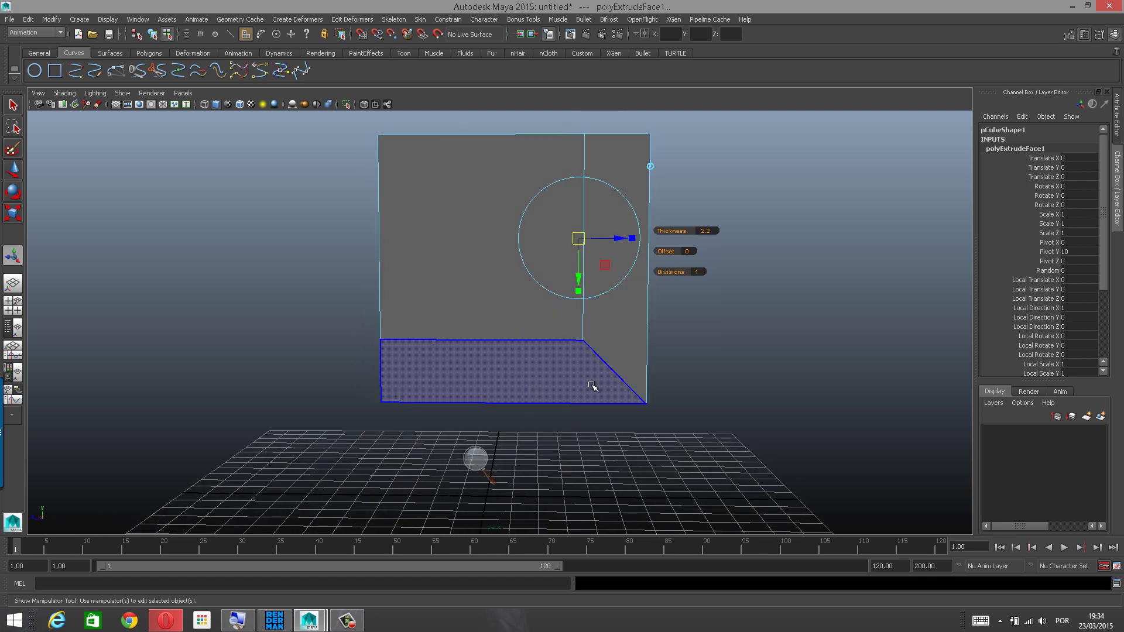
{"action": "left_click_drag", "start_coordinate": [687, 359], "coordinate": [663, 369], "text": "alt"}
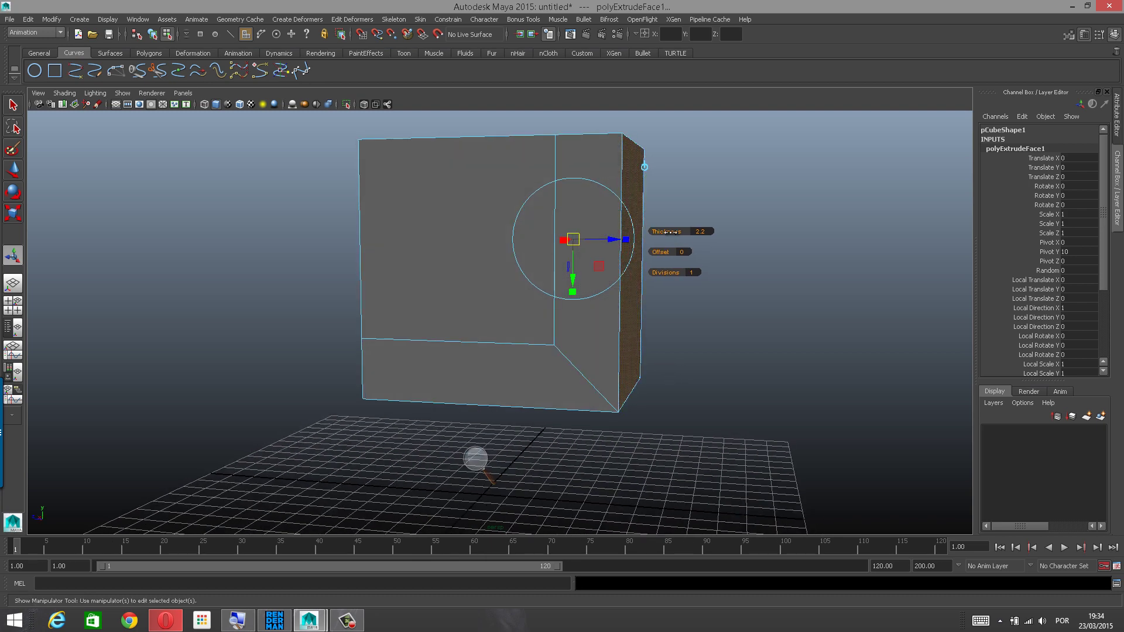
{"action": "left_click_drag", "start_coordinate": [672, 232], "coordinate": [692, 231]}
{"action": "left_click_drag", "start_coordinate": [502, 349], "coordinate": [556, 350], "text": "alt"}
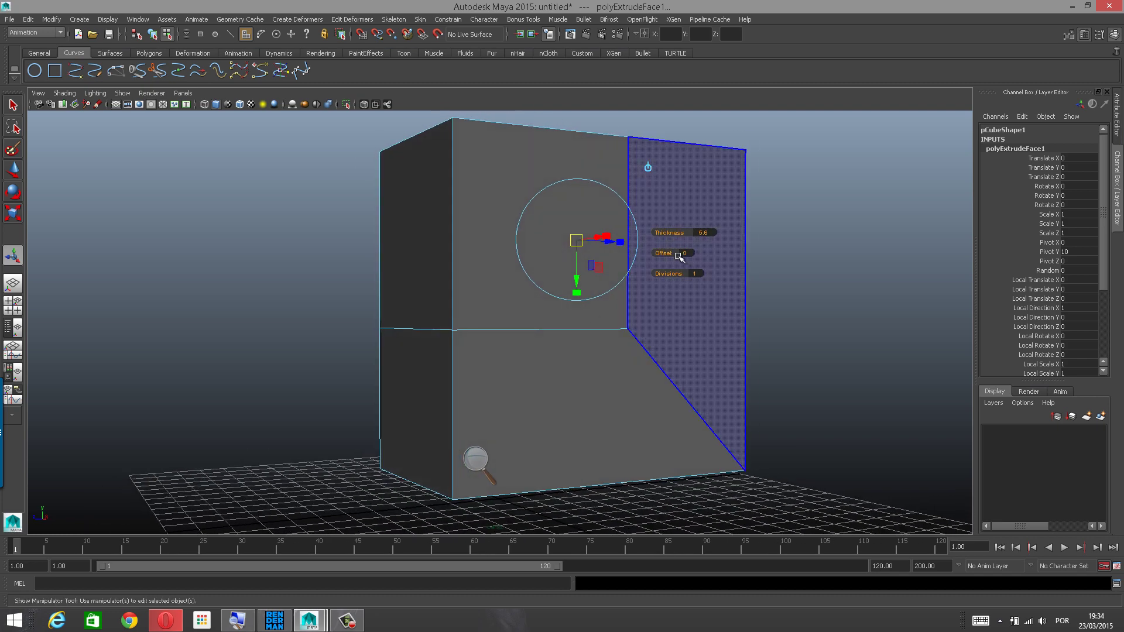
{"action": "mouse_move", "coordinate": [671, 236]}
{"action": "left_mouse_down"}
{"action": "mouse_move", "coordinate": [696, 233]}
{"action": "mouse_move", "coordinate": [672, 235]}
{"action": "left_mouse_up"}
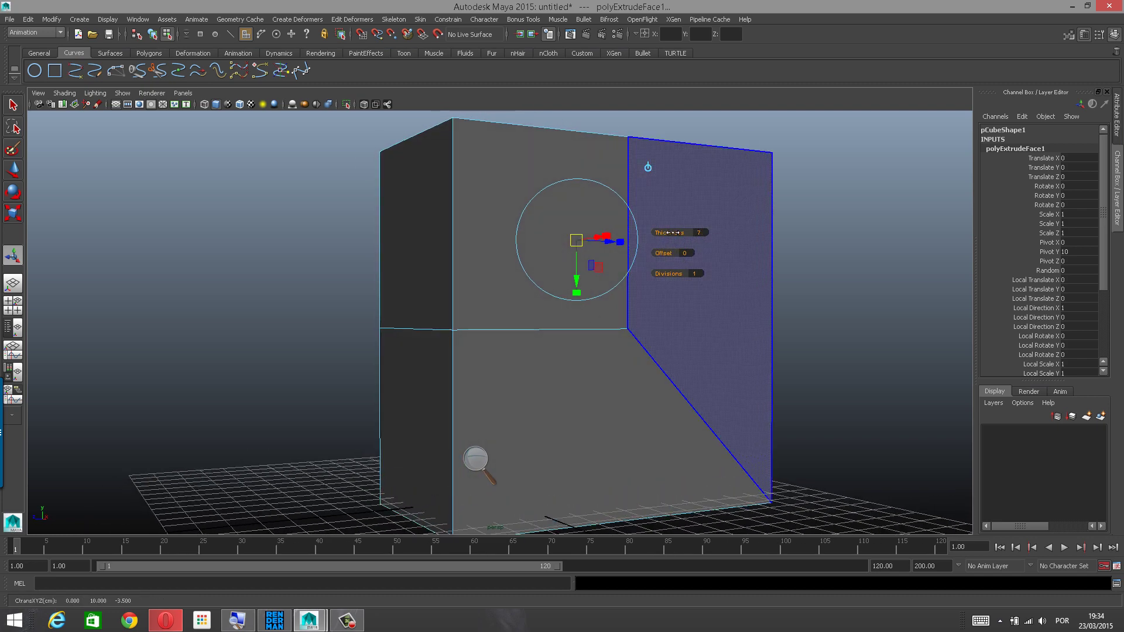
Look at the extruded corner more closely and vary the extrusion thickness, ending at 7.
{"action": "left_click_drag", "start_coordinate": [734, 344], "coordinate": [579, 287], "text": "alt"}
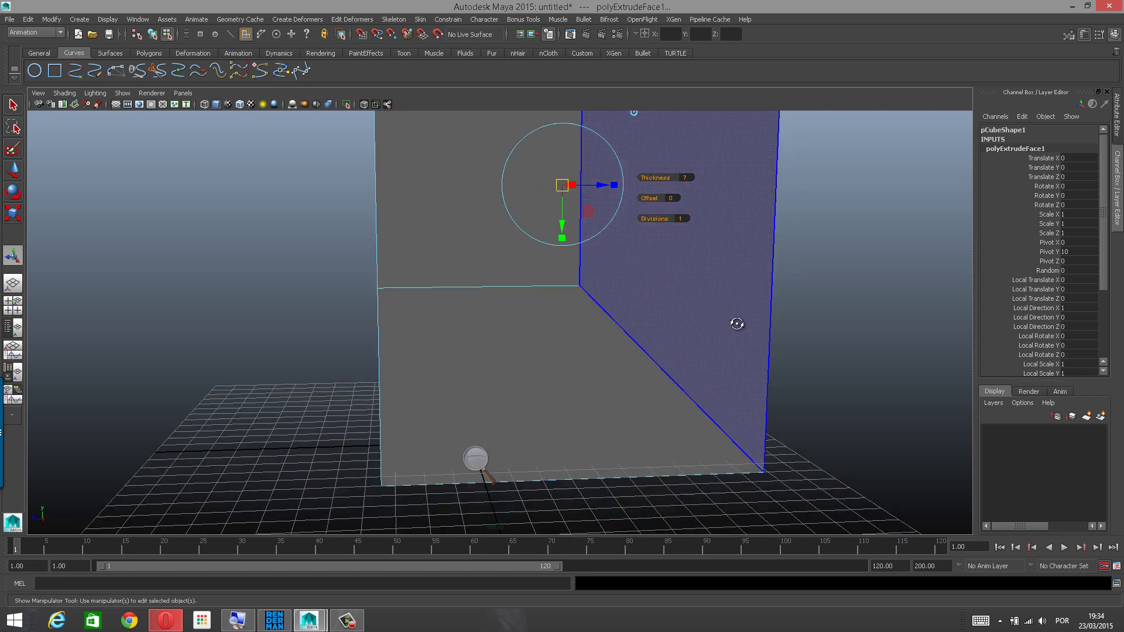
{"action": "left_click_drag", "start_coordinate": [737, 321], "coordinate": [728, 320], "text": "alt"}
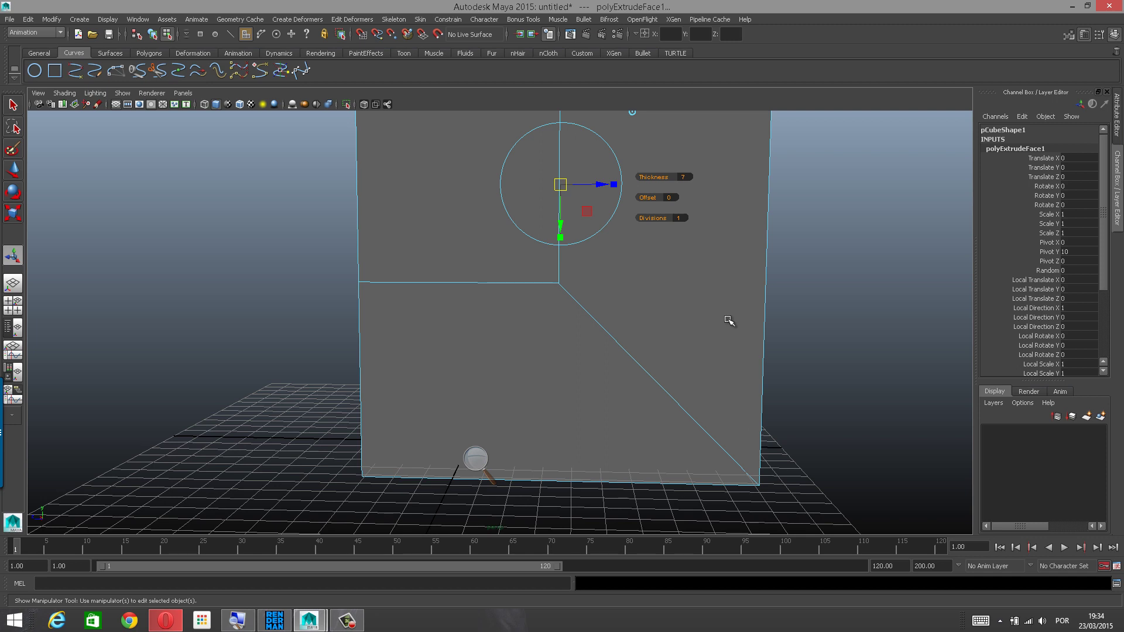
{"action": "scroll", "coordinate": [719, 321], "scroll_direction": "down", "scroll_amount": 1}
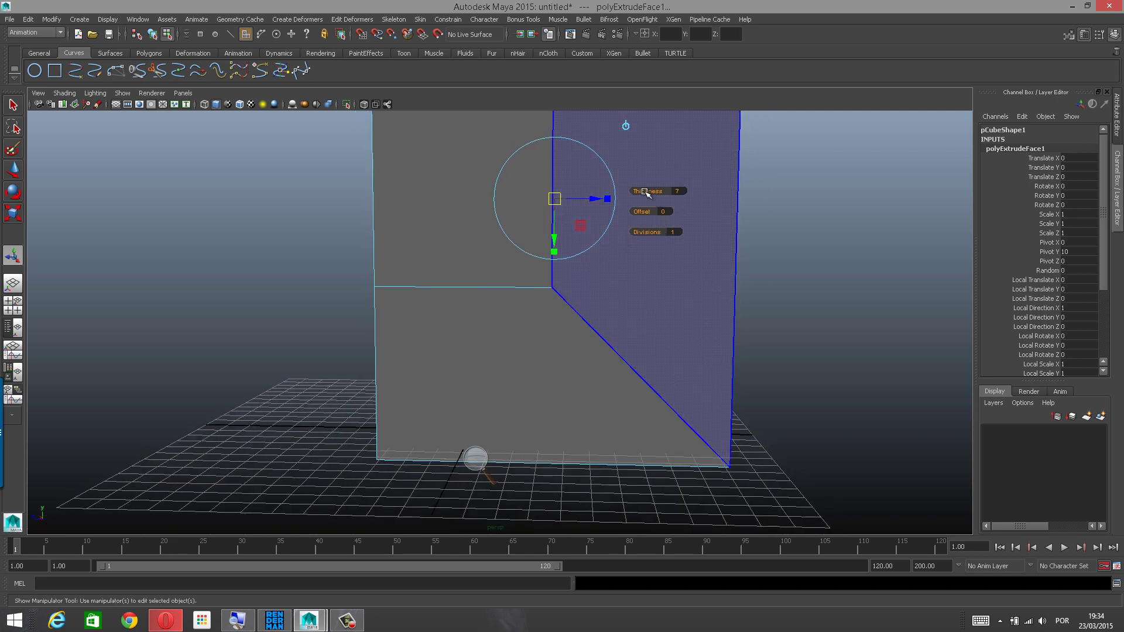
{"action": "left_click_drag", "start_coordinate": [645, 192], "coordinate": [643, 191]}
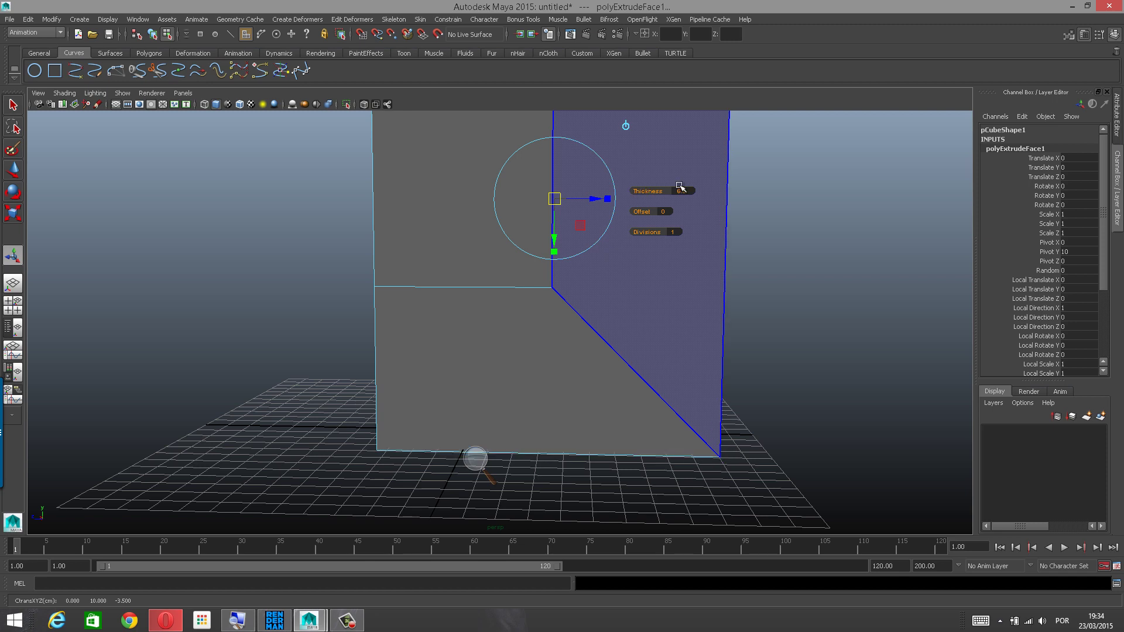
{"action": "left_click_drag", "start_coordinate": [658, 191], "coordinate": [663, 191]}
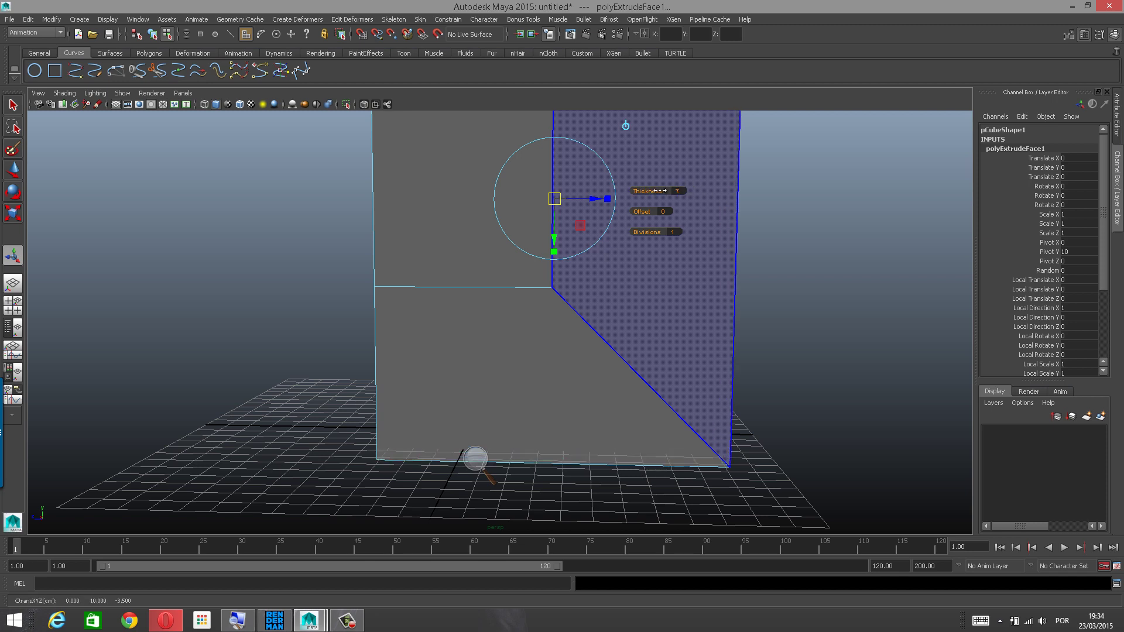
Enlarge the extrude settings with the screen magnifier to inspect Thickness, Offset and Divisions, and restore the normal view.
{"action": "left_click", "coordinate": [480, 463]}
{"action": "left_click", "coordinate": [489, 467]}
{"action": "left_click", "coordinate": [489, 468]}
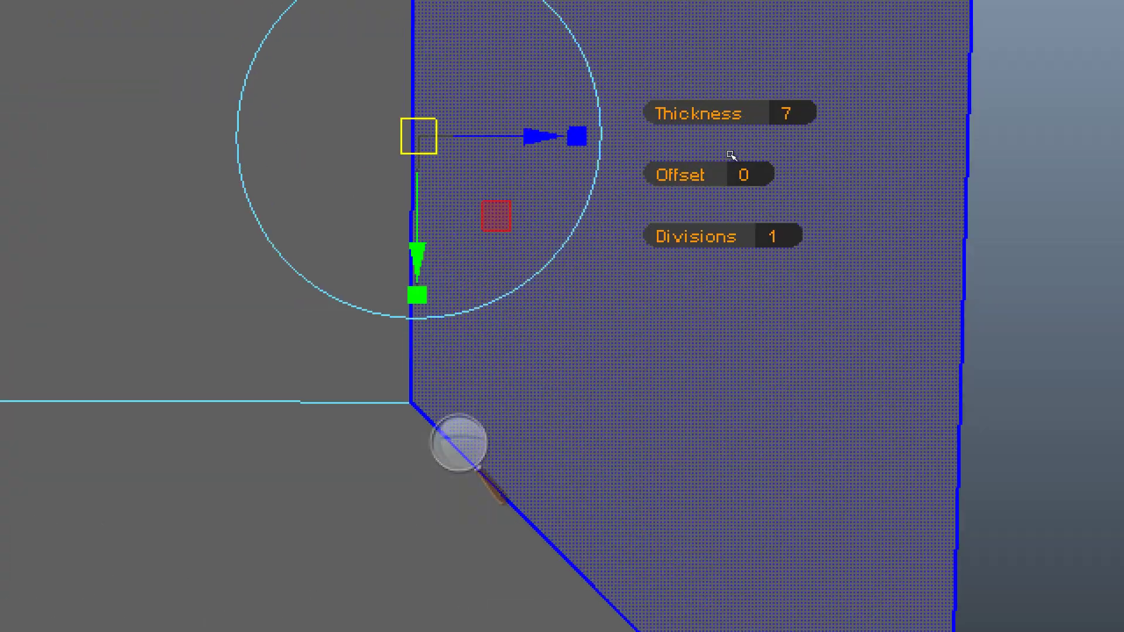
{"action": "left_click_drag", "start_coordinate": [646, 189], "coordinate": [645, 192]}
{"action": "middle_click_drag", "start_coordinate": [645, 192], "coordinate": [644, 190]}
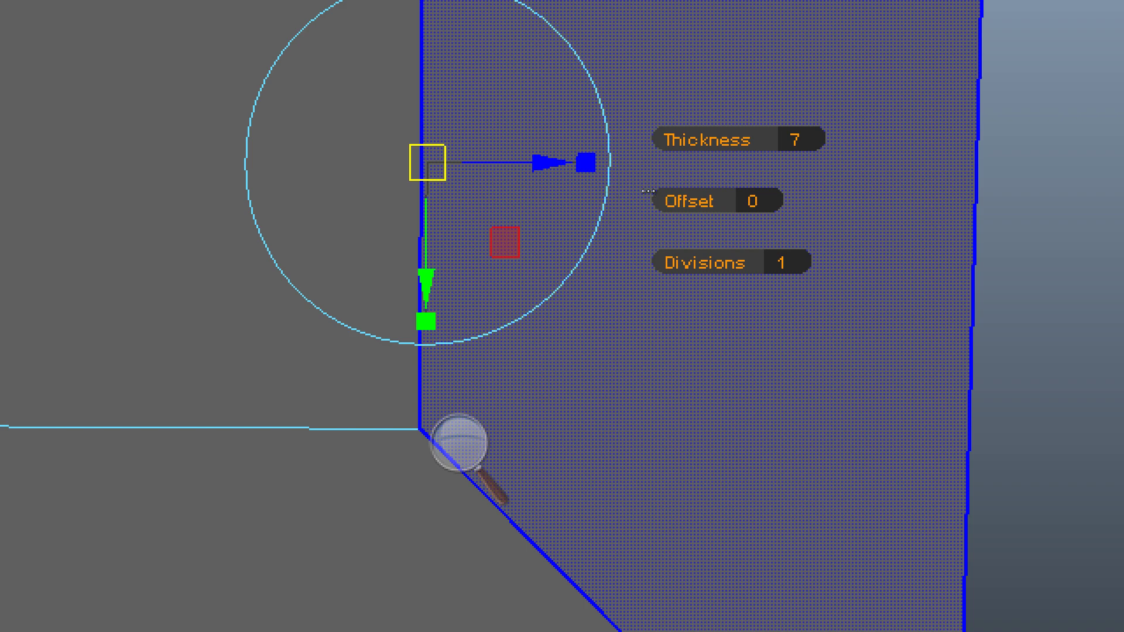
{"action": "middle_click_drag", "start_coordinate": [648, 190], "coordinate": [648, 194]}
{"action": "left_click", "coordinate": [456, 449]}
{"action": "left_click", "coordinate": [455, 473]}
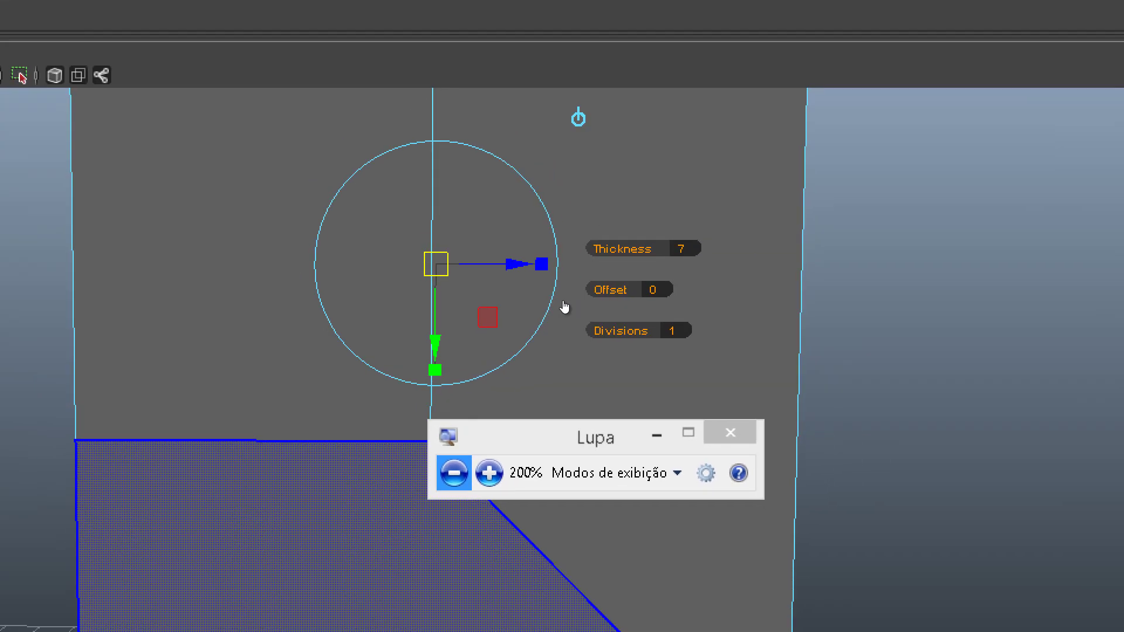
{"action": "left_click", "coordinate": [455, 473]}
Undo the thickness change and the face extrusion, and reframe the plain cube.
{"action": "left_click_drag", "start_coordinate": [514, 220], "coordinate": [414, 299], "text": "alt"}
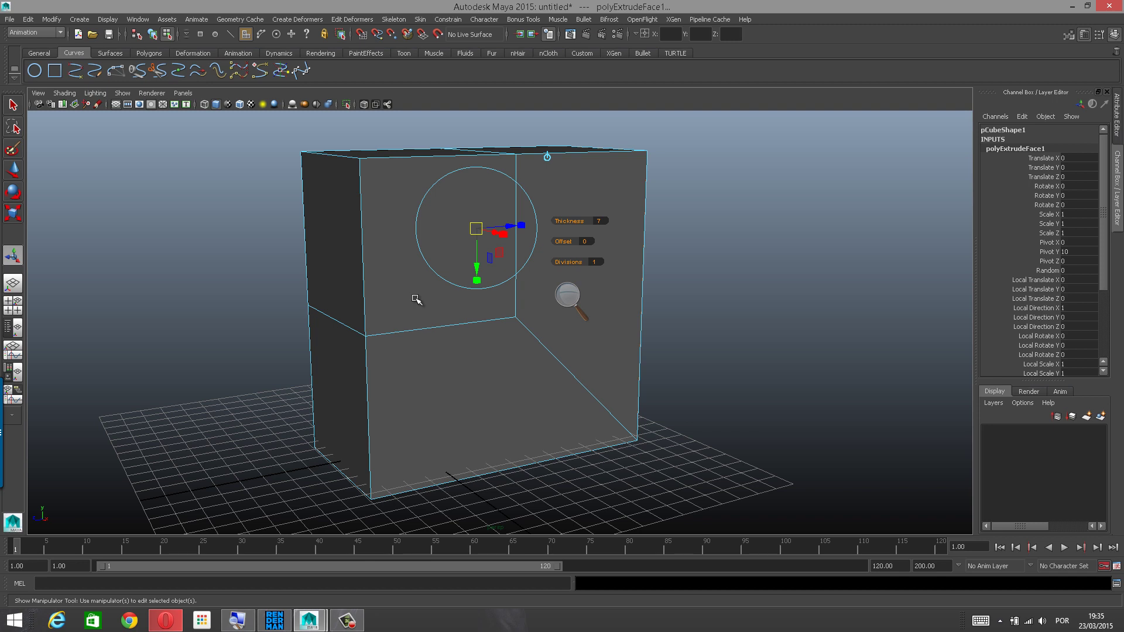
{"action": "key", "text": "ctrl+z"}
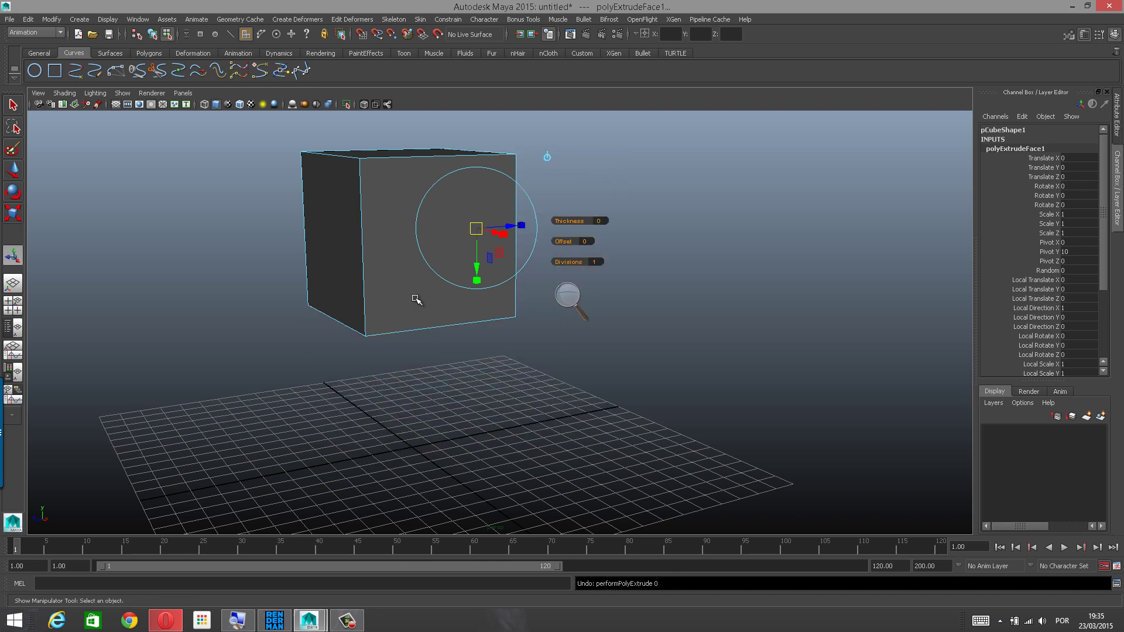
{"action": "key", "text": "ctrl+z"}
{"action": "left_click_drag", "start_coordinate": [484, 339], "coordinate": [542, 448], "text": "alt"}
{"action": "left_click", "coordinate": [414, 341]}
{"action": "right_click_drag", "start_coordinate": [455, 213], "coordinate": [447, 274]}
{"action": "left_click_drag", "start_coordinate": [501, 273], "coordinate": [444, 278], "text": "alt"}
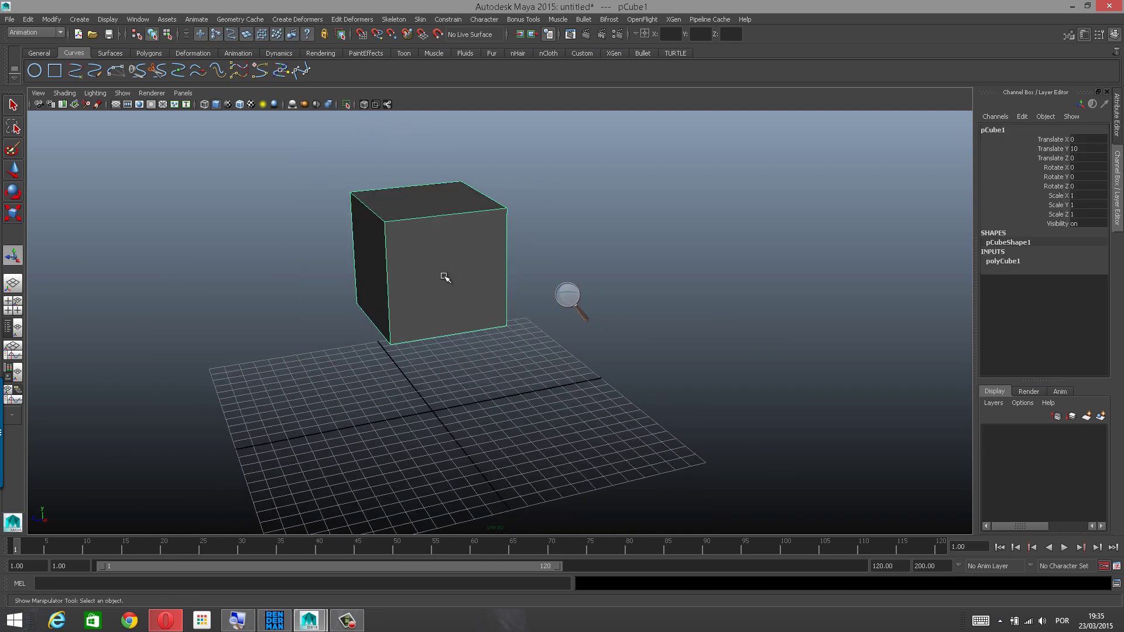
Switch the cube to face selection and select its bottom and back faces together.
{"action": "right_click", "coordinate": [470, 233]}
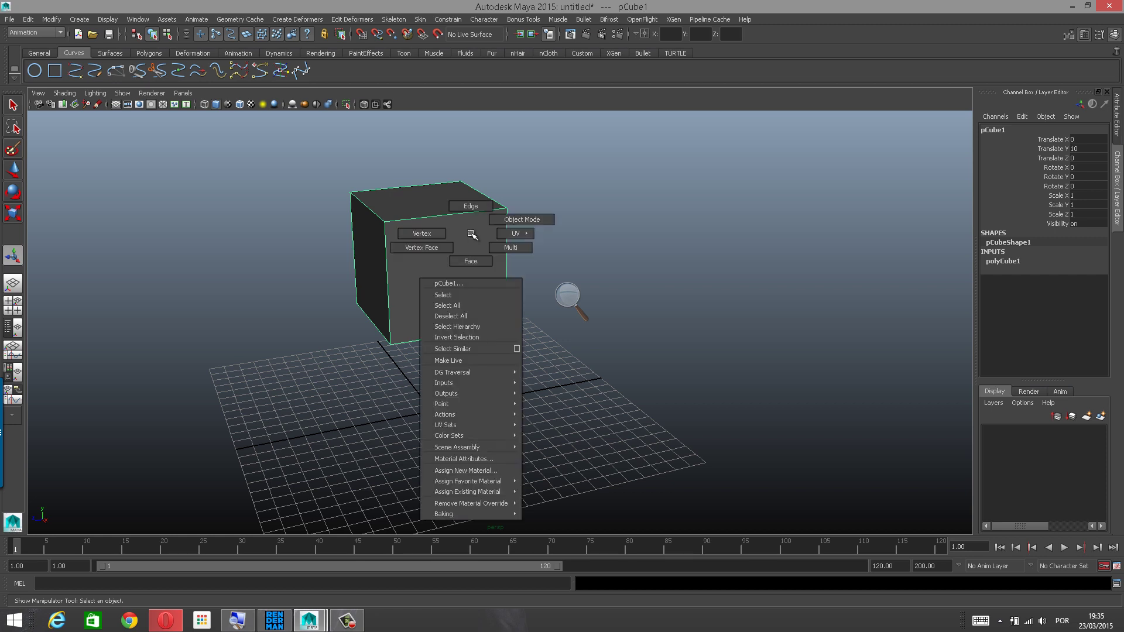
{"action": "left_click", "coordinate": [472, 260]}
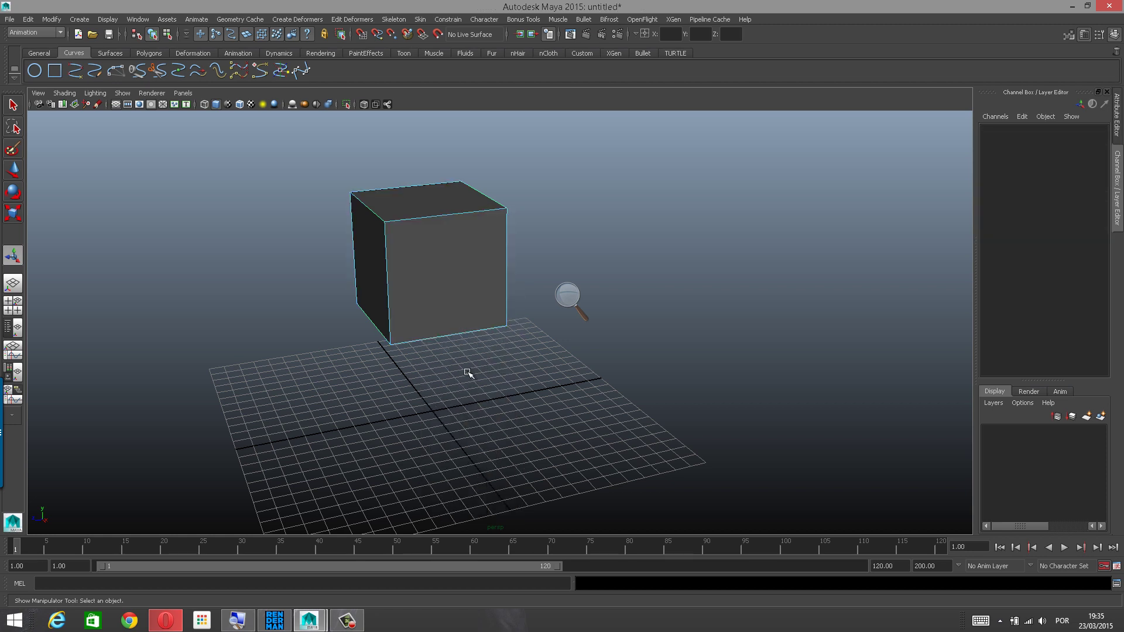
{"action": "left_click_drag", "start_coordinate": [463, 376], "coordinate": [447, 313], "text": "alt"}
{"action": "left_click", "coordinate": [446, 318]}
{"action": "left_click_drag", "start_coordinate": [552, 381], "coordinate": [479, 339], "text": "alt"}
{"action": "left_click", "coordinate": [502, 269], "text": "shift"}
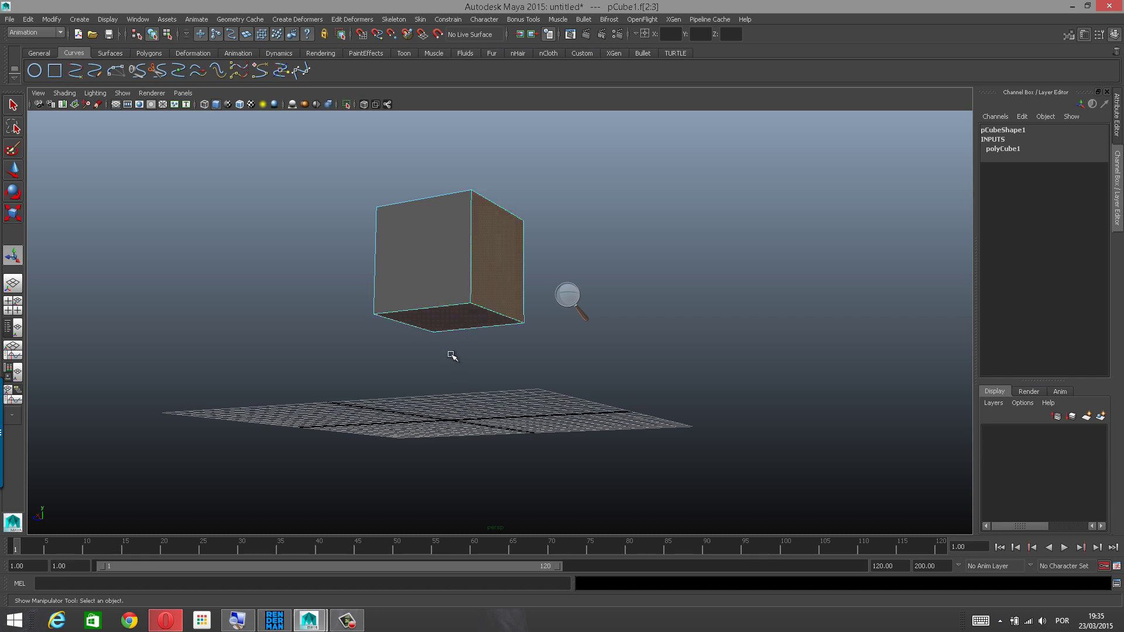
Apply Extrude Face to the selected bottom and back faces.
{"action": "mouse_move", "coordinate": [451, 353]}
{"action": "left_mouse_down", "text": "alt"}
{"action": "mouse_move", "coordinate": [534, 381]}
{"action": "mouse_move", "coordinate": [517, 393]}
{"action": "mouse_move", "coordinate": [482, 389]}
{"action": "mouse_move", "coordinate": [448, 361]}
{"action": "left_mouse_up", "text": "alt"}
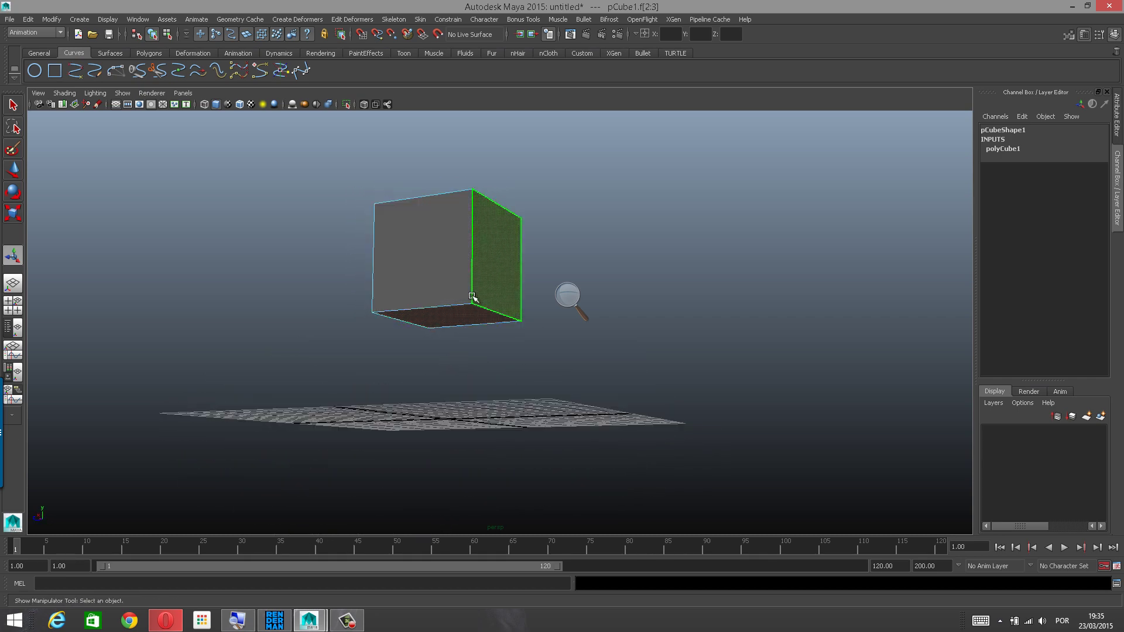
{"action": "right_click", "coordinate": [486, 273], "text": "shift"}
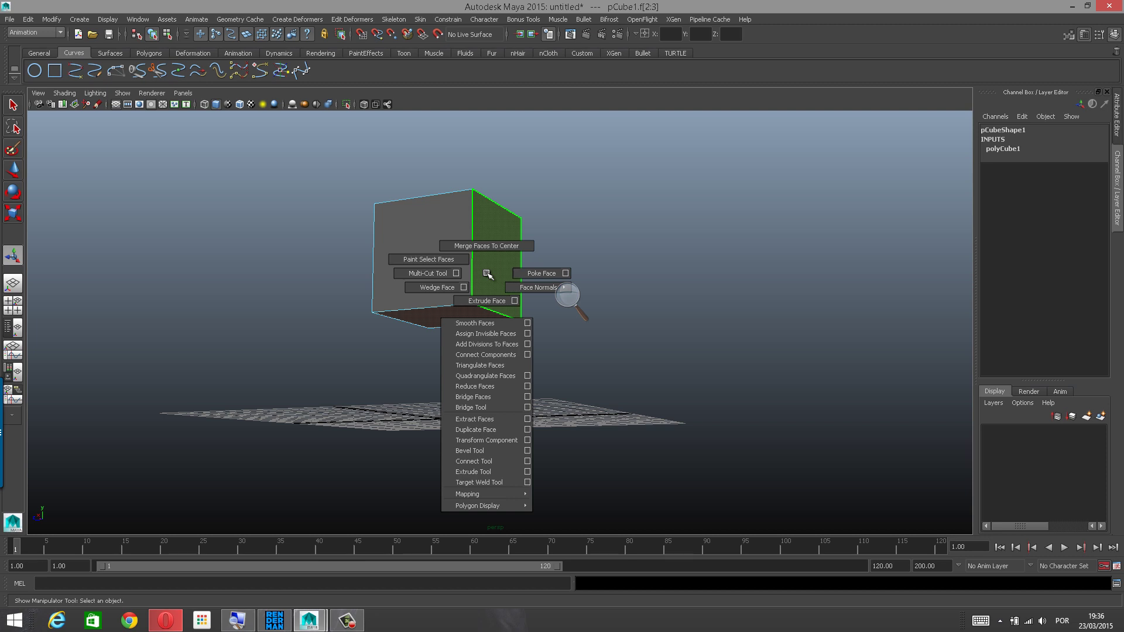
{"action": "right_click_drag", "start_coordinate": [486, 273], "coordinate": [495, 297], "text": "shift"}
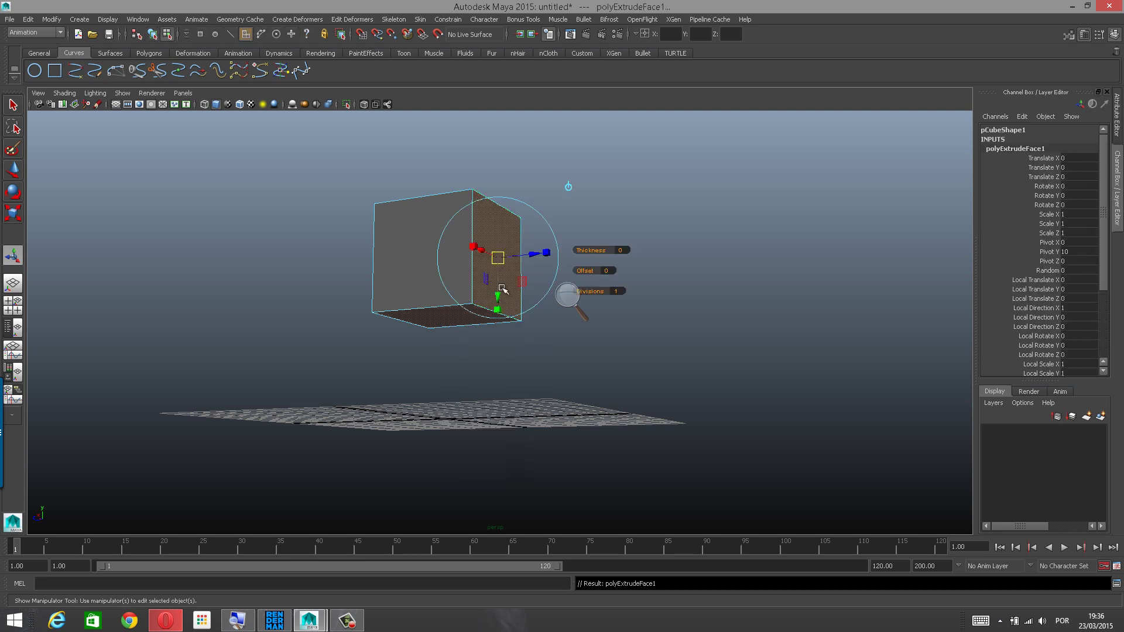
Enlarge the area around the extrude settings with the screen magnifier, keeping its window clear of them.
{"action": "left_click", "coordinate": [581, 291]}
{"action": "left_click", "coordinate": [580, 304]}
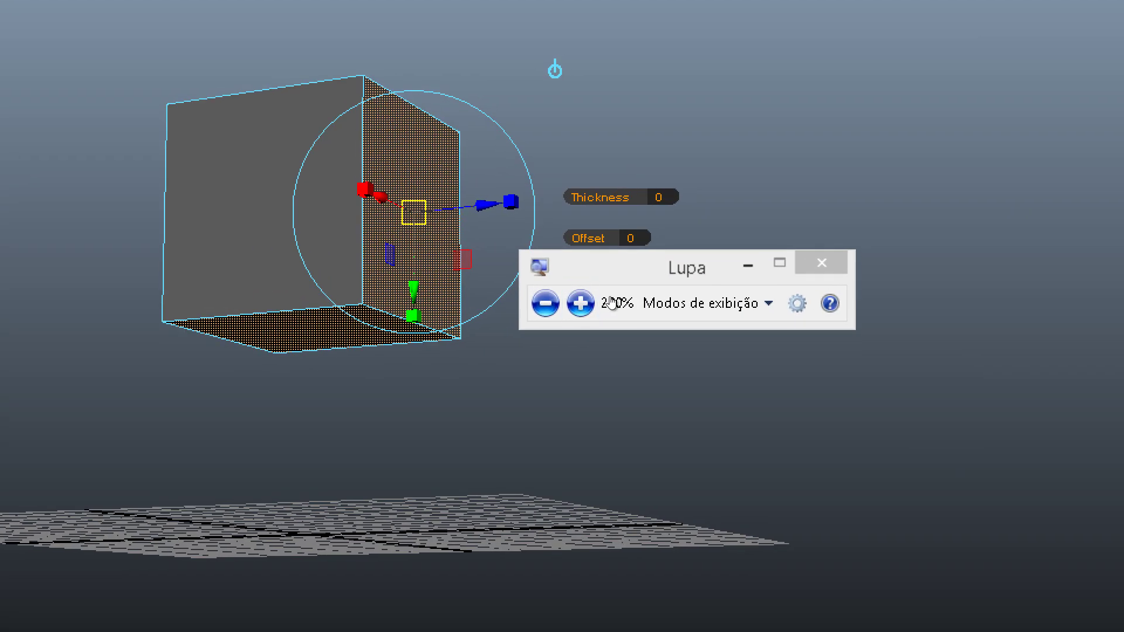
{"action": "left_click_drag", "start_coordinate": [619, 273], "coordinate": [832, 443]}
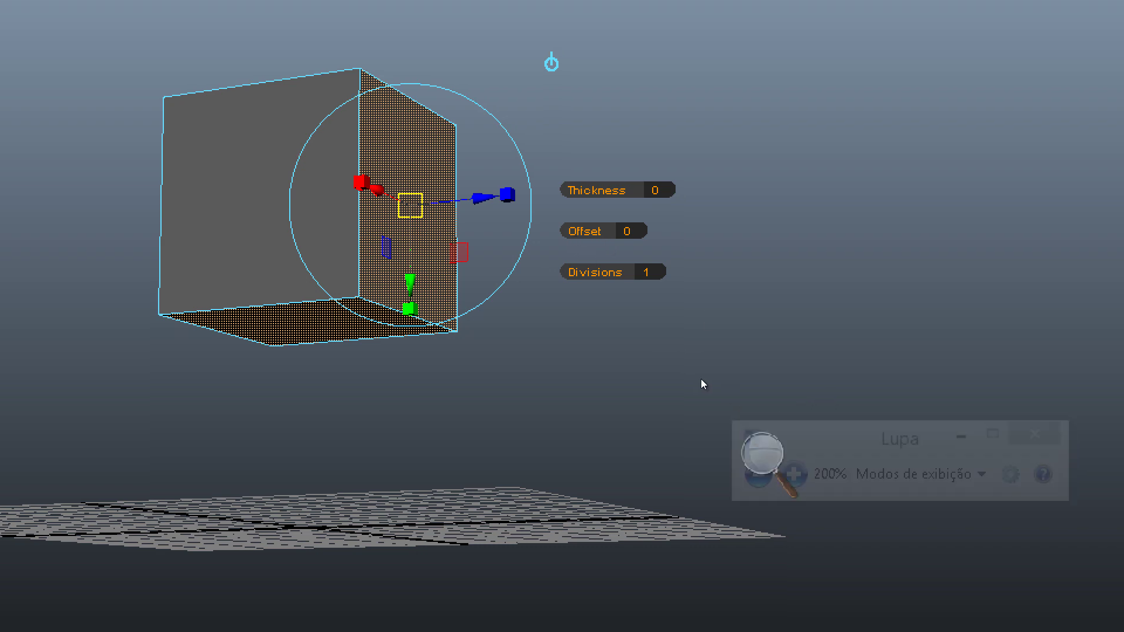
{"action": "left_click", "coordinate": [766, 457]}
{"action": "left_click", "coordinate": [792, 474]}
{"action": "left_click", "coordinate": [792, 469]}
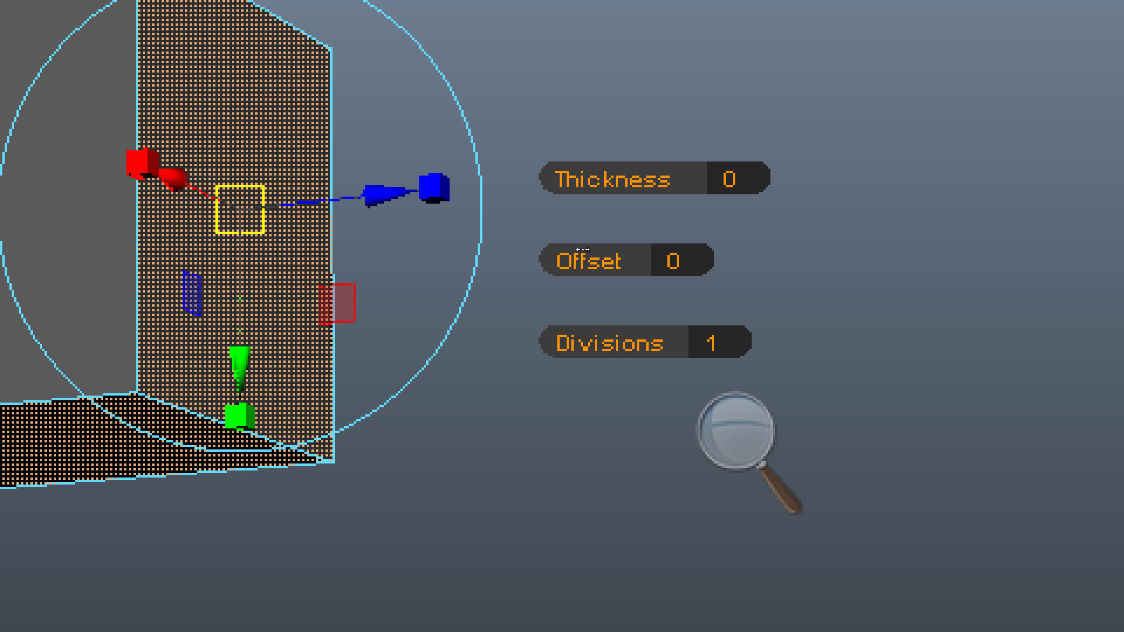
Set the thickness of the new extrusion on the bottom and back faces to 7.
{"action": "left_click_drag", "start_coordinate": [583, 249], "coordinate": [623, 247]}
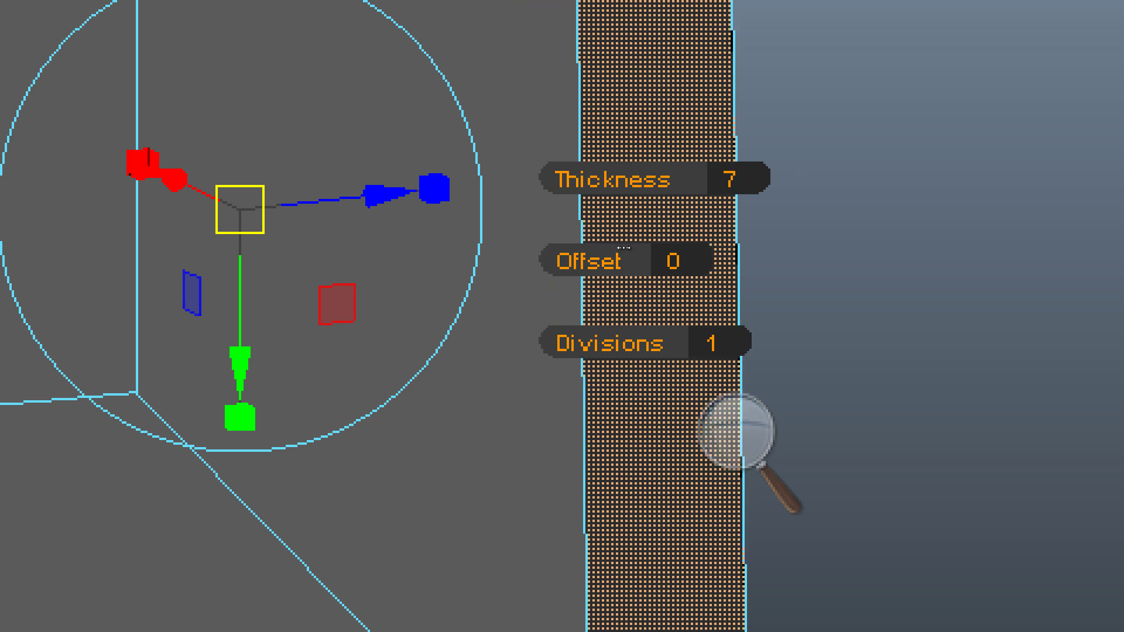
{"action": "scroll", "coordinate": [668, 276], "scroll_direction": "down", "scroll_amount": 4}
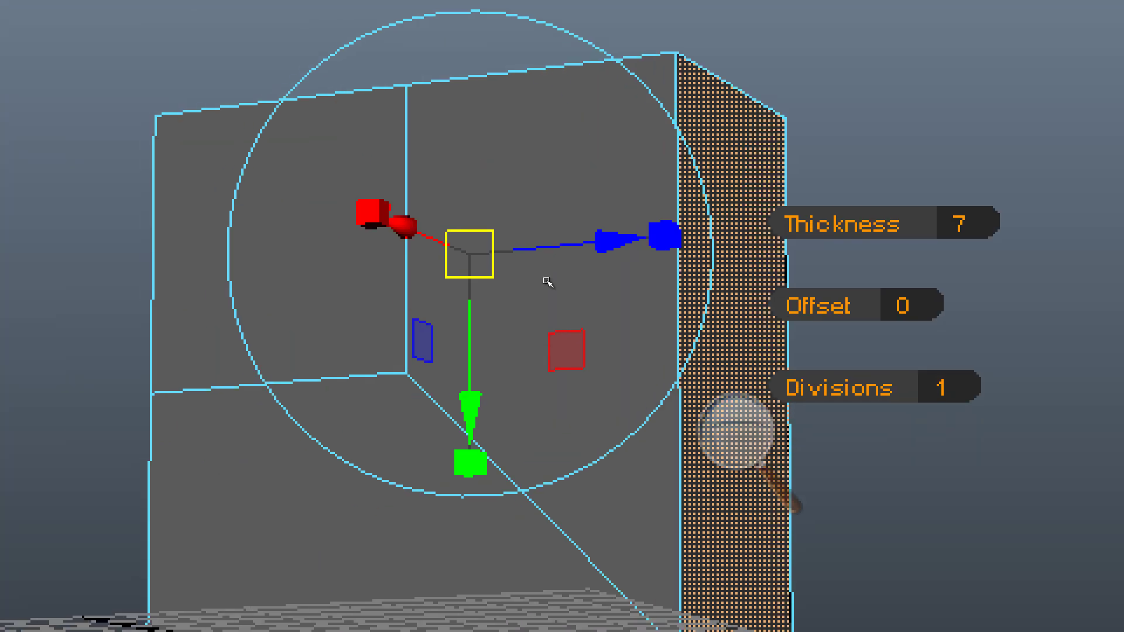
{"action": "scroll", "coordinate": [547, 282], "scroll_direction": "down", "scroll_amount": 1}
{"action": "left_click_drag", "start_coordinate": [547, 282], "coordinate": [520, 299], "text": "alt"}
{"action": "scroll", "coordinate": [494, 301], "scroll_direction": "down", "scroll_amount": 1}
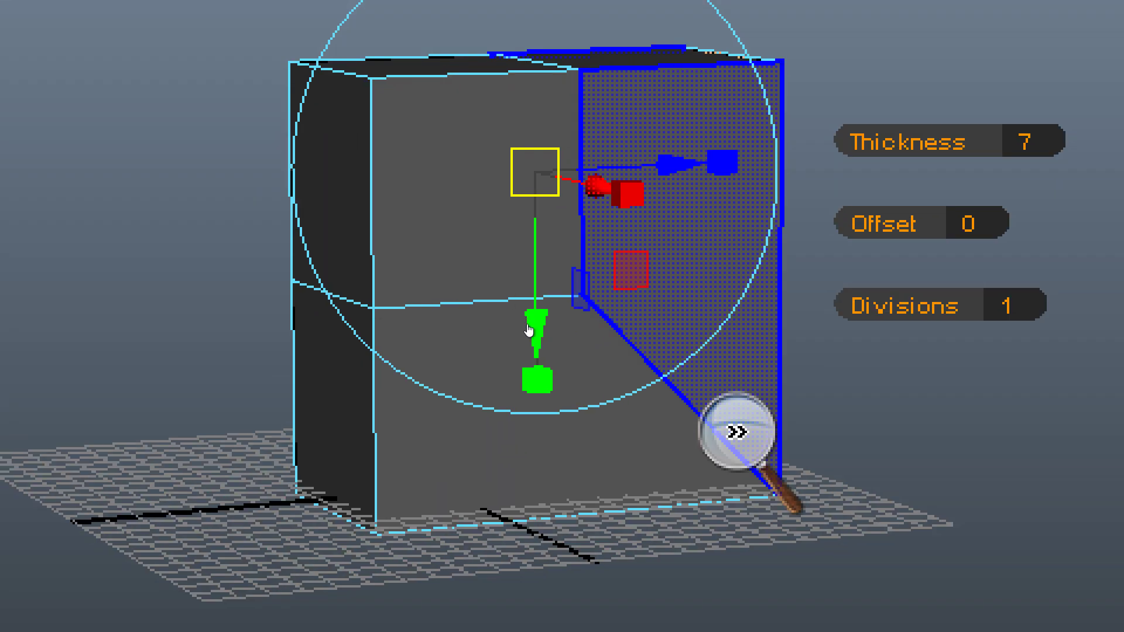
Restore the screen magnification to 100% and frame the whole extruded cube.
{"action": "left_click", "coordinate": [527, 337]}
{"action": "left_click", "coordinate": [527, 337]}
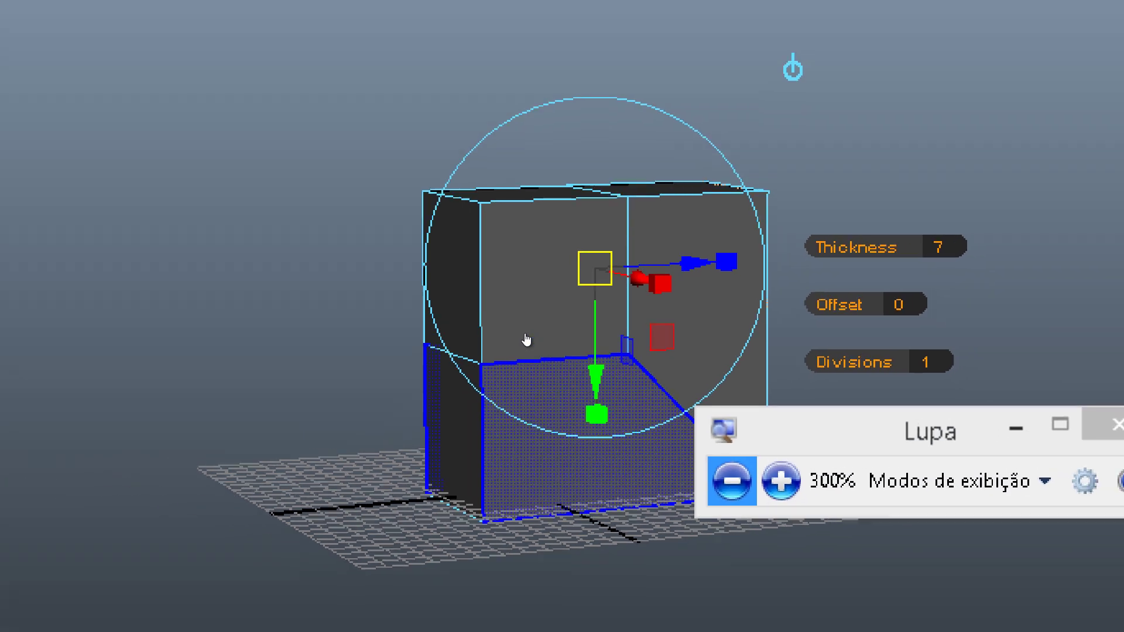
{"action": "left_click", "coordinate": [526, 335]}
{"action": "left_click", "coordinate": [526, 335]}
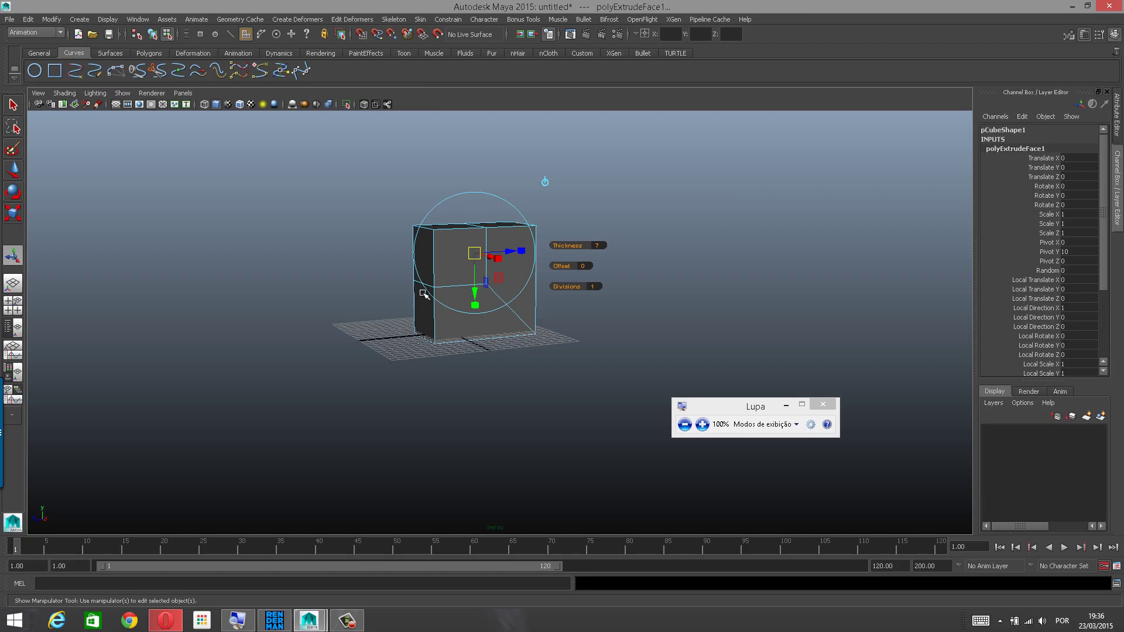
{"action": "middle_click_drag", "start_coordinate": [378, 297], "coordinate": [347, 274], "text": "alt"}
{"action": "right_click_drag", "start_coordinate": [348, 274], "coordinate": [534, 260], "text": "alt"}
{"action": "middle_click_drag", "start_coordinate": [449, 299], "coordinate": [471, 324], "text": "alt"}
{"action": "right_click_drag", "start_coordinate": [471, 325], "coordinate": [579, 309], "text": "alt"}
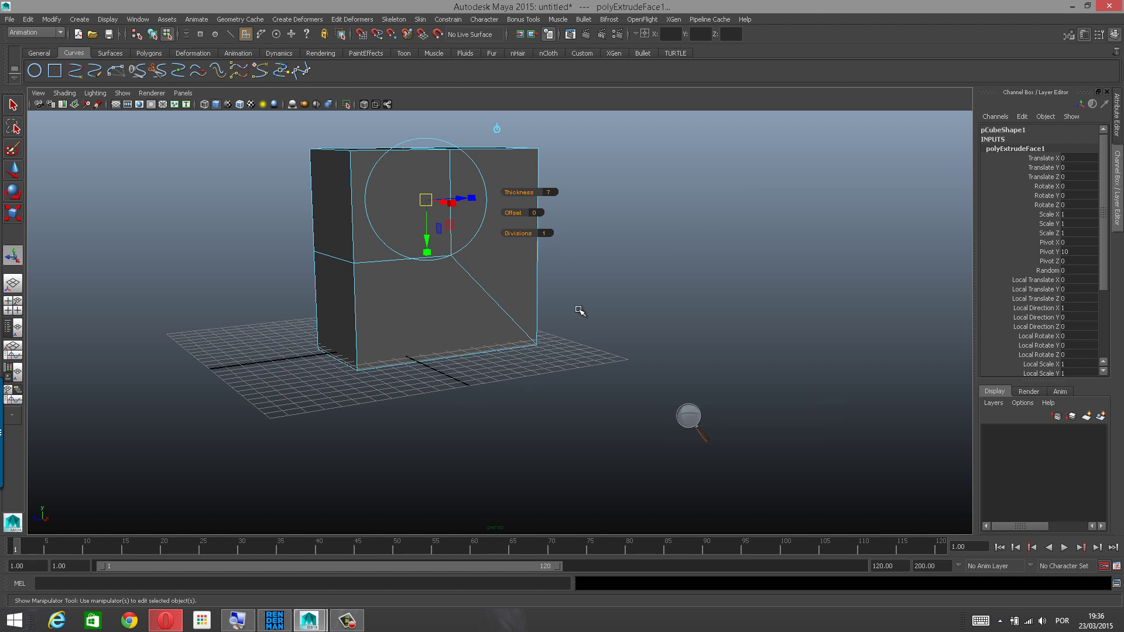
Examine the extruded bottom and back sections and their shared diagonal edge from several angles.
{"action": "key", "text": "F9"}
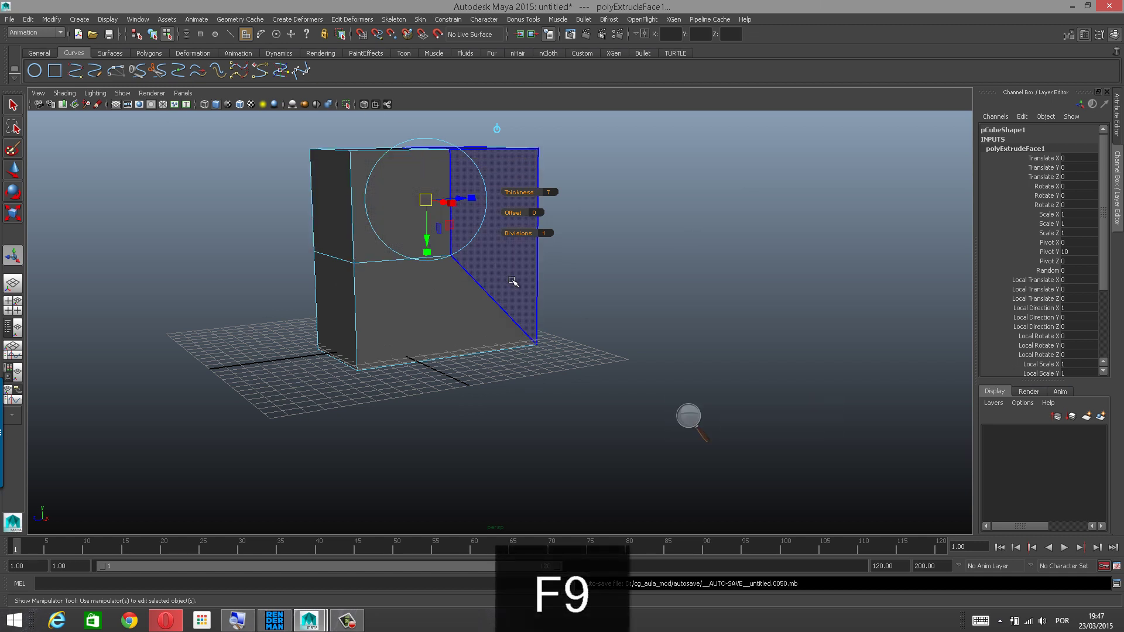
{"action": "left_click_drag", "start_coordinate": [513, 282], "coordinate": [482, 256], "text": "alt"}
{"action": "right_click_drag", "start_coordinate": [482, 256], "coordinate": [515, 253], "text": "alt"}
{"action": "left_click_drag", "start_coordinate": [451, 247], "coordinate": [435, 283], "text": "alt"}
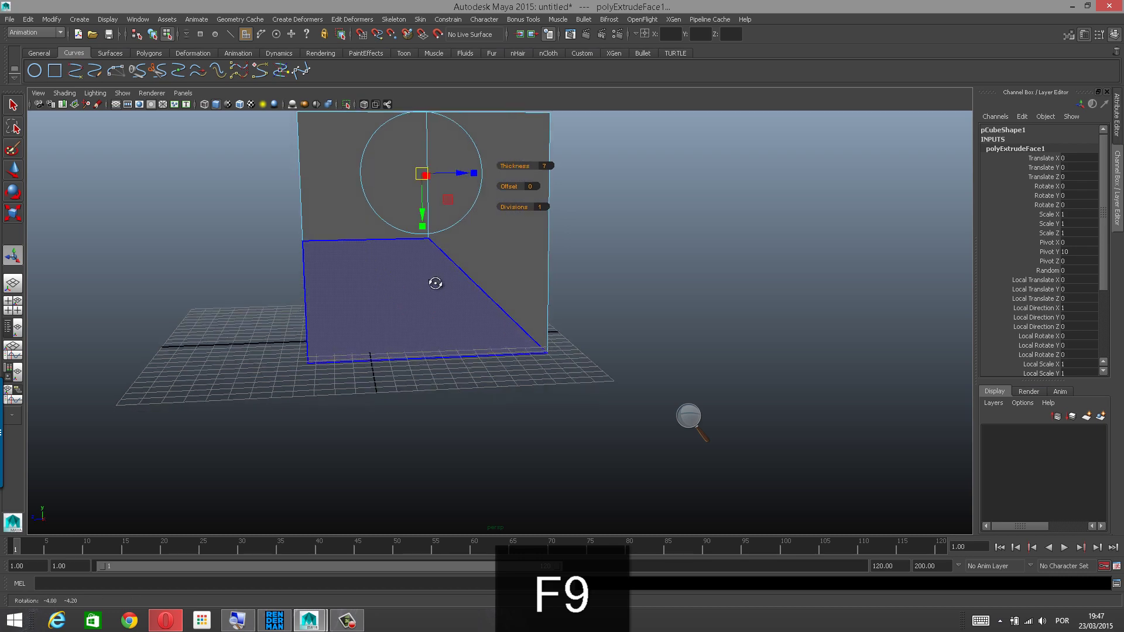
{"action": "middle_click_drag", "start_coordinate": [465, 266], "coordinate": [459, 306], "text": "alt"}
{"action": "mouse_move", "coordinate": [414, 302]}
{"action": "right_mouse_down", "text": "alt"}
{"action": "mouse_move", "coordinate": [434, 299]}
{"action": "mouse_move", "coordinate": [422, 300]}
{"action": "right_mouse_up", "text": "alt"}
{"action": "left_click_drag", "start_coordinate": [423, 299], "coordinate": [414, 296], "text": "alt"}
{"action": "right_click_drag", "start_coordinate": [414, 297], "coordinate": [440, 294], "text": "alt"}
{"action": "left_click_drag", "start_coordinate": [439, 294], "coordinate": [456, 285], "text": "alt"}
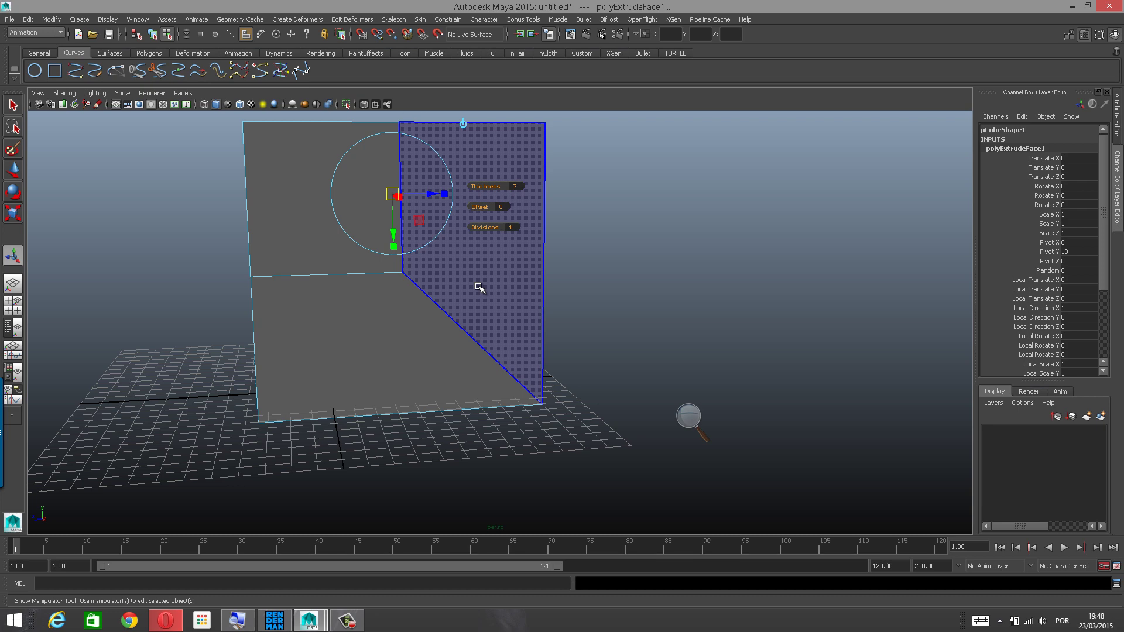
{"action": "left_click_drag", "start_coordinate": [452, 290], "coordinate": [461, 299], "text": "alt"}
{"action": "middle_click_drag", "start_coordinate": [360, 284], "coordinate": [362, 328], "text": "alt"}
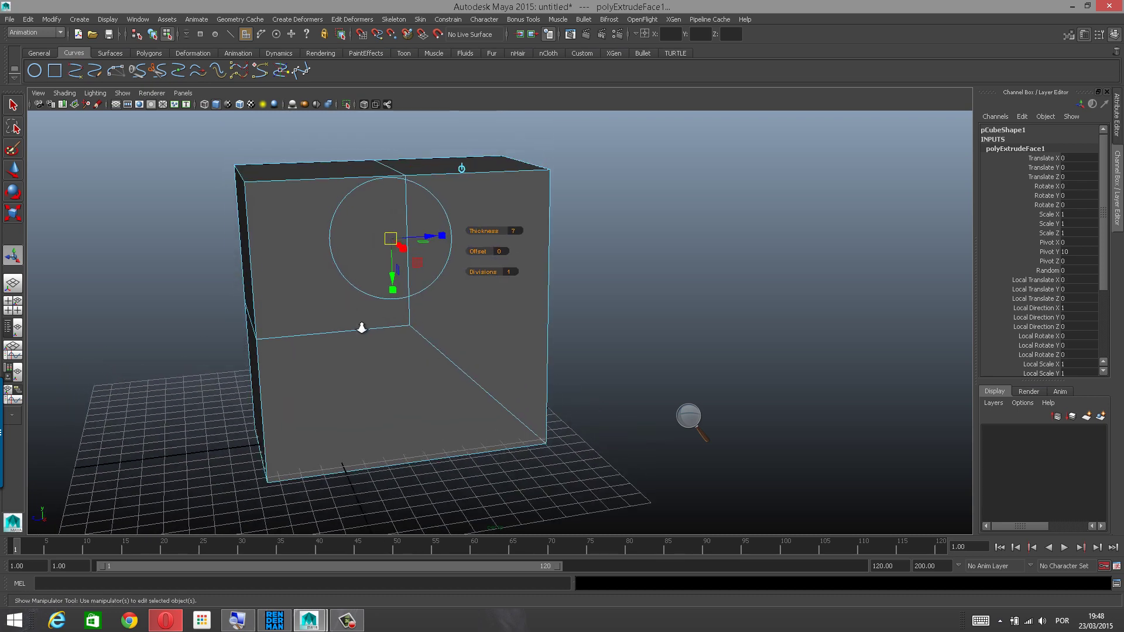
{"action": "right_click_drag", "start_coordinate": [362, 329], "coordinate": [440, 321], "text": "alt"}
{"action": "left_click_drag", "start_coordinate": [441, 320], "coordinate": [448, 312], "text": "alt"}
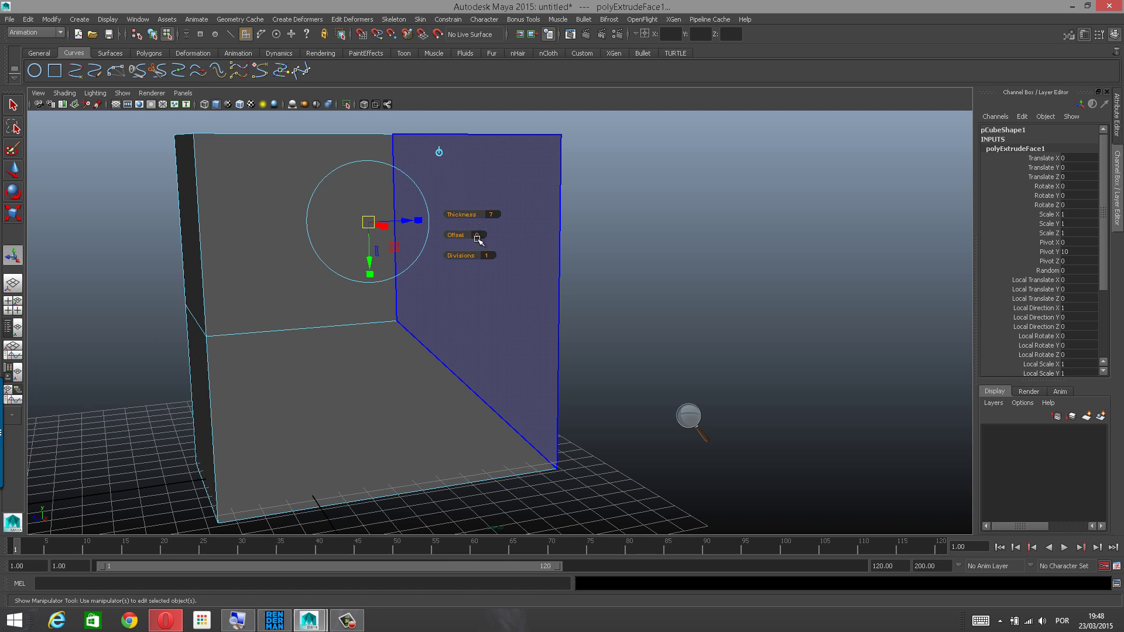
Toggle Keep Faces Together off for the extruded faces and inspect the separated sections.
{"action": "left_click_drag", "start_coordinate": [433, 215], "coordinate": [454, 245], "text": "alt"}
{"action": "scroll", "coordinate": [406, 242], "scroll_direction": "up", "scroll_amount": 2}
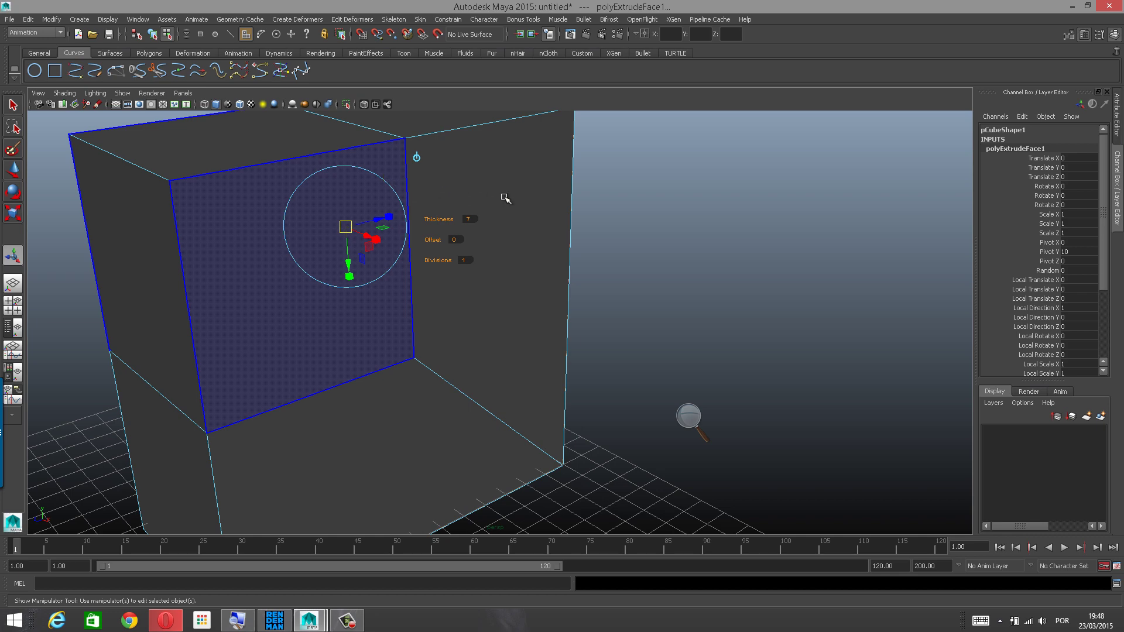
{"action": "left_click_drag", "start_coordinate": [504, 198], "coordinate": [418, 180], "text": "alt"}
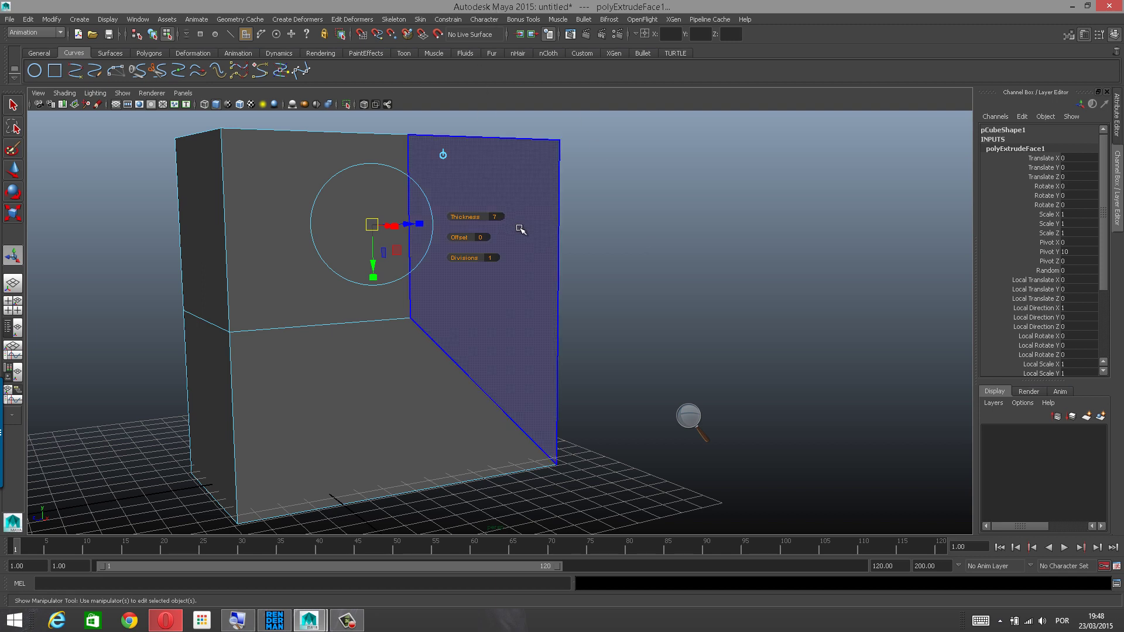
{"action": "right_click", "coordinate": [546, 221], "text": "shift"}
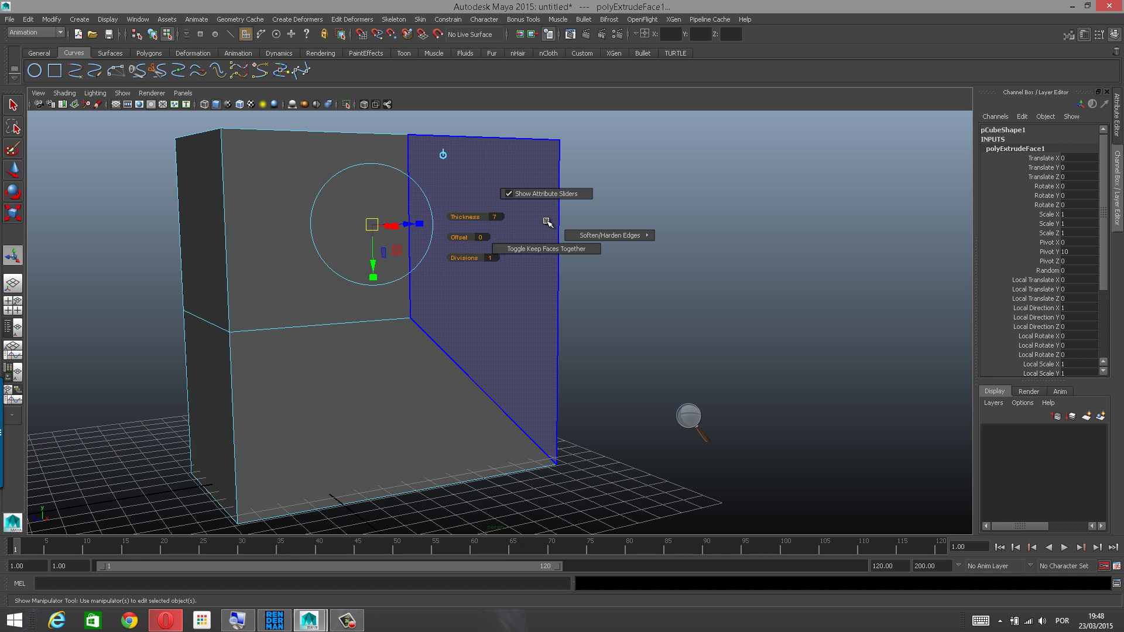
{"action": "mouse_move", "coordinate": [546, 221]}
{"action": "right_mouse_down", "text": "shift"}
{"action": "mouse_move", "coordinate": [544, 243]}
{"action": "mouse_move", "coordinate": [547, 222]}
{"action": "right_mouse_up", "text": "shift"}
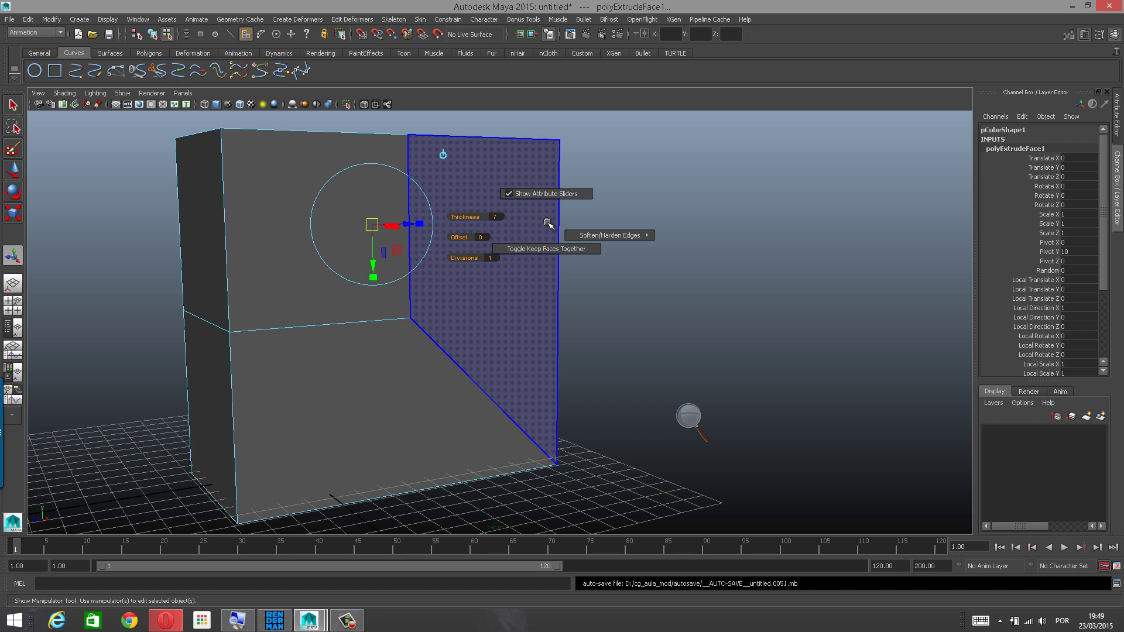
{"action": "right_click_drag", "start_coordinate": [548, 223], "coordinate": [546, 243], "text": "shift"}
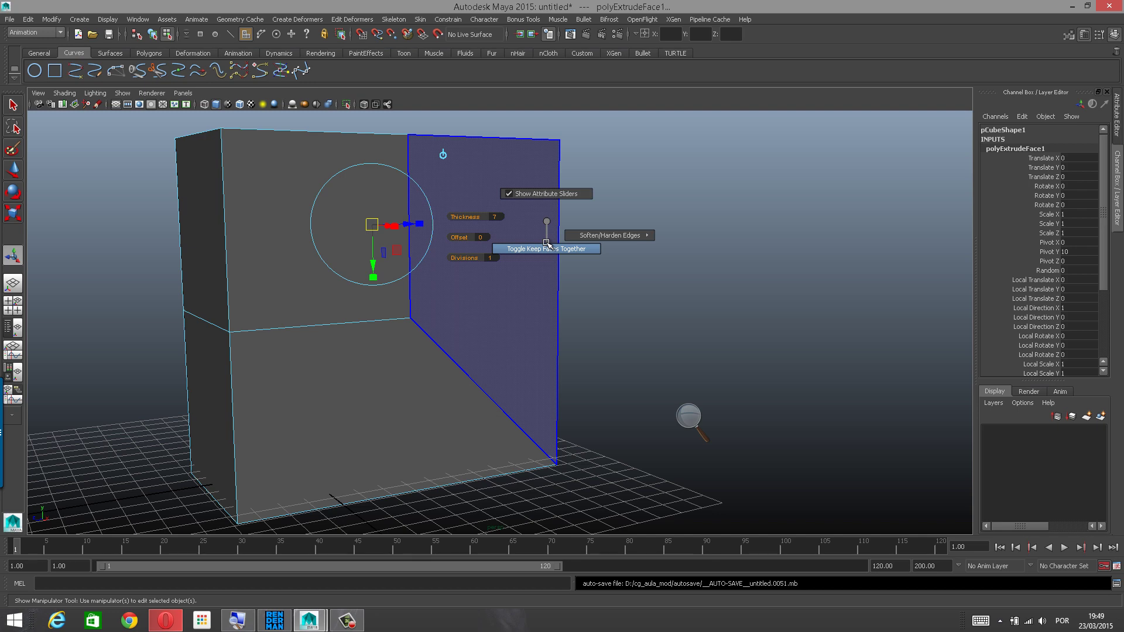
{"action": "right_click_drag", "start_coordinate": [546, 243], "coordinate": [546, 244], "text": "shift"}
{"action": "left_click_drag", "start_coordinate": [621, 285], "coordinate": [593, 282], "text": "alt"}
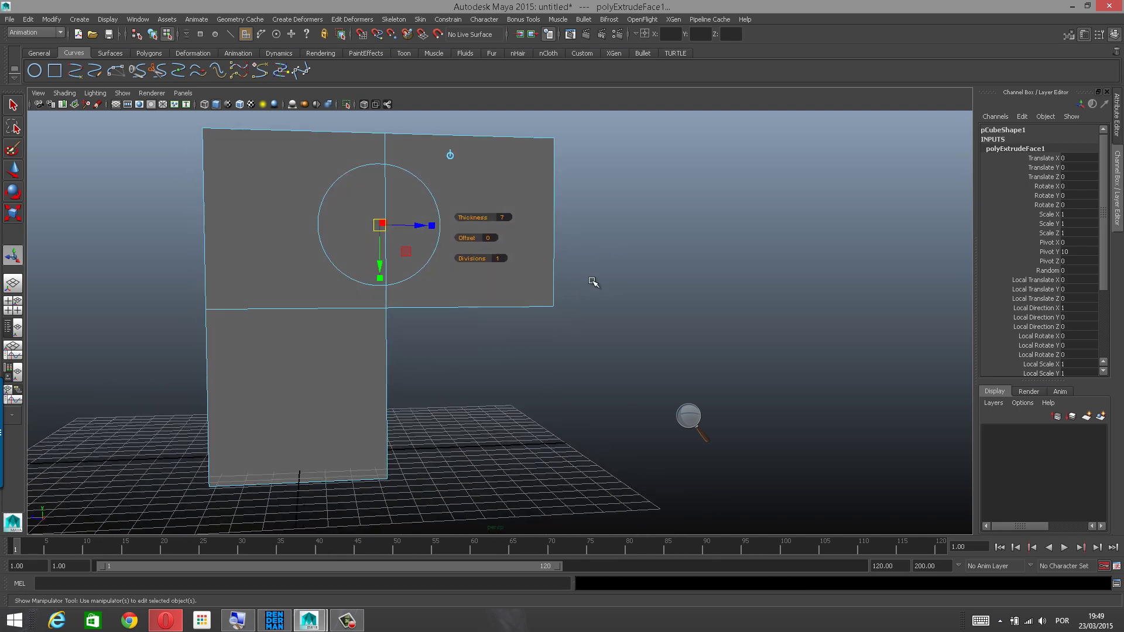
Toggle Keep Faces Together repeatedly to compare both results, leaving the extruded faces joined.
{"action": "right_click_drag", "start_coordinate": [543, 245], "coordinate": [547, 275], "text": "shift"}
{"action": "mouse_move", "coordinate": [548, 236]}
{"action": "right_mouse_down", "text": "shift"}
{"action": "mouse_move", "coordinate": [549, 258]}
{"action": "mouse_move", "coordinate": [542, 231]}
{"action": "mouse_move", "coordinate": [543, 248]}
{"action": "right_mouse_up", "text": "shift"}
{"action": "left_click_drag", "start_coordinate": [555, 250], "coordinate": [565, 253], "text": "alt"}
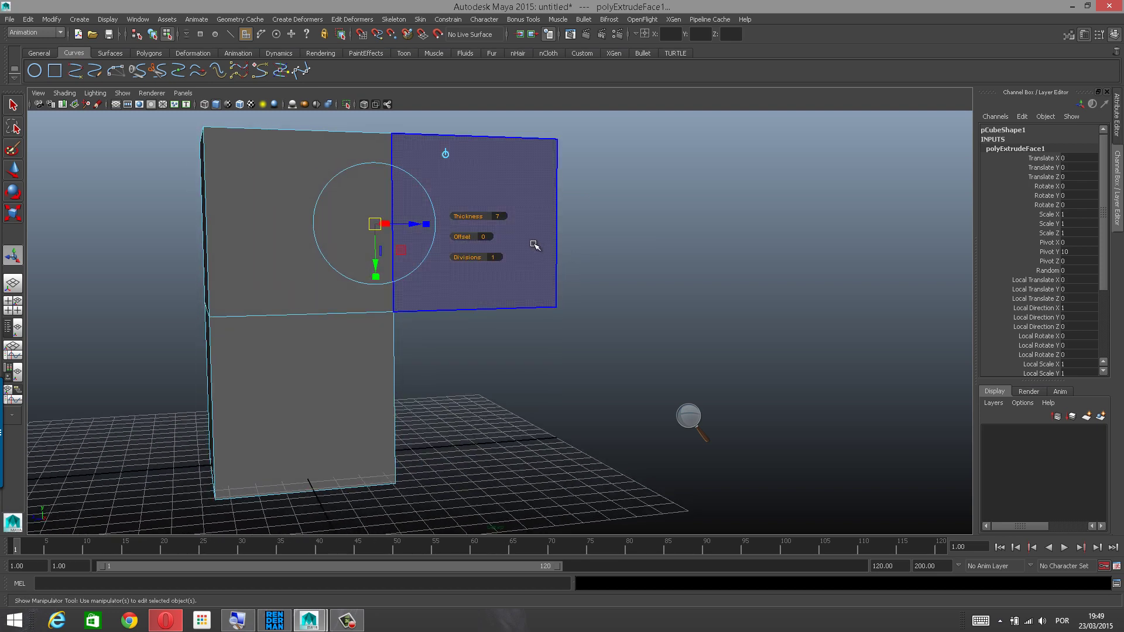
{"action": "right_click_drag", "start_coordinate": [535, 244], "coordinate": [534, 273], "text": "shift"}
{"action": "left_click_drag", "start_coordinate": [566, 275], "coordinate": [548, 275], "text": "alt"}
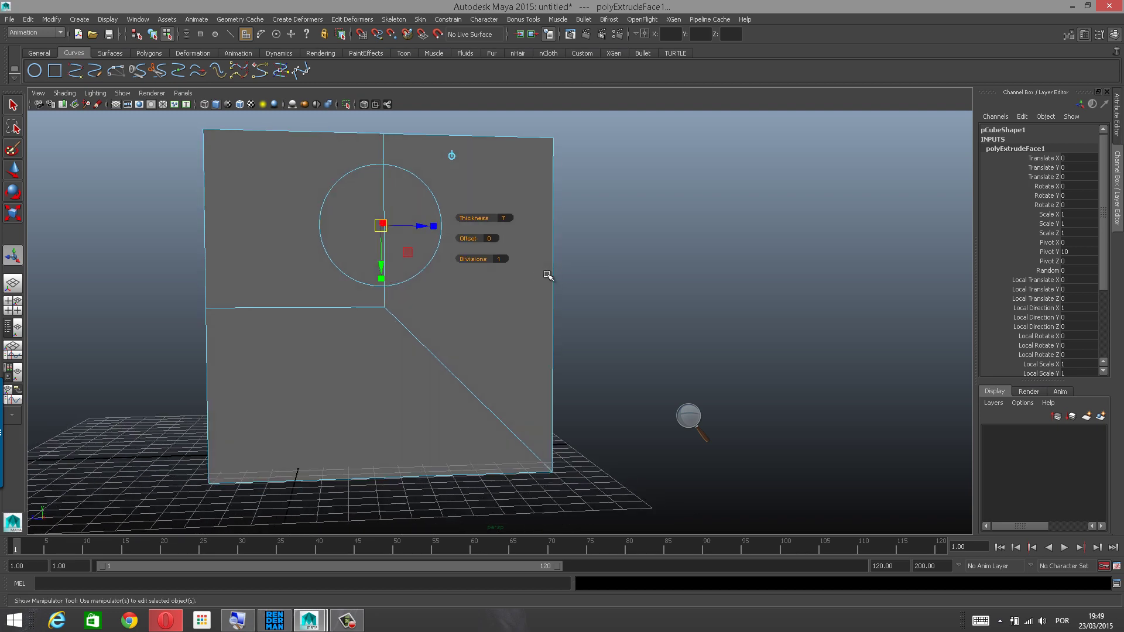
End the extrusion editing, pick the large extruded side face, and return to object mode with the whole cube selected.
{"action": "left_click", "coordinate": [635, 250]}
{"action": "left_click_drag", "start_coordinate": [635, 250], "coordinate": [545, 280], "text": "alt"}
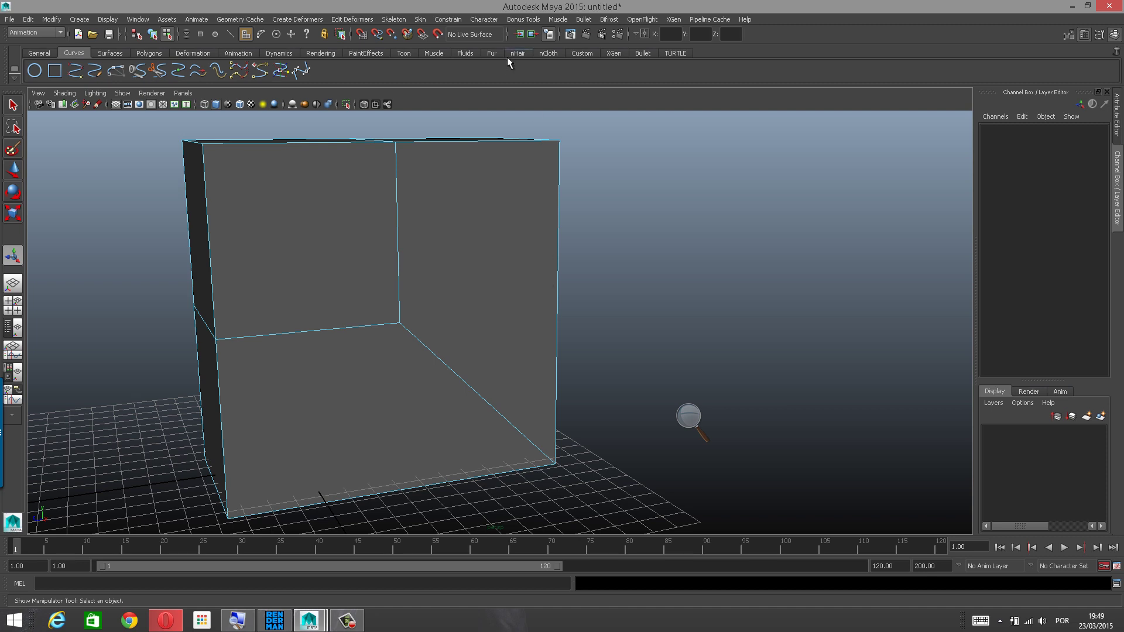
{"action": "right_click_drag", "start_coordinate": [489, 191], "coordinate": [570, 187]}
{"action": "left_click", "coordinate": [539, 206]}
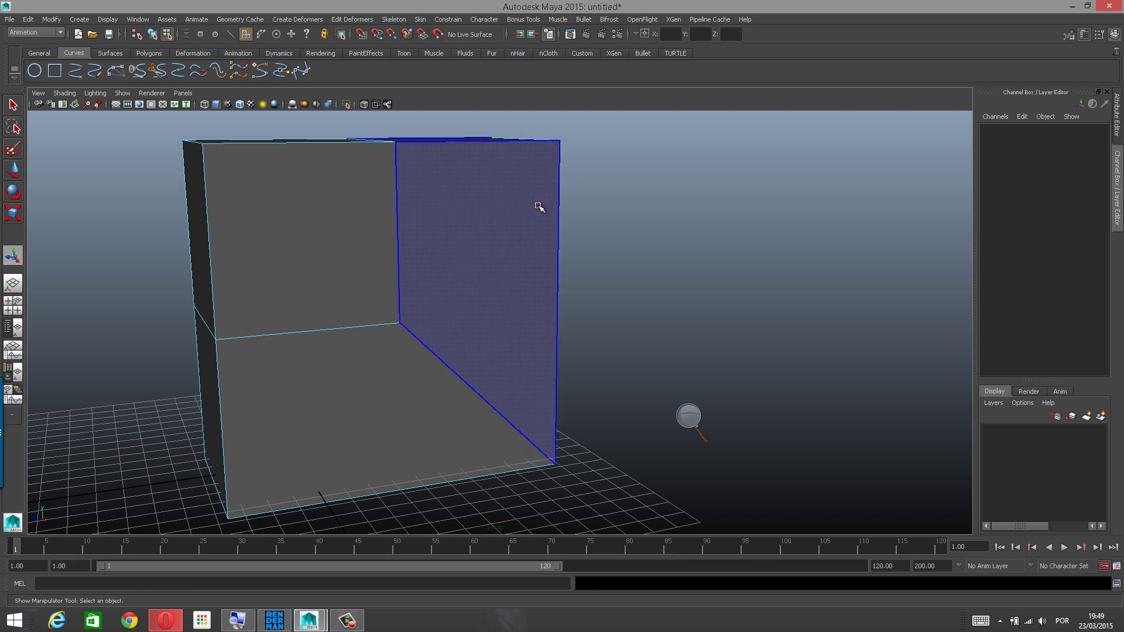
{"action": "key", "text": "F8"}
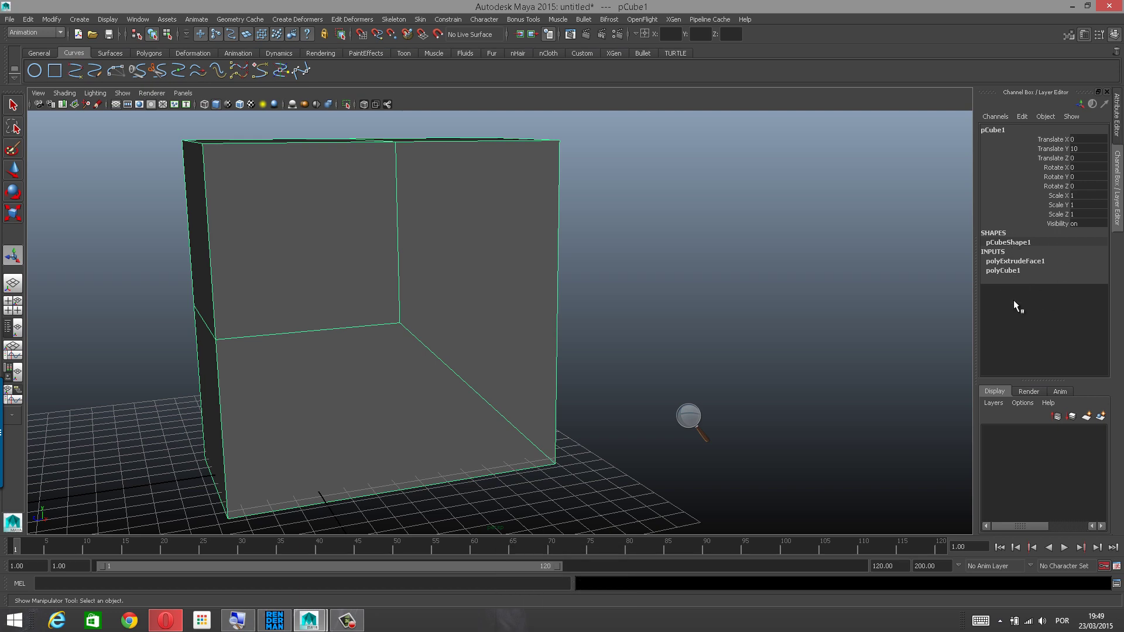
Enlarge the screen with the magnifier and bring the cube's construction inputs into view beside the model.
{"action": "left_click", "coordinate": [695, 421]}
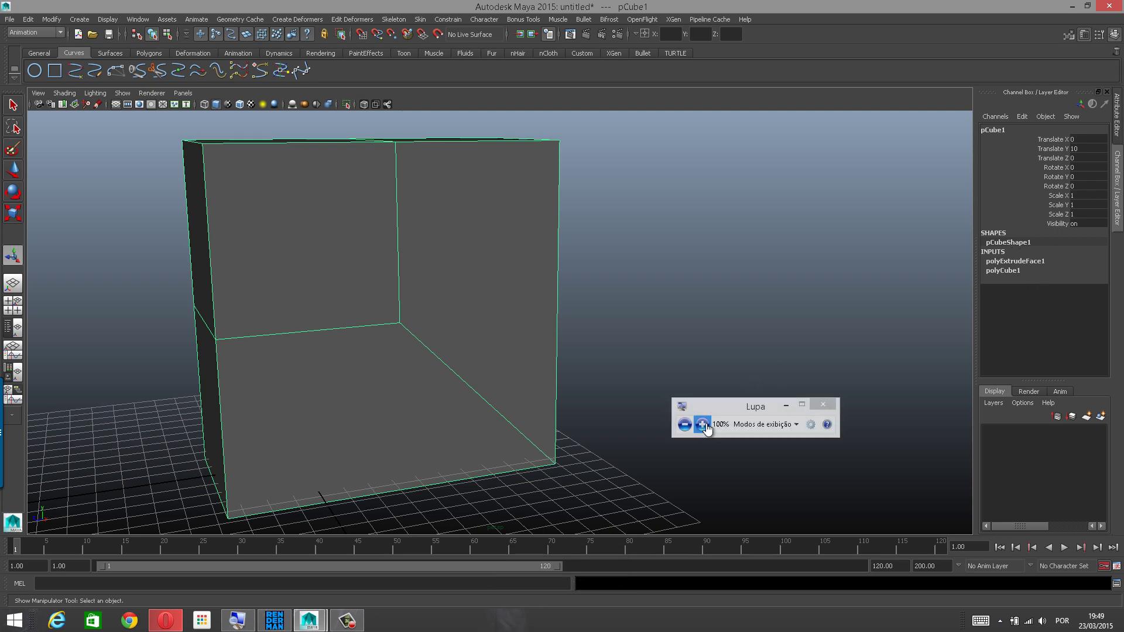
{"action": "left_click", "coordinate": [699, 426]}
{"action": "left_click", "coordinate": [708, 429]}
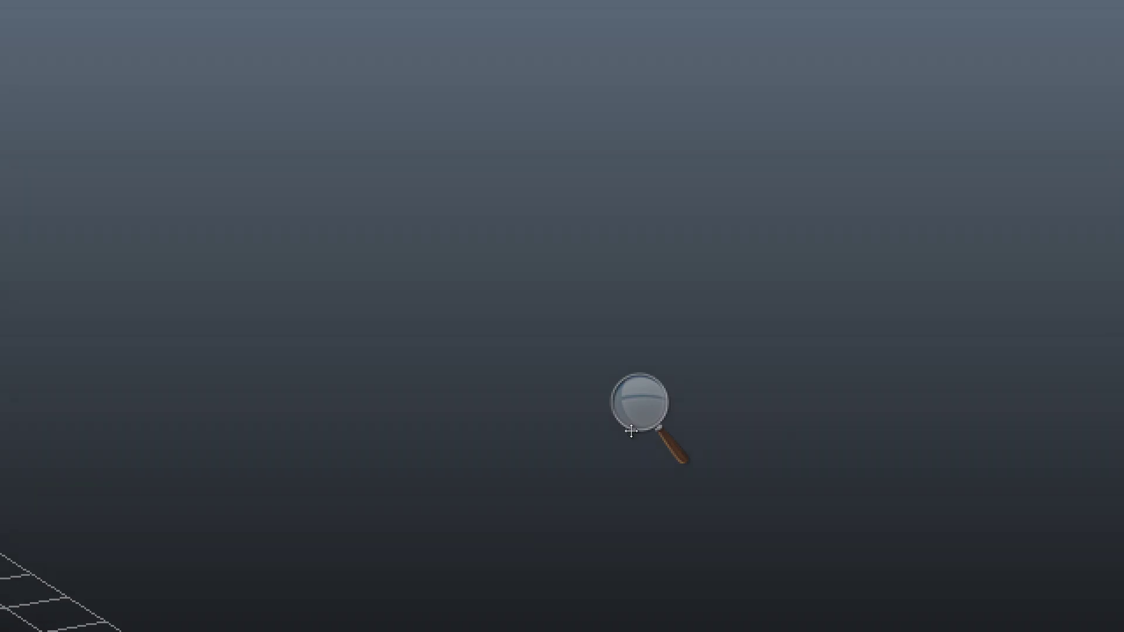
{"action": "right_click_drag", "start_coordinate": [630, 432], "coordinate": [498, 424], "text": "alt"}
{"action": "right_click_drag", "start_coordinate": [840, 385], "coordinate": [726, 381], "text": "alt"}
{"action": "left_click_drag", "start_coordinate": [727, 380], "coordinate": [843, 397], "text": "alt"}
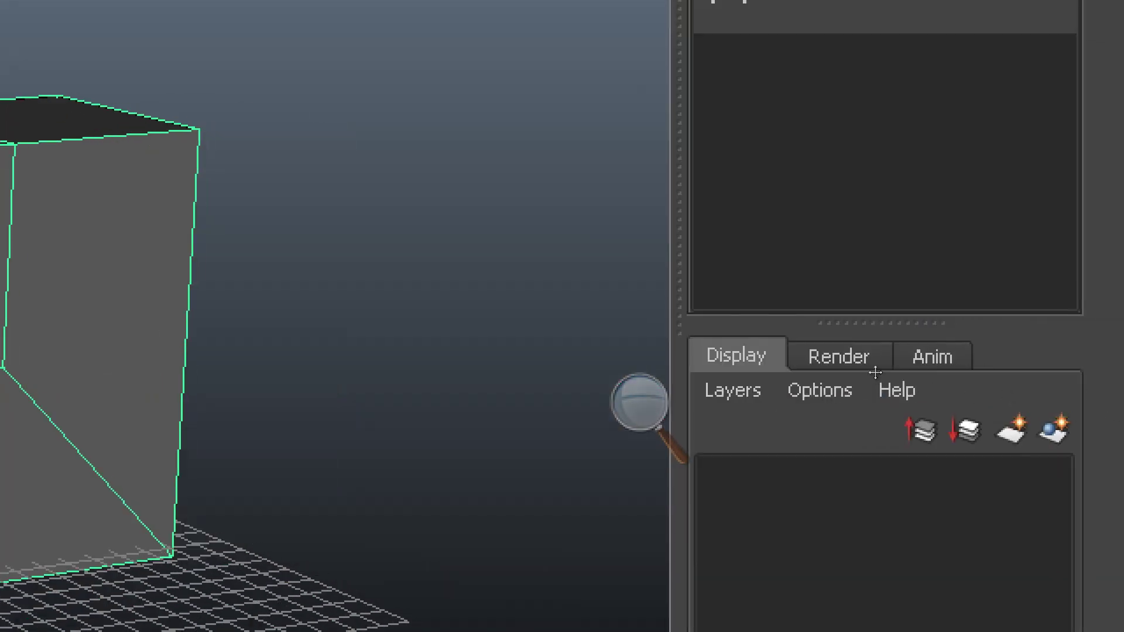
{"action": "middle_click_drag", "start_coordinate": [875, 372], "coordinate": [975, 328], "text": "alt"}
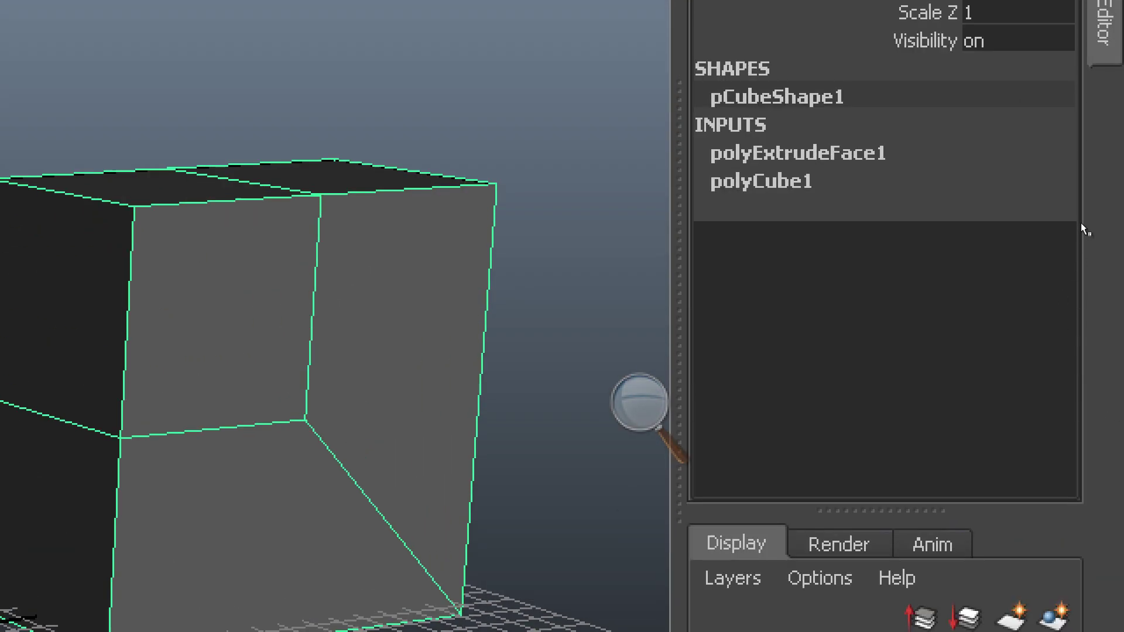
Expand the polyExtrudeFace1 input's attributes and set Keep Faces Together to off.
{"action": "left_click", "coordinate": [1042, 258]}
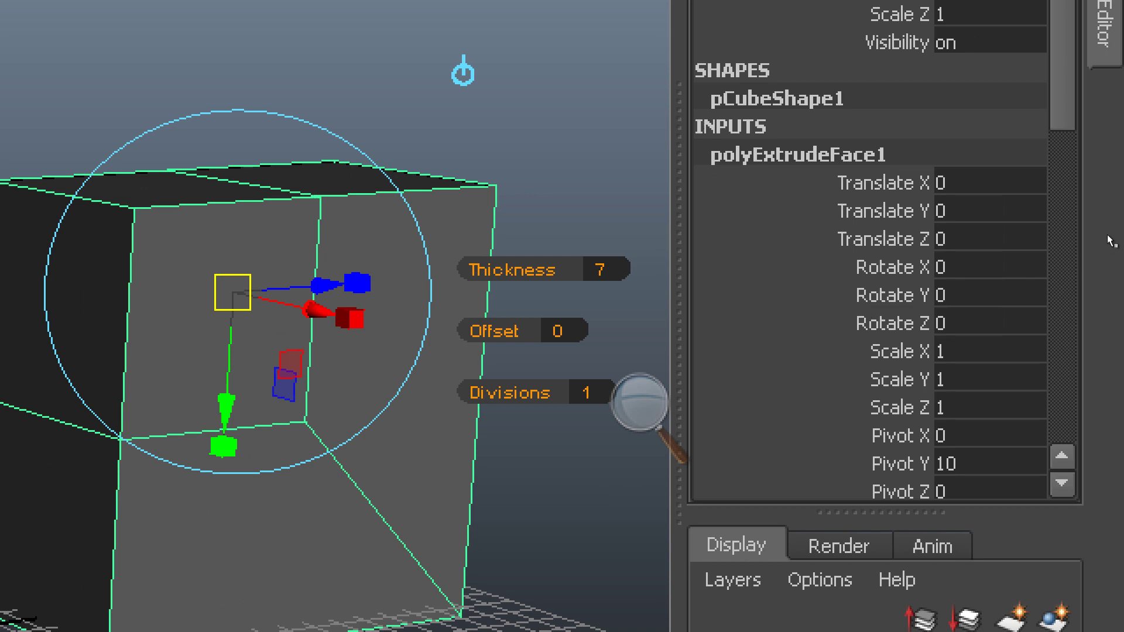
{"action": "left_click_drag", "start_coordinate": [1106, 235], "coordinate": [1102, 247]}
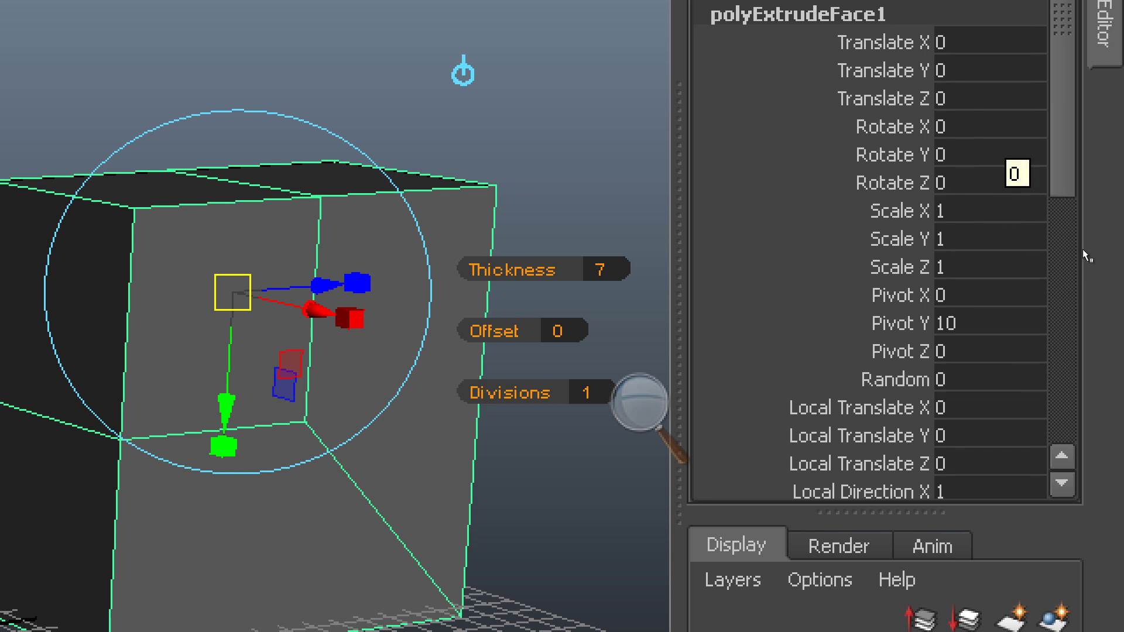
{"action": "left_click_drag", "start_coordinate": [1103, 243], "coordinate": [1108, 333]}
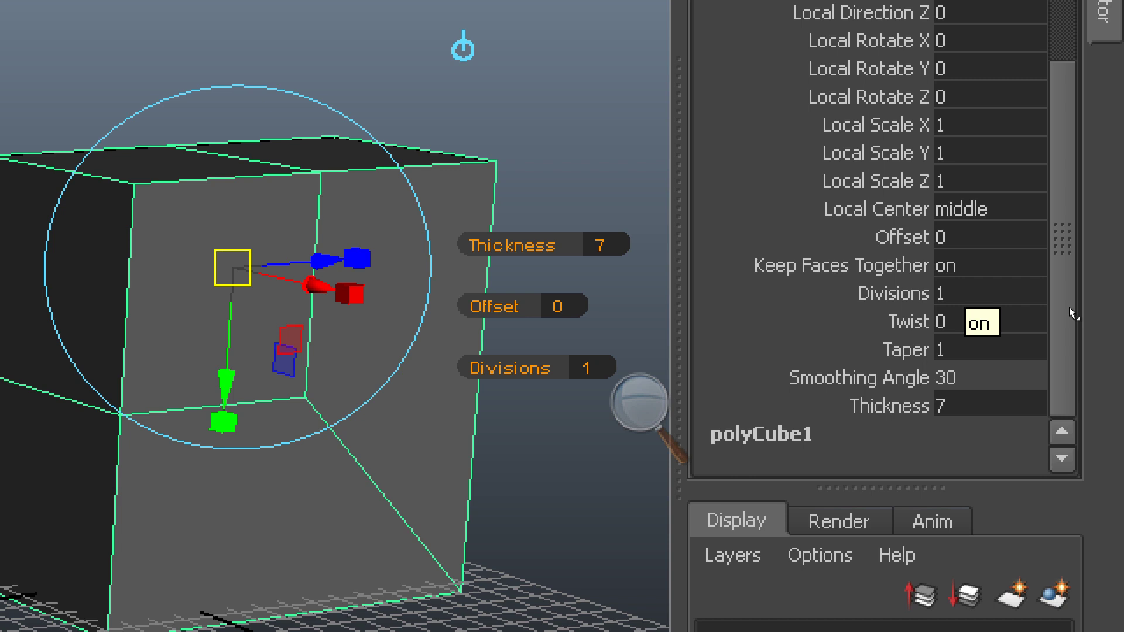
{"action": "left_click", "coordinate": [961, 268]}
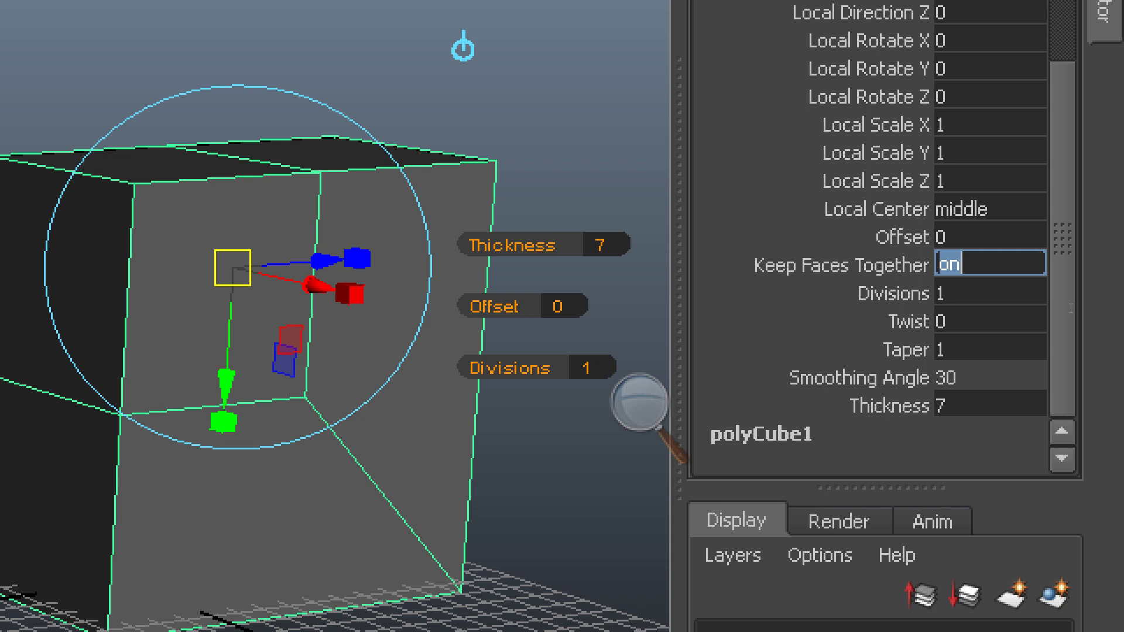
{"action": "type", "text": "0"}
{"action": "key", "text": "Return"}
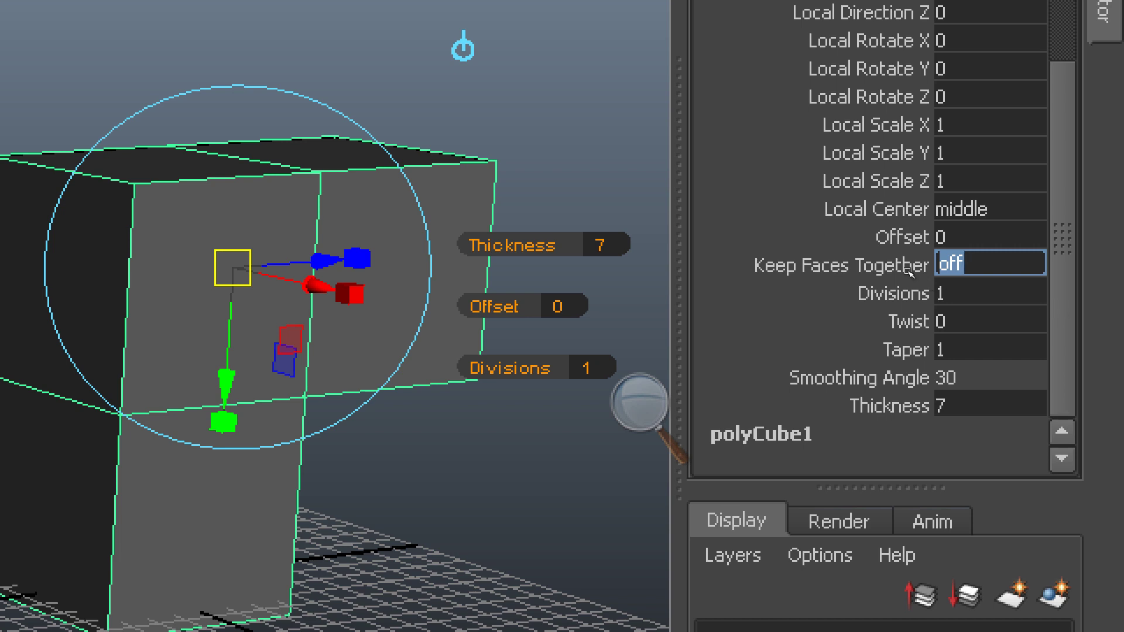
Toggle Keep Faces Together on and off again from the marking menu while watching the attribute value.
{"action": "right_click", "coordinate": [442, 167], "text": "ctrl+shift"}
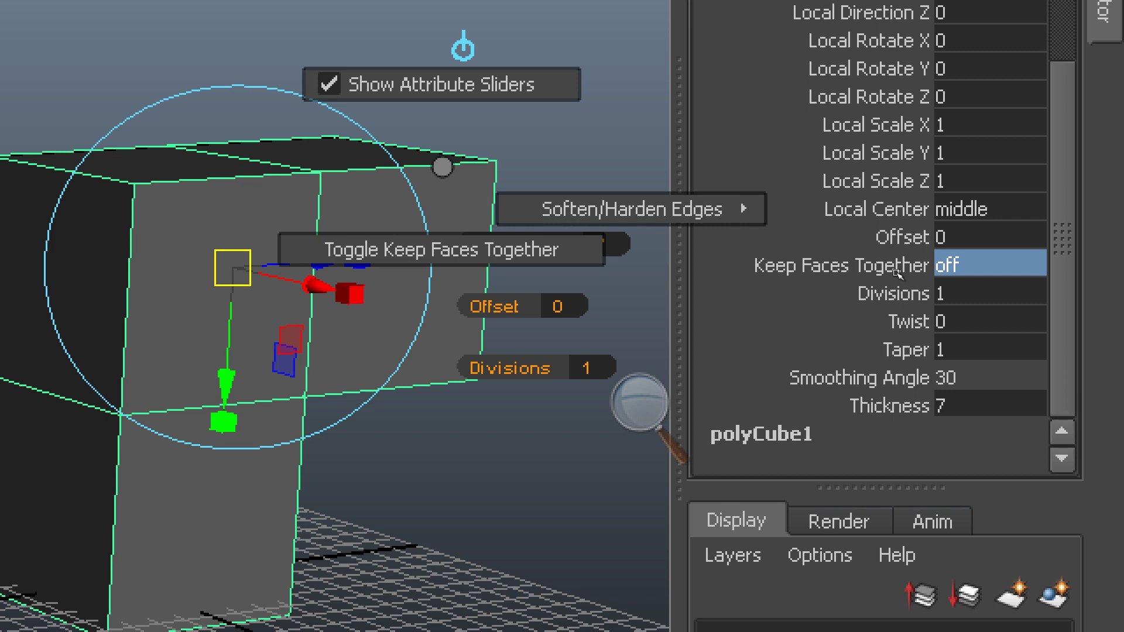
{"action": "mouse_move", "coordinate": [442, 167]}
{"action": "right_mouse_down", "text": "ctrl+shift"}
{"action": "mouse_move", "coordinate": [440, 241]}
{"action": "mouse_move", "coordinate": [451, 248]}
{"action": "right_mouse_up", "text": "ctrl+shift"}
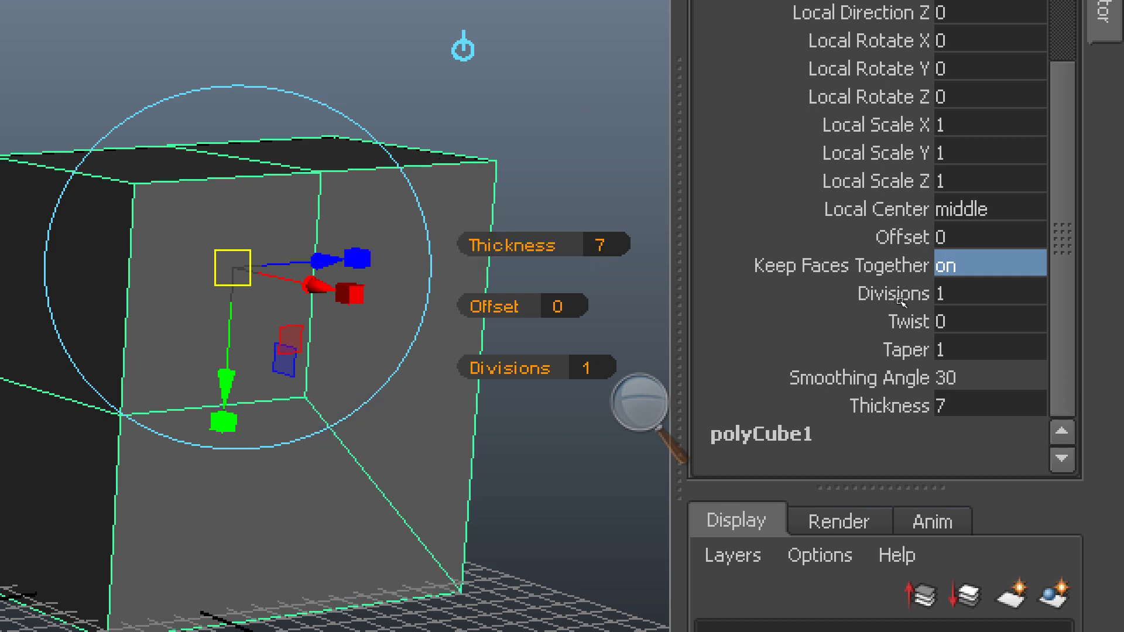
{"action": "right_click_drag", "start_coordinate": [449, 204], "coordinate": [455, 282], "text": "ctrl+shift"}
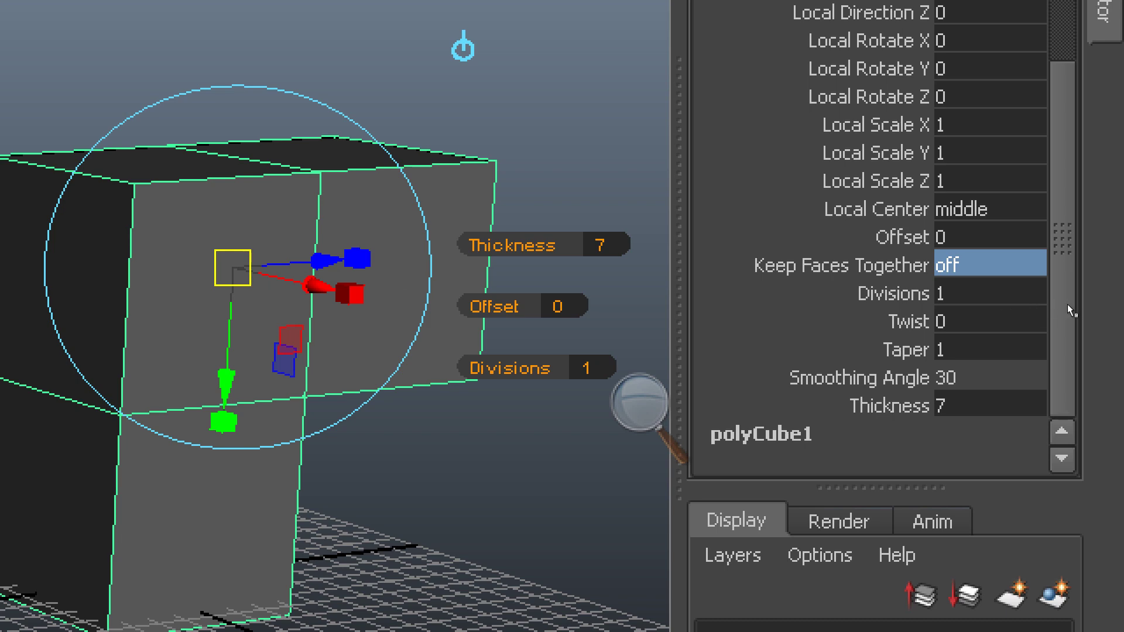
Set the polyExtrudeFace1 Keep Faces Together attribute to 1, and set it back to 0.
{"action": "left_click_drag", "start_coordinate": [1101, 312], "coordinate": [1109, 353]}
{"action": "left_click", "coordinate": [1042, 322]}
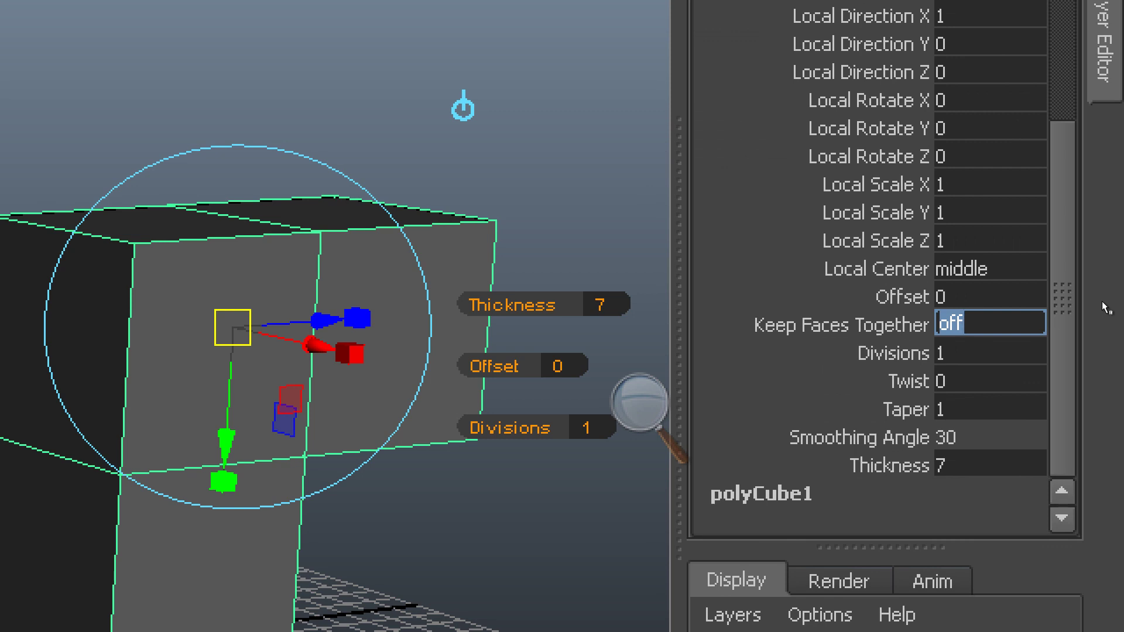
{"action": "type", "text": "1"}
{"action": "key", "text": "Return"}
{"action": "type", "text": "0"}
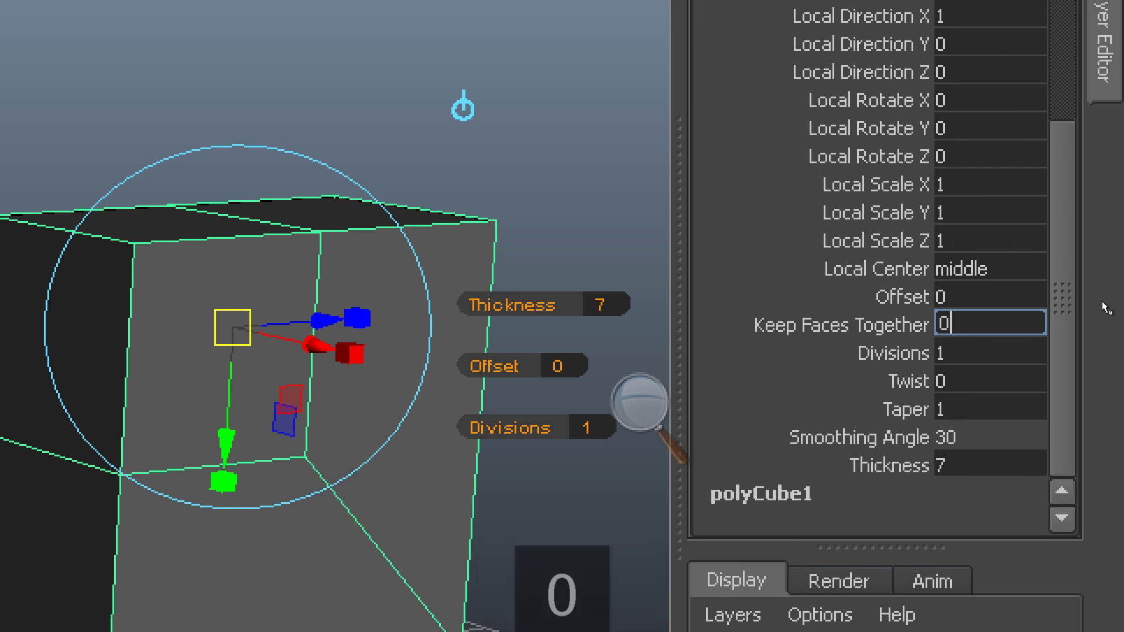
{"action": "key", "text": "Return"}
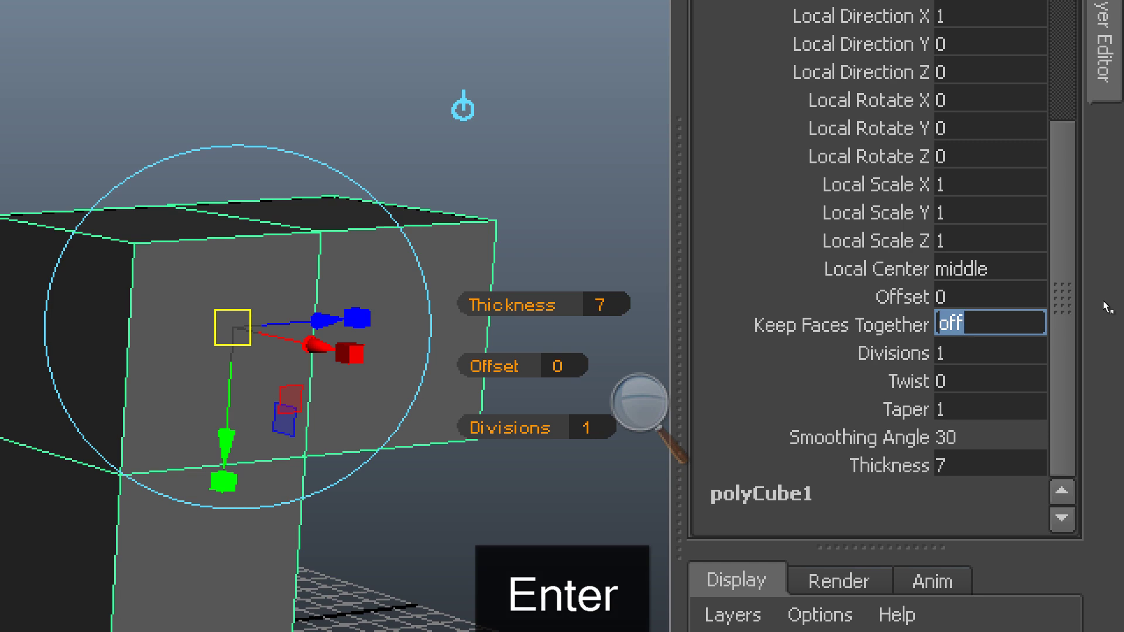
{"action": "key", "text": "Return"}
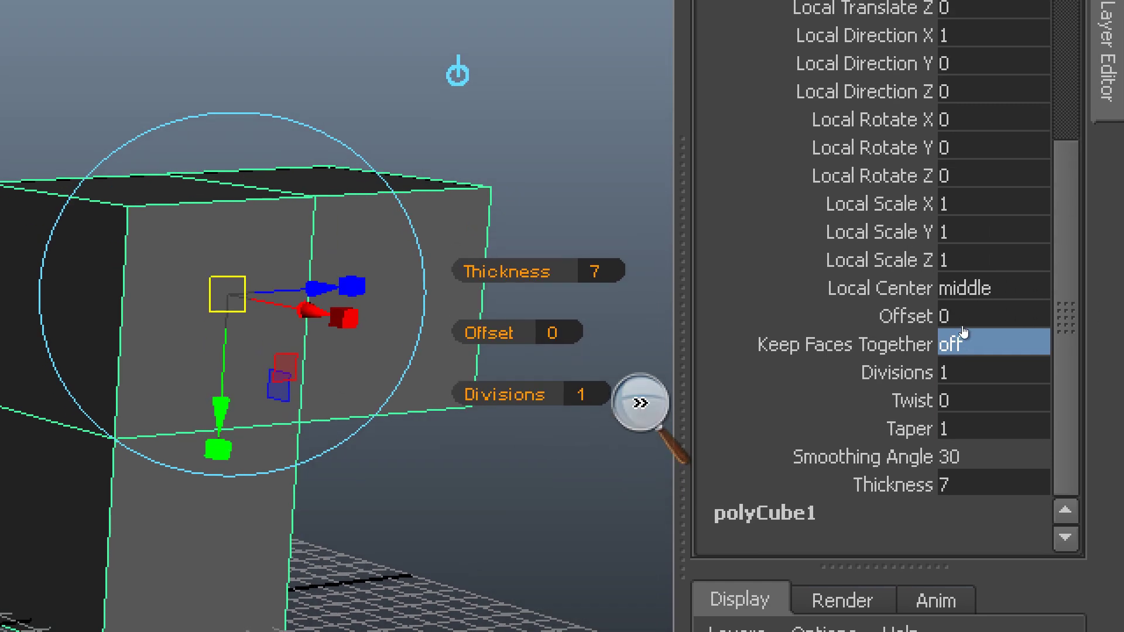
Restore the screen magnification to 100%, frame the whole L-shaped model, and activate the Move tool.
{"action": "left_click", "coordinate": [962, 329]}
{"action": "left_click", "coordinate": [958, 341]}
{"action": "left_click", "coordinate": [958, 341]}
{"action": "left_click_drag", "start_coordinate": [813, 255], "coordinate": [710, 239], "text": "alt"}
{"action": "scroll", "coordinate": [752, 238], "scroll_direction": "up", "scroll_amount": 4}
{"action": "middle_click_drag", "start_coordinate": [785, 234], "coordinate": [703, 231], "text": "alt"}
{"action": "scroll", "coordinate": [704, 231], "scroll_direction": "up", "scroll_amount": 1}
{"action": "key", "text": "w"}
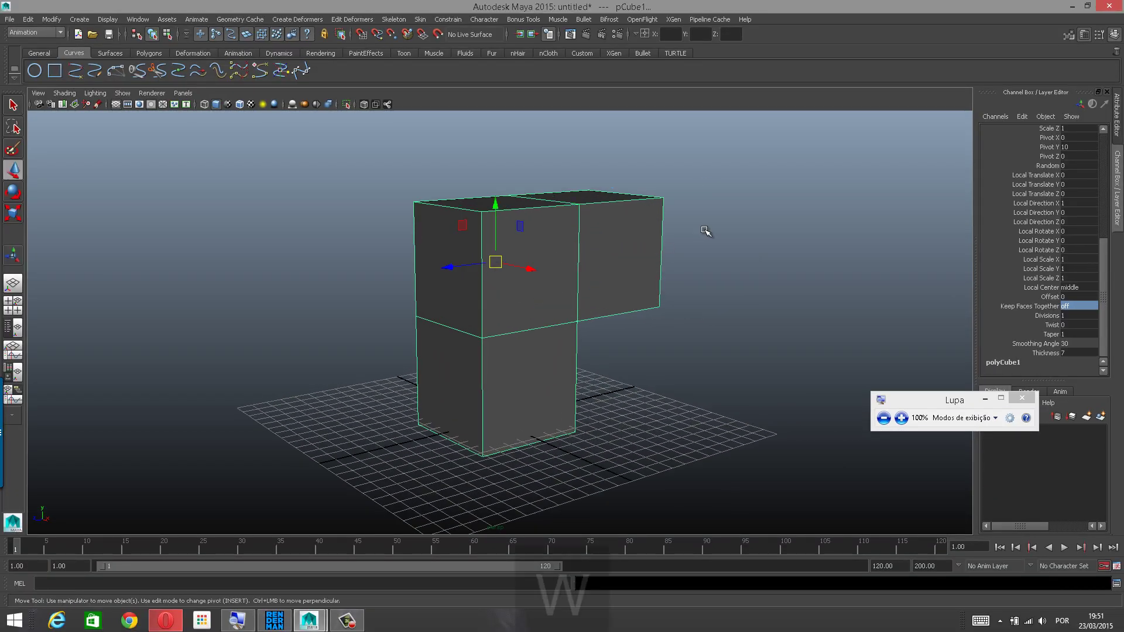
{"action": "left_click_drag", "start_coordinate": [708, 231], "coordinate": [728, 228], "text": "alt"}
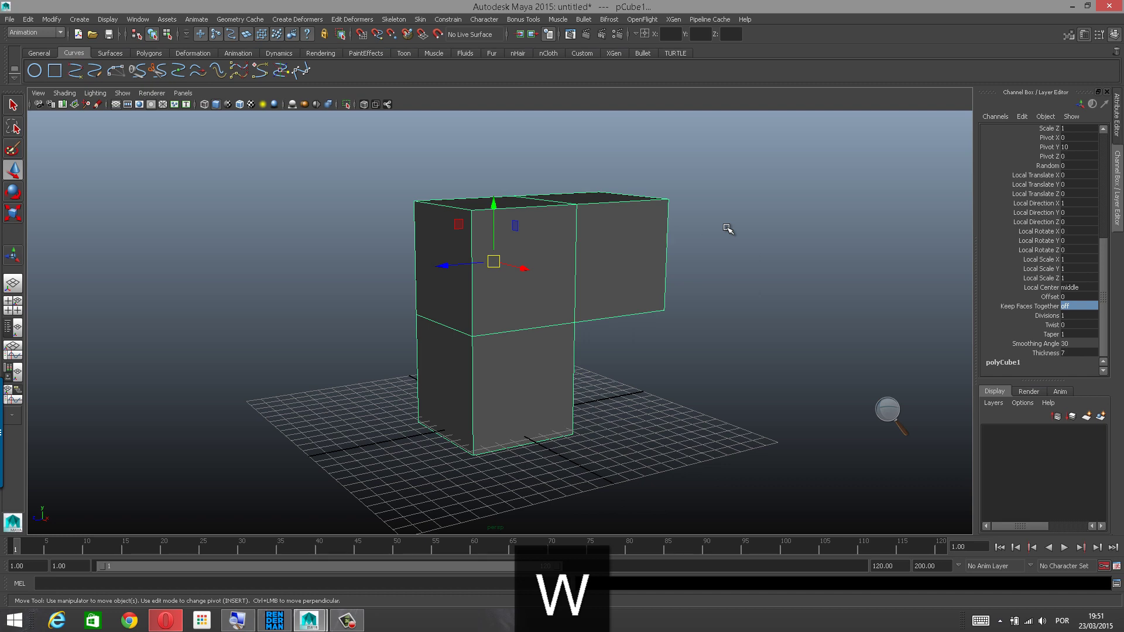
{"action": "left_click", "coordinate": [349, 621]}
{"action": "left_click", "coordinate": [1068, 560]}
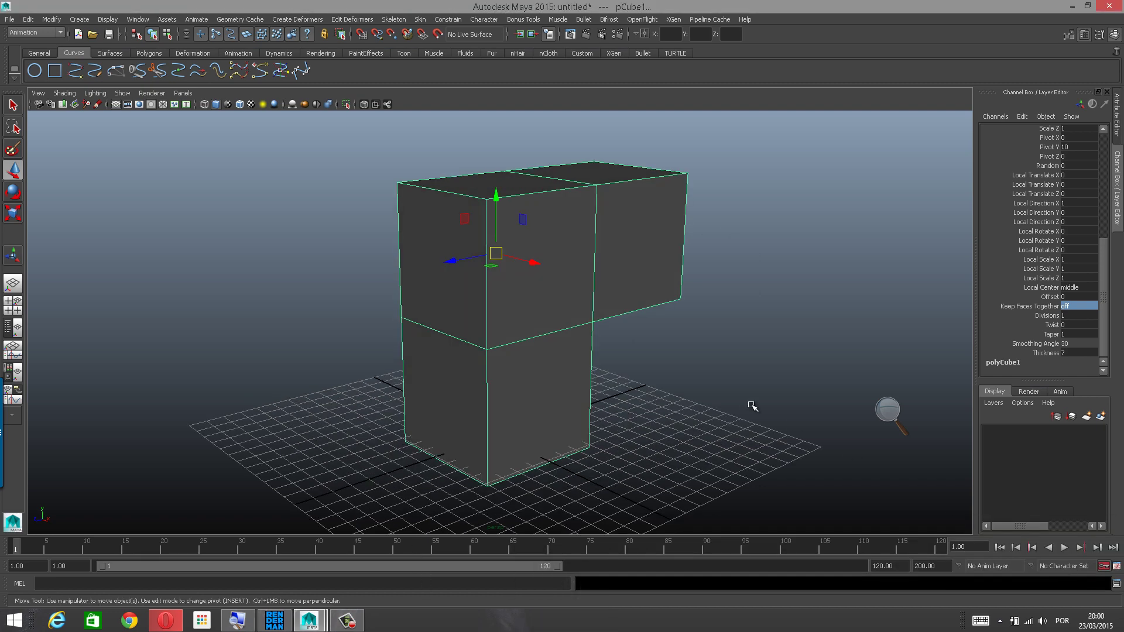
{"action": "left_click_drag", "start_coordinate": [753, 405], "coordinate": [692, 376], "text": "alt"}
Switch to Opera, browse the octopus search results on Pinterest for reference images, and return to Maya.
{"action": "left_click", "coordinate": [166, 620]}
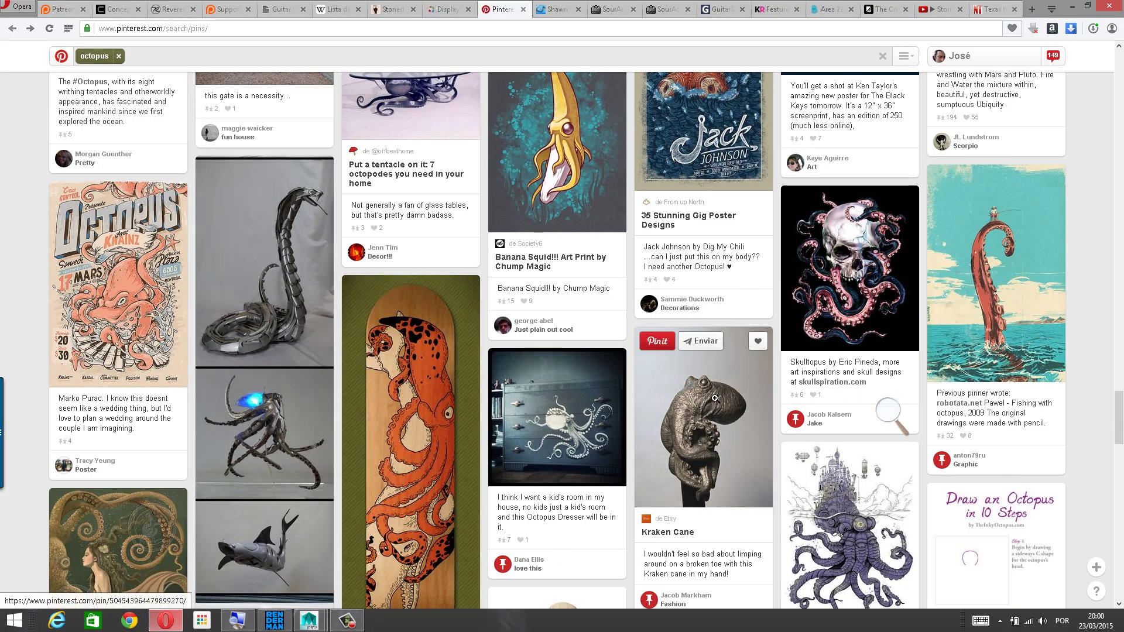
{"action": "scroll", "coordinate": [428, 457], "scroll_direction": "down", "scroll_amount": 8}
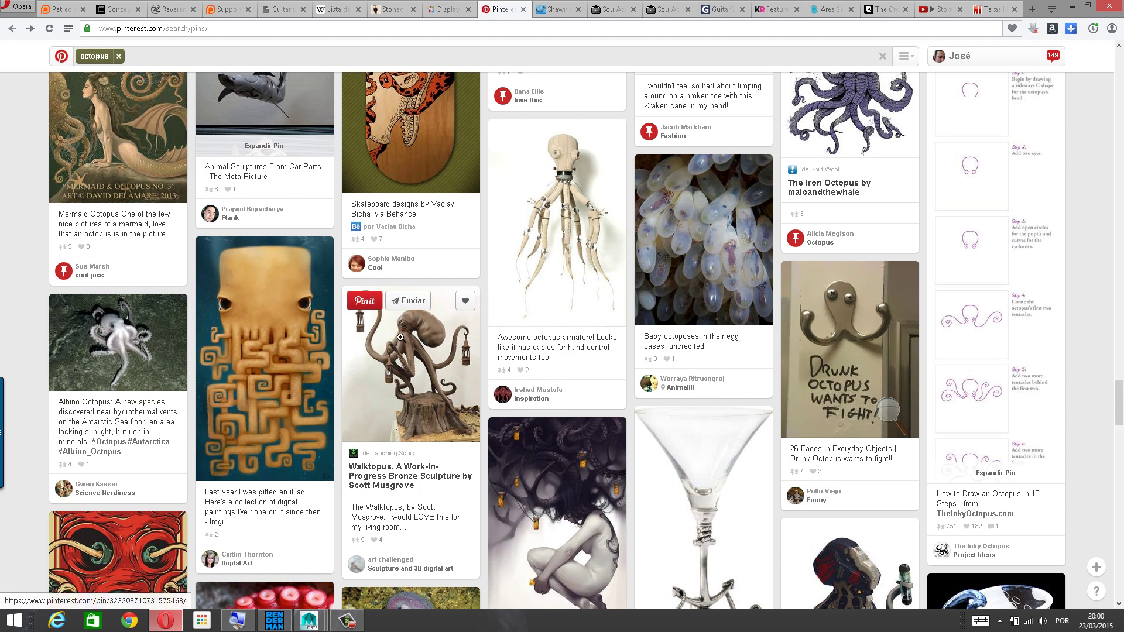
{"action": "scroll", "coordinate": [632, 381], "scroll_direction": "down", "scroll_amount": 10}
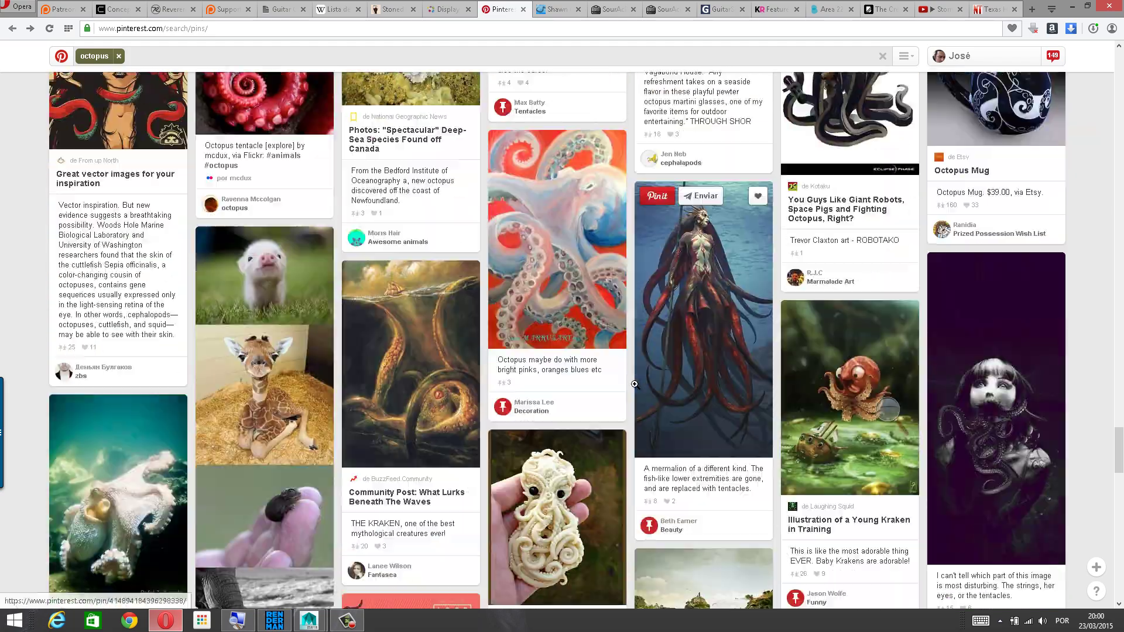
{"action": "scroll", "coordinate": [635, 385], "scroll_direction": "down", "scroll_amount": 5}
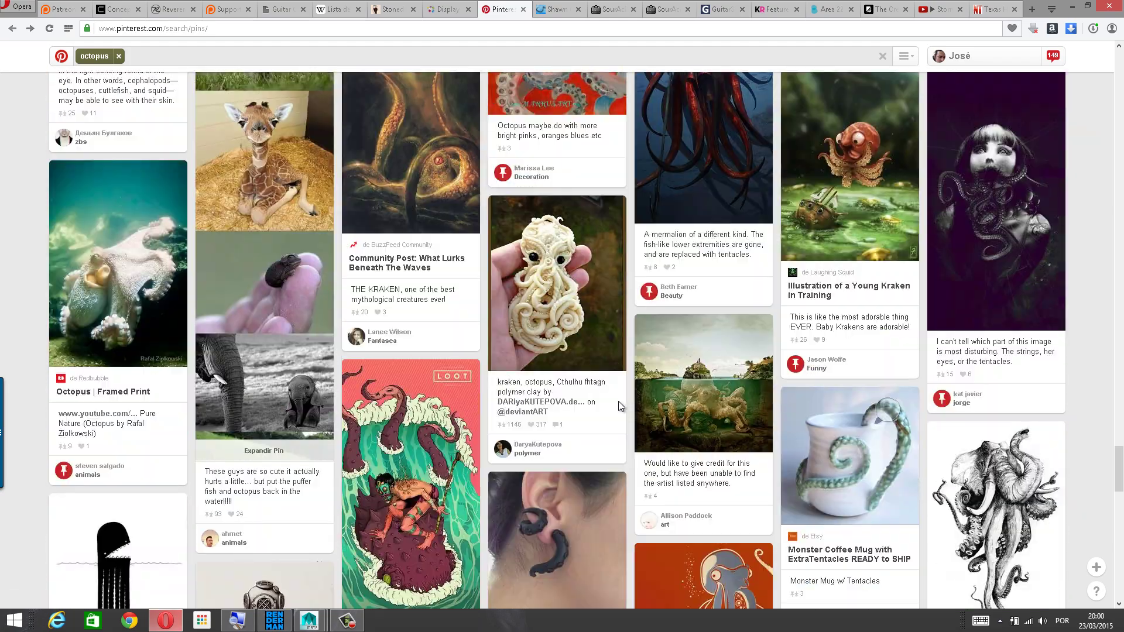
{"action": "scroll", "coordinate": [624, 399], "scroll_direction": "down", "scroll_amount": 5}
{"action": "scroll", "coordinate": [363, 348], "scroll_direction": "down", "scroll_amount": 4}
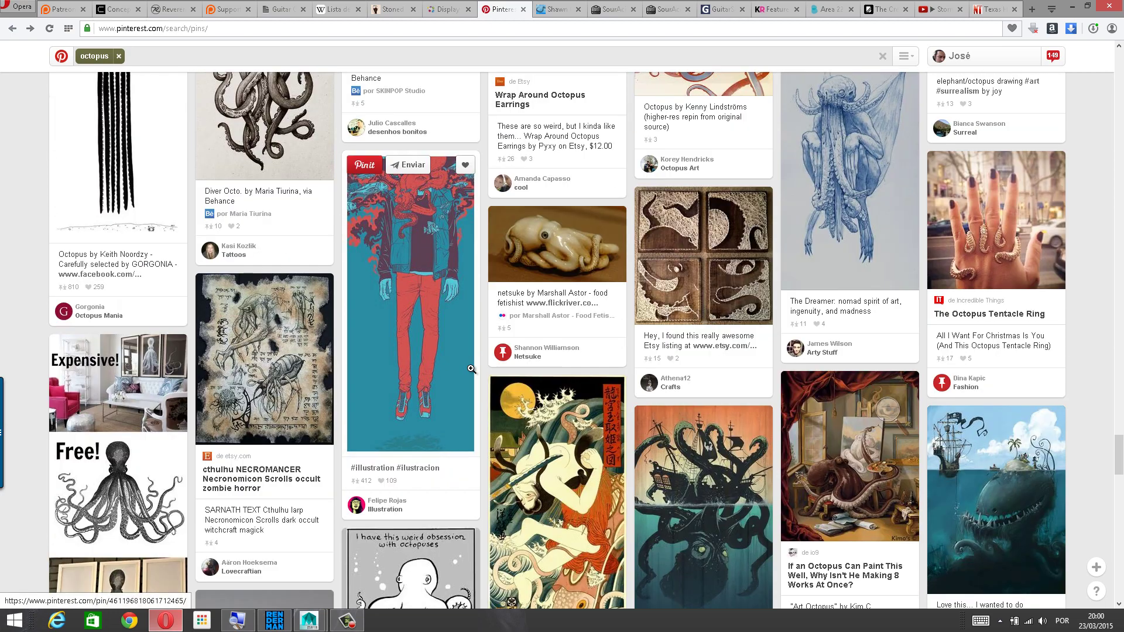
{"action": "scroll", "coordinate": [364, 348], "scroll_direction": "down", "scroll_amount": 7}
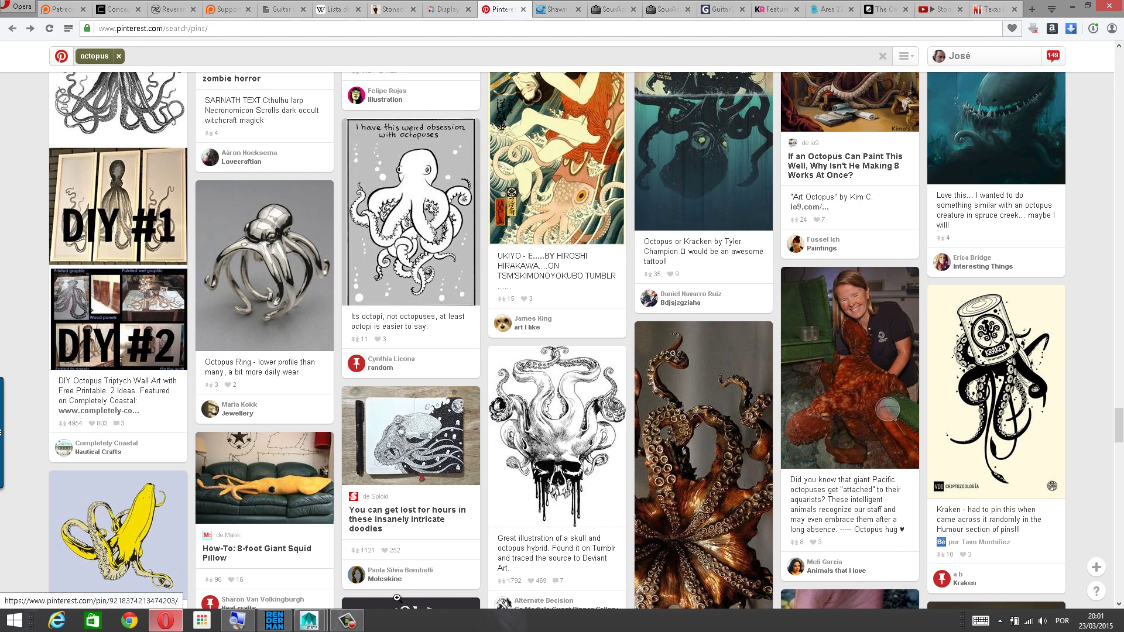
{"action": "mouse_move", "coordinate": [322, 623]}
{"action": "left_click", "coordinate": [359, 591]}
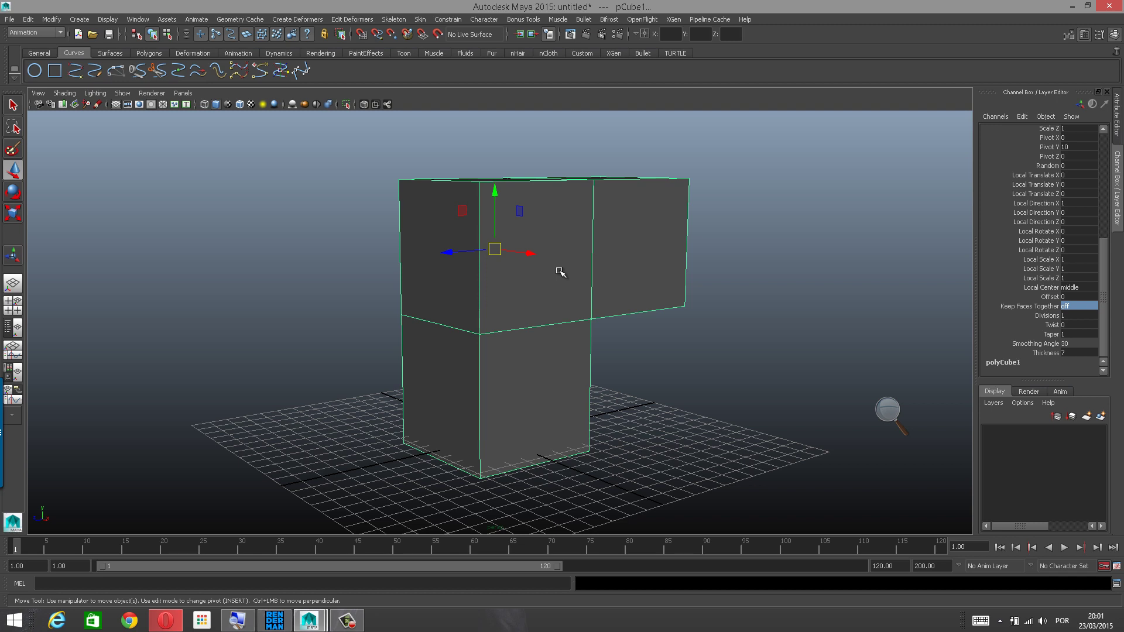
Create a polygon sphere with a radius of about 3.5 on the grid beside the L-shaped model.
{"action": "left_click_drag", "start_coordinate": [605, 315], "coordinate": [685, 374], "text": "alt"}
{"action": "middle_click_drag", "start_coordinate": [685, 375], "coordinate": [605, 353], "text": "alt"}
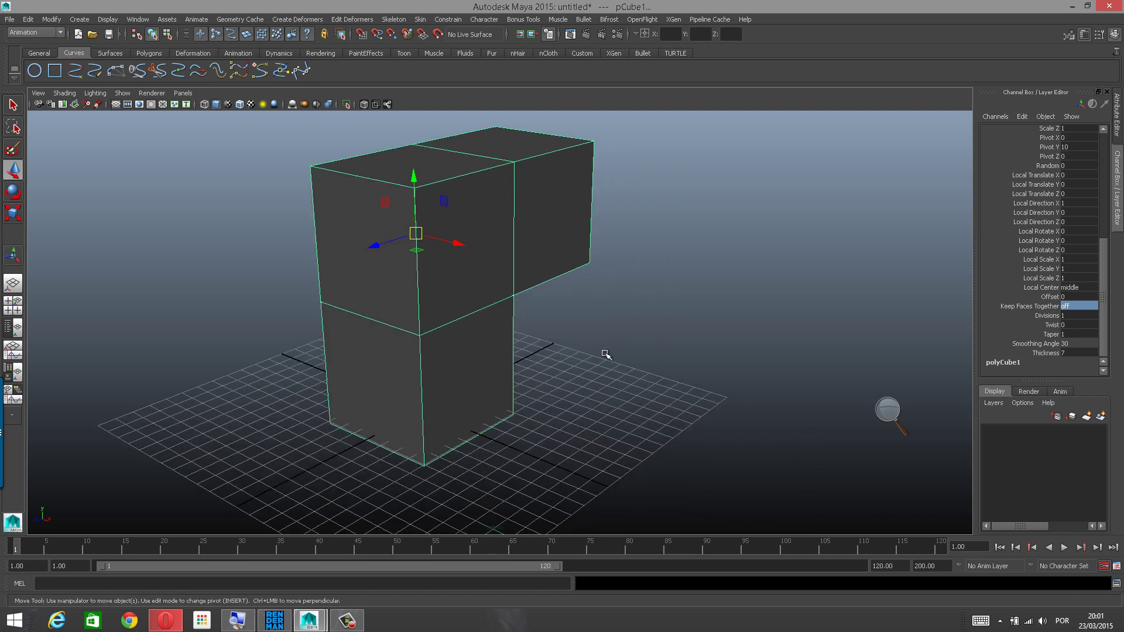
{"action": "left_click", "coordinate": [610, 380]}
{"action": "right_click_drag", "start_coordinate": [613, 397], "coordinate": [640, 408], "text": "shift"}
{"action": "left_click_drag", "start_coordinate": [638, 409], "coordinate": [681, 436]}
Try pulling the sphere's upper side vertices outward to form a symmetrical bulge on each side, and return to object selection.
{"action": "right_click_drag", "start_coordinate": [644, 328], "coordinate": [744, 275], "text": "alt"}
{"action": "middle_click_drag", "start_coordinate": [743, 275], "coordinate": [562, 303], "text": "alt"}
{"action": "right_click_drag", "start_coordinate": [603, 301], "coordinate": [740, 296], "text": "alt"}
{"action": "right_click_drag", "start_coordinate": [515, 317], "coordinate": [477, 279], "text": "alt"}
{"action": "left_click_drag", "start_coordinate": [671, 319], "coordinate": [643, 251], "text": "alt"}
{"action": "right_click_drag", "start_coordinate": [642, 251], "coordinate": [499, 317], "text": "alt"}
{"action": "left_click_drag", "start_coordinate": [519, 314], "coordinate": [628, 338], "text": "alt"}
{"action": "left_click", "coordinate": [527, 320]}
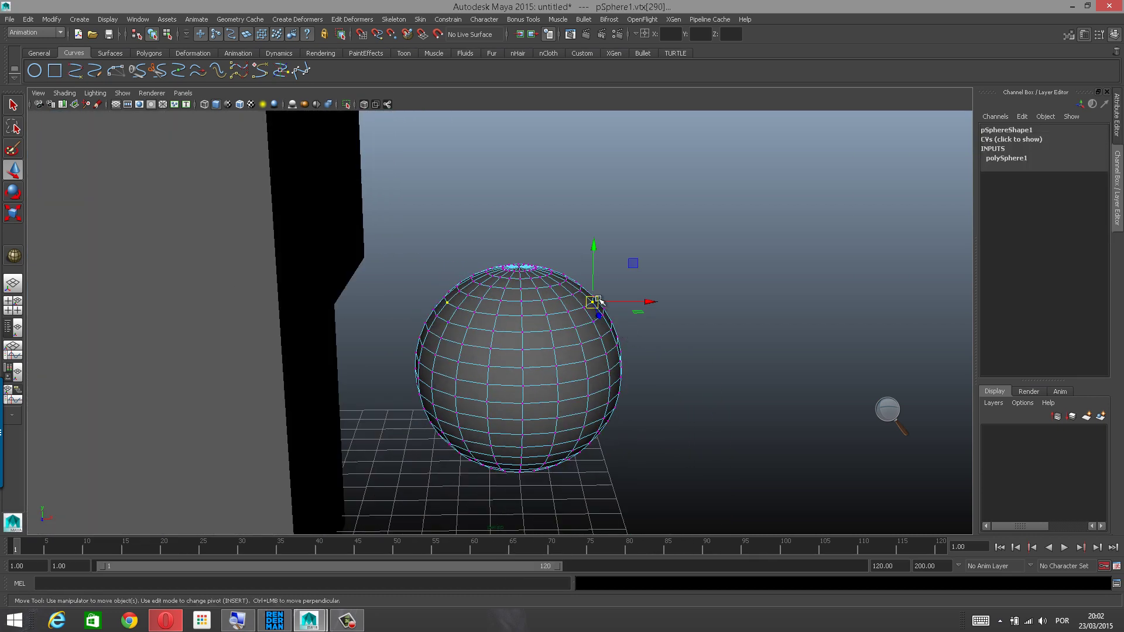
{"action": "left_click_drag", "start_coordinate": [595, 302], "coordinate": [633, 329]}
{"action": "left_click", "coordinate": [604, 316]}
{"action": "left_click", "coordinate": [612, 330]}
{"action": "right_click_drag", "start_coordinate": [566, 308], "coordinate": [565, 359]}
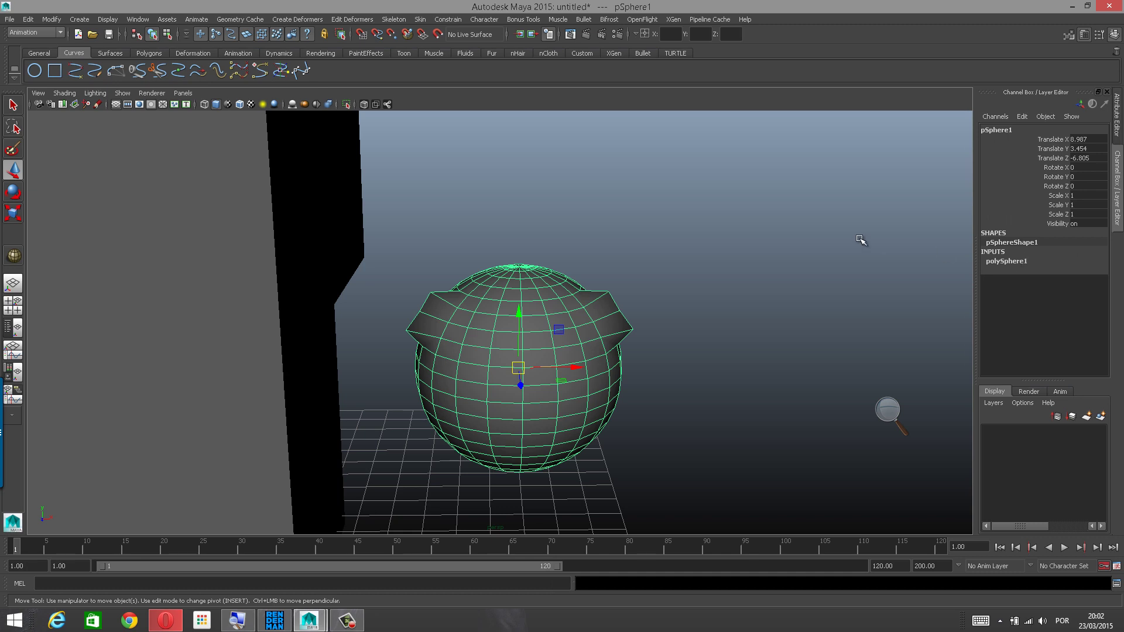
Undo the vertex moves on the sphere and select it as a whole object again.
{"action": "key", "text": "ctrl+z"}
{"action": "key", "text": "ctrl+z"}
{"action": "key", "text": "ctrl+z"}
{"action": "key", "text": "ctrl+z"}
{"action": "key", "text": "ctrl+z"}
{"action": "key", "text": "ctrl+z"}
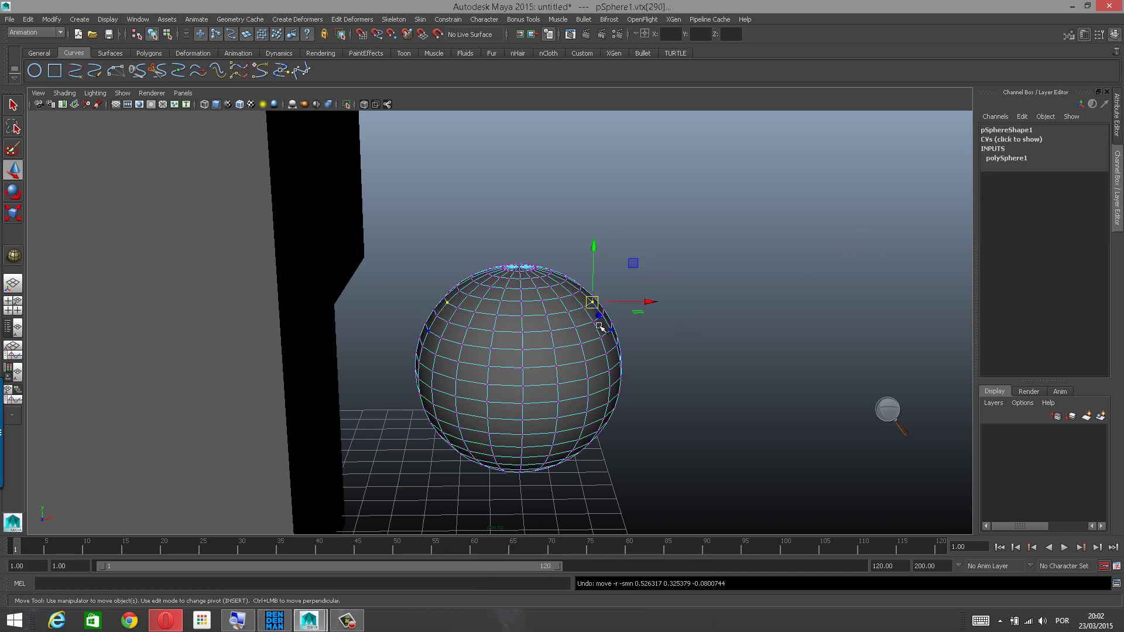
{"action": "right_click_drag", "start_coordinate": [600, 327], "coordinate": [603, 385]}
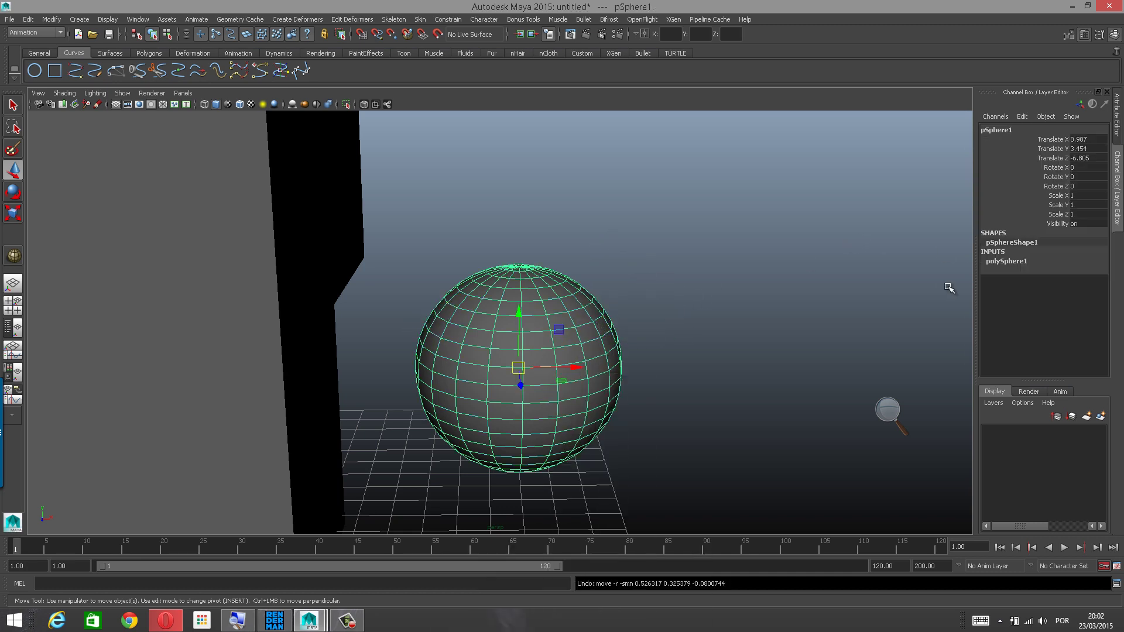
Expand the polySphere1 input and set Subdivisions Axis and Subdivisions Height to 8.
{"action": "left_click", "coordinate": [1024, 259]}
{"action": "scroll", "coordinate": [592, 319], "scroll_direction": "down", "scroll_amount": 3}
{"action": "left_click_drag", "start_coordinate": [591, 318], "coordinate": [550, 323], "text": "alt"}
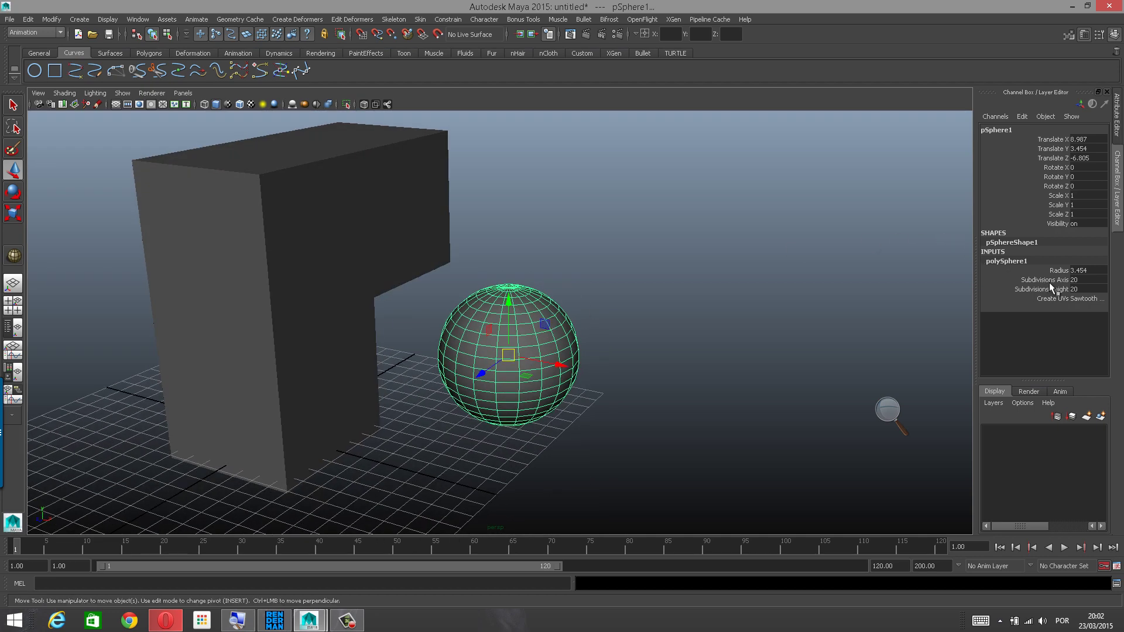
{"action": "left_click_drag", "start_coordinate": [1061, 281], "coordinate": [1061, 290]}
{"action": "middle_click_drag", "start_coordinate": [686, 286], "coordinate": [618, 288]}
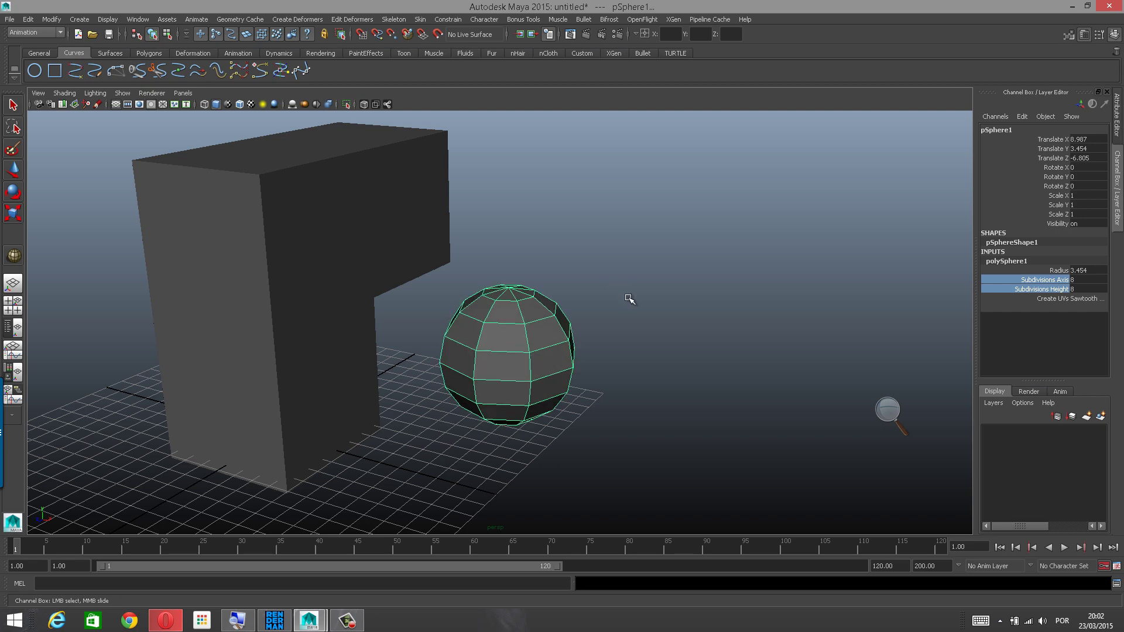
Inspect the low-resolution sphere from above, delete it, and select the L-shaped model.
{"action": "left_click_drag", "start_coordinate": [621, 305], "coordinate": [603, 346], "text": "alt"}
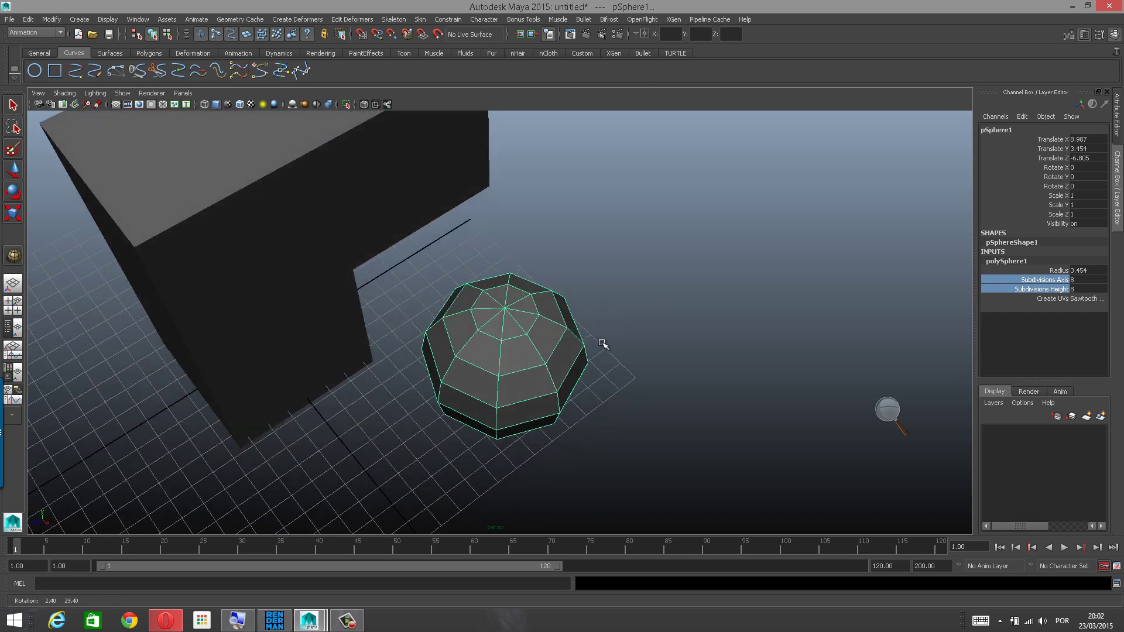
{"action": "right_click_drag", "start_coordinate": [603, 346], "coordinate": [539, 369], "text": "alt"}
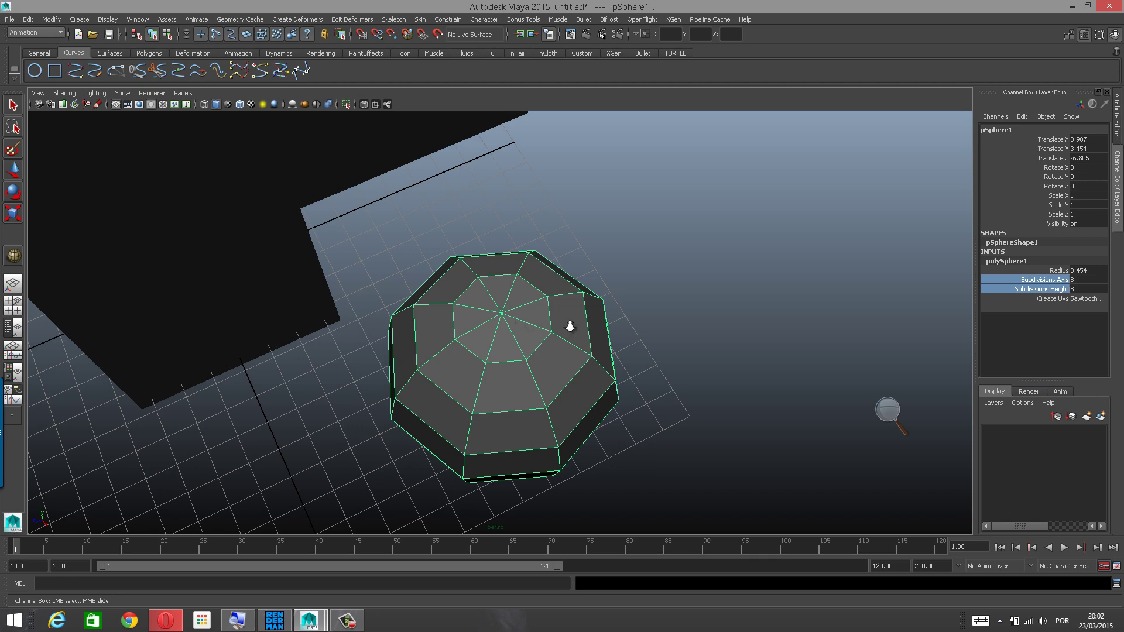
{"action": "left_click_drag", "start_coordinate": [570, 326], "coordinate": [504, 301], "text": "alt"}
{"action": "right_click_drag", "start_coordinate": [493, 305], "coordinate": [469, 297], "text": "alt"}
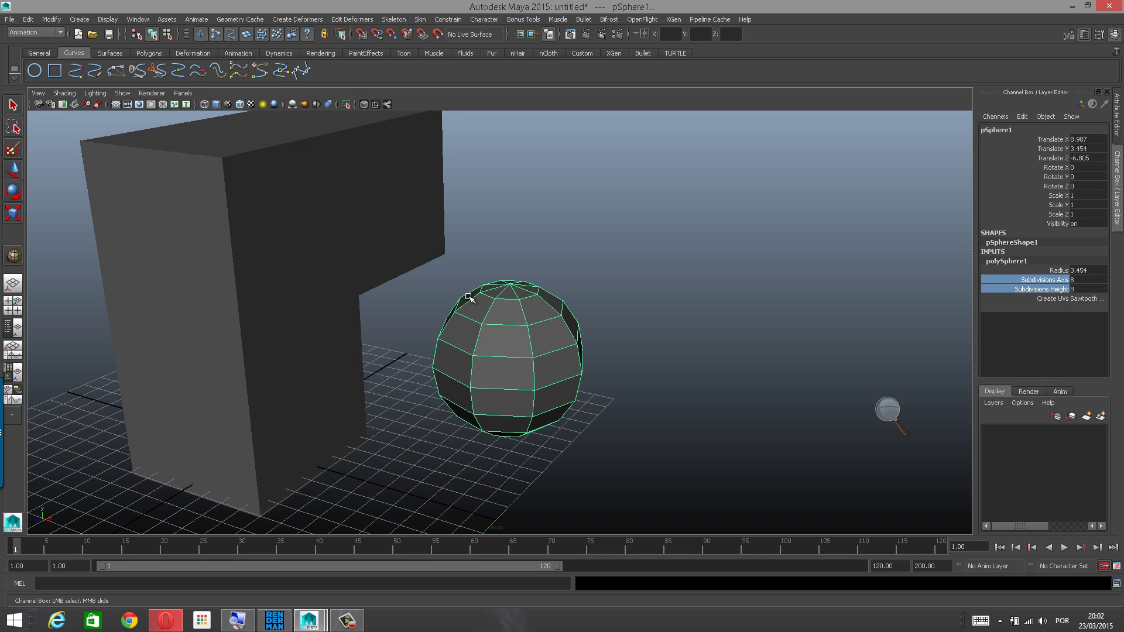
{"action": "key", "text": "Delete"}
{"action": "left_click", "coordinate": [361, 234]}
{"action": "right_click_drag", "start_coordinate": [420, 281], "coordinate": [421, 286], "text": "alt"}
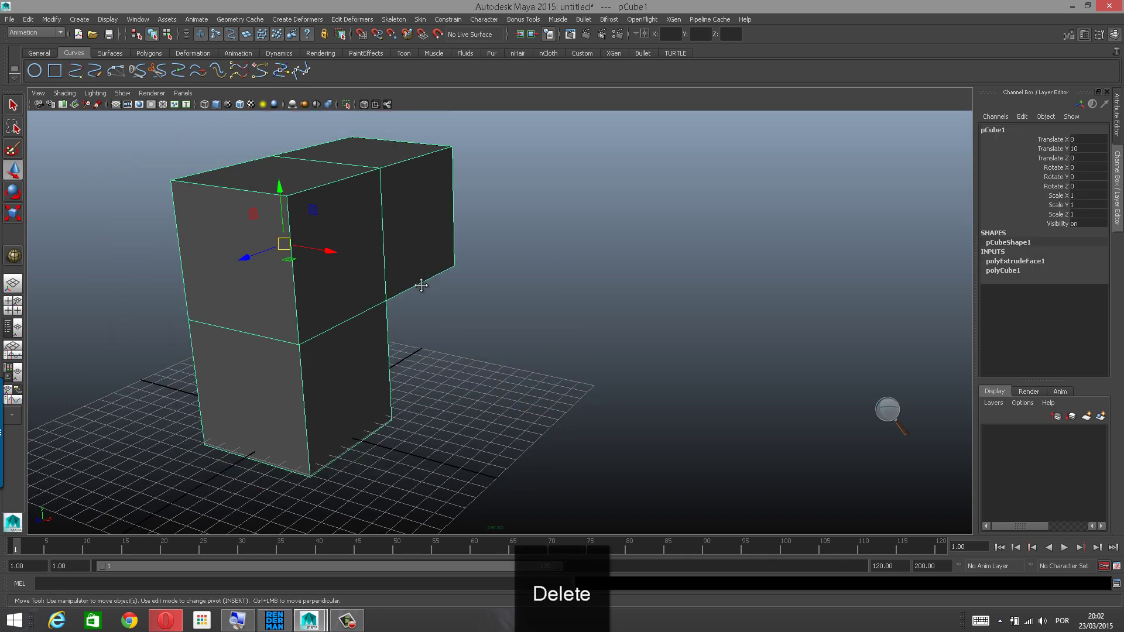
{"action": "left_click_drag", "start_coordinate": [421, 285], "coordinate": [479, 279], "text": "alt"}
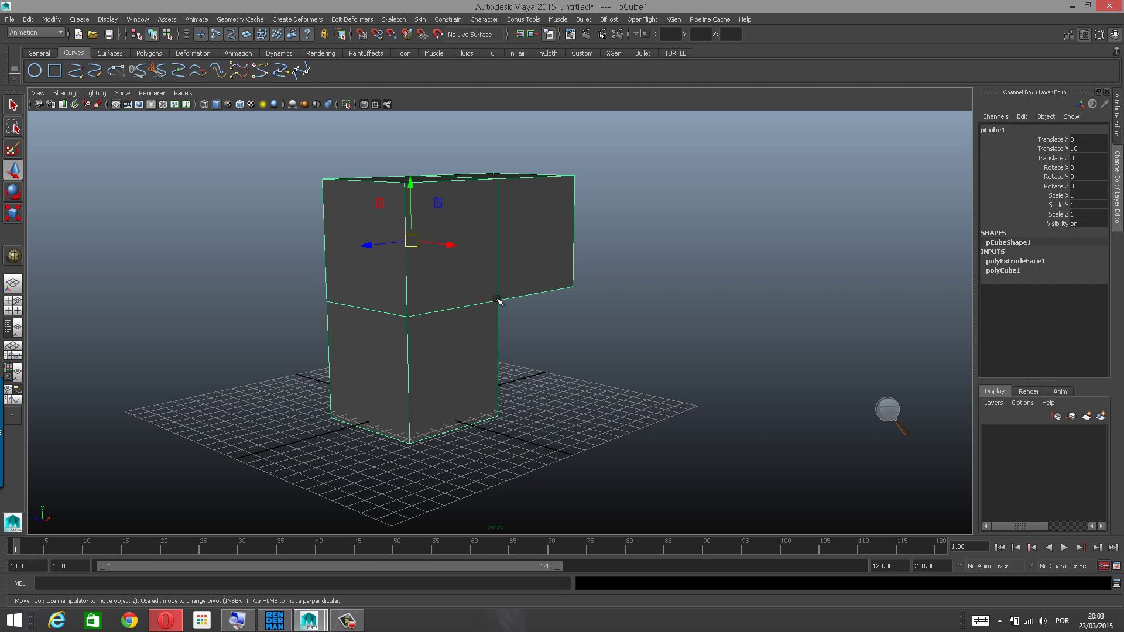
{"action": "left_click", "coordinate": [351, 626]}
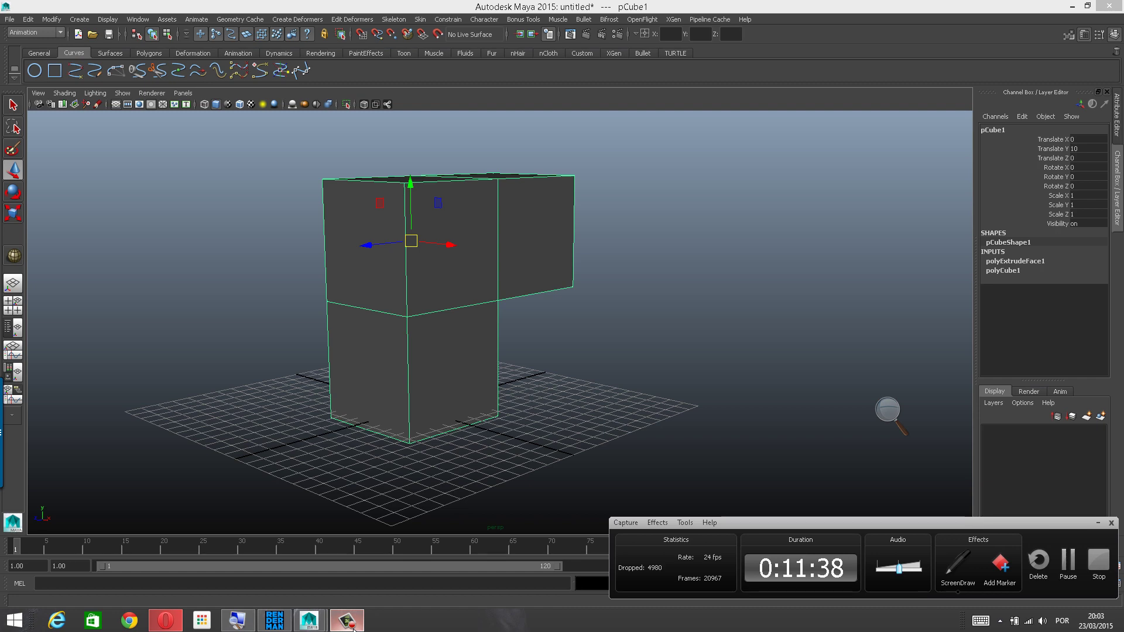
{"action": "left_click", "coordinate": [354, 628]}
{"action": "left_click_drag", "start_coordinate": [519, 329], "coordinate": [462, 324], "text": "alt"}
{"action": "right_click_drag", "start_coordinate": [463, 324], "coordinate": [477, 323], "text": "alt"}
{"action": "left_click_drag", "start_coordinate": [476, 323], "coordinate": [477, 277], "text": "alt"}
{"action": "left_click_drag", "start_coordinate": [508, 239], "coordinate": [530, 214], "text": "alt"}
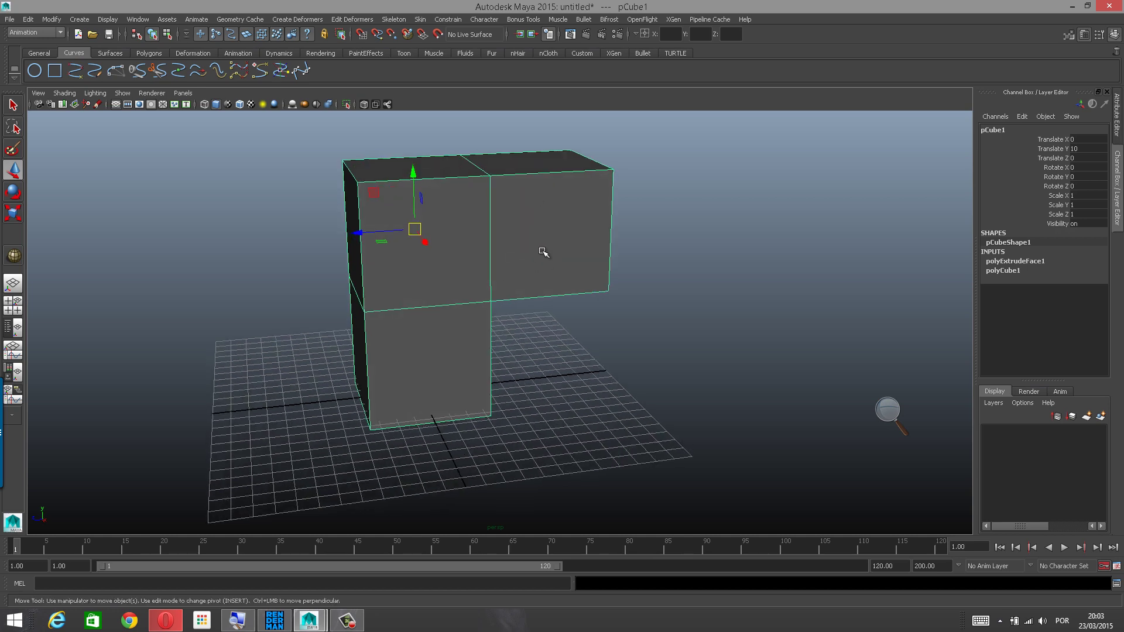
{"action": "left_click_drag", "start_coordinate": [493, 309], "coordinate": [537, 279], "text": "alt"}
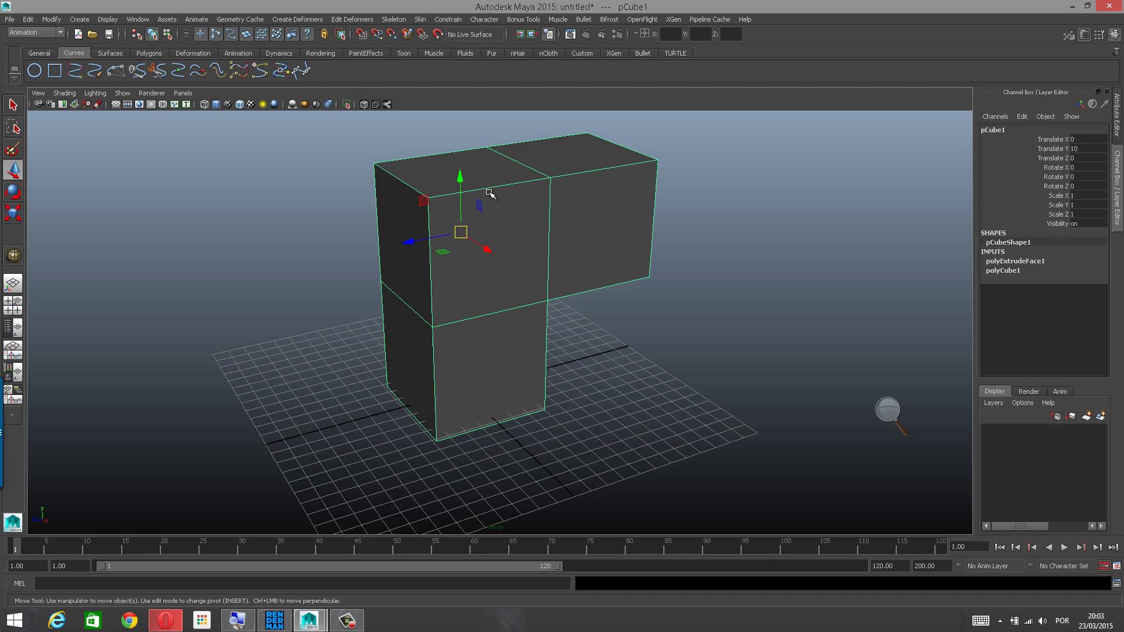
{"action": "left_click_drag", "start_coordinate": [506, 206], "coordinate": [564, 211], "text": "alt"}
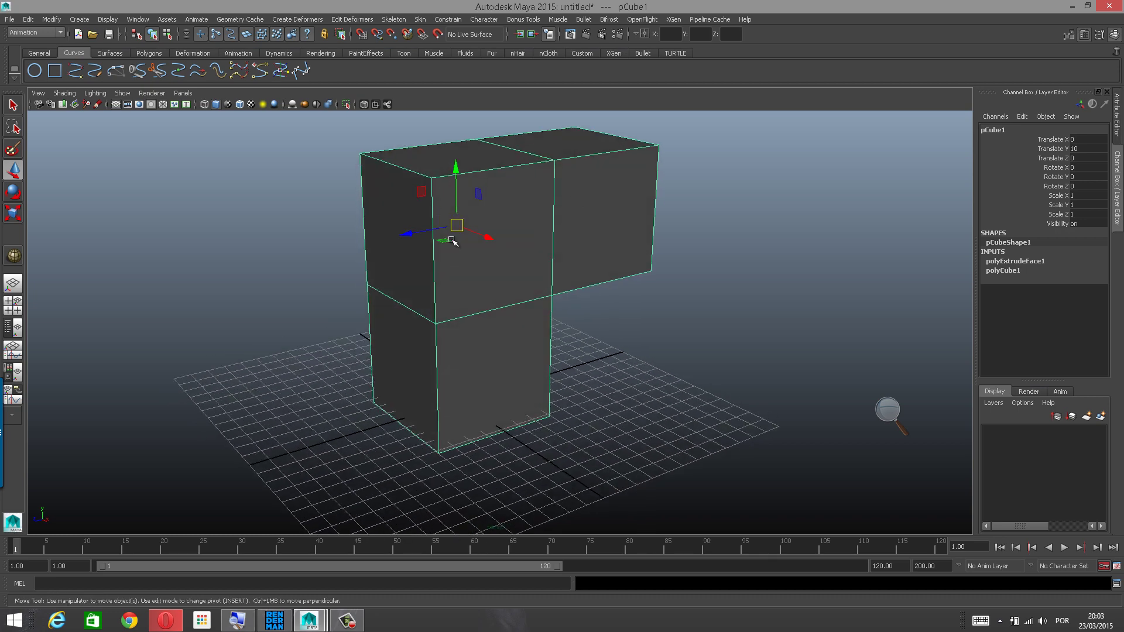
{"action": "left_click_drag", "start_coordinate": [491, 204], "coordinate": [504, 200], "text": "alt"}
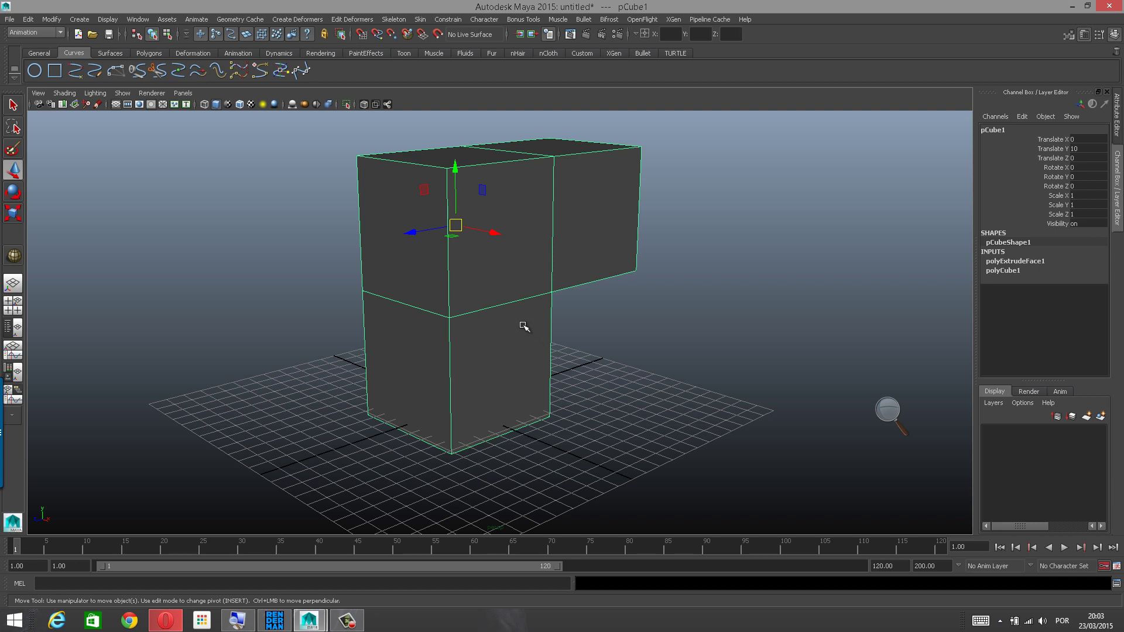
Pick individual faces, edges and corners of the L-shaped model in component selection, and switch back to object selection.
{"action": "right_click_drag", "start_coordinate": [534, 276], "coordinate": [528, 228]}
{"action": "left_click", "coordinate": [544, 230]}
{"action": "left_click", "coordinate": [597, 219]}
{"action": "left_click", "coordinate": [554, 210]}
{"action": "left_click", "coordinate": [555, 157]}
{"action": "left_click", "coordinate": [449, 169]}
{"action": "left_click", "coordinate": [569, 206]}
{"action": "left_click", "coordinate": [516, 240]}
{"action": "left_click", "coordinate": [500, 342]}
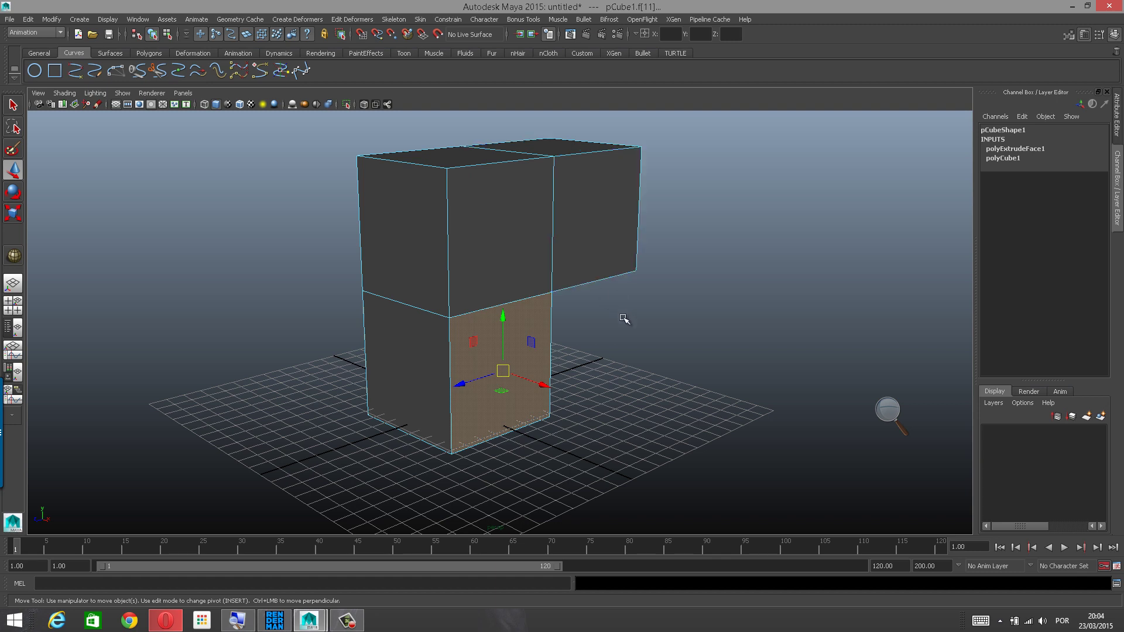
{"action": "key", "text": "F8"}
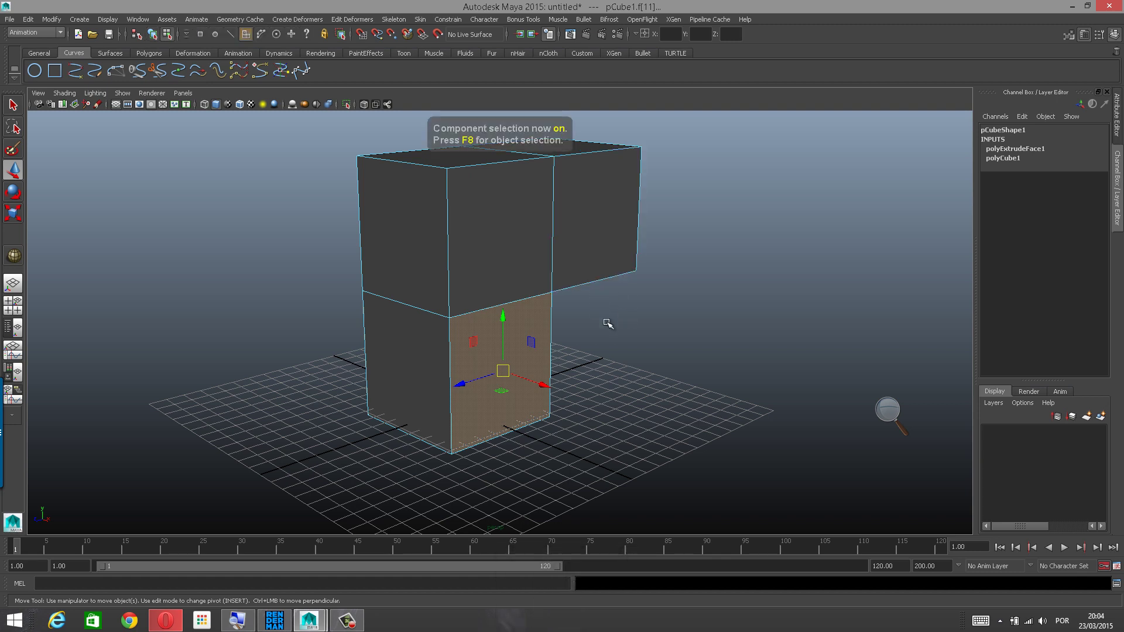
{"action": "key", "text": "F8"}
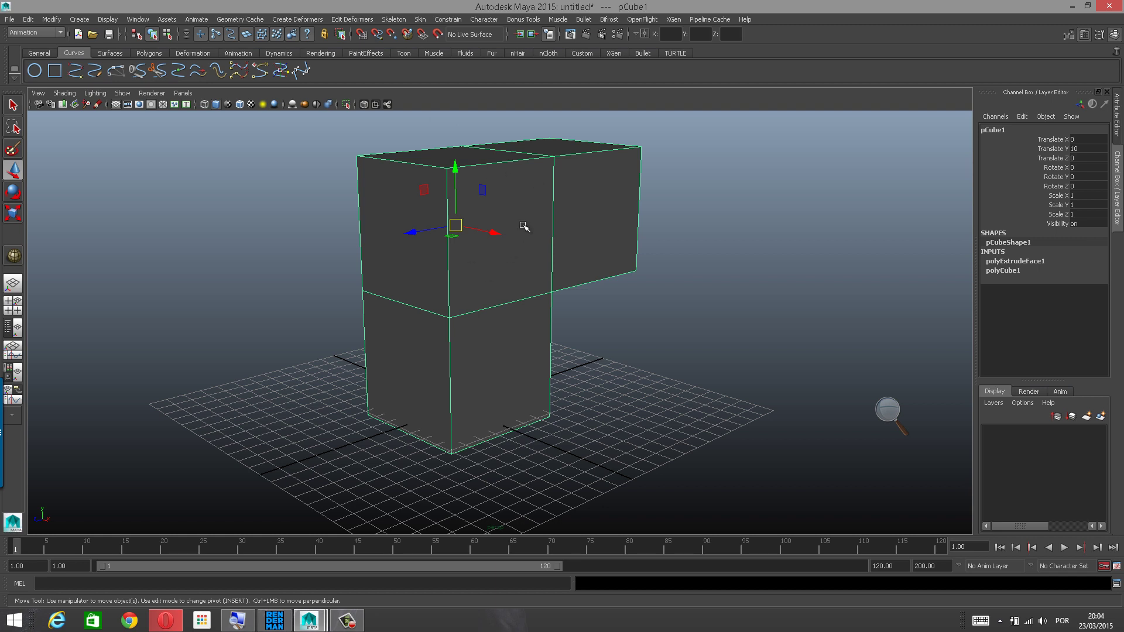
Magnify the screen and apply Smooth to the whole L-shaped model.
{"action": "right_click", "coordinate": [533, 194], "text": "shift"}
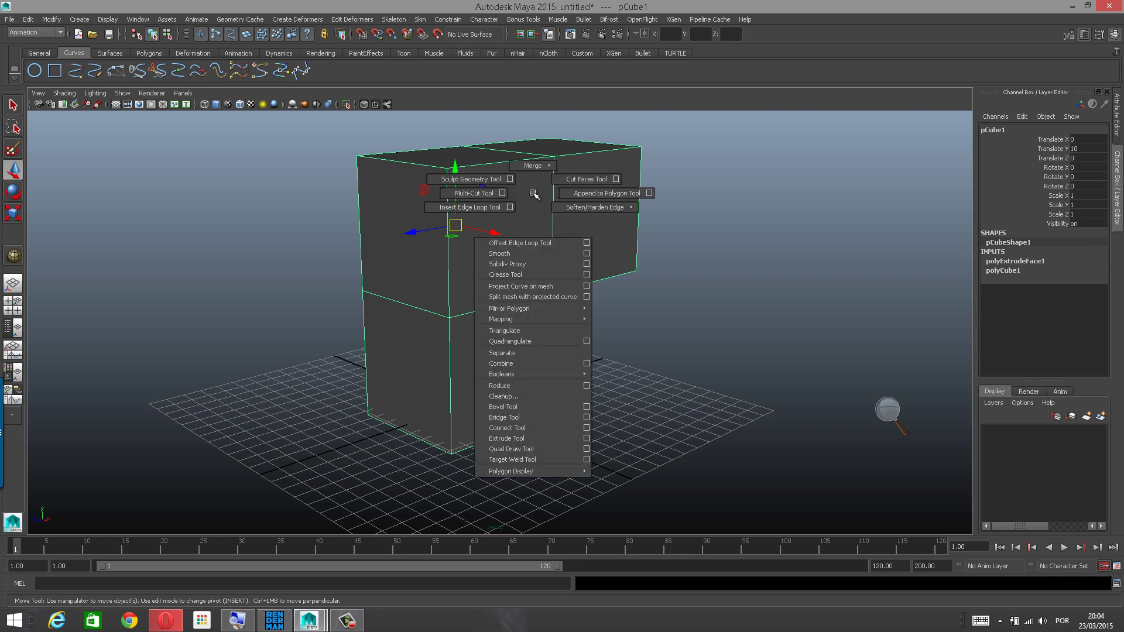
{"action": "left_click", "coordinate": [887, 413]}
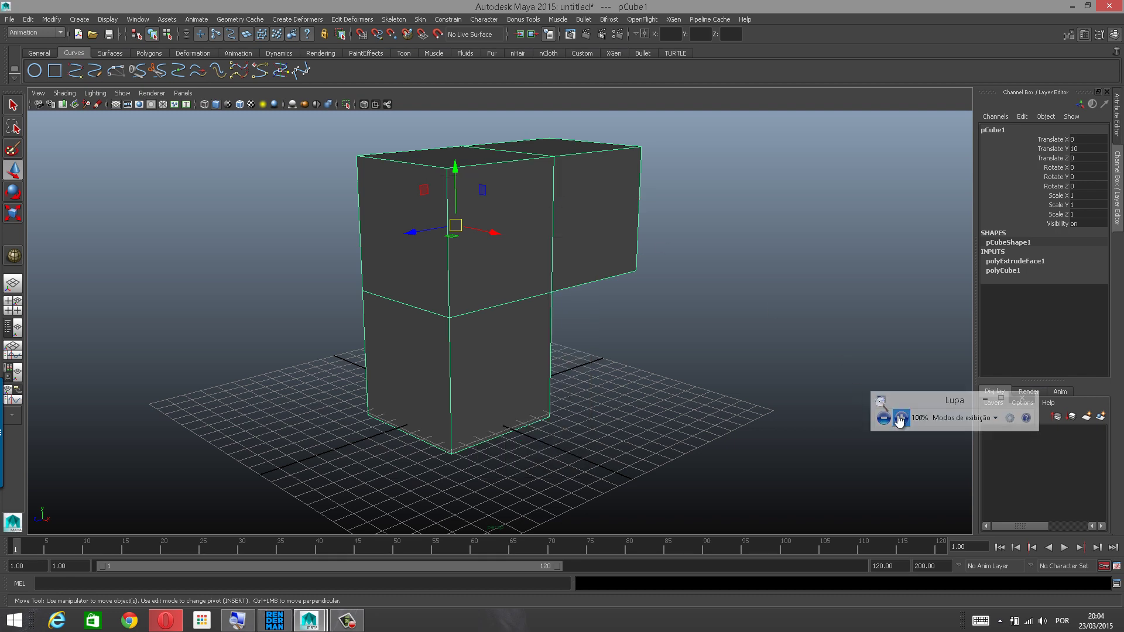
{"action": "left_click", "coordinate": [903, 415]}
{"action": "left_click", "coordinate": [902, 420]}
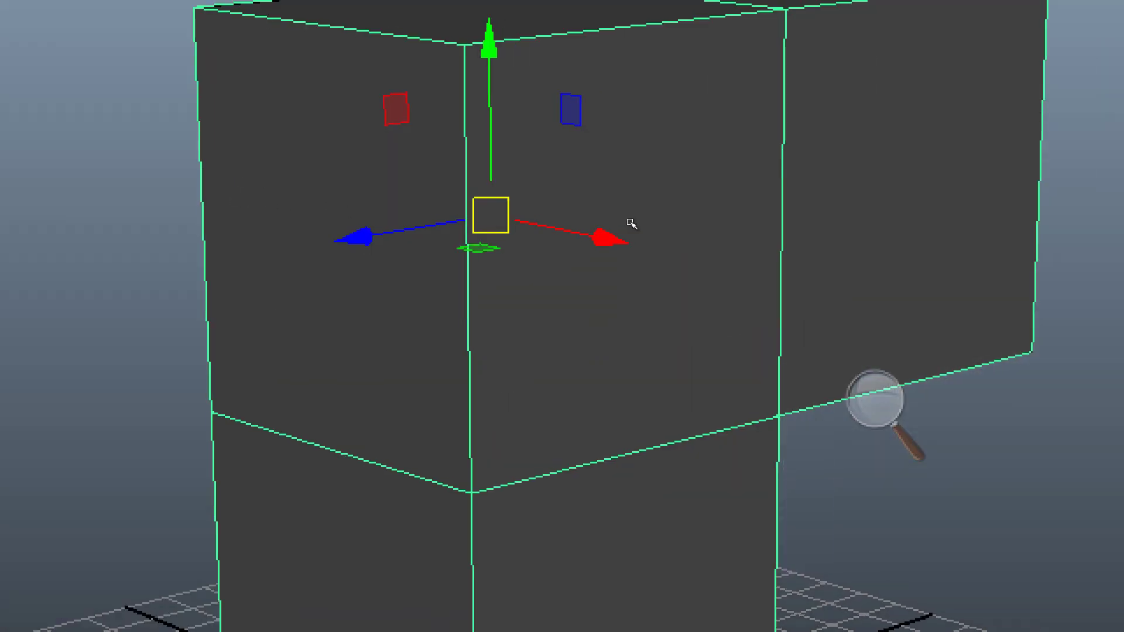
{"action": "right_click", "coordinate": [510, 217], "text": "shift"}
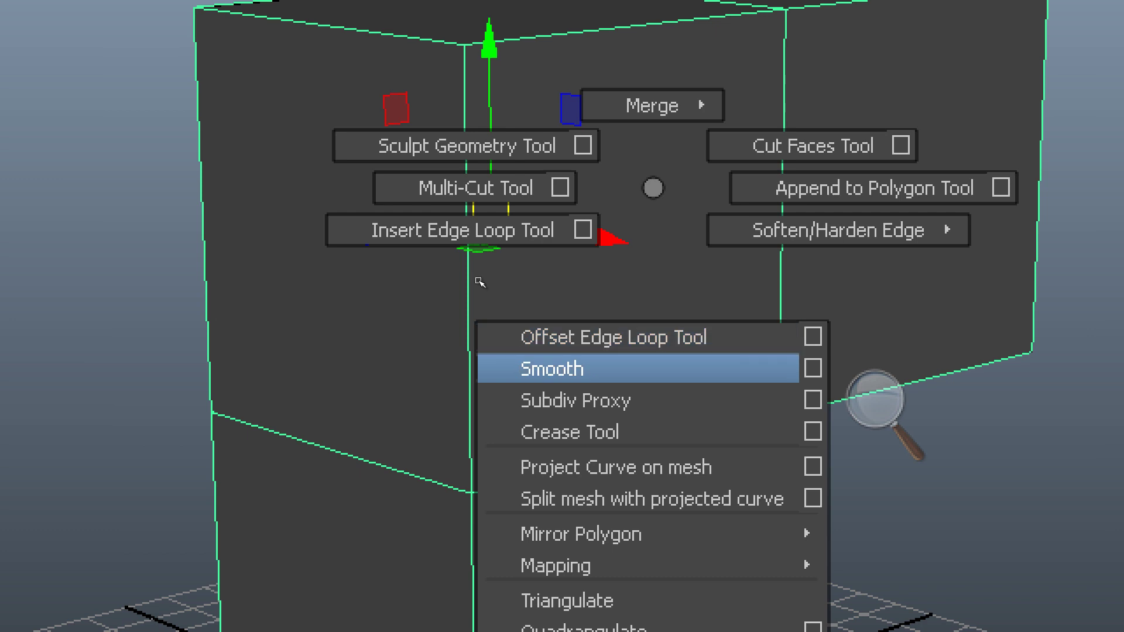
{"action": "left_click", "coordinate": [528, 275]}
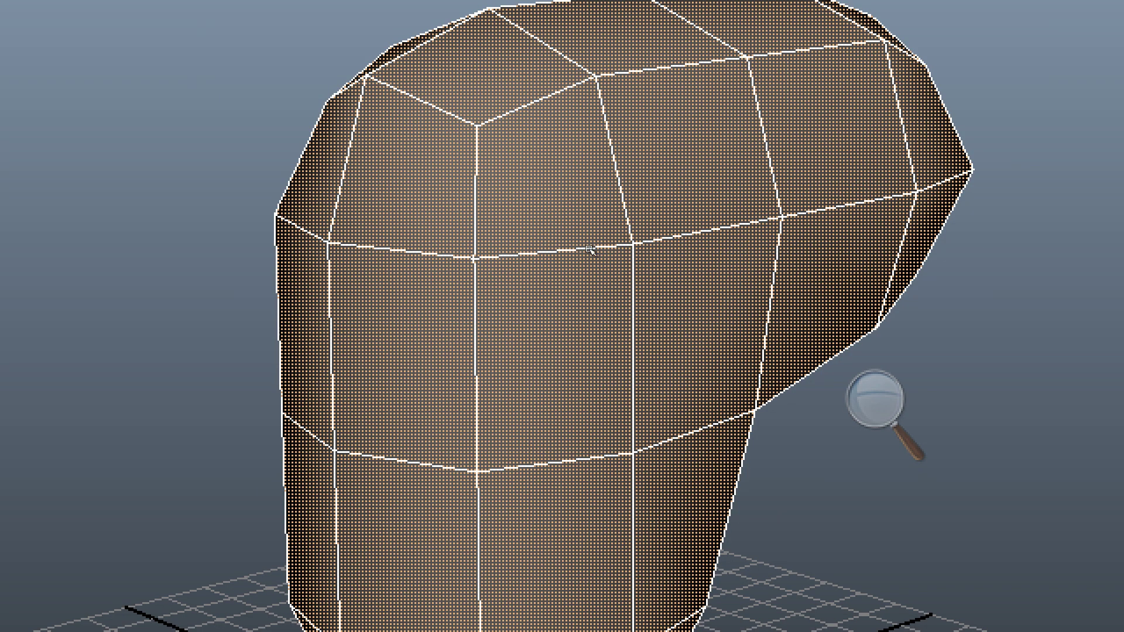
Frame the whole smoothed model and restore the screen magnification to 100%.
{"action": "right_click_drag", "start_coordinate": [590, 250], "coordinate": [456, 264], "text": "alt"}
{"action": "middle_click_drag", "start_coordinate": [458, 267], "coordinate": [445, 174], "text": "alt"}
{"action": "left_click_drag", "start_coordinate": [444, 174], "coordinate": [450, 229], "text": "alt"}
{"action": "left_click", "coordinate": [584, 298]}
{"action": "left_click_drag", "start_coordinate": [492, 243], "coordinate": [449, 246], "text": "alt"}
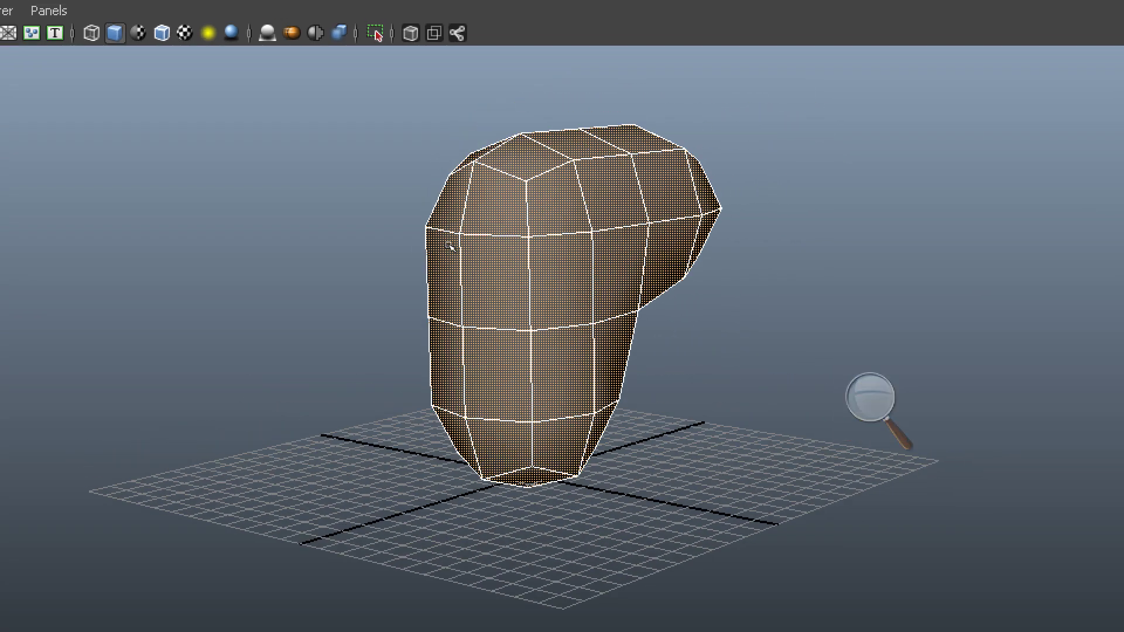
{"action": "left_click", "coordinate": [595, 286]}
{"action": "left_click", "coordinate": [586, 300]}
Set the model to the unsmoothed polygon display, clear the face selection, and select it as a whole object.
{"action": "left_click_drag", "start_coordinate": [409, 200], "coordinate": [457, 246], "text": "alt"}
{"action": "key", "text": "1"}
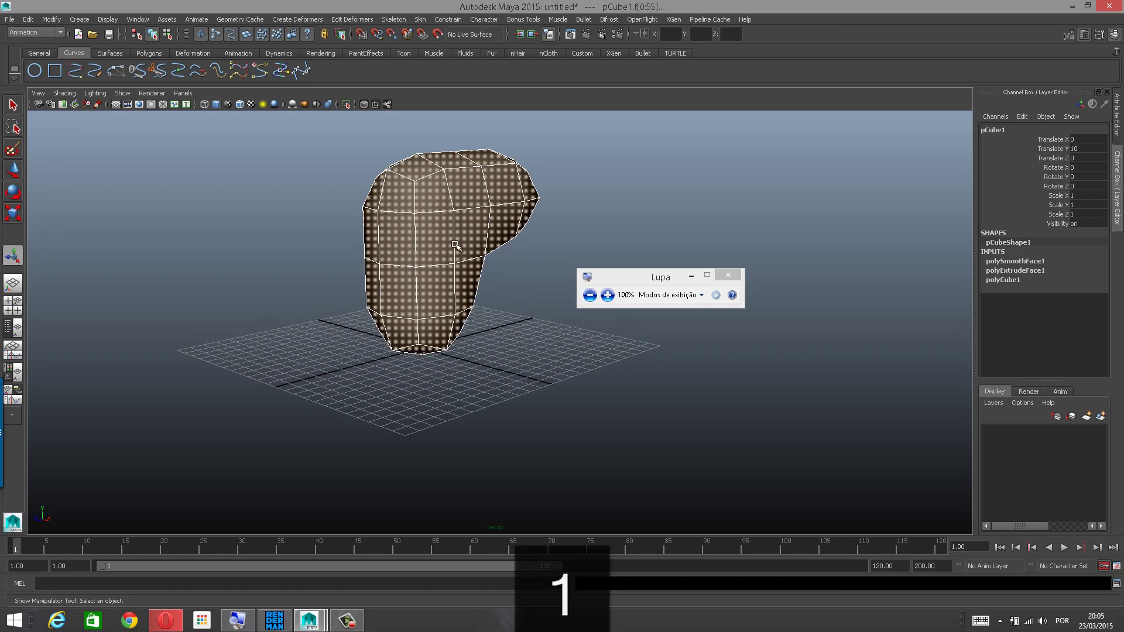
{"action": "scroll", "coordinate": [595, 193], "scroll_direction": "up", "scroll_amount": 2}
{"action": "left_click_drag", "start_coordinate": [595, 193], "coordinate": [562, 219], "text": "alt"}
{"action": "left_click", "coordinate": [562, 219]}
{"action": "left_click", "coordinate": [523, 221]}
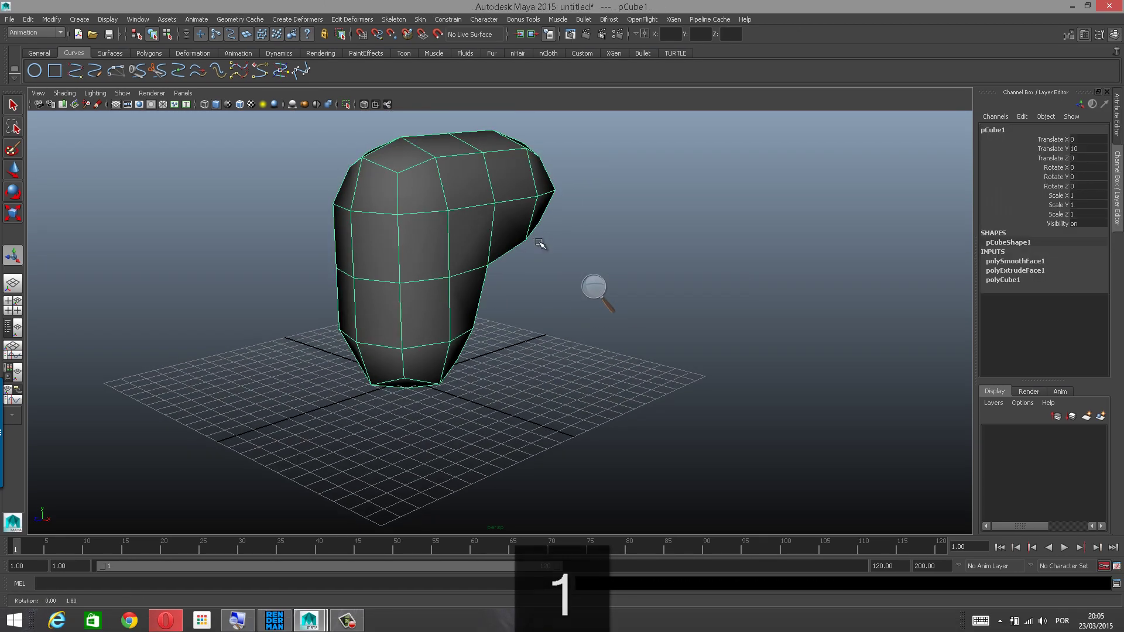
Preview the model in smooth mesh display and return it to the unsmoothed polygon display.
{"action": "key", "text": "3"}
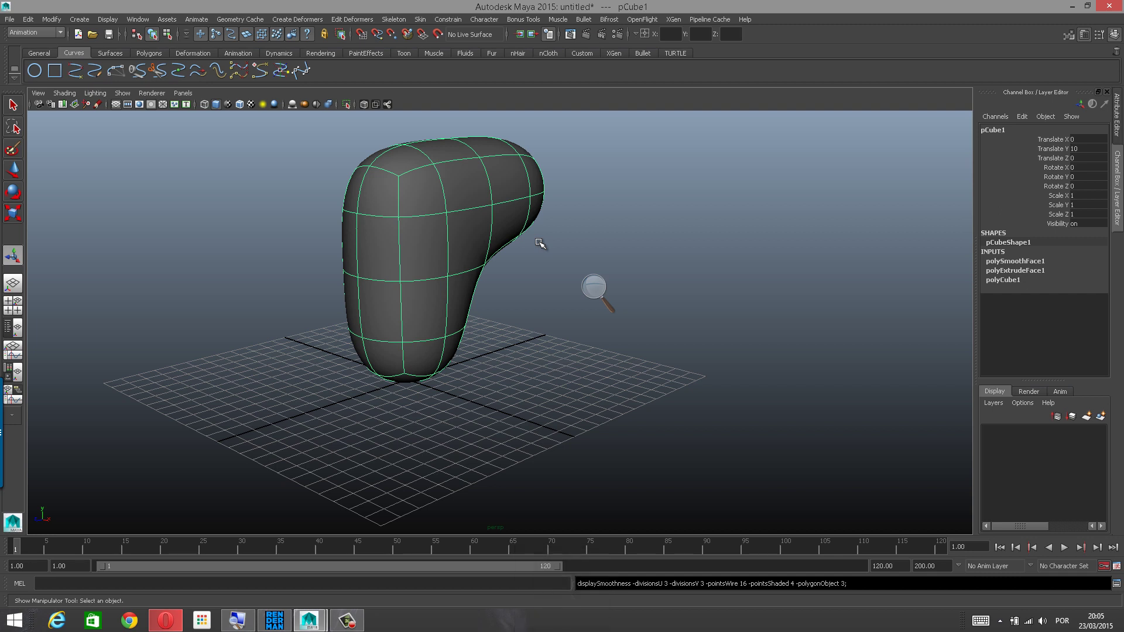
{"action": "key", "text": "1"}
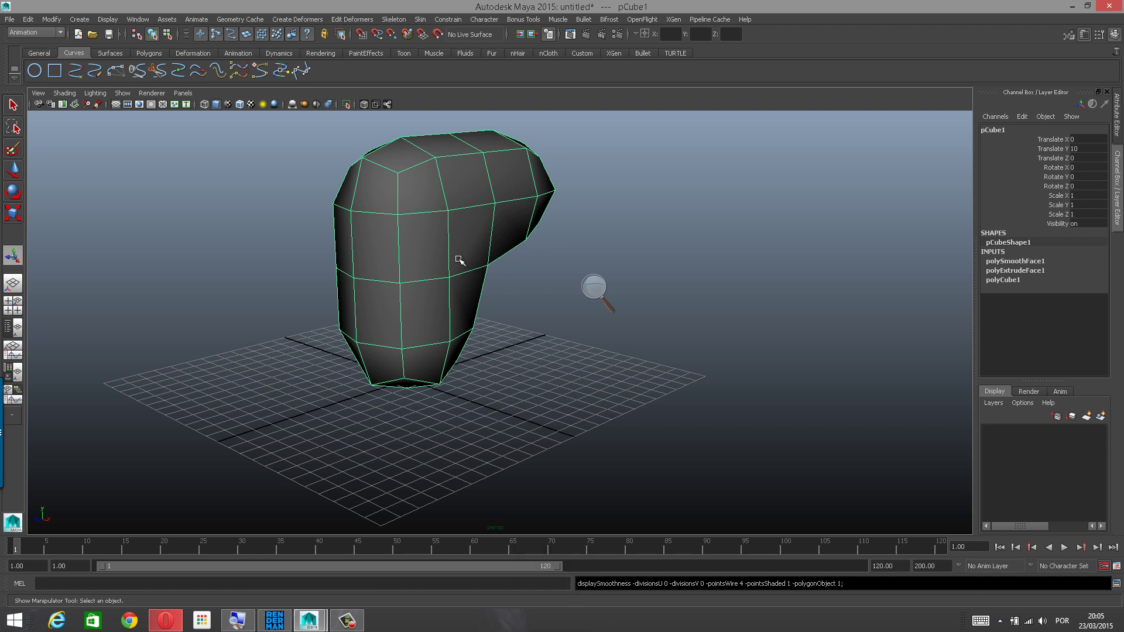
{"action": "left_click_drag", "start_coordinate": [393, 252], "coordinate": [451, 231], "text": "alt"}
Try another Smooth on the whole model from the Smooth Options, and undo it.
{"action": "right_click_drag", "start_coordinate": [496, 206], "coordinate": [546, 267], "text": "shift"}
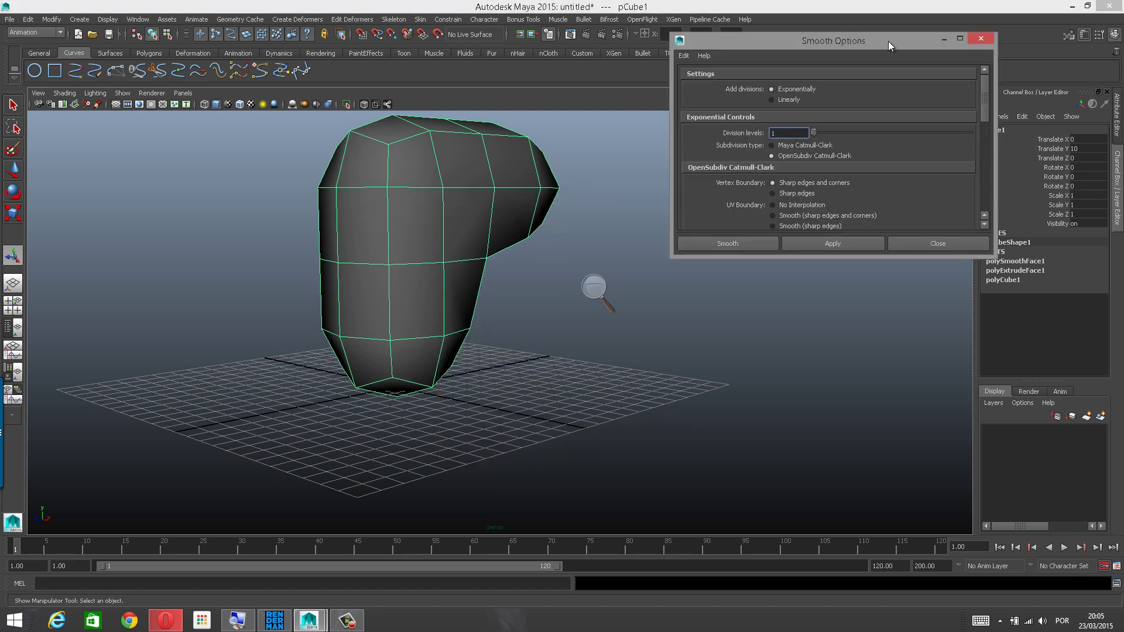
{"action": "left_click", "coordinate": [981, 38]}
{"action": "right_click_drag", "start_coordinate": [454, 172], "coordinate": [508, 231], "text": "shift"}
{"action": "left_click", "coordinate": [761, 240]}
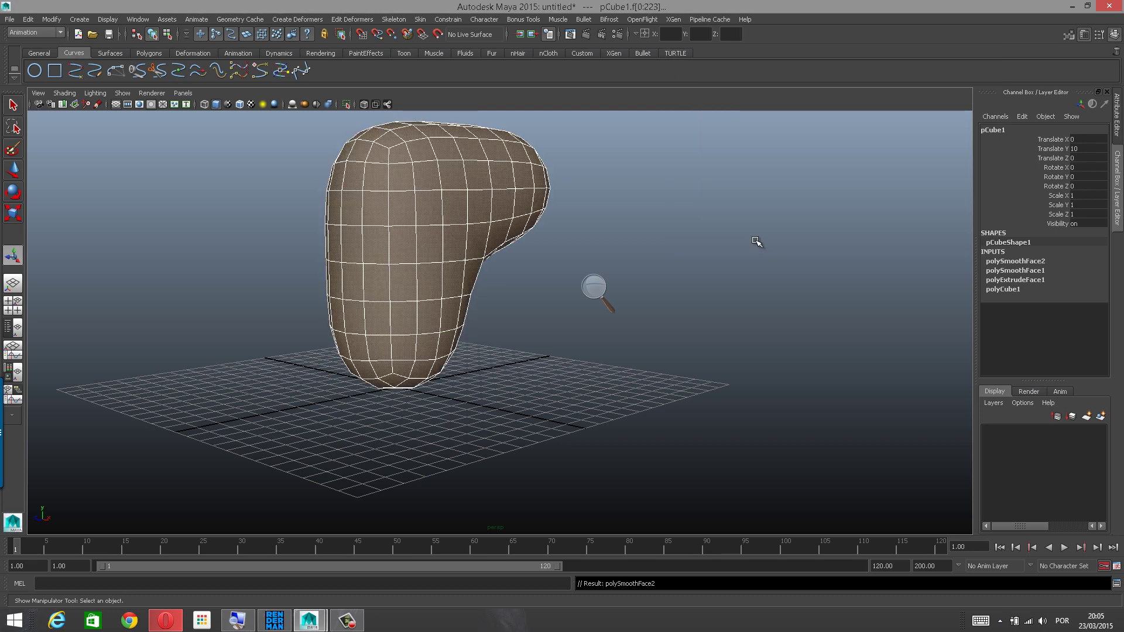
{"action": "key", "text": "ctrl+z"}
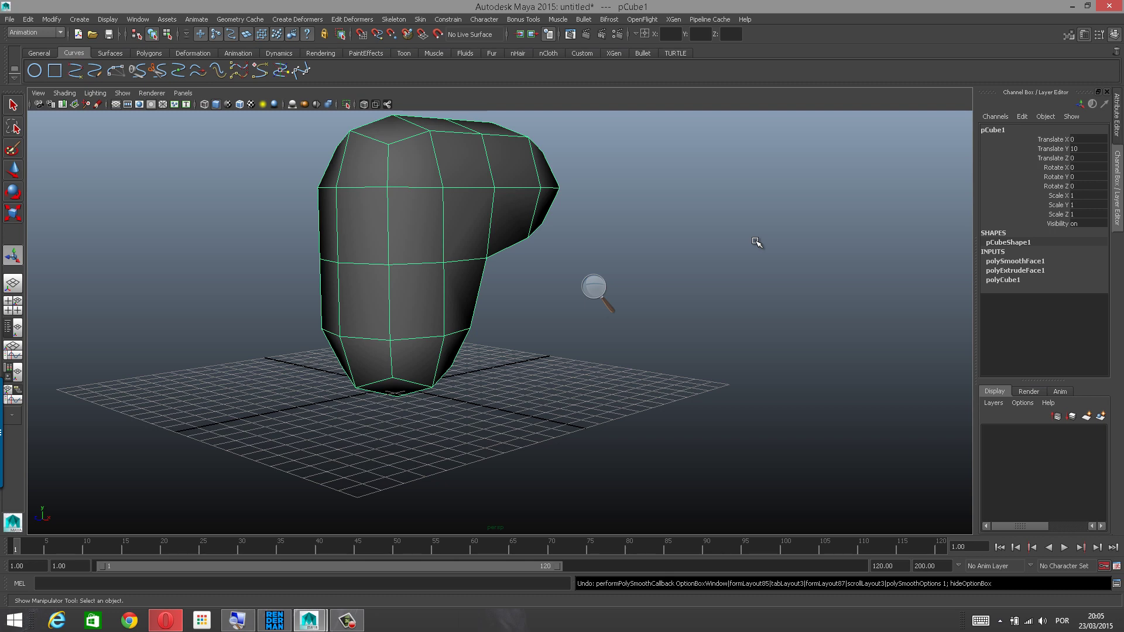
{"action": "left_click_drag", "start_coordinate": [724, 256], "coordinate": [722, 243], "text": "alt"}
{"action": "left_click", "coordinate": [347, 625]}
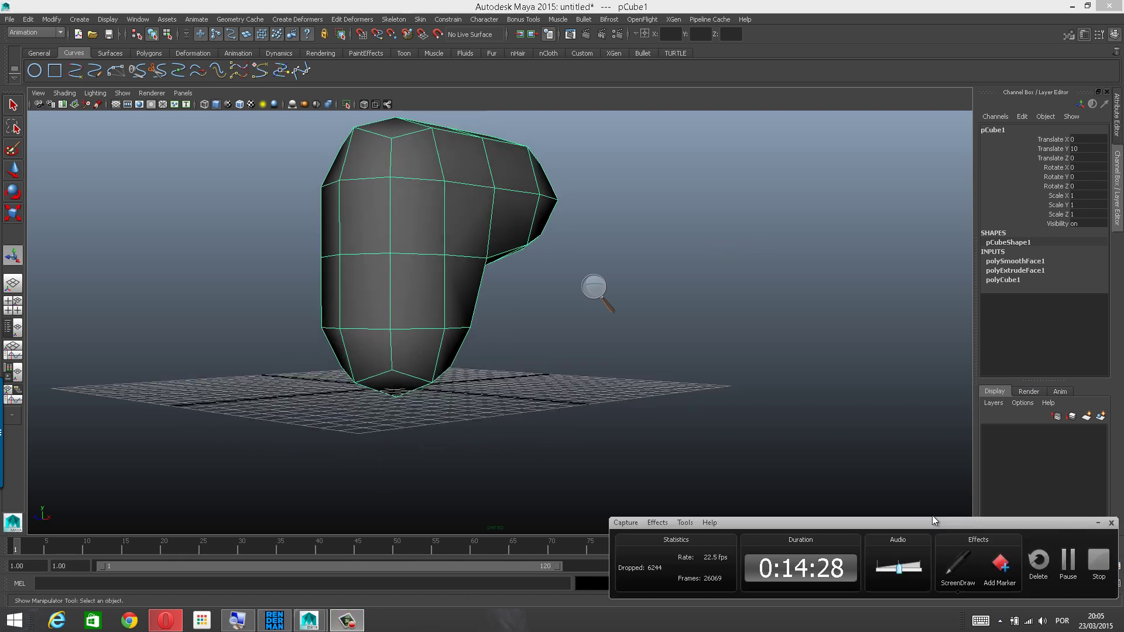
{"action": "left_click", "coordinate": [1067, 566]}
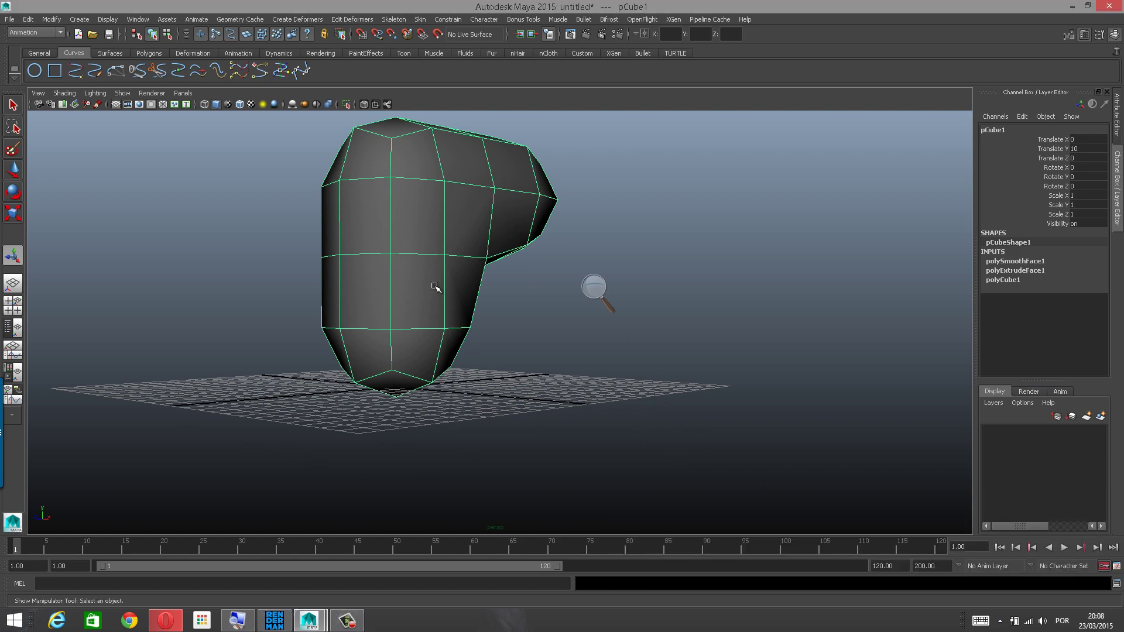
{"action": "left_click_drag", "start_coordinate": [435, 287], "coordinate": [438, 321], "text": "alt"}
{"action": "scroll", "coordinate": [451, 314], "scroll_direction": "up", "scroll_amount": 2}
Switch to the Opera browser and look through the Pinterest octopus pins for reference images.
{"action": "left_click", "coordinate": [173, 621]}
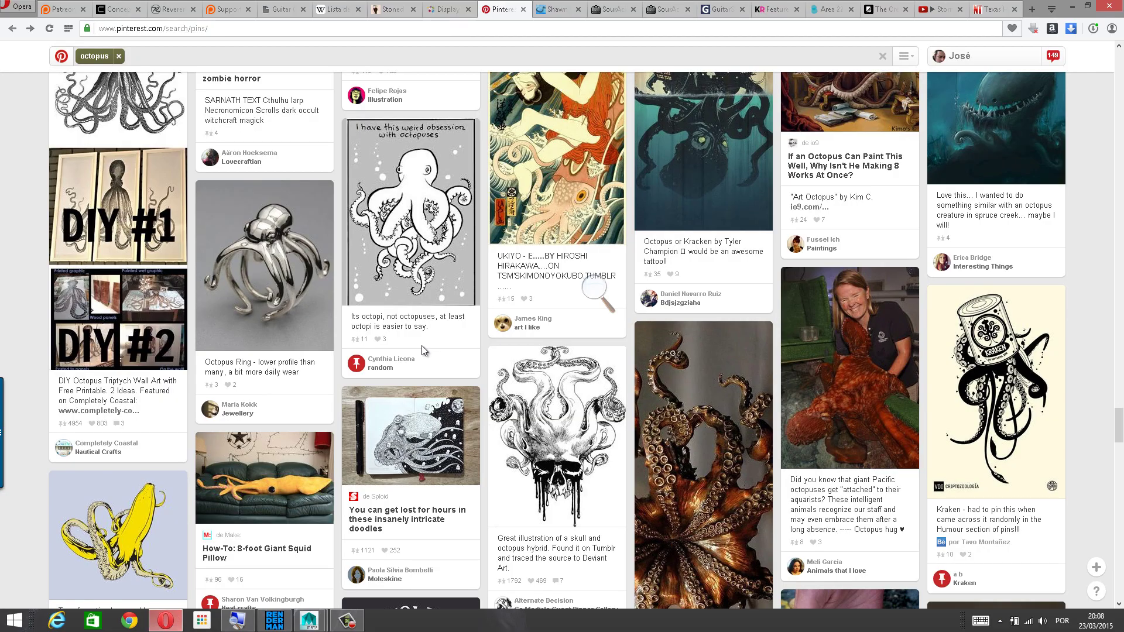
{"action": "scroll", "coordinate": [597, 292], "scroll_direction": "down", "scroll_amount": 10}
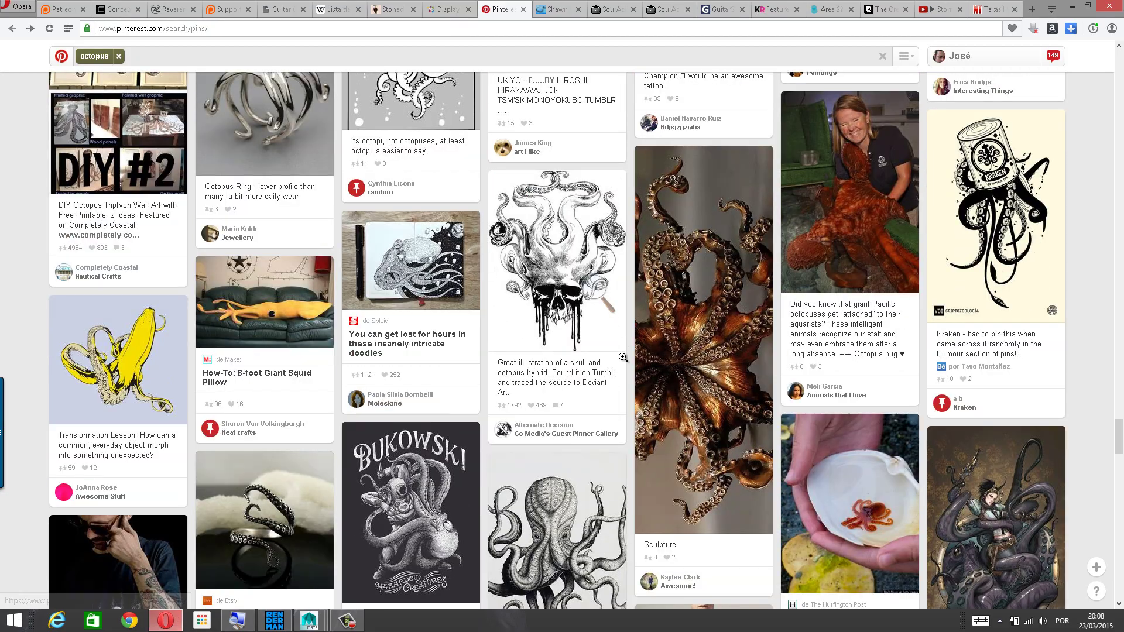
{"action": "scroll", "coordinate": [628, 358], "scroll_direction": "down", "scroll_amount": 3}
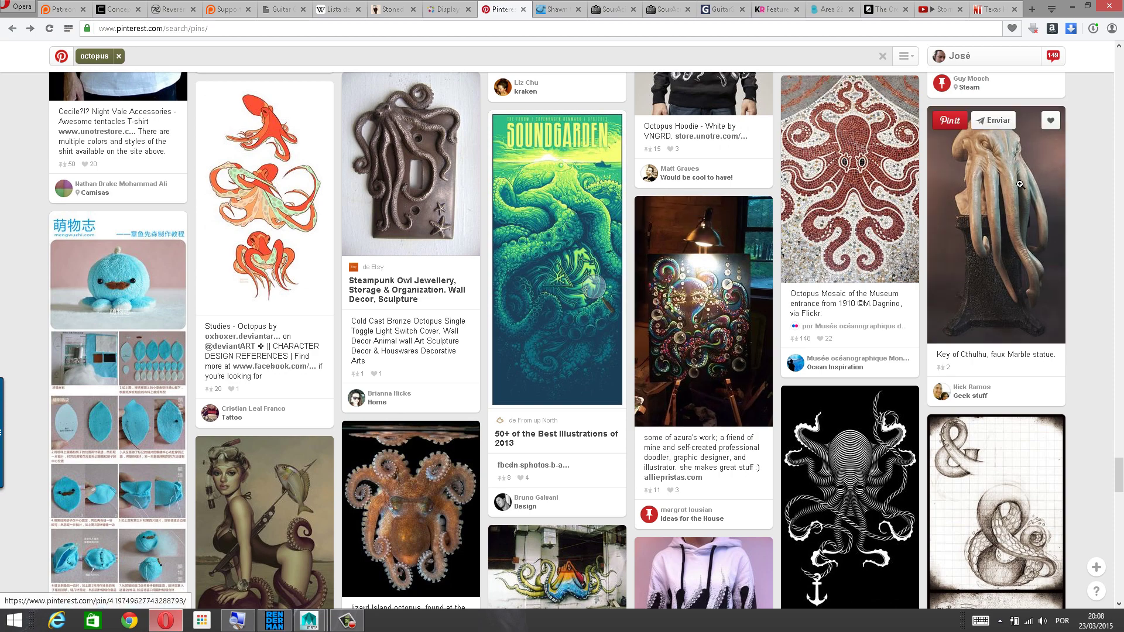
{"action": "scroll", "coordinate": [746, 281], "scroll_direction": "down", "scroll_amount": 7}
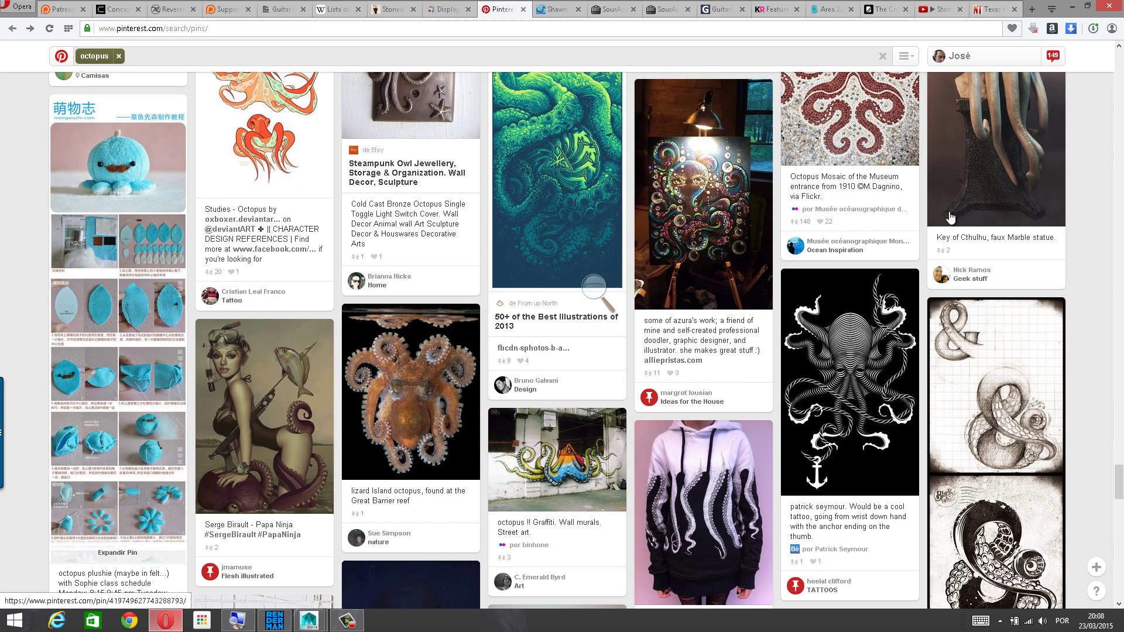
{"action": "scroll", "coordinate": [746, 280], "scroll_direction": "down", "scroll_amount": 5}
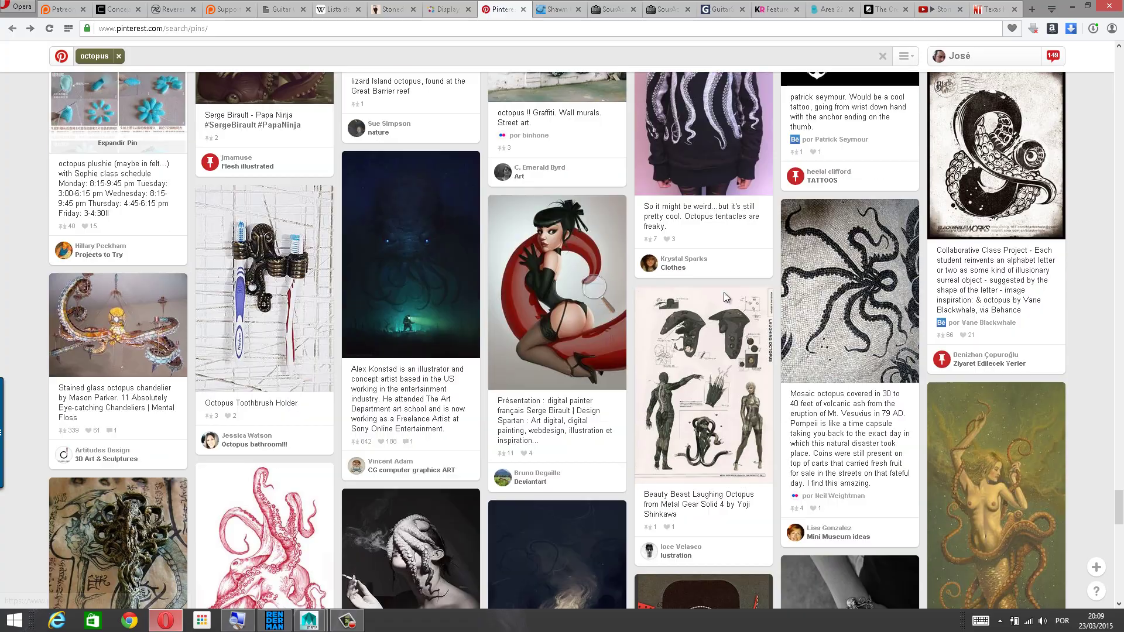
{"action": "scroll", "coordinate": [698, 305], "scroll_direction": "down", "scroll_amount": 2}
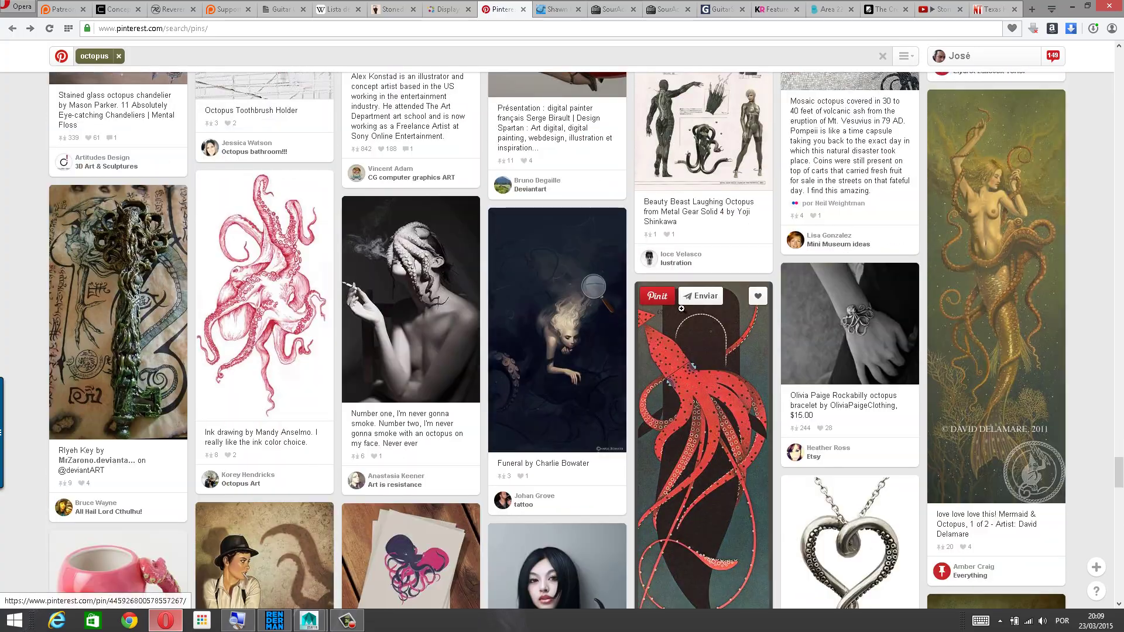
{"action": "scroll", "coordinate": [682, 309], "scroll_direction": "down", "scroll_amount": 12}
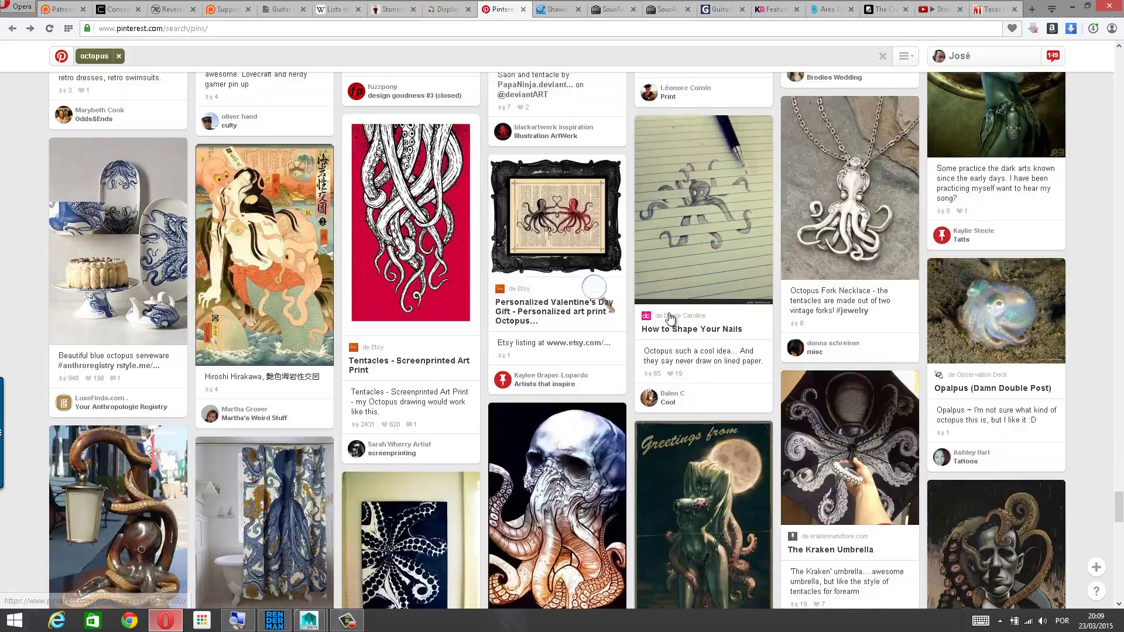
{"action": "scroll", "coordinate": [670, 317], "scroll_direction": "down", "scroll_amount": 7}
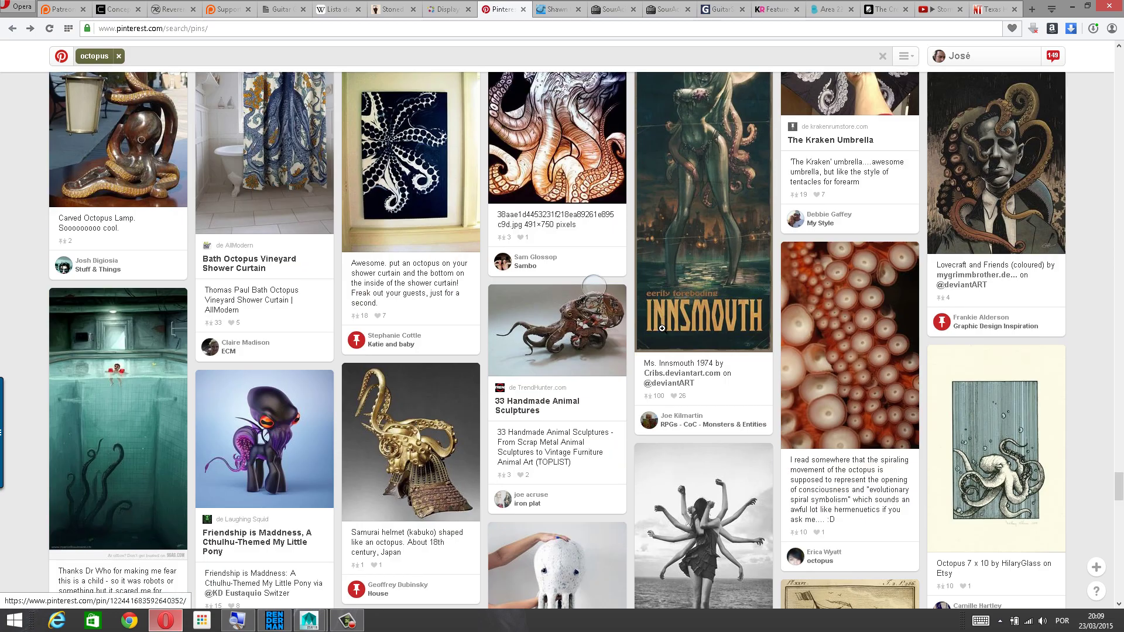
{"action": "scroll", "coordinate": [662, 329], "scroll_direction": "down", "scroll_amount": 5}
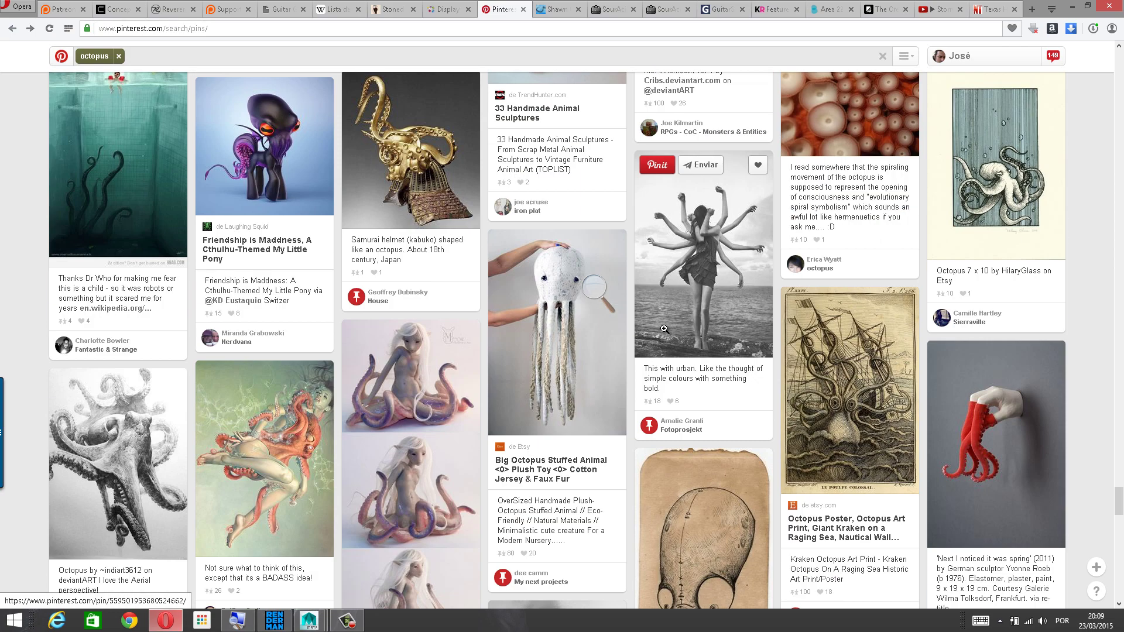
{"action": "scroll", "coordinate": [664, 329], "scroll_direction": "down", "scroll_amount": 3}
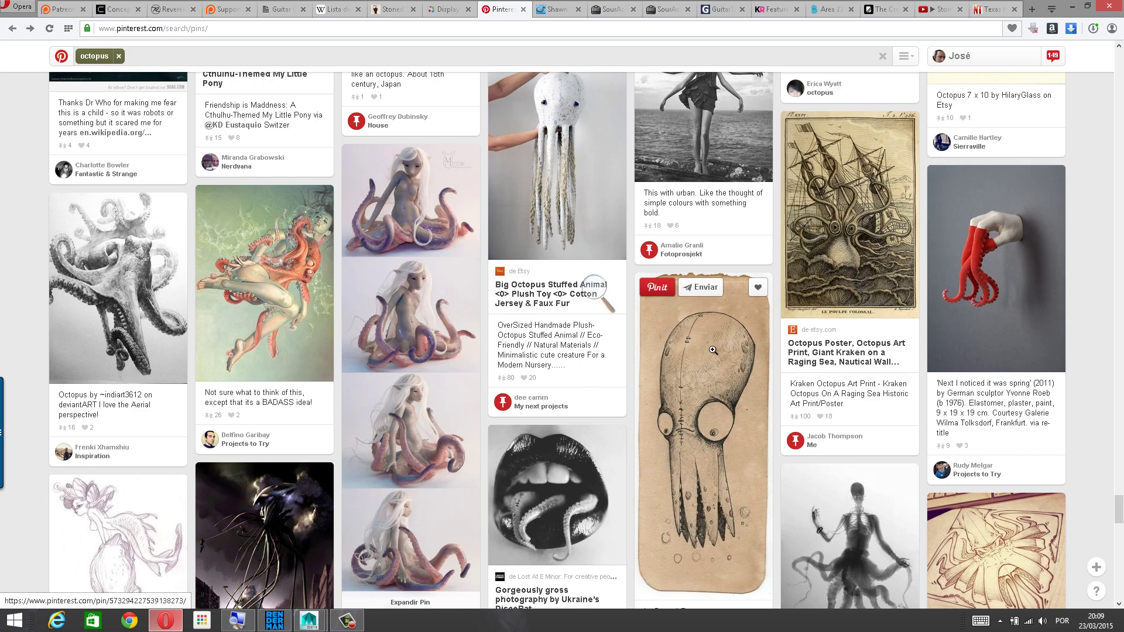
{"action": "scroll", "coordinate": [269, 304], "scroll_direction": "down", "scroll_amount": 4}
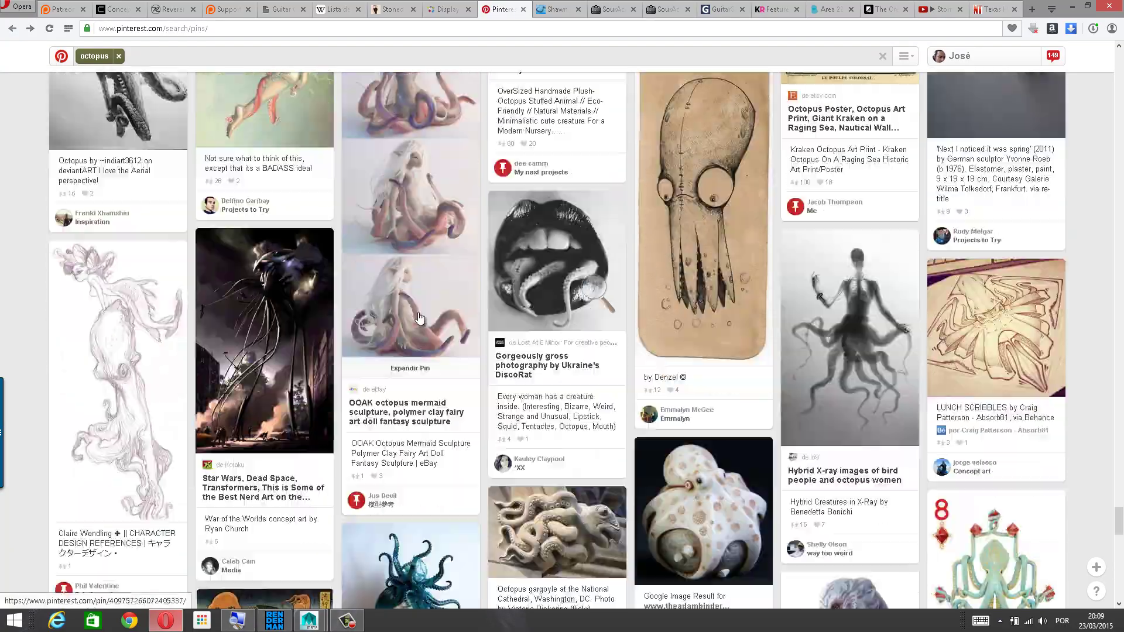
{"action": "scroll", "coordinate": [419, 318], "scroll_direction": "down", "scroll_amount": 20}
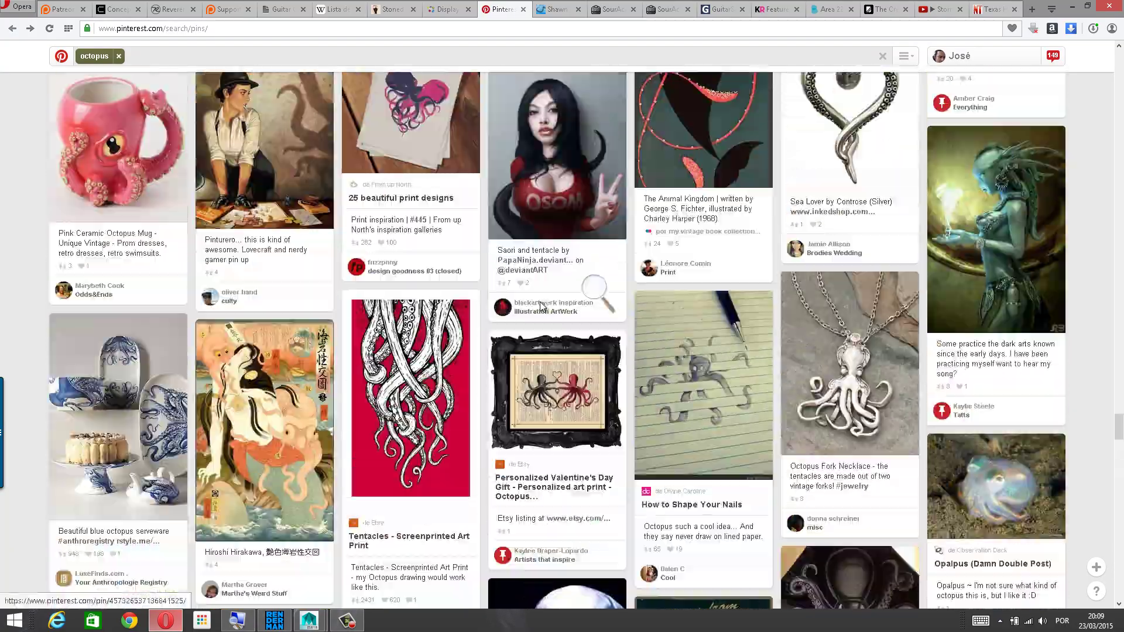
{"action": "scroll", "coordinate": [539, 306], "scroll_direction": "down", "scroll_amount": 20}
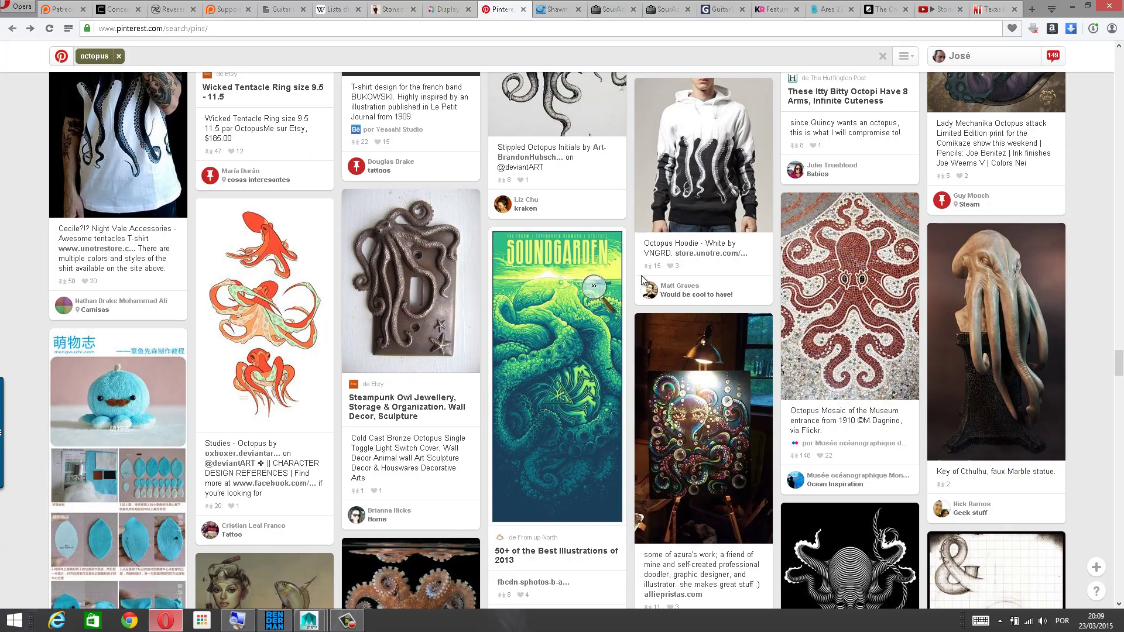
Find the Walktopus bronze sculpture among the earlier octopus pins and open its pin.
{"action": "scroll", "coordinate": [642, 279], "scroll_direction": "up", "scroll_amount": 20}
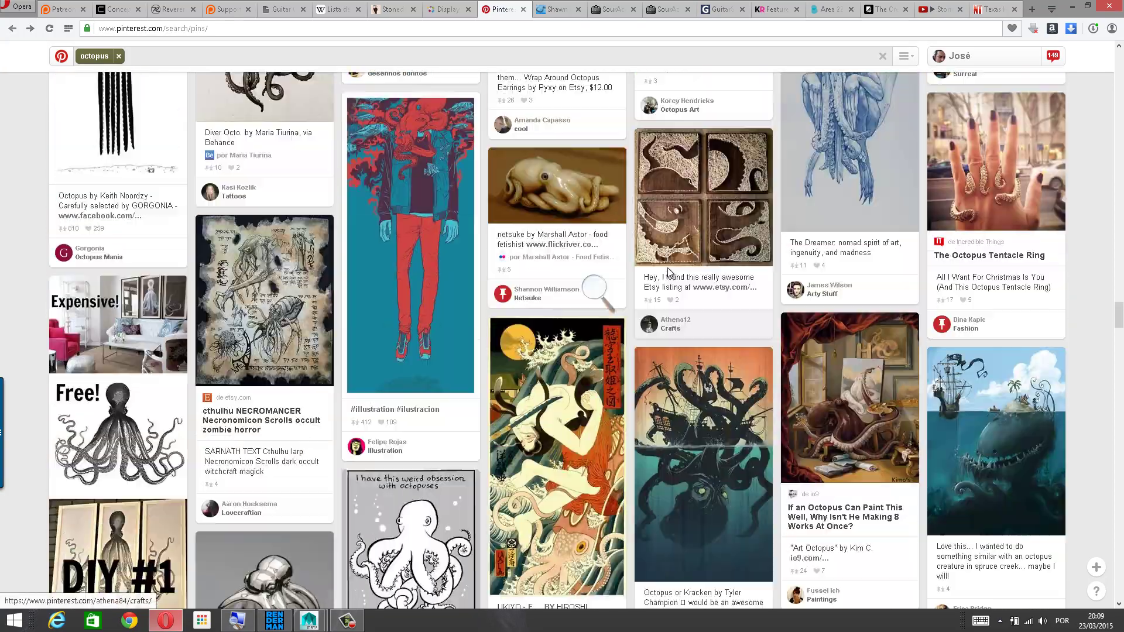
{"action": "scroll", "coordinate": [670, 273], "scroll_direction": "up", "scroll_amount": 4}
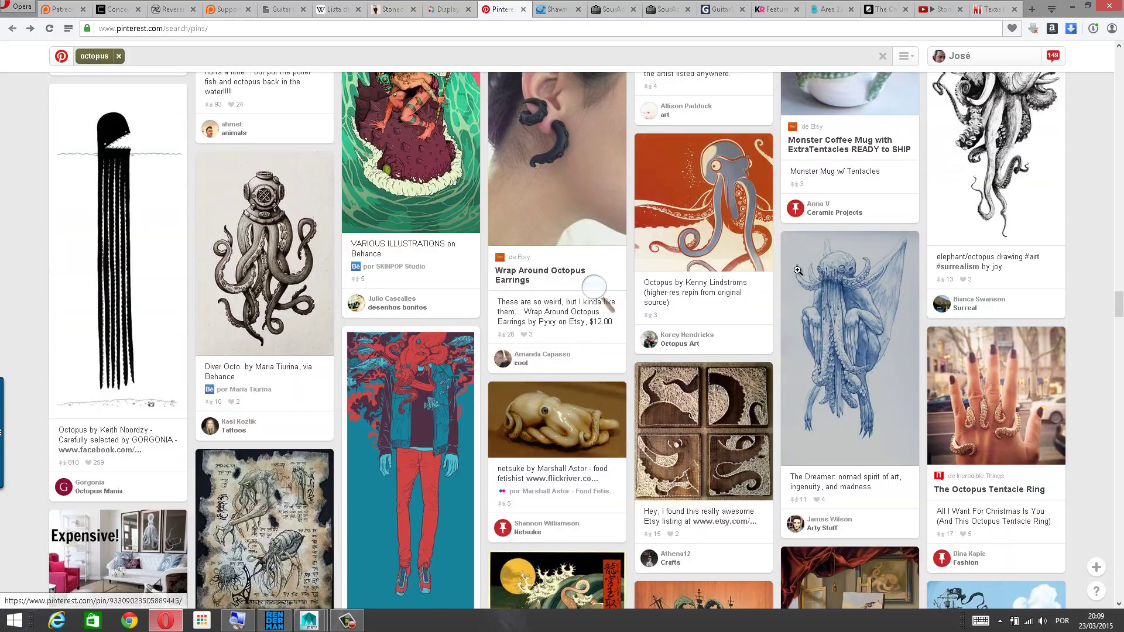
{"action": "scroll", "coordinate": [820, 264], "scroll_direction": "up", "scroll_amount": 6}
{"action": "scroll", "coordinate": [609, 268], "scroll_direction": "up", "scroll_amount": 12}
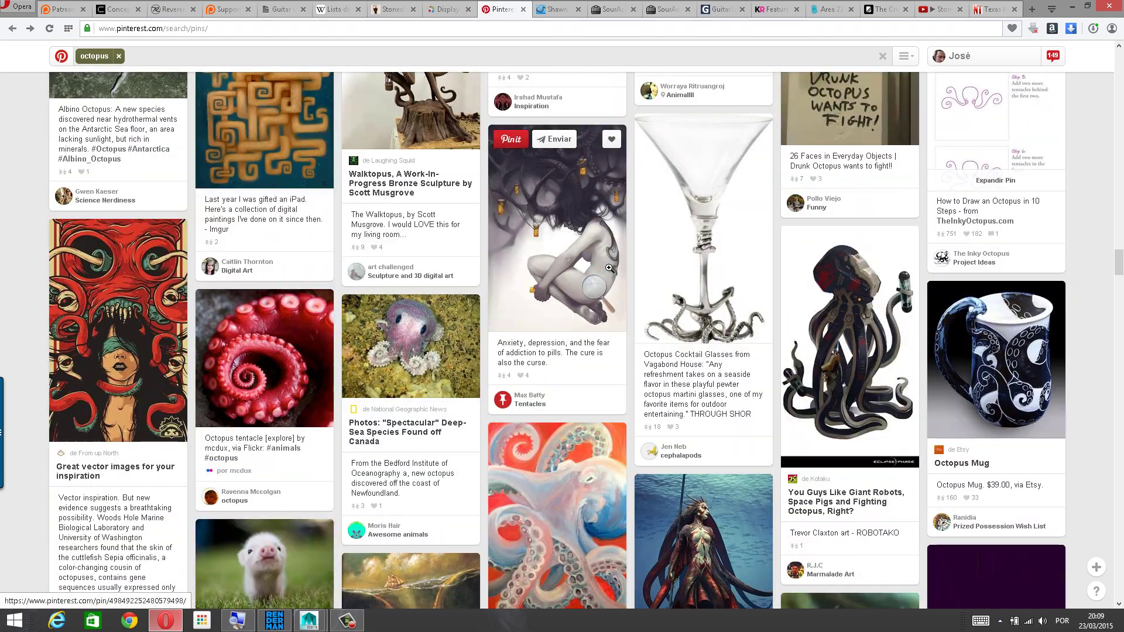
{"action": "scroll", "coordinate": [609, 268], "scroll_direction": "up", "scroll_amount": 6}
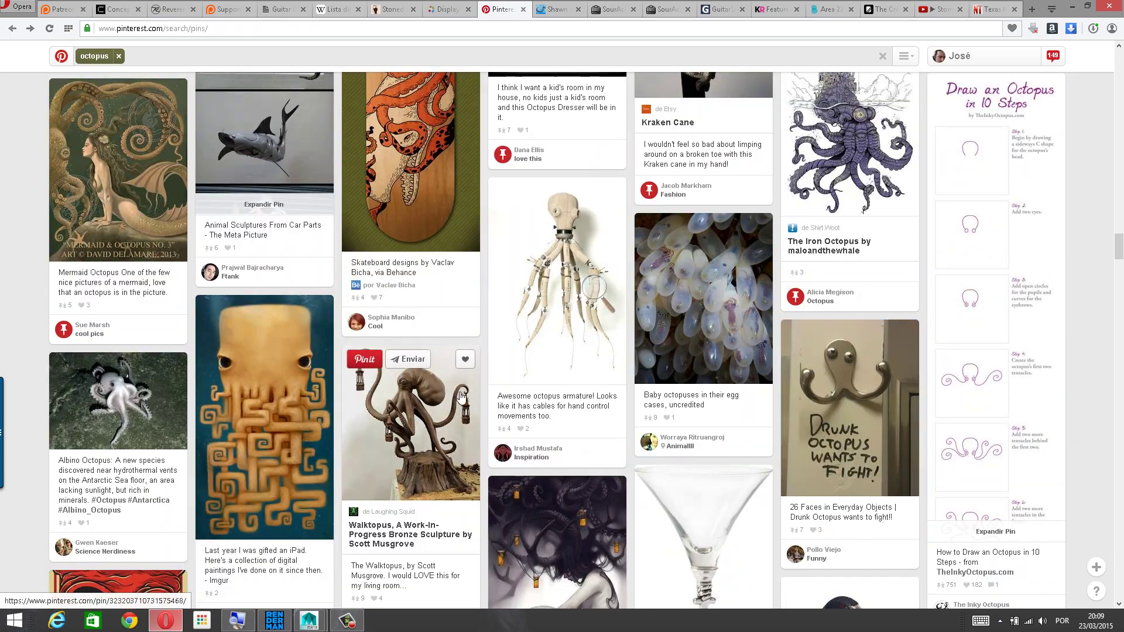
{"action": "left_click", "coordinate": [461, 397]}
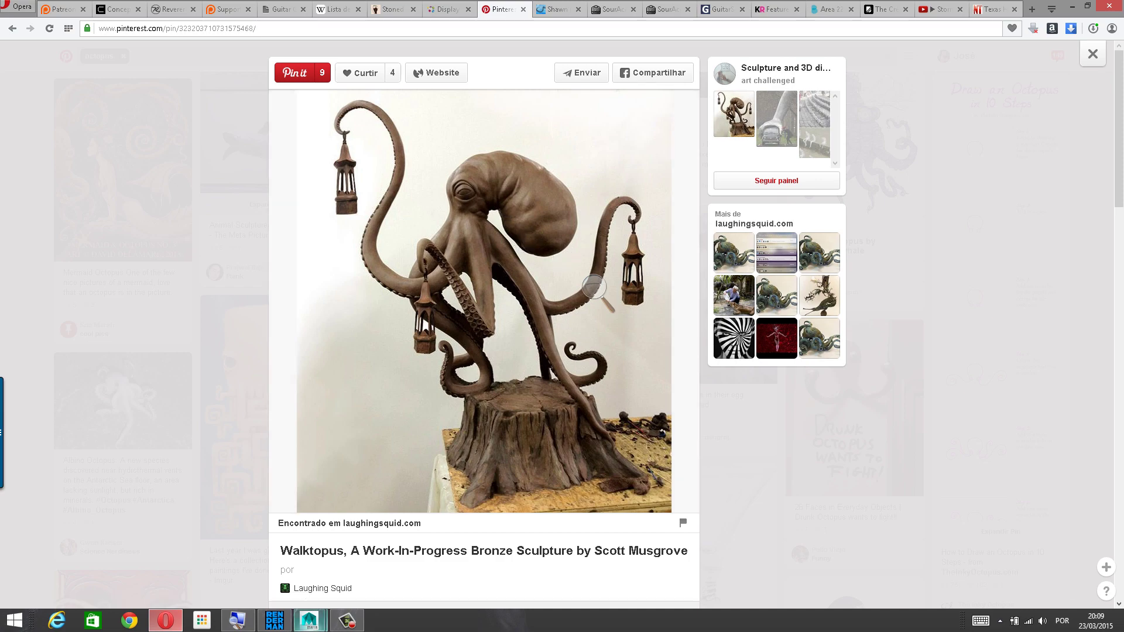
Switch back to Maya, enter vertex selection on the model, and shift one vertex on its side with the Move tool.
{"action": "left_click", "coordinate": [301, 618]}
{"action": "left_click_drag", "start_coordinate": [551, 281], "coordinate": [550, 170], "text": "alt"}
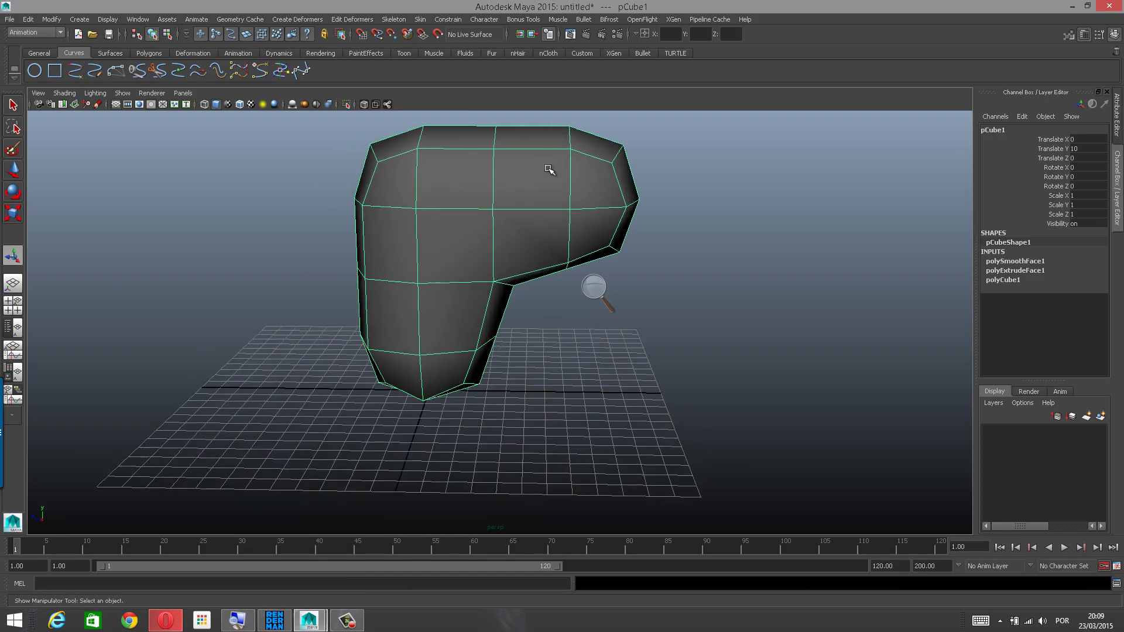
{"action": "left_click_drag", "start_coordinate": [551, 215], "coordinate": [450, 300], "text": "alt"}
{"action": "right_click_drag", "start_coordinate": [447, 299], "coordinate": [404, 300]}
{"action": "left_click", "coordinate": [447, 289]}
{"action": "left_click_drag", "start_coordinate": [447, 291], "coordinate": [500, 306], "text": "alt"}
{"action": "key", "text": "w"}
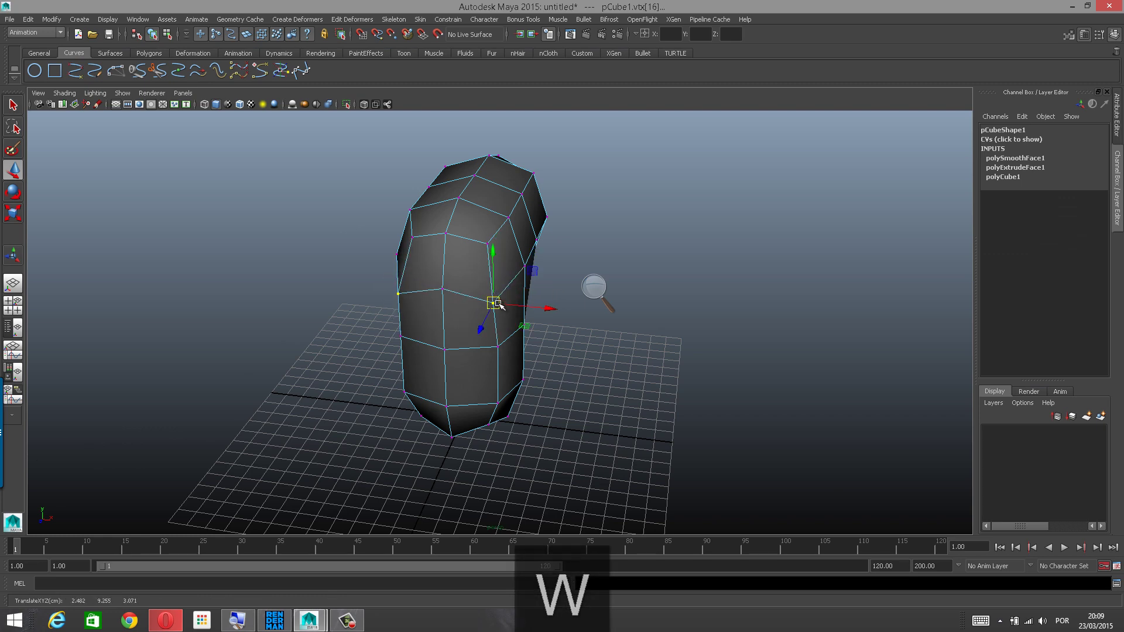
Undo the last vertex change and clear the vertex selection, keeping the Move tool active.
{"action": "key", "text": "ctrl+z"}
{"action": "left_click_drag", "start_coordinate": [590, 351], "coordinate": [646, 391], "text": "alt"}
{"action": "left_click", "coordinate": [648, 391]}
{"action": "left_click_drag", "start_coordinate": [594, 296], "coordinate": [531, 306], "text": "alt"}
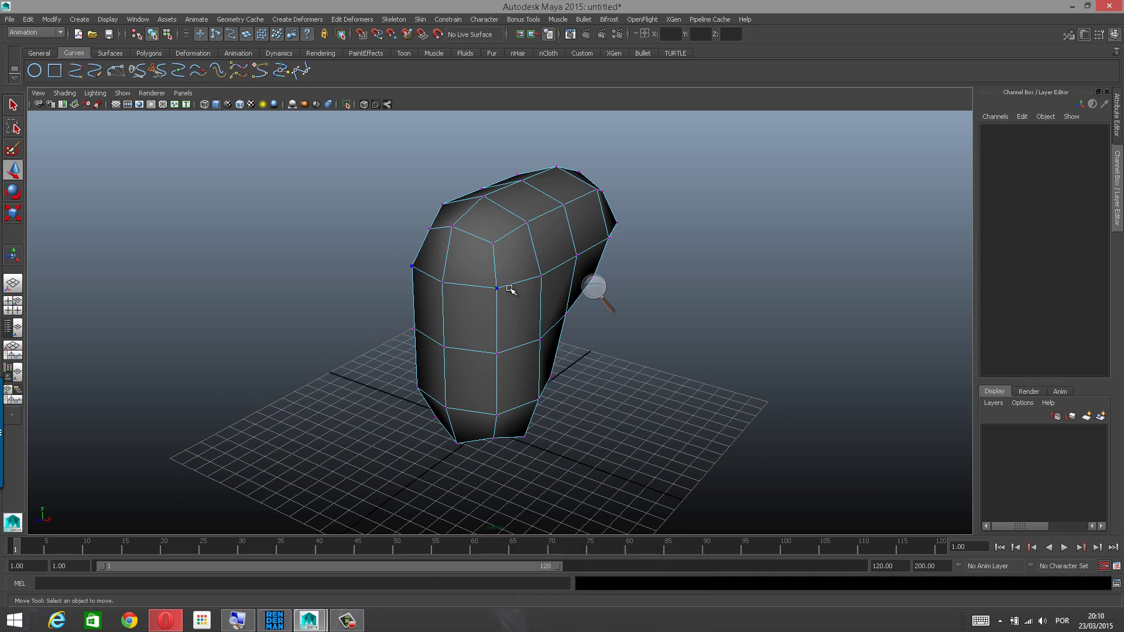
{"action": "key", "text": "w"}
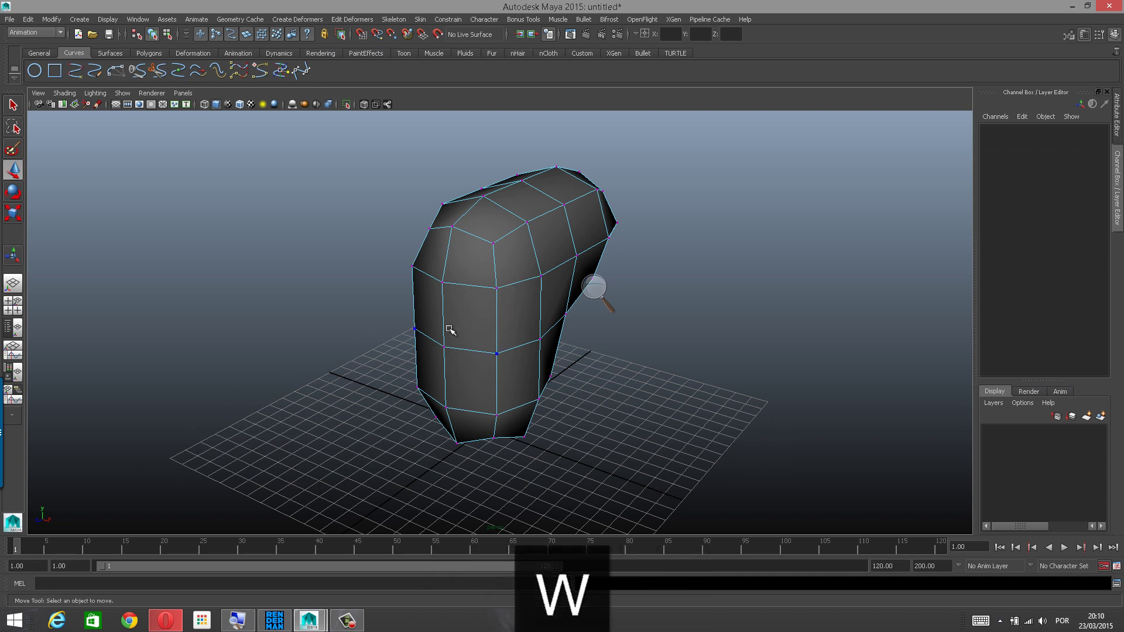
Increase the screen magnification to 500% and reposition the Magnifier window over the interface.
{"action": "left_click", "coordinate": [595, 288]}
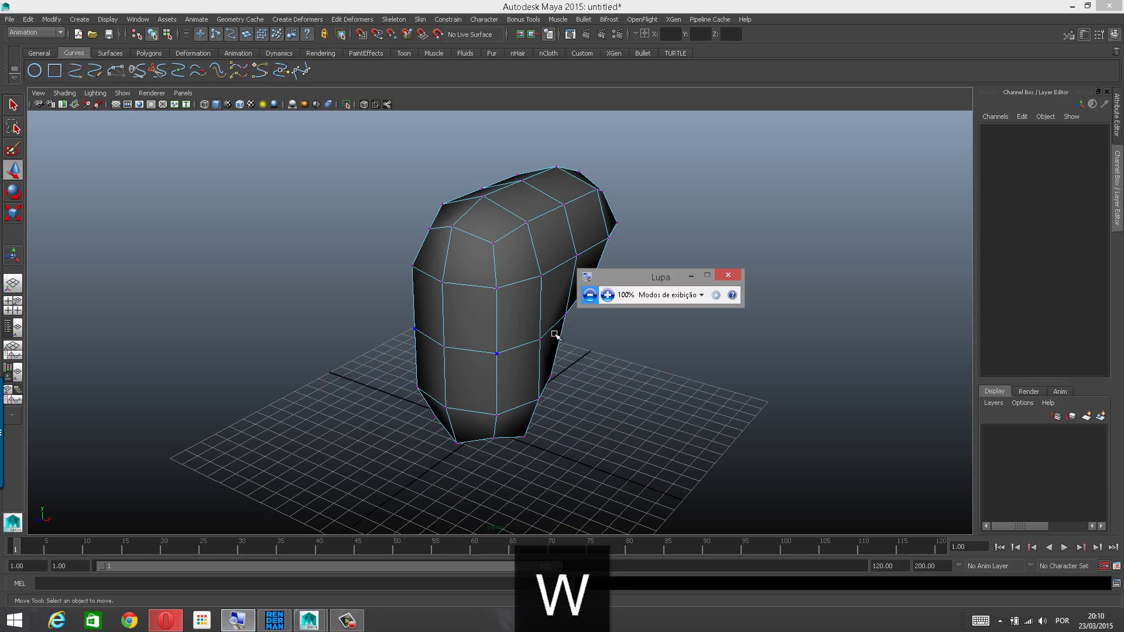
{"action": "left_click", "coordinate": [606, 299]}
{"action": "left_click", "coordinate": [607, 299]}
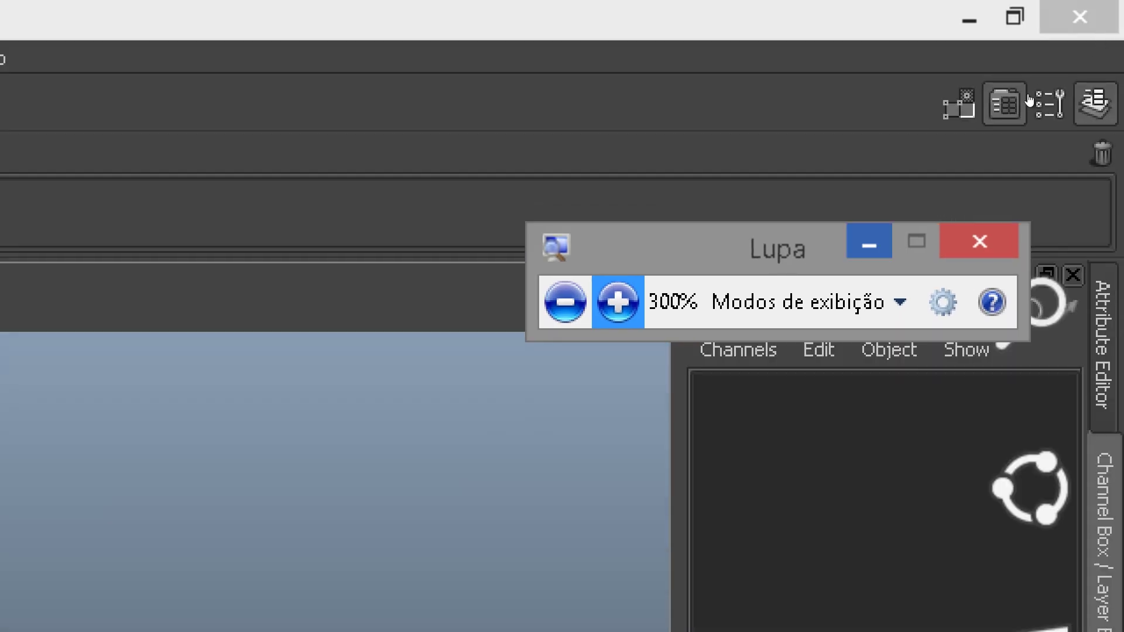
{"action": "left_click_drag", "start_coordinate": [973, 87], "coordinate": [911, 39]}
{"action": "left_click", "coordinate": [893, 61]}
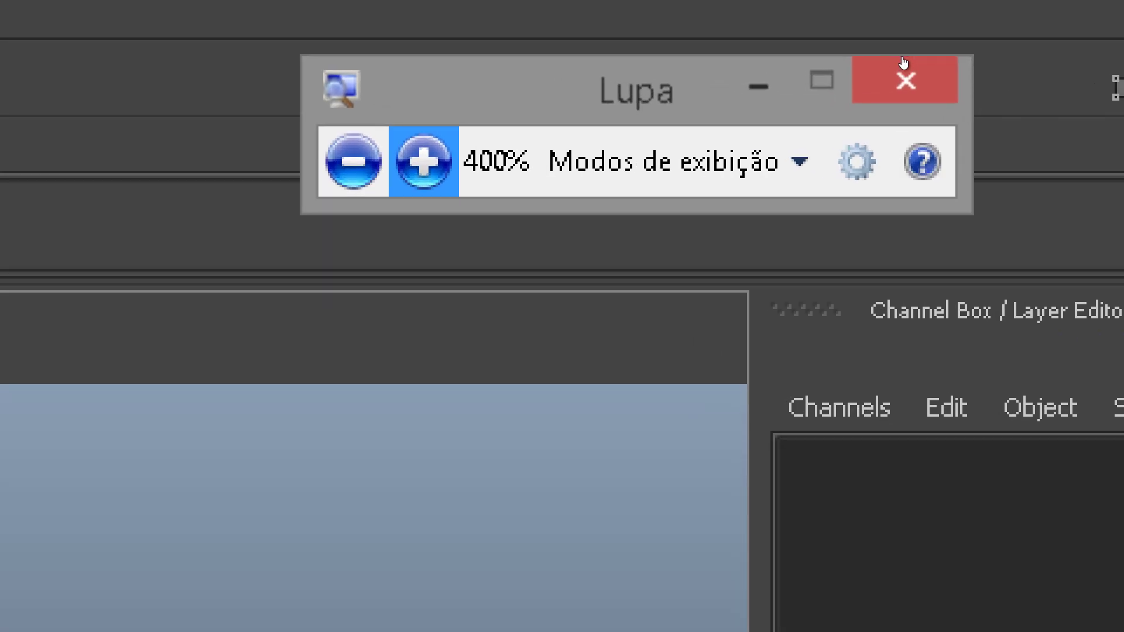
{"action": "left_click", "coordinate": [893, 61]}
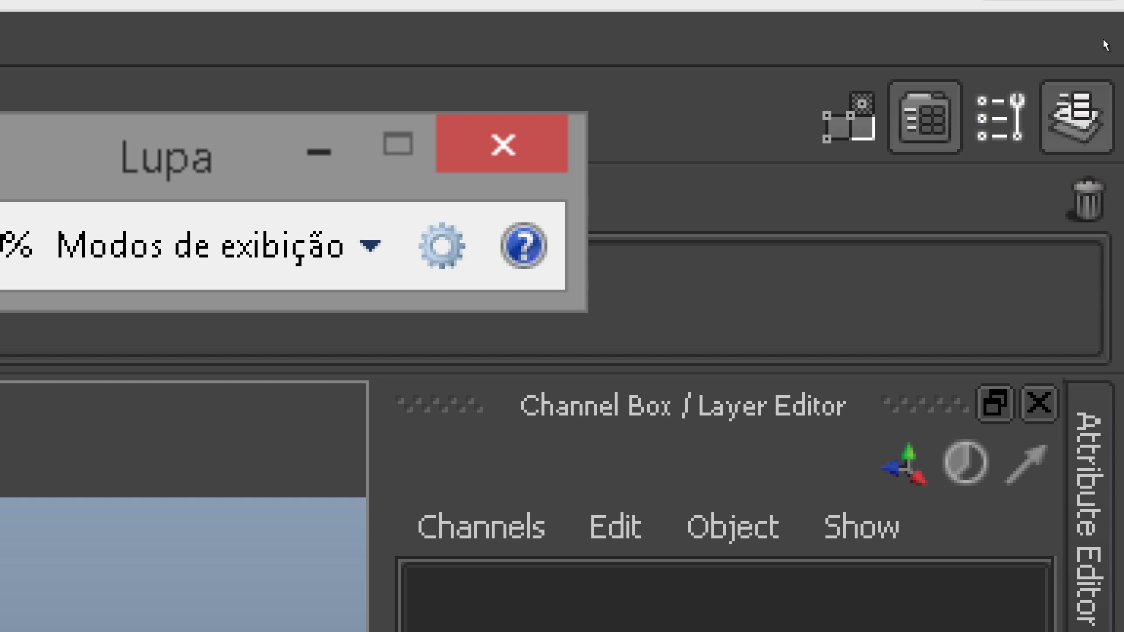
{"action": "left_click", "coordinate": [1095, 34]}
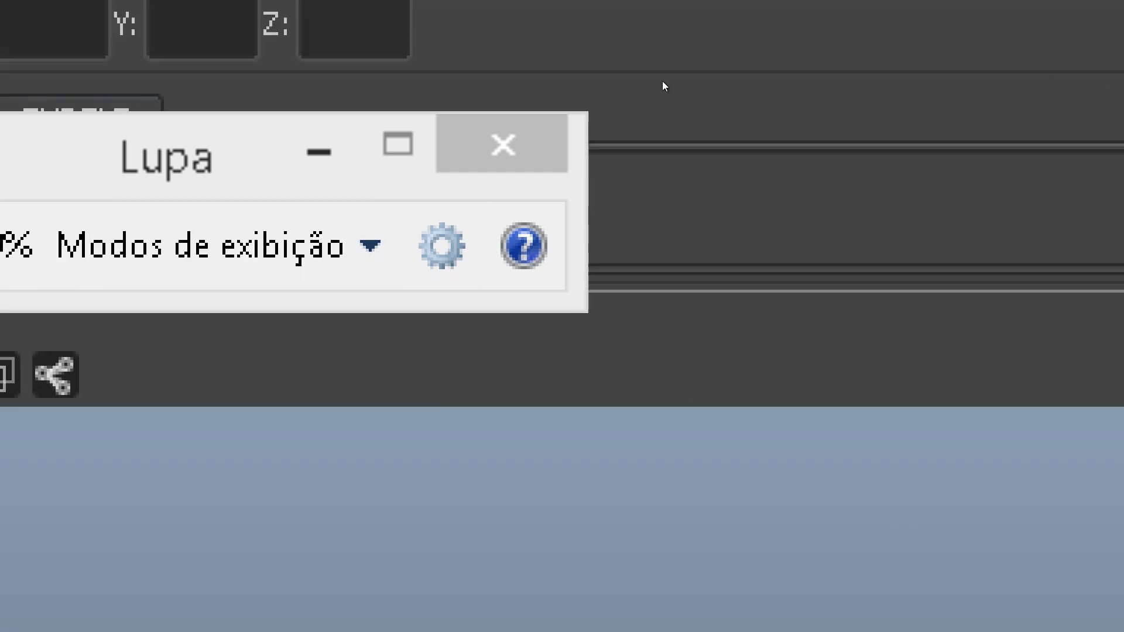
{"action": "left_click_drag", "start_coordinate": [665, 64], "coordinate": [722, 77]}
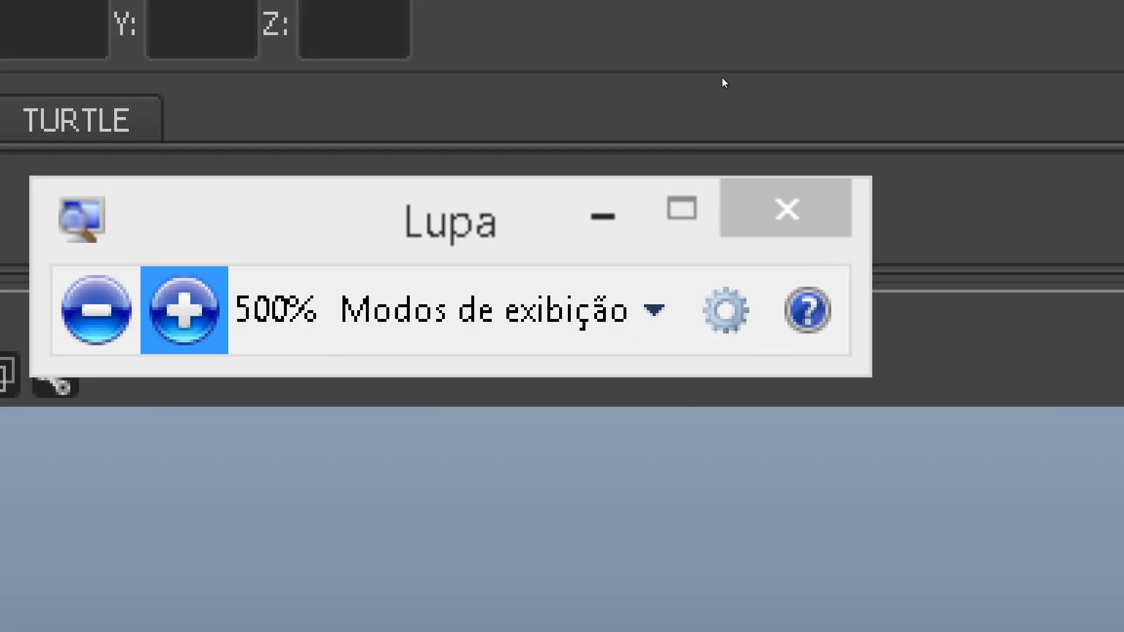
Return the screen magnification to 100% and redisplay the Move tool's settings after hiding them.
{"action": "left_click", "coordinate": [677, 95]}
{"action": "left_click", "coordinate": [677, 95]}
{"action": "left_click", "coordinate": [678, 99]}
{"action": "left_click", "coordinate": [678, 100]}
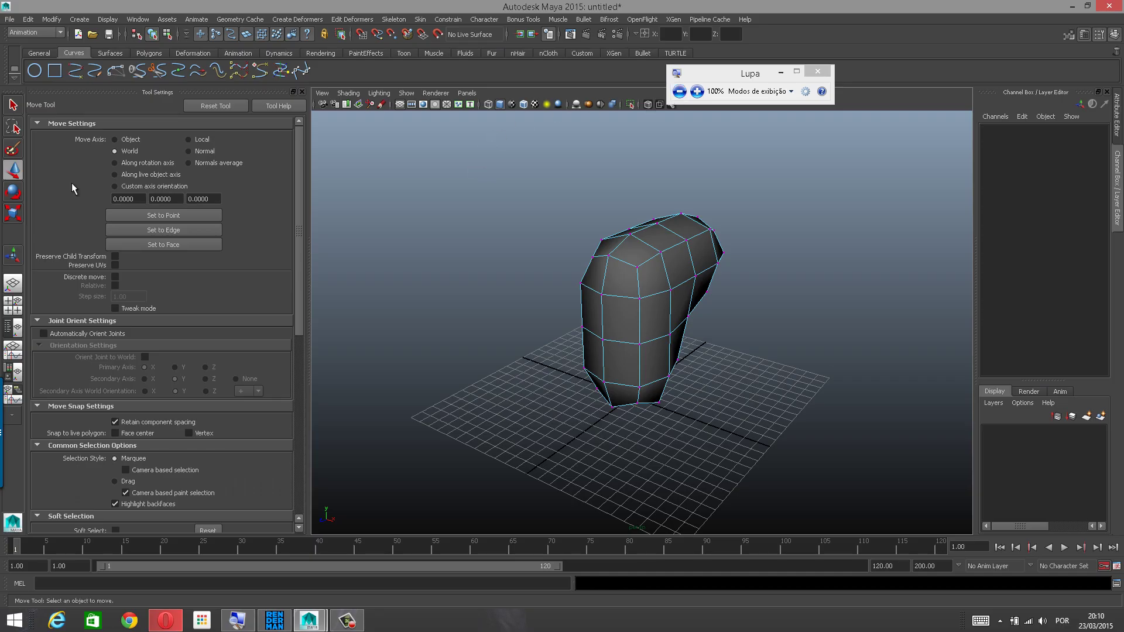
{"action": "left_click", "coordinate": [1101, 35]}
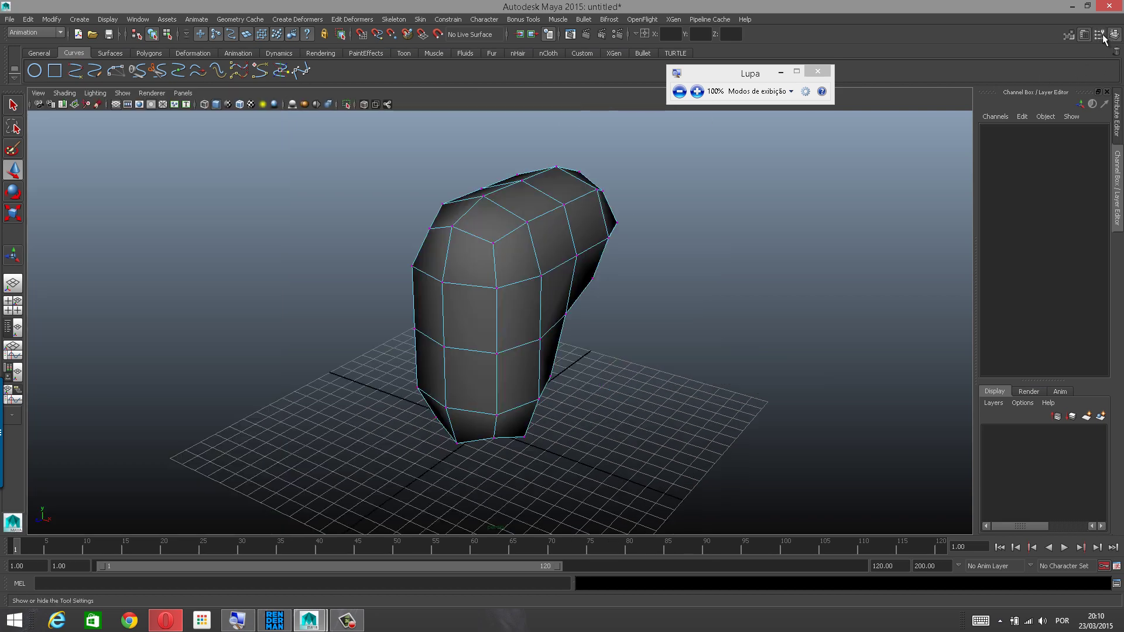
{"action": "left_click", "coordinate": [1101, 35]}
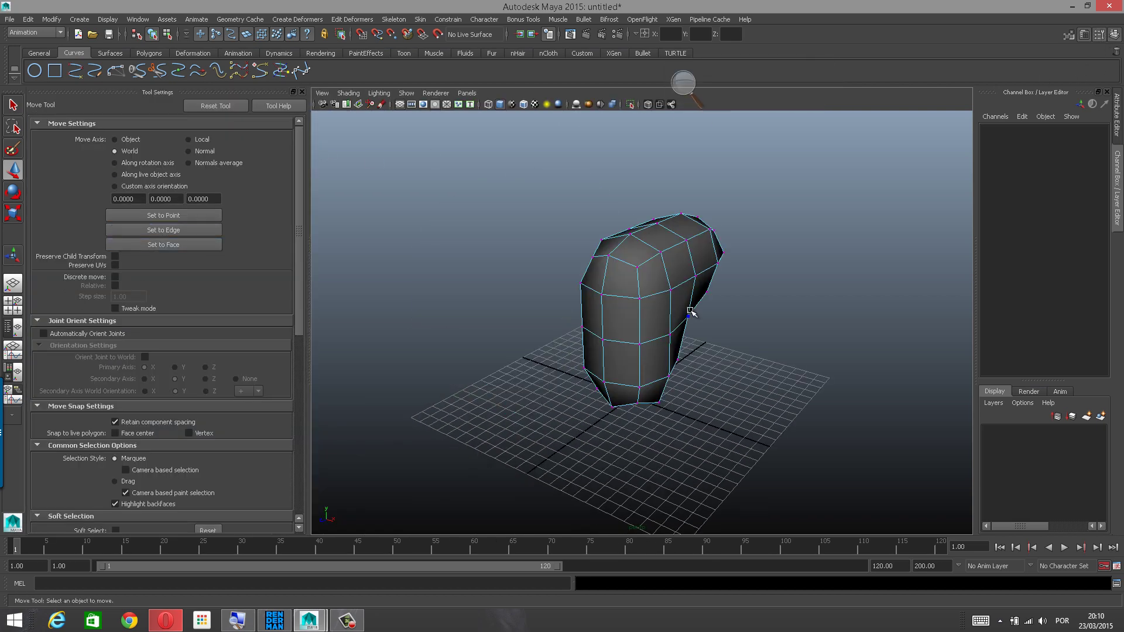
Bring up the Move tool's Symmetry Settings and select upper and middle front-corner vertices to examine their mirrored counterparts.
{"action": "left_click", "coordinate": [639, 298]}
{"action": "left_click_drag", "start_coordinate": [299, 195], "coordinate": [296, 387]}
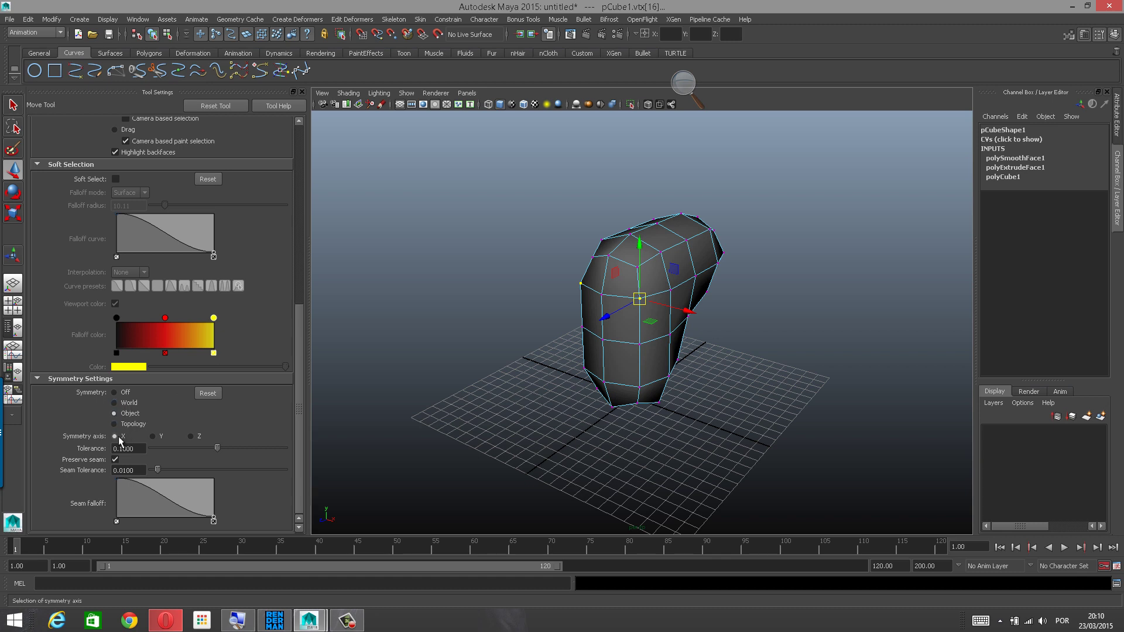
{"action": "left_click", "coordinate": [641, 347]}
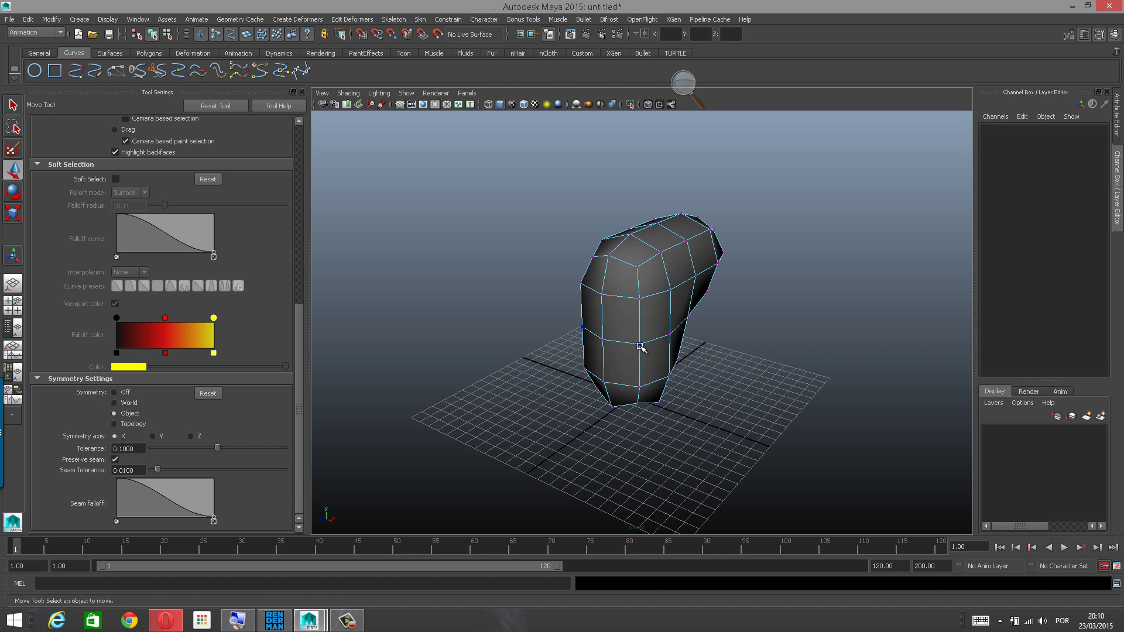
{"action": "left_click", "coordinate": [638, 345]}
{"action": "right_click_drag", "start_coordinate": [696, 335], "coordinate": [763, 339], "text": "alt"}
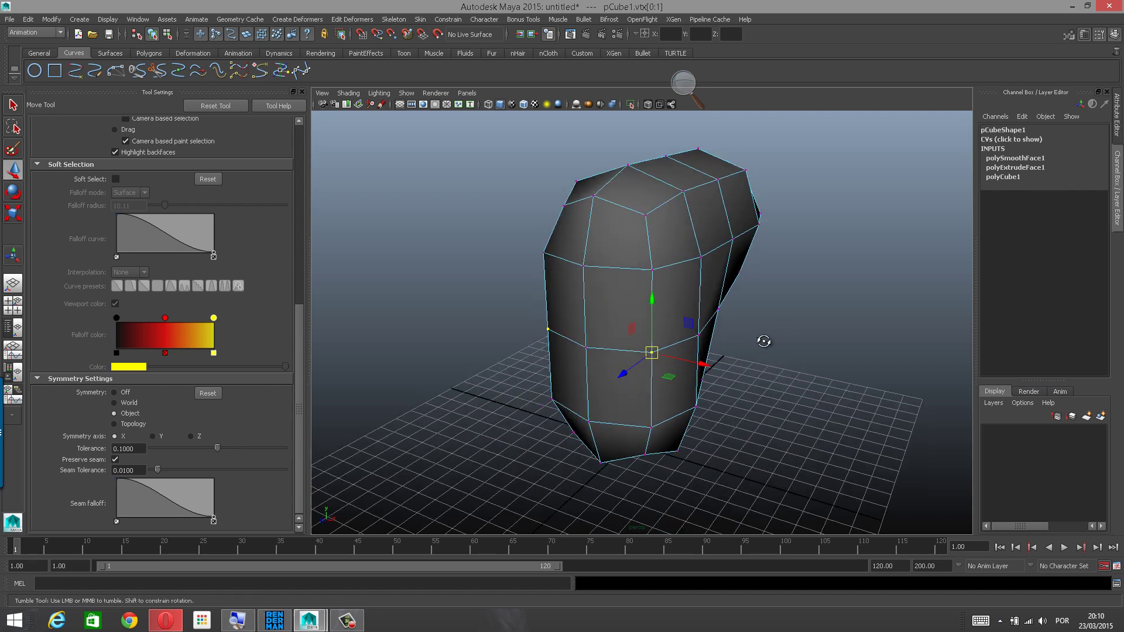
Try shifting the model's upper side vertex slightly downward with Object symmetry on X, and undo the move.
{"action": "left_click_drag", "start_coordinate": [763, 339], "coordinate": [772, 338], "text": "alt"}
{"action": "left_click", "coordinate": [736, 260]}
{"action": "left_click", "coordinate": [711, 247]}
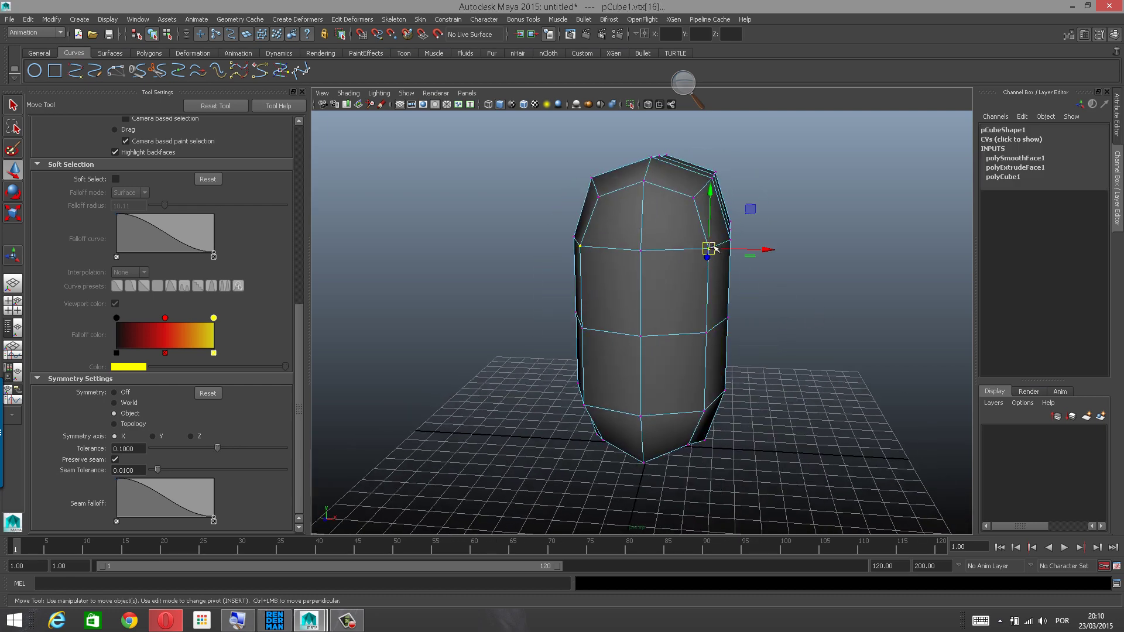
{"action": "mouse_move", "coordinate": [710, 248]}
{"action": "left_mouse_down"}
{"action": "mouse_move", "coordinate": [728, 252]}
{"action": "mouse_move", "coordinate": [709, 256]}
{"action": "left_mouse_up"}
{"action": "key", "text": "ctrl+z"}
{"action": "key", "text": "ctrl+z"}
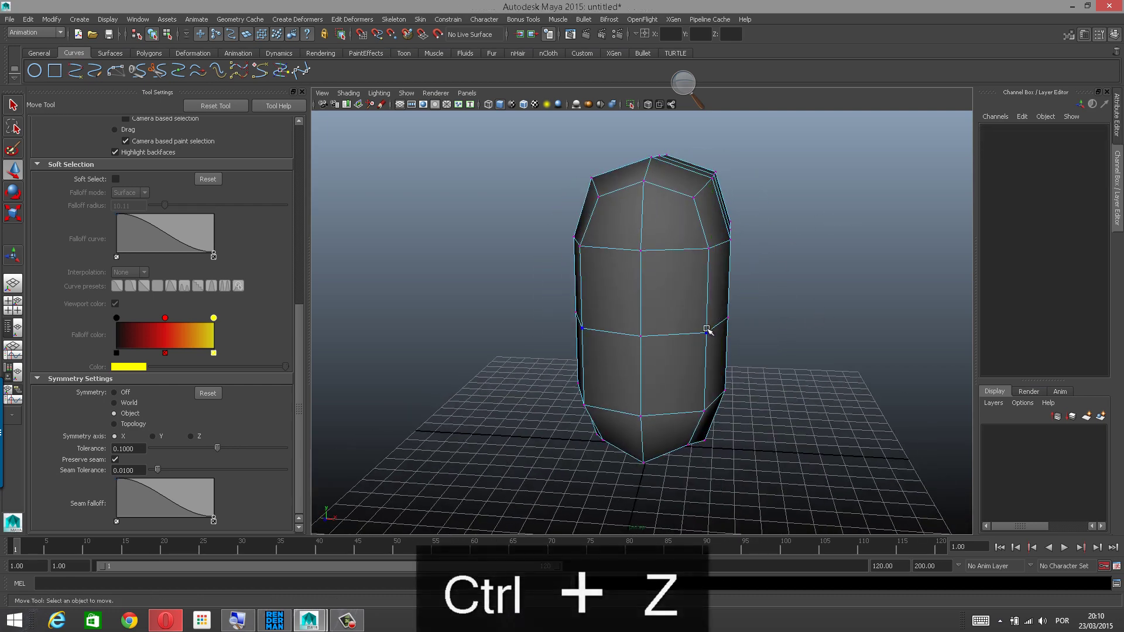
Try shifting the middle and bottom side vertices with symmetry active, undoing each move.
{"action": "left_click", "coordinate": [704, 335]}
{"action": "left_click_drag", "start_coordinate": [704, 335], "coordinate": [698, 338]}
{"action": "key", "text": "ctrl+z"}
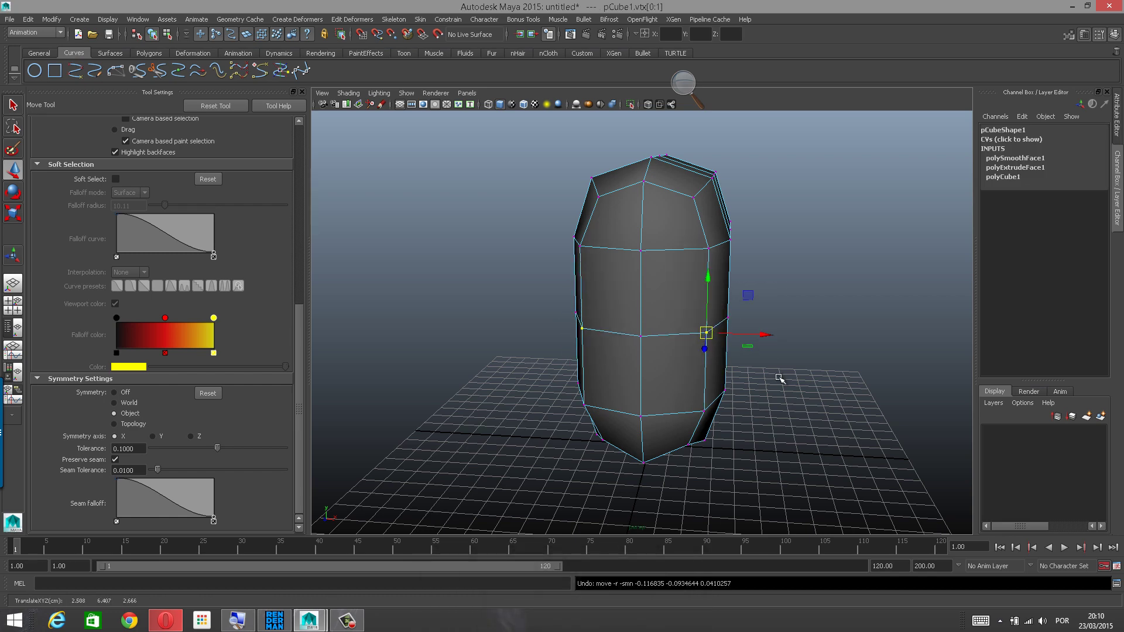
{"action": "left_click", "coordinate": [778, 379]}
{"action": "left_click", "coordinate": [689, 444]}
{"action": "mouse_move", "coordinate": [689, 445]}
{"action": "left_mouse_down"}
{"action": "mouse_move", "coordinate": [733, 461]}
{"action": "mouse_move", "coordinate": [697, 455]}
{"action": "left_mouse_up"}
{"action": "key", "text": "ctrl+z"}
Clear the vertex selection, redisplay the Move tool's settings, and set its symmetry to Object.
{"action": "left_click_drag", "start_coordinate": [753, 388], "coordinate": [568, 366], "text": "alt"}
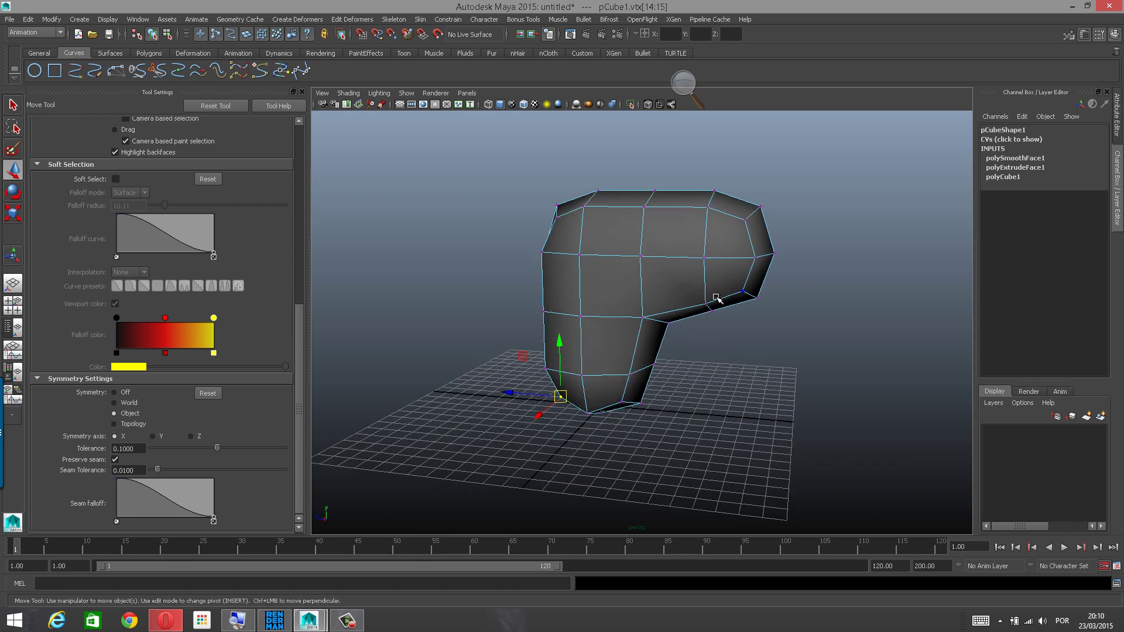
{"action": "left_click", "coordinate": [705, 305]}
{"action": "left_click_drag", "start_coordinate": [700, 351], "coordinate": [738, 346], "text": "alt"}
{"action": "left_click", "coordinate": [760, 360]}
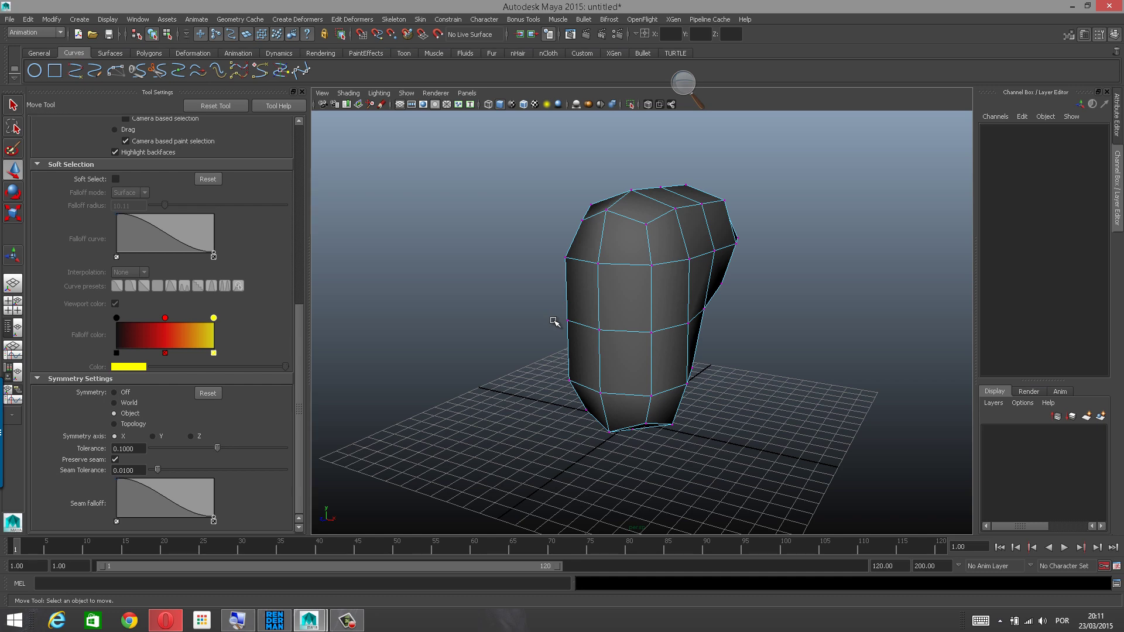
{"action": "key", "text": "w"}
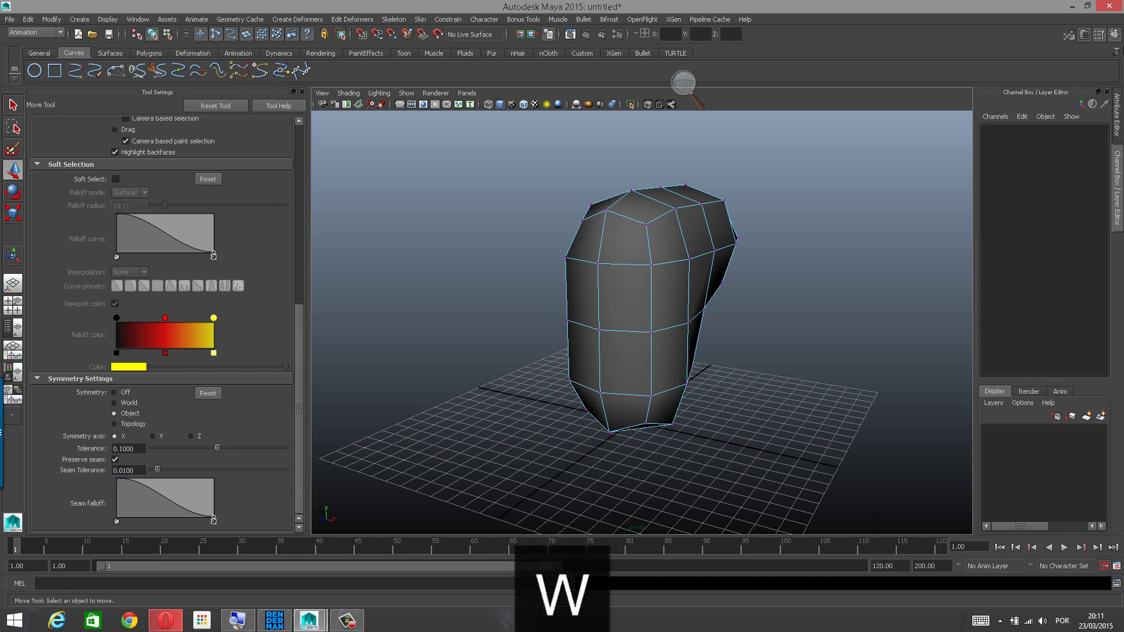
{"action": "left_click", "coordinate": [1099, 34]}
{"action": "left_click", "coordinate": [1100, 34]}
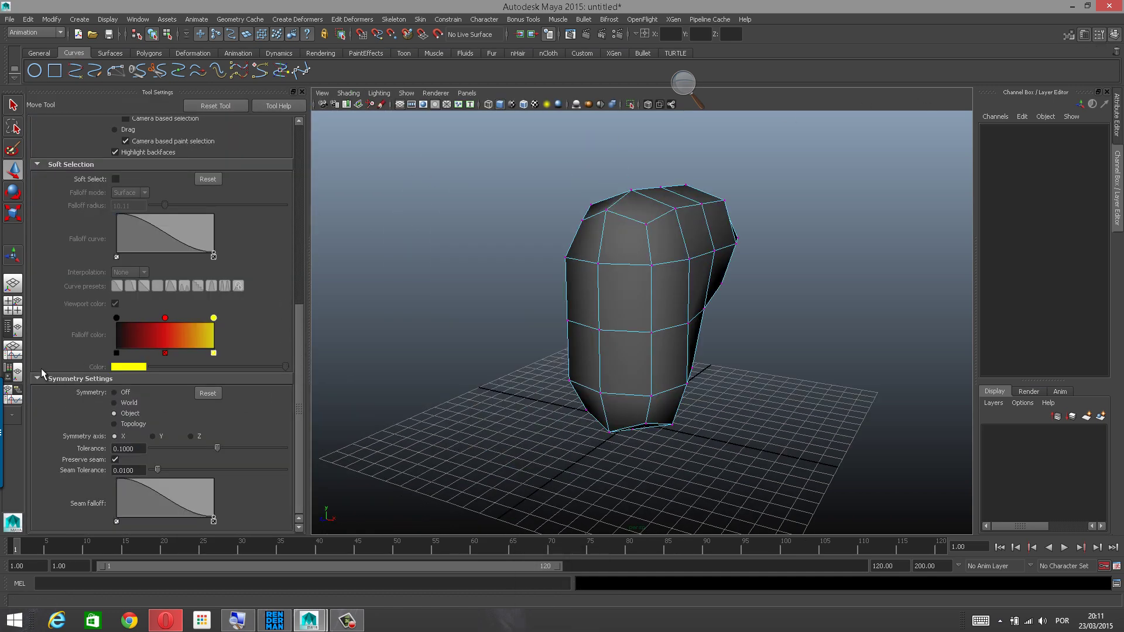
{"action": "left_click", "coordinate": [120, 412]}
Enter vertex selection on the model and select the mid-height front-corner vertex together with its mirrored counterpart.
{"action": "right_click", "coordinate": [669, 288]}
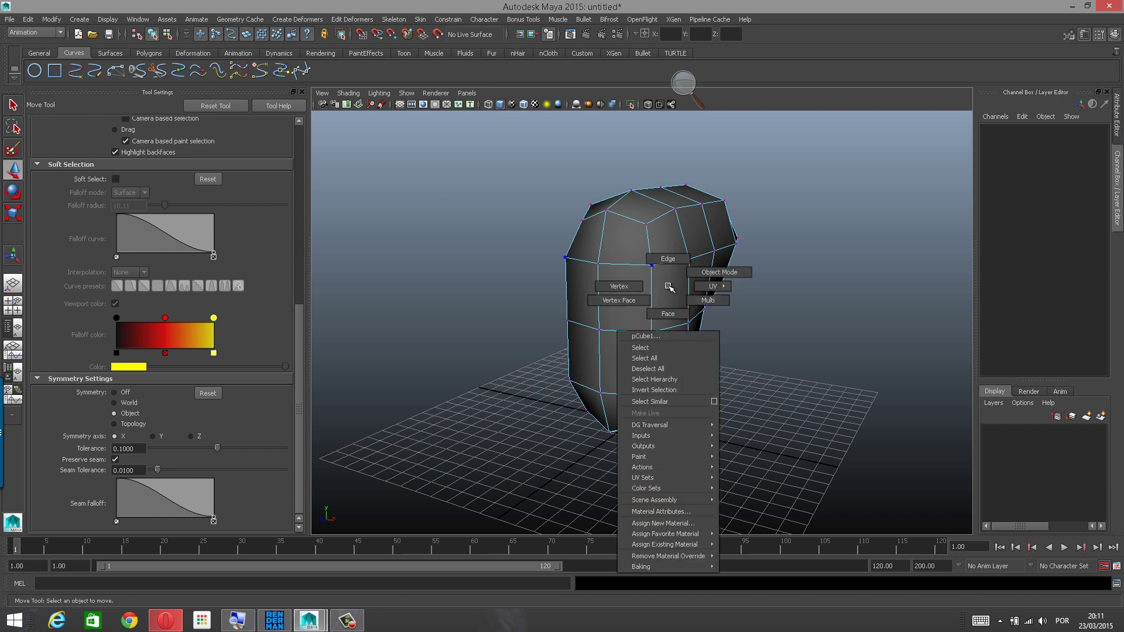
{"action": "right_click_drag", "start_coordinate": [669, 288], "coordinate": [619, 288]}
{"action": "left_click", "coordinate": [656, 327]}
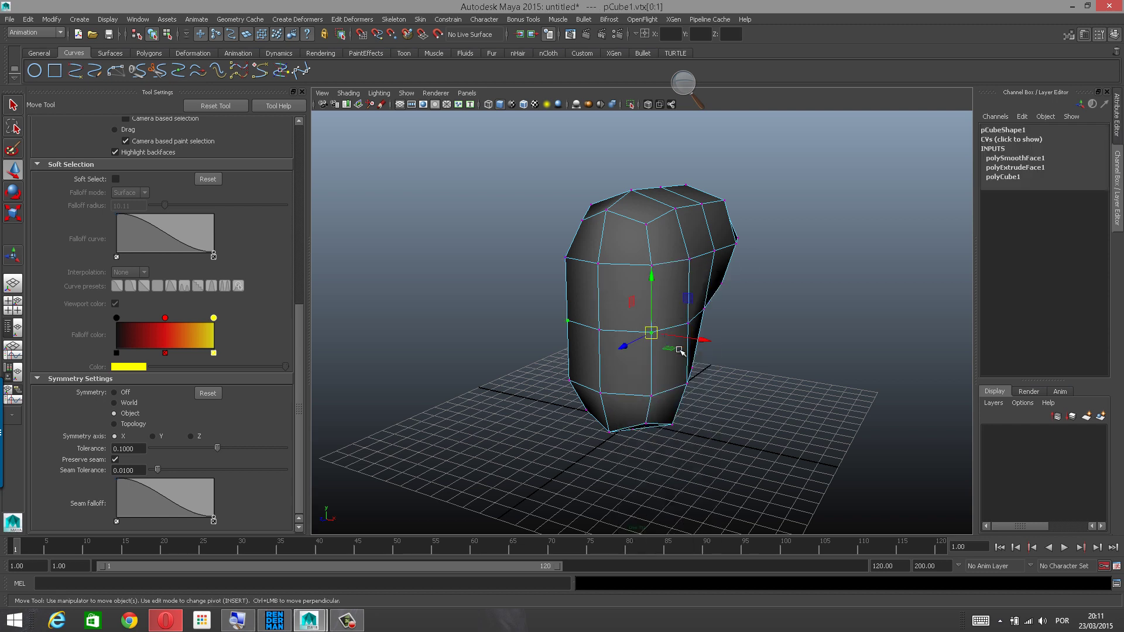
{"action": "left_click_drag", "start_coordinate": [571, 380], "coordinate": [609, 368], "text": "alt"}
{"action": "right_click_drag", "start_coordinate": [609, 368], "coordinate": [728, 344], "text": "alt"}
{"action": "middle_click_drag", "start_coordinate": [728, 344], "coordinate": [771, 285], "text": "alt"}
{"action": "right_click_drag", "start_coordinate": [772, 285], "coordinate": [726, 297], "text": "alt"}
{"action": "left_click_drag", "start_coordinate": [726, 298], "coordinate": [701, 335], "text": "alt"}
{"action": "right_click_drag", "start_coordinate": [701, 336], "coordinate": [673, 342], "text": "alt"}
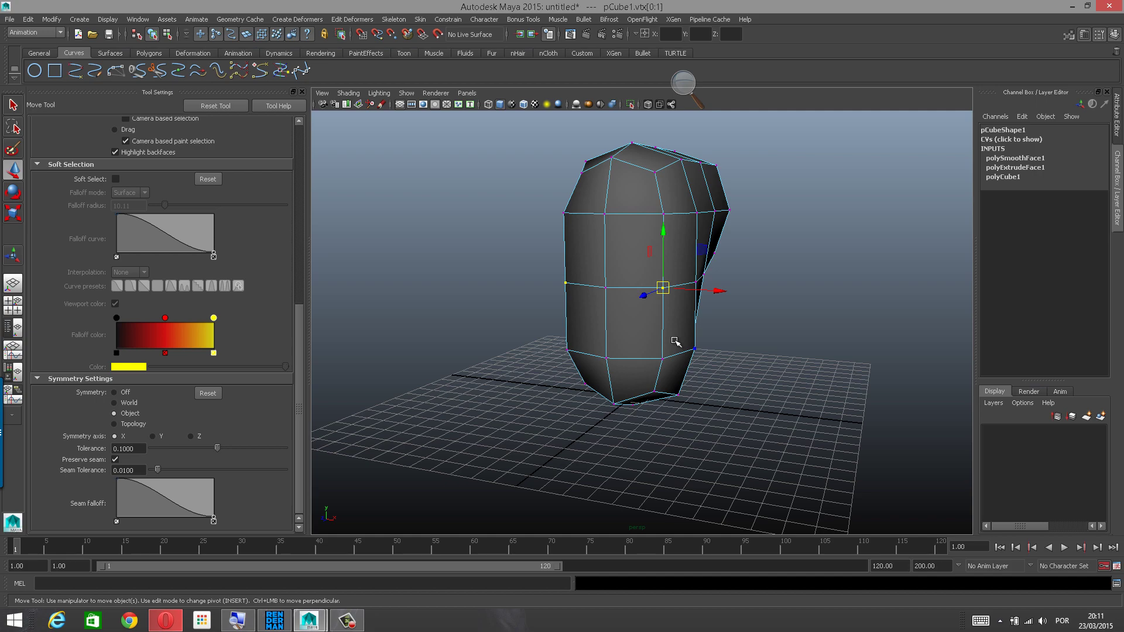
{"action": "left_click_drag", "start_coordinate": [704, 295], "coordinate": [522, 311], "text": "alt"}
{"action": "left_click_drag", "start_coordinate": [619, 320], "coordinate": [632, 290], "text": "alt"}
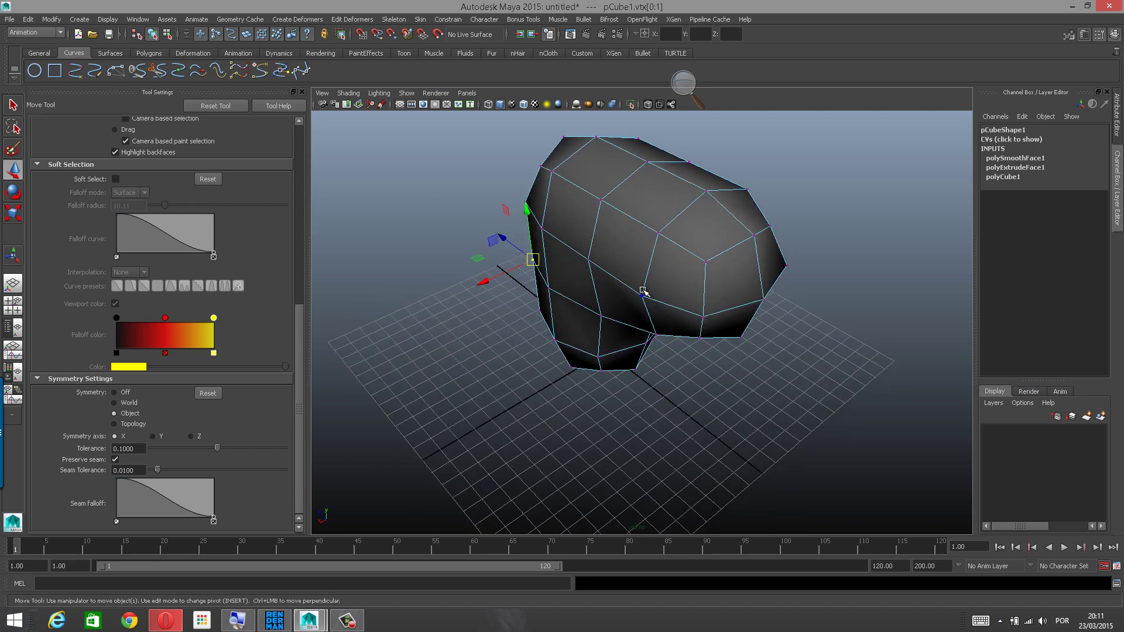
Try pulling the side vertex near the extruded arm's end outward with symmetry, select neighbouring vertices, and undo these changes.
{"action": "left_click", "coordinate": [643, 292]}
{"action": "left_click_drag", "start_coordinate": [700, 304], "coordinate": [859, 321], "text": "alt"}
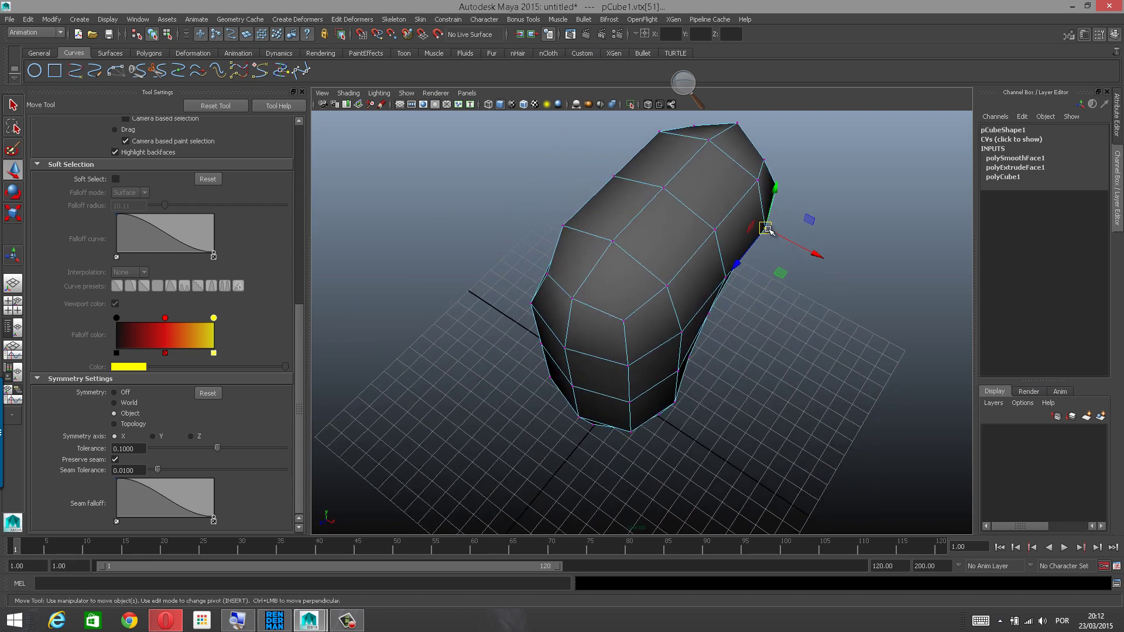
{"action": "left_click_drag", "start_coordinate": [768, 230], "coordinate": [817, 252]}
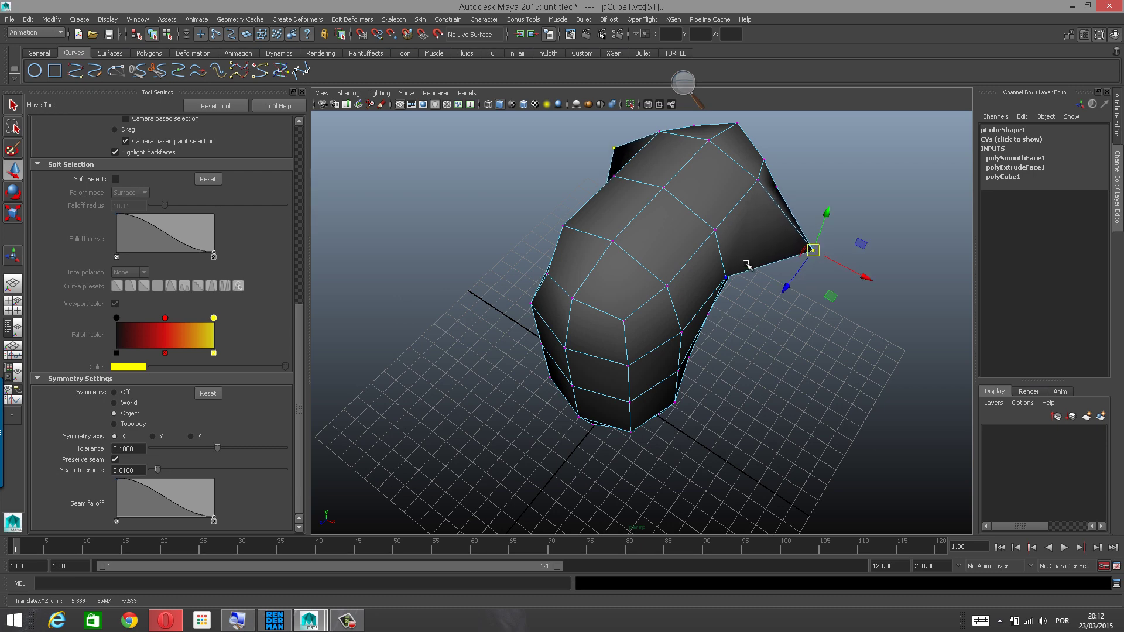
{"action": "left_click", "coordinate": [730, 276]}
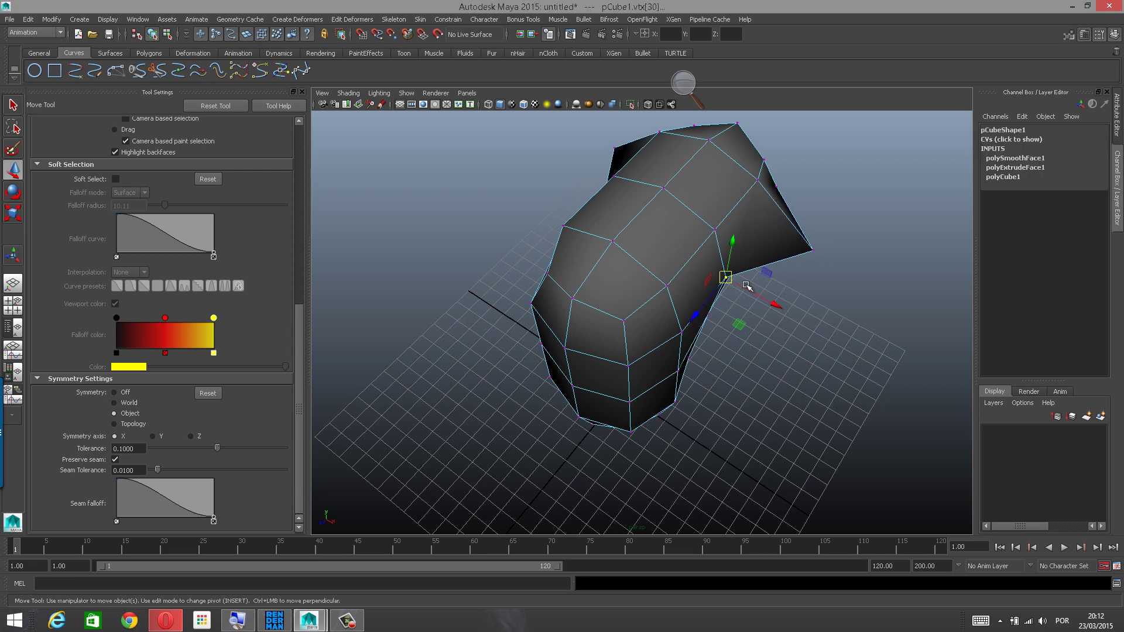
{"action": "left_click_drag", "start_coordinate": [746, 286], "coordinate": [583, 276], "text": "alt"}
{"action": "left_click", "coordinate": [666, 239]}
{"action": "left_click_drag", "start_coordinate": [625, 238], "coordinate": [691, 261], "text": "alt"}
{"action": "key", "text": "ctrl+z"}
{"action": "key", "text": "ctrl+z"}
{"action": "key", "text": "ctrl+z"}
{"action": "key", "text": "ctrl+z"}
{"action": "key", "text": "ctrl+z"}
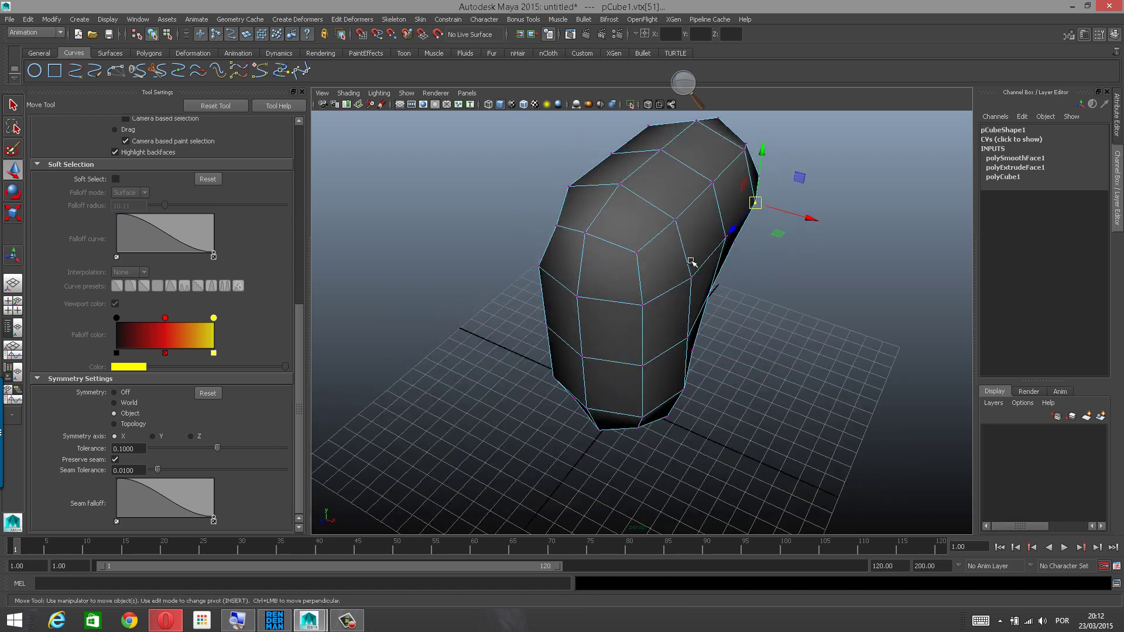
Examine the mirrored pair of vertices on the extruded arm from above and from the sides.
{"action": "left_click_drag", "start_coordinate": [763, 247], "coordinate": [723, 269], "text": "alt"}
{"action": "right_click_drag", "start_coordinate": [723, 269], "coordinate": [713, 274], "text": "alt"}
{"action": "left_click_drag", "start_coordinate": [686, 280], "coordinate": [695, 296], "text": "alt"}
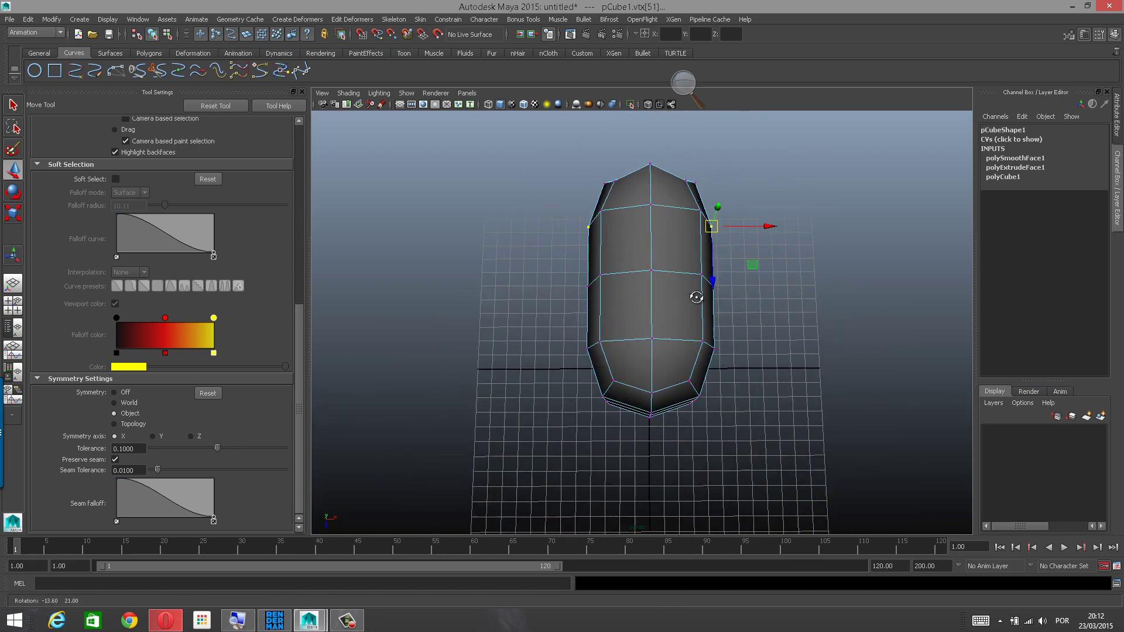
{"action": "left_click", "coordinate": [711, 242]}
{"action": "left_click_drag", "start_coordinate": [712, 243], "coordinate": [715, 248], "text": "alt"}
{"action": "right_click_drag", "start_coordinate": [680, 252], "coordinate": [695, 254], "text": "alt"}
{"action": "left_click_drag", "start_coordinate": [695, 254], "coordinate": [767, 202], "text": "alt"}
{"action": "left_click_drag", "start_coordinate": [693, 223], "coordinate": [731, 212], "text": "alt"}
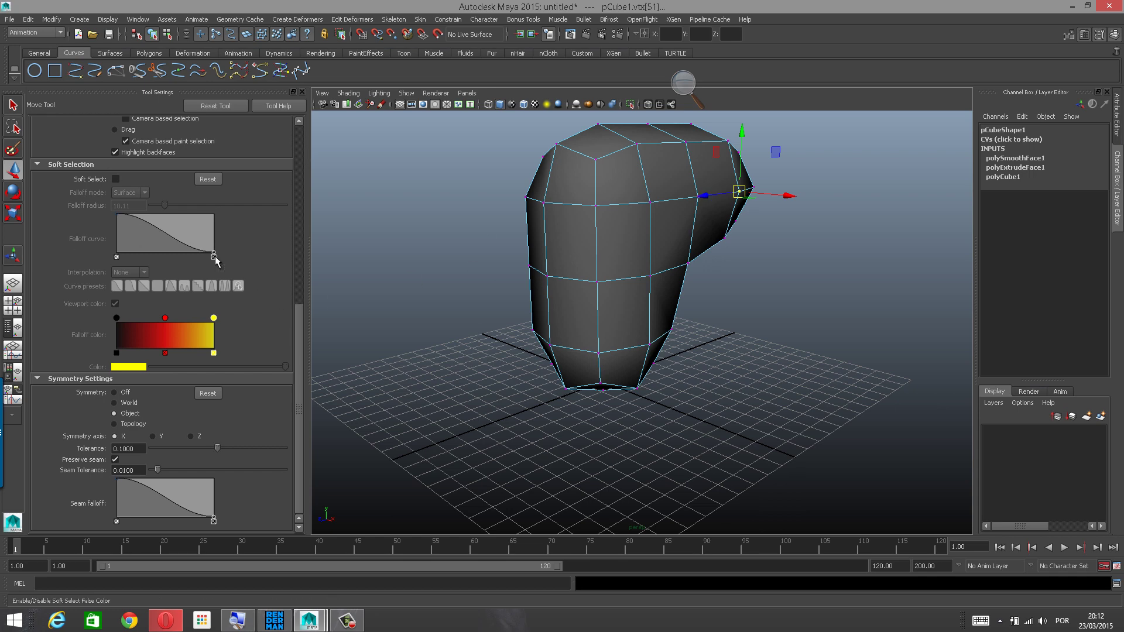
{"action": "left_click_drag", "start_coordinate": [728, 239], "coordinate": [627, 291], "text": "alt"}
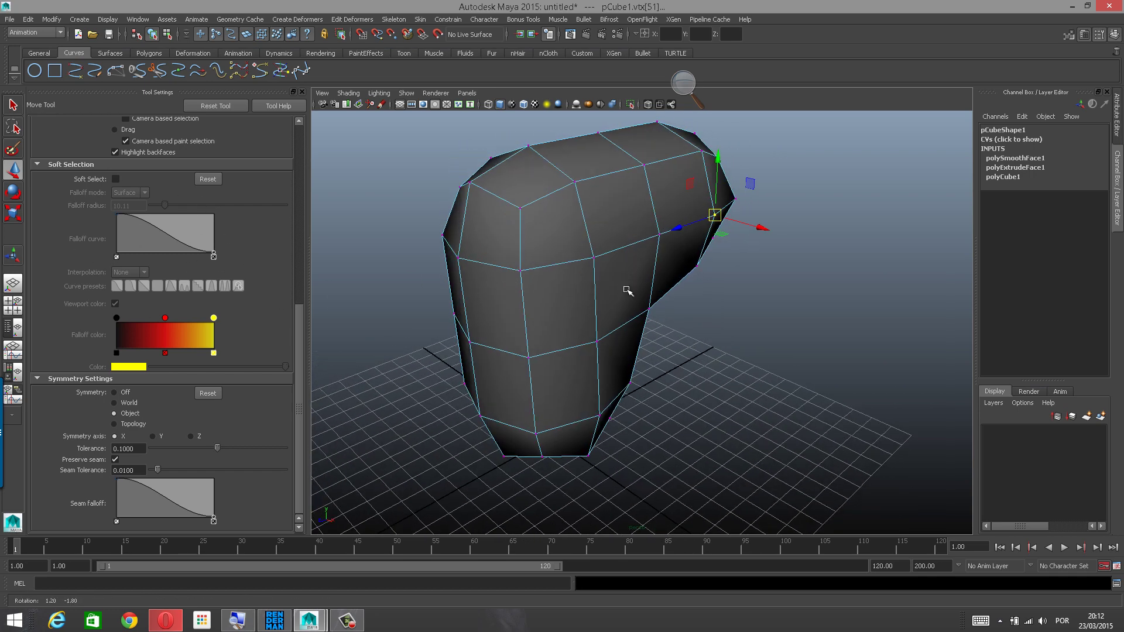
Enable soft selection with a falloff radius of 4.31 and return the cube model to object mode.
{"action": "key", "text": "b"}
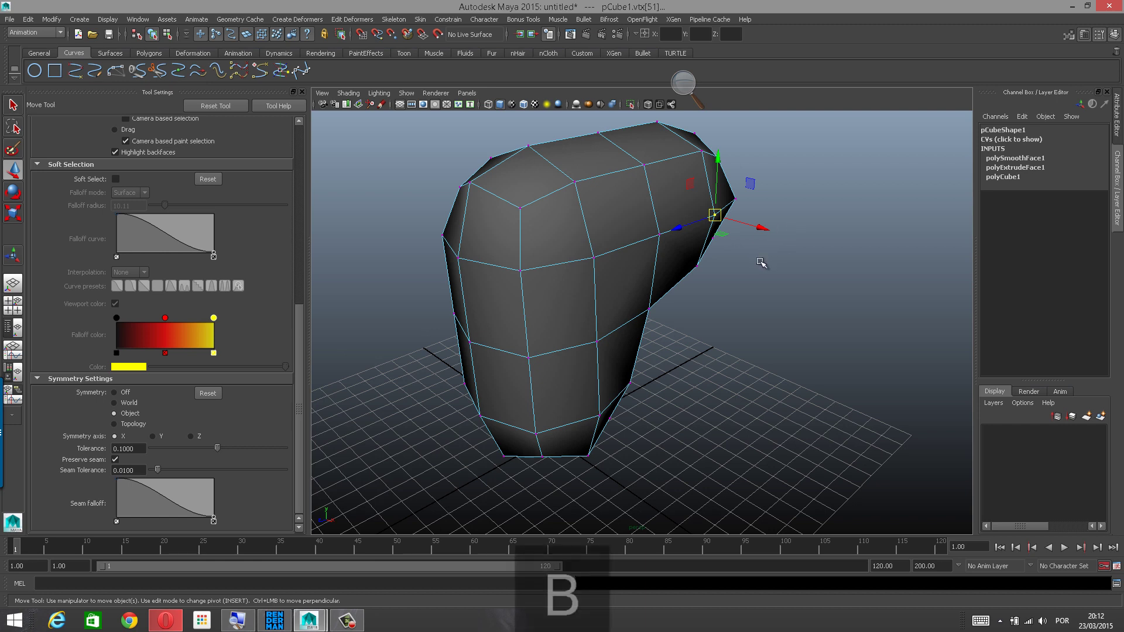
{"action": "left_click_drag", "start_coordinate": [761, 262], "coordinate": [626, 269]}
{"action": "left_click", "coordinate": [733, 302]}
{"action": "right_click_drag", "start_coordinate": [732, 303], "coordinate": [627, 311], "text": "alt"}
{"action": "middle_click_drag", "start_coordinate": [637, 302], "coordinate": [621, 265], "text": "alt"}
{"action": "right_click_drag", "start_coordinate": [622, 266], "coordinate": [607, 329]}
{"action": "right_click_drag", "start_coordinate": [691, 304], "coordinate": [615, 314], "text": "alt"}
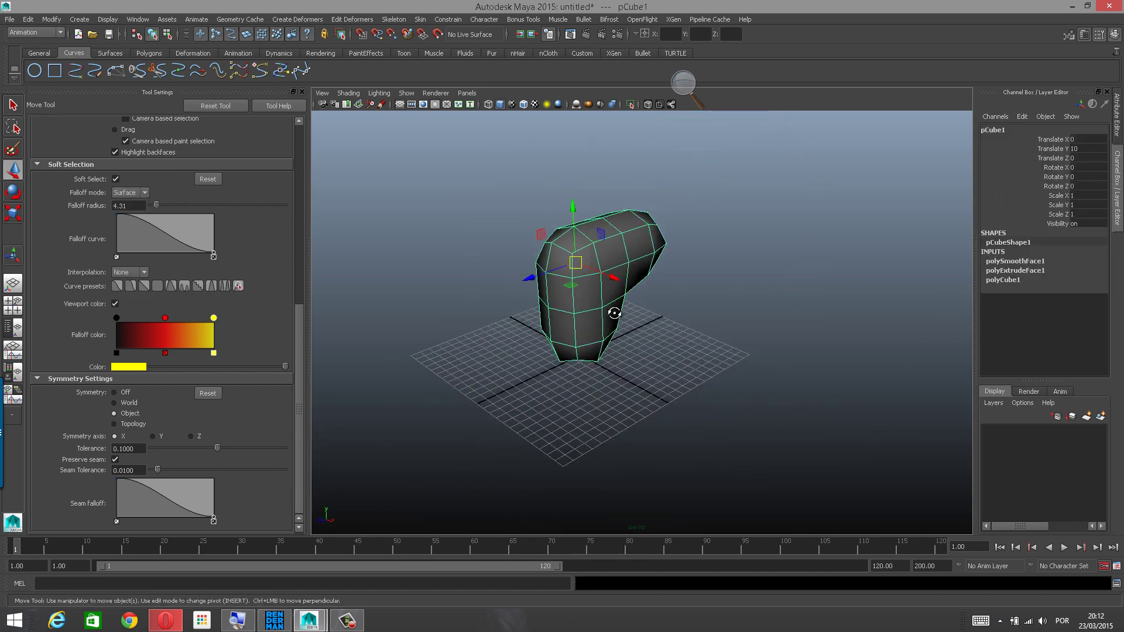
{"action": "left_click_drag", "start_coordinate": [615, 314], "coordinate": [659, 319], "text": "alt"}
Draw a polygon plane about 15.8 by 15.8 units on the grid beside the cube model.
{"action": "left_click", "coordinate": [702, 346]}
{"action": "right_click_drag", "start_coordinate": [713, 348], "coordinate": [678, 336], "text": "shift"}
{"action": "left_click_drag", "start_coordinate": [728, 371], "coordinate": [829, 364]}
{"action": "middle_click_drag", "start_coordinate": [714, 343], "coordinate": [643, 312], "text": "alt"}
{"action": "right_click_drag", "start_coordinate": [643, 312], "coordinate": [920, 289], "text": "alt"}
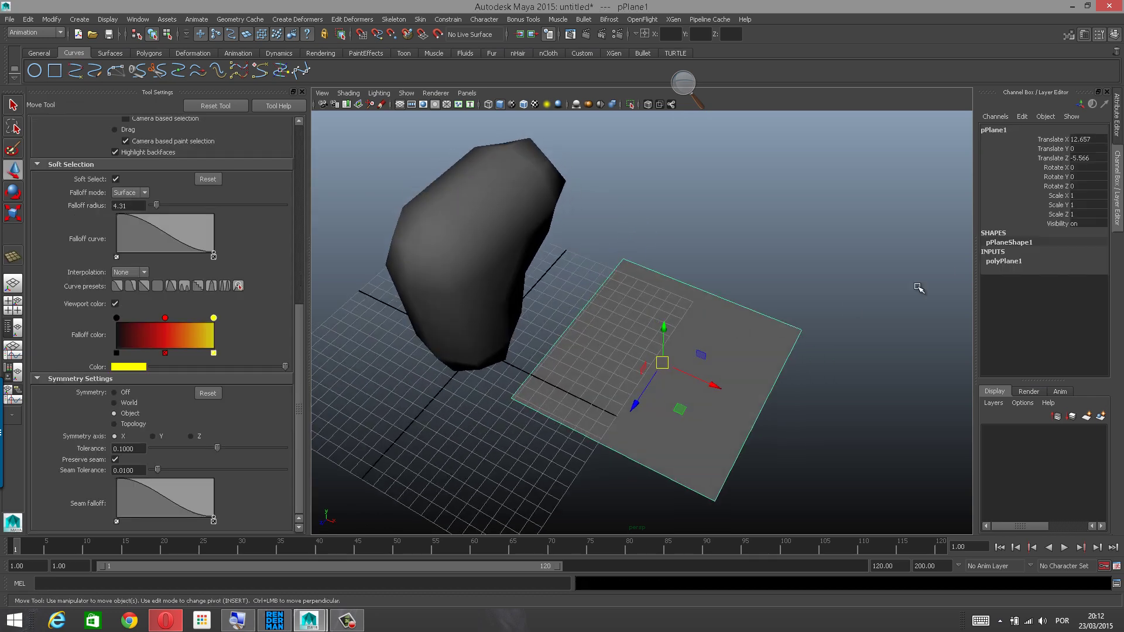
Set the plane's width and height subdivisions to 32.
{"action": "left_click", "coordinate": [1006, 263]}
{"action": "left_click_drag", "start_coordinate": [1043, 287], "coordinate": [1046, 298]}
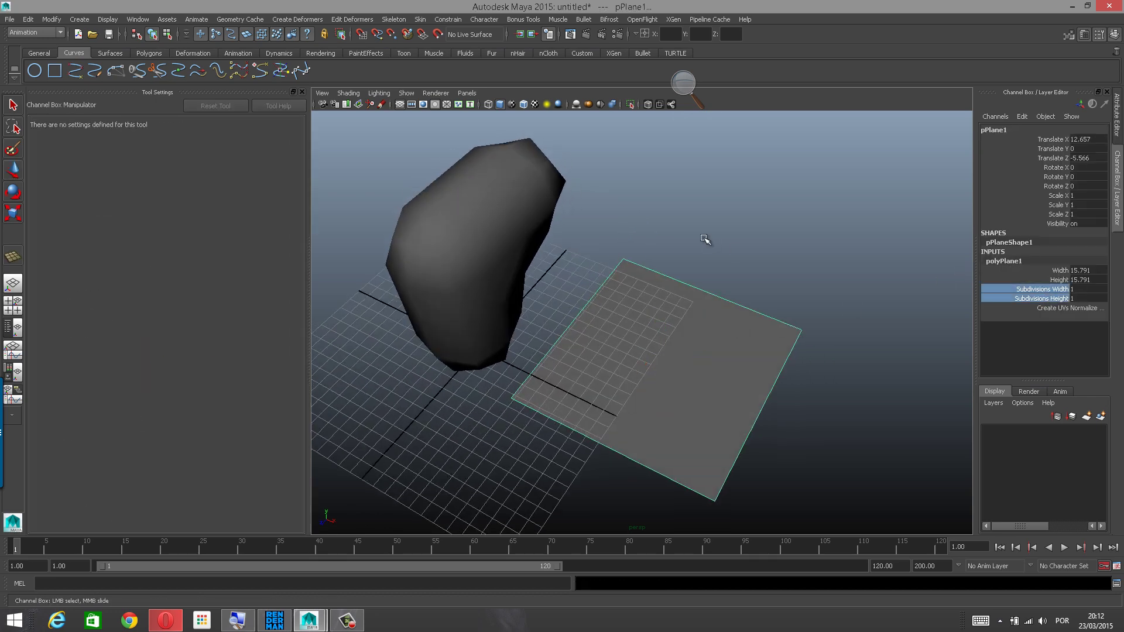
{"action": "middle_click_drag", "start_coordinate": [705, 239], "coordinate": [878, 232]}
Enter vertex selection on the plane and select an interior vertex with soft selection enabled.
{"action": "scroll", "coordinate": [788, 294], "scroll_direction": "up", "scroll_amount": 5}
{"action": "middle_click_drag", "start_coordinate": [799, 328], "coordinate": [736, 267], "text": "alt"}
{"action": "right_click_drag", "start_coordinate": [744, 297], "coordinate": [697, 296]}
{"action": "left_click_drag", "start_coordinate": [684, 273], "coordinate": [762, 303], "text": "alt"}
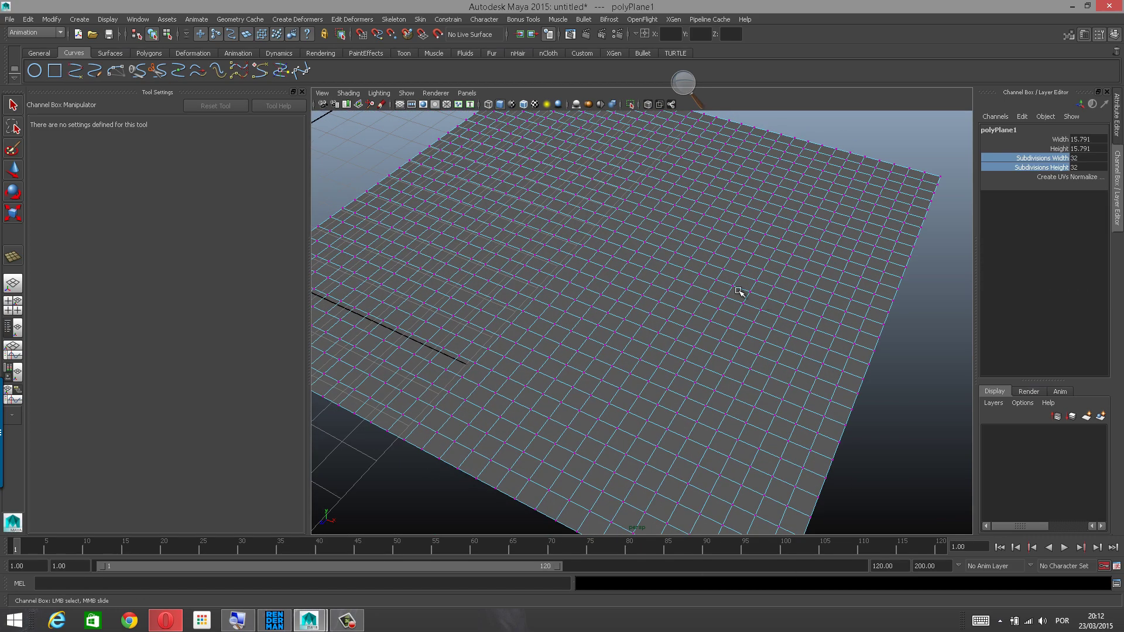
{"action": "key", "text": "b"}
{"action": "left_click", "coordinate": [744, 302]}
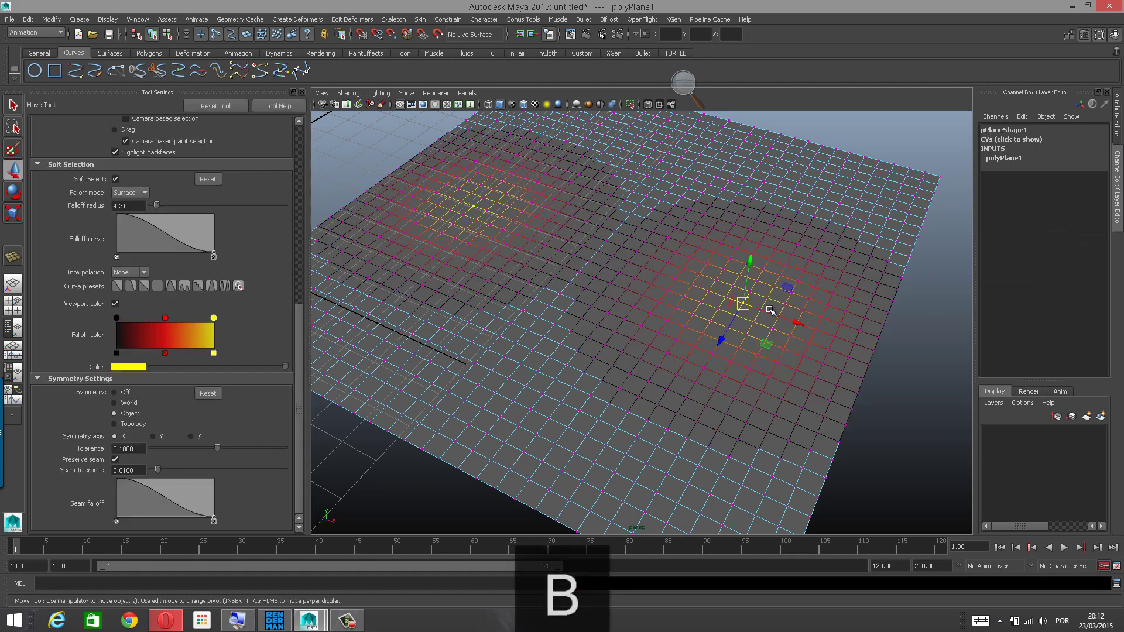
{"action": "scroll", "coordinate": [784, 309], "scroll_direction": "down", "scroll_amount": 1}
Turn off soft selection, pull the plane's mirrored vertex pair straight up into spikes, and undo the move.
{"action": "key", "text": "b"}
{"action": "left_click_drag", "start_coordinate": [786, 310], "coordinate": [692, 296], "text": "alt"}
{"action": "middle_click_drag", "start_coordinate": [693, 296], "coordinate": [673, 313], "text": "alt"}
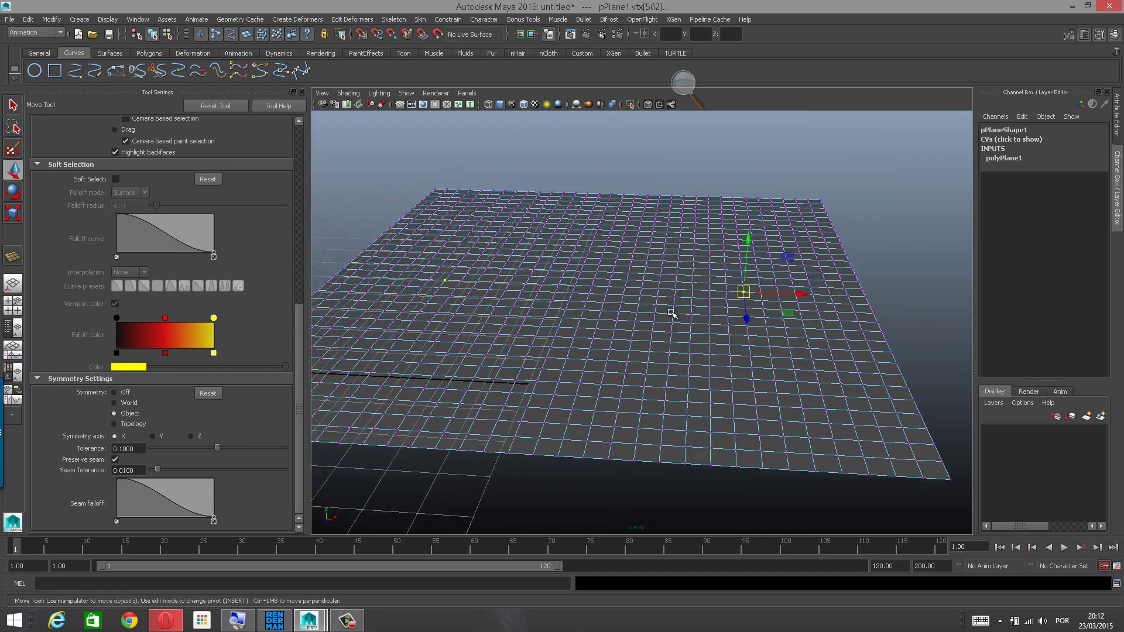
{"action": "left_click_drag", "start_coordinate": [673, 314], "coordinate": [723, 269], "text": "alt"}
{"action": "left_click_drag", "start_coordinate": [764, 233], "coordinate": [777, 94]}
{"action": "left_click_drag", "start_coordinate": [788, 248], "coordinate": [742, 256], "text": "alt"}
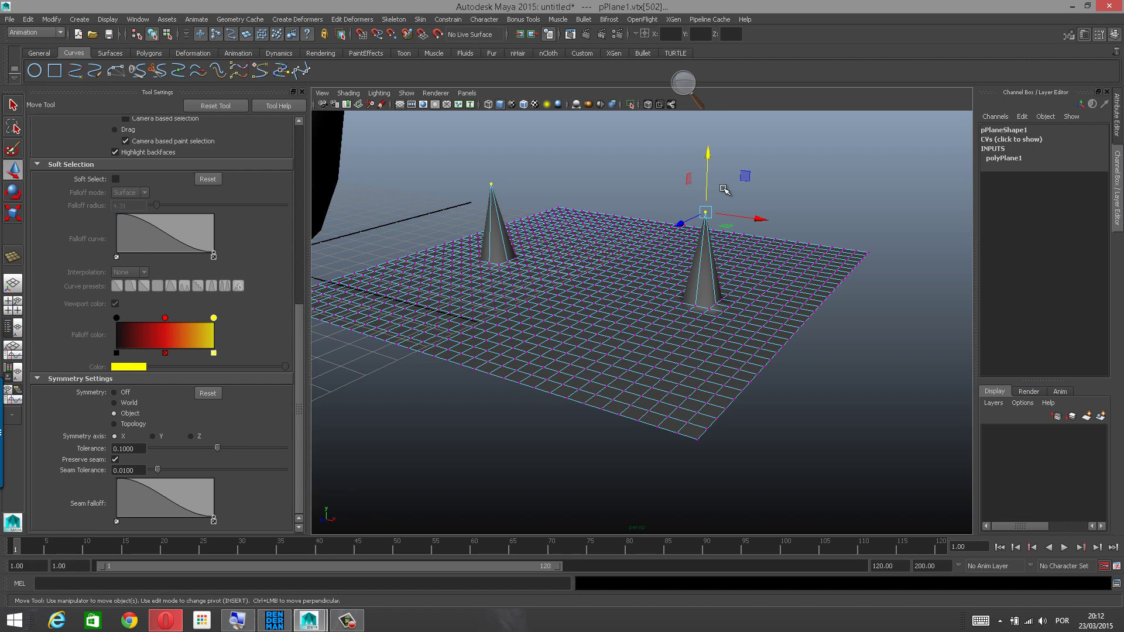
{"action": "left_click_drag", "start_coordinate": [710, 243], "coordinate": [743, 305], "text": "alt"}
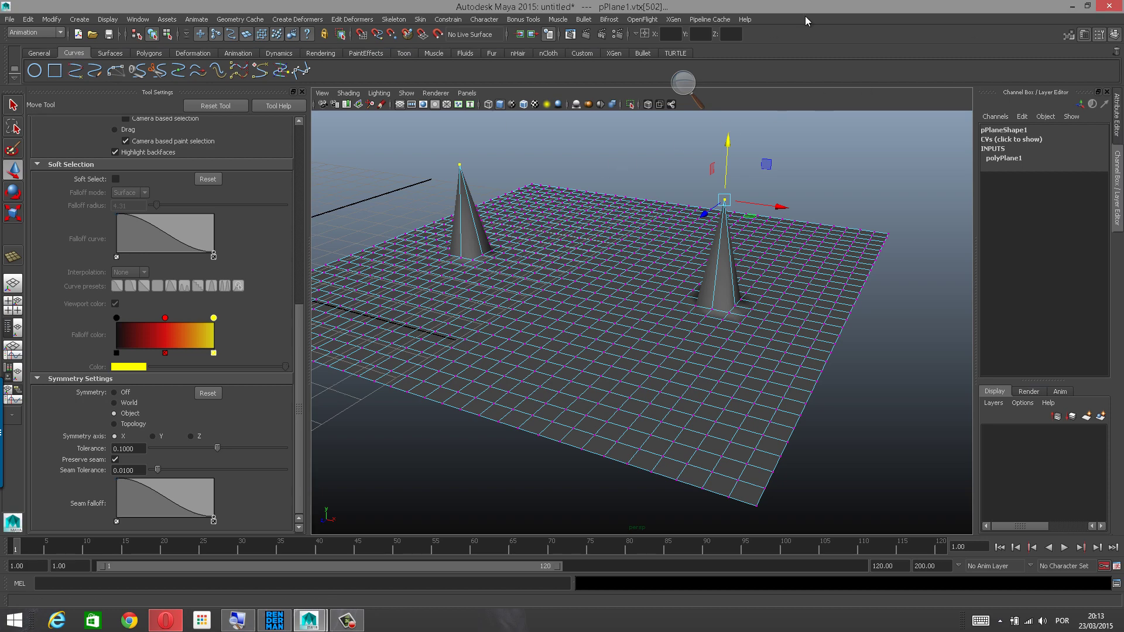
{"action": "key", "text": "ctrl+z"}
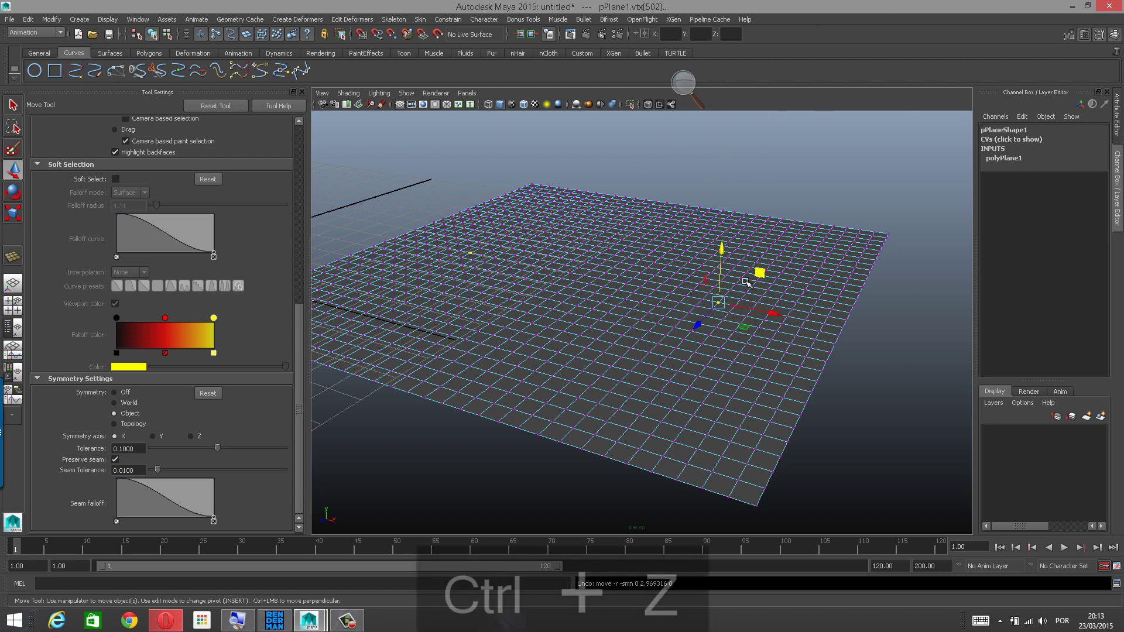
{"action": "left_click_drag", "start_coordinate": [747, 285], "coordinate": [732, 306], "text": "alt"}
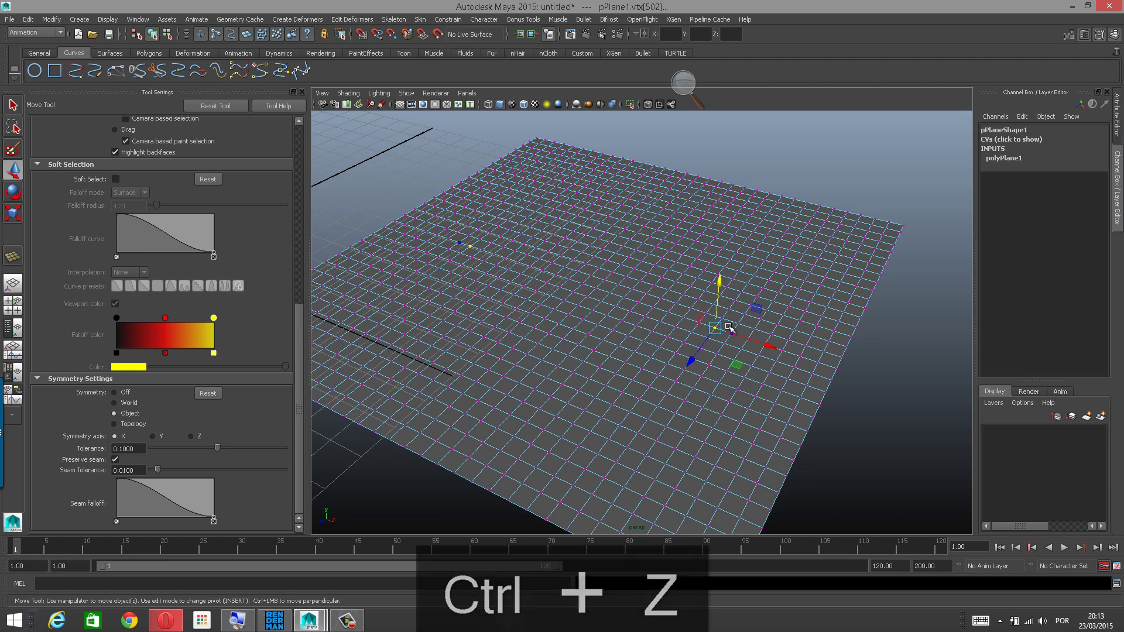
Enable soft selection with a falloff radius of about 3.93 and pull the mirrored vertex pair up into two rounded hills.
{"action": "key", "text": "b"}
{"action": "left_click_drag", "start_coordinate": [720, 331], "coordinate": [711, 368]}
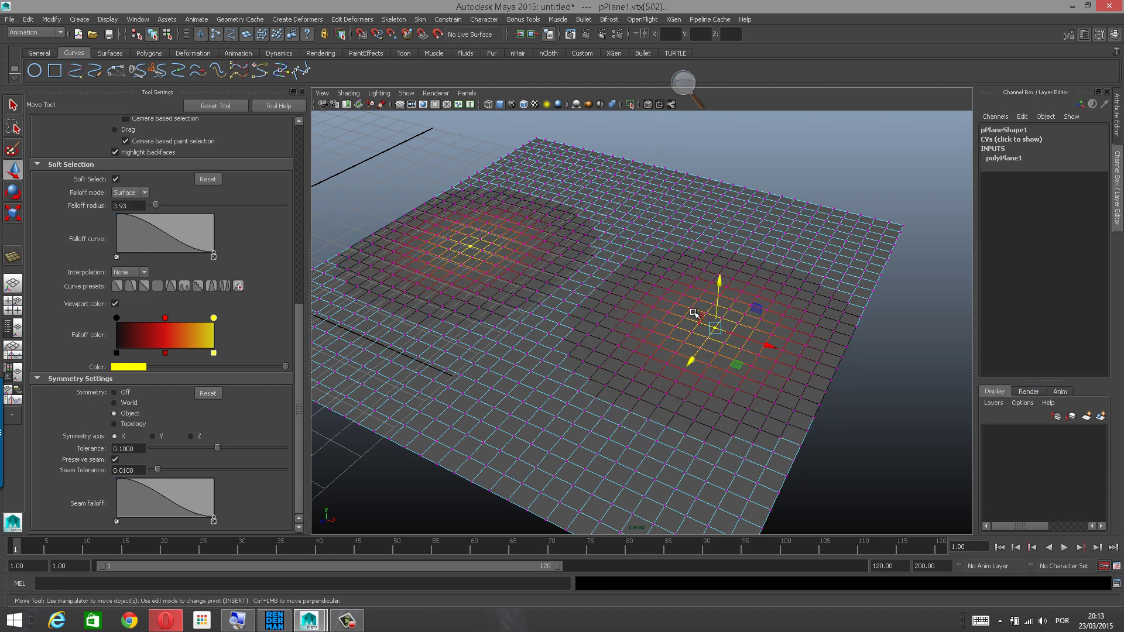
{"action": "left_click_drag", "start_coordinate": [693, 313], "coordinate": [619, 293], "text": "alt"}
{"action": "right_click_drag", "start_coordinate": [619, 293], "coordinate": [672, 294], "text": "alt"}
{"action": "middle_click_drag", "start_coordinate": [672, 294], "coordinate": [642, 293], "text": "alt"}
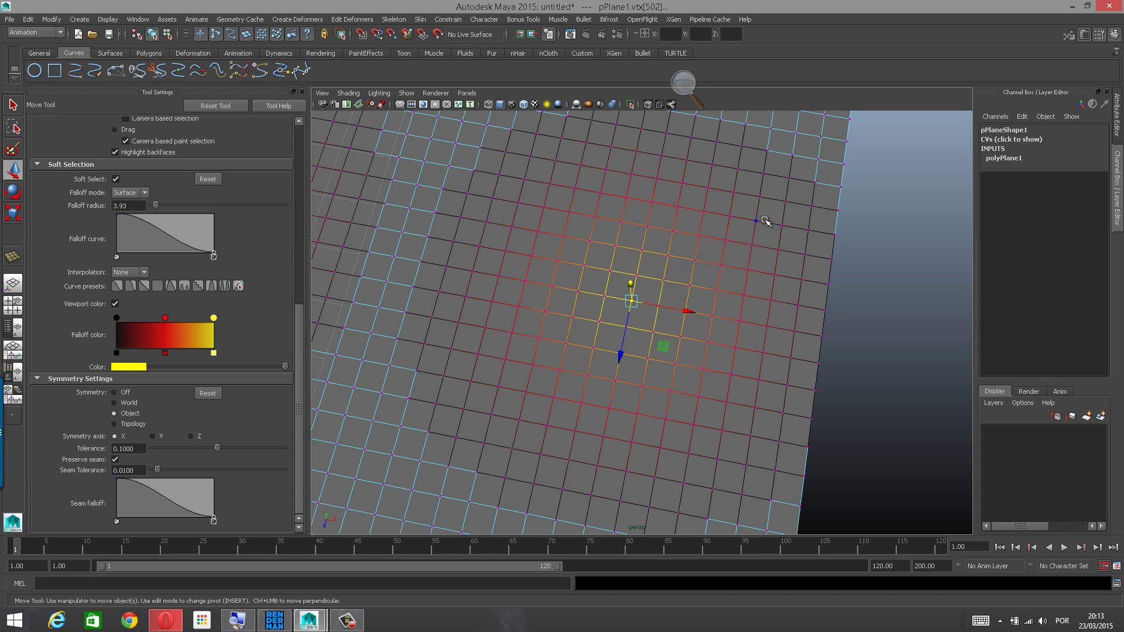
{"action": "left_click_drag", "start_coordinate": [694, 305], "coordinate": [667, 258], "text": "alt"}
{"action": "scroll", "coordinate": [626, 245], "scroll_direction": "down", "scroll_amount": 3}
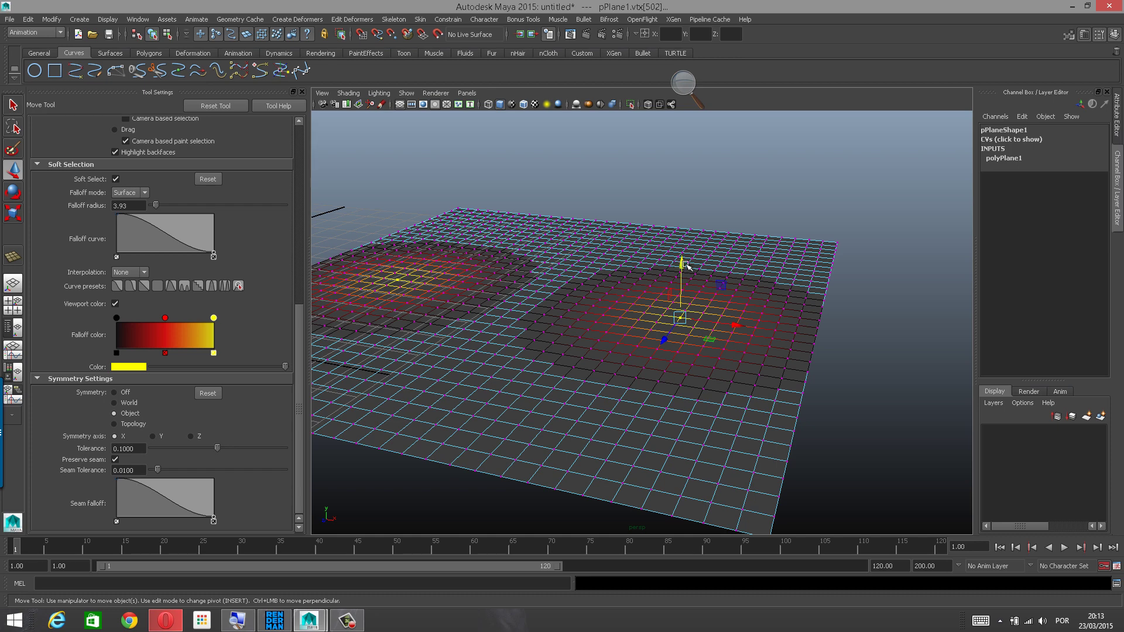
{"action": "left_click_drag", "start_coordinate": [684, 265], "coordinate": [688, 149]}
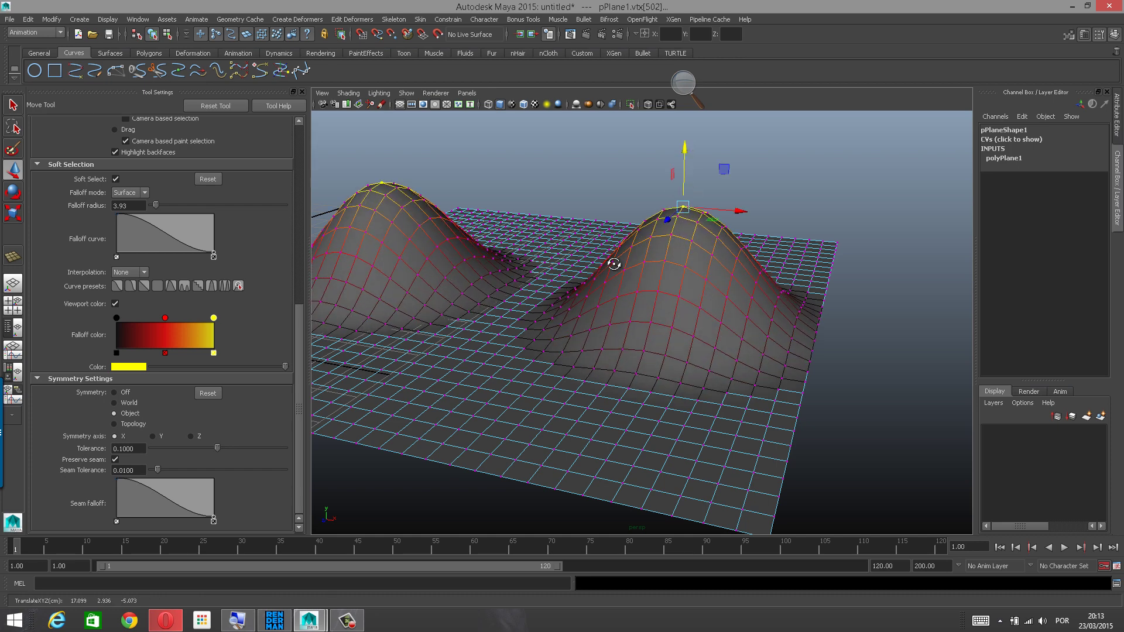
Select a vertex near the plane's far edge and raise its mirrored pair into two lower hills behind the first ones.
{"action": "left_click_drag", "start_coordinate": [615, 265], "coordinate": [629, 266], "text": "alt"}
{"action": "left_click", "coordinate": [632, 250]}
{"action": "left_click", "coordinate": [637, 249]}
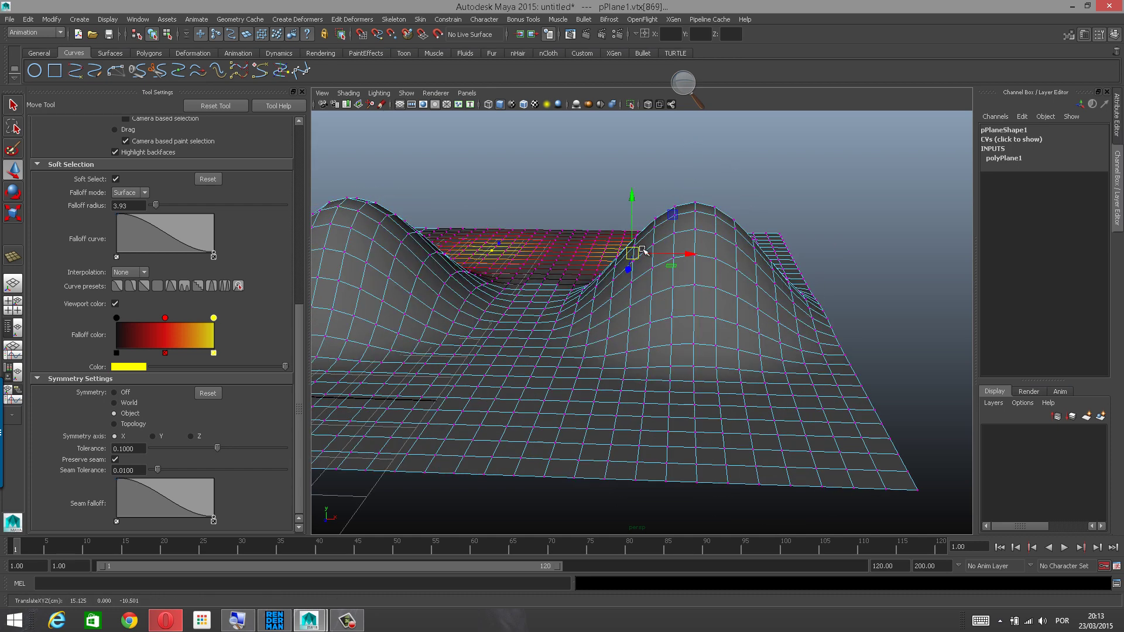
{"action": "left_click_drag", "start_coordinate": [704, 250], "coordinate": [760, 253], "text": "alt"}
{"action": "left_click", "coordinate": [748, 252]}
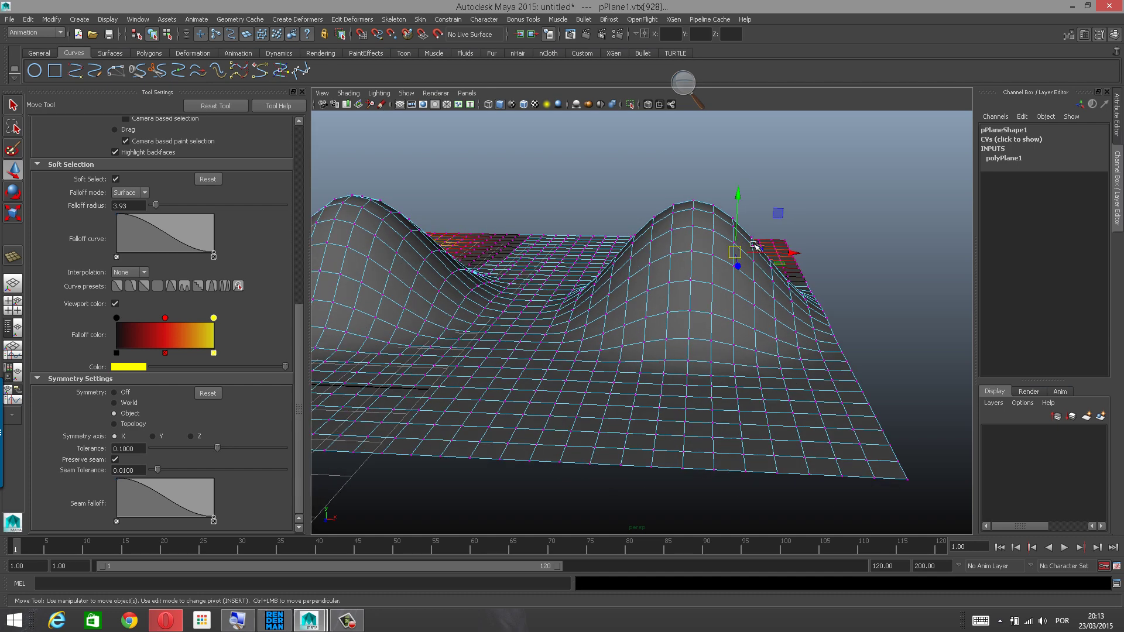
{"action": "left_click", "coordinate": [751, 244]}
{"action": "left_click_drag", "start_coordinate": [836, 231], "coordinate": [857, 275], "text": "alt"}
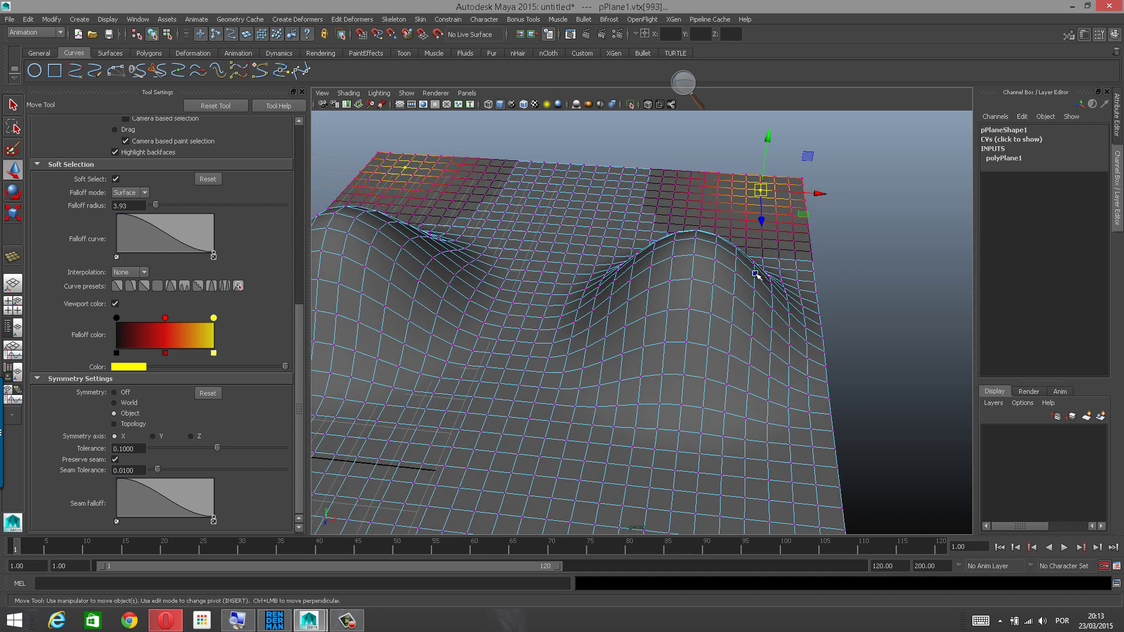
{"action": "left_click", "coordinate": [755, 273]}
{"action": "left_click_drag", "start_coordinate": [758, 274], "coordinate": [791, 238]}
{"action": "left_click_drag", "start_coordinate": [715, 254], "coordinate": [657, 194], "text": "alt"}
{"action": "left_click", "coordinate": [663, 220]}
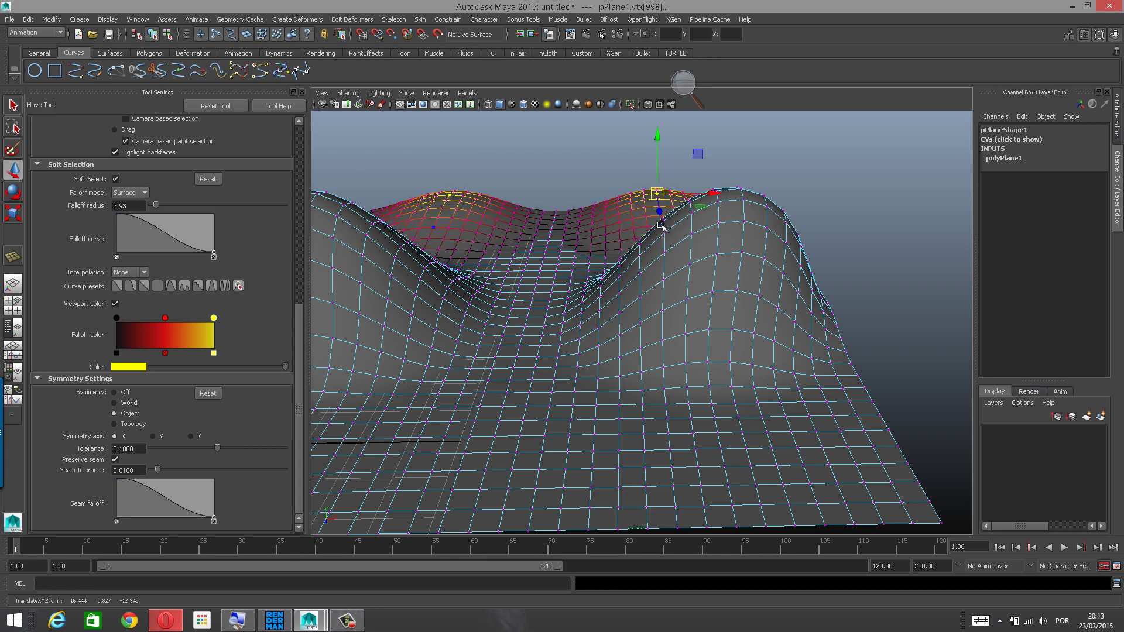
Widen and steepen the front pair of hills by moving further vertices with soft selection, and clear the selection.
{"action": "left_click", "coordinate": [667, 233]}
{"action": "left_click_drag", "start_coordinate": [667, 233], "coordinate": [631, 174], "text": "alt"}
{"action": "left_click", "coordinate": [696, 241]}
{"action": "right_click_drag", "start_coordinate": [627, 235], "coordinate": [585, 257], "text": "alt"}
{"action": "left_click_drag", "start_coordinate": [584, 256], "coordinate": [588, 264], "text": "alt"}
{"action": "right_click_drag", "start_coordinate": [587, 265], "coordinate": [650, 289], "text": "alt"}
{"action": "left_click", "coordinate": [601, 245]}
{"action": "left_click_drag", "start_coordinate": [600, 244], "coordinate": [593, 249], "text": "alt"}
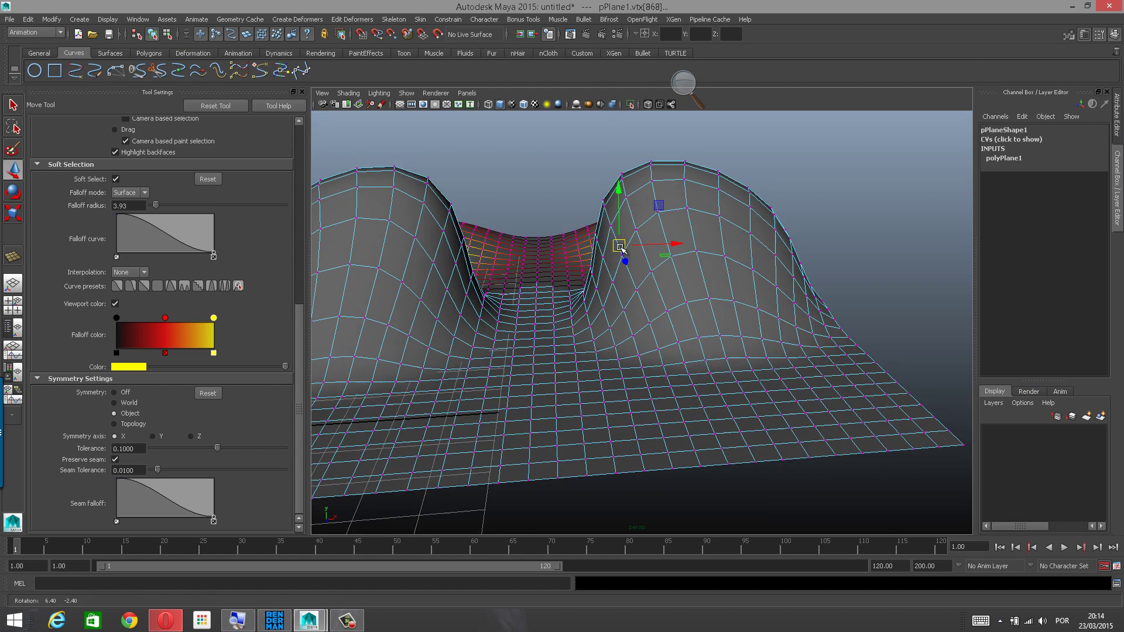
{"action": "right_click_drag", "start_coordinate": [639, 258], "coordinate": [598, 249], "text": "alt"}
{"action": "left_click_drag", "start_coordinate": [626, 252], "coordinate": [600, 253], "text": "alt"}
{"action": "left_click", "coordinate": [812, 299]}
{"action": "left_click_drag", "start_coordinate": [817, 306], "coordinate": [799, 321], "text": "alt"}
{"action": "right_click_drag", "start_coordinate": [641, 319], "coordinate": [656, 323], "text": "alt"}
{"action": "left_click_drag", "start_coordinate": [657, 324], "coordinate": [700, 306], "text": "alt"}
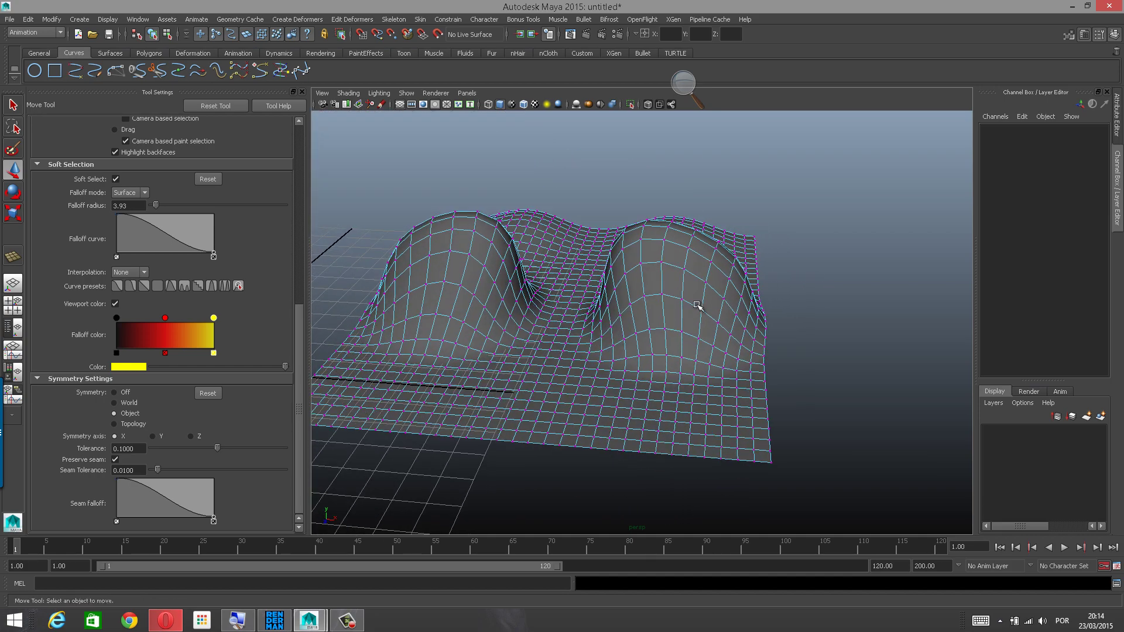
Undo all the hill edits until the plane is flat again.
{"action": "key", "text": "ctrl+z"}
{"action": "key", "text": "ctrl+z"}
{"action": "key", "text": "ctrl+z"}
{"action": "key", "text": "ctrl+z"}
{"action": "key", "text": "ctrl+z"}
{"action": "key", "text": "ctrl+z"}
{"action": "key", "text": "ctrl+z"}
{"action": "key", "text": "ctrl+z"}
{"action": "key", "text": "ctrl+z"}
{"action": "key", "text": "ctrl+z"}
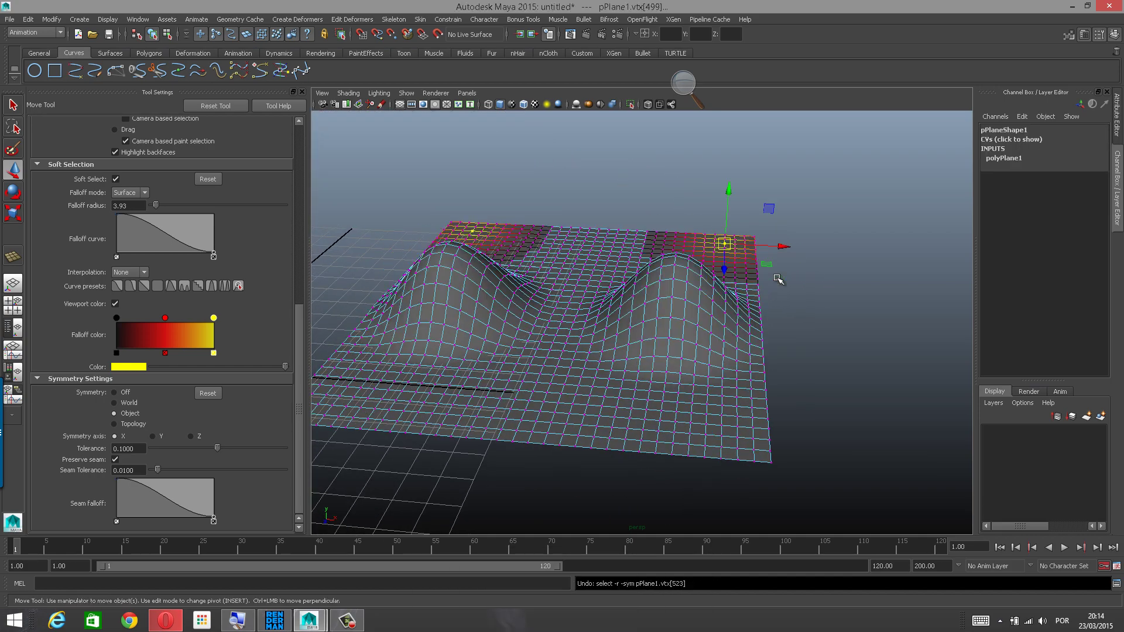
{"action": "key", "text": "w"}
{"action": "left_click_drag", "start_coordinate": [668, 309], "coordinate": [557, 285]}
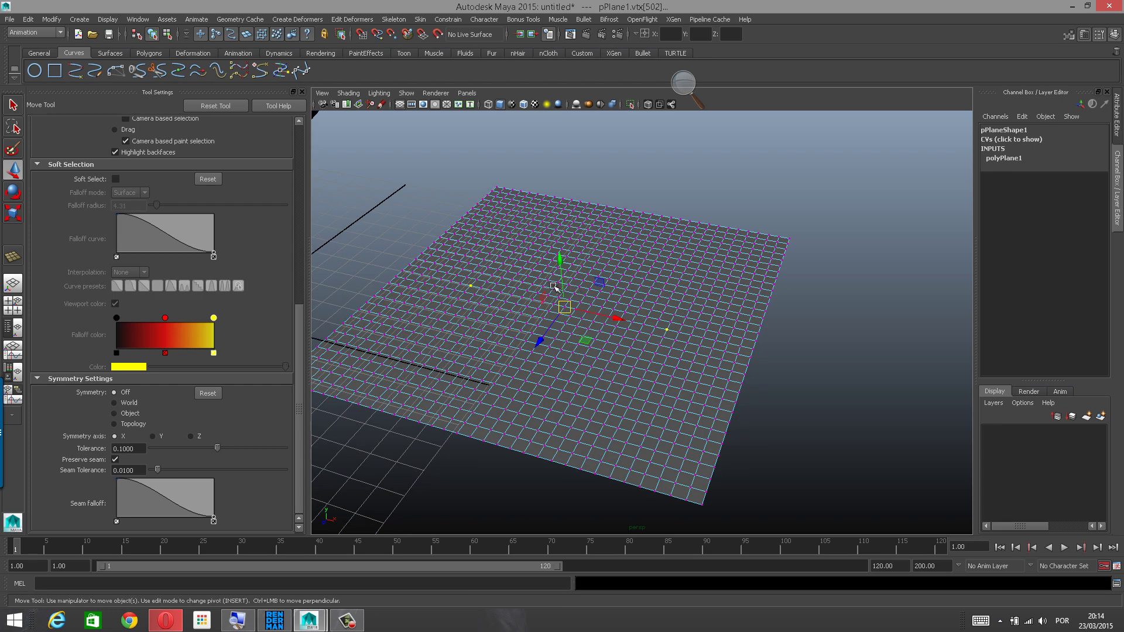
Soft-select a vertex near the middle of the plane with a falloff radius of about 8.01, and magnify the screen.
{"action": "middle_click_drag", "start_coordinate": [560, 285], "coordinate": [603, 291], "text": "alt"}
{"action": "key", "text": "b"}
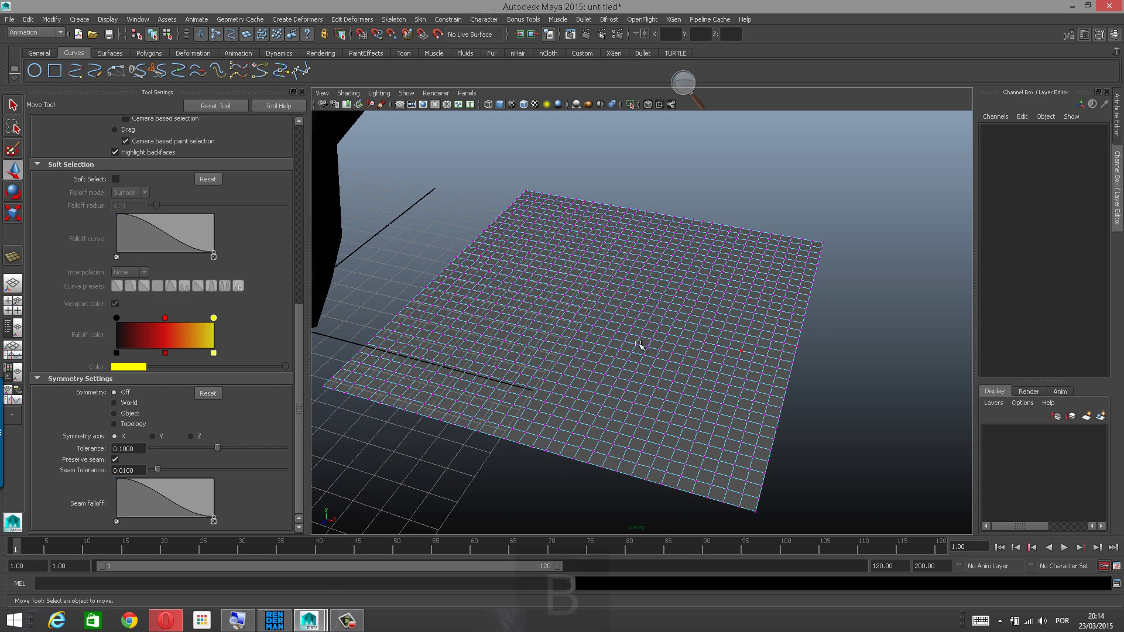
{"action": "left_click_drag", "start_coordinate": [644, 344], "coordinate": [655, 371], "text": "alt"}
{"action": "right_click_drag", "start_coordinate": [655, 372], "coordinate": [741, 331], "text": "alt"}
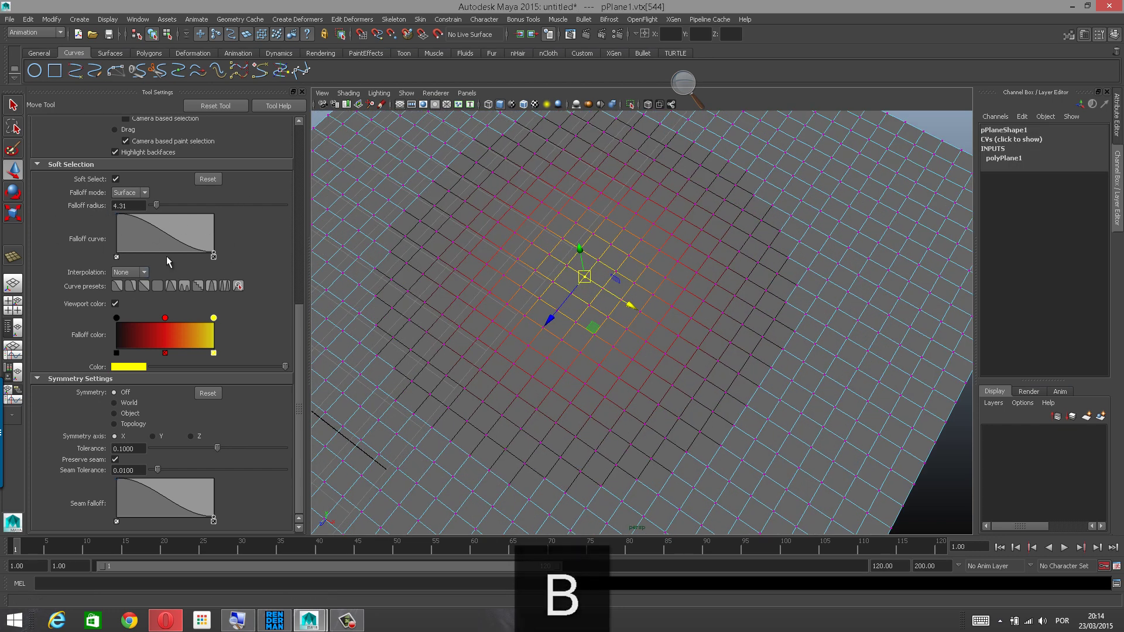
{"action": "left_click_drag", "start_coordinate": [678, 254], "coordinate": [804, 241]}
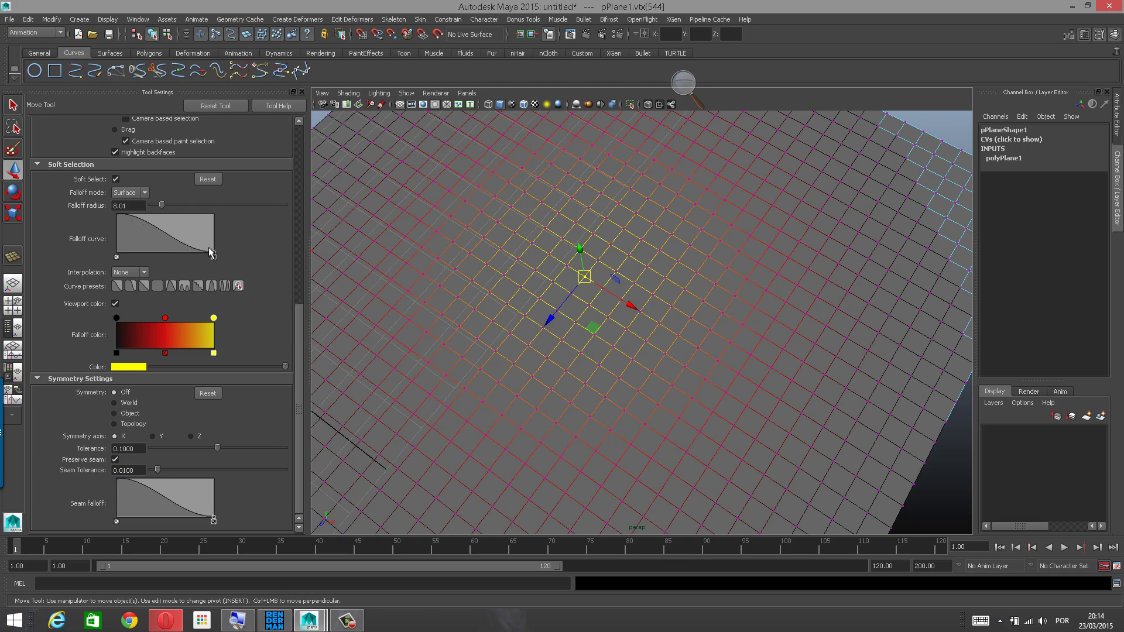
{"action": "left_click", "coordinate": [683, 87]}
{"action": "left_click", "coordinate": [697, 93]}
{"action": "left_click", "coordinate": [696, 93]}
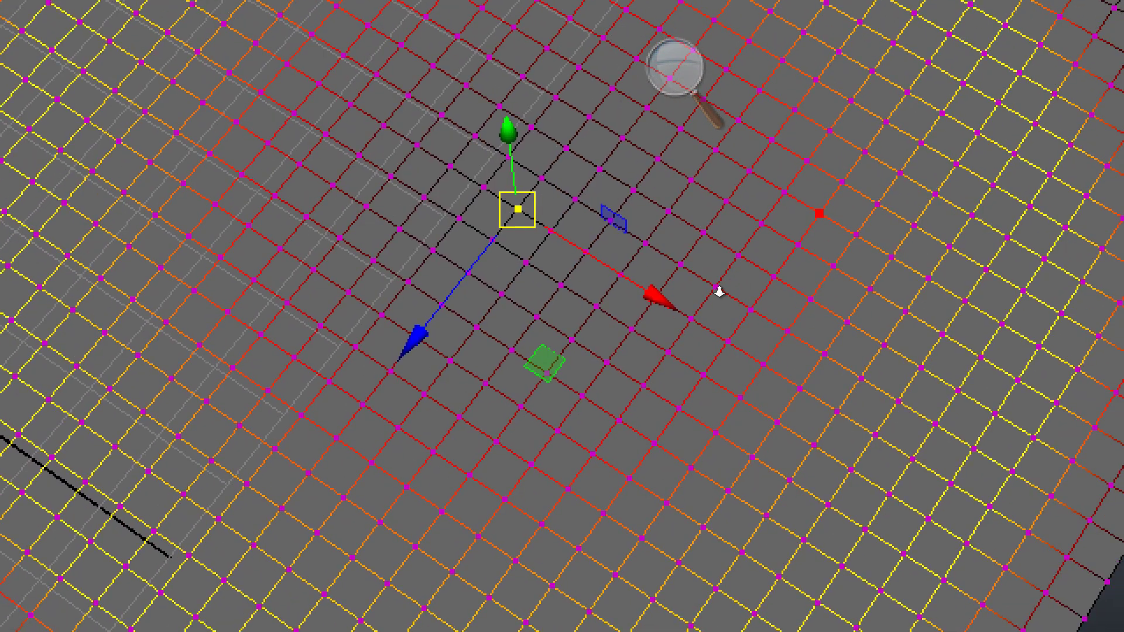
Lift the plane into a ring-shaped crater using the falloff curve that peaks near the middle vertex's outer range, and return to object mode.
{"action": "left_click_drag", "start_coordinate": [718, 291], "coordinate": [562, 281], "text": "alt"}
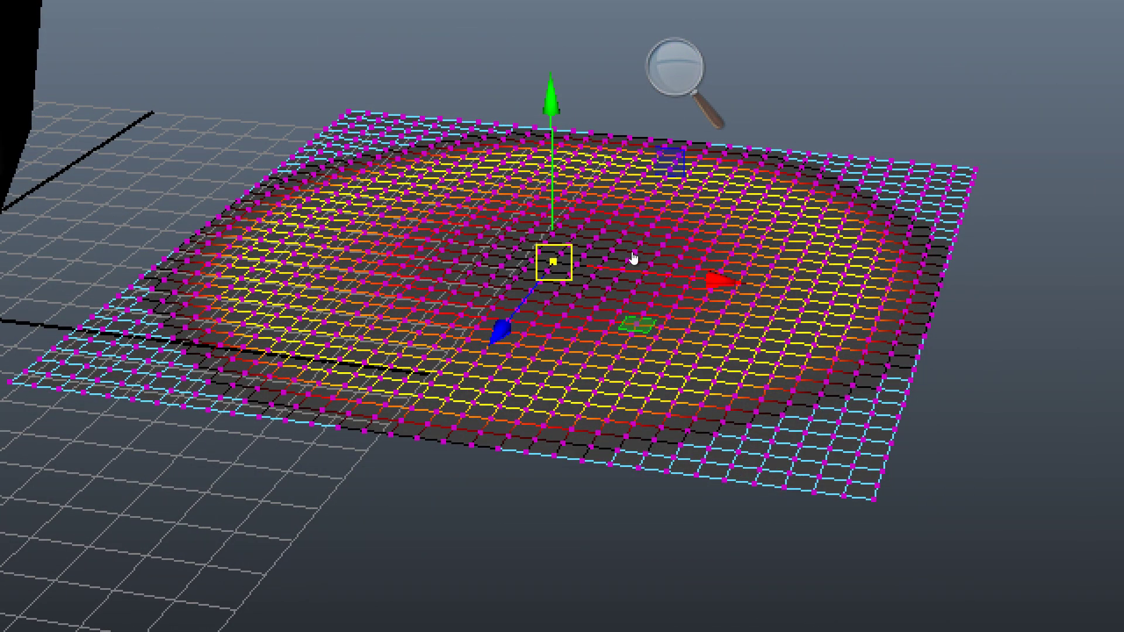
{"action": "right_click_drag", "start_coordinate": [633, 258], "coordinate": [557, 328], "text": "alt"}
{"action": "middle_click_drag", "start_coordinate": [590, 184], "coordinate": [605, 359], "text": "alt"}
{"action": "left_click_drag", "start_coordinate": [604, 359], "coordinate": [625, 259], "text": "alt"}
{"action": "right_click_drag", "start_coordinate": [625, 259], "coordinate": [588, 299], "text": "alt"}
{"action": "left_click_drag", "start_coordinate": [588, 299], "coordinate": [675, 359], "text": "alt"}
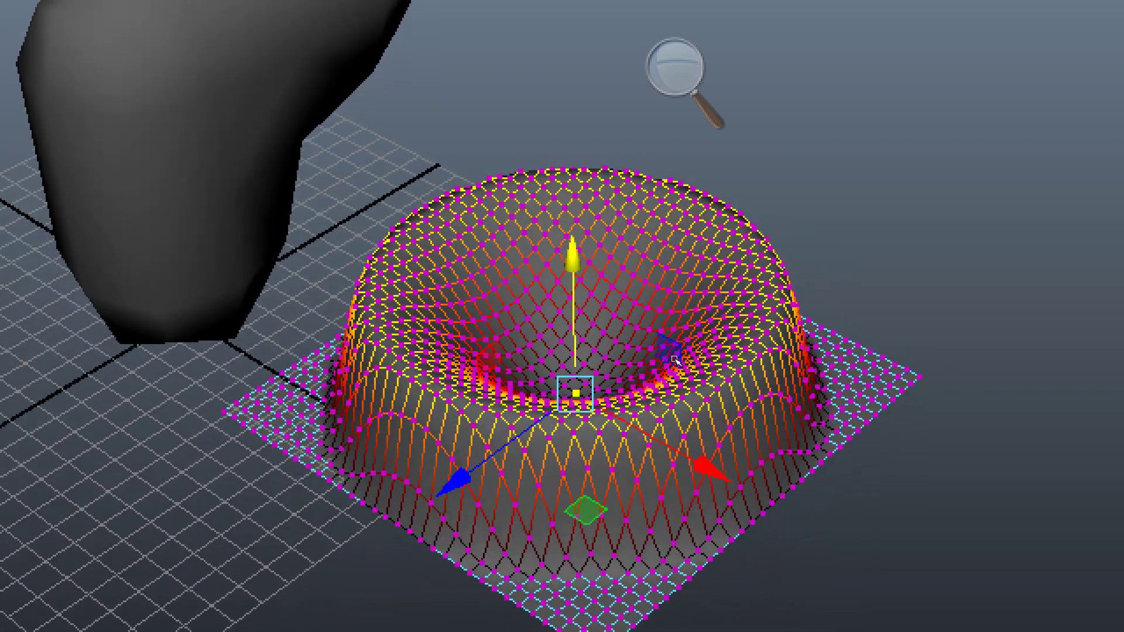
{"action": "right_click_drag", "start_coordinate": [697, 284], "coordinate": [666, 319]}
{"action": "right_click_drag", "start_coordinate": [654, 377], "coordinate": [646, 468]}
{"action": "left_click", "coordinate": [858, 469]}
{"action": "left_click_drag", "start_coordinate": [756, 308], "coordinate": [732, 312], "text": "alt"}
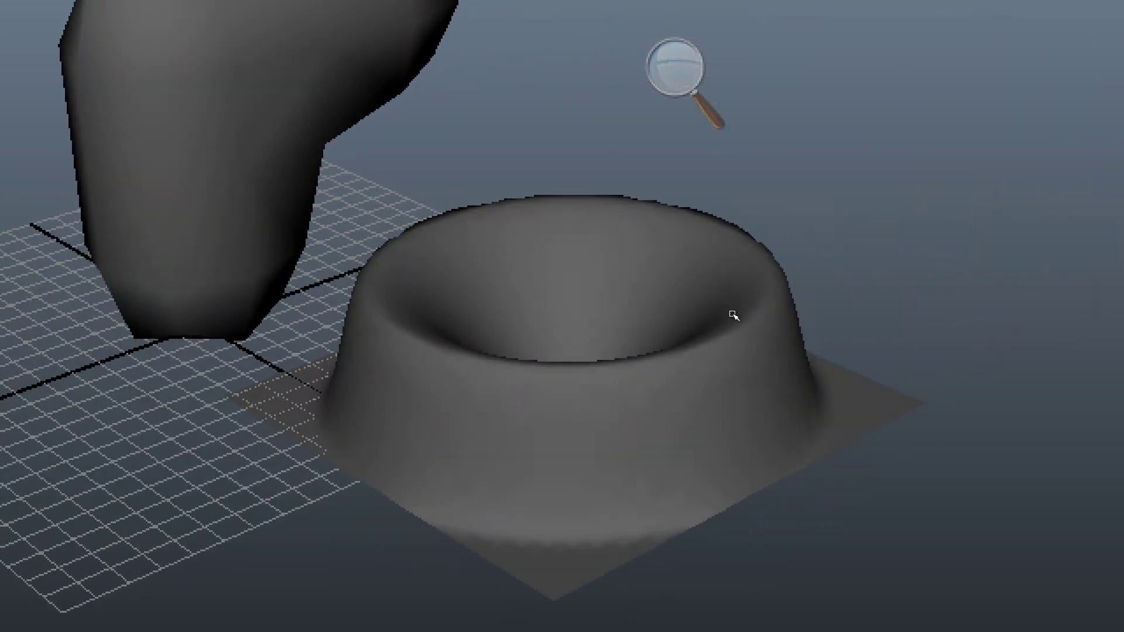
Undo the crater lift and apply the stepped falloff curve preset.
{"action": "key", "text": "ctrl+z"}
{"action": "key", "text": "ctrl+z"}
{"action": "key", "text": "ctrl+z"}
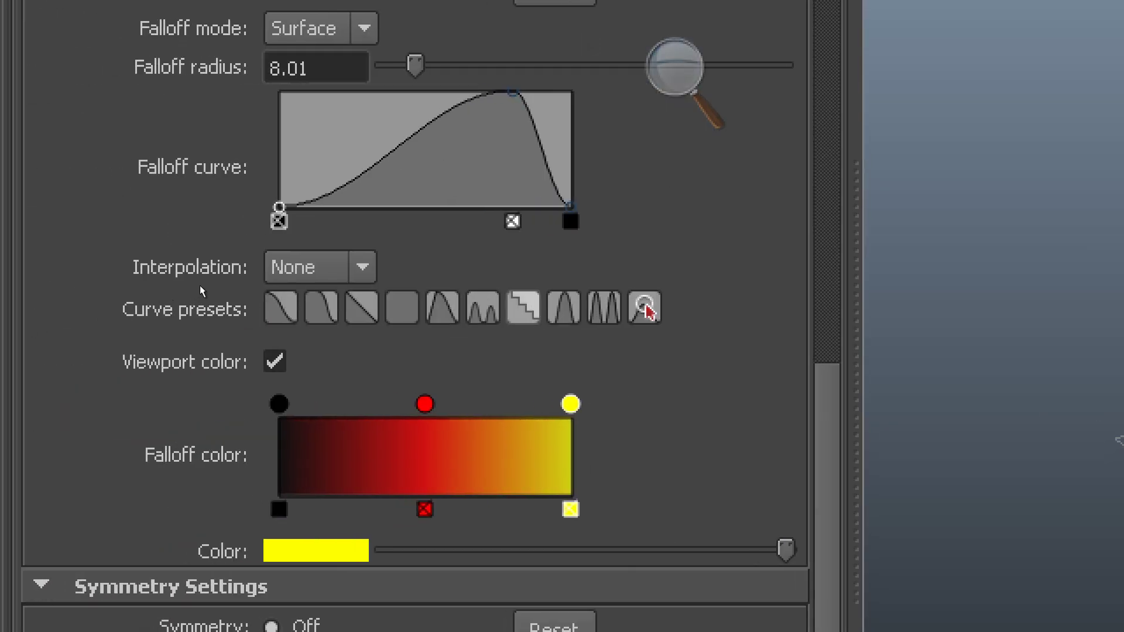
{"action": "left_click", "coordinate": [524, 308]}
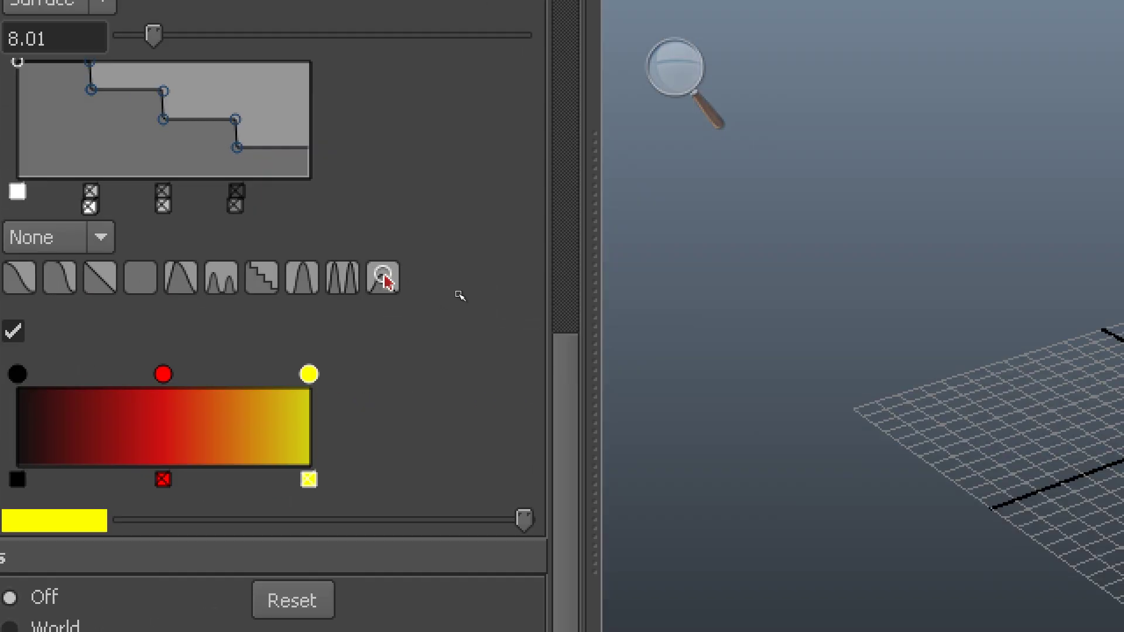
Raise the soft-selected middle vertex to shape the plane into a terraced mound, and return to object mode.
{"action": "middle_click_drag", "start_coordinate": [415, 304], "coordinate": [284, 305], "text": "alt"}
{"action": "right_click_drag", "start_coordinate": [454, 312], "coordinate": [676, 328], "text": "alt"}
{"action": "middle_click_drag", "start_coordinate": [676, 328], "coordinate": [781, 237], "text": "alt"}
{"action": "left_click_drag", "start_coordinate": [781, 237], "coordinate": [742, 234], "text": "alt"}
{"action": "left_click_drag", "start_coordinate": [509, 278], "coordinate": [470, 255], "text": "alt"}
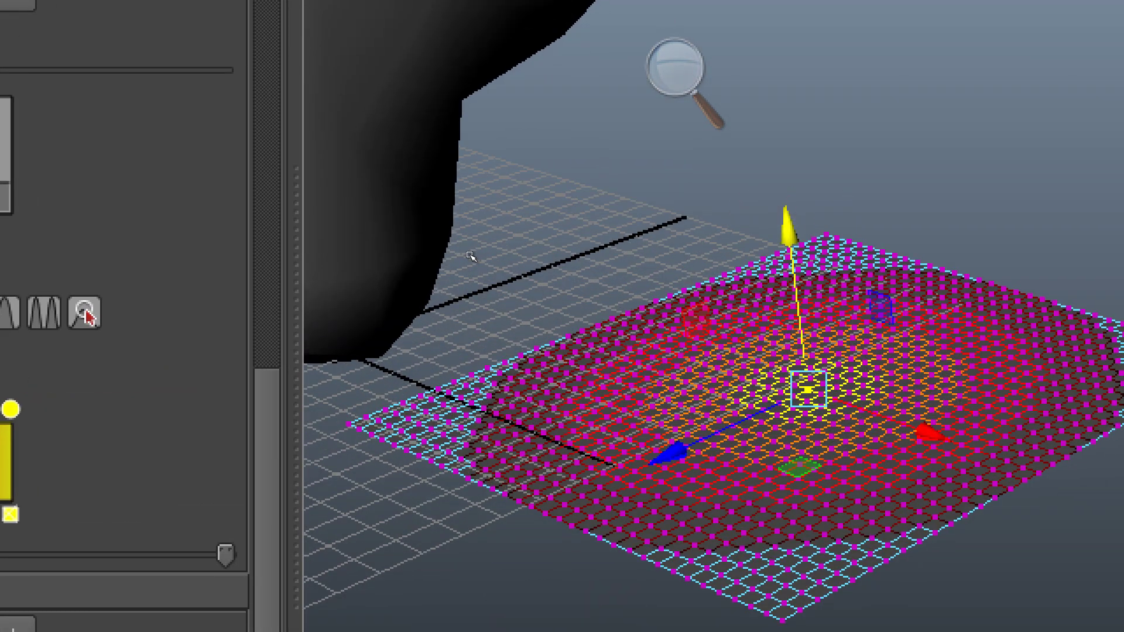
{"action": "middle_click_drag", "start_coordinate": [473, 256], "coordinate": [462, 186]}
{"action": "left_click_drag", "start_coordinate": [462, 188], "coordinate": [537, 225], "text": "alt"}
{"action": "middle_click_drag", "start_coordinate": [500, 207], "coordinate": [493, 177]}
{"action": "left_click_drag", "start_coordinate": [494, 177], "coordinate": [440, 246], "text": "alt"}
{"action": "right_click", "coordinate": [440, 246]}
{"action": "right_click_drag", "start_coordinate": [427, 305], "coordinate": [552, 233]}
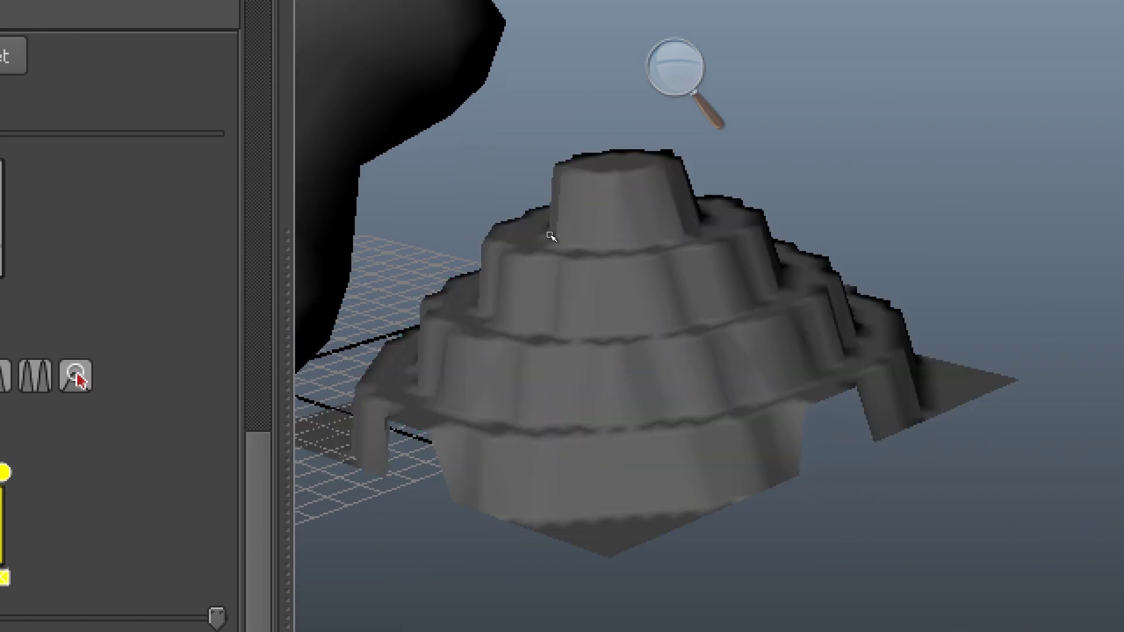
{"action": "mouse_move", "coordinate": [552, 233]}
{"action": "left_mouse_down", "text": "alt"}
{"action": "mouse_move", "coordinate": [479, 273]}
{"action": "mouse_move", "coordinate": [478, 262]}
{"action": "left_mouse_up", "text": "alt"}
Undo the terraced mound and apply the linear falloff curve preset.
{"action": "key", "text": "ctrl+z"}
{"action": "key", "text": "ctrl+z"}
{"action": "key", "text": "ctrl+z"}
{"action": "key", "text": "ctrl+z"}
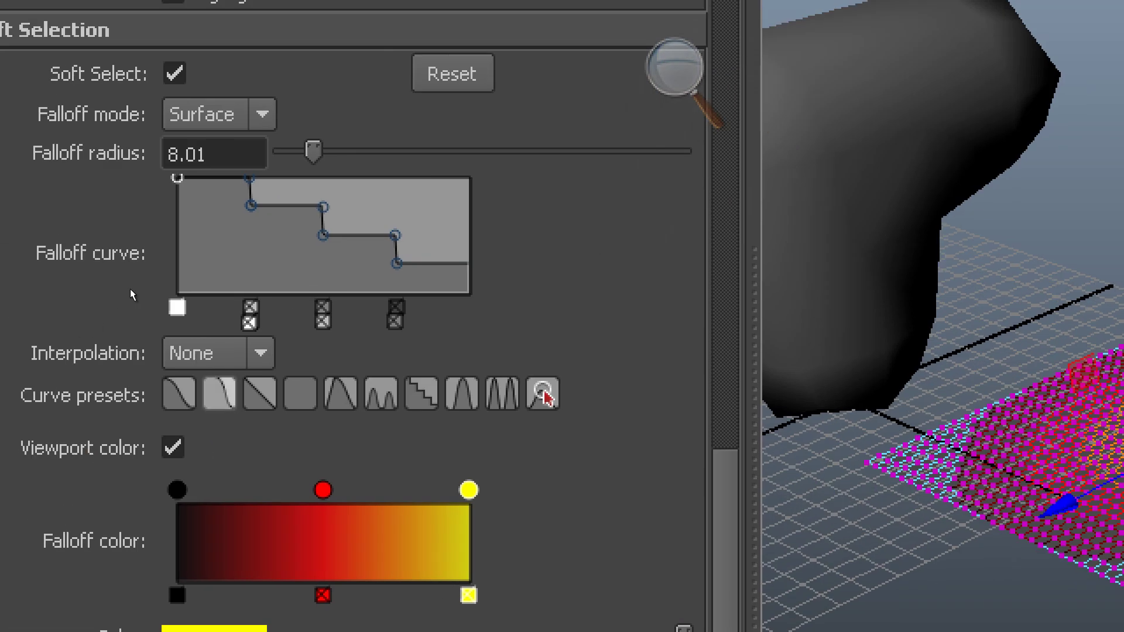
{"action": "left_click", "coordinate": [259, 393]}
Raise the soft-selected middle vertex to shape the plane into a pointed cone, and return to object mode.
{"action": "middle_click_drag", "start_coordinate": [450, 259], "coordinate": [447, 141]}
{"action": "left_click_drag", "start_coordinate": [477, 287], "coordinate": [569, 278], "text": "alt"}
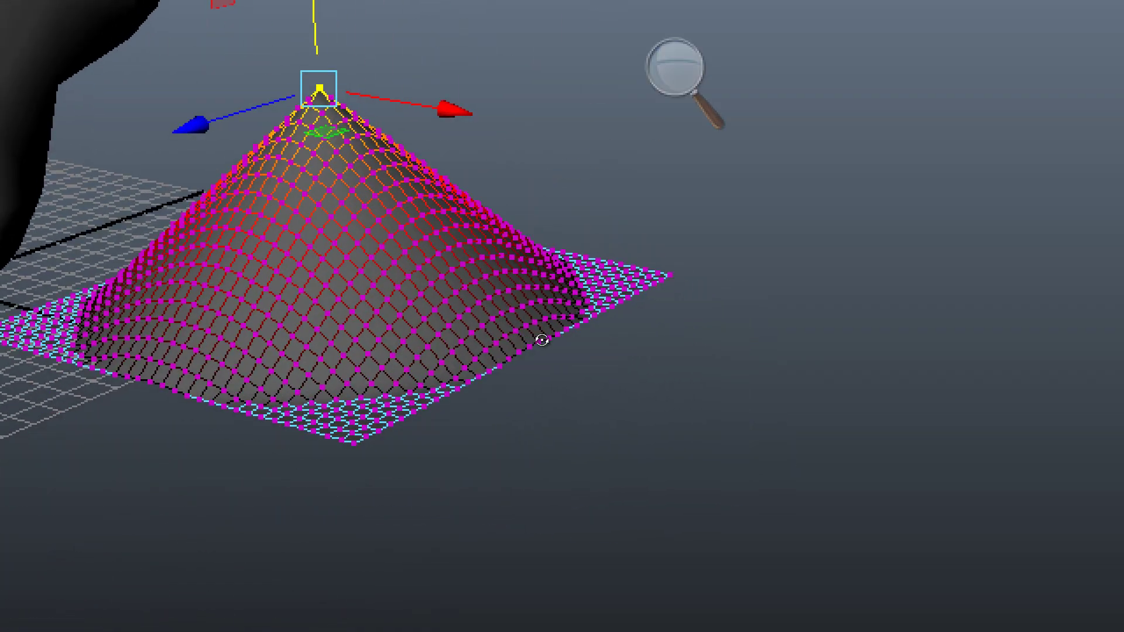
{"action": "mouse_move", "coordinate": [542, 341]}
{"action": "left_mouse_down", "text": "alt"}
{"action": "mouse_move", "coordinate": [571, 337]}
{"action": "mouse_move", "coordinate": [558, 347]}
{"action": "left_mouse_up", "text": "alt"}
{"action": "left_click", "coordinate": [565, 336]}
{"action": "scroll", "coordinate": [560, 336], "scroll_direction": "down", "scroll_amount": 3}
{"action": "right_click", "coordinate": [492, 299]}
{"action": "right_click_drag", "start_coordinate": [537, 398], "coordinate": [644, 257]}
{"action": "left_click", "coordinate": [641, 383]}
{"action": "mouse_move", "coordinate": [641, 383]}
{"action": "left_mouse_down", "text": "alt"}
{"action": "mouse_move", "coordinate": [640, 406]}
{"action": "mouse_move", "coordinate": [633, 382]}
{"action": "mouse_move", "coordinate": [660, 405]}
{"action": "mouse_move", "coordinate": [647, 384]}
{"action": "left_mouse_up", "text": "alt"}
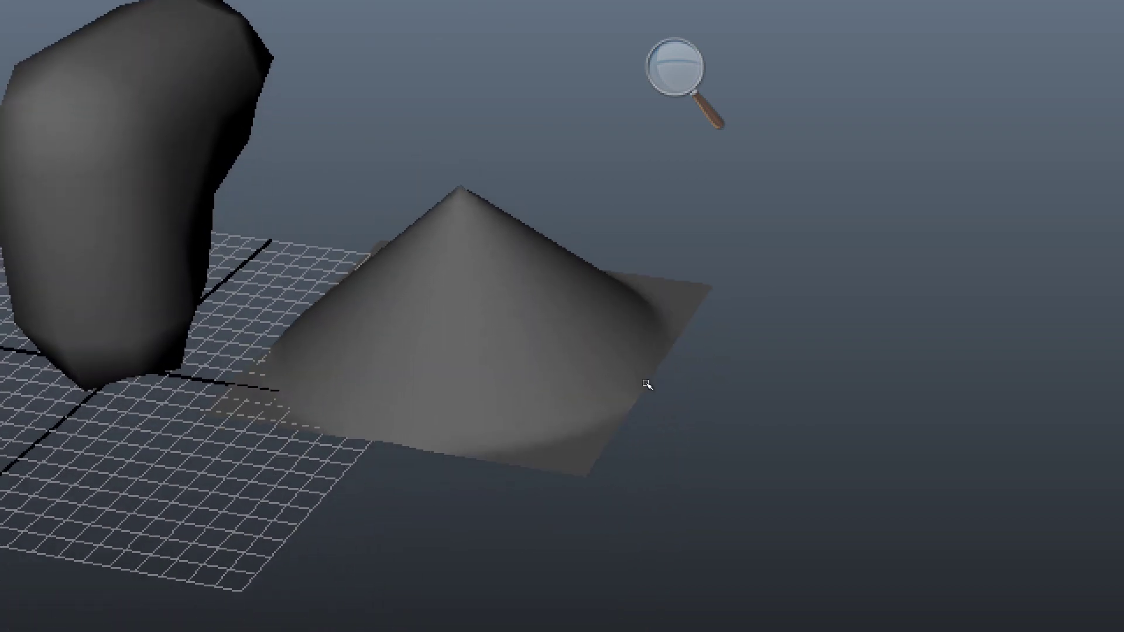
Undo the cone-shaped edits, return to object mode and delete the plane.
{"action": "key", "text": "ctrl+z"}
{"action": "key", "text": "ctrl+z"}
{"action": "key", "text": "ctrl+z"}
{"action": "key", "text": "ctrl+z"}
{"action": "key", "text": "ctrl+z"}
{"action": "key", "text": "ctrl+z"}
{"action": "key", "text": "ctrl+z"}
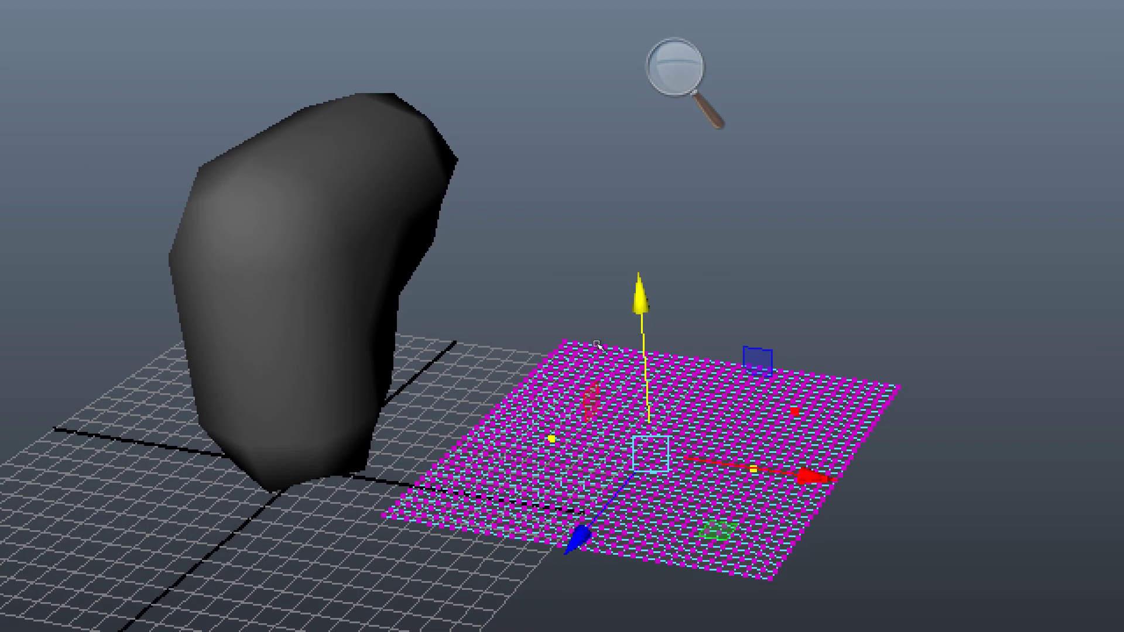
{"action": "right_click_drag", "start_coordinate": [572, 399], "coordinate": [489, 582]}
{"action": "key", "text": "Delete"}
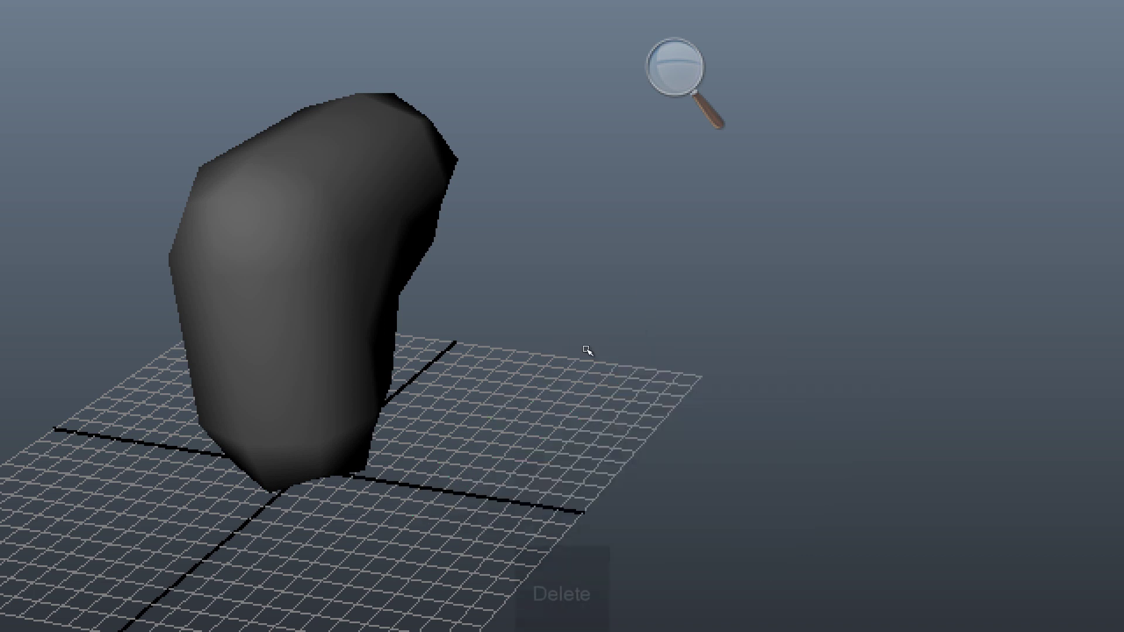
Select the cube model and return the screen magnification to 100%.
{"action": "left_click", "coordinate": [427, 269]}
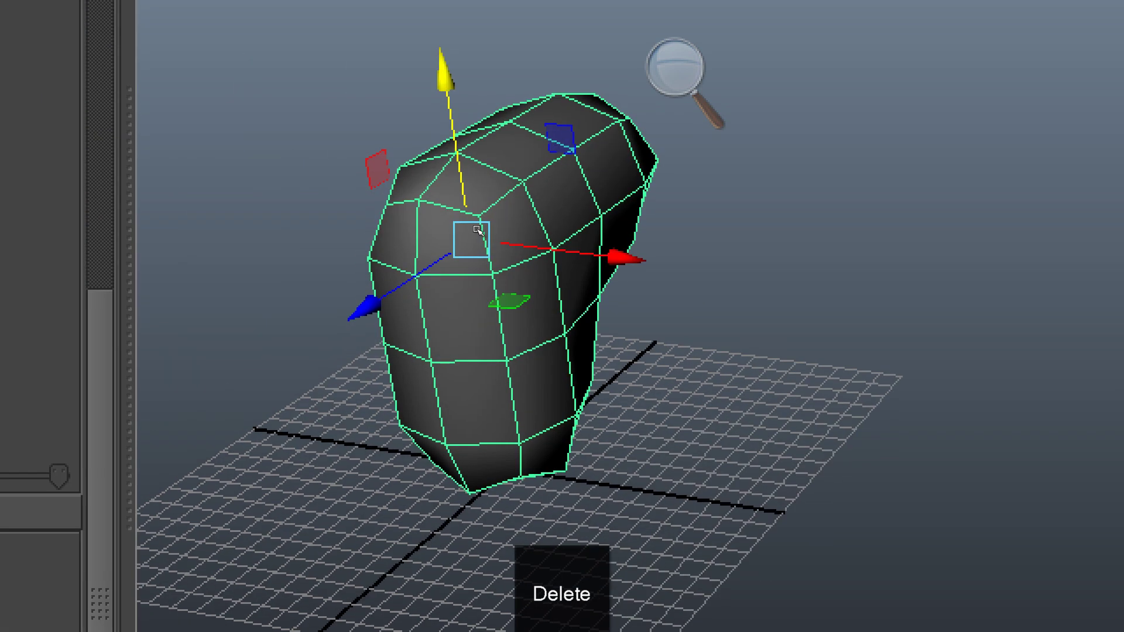
{"action": "left_click", "coordinate": [675, 68]}
{"action": "left_click", "coordinate": [667, 100]}
{"action": "left_click", "coordinate": [667, 100]}
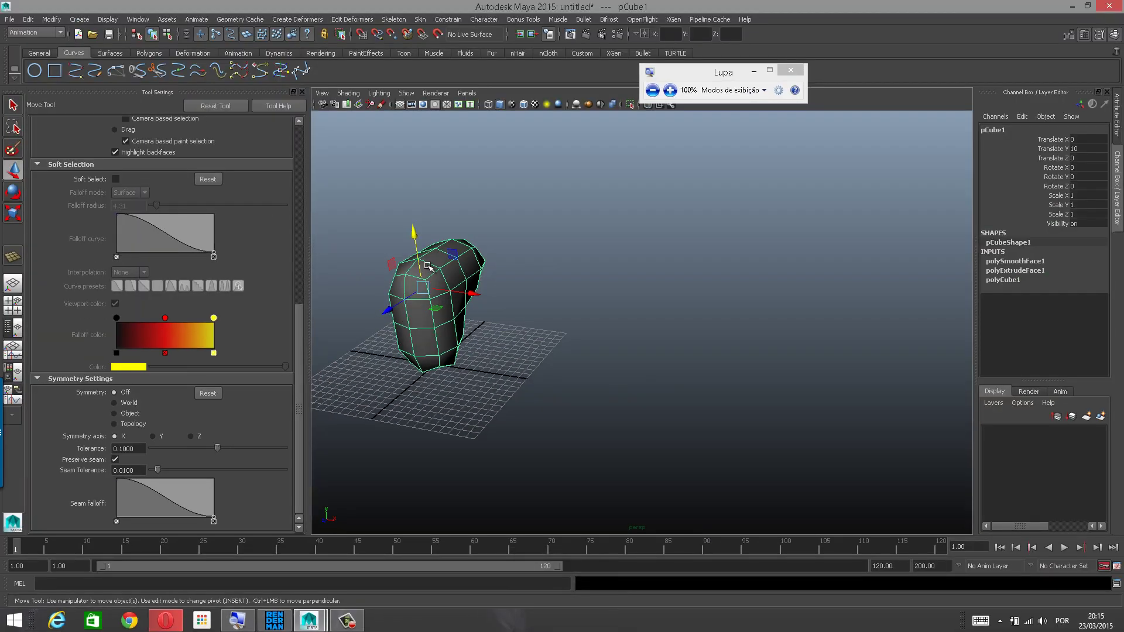
Enter vertex selection on the cube model and select a vertex at its extruded end, with soft selection enabled at a 4.92 falloff radius.
{"action": "middle_click_drag", "start_coordinate": [428, 266], "coordinate": [563, 269], "text": "alt"}
{"action": "left_click_drag", "start_coordinate": [564, 268], "coordinate": [521, 286], "text": "alt"}
{"action": "middle_click_drag", "start_coordinate": [576, 295], "coordinate": [634, 304], "text": "alt"}
{"action": "left_click_drag", "start_coordinate": [634, 304], "coordinate": [592, 279], "text": "alt"}
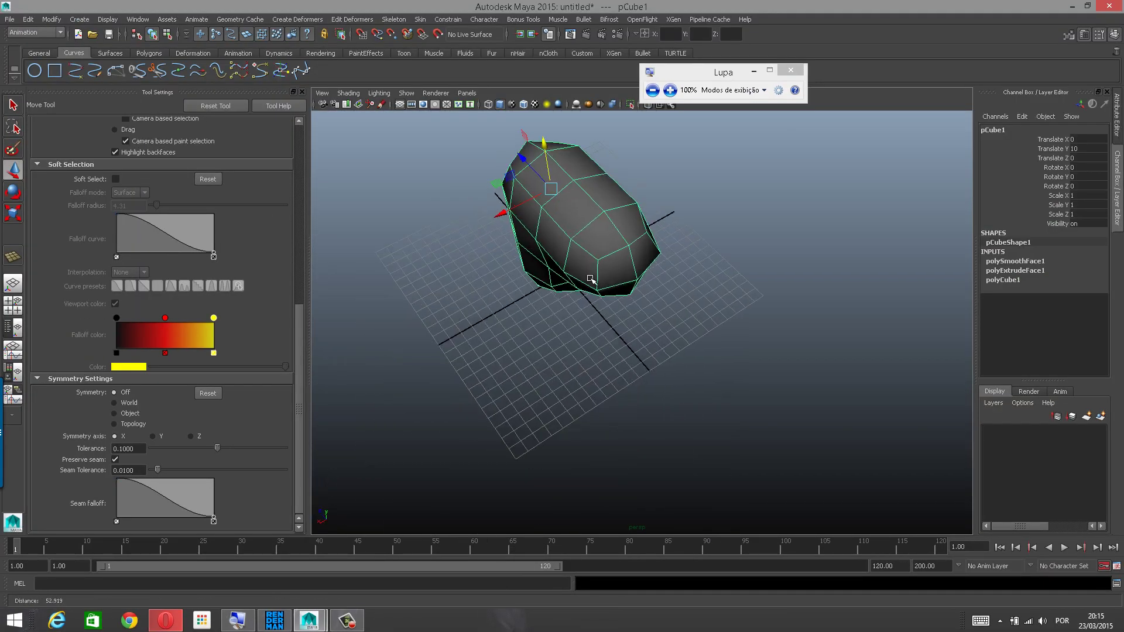
{"action": "right_click_drag", "start_coordinate": [509, 298], "coordinate": [549, 284], "text": "alt"}
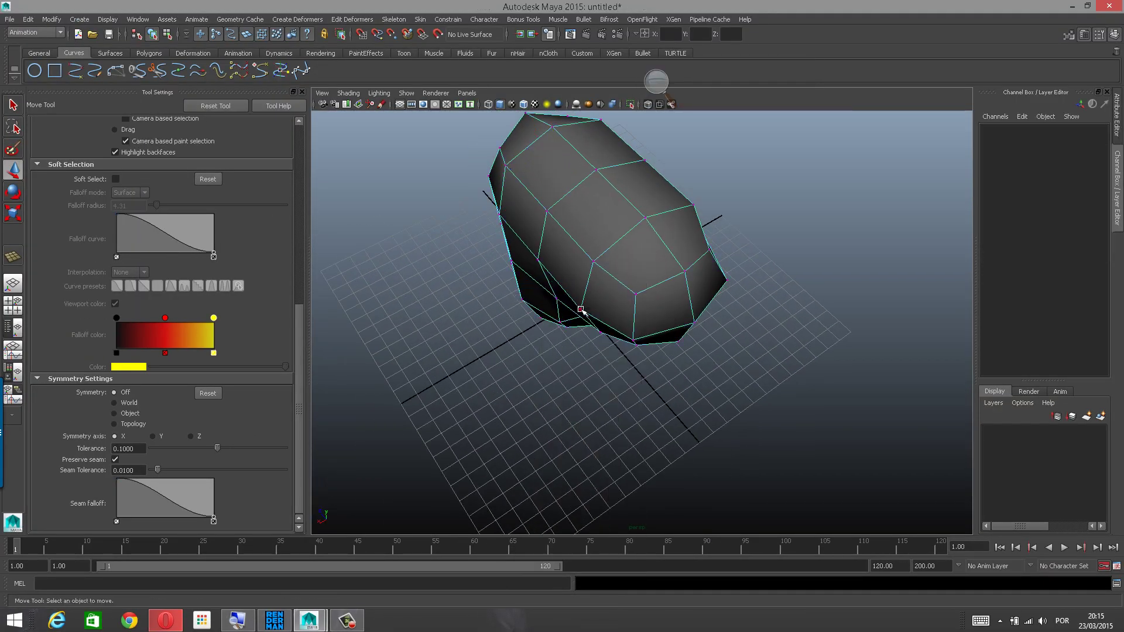
{"action": "left_click", "coordinate": [581, 309]}
{"action": "left_click_drag", "start_coordinate": [581, 309], "coordinate": [665, 292], "text": "alt"}
{"action": "right_click_drag", "start_coordinate": [665, 293], "coordinate": [687, 296], "text": "alt"}
{"action": "left_click_drag", "start_coordinate": [688, 296], "coordinate": [682, 318], "text": "alt"}
{"action": "key", "text": "b"}
{"action": "middle_click_drag", "start_coordinate": [682, 319], "coordinate": [599, 332], "text": "alt"}
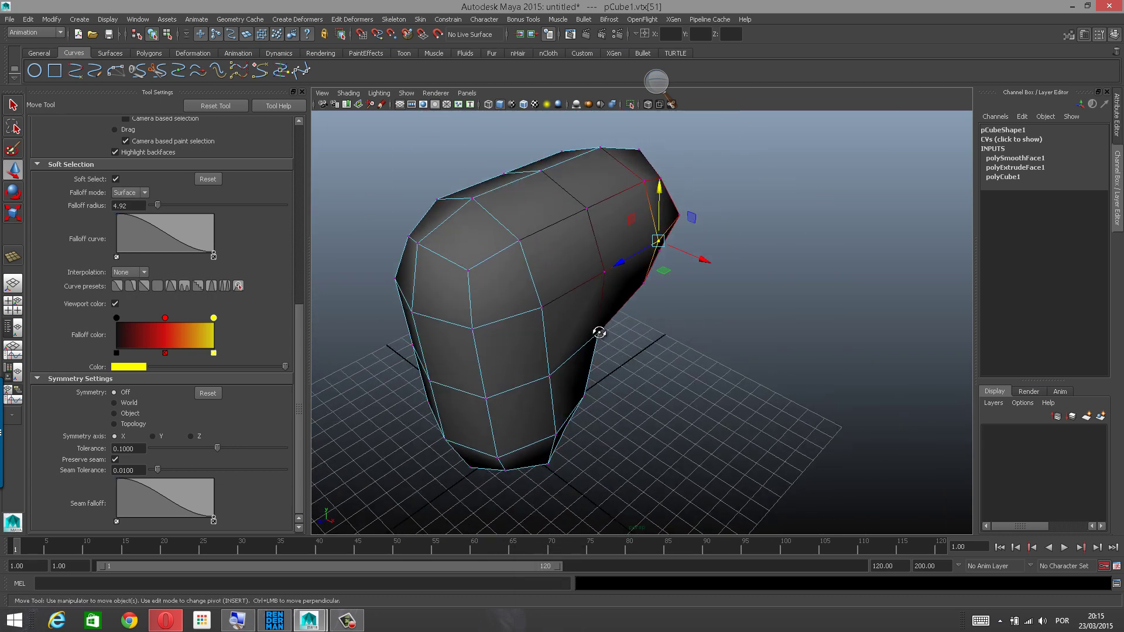
Try moving the soft-selected vertex at the cube model's extruded end, select a neighbouring vertex, and undo both changes.
{"action": "left_click_drag", "start_coordinate": [599, 333], "coordinate": [683, 278], "text": "alt"}
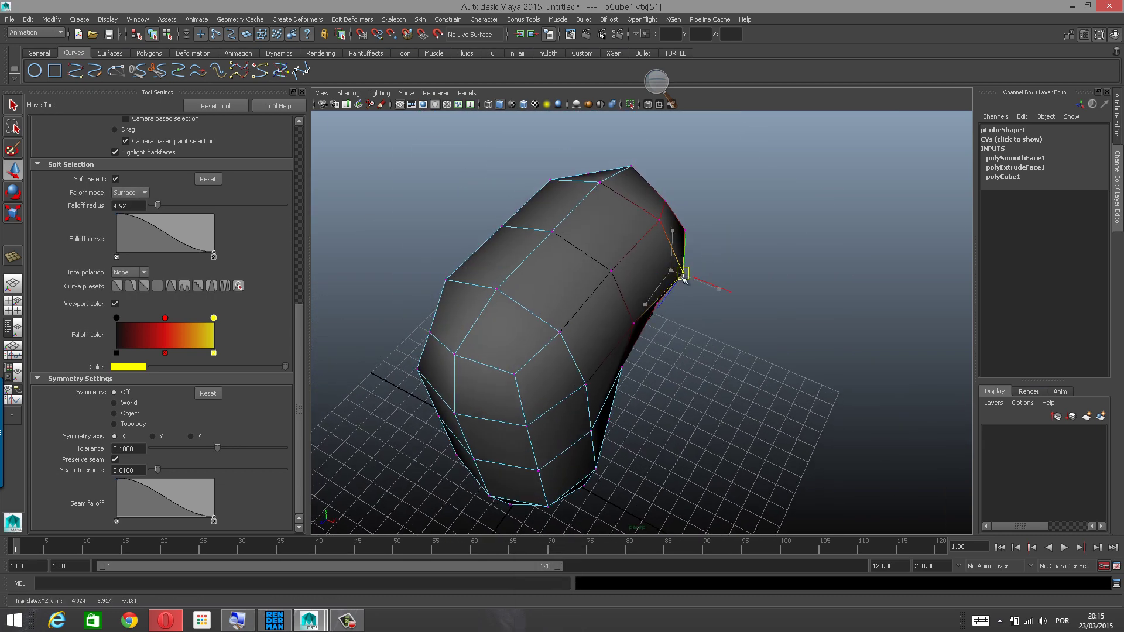
{"action": "left_click", "coordinate": [635, 321]}
{"action": "mouse_move", "coordinate": [660, 329]}
{"action": "left_mouse_down", "text": "alt"}
{"action": "mouse_move", "coordinate": [695, 322]}
{"action": "mouse_move", "coordinate": [658, 328]}
{"action": "left_mouse_up", "text": "alt"}
{"action": "key", "text": "ctrl+z"}
{"action": "key", "text": "ctrl+z"}
{"action": "left_click_drag", "start_coordinate": [729, 316], "coordinate": [468, 318], "text": "alt"}
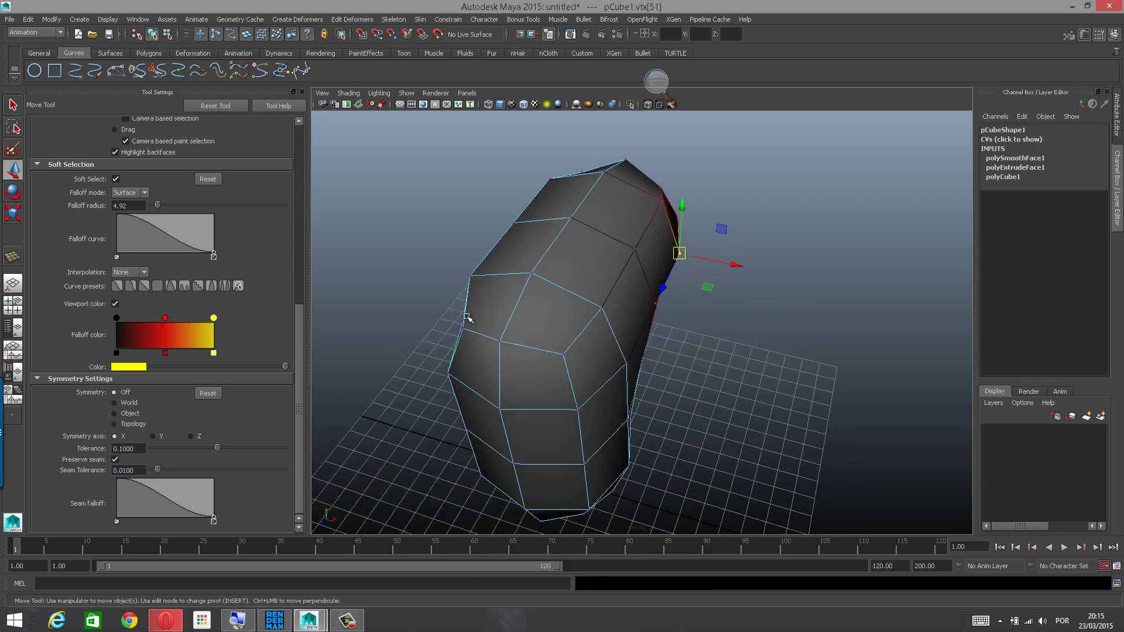
Set the Move tool's symmetry to Object and edit a side vertex at the cube model's extruded end.
{"action": "left_click", "coordinate": [114, 414]}
{"action": "left_click_drag", "start_coordinate": [588, 320], "coordinate": [655, 304], "text": "alt"}
{"action": "left_click", "coordinate": [754, 308]}
{"action": "left_click_drag", "start_coordinate": [760, 310], "coordinate": [659, 309], "text": "alt"}
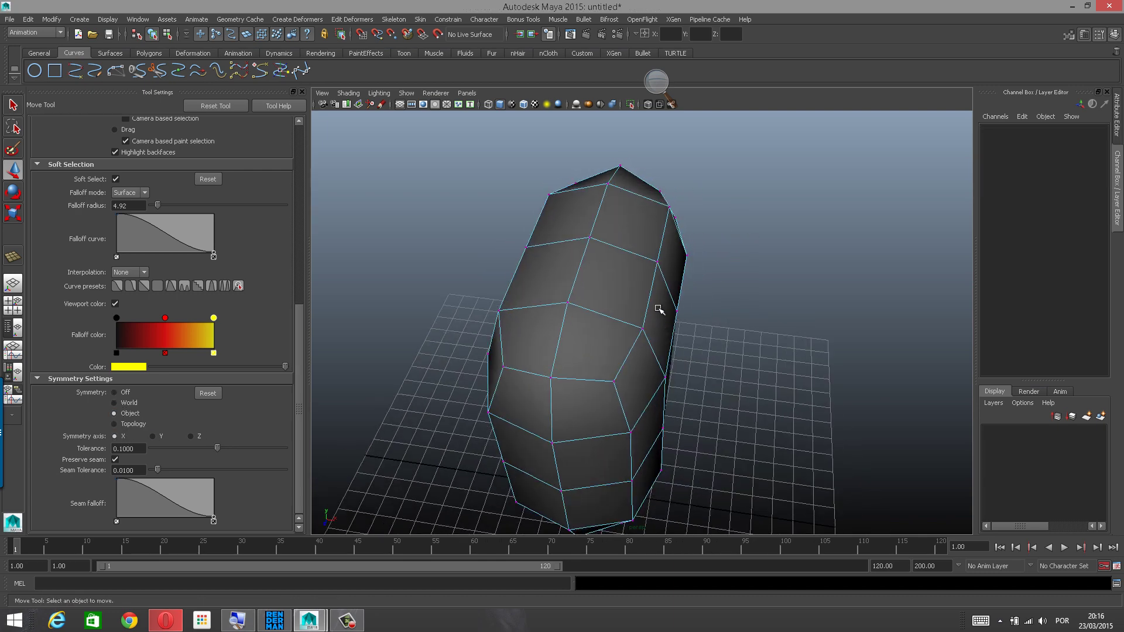
{"action": "left_click", "coordinate": [688, 257]}
{"action": "left_click_drag", "start_coordinate": [688, 257], "coordinate": [732, 275], "text": "alt"}
{"action": "left_click_drag", "start_coordinate": [711, 344], "coordinate": [710, 344]}
{"action": "left_click_drag", "start_coordinate": [710, 344], "coordinate": [843, 355], "text": "alt"}
Set the soft selection falloff radius to 8.99, then scale up and move the vertices at the extruded end.
{"action": "key", "text": "r"}
{"action": "key", "text": "b"}
{"action": "left_click_drag", "start_coordinate": [733, 358], "coordinate": [825, 266], "text": "alt"}
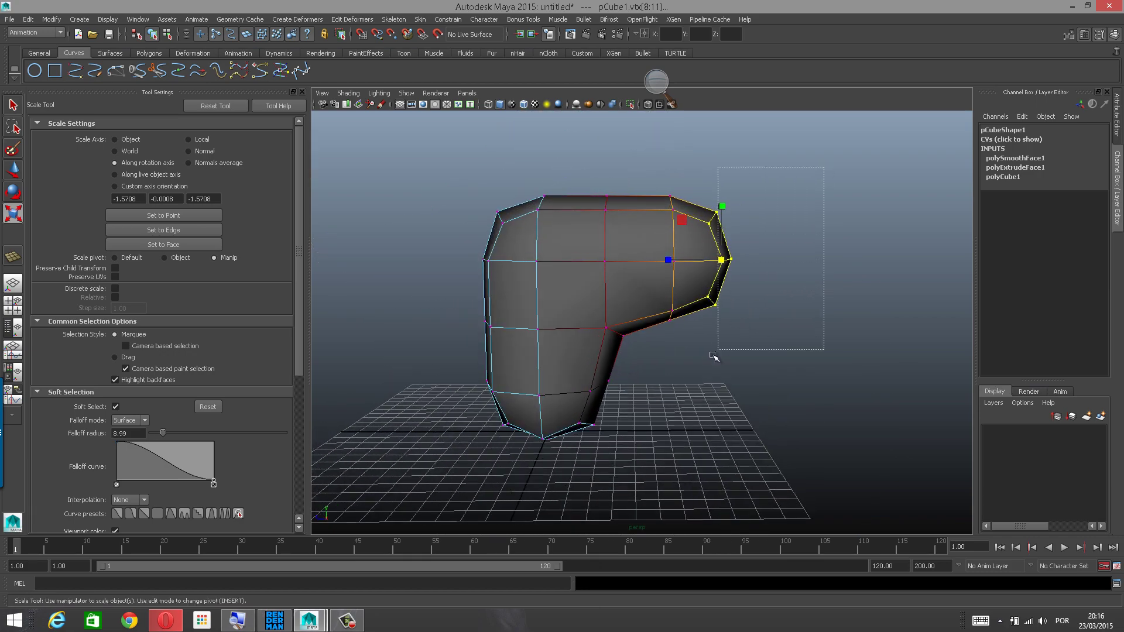
{"action": "left_click_drag", "start_coordinate": [716, 361], "coordinate": [754, 286], "text": "alt"}
{"action": "key", "text": "w"}
{"action": "left_click_drag", "start_coordinate": [752, 290], "coordinate": [742, 310], "text": "alt"}
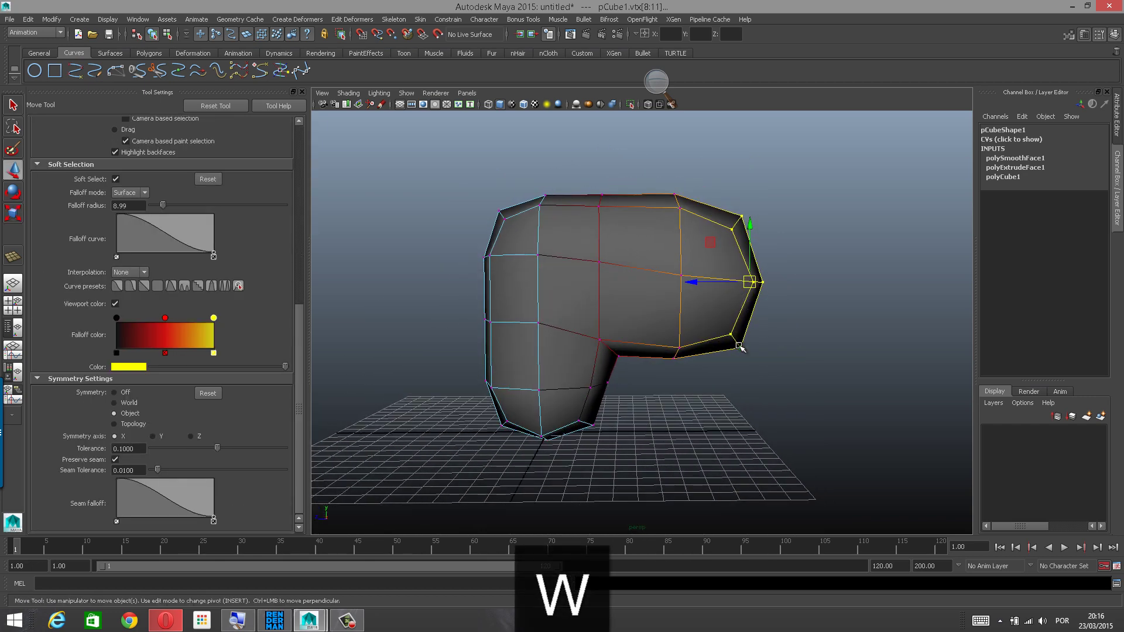
Set the falloff radius to 11.28 and move the lower vertex at the extruded end downward.
{"action": "left_click", "coordinate": [741, 348]}
{"action": "left_click_drag", "start_coordinate": [798, 351], "coordinate": [759, 364], "text": "alt"}
{"action": "key", "text": "b"}
{"action": "key", "text": "r"}
{"action": "key", "text": "w"}
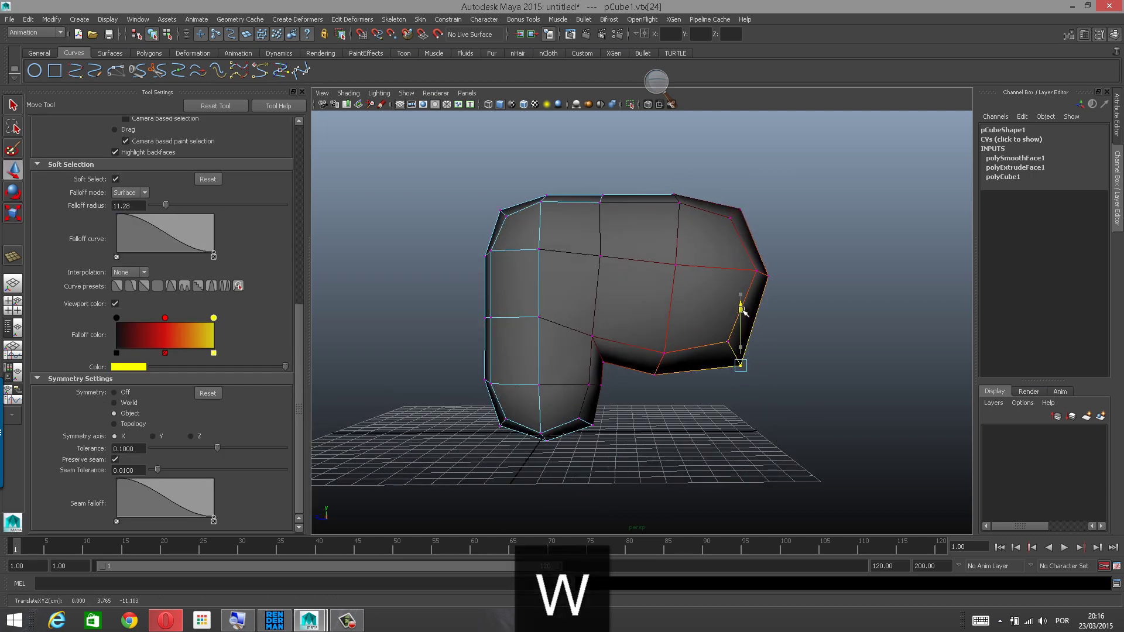
{"action": "mouse_move", "coordinate": [742, 315]}
{"action": "left_mouse_down", "text": "alt"}
{"action": "mouse_move", "coordinate": [805, 319]}
{"action": "mouse_move", "coordinate": [744, 327]}
{"action": "left_mouse_up", "text": "alt"}
Select and adjust mirrored vertex pairs around the extruded part to reshape its sides symmetrically.
{"action": "left_click_drag", "start_coordinate": [657, 405], "coordinate": [613, 404], "text": "alt"}
{"action": "left_click", "coordinate": [635, 341]}
{"action": "left_click_drag", "start_coordinate": [676, 351], "coordinate": [547, 374], "text": "alt"}
{"action": "left_click_drag", "start_coordinate": [688, 276], "coordinate": [799, 287], "text": "alt"}
{"action": "left_click", "coordinate": [689, 211]}
{"action": "left_click_drag", "start_coordinate": [751, 235], "coordinate": [752, 197], "text": "alt"}
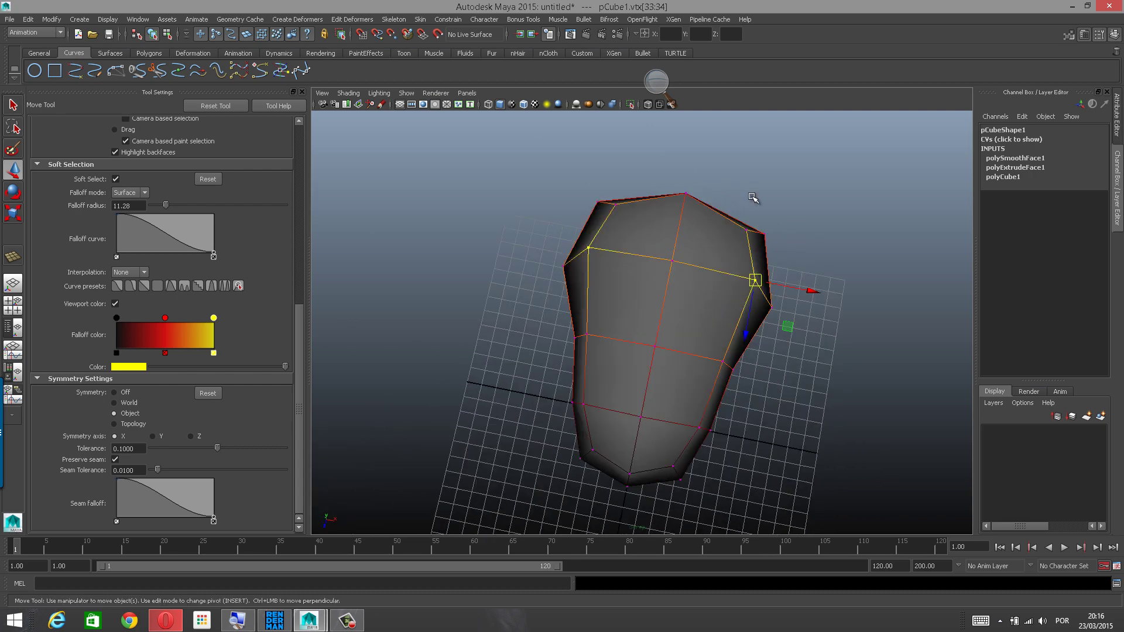
Adjust the mirrored side vertices near the extruded end and raise the centre vertex on its upper surface.
{"action": "left_click", "coordinate": [765, 233]}
{"action": "left_click_drag", "start_coordinate": [792, 243], "coordinate": [715, 241], "text": "alt"}
{"action": "left_click_drag", "start_coordinate": [579, 302], "coordinate": [604, 305], "text": "alt"}
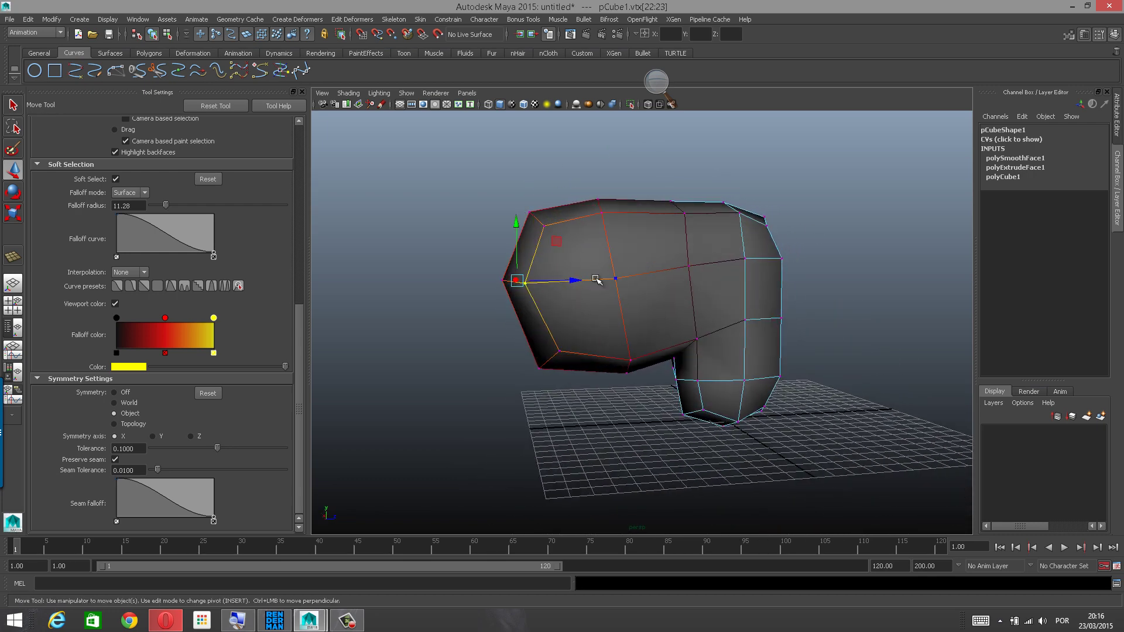
{"action": "left_click", "coordinate": [595, 202]}
{"action": "left_click_drag", "start_coordinate": [595, 202], "coordinate": [595, 194], "text": "alt"}
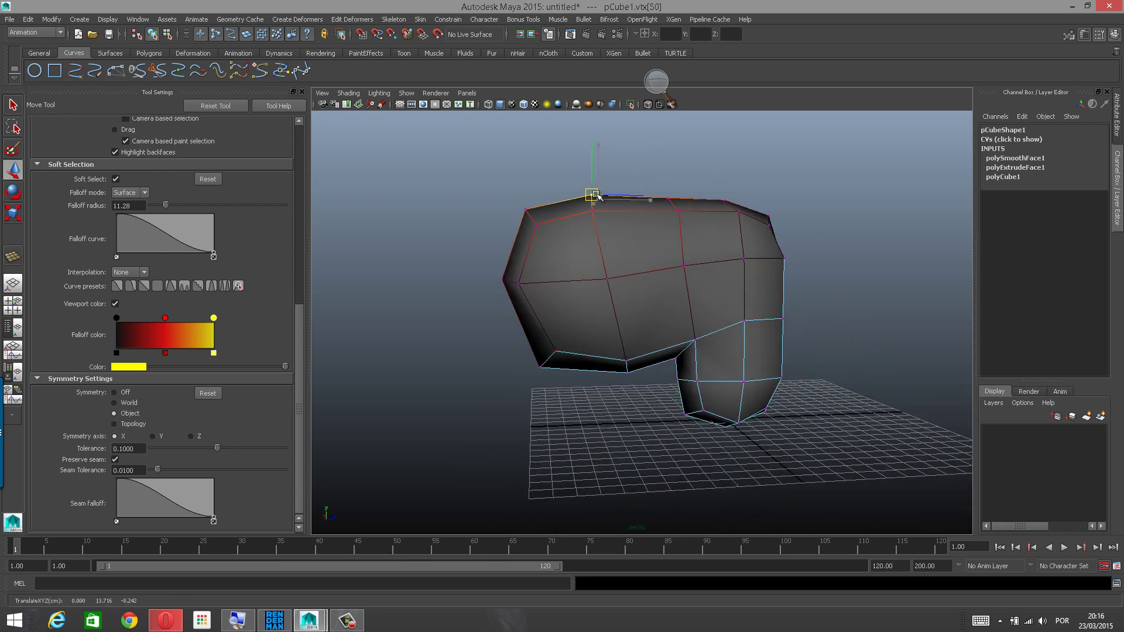
{"action": "left_click_drag", "start_coordinate": [605, 339], "coordinate": [525, 361], "text": "alt"}
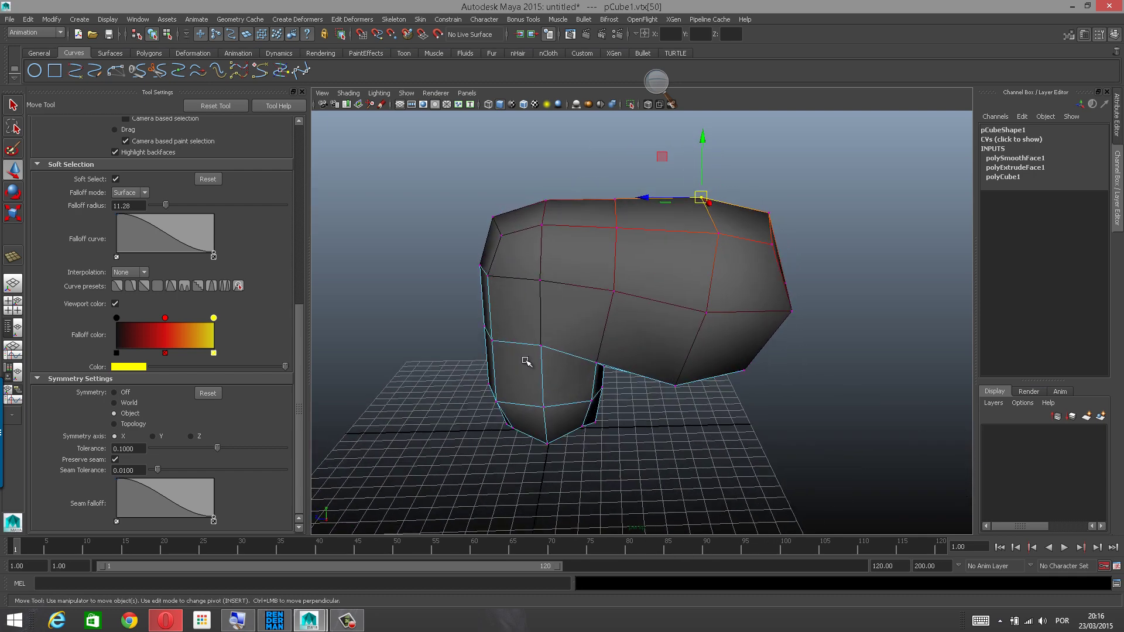
{"action": "left_click_drag", "start_coordinate": [501, 354], "coordinate": [547, 350], "text": "alt"}
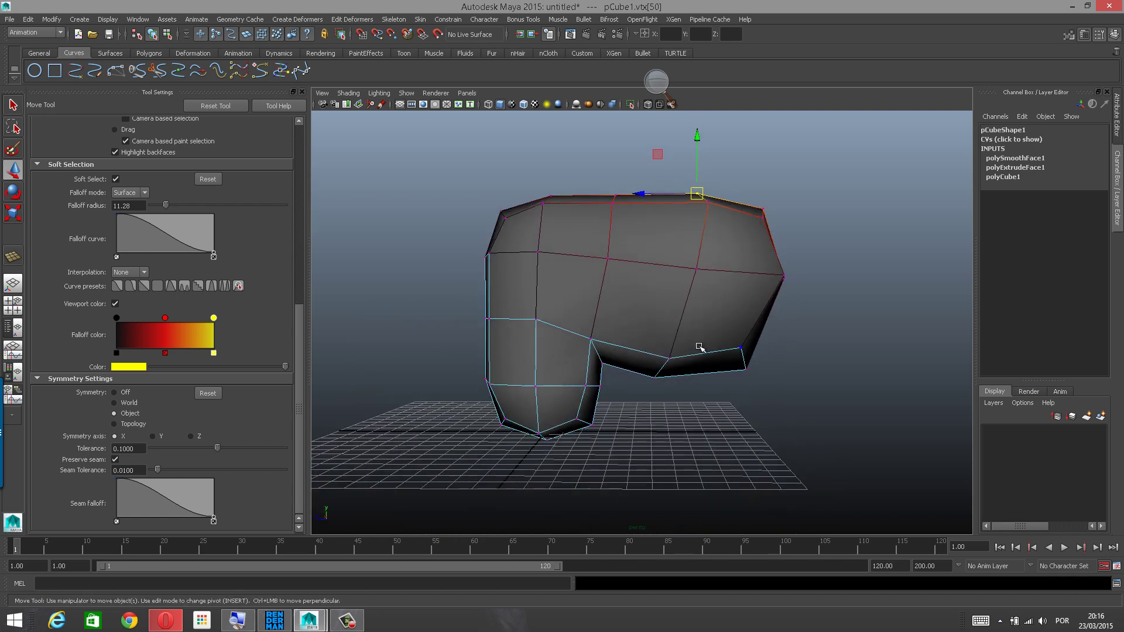
Move the lower corner vertices and the tip vertex of the extruded end outward and down into a point.
{"action": "left_click", "coordinate": [744, 348]}
{"action": "left_click_drag", "start_coordinate": [742, 350], "coordinate": [755, 372]}
{"action": "left_click_drag", "start_coordinate": [761, 366], "coordinate": [825, 326], "text": "alt"}
{"action": "left_click", "coordinate": [787, 359]}
{"action": "left_click", "coordinate": [789, 300]}
{"action": "left_click", "coordinate": [791, 307]}
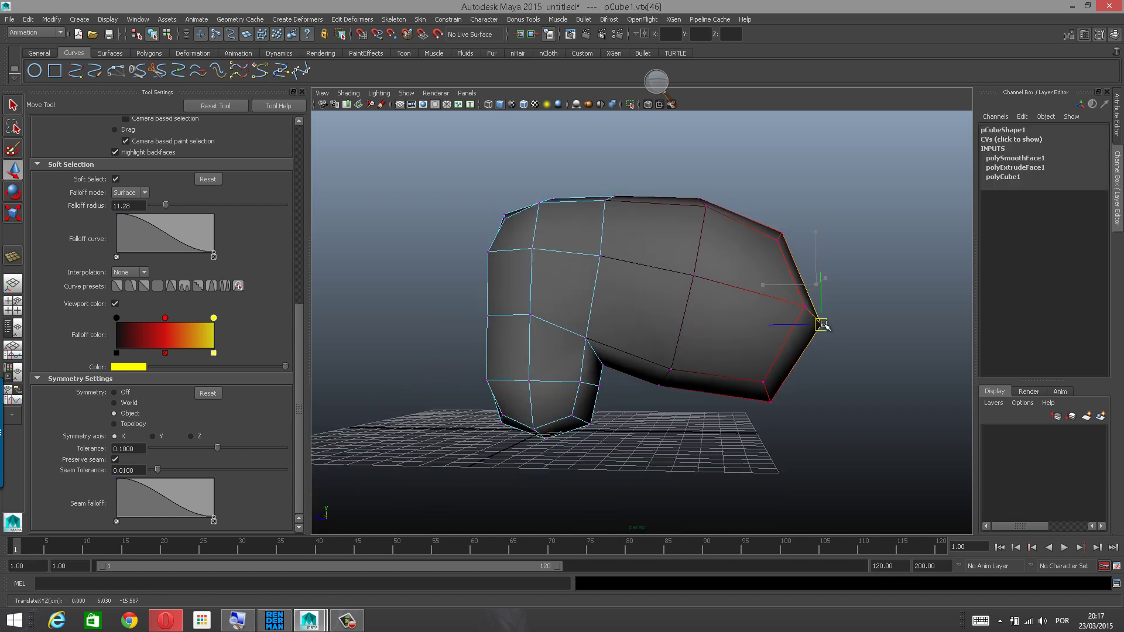
Save the scene as octopus in Maya Binary format in the project's scenes folder.
{"action": "mouse_move", "coordinate": [667, 271]}
{"action": "left_mouse_down", "text": "alt"}
{"action": "mouse_move", "coordinate": [697, 282]}
{"action": "mouse_move", "coordinate": [685, 280]}
{"action": "left_mouse_up", "text": "alt"}
{"action": "left_click_drag", "start_coordinate": [546, 266], "coordinate": [589, 310], "text": "alt"}
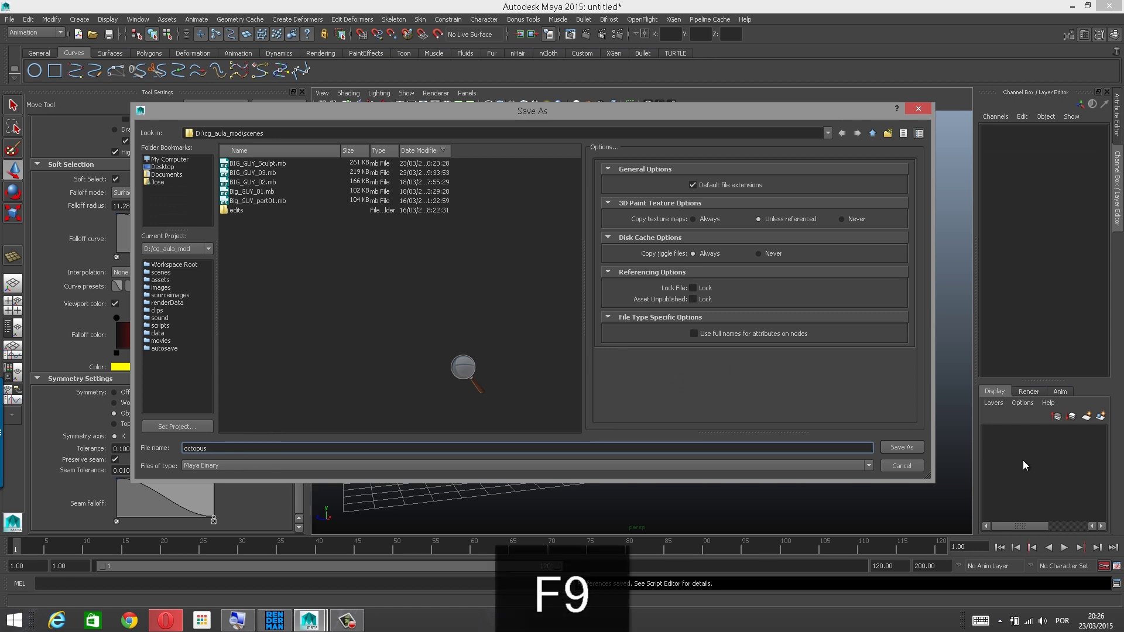
{"action": "left_click", "coordinate": [917, 451]}
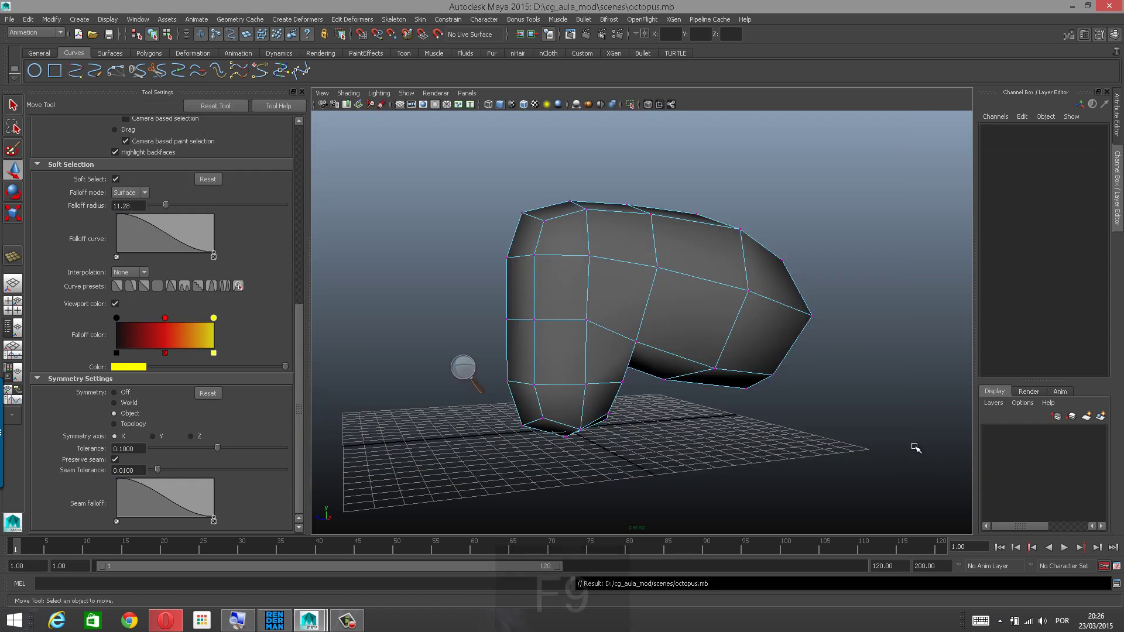
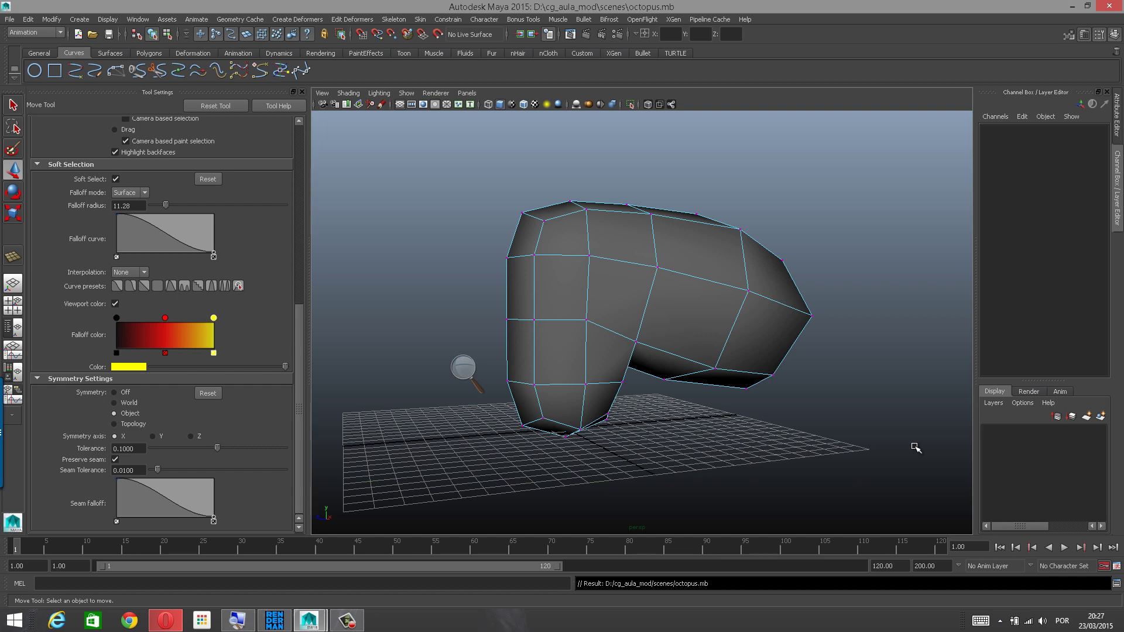
Switch the cube model to face selection and select the four faces on the underside of its lower end.
{"action": "left_click_drag", "start_coordinate": [831, 356], "coordinate": [668, 352], "text": "alt"}
{"action": "scroll", "coordinate": [699, 307], "scroll_direction": "up", "scroll_amount": 3}
{"action": "middle_click_drag", "start_coordinate": [669, 353], "coordinate": [711, 325], "text": "alt"}
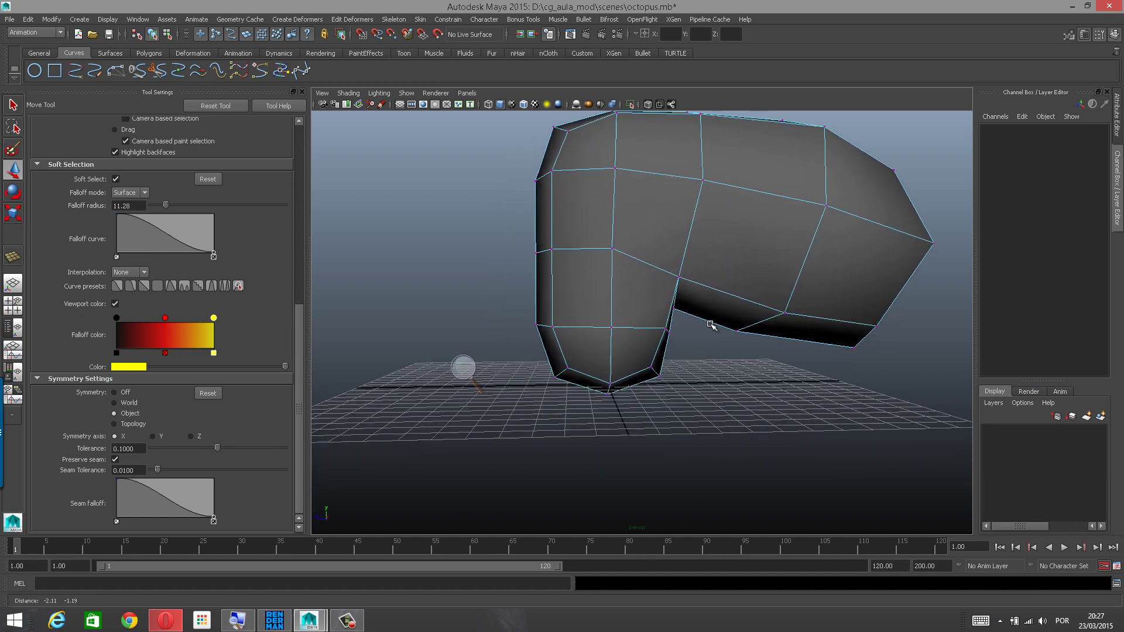
{"action": "right_click_drag", "start_coordinate": [711, 325], "coordinate": [736, 324], "text": "alt"}
{"action": "left_click_drag", "start_coordinate": [737, 325], "coordinate": [726, 325], "text": "alt"}
{"action": "left_click_drag", "start_coordinate": [726, 325], "coordinate": [712, 262], "text": "alt"}
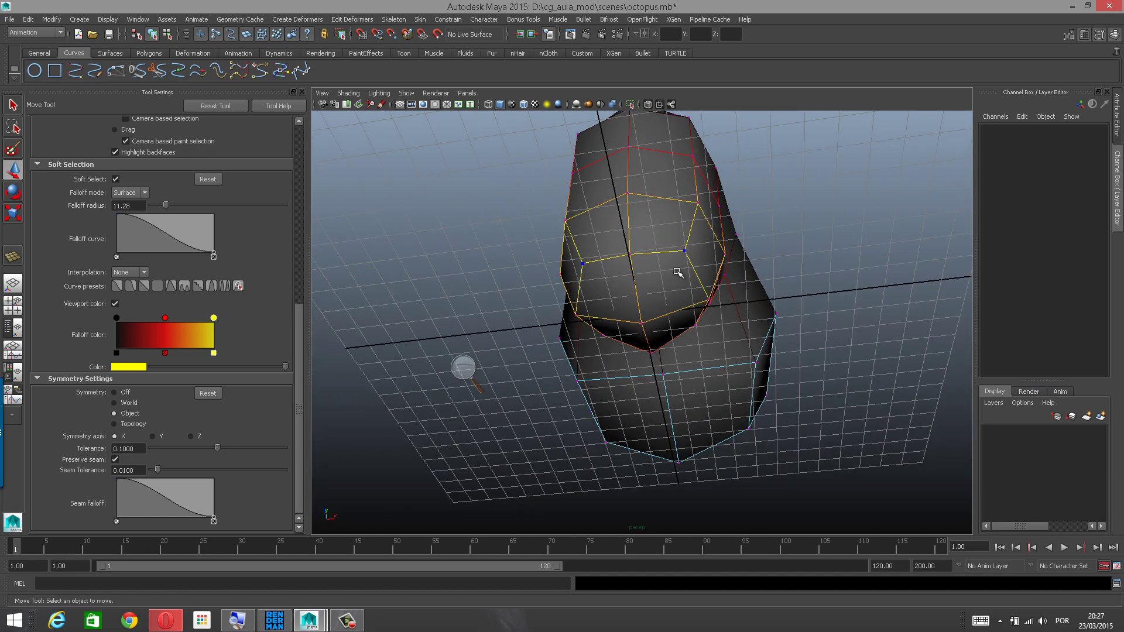
{"action": "right_click_drag", "start_coordinate": [677, 271], "coordinate": [679, 310]}
{"action": "left_click", "coordinate": [677, 291]}
{"action": "left_click_drag", "start_coordinate": [679, 329], "coordinate": [708, 241], "text": "alt"}
{"action": "left_click", "coordinate": [839, 190]}
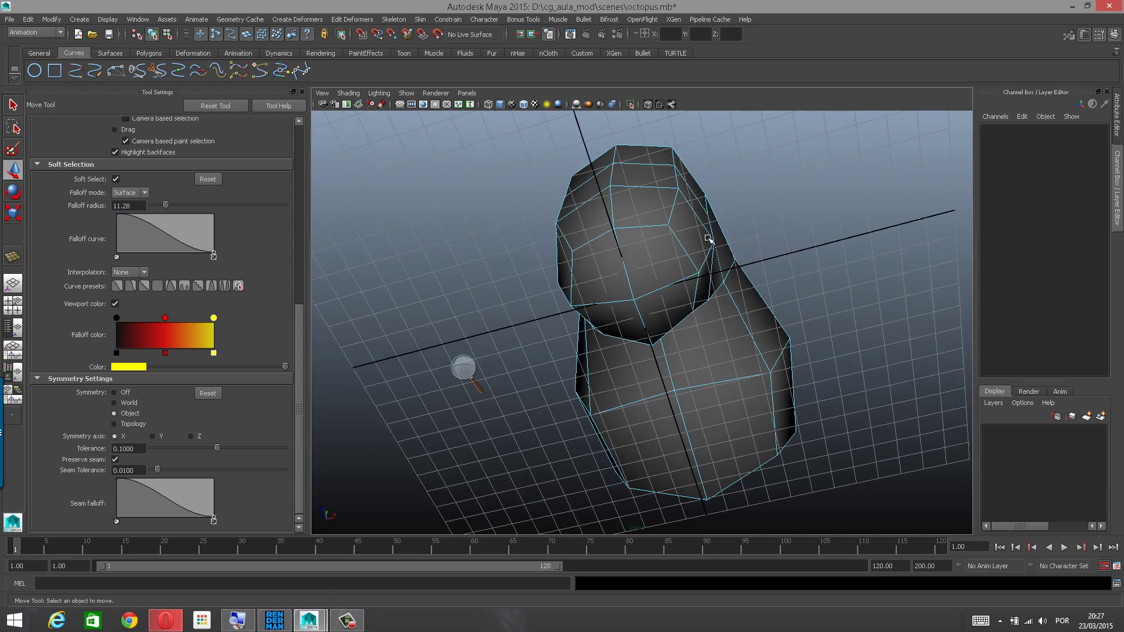
{"action": "left_click", "coordinate": [662, 260]}
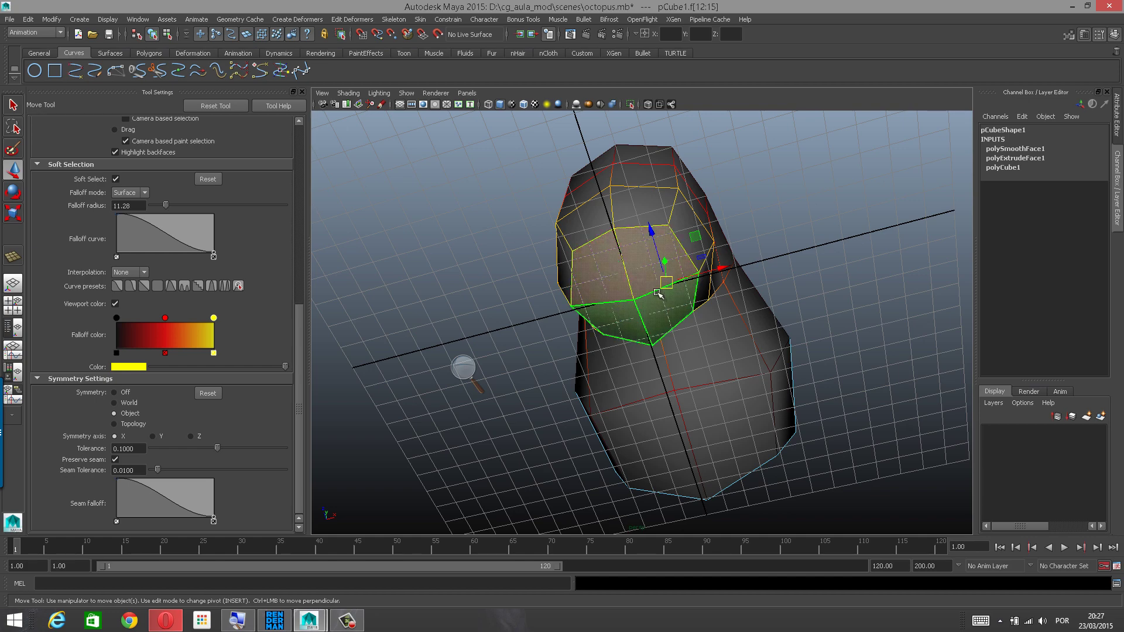
{"action": "left_click_drag", "start_coordinate": [658, 294], "coordinate": [609, 334], "text": "alt"}
Turn off soft selection for the selected bottom faces.
{"action": "key", "text": "b"}
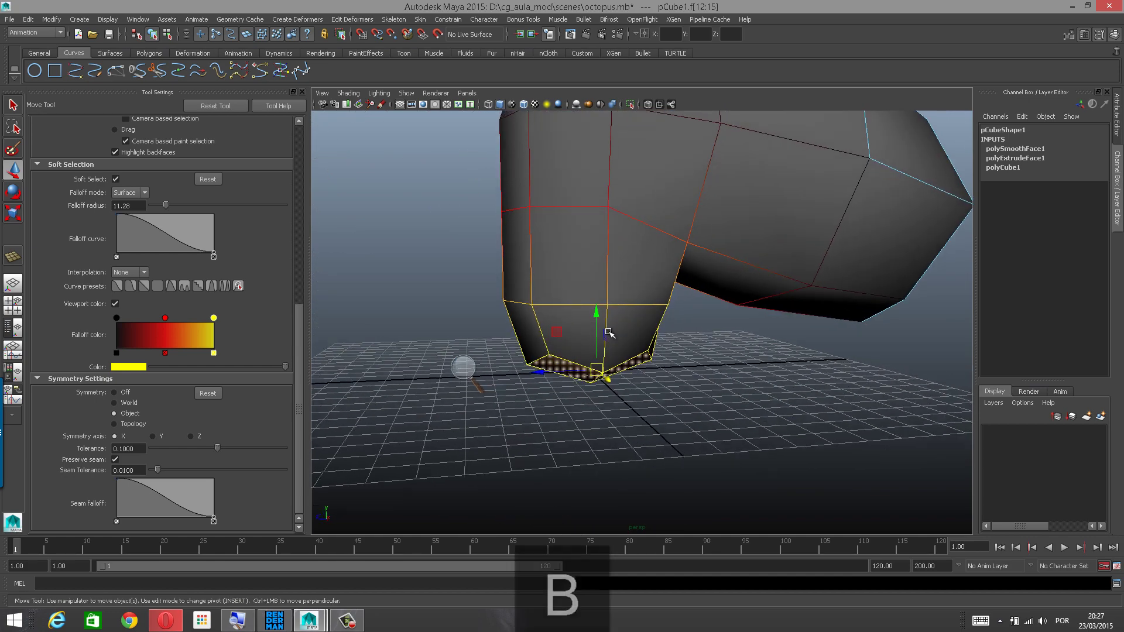
{"action": "scroll", "coordinate": [740, 338], "scroll_direction": "down", "scroll_amount": 4}
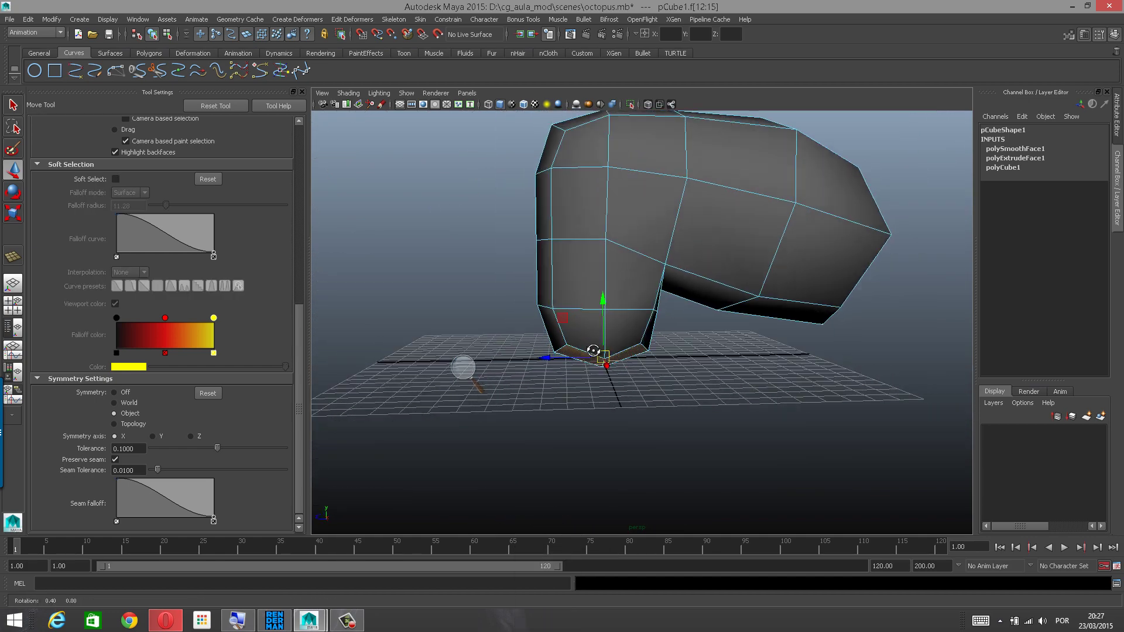
{"action": "left_click_drag", "start_coordinate": [592, 351], "coordinate": [697, 369], "text": "alt"}
{"action": "scroll", "coordinate": [633, 349], "scroll_direction": "up", "scroll_amount": 4}
{"action": "key", "text": "b"}
{"action": "key", "text": "b"}
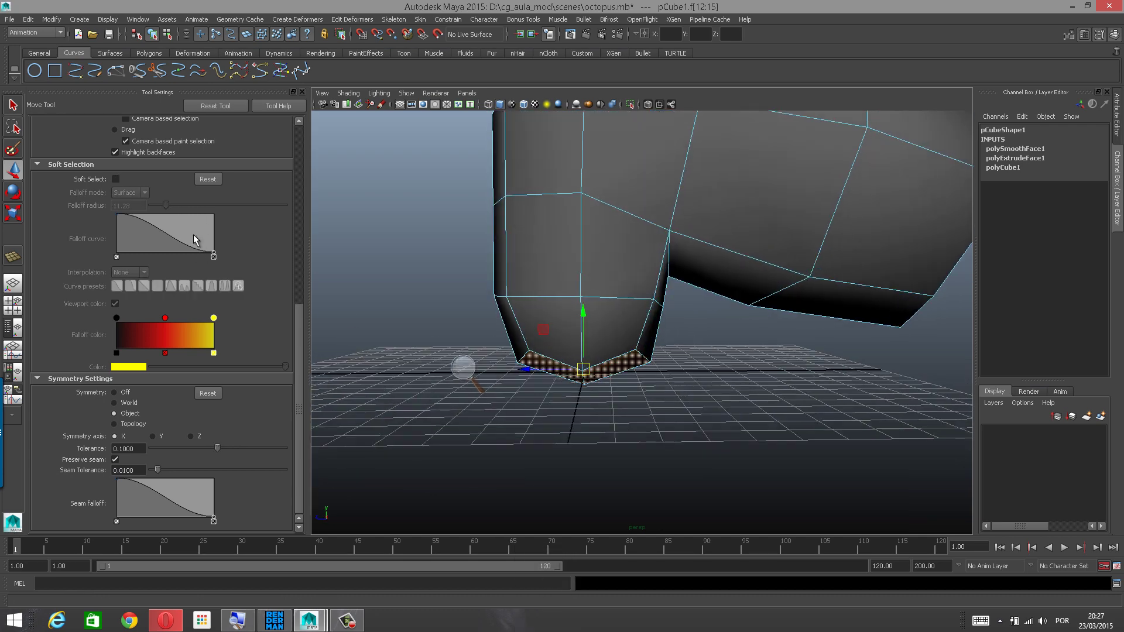
{"action": "left_click", "coordinate": [116, 179]}
{"action": "left_click", "coordinate": [117, 180]}
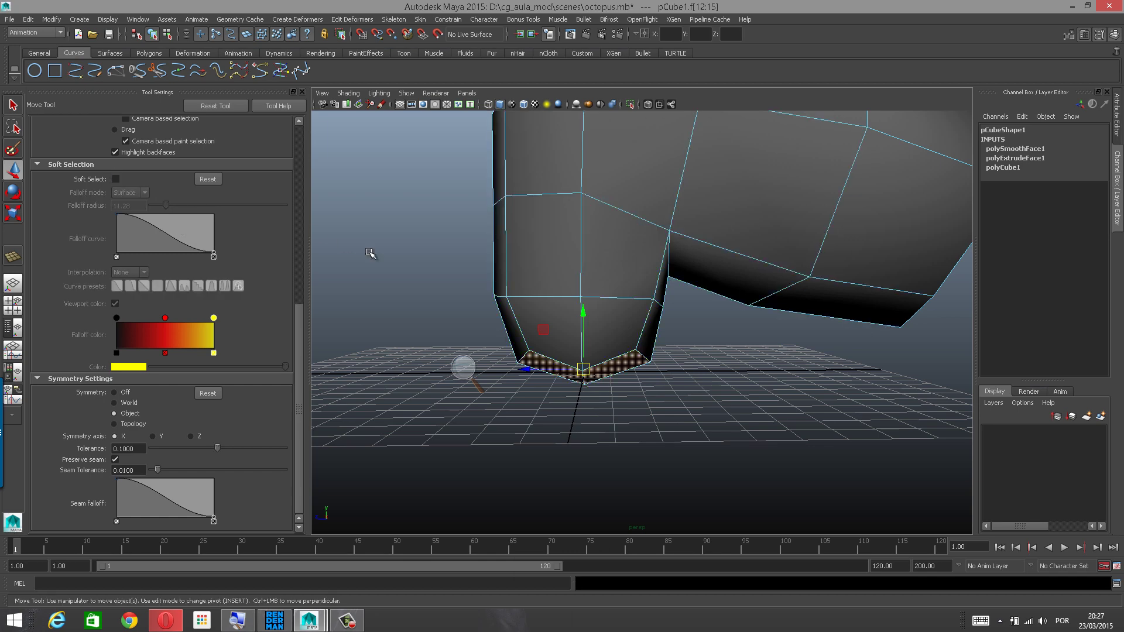
Examine the selected bottom faces from several angles in the perspective view and in the side view.
{"action": "scroll", "coordinate": [628, 320], "scroll_direction": "down", "scroll_amount": 2}
{"action": "left_click_drag", "start_coordinate": [608, 321], "coordinate": [543, 309], "text": "alt"}
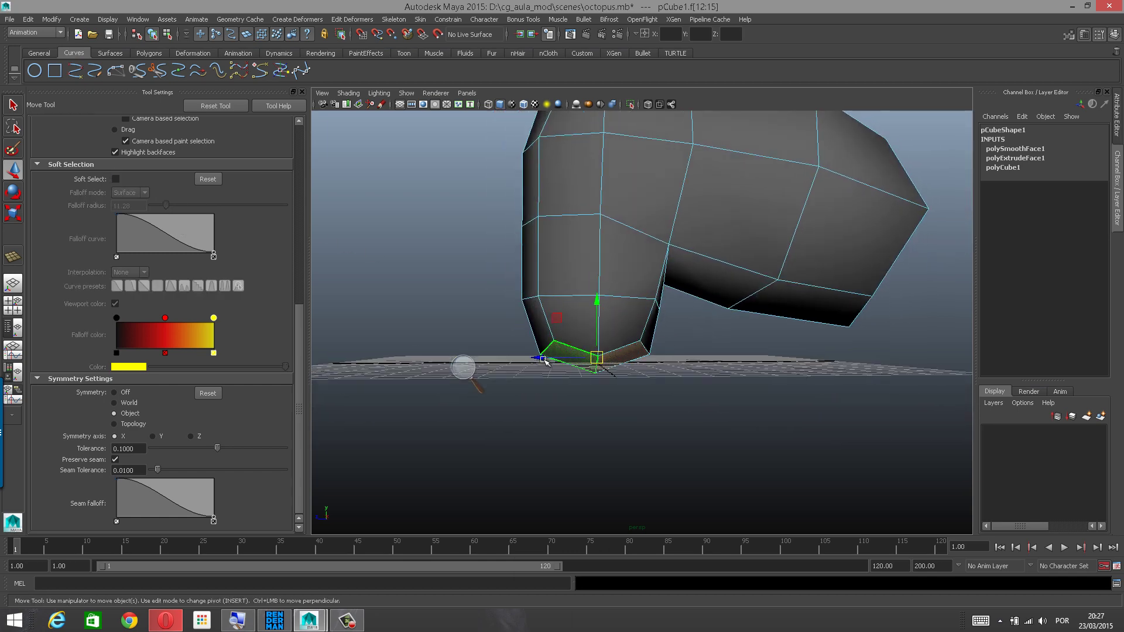
{"action": "left_click_drag", "start_coordinate": [516, 359], "coordinate": [533, 367], "text": "alt"}
{"action": "left_click_drag", "start_coordinate": [640, 379], "coordinate": [703, 381], "text": "alt"}
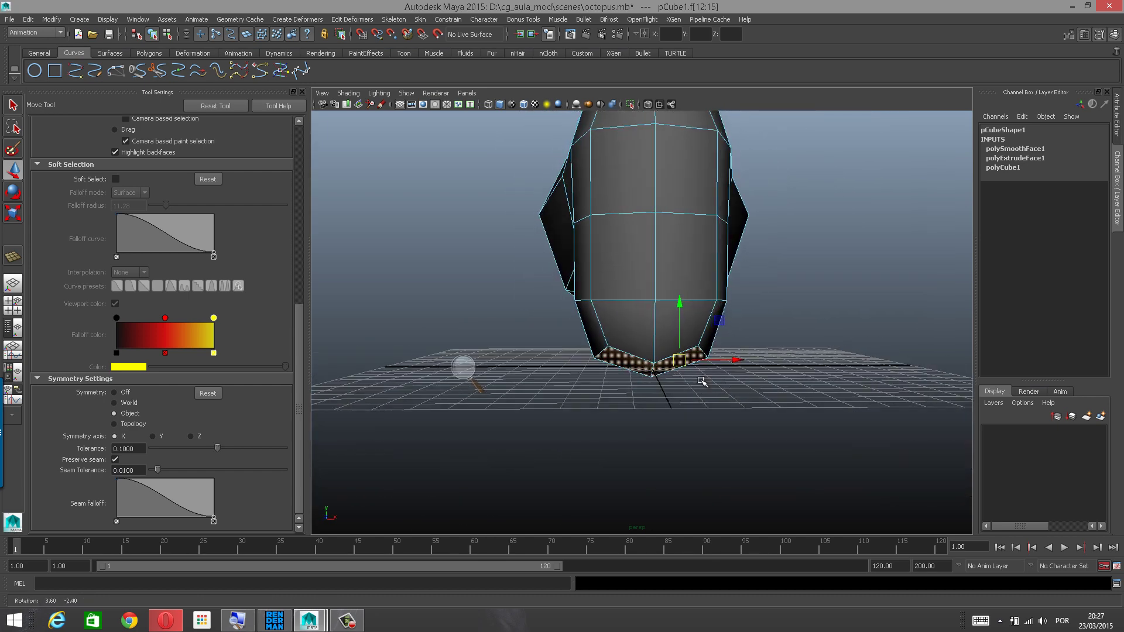
{"action": "key", "text": "space"}
{"action": "key", "text": "space"}
{"action": "scroll", "coordinate": [570, 356], "scroll_direction": "up", "scroll_amount": 3}
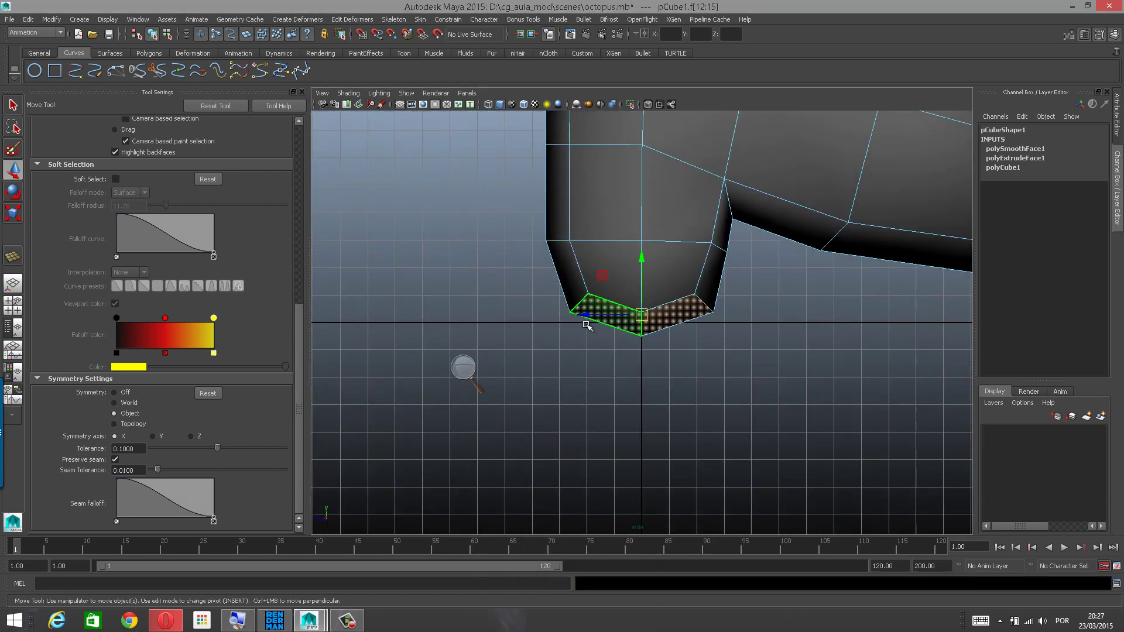
{"action": "scroll", "coordinate": [674, 330], "scroll_direction": "down", "scroll_amount": 3}
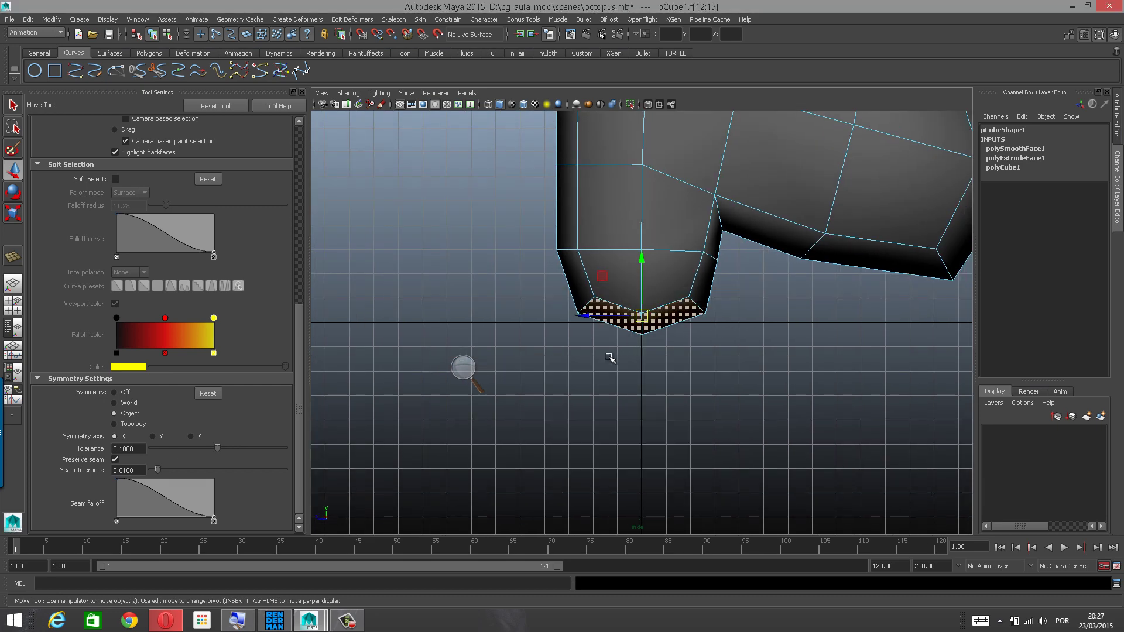
{"action": "key", "text": "space"}
{"action": "key", "text": "space"}
{"action": "key", "text": "space"}
{"action": "key", "text": "space"}
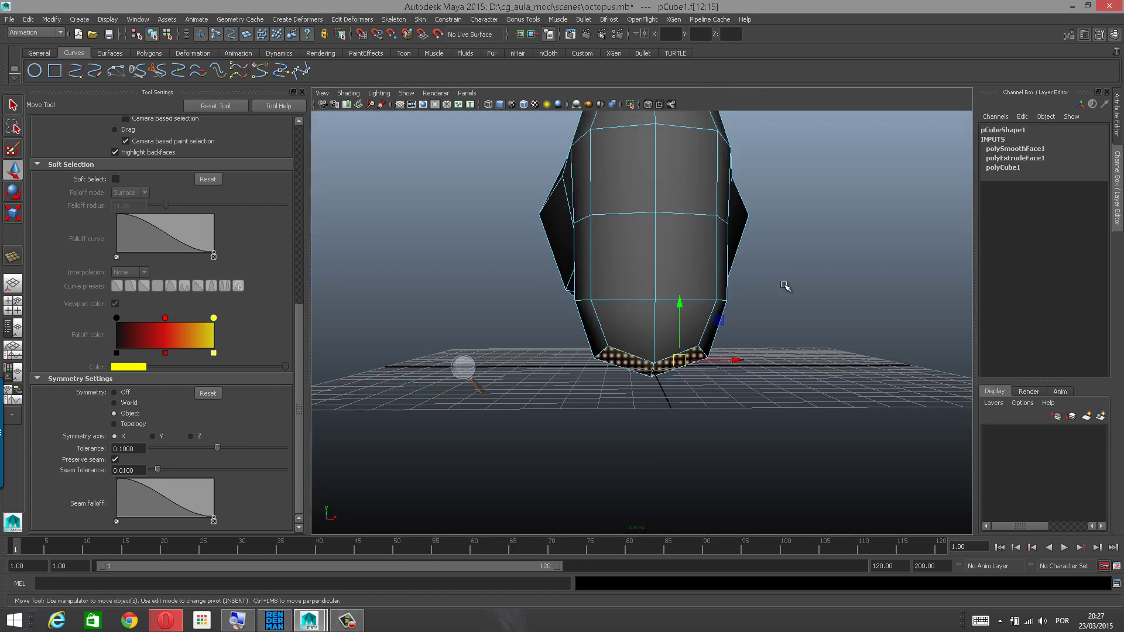
Clear the face selection and pick the four bottom faces of the lower end again with symmetry on.
{"action": "left_click_drag", "start_coordinate": [785, 286], "coordinate": [544, 300], "text": "alt"}
{"action": "scroll", "coordinate": [755, 302], "scroll_direction": "up", "scroll_amount": 4}
{"action": "left_click_drag", "start_coordinate": [755, 302], "coordinate": [742, 344], "text": "alt"}
{"action": "left_click", "coordinate": [749, 413]}
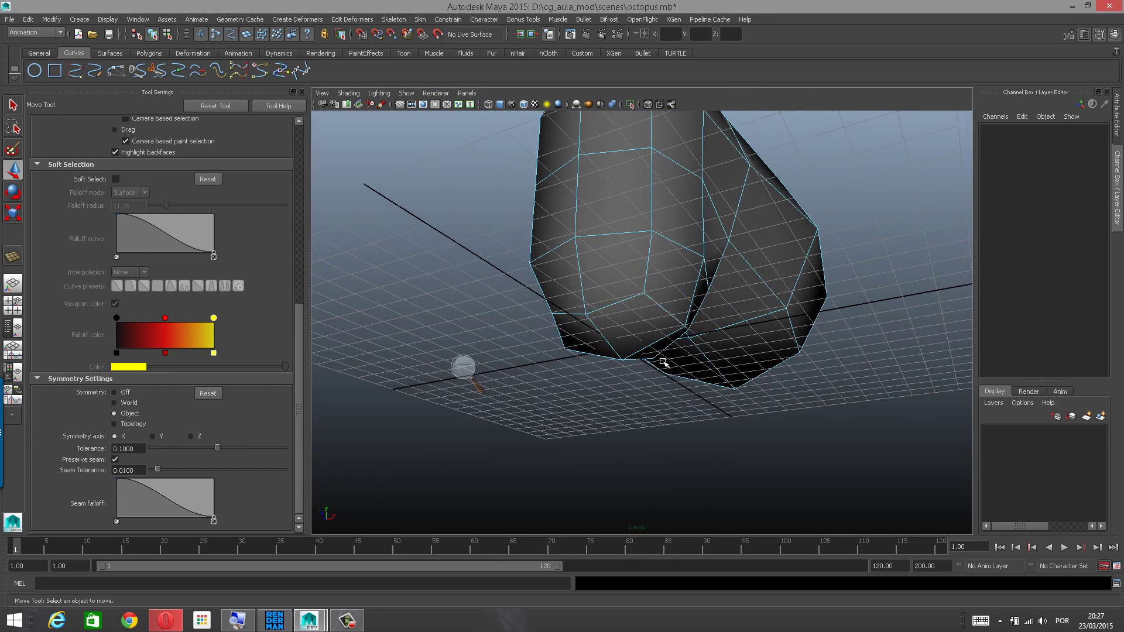
{"action": "left_click", "coordinate": [647, 334]}
{"action": "left_click_drag", "start_coordinate": [662, 354], "coordinate": [591, 328], "text": "alt"}
{"action": "left_click", "coordinate": [663, 325], "text": "shift"}
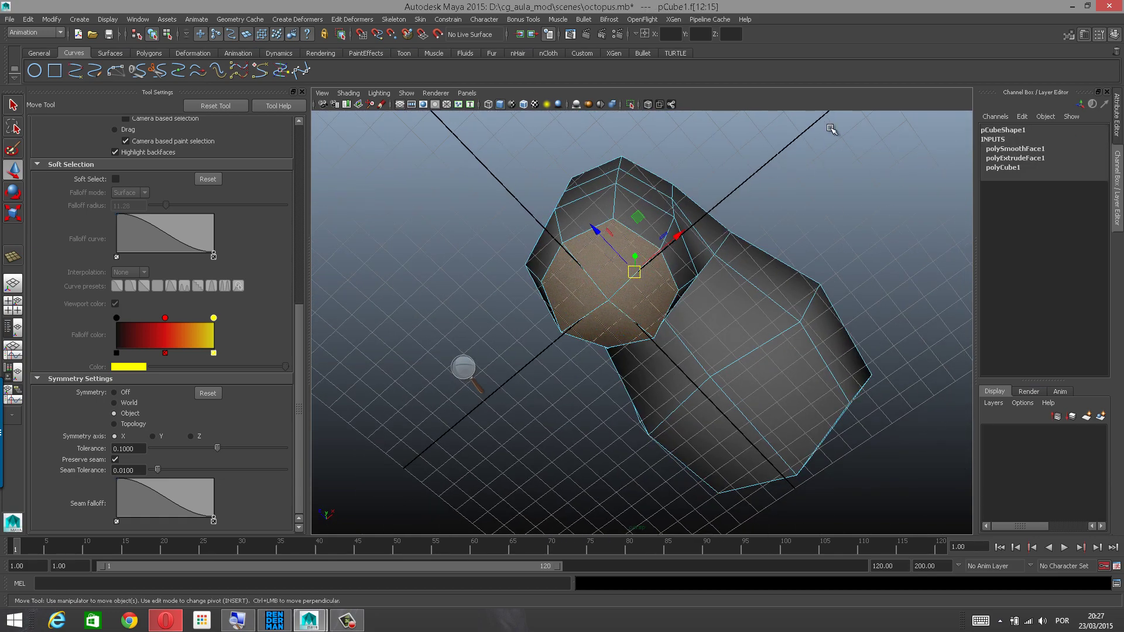
{"action": "left_click", "coordinate": [830, 129]}
{"action": "left_click", "coordinate": [624, 254]}
{"action": "left_click", "coordinate": [645, 285], "text": "shift"}
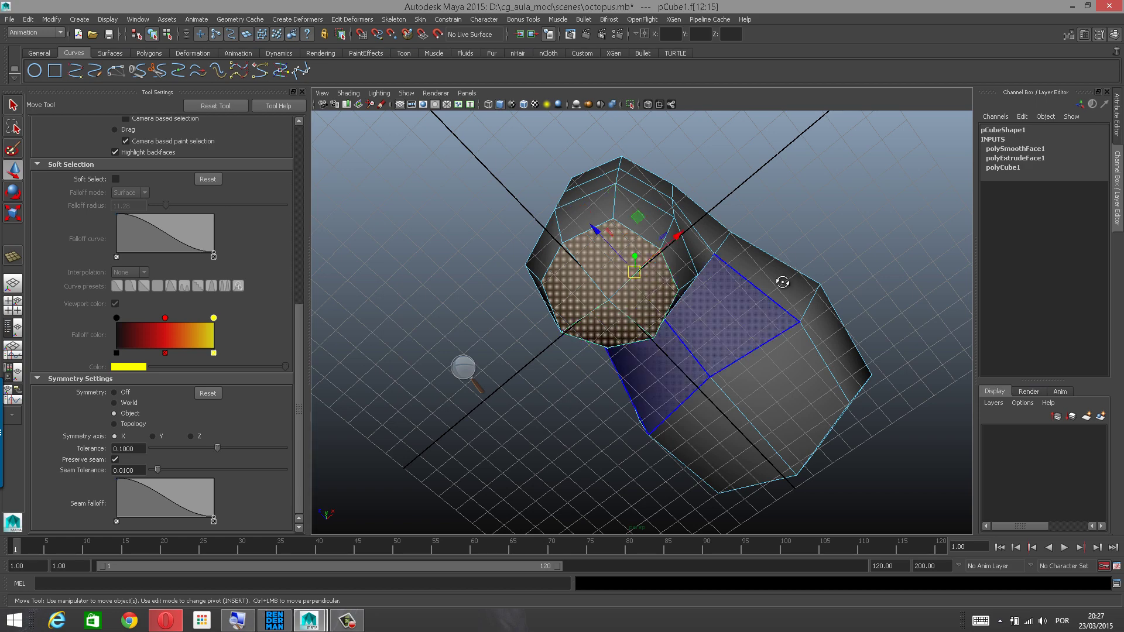
Reselect the four bottom faces, activate the Scale tool and enlarge its manipulator.
{"action": "left_click_drag", "start_coordinate": [783, 284], "coordinate": [723, 366], "text": "alt"}
{"action": "left_click", "coordinate": [675, 389]}
{"action": "left_click", "coordinate": [595, 344]}
{"action": "left_click_drag", "start_coordinate": [621, 376], "coordinate": [637, 405], "text": "alt"}
{"action": "left_click", "coordinate": [640, 317], "text": "shift"}
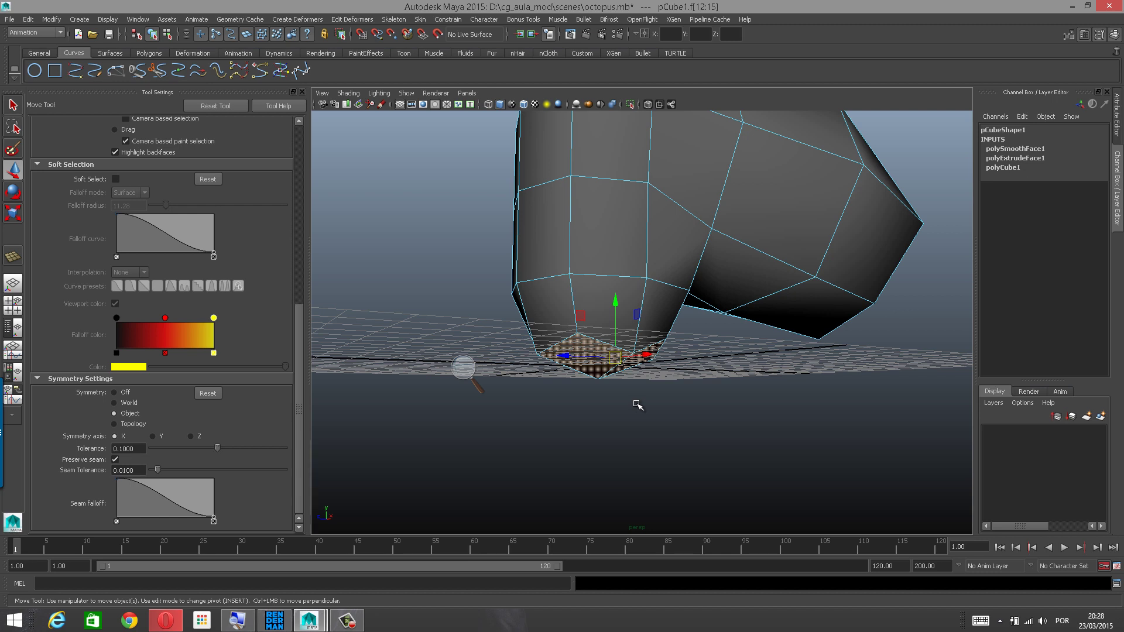
{"action": "key", "text": "r"}
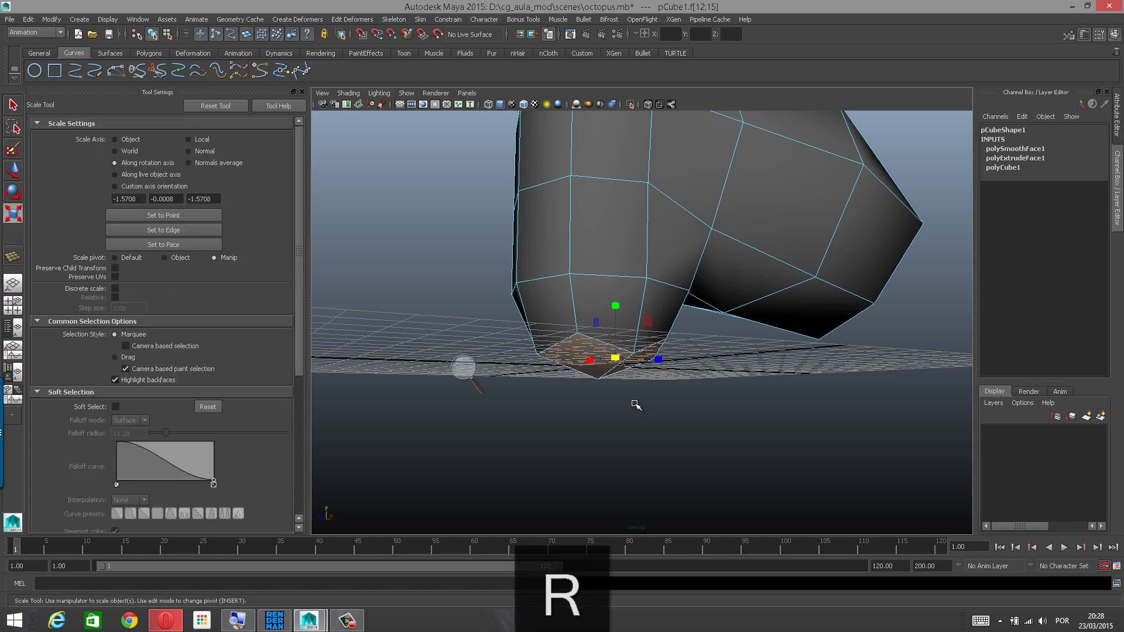
{"action": "left_click_drag", "start_coordinate": [615, 414], "coordinate": [584, 431], "text": "alt"}
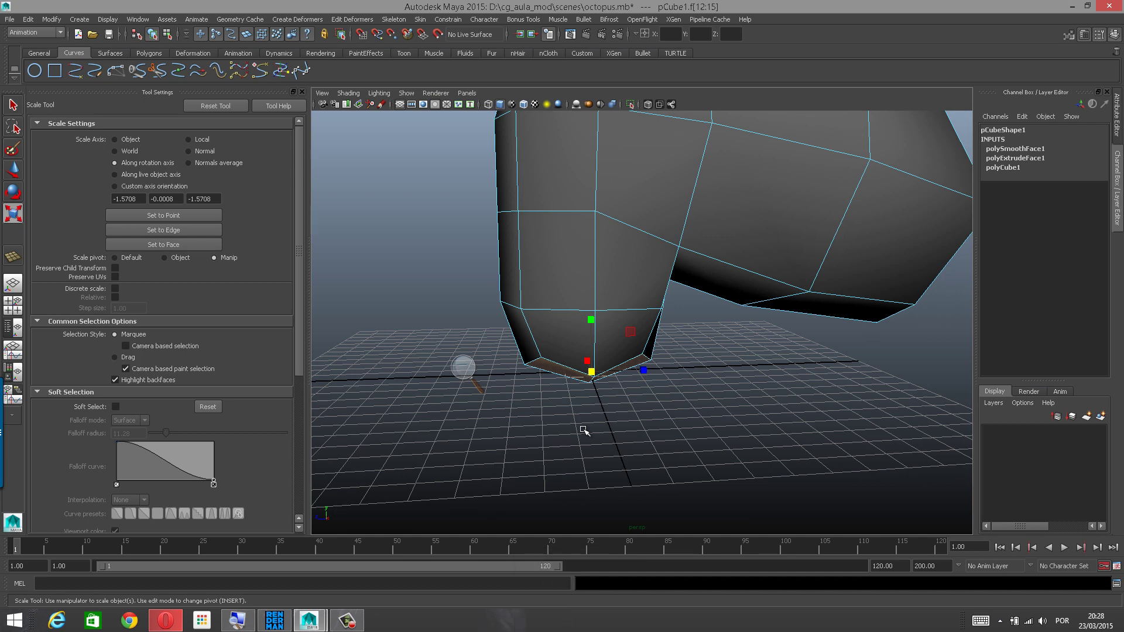
{"action": "key", "text": "="}
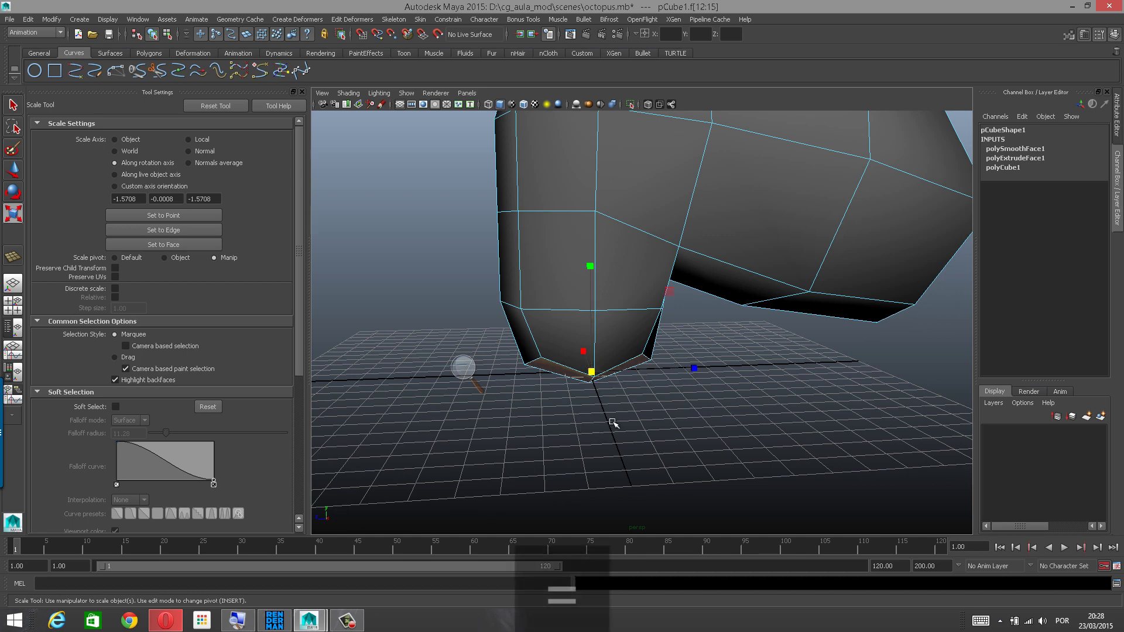
Examine the uneven underside faces of the body from several angles.
{"action": "left_click_drag", "start_coordinate": [650, 413], "coordinate": [553, 391], "text": "alt"}
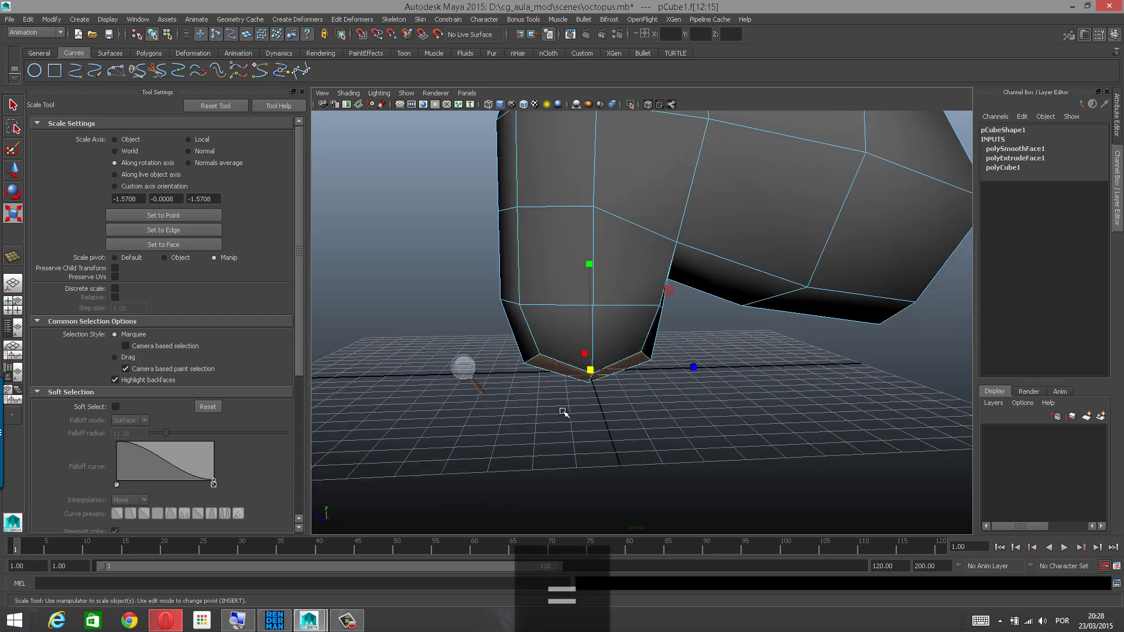
{"action": "left_click_drag", "start_coordinate": [647, 408], "coordinate": [586, 425], "text": "alt"}
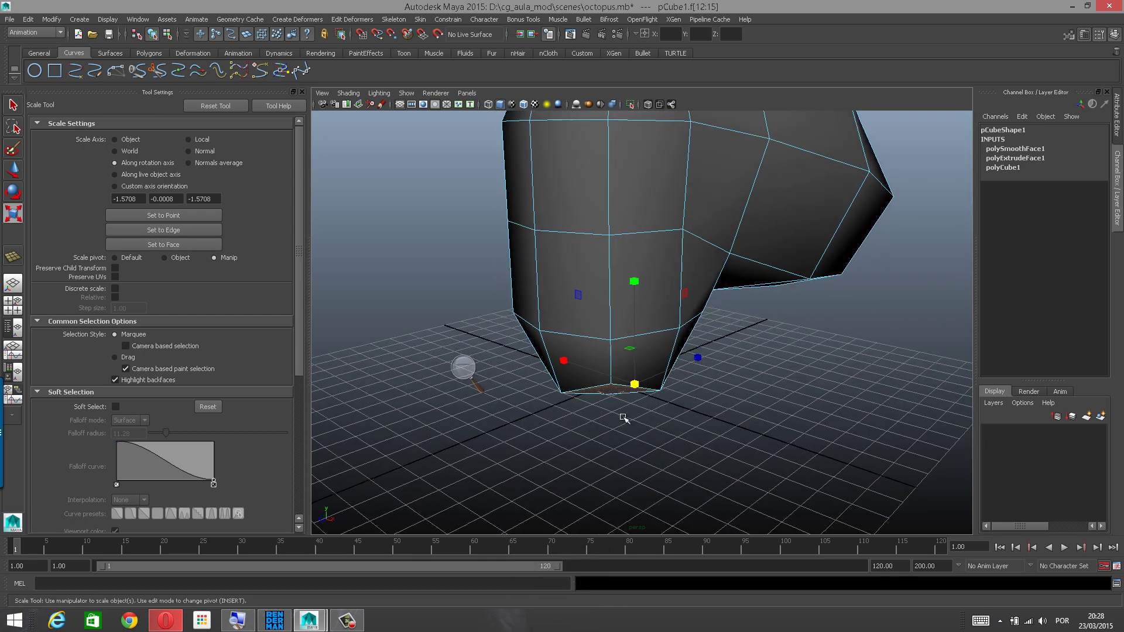
{"action": "left_click_drag", "start_coordinate": [656, 420], "coordinate": [640, 422], "text": "alt"}
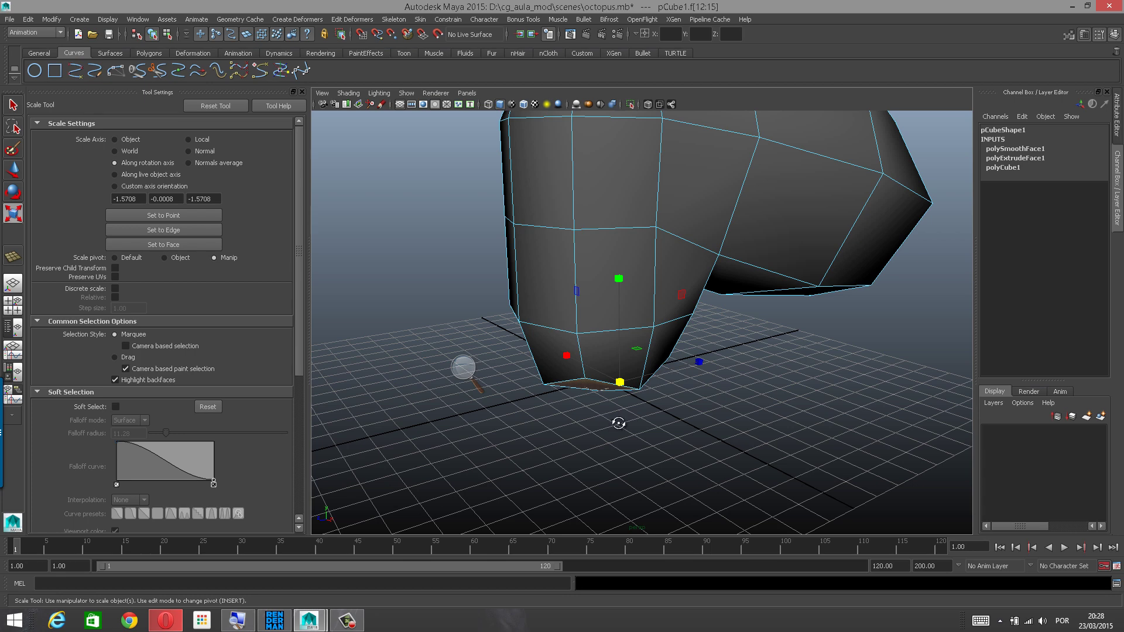
{"action": "left_click_drag", "start_coordinate": [619, 423], "coordinate": [621, 422], "text": "alt"}
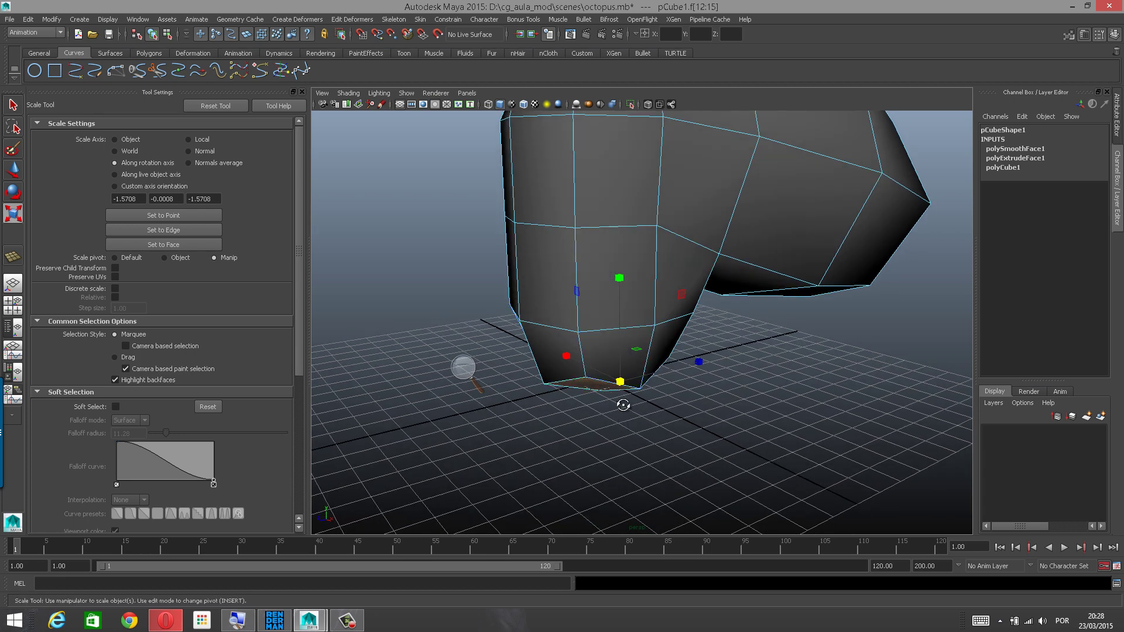
{"action": "left_click_drag", "start_coordinate": [623, 405], "coordinate": [567, 391], "text": "alt"}
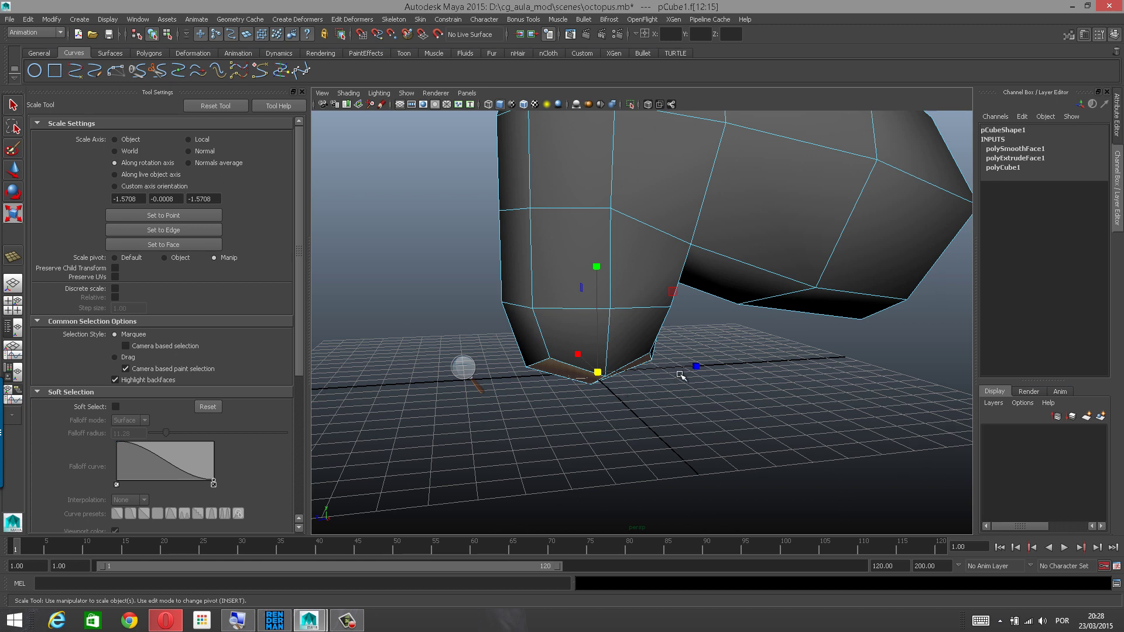
{"action": "left_click_drag", "start_coordinate": [682, 375], "coordinate": [733, 396], "text": "alt"}
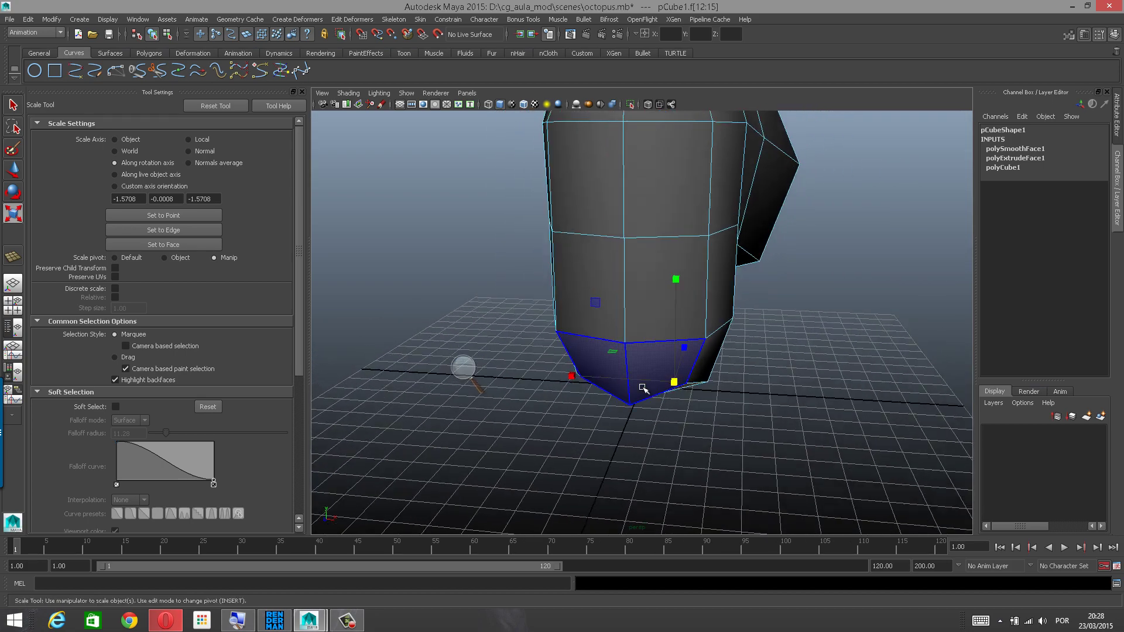
{"action": "left_click_drag", "start_coordinate": [643, 388], "coordinate": [547, 384], "text": "alt"}
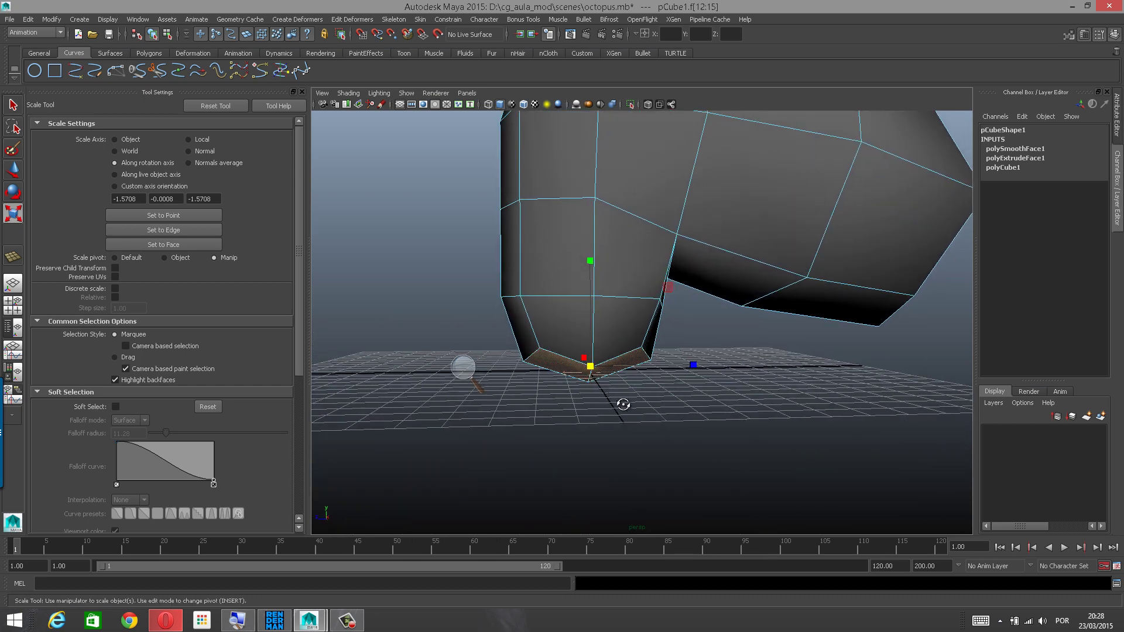
{"action": "mouse_move", "coordinate": [624, 404]}
{"action": "left_mouse_down", "text": "alt"}
{"action": "mouse_move", "coordinate": [658, 420]}
{"action": "mouse_move", "coordinate": [607, 403]}
{"action": "left_mouse_up", "text": "alt"}
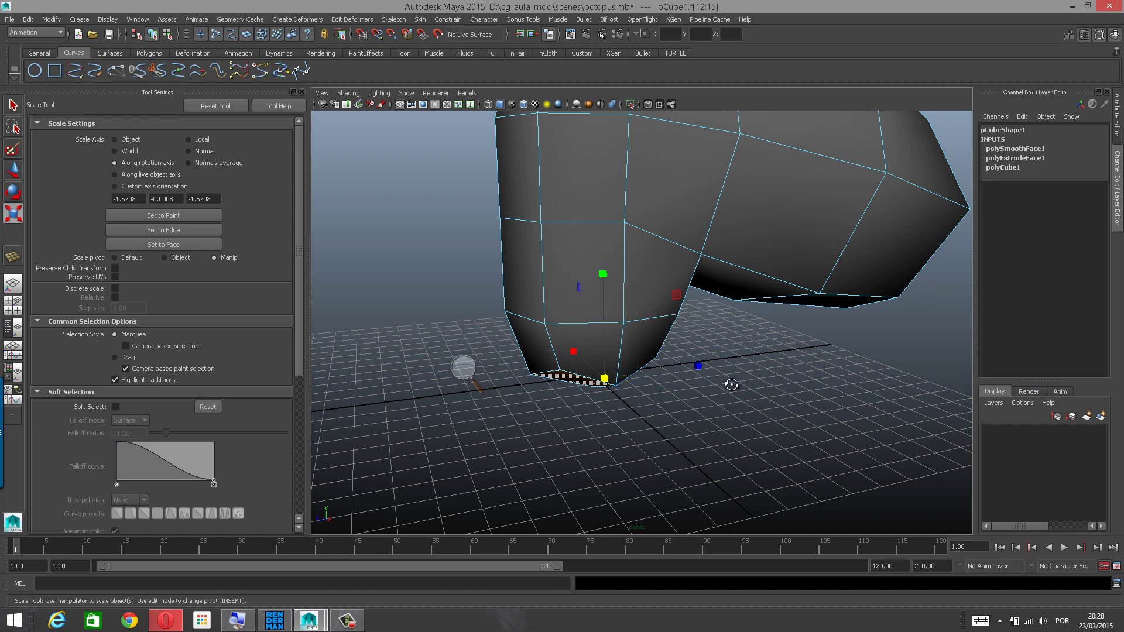
Select the four faces on the underside of the body and flatten them by scaling along the vertical axis.
{"action": "left_click_drag", "start_coordinate": [732, 385], "coordinate": [782, 316], "text": "alt"}
{"action": "left_click", "coordinate": [856, 238]}
{"action": "left_click", "coordinate": [644, 274]}
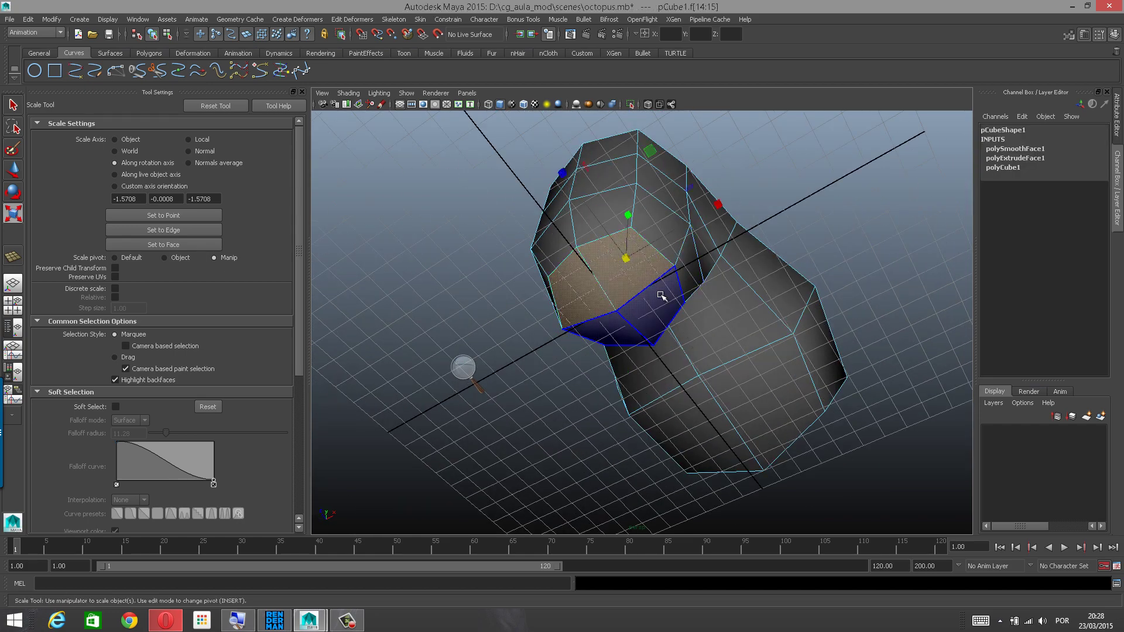
{"action": "left_click", "coordinate": [661, 296], "text": "shift"}
{"action": "left_click_drag", "start_coordinate": [640, 365], "coordinate": [621, 432], "text": "alt"}
{"action": "key", "text": "r"}
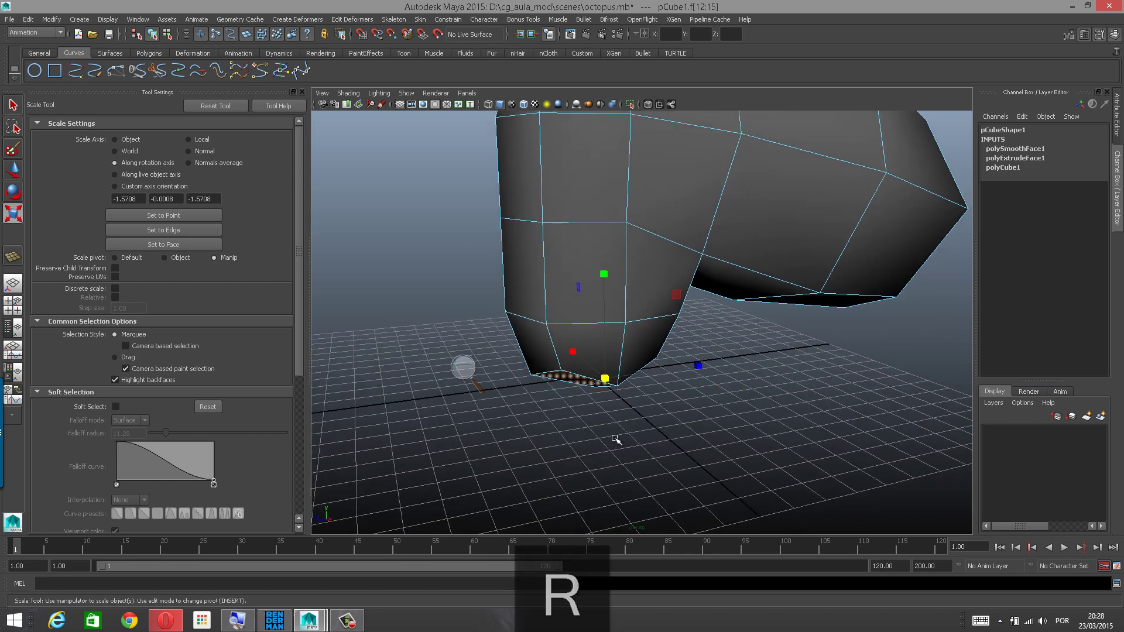
{"action": "mouse_move", "coordinate": [614, 440]}
{"action": "left_mouse_down", "text": "alt"}
{"action": "mouse_move", "coordinate": [617, 432]}
{"action": "mouse_move", "coordinate": [598, 430]}
{"action": "left_mouse_up", "text": "alt"}
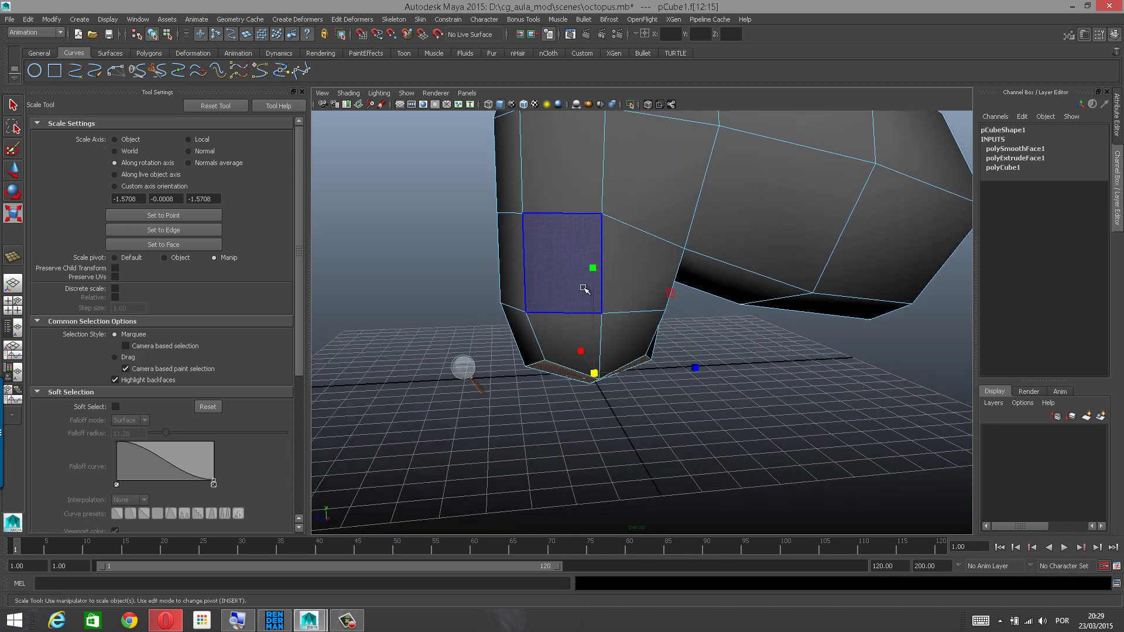
{"action": "left_click_drag", "start_coordinate": [595, 268], "coordinate": [601, 269], "text": "alt"}
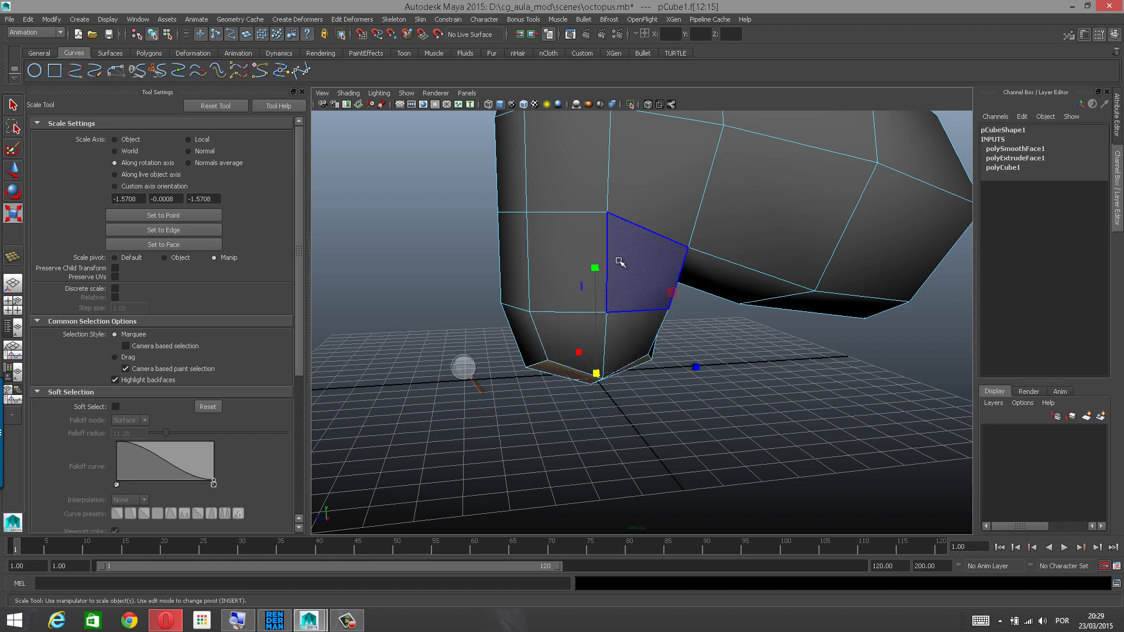
{"action": "left_click_drag", "start_coordinate": [595, 268], "coordinate": [593, 325]}
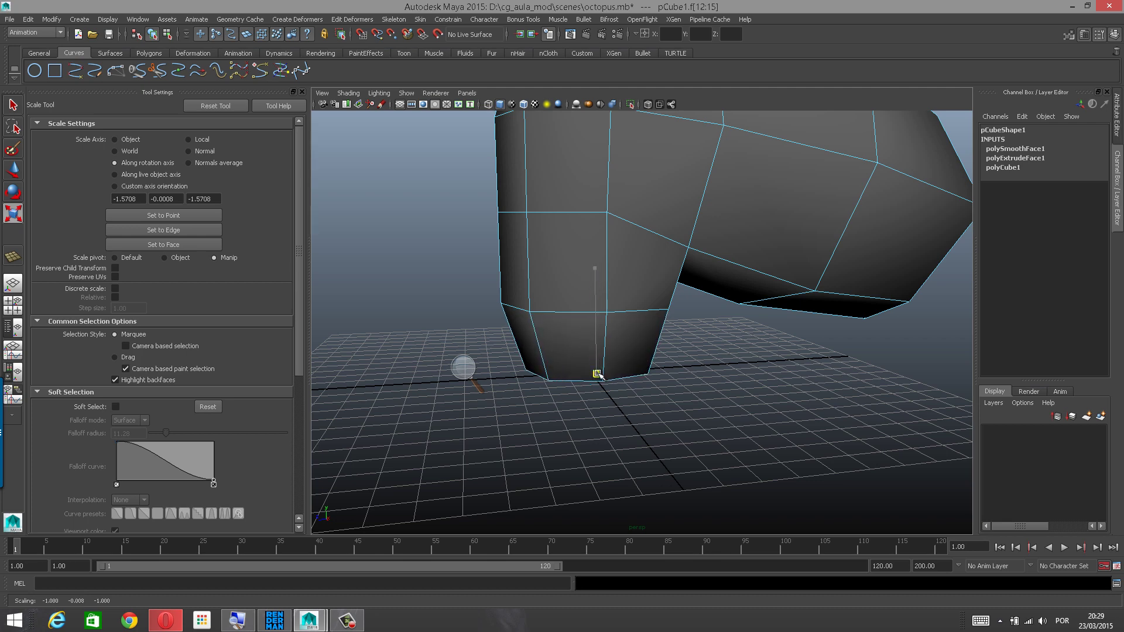
{"action": "left_click_drag", "start_coordinate": [598, 372], "coordinate": [598, 374]}
{"action": "left_click_drag", "start_coordinate": [693, 349], "coordinate": [664, 336], "text": "alt"}
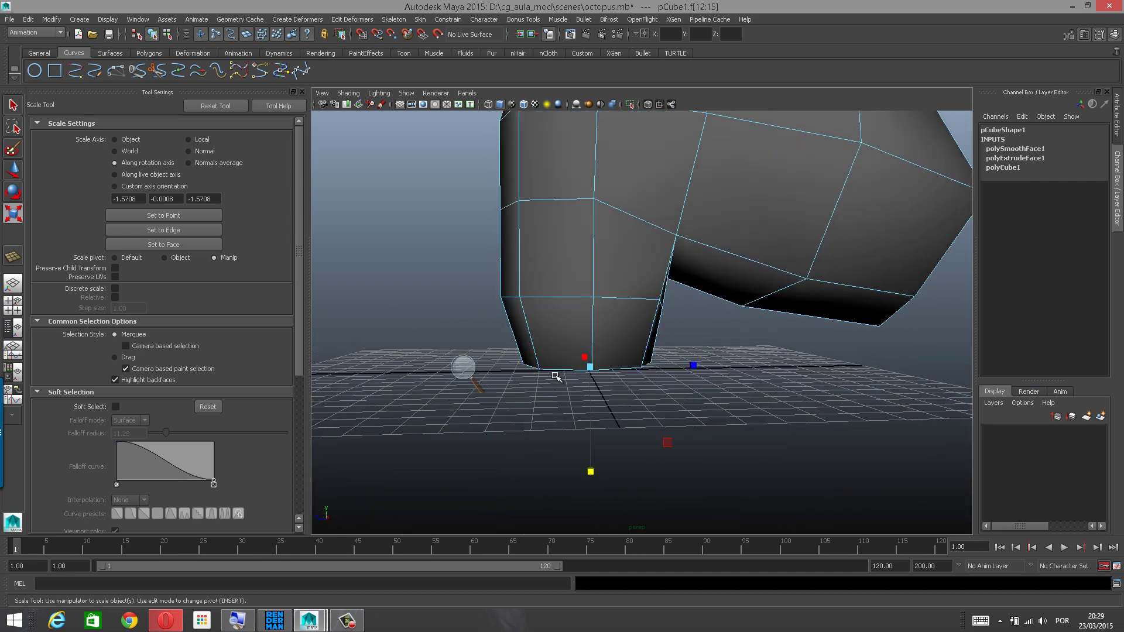
Try to widen the flattened underside by scaling its faces along both horizontal axes.
{"action": "left_click_drag", "start_coordinate": [555, 376], "coordinate": [702, 344], "text": "alt"}
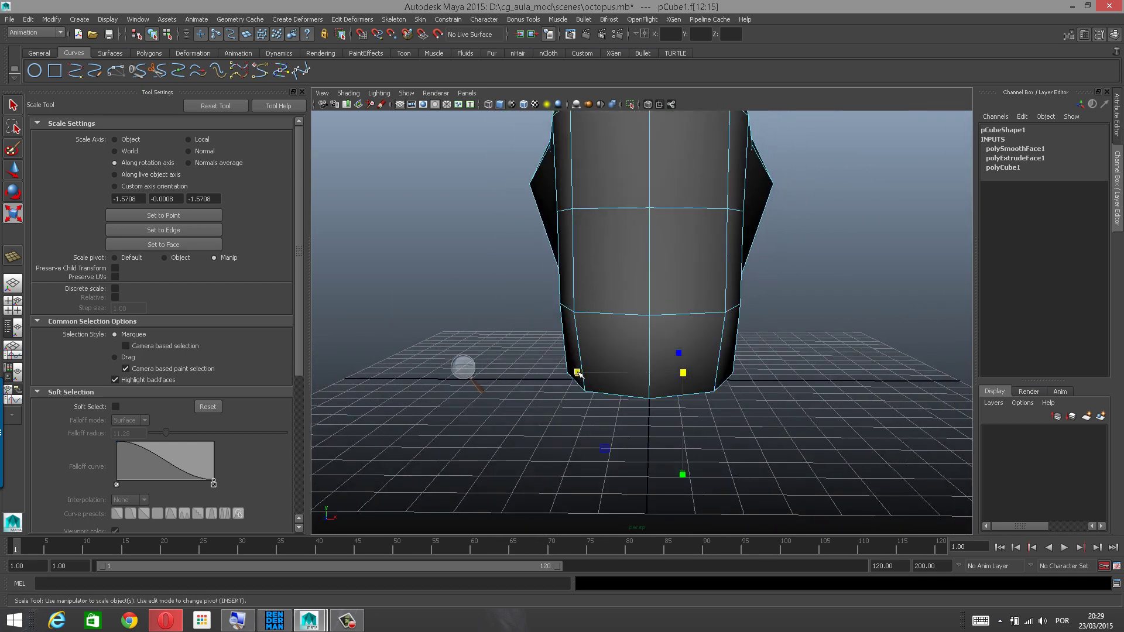
{"action": "left_click_drag", "start_coordinate": [578, 373], "coordinate": [538, 373]}
{"action": "left_click_drag", "start_coordinate": [637, 342], "coordinate": [529, 346], "text": "alt"}
{"action": "left_click_drag", "start_coordinate": [691, 373], "coordinate": [708, 373]}
{"action": "left_click_drag", "start_coordinate": [720, 382], "coordinate": [564, 372], "text": "alt"}
{"action": "left_click_drag", "start_coordinate": [645, 352], "coordinate": [603, 350], "text": "alt"}
Undo the last scaling operations on the underside faces and recheck the base from several angles.
{"action": "key", "text": "ctrl+z"}
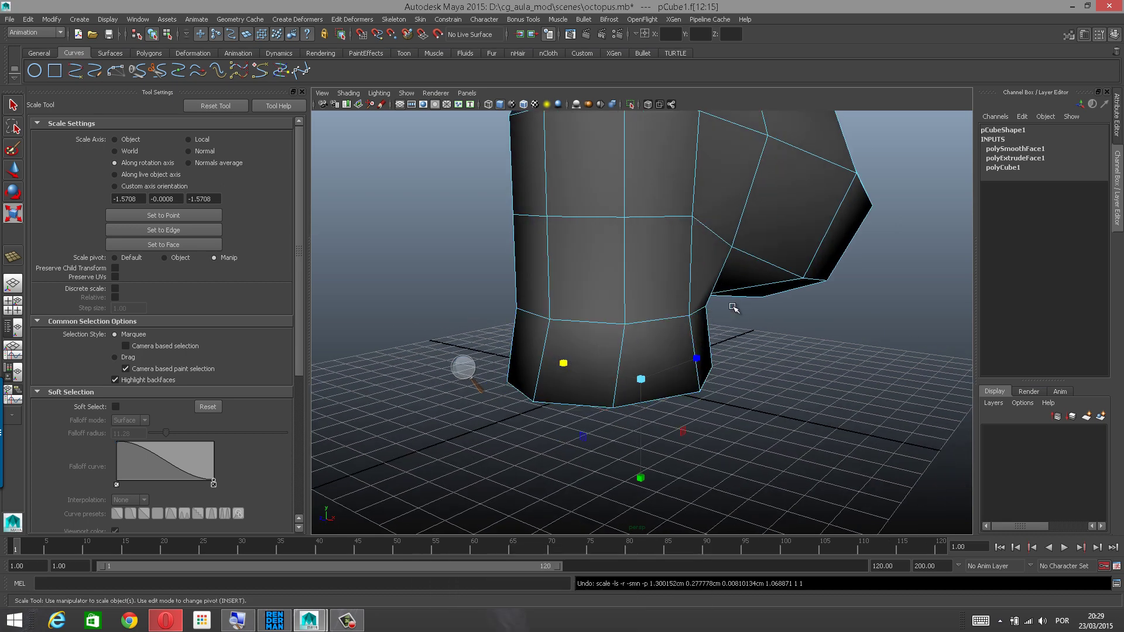
{"action": "key", "text": "ctrl+z"}
{"action": "key", "text": "ctrl+z"}
{"action": "key", "text": "ctrl+z"}
{"action": "left_click_drag", "start_coordinate": [697, 320], "coordinate": [647, 307], "text": "alt"}
{"action": "left_click_drag", "start_coordinate": [611, 272], "coordinate": [611, 271]}
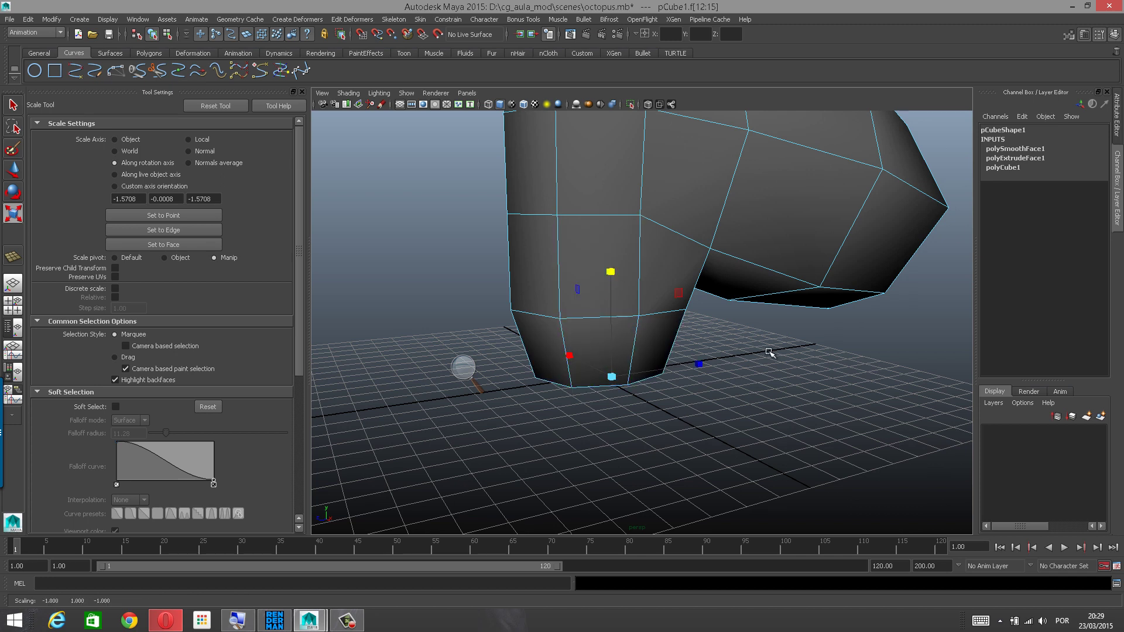
{"action": "left_click_drag", "start_coordinate": [769, 352], "coordinate": [848, 369], "text": "alt"}
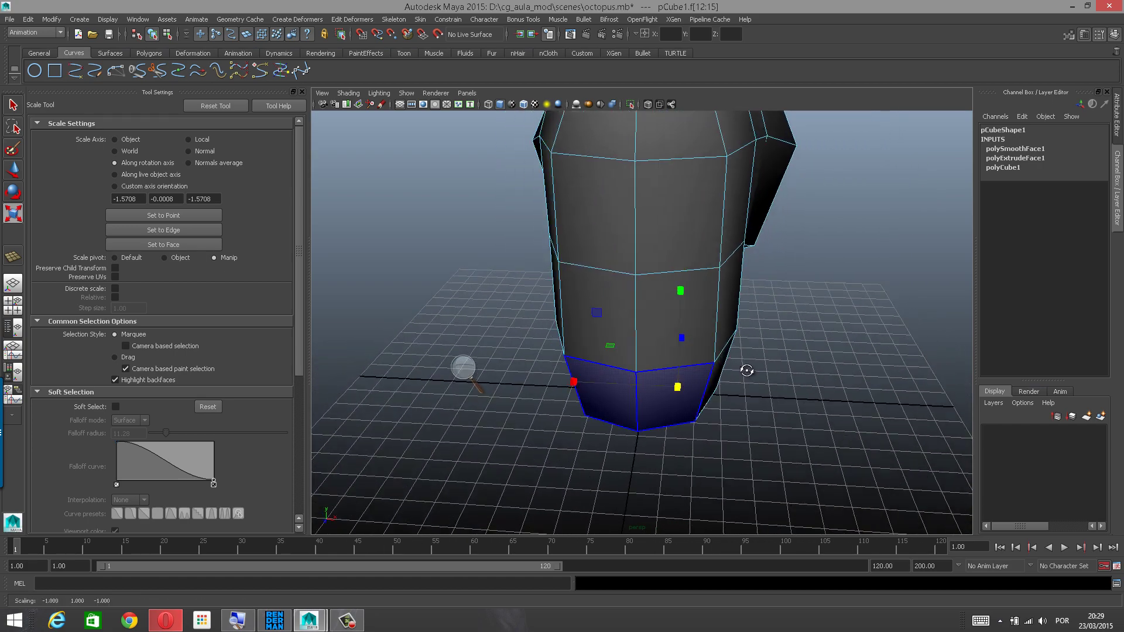
{"action": "mouse_move", "coordinate": [747, 371]}
{"action": "left_mouse_down", "text": "alt"}
{"action": "mouse_move", "coordinate": [673, 357]}
{"action": "mouse_move", "coordinate": [714, 369]}
{"action": "mouse_move", "coordinate": [550, 372]}
{"action": "mouse_move", "coordinate": [845, 334]}
{"action": "mouse_move", "coordinate": [745, 334]}
{"action": "mouse_move", "coordinate": [617, 376]}
{"action": "mouse_move", "coordinate": [649, 359]}
{"action": "mouse_move", "coordinate": [610, 362]}
{"action": "mouse_move", "coordinate": [653, 360]}
{"action": "left_mouse_up", "text": "alt"}
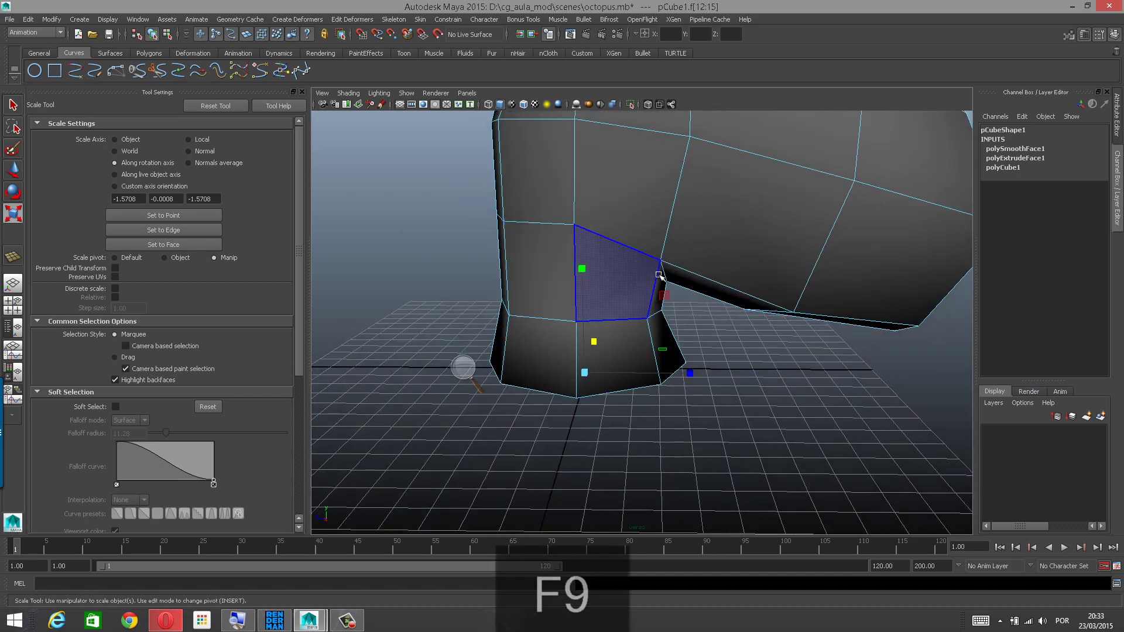
Select the ring of faces around the flared base of the body.
{"action": "left_click_drag", "start_coordinate": [659, 302], "coordinate": [713, 274], "text": "alt"}
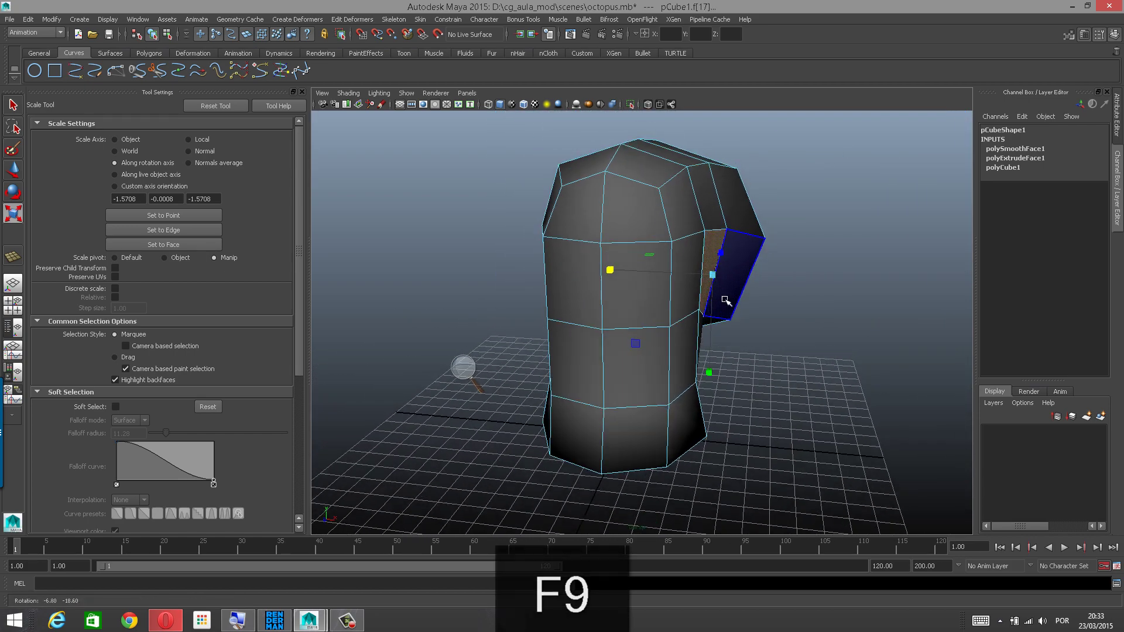
{"action": "left_click", "coordinate": [684, 420]}
{"action": "double_click", "coordinate": [643, 442], "text": "shift"}
{"action": "left_click_drag", "start_coordinate": [702, 429], "coordinate": [668, 424], "text": "alt"}
Select the mirrored side faces midway up the body and move them slightly outward along the X axis.
{"action": "left_click", "coordinate": [637, 296]}
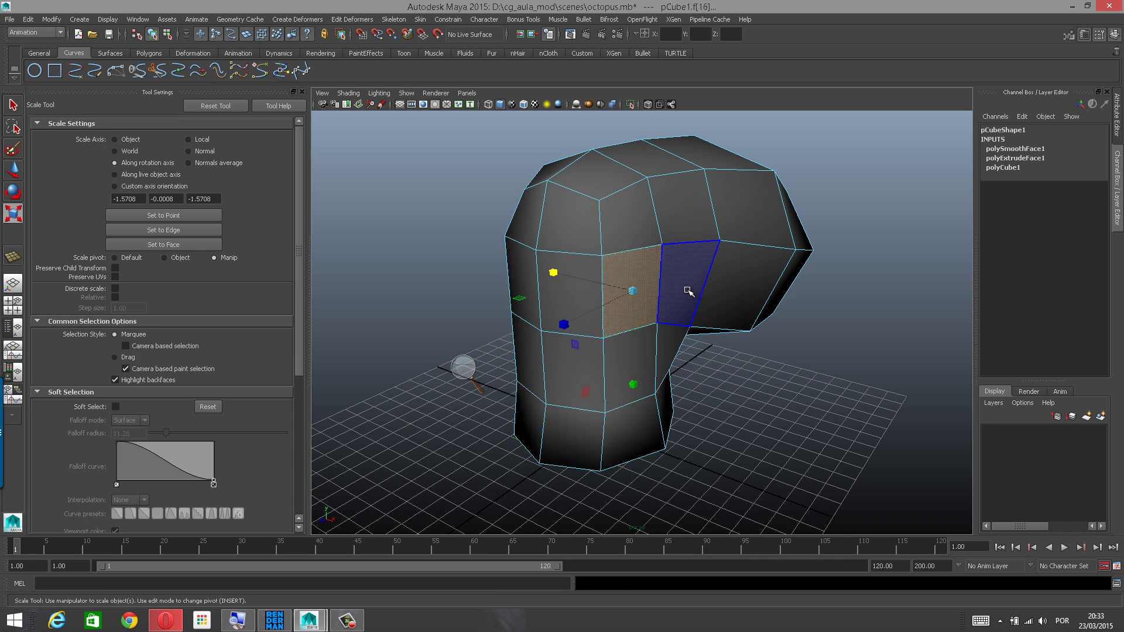
{"action": "double_click", "coordinate": [691, 292], "text": "shift"}
{"action": "left_click_drag", "start_coordinate": [695, 294], "coordinate": [753, 331], "text": "alt"}
{"action": "key", "text": "e"}
{"action": "key", "text": "w"}
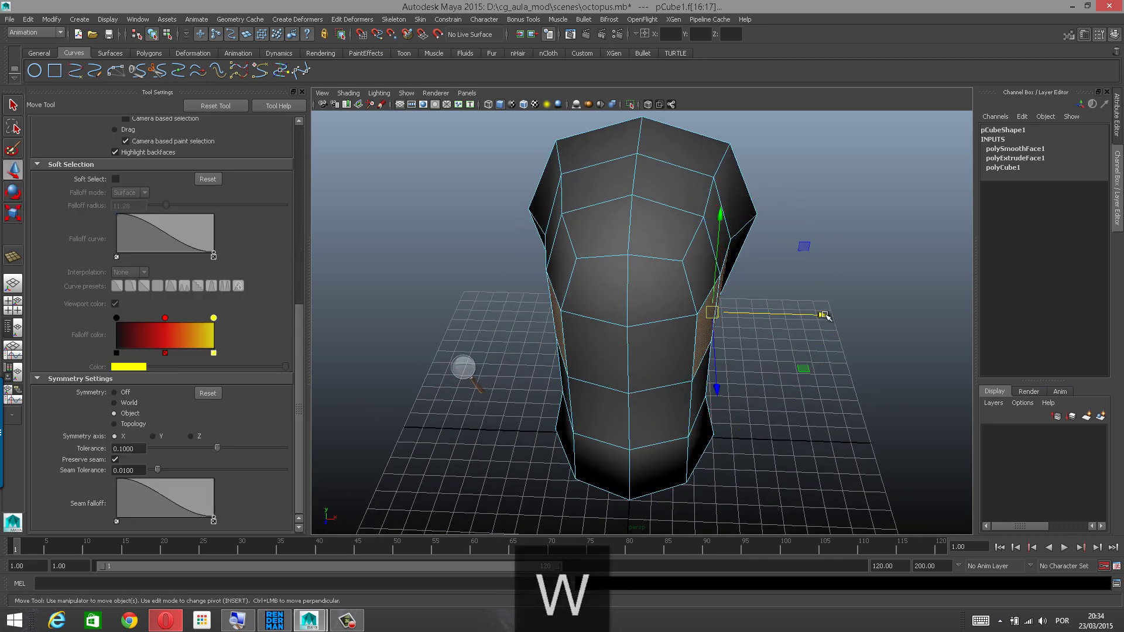
{"action": "left_click_drag", "start_coordinate": [824, 315], "coordinate": [836, 318]}
{"action": "left_click_drag", "start_coordinate": [747, 407], "coordinate": [656, 401], "text": "alt"}
Select the ring of base faces with the Scale tool active, then clear that selection.
{"action": "left_click", "coordinate": [677, 426]}
{"action": "double_click", "coordinate": [651, 436], "text": "shift"}
{"action": "key", "text": "r"}
{"action": "left_click", "coordinate": [760, 398]}
{"action": "left_click", "coordinate": [632, 285]}
{"action": "left_click_drag", "start_coordinate": [624, 308], "coordinate": [654, 302], "text": "alt"}
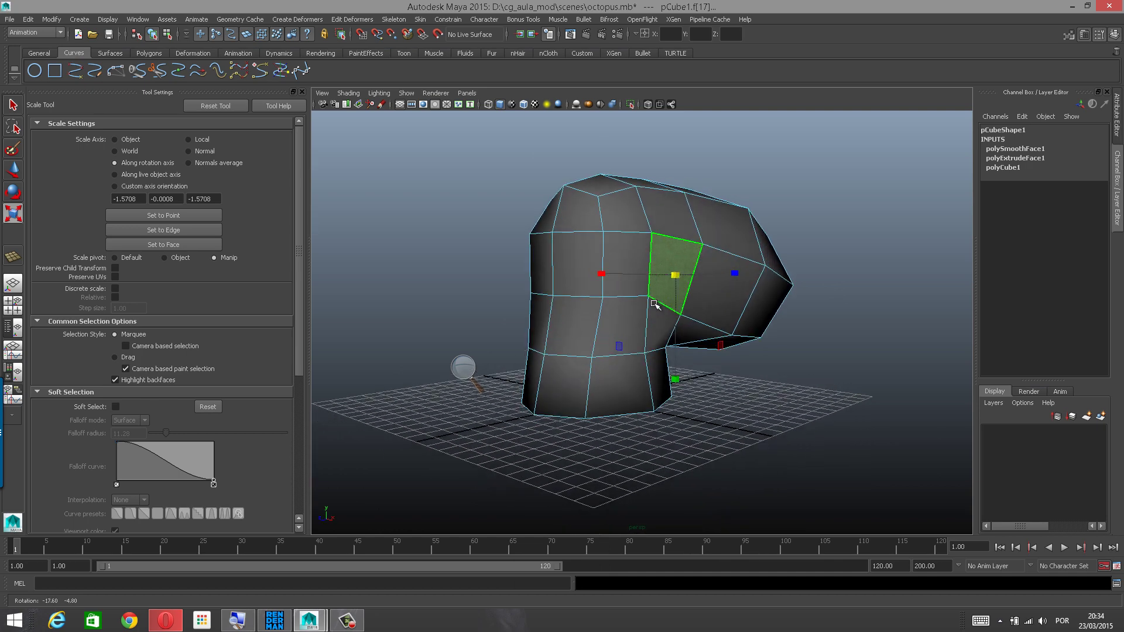
Examine the side faces where the lower body meets the rounded back of the head.
{"action": "left_click_drag", "start_coordinate": [609, 403], "coordinate": [582, 378], "text": "alt"}
{"action": "right_click_drag", "start_coordinate": [582, 378], "coordinate": [658, 375], "text": "alt"}
{"action": "mouse_move", "coordinate": [634, 371]}
{"action": "left_mouse_down", "text": "alt"}
{"action": "mouse_move", "coordinate": [662, 380]}
{"action": "mouse_move", "coordinate": [652, 371]}
{"action": "mouse_move", "coordinate": [793, 369]}
{"action": "mouse_move", "coordinate": [627, 380]}
{"action": "left_mouse_up", "text": "alt"}
{"action": "left_click", "coordinate": [682, 362]}
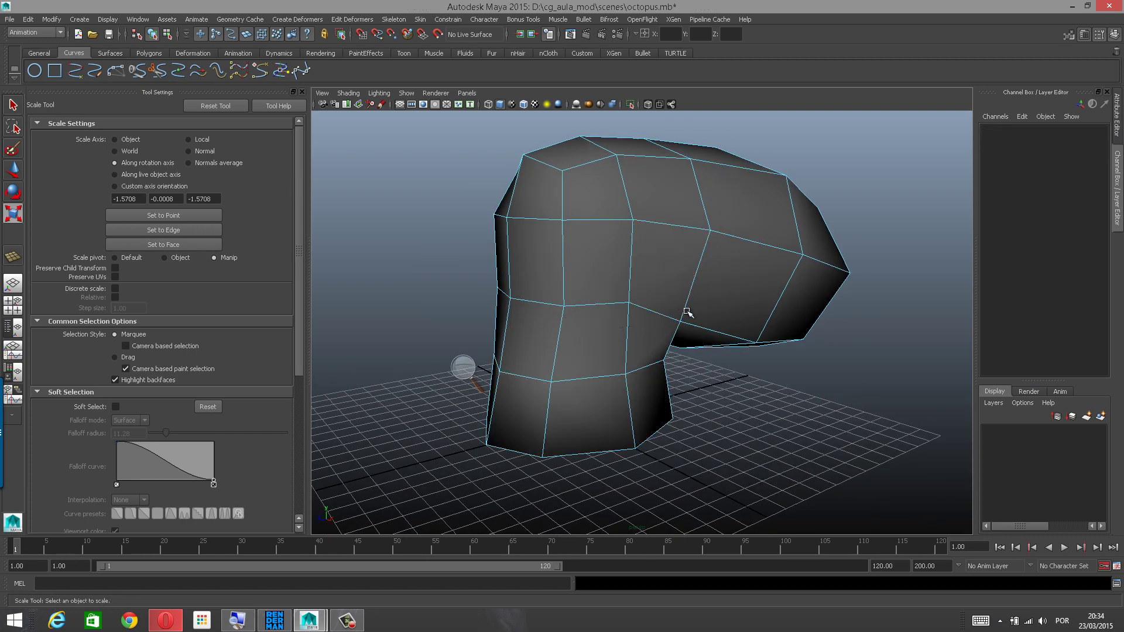
{"action": "left_click", "coordinate": [669, 278]}
{"action": "mouse_move", "coordinate": [752, 438]}
{"action": "left_mouse_down", "text": "alt"}
{"action": "mouse_move", "coordinate": [773, 437]}
{"action": "mouse_move", "coordinate": [741, 443]}
{"action": "left_mouse_up", "text": "alt"}
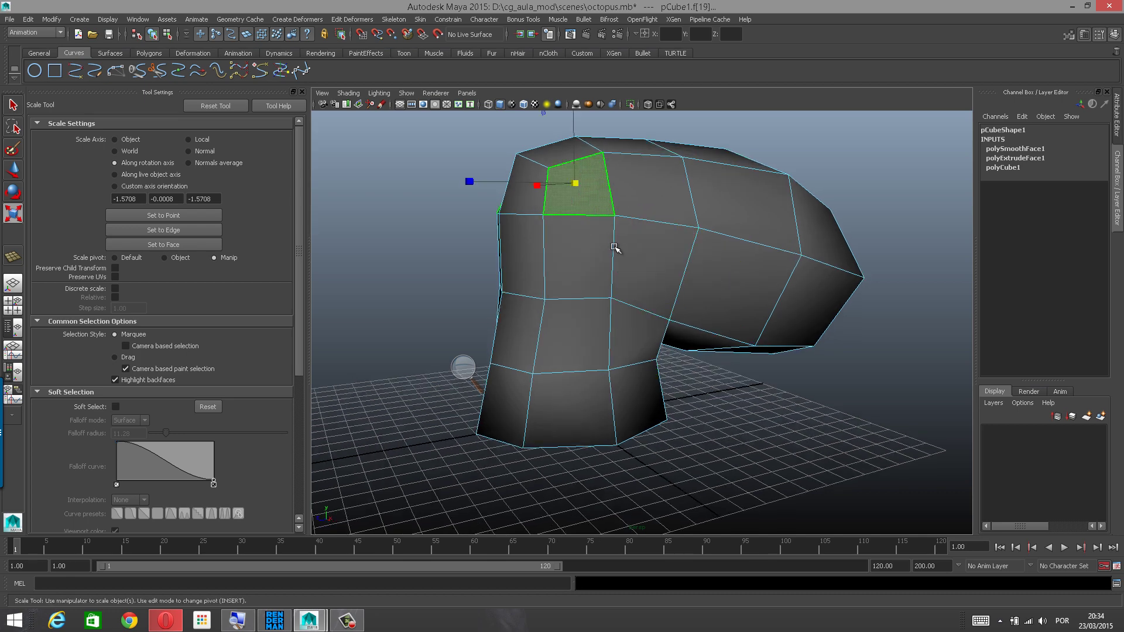
{"action": "left_click_drag", "start_coordinate": [619, 263], "coordinate": [685, 280], "text": "alt"}
{"action": "left_click", "coordinate": [649, 263]}
{"action": "left_click", "coordinate": [682, 272]}
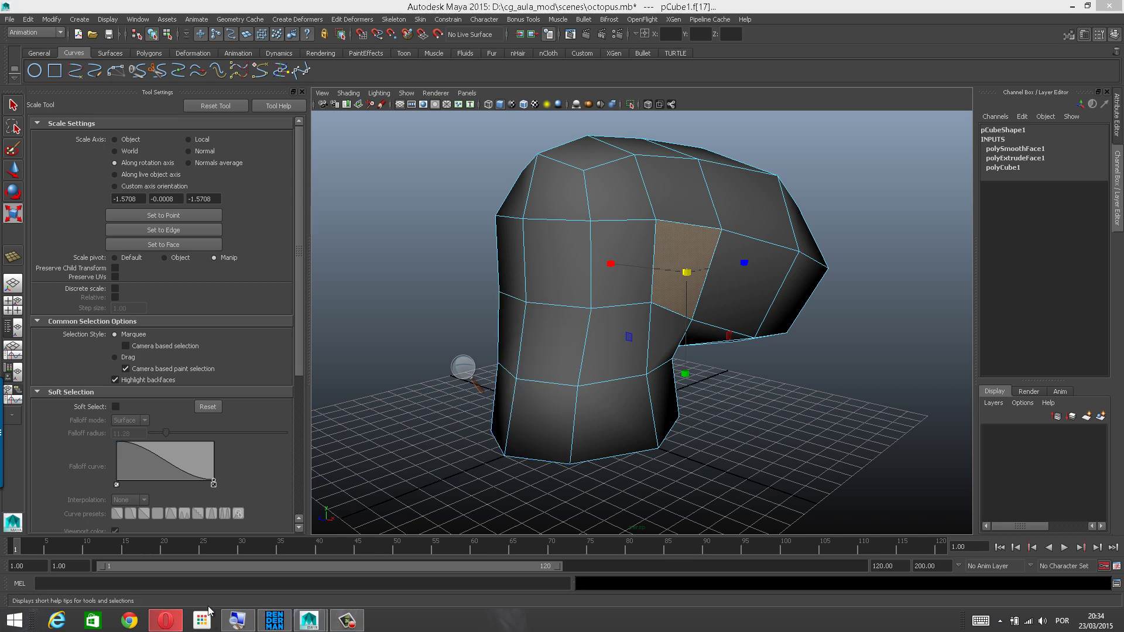
Check the octopus sculpture reference in the Opera browser and return to Maya.
{"action": "left_click", "coordinate": [165, 620]}
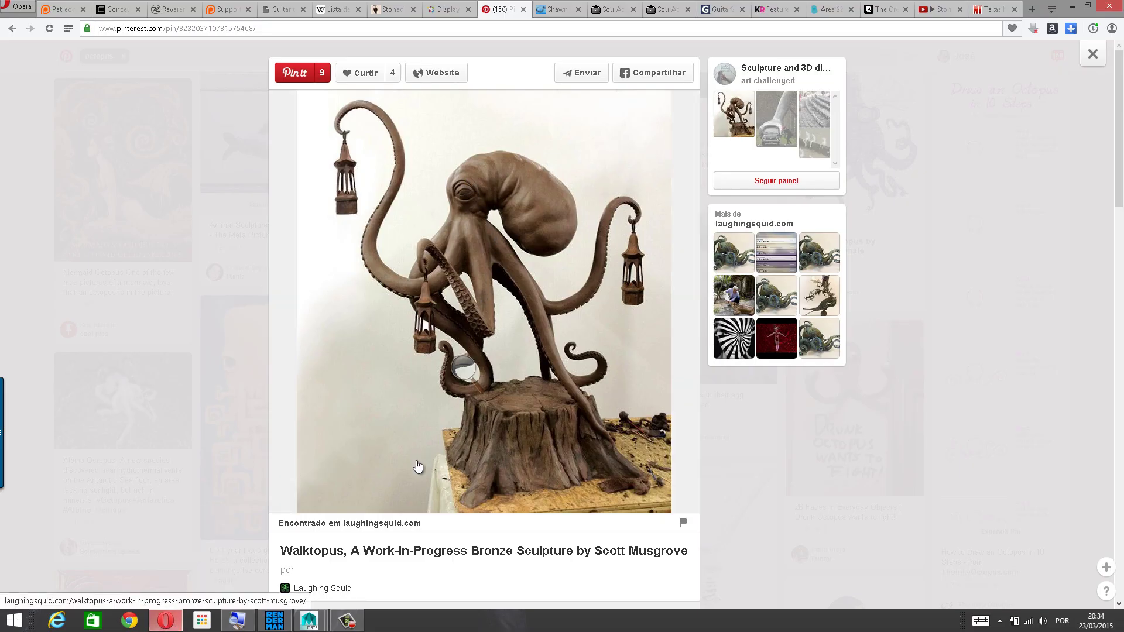
{"action": "left_click", "coordinate": [309, 621]}
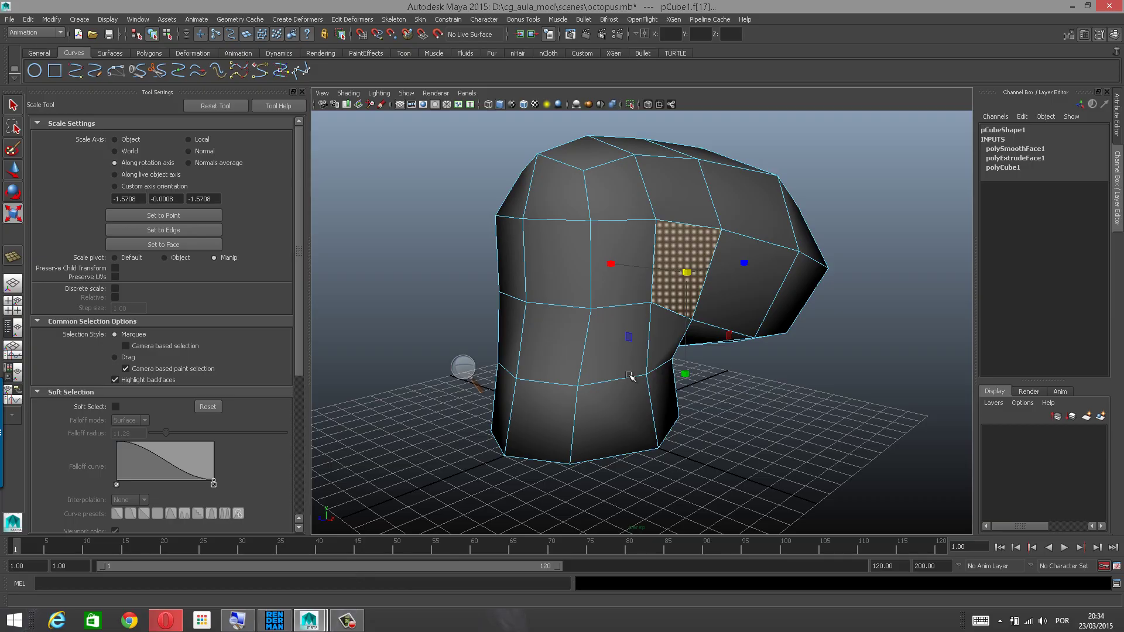
Select the upper side face of the body together with the faces around its base.
{"action": "left_click", "coordinate": [654, 296]}
{"action": "left_click_drag", "start_coordinate": [700, 314], "coordinate": [659, 305], "text": "alt"}
{"action": "left_click_drag", "start_coordinate": [720, 382], "coordinate": [738, 369], "text": "alt"}
{"action": "left_click_drag", "start_coordinate": [637, 239], "coordinate": [653, 252], "text": "alt"}
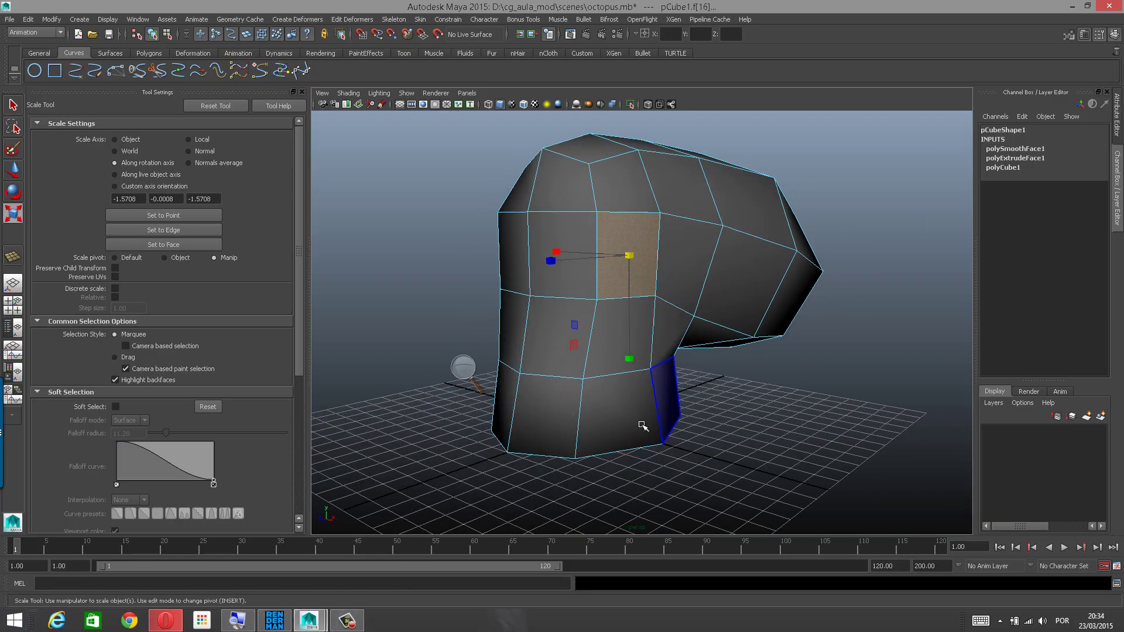
{"action": "left_click", "coordinate": [552, 430], "text": "shift"}
{"action": "left_click", "coordinate": [609, 429], "text": "shift"}
{"action": "left_click_drag", "start_coordinate": [690, 429], "coordinate": [760, 416], "text": "alt"}
{"action": "left_click", "coordinate": [627, 414], "text": "shift"}
{"action": "left_click", "coordinate": [643, 404], "text": "shift"}
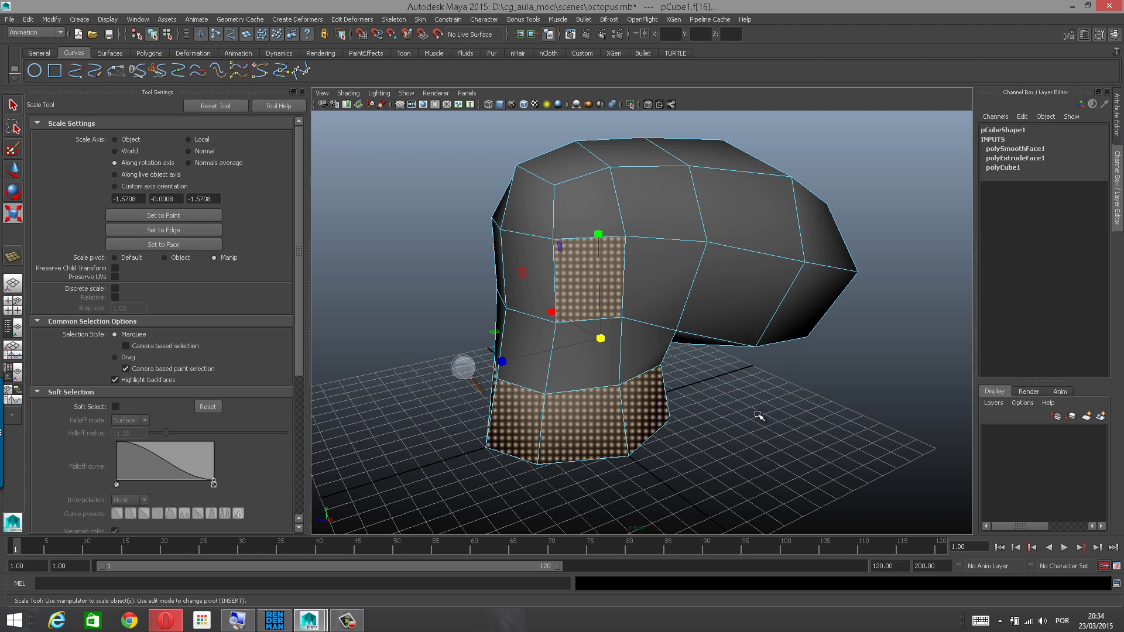
{"action": "left_click_drag", "start_coordinate": [764, 433], "coordinate": [623, 412], "text": "alt"}
{"action": "middle_click_drag", "start_coordinate": [622, 412], "coordinate": [638, 389], "text": "alt"}
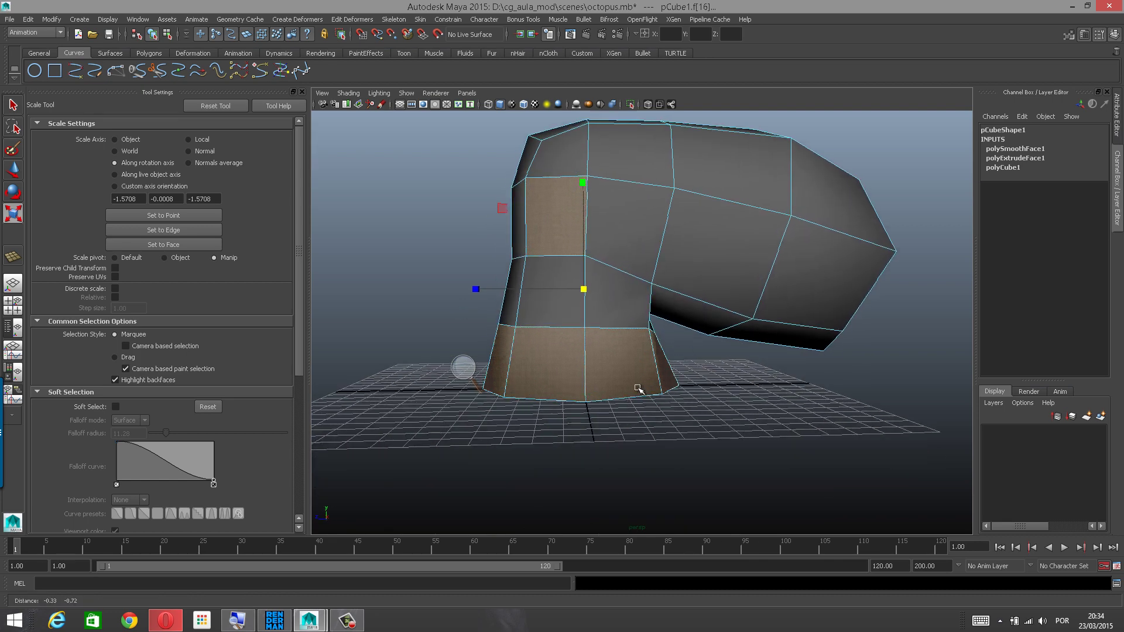
Switch to edge selection, select the edge loop just above the base and scale it along the vertical axis.
{"action": "right_click_drag", "start_coordinate": [593, 389], "coordinate": [612, 387], "text": "alt"}
{"action": "right_click_drag", "start_coordinate": [618, 344], "coordinate": [616, 316]}
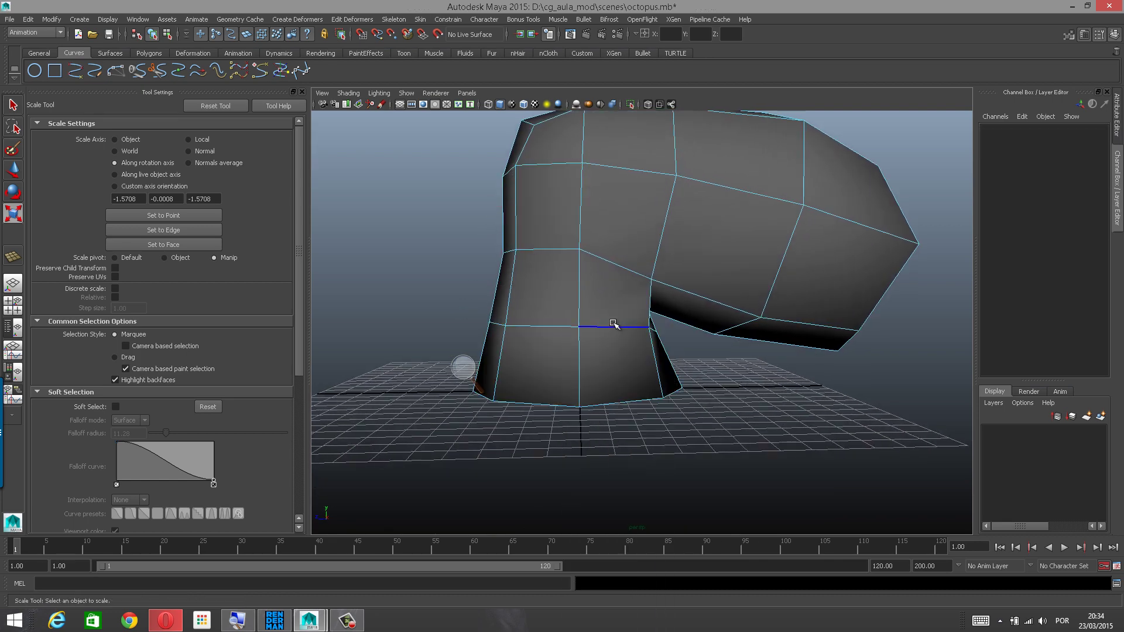
{"action": "double_click", "coordinate": [615, 326]}
{"action": "left_click_drag", "start_coordinate": [615, 328], "coordinate": [623, 346], "text": "alt"}
{"action": "left_click_drag", "start_coordinate": [575, 226], "coordinate": [582, 378]}
{"action": "mouse_move", "coordinate": [582, 377]}
{"action": "right_mouse_down"}
{"action": "mouse_move", "coordinate": [584, 393]}
{"action": "mouse_move", "coordinate": [579, 372]}
{"action": "right_mouse_up"}
{"action": "left_click_drag", "start_coordinate": [580, 374], "coordinate": [621, 396], "text": "alt"}
Switch to edge selection and select the mirrored pair of vertical edges on the flared base.
{"action": "right_click_drag", "start_coordinate": [670, 389], "coordinate": [668, 319]}
{"action": "left_click", "coordinate": [690, 406]}
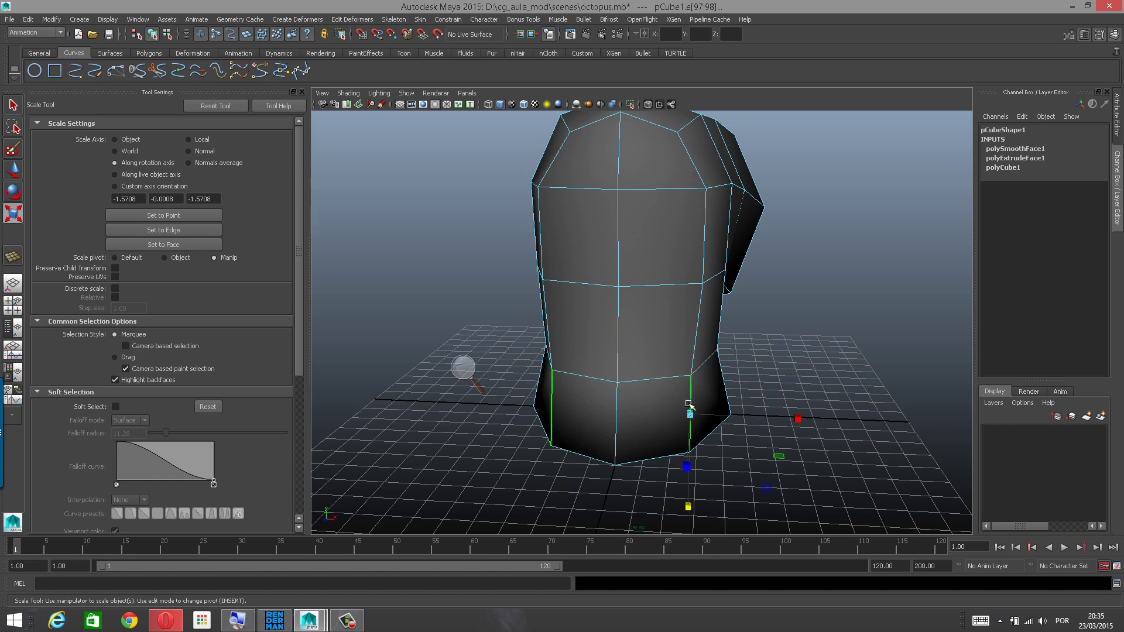
{"action": "left_click_drag", "start_coordinate": [690, 406], "coordinate": [652, 391], "text": "alt"}
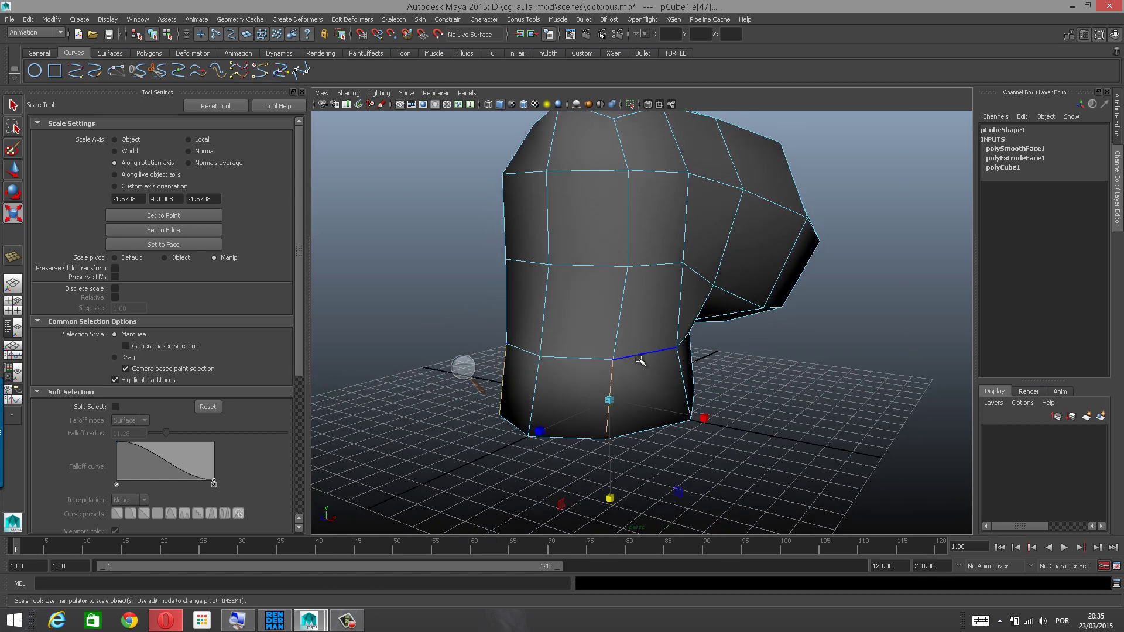
Switch to vertex selection and pick the mirrored vertices along the lower rim of the base with the Move tool.
{"action": "right_click_drag", "start_coordinate": [640, 341], "coordinate": [592, 343]}
{"action": "left_click_drag", "start_coordinate": [592, 346], "coordinate": [646, 429], "text": "alt"}
{"action": "left_click", "coordinate": [658, 442]}
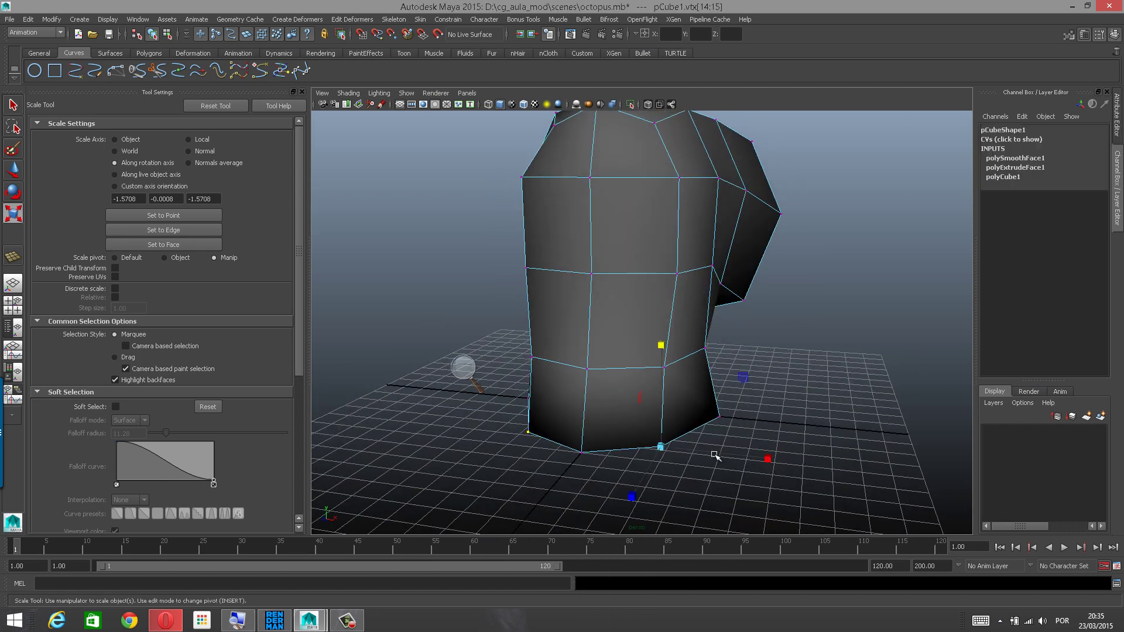
{"action": "key", "text": "w"}
{"action": "mouse_move", "coordinate": [701, 455]}
{"action": "left_mouse_down", "text": "alt"}
{"action": "mouse_move", "coordinate": [691, 464]}
{"action": "mouse_move", "coordinate": [706, 463]}
{"action": "left_mouse_up", "text": "alt"}
{"action": "left_click_drag", "start_coordinate": [703, 461], "coordinate": [604, 404], "text": "alt"}
{"action": "left_click", "coordinate": [623, 405]}
{"action": "left_click_drag", "start_coordinate": [636, 422], "coordinate": [773, 388], "text": "alt"}
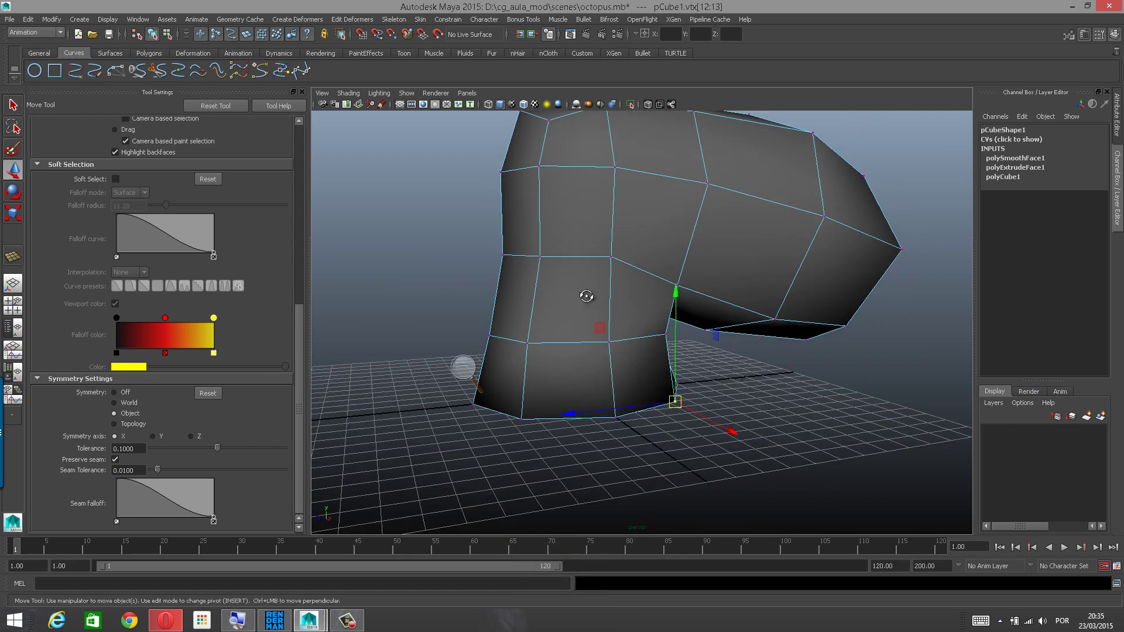
Switch to face selection and select the upper side face of the body together with the faces around its base.
{"action": "left_click_drag", "start_coordinate": [587, 296], "coordinate": [627, 248], "text": "alt"}
{"action": "right_click_drag", "start_coordinate": [628, 244], "coordinate": [633, 272]}
{"action": "left_click_drag", "start_coordinate": [634, 269], "coordinate": [657, 251], "text": "alt"}
{"action": "left_click", "coordinate": [662, 215]}
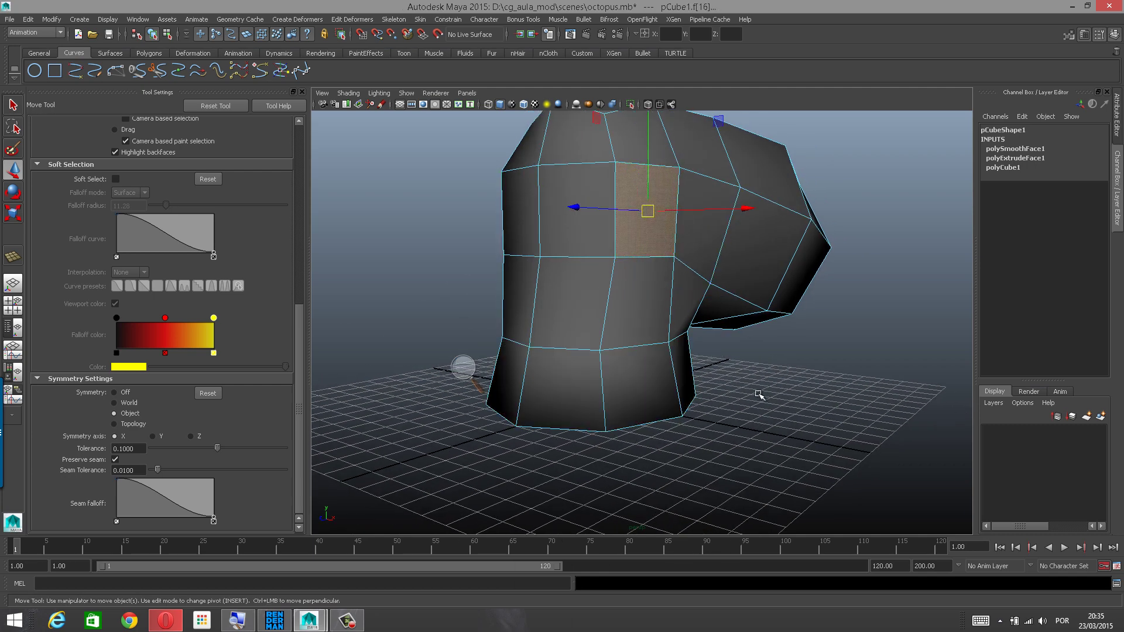
{"action": "left_click_drag", "start_coordinate": [755, 395], "coordinate": [630, 401], "text": "alt"}
{"action": "left_click", "coordinate": [575, 399], "text": "shift"}
{"action": "left_click", "coordinate": [651, 400], "text": "shift"}
{"action": "left_click", "coordinate": [632, 397], "text": "shift"}
{"action": "left_click_drag", "start_coordinate": [715, 388], "coordinate": [735, 416], "text": "alt"}
{"action": "left_click", "coordinate": [644, 388], "text": "shift"}
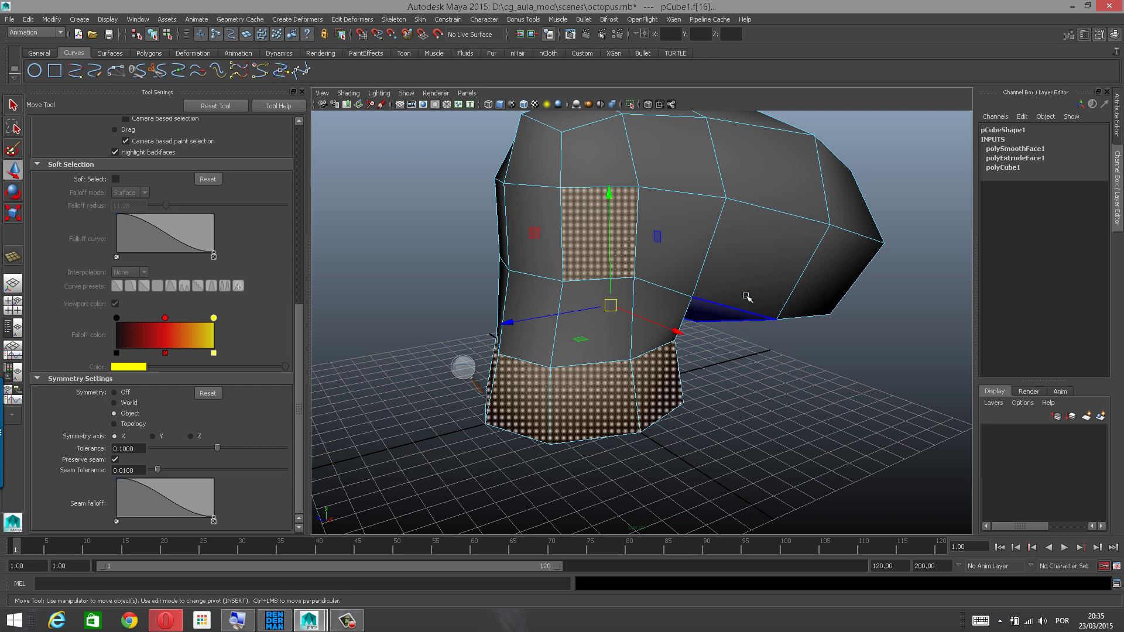
Extrude the selected side and base faces with an offset of 0.4.
{"action": "mouse_move", "coordinate": [690, 392]}
{"action": "left_mouse_down", "text": "alt"}
{"action": "mouse_move", "coordinate": [697, 406]}
{"action": "mouse_move", "coordinate": [689, 396]}
{"action": "left_mouse_up", "text": "alt"}
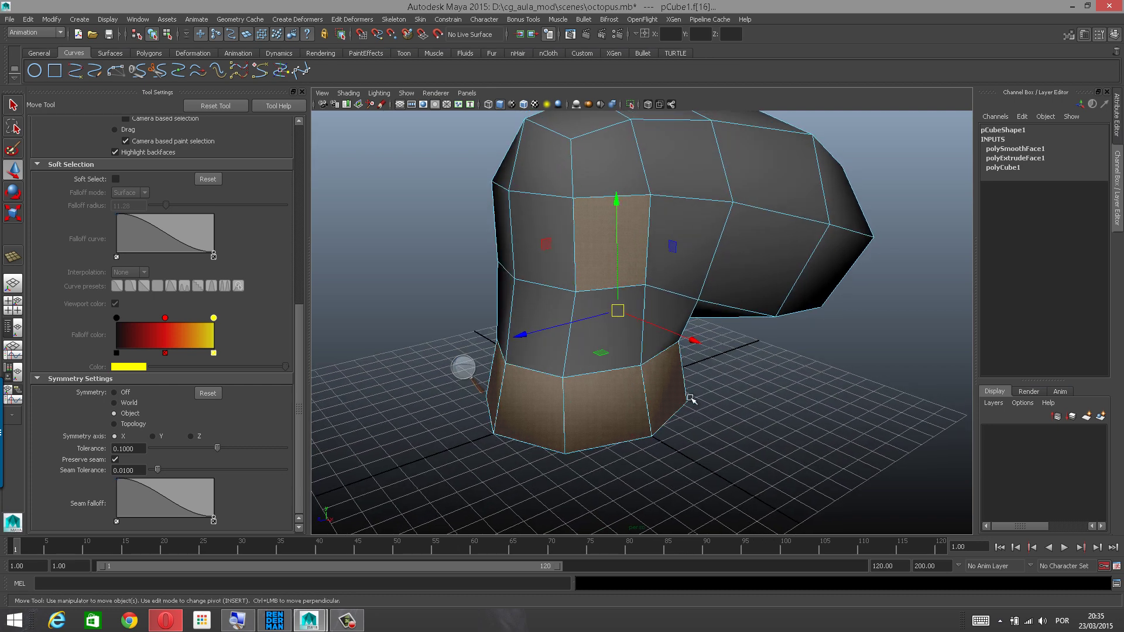
{"action": "left_click_drag", "start_coordinate": [659, 247], "coordinate": [649, 243], "text": "alt"}
{"action": "right_click", "coordinate": [625, 232], "text": "shift"}
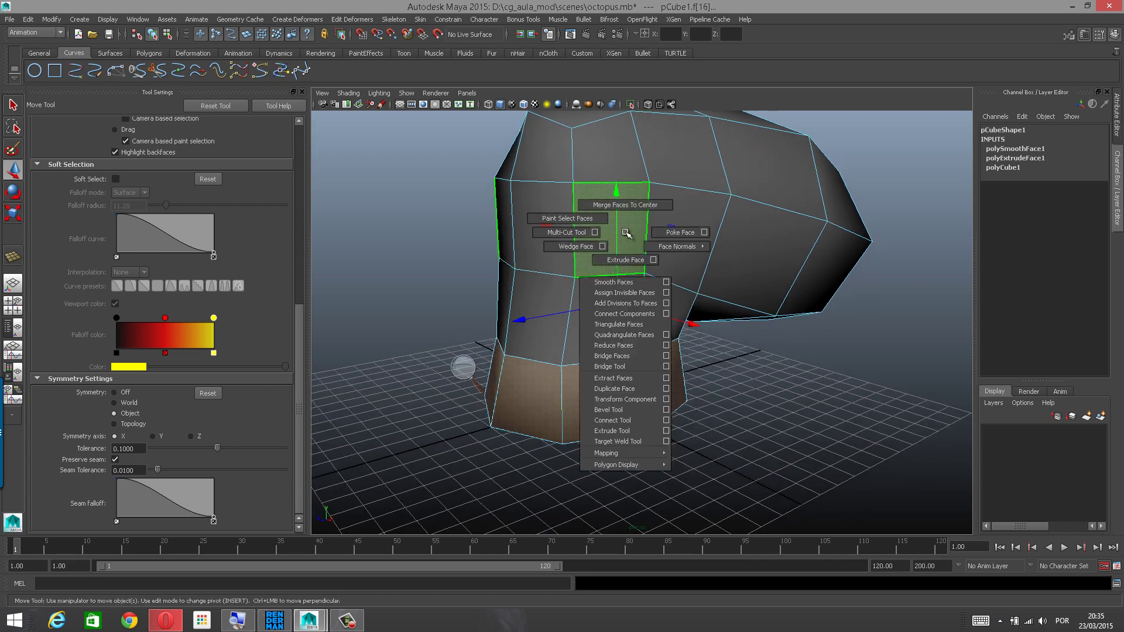
{"action": "right_click_drag", "start_coordinate": [626, 232], "coordinate": [626, 260], "text": "shift"}
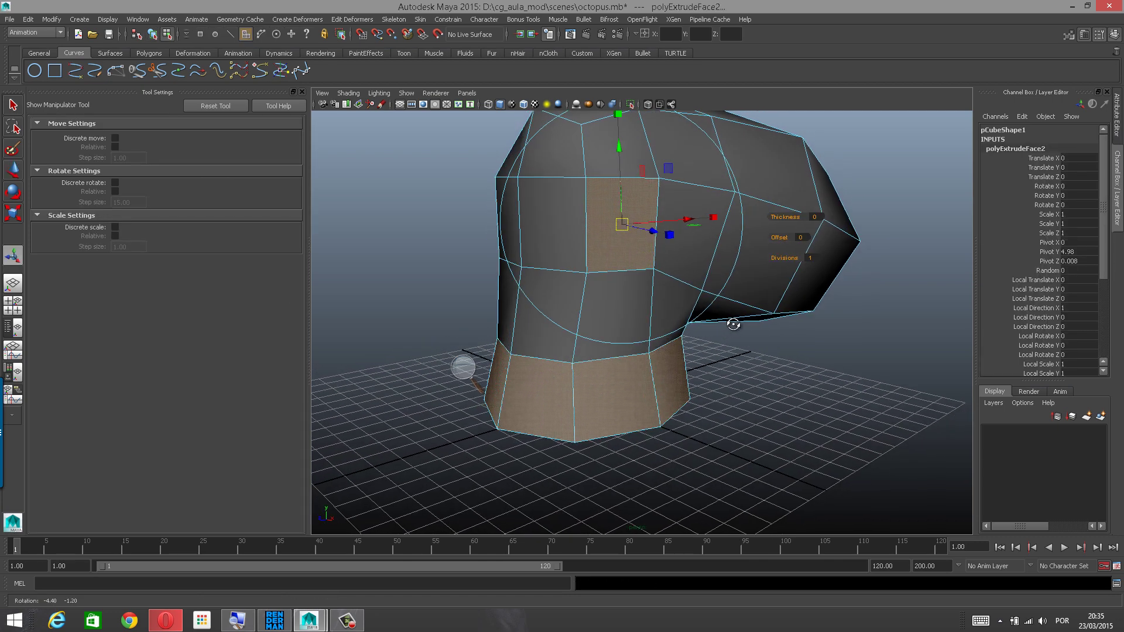
{"action": "middle_click_drag", "start_coordinate": [727, 333], "coordinate": [713, 340], "text": "alt"}
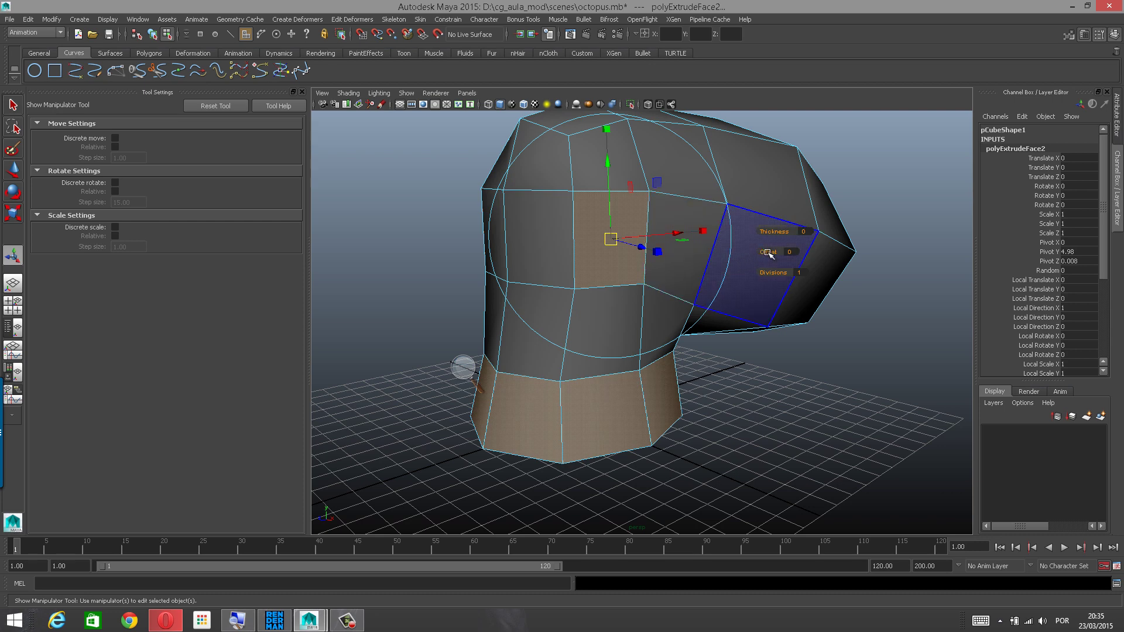
{"action": "left_click_drag", "start_coordinate": [767, 253], "coordinate": [769, 253]}
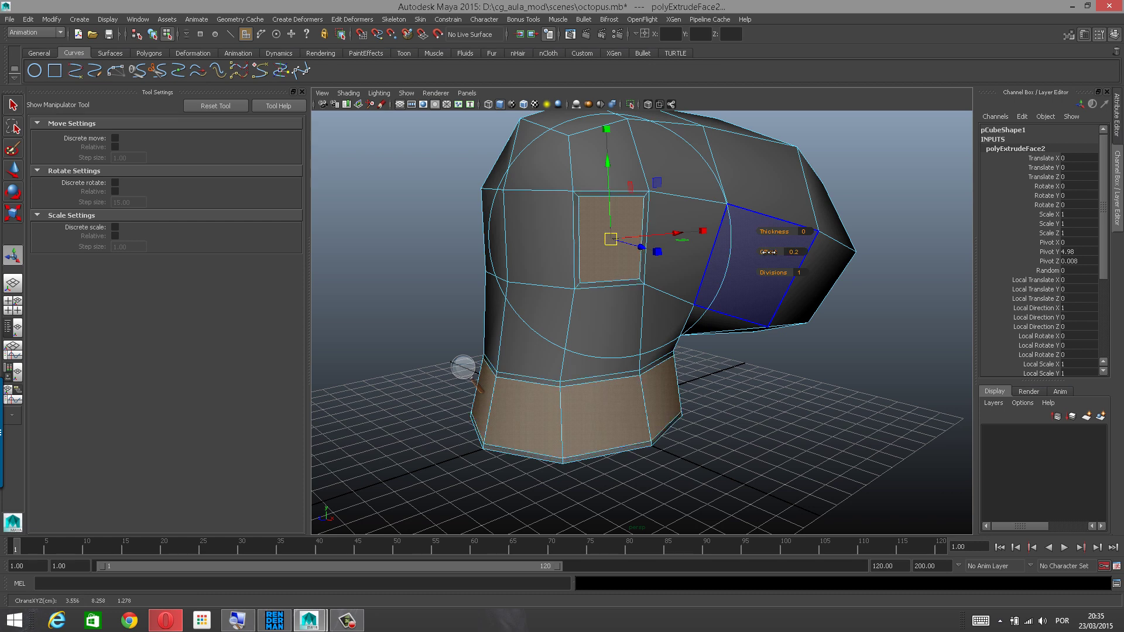
{"action": "left_click_drag", "start_coordinate": [769, 252], "coordinate": [771, 252]}
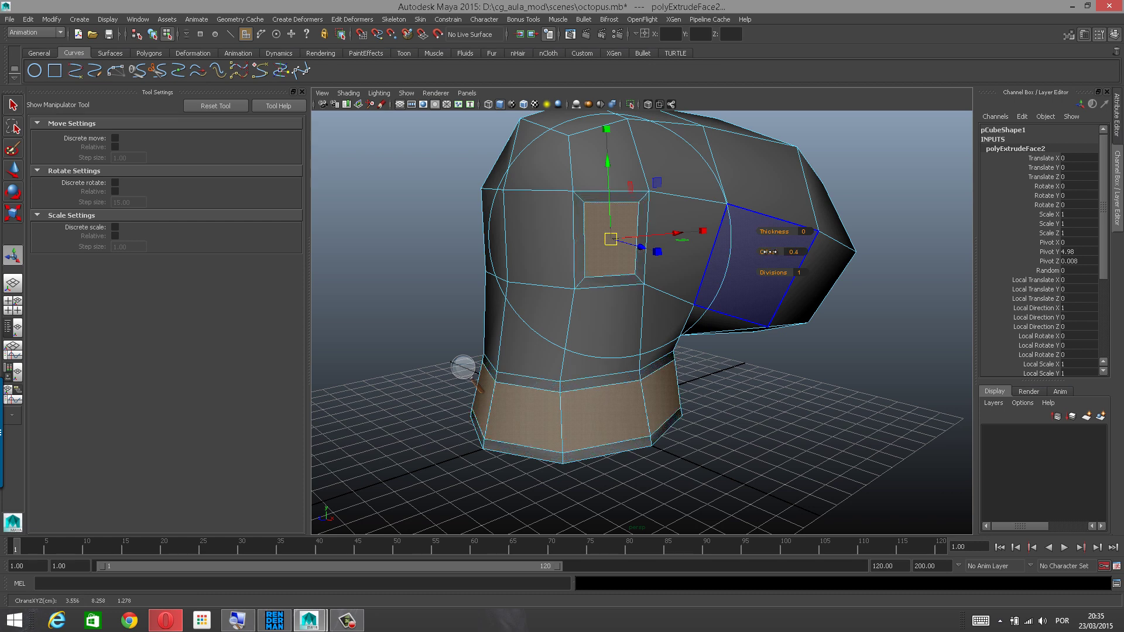
Magnify the screen and examine the extrude values and the joined inset around the base.
{"action": "mouse_move", "coordinate": [710, 407]}
{"action": "left_mouse_down", "text": "alt"}
{"action": "mouse_move", "coordinate": [728, 397]}
{"action": "mouse_move", "coordinate": [715, 404]}
{"action": "left_mouse_up", "text": "alt"}
{"action": "right_click_drag", "start_coordinate": [806, 285], "coordinate": [864, 255], "text": "alt"}
{"action": "middle_click_drag", "start_coordinate": [816, 211], "coordinate": [767, 244], "text": "alt"}
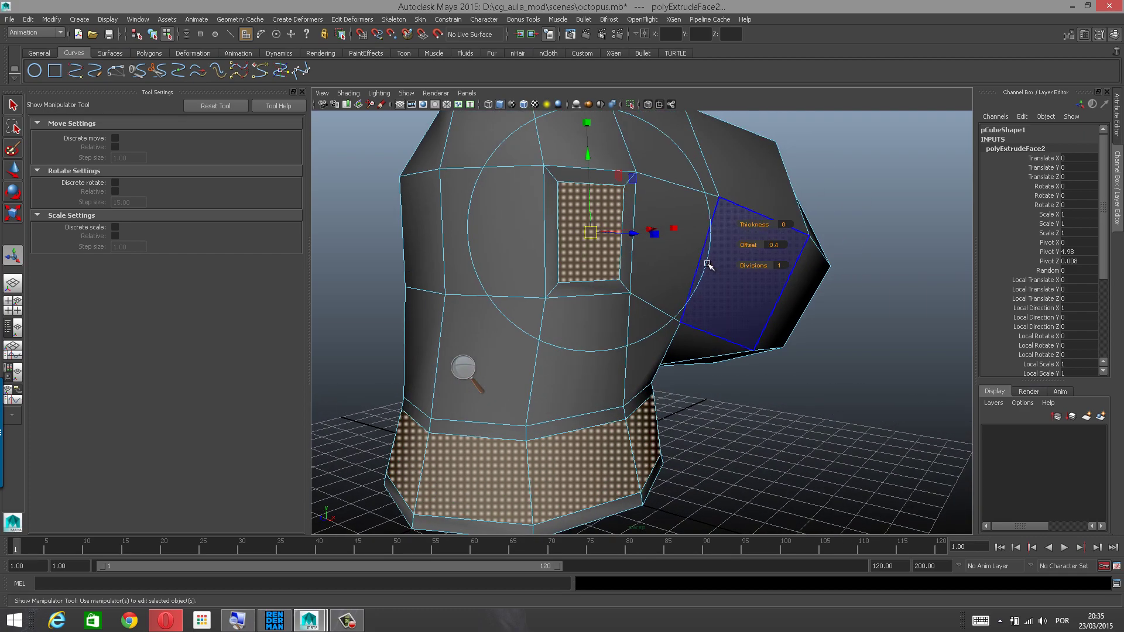
{"action": "left_click", "coordinate": [464, 370]}
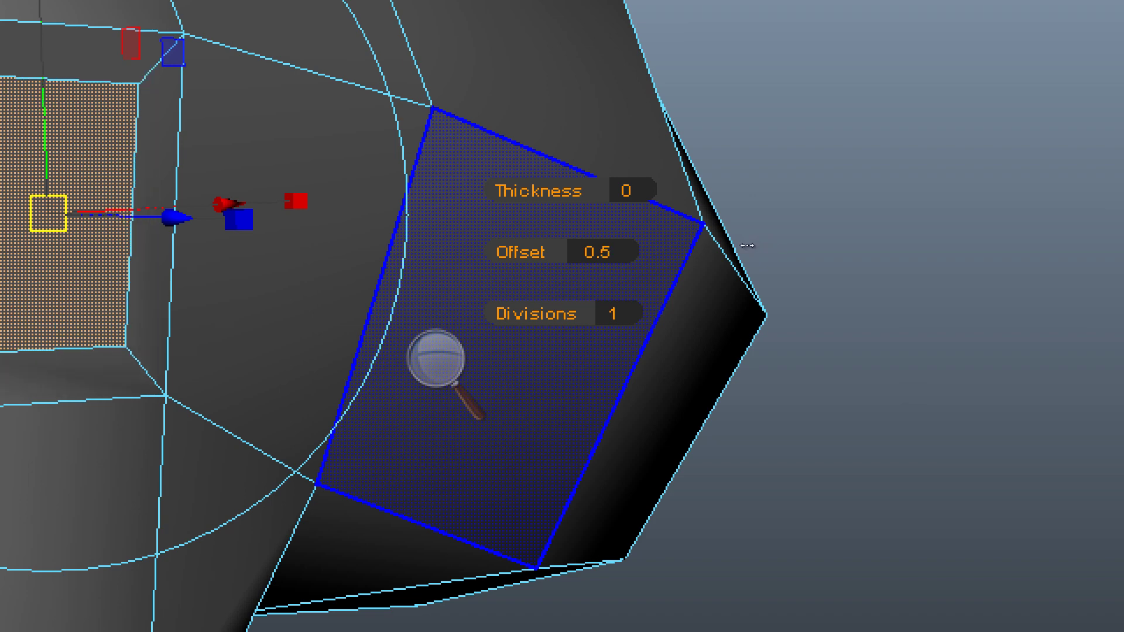
{"action": "right_click_drag", "start_coordinate": [887, 261], "coordinate": [662, 248], "text": "alt"}
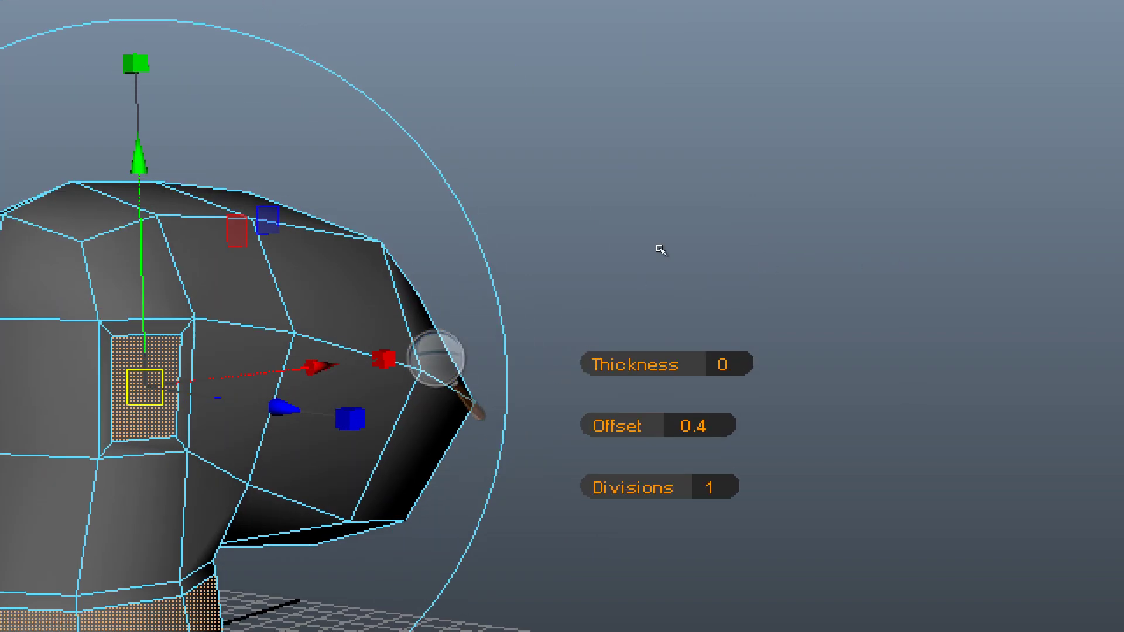
{"action": "middle_click_drag", "start_coordinate": [663, 249], "coordinate": [783, 187], "text": "alt"}
{"action": "left_click_drag", "start_coordinate": [783, 187], "coordinate": [681, 276], "text": "alt"}
{"action": "left_click_drag", "start_coordinate": [761, 275], "coordinate": [751, 279], "text": "alt"}
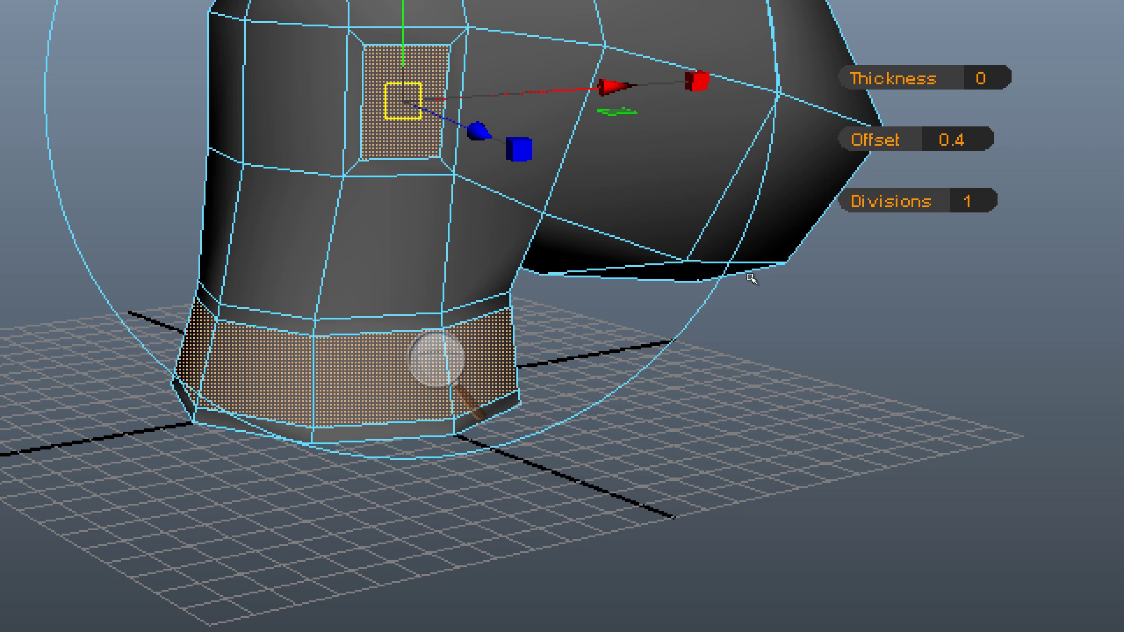
Turn off Keep Faces Together for the extrusion so each base face gets its own inset.
{"action": "right_click", "coordinate": [751, 278], "text": "ctrl+shift"}
{"action": "right_click_drag", "start_coordinate": [750, 278], "coordinate": [754, 309], "text": "ctrl+shift"}
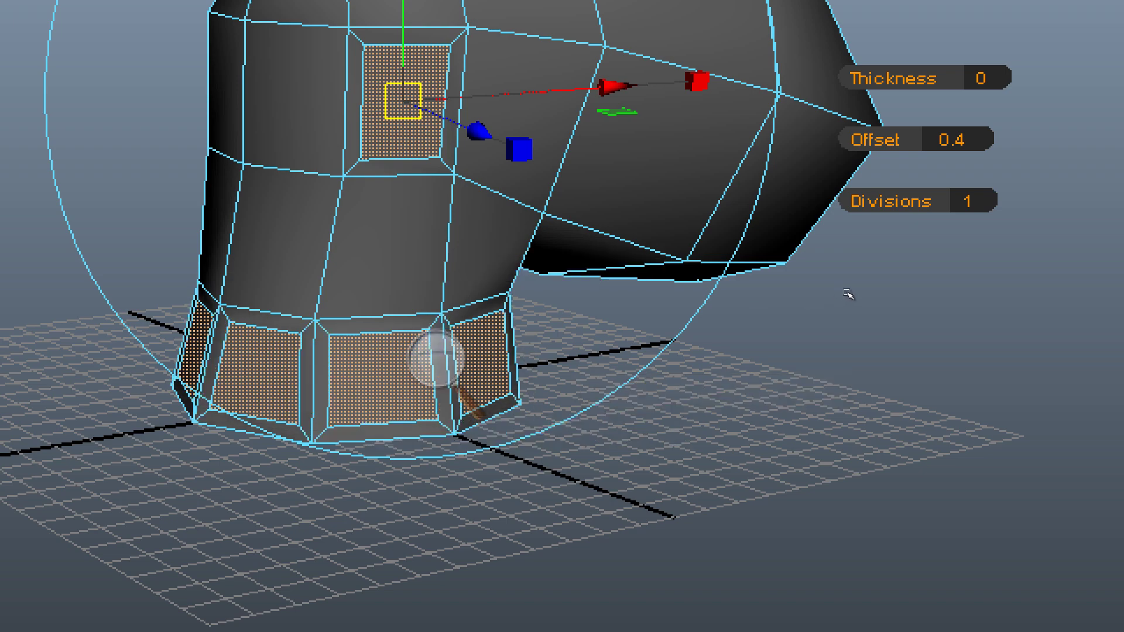
{"action": "right_click_drag", "start_coordinate": [847, 294], "coordinate": [716, 314], "text": "alt"}
{"action": "left_click_drag", "start_coordinate": [718, 315], "coordinate": [771, 321], "text": "alt"}
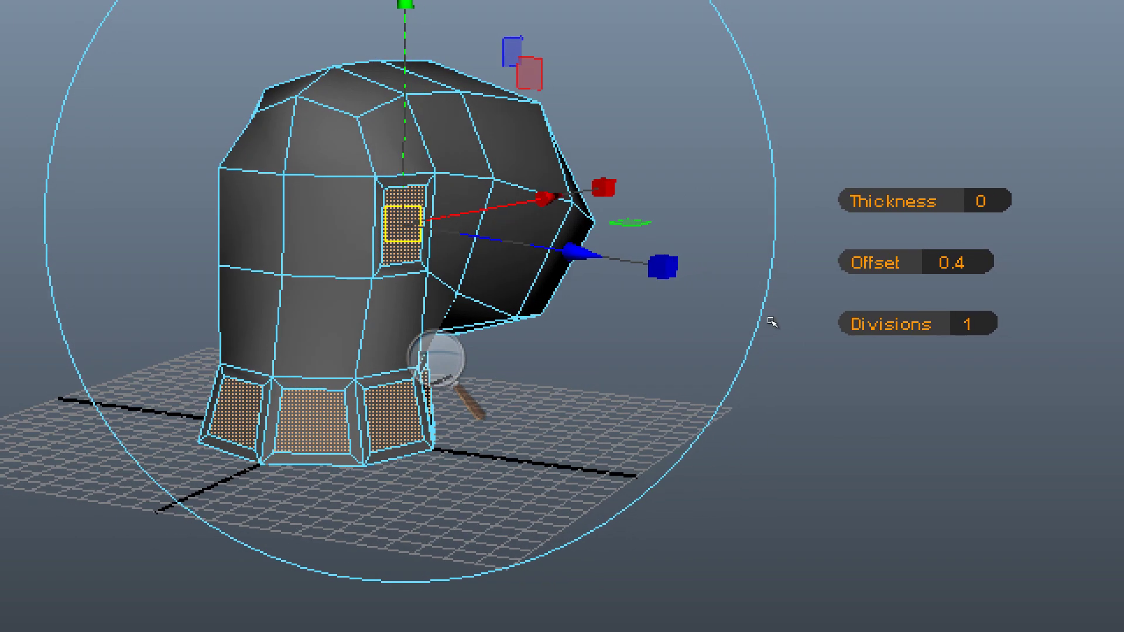
{"action": "left_click_drag", "start_coordinate": [801, 267], "coordinate": [745, 315], "text": "alt"}
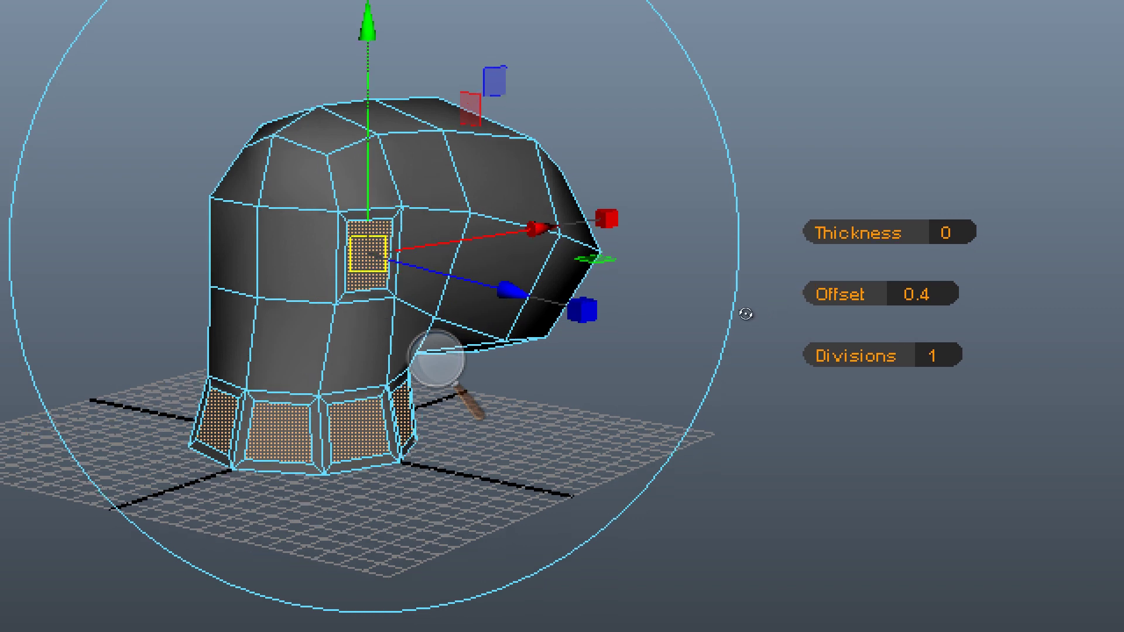
{"action": "right_click", "coordinate": [749, 302], "text": "ctrl+shift"}
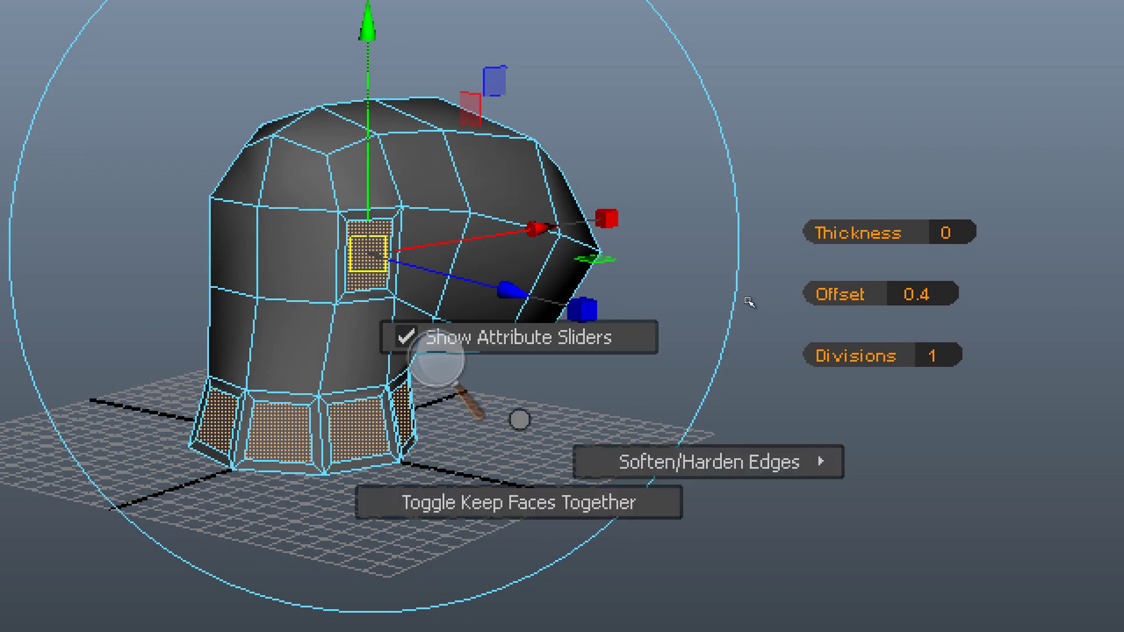
{"action": "mouse_move", "coordinate": [750, 310]}
{"action": "right_mouse_down", "text": "ctrl+shift"}
{"action": "mouse_move", "coordinate": [749, 326]}
{"action": "mouse_move", "coordinate": [747, 301]}
{"action": "right_mouse_up", "text": "ctrl+shift"}
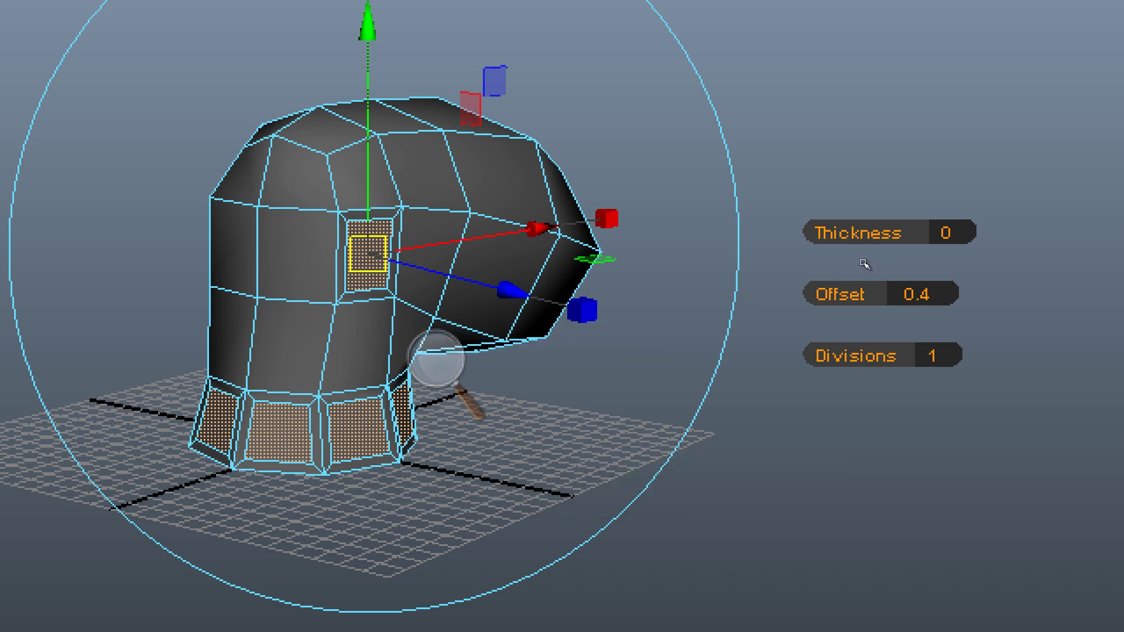
Reset the Windows screen magnifier to 100%.
{"action": "left_click", "coordinate": [437, 359]}
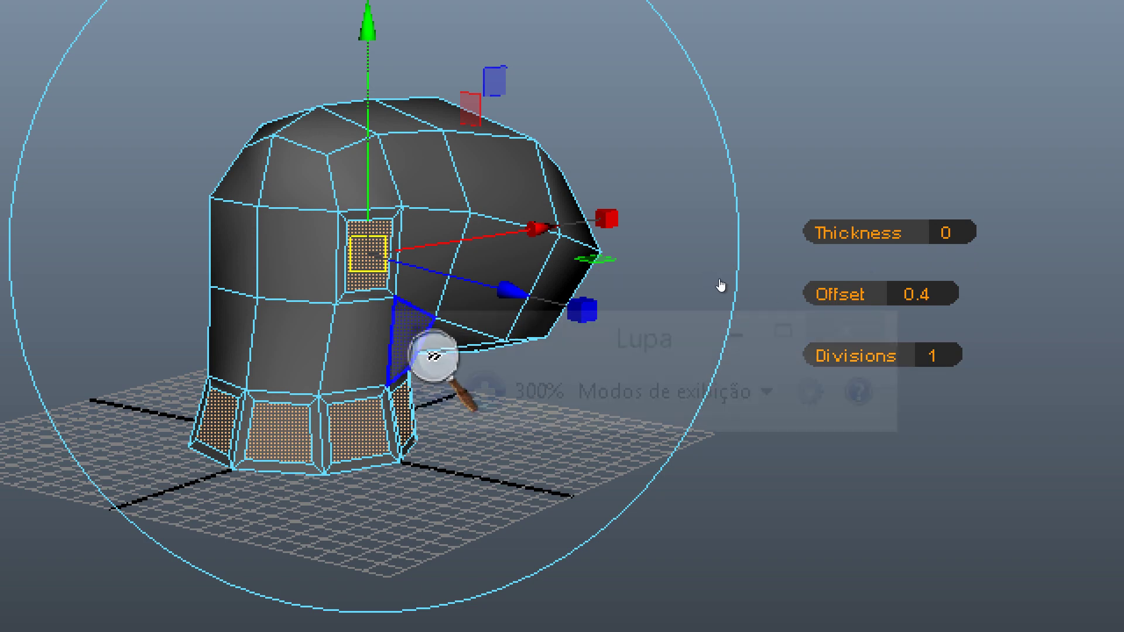
{"action": "left_click", "coordinate": [434, 391]}
{"action": "left_click", "coordinate": [434, 391]}
{"action": "left_click", "coordinate": [720, 291]}
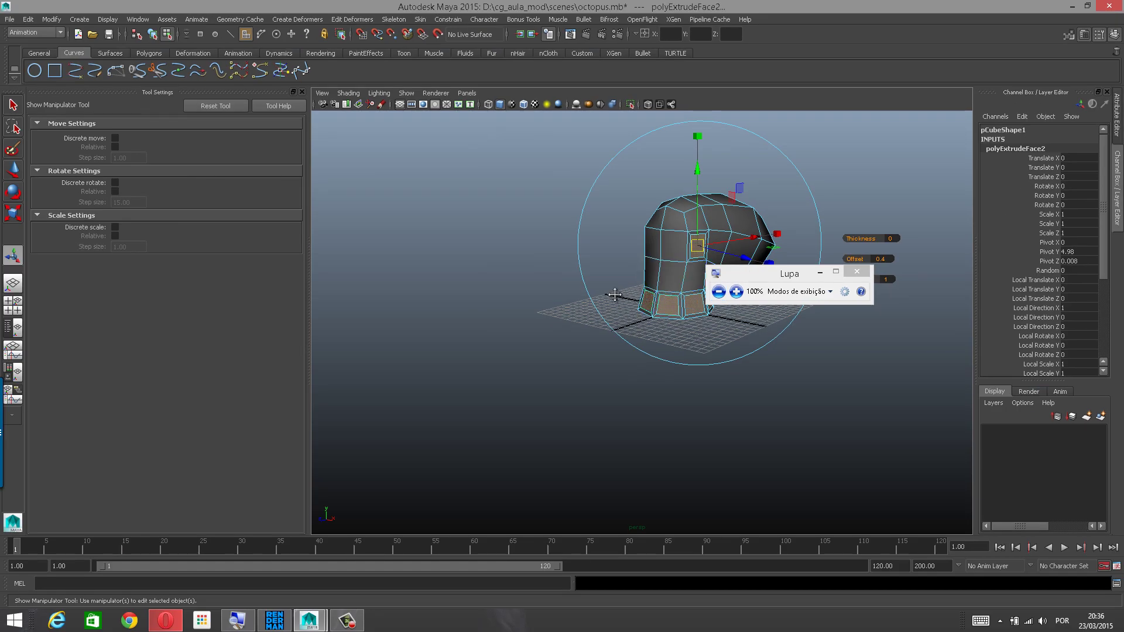
Examine the separate inset faces on the side and around the base from several angles.
{"action": "left_click_drag", "start_coordinate": [616, 296], "coordinate": [520, 375], "text": "alt"}
{"action": "scroll", "coordinate": [533, 273], "scroll_direction": "up", "scroll_amount": 3}
{"action": "left_click_drag", "start_coordinate": [596, 383], "coordinate": [533, 373], "text": "alt"}
{"action": "left_click_drag", "start_coordinate": [629, 371], "coordinate": [433, 369], "text": "alt"}
{"action": "scroll", "coordinate": [644, 347], "scroll_direction": "up", "scroll_amount": 3}
{"action": "middle_click_drag", "start_coordinate": [657, 346], "coordinate": [764, 352], "text": "alt"}
{"action": "left_click_drag", "start_coordinate": [597, 344], "coordinate": [753, 378], "text": "alt"}
{"action": "scroll", "coordinate": [753, 379], "scroll_direction": "down", "scroll_amount": 4}
{"action": "middle_click_drag", "start_coordinate": [638, 362], "coordinate": [750, 389], "text": "alt"}
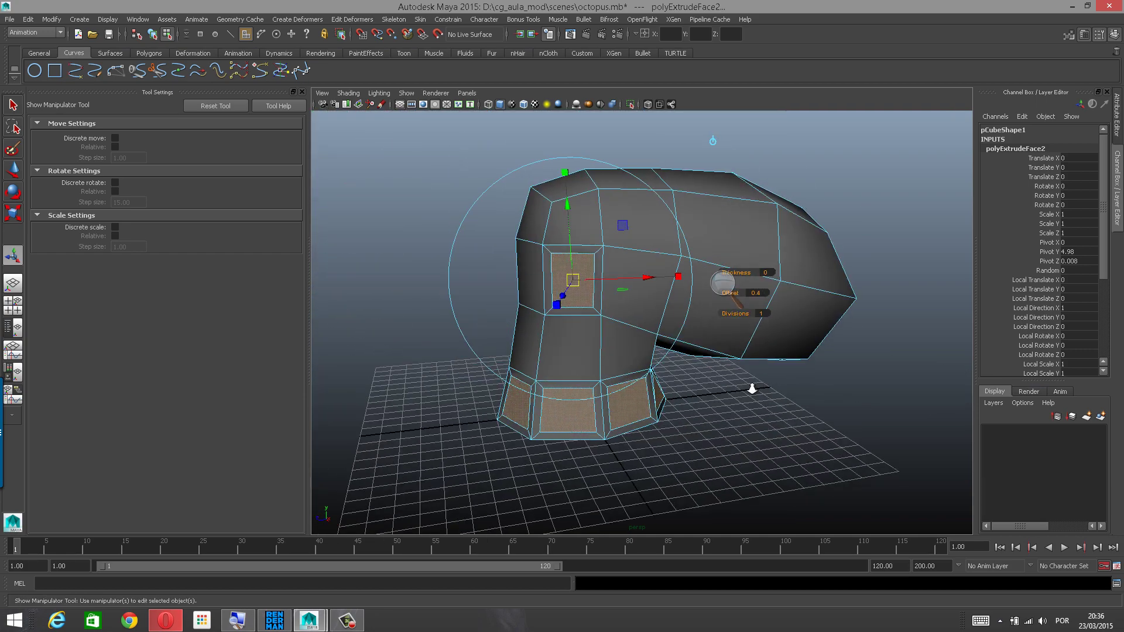
{"action": "left_click_drag", "start_coordinate": [629, 369], "coordinate": [702, 409], "text": "alt"}
{"action": "middle_click_drag", "start_coordinate": [702, 409], "coordinate": [676, 364], "text": "alt"}
{"action": "scroll", "coordinate": [709, 386], "scroll_direction": "up", "scroll_amount": 3}
{"action": "left_click_drag", "start_coordinate": [621, 347], "coordinate": [665, 366], "text": "alt"}
{"action": "scroll", "coordinate": [643, 369], "scroll_direction": "up", "scroll_amount": 2}
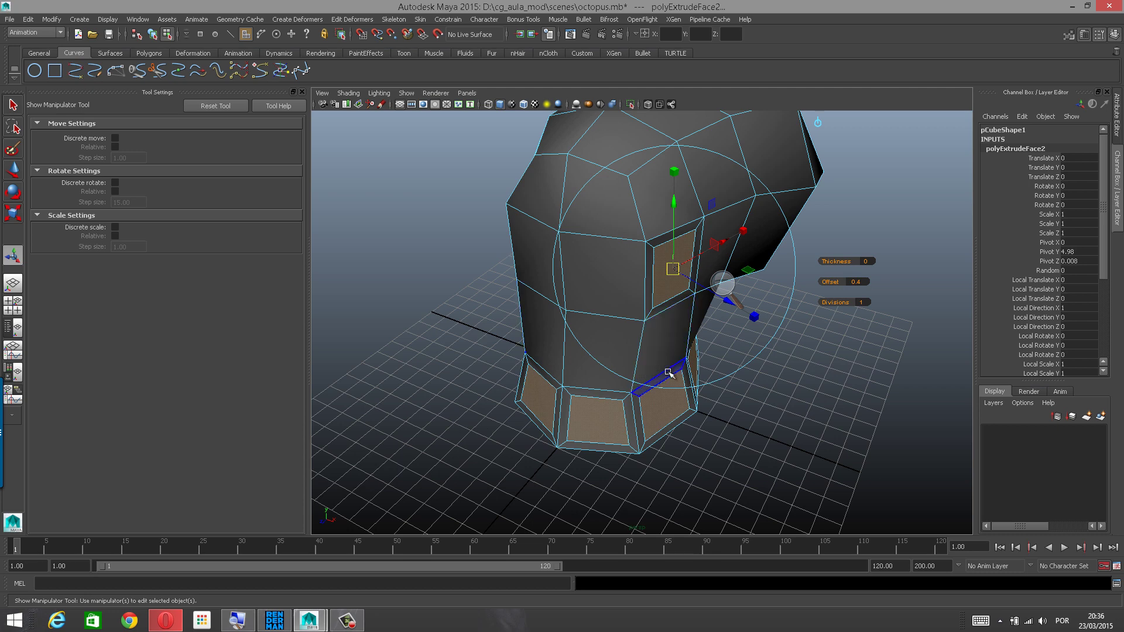
{"action": "left_click_drag", "start_coordinate": [662, 376], "coordinate": [632, 366], "text": "alt"}
{"action": "middle_click_drag", "start_coordinate": [632, 367], "coordinate": [630, 374], "text": "alt"}
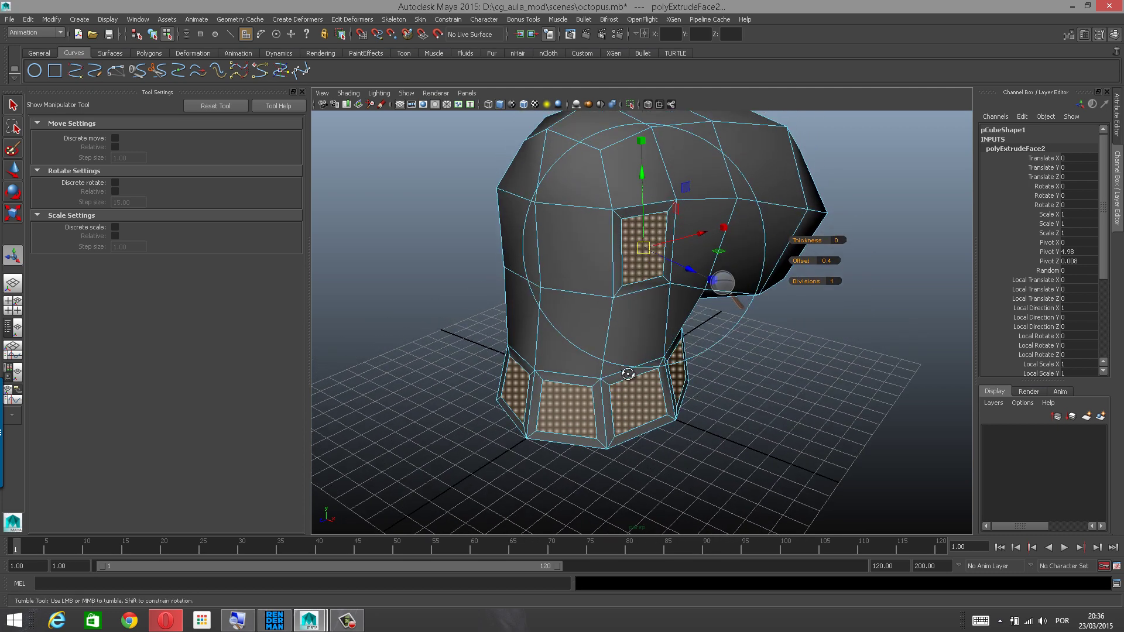
{"action": "left_click_drag", "start_coordinate": [630, 374], "coordinate": [627, 373], "text": "alt"}
Leave the extrude manipulator for the Move tool and return to object selection.
{"action": "key", "text": "F9"}
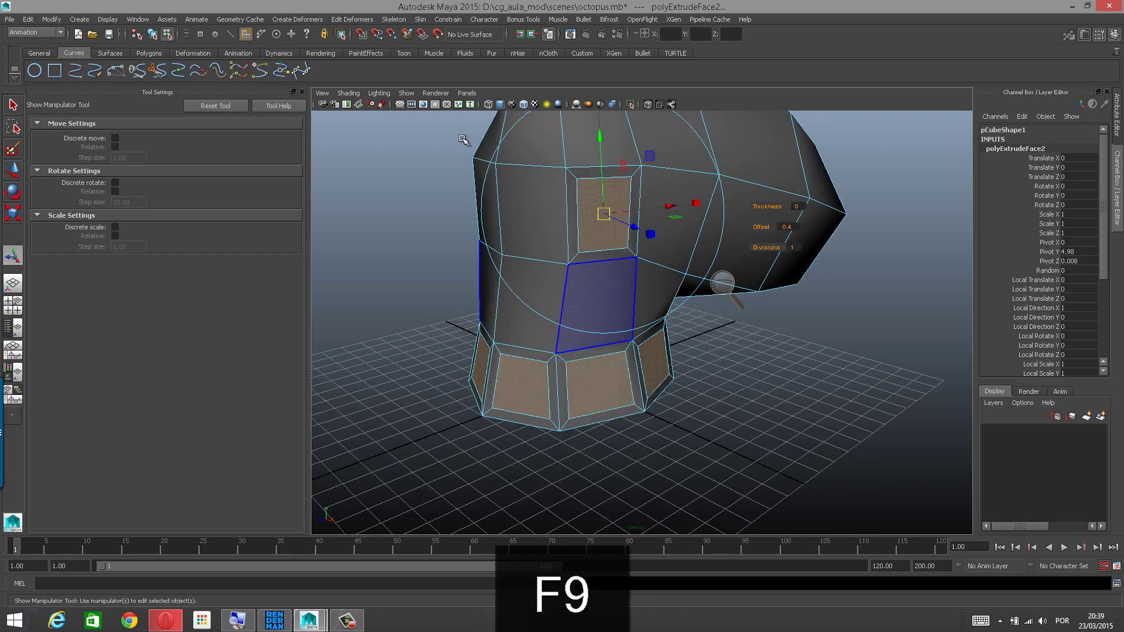
{"action": "left_click_drag", "start_coordinate": [587, 243], "coordinate": [714, 365], "text": "alt"}
{"action": "key", "text": "w"}
{"action": "scroll", "coordinate": [741, 367], "scroll_direction": "down", "scroll_amount": 5}
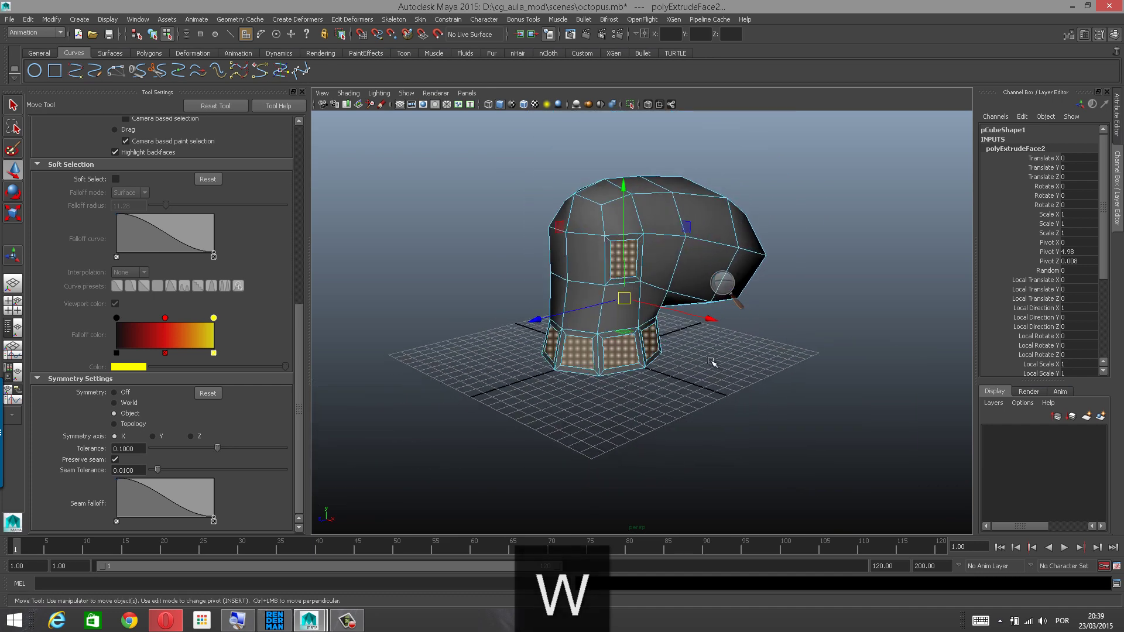
{"action": "key", "text": "F8"}
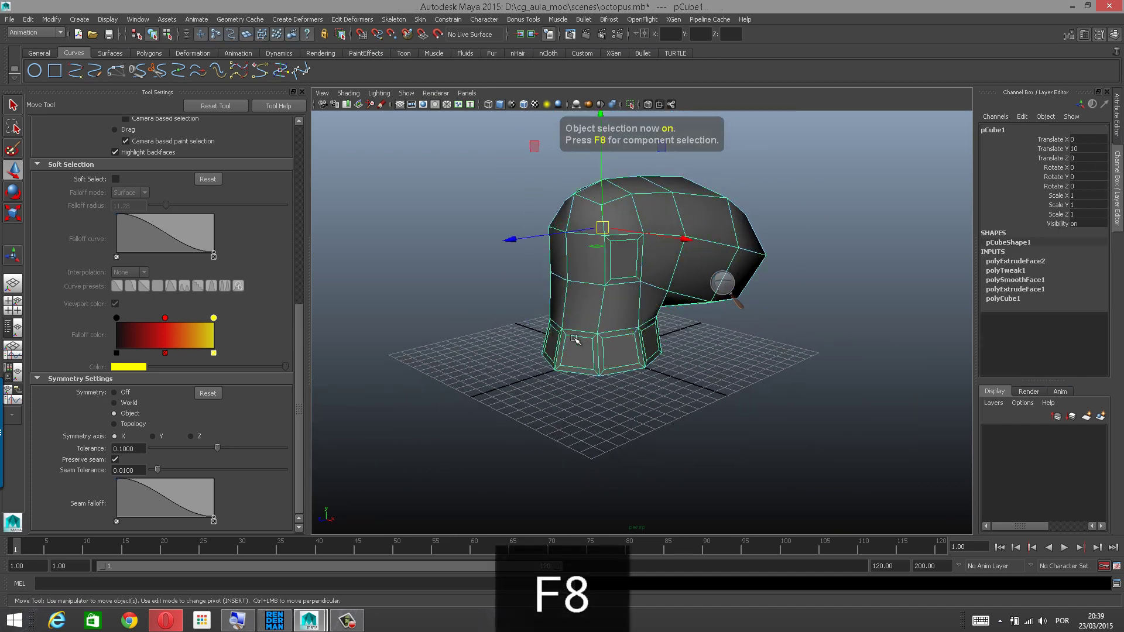
Inspect the whole body in object selection, checking the inset side face and base panels.
{"action": "mouse_move", "coordinate": [574, 339]}
{"action": "left_mouse_down", "text": "alt"}
{"action": "mouse_move", "coordinate": [681, 334]}
{"action": "mouse_move", "coordinate": [642, 345]}
{"action": "mouse_move", "coordinate": [580, 330]}
{"action": "left_mouse_up", "text": "alt"}
{"action": "middle_click_drag", "start_coordinate": [549, 330], "coordinate": [558, 348], "text": "alt"}
{"action": "right_click_drag", "start_coordinate": [558, 348], "coordinate": [621, 328], "text": "alt"}
{"action": "left_click_drag", "start_coordinate": [621, 328], "coordinate": [595, 321], "text": "alt"}
{"action": "right_click_drag", "start_coordinate": [735, 321], "coordinate": [675, 318], "text": "alt"}
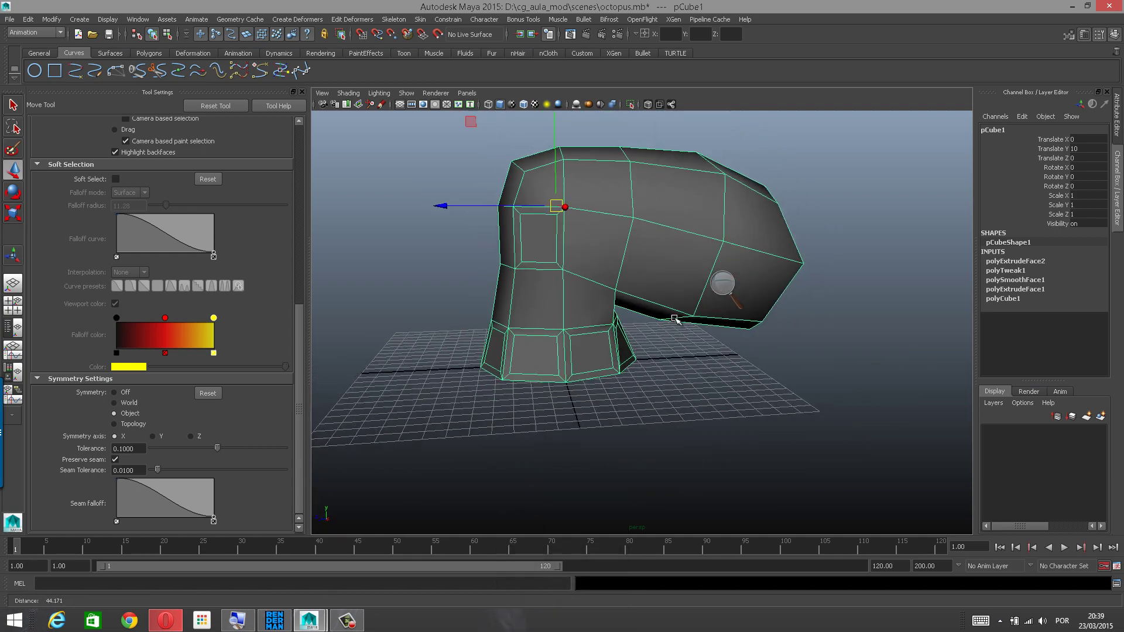
{"action": "right_click_drag", "start_coordinate": [582, 336], "coordinate": [653, 329], "text": "alt"}
{"action": "mouse_move", "coordinate": [653, 329]}
{"action": "left_mouse_down", "text": "alt"}
{"action": "mouse_move", "coordinate": [610, 328]}
{"action": "mouse_move", "coordinate": [668, 334]}
{"action": "mouse_move", "coordinate": [646, 341]}
{"action": "mouse_move", "coordinate": [657, 346]}
{"action": "left_mouse_up", "text": "alt"}
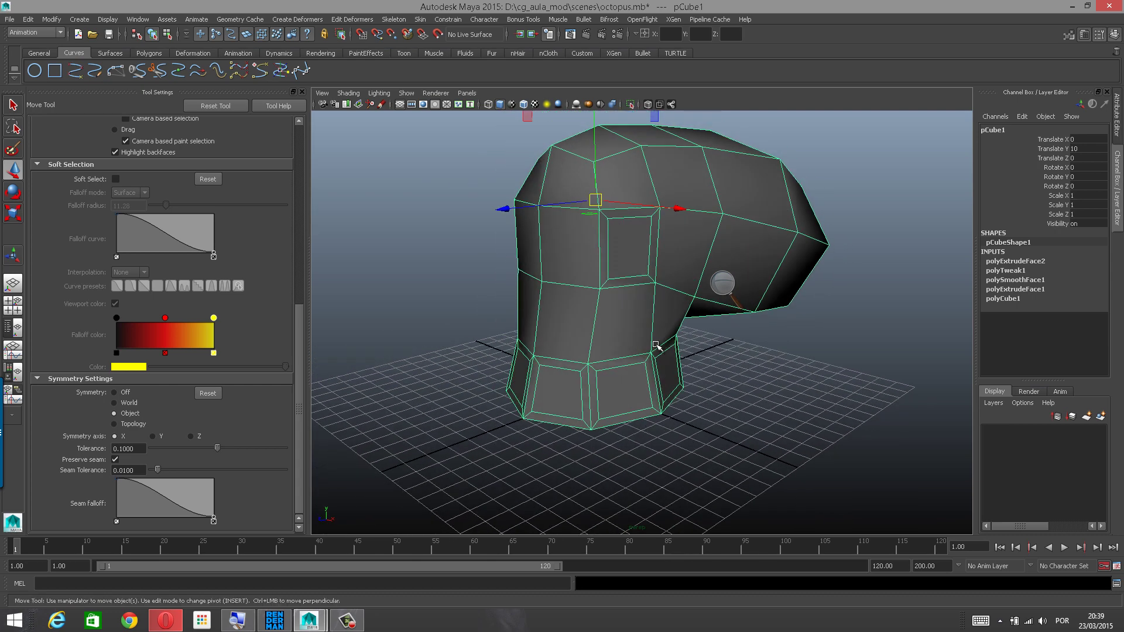
{"action": "right_click_drag", "start_coordinate": [615, 336], "coordinate": [638, 332], "text": "alt"}
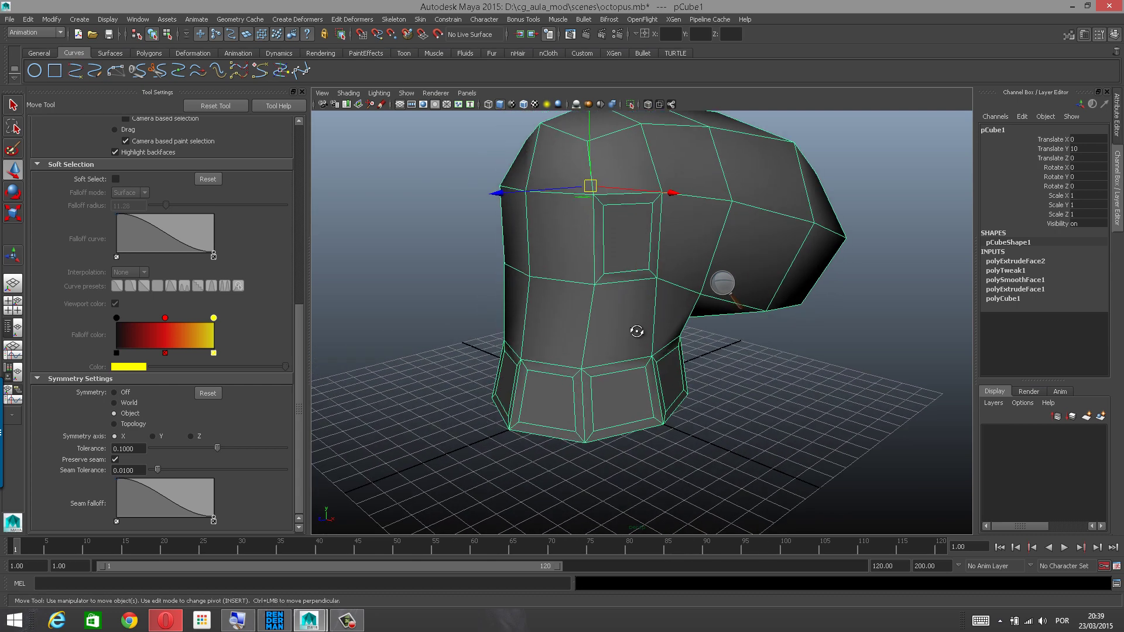
{"action": "left_click_drag", "start_coordinate": [651, 330], "coordinate": [635, 334], "text": "alt"}
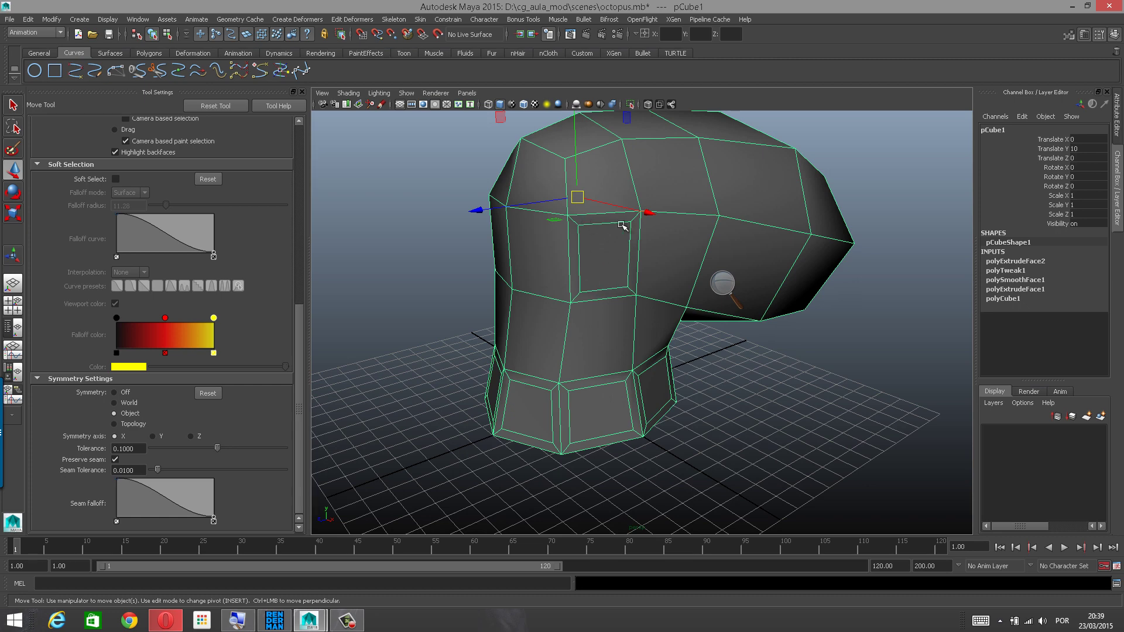
{"action": "right_click_drag", "start_coordinate": [618, 232], "coordinate": [617, 194], "text": "alt"}
{"action": "left_click_drag", "start_coordinate": [596, 359], "coordinate": [591, 353], "text": "alt"}
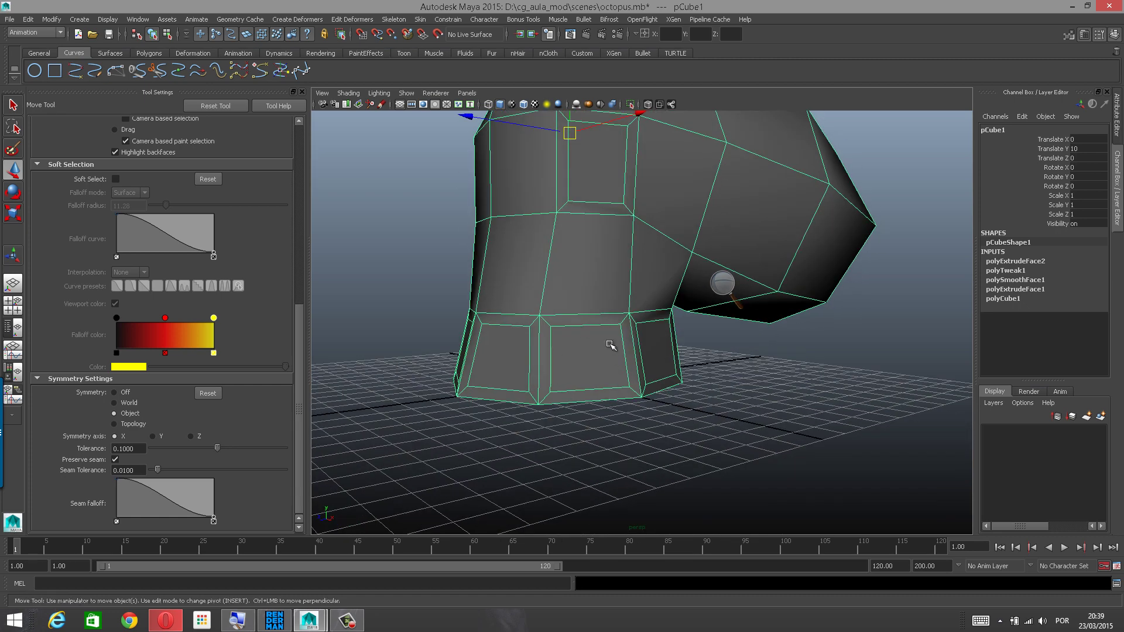
{"action": "left_click_drag", "start_coordinate": [605, 197], "coordinate": [614, 204], "text": "alt"}
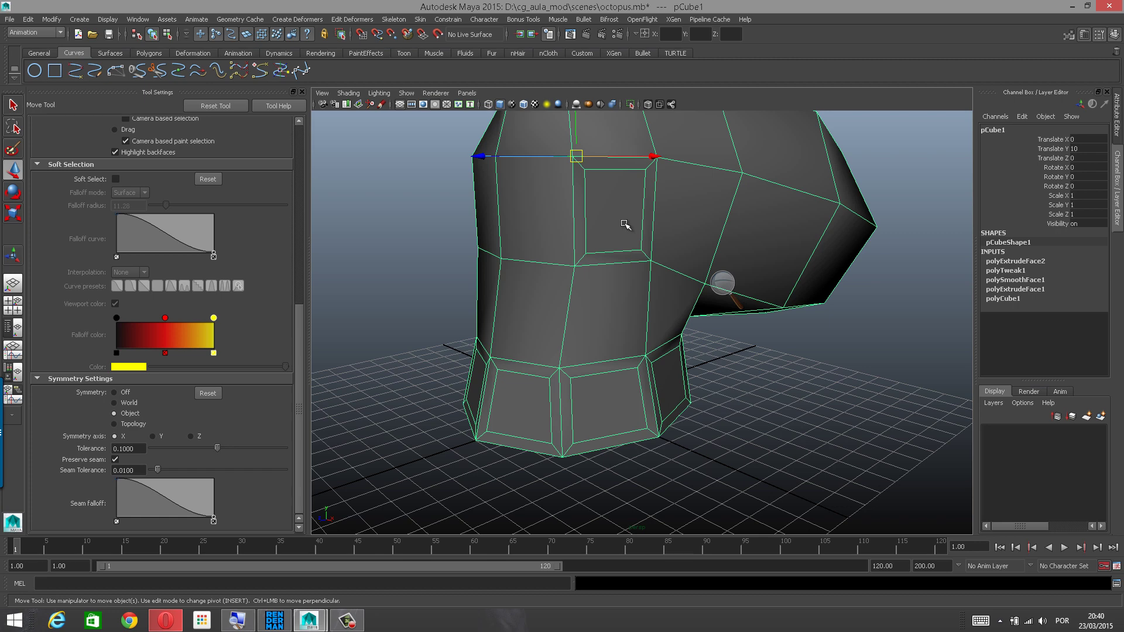
Smooth the whole octopus body mesh, including the inset side face and base panels.
{"action": "left_click_drag", "start_coordinate": [604, 234], "coordinate": [565, 236], "text": "alt"}
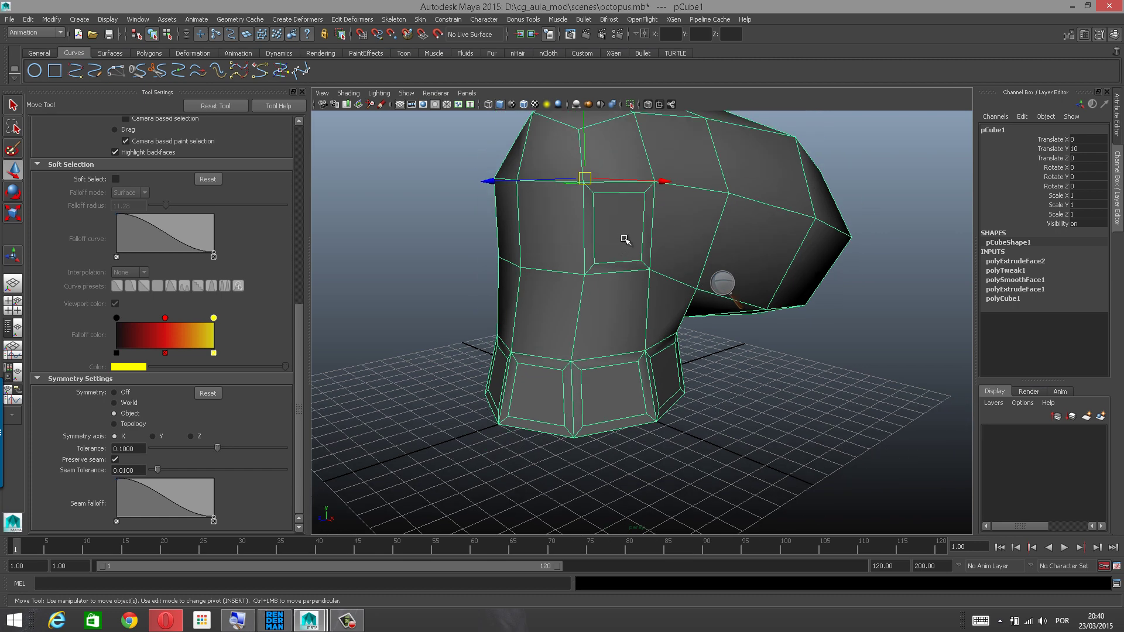
{"action": "left_click_drag", "start_coordinate": [664, 222], "coordinate": [639, 248], "text": "alt"}
{"action": "key", "text": "F8"}
{"action": "right_click_drag", "start_coordinate": [635, 225], "coordinate": [641, 284], "text": "shift"}
{"action": "left_click", "coordinate": [726, 350]}
Examine the rounded inset loops on the side and around the base of the smoothed body.
{"action": "left_click_drag", "start_coordinate": [628, 345], "coordinate": [562, 332], "text": "alt"}
{"action": "left_click", "coordinate": [624, 339]}
{"action": "middle_click_drag", "start_coordinate": [562, 331], "coordinate": [550, 372], "text": "alt"}
{"action": "left_click_drag", "start_coordinate": [550, 371], "coordinate": [631, 352], "text": "alt"}
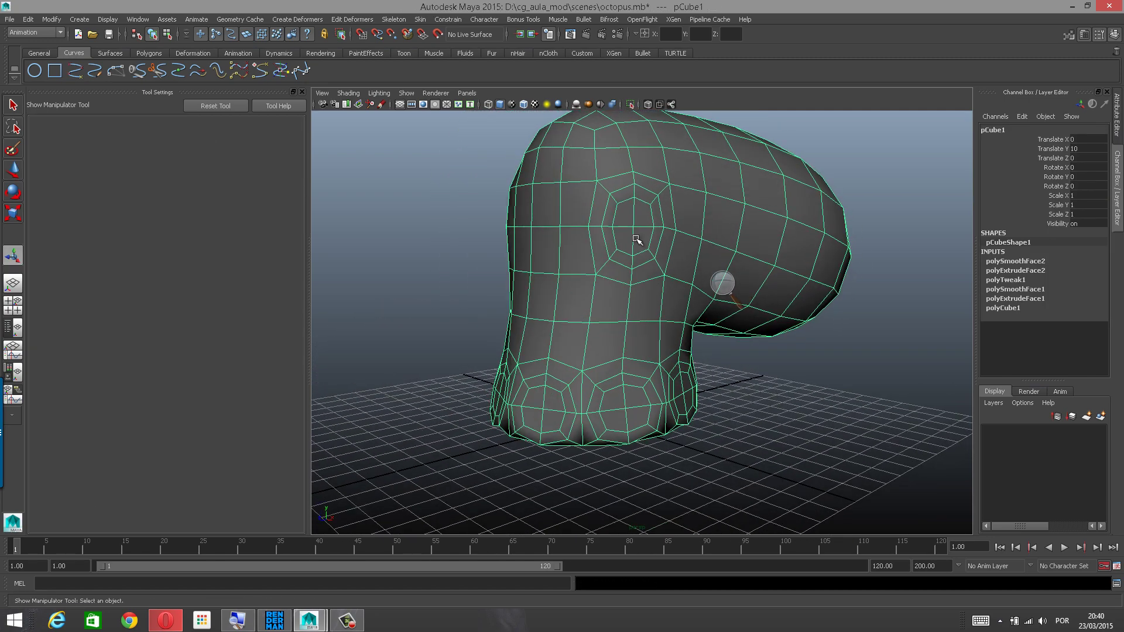
{"action": "right_click_drag", "start_coordinate": [636, 224], "coordinate": [641, 206], "text": "alt"}
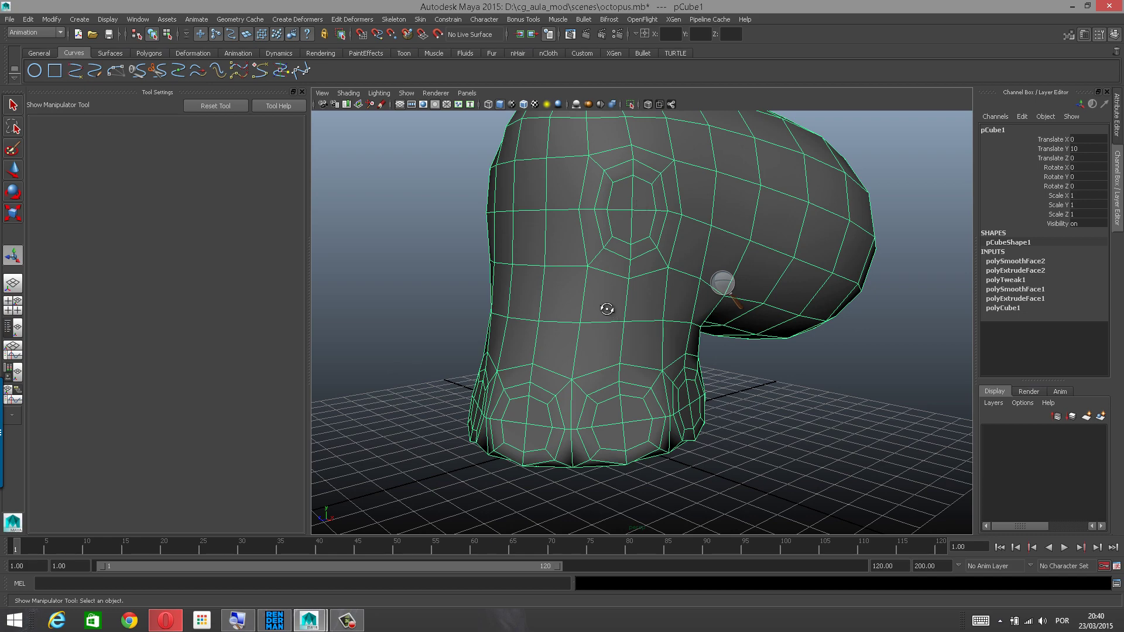
{"action": "left_click_drag", "start_coordinate": [607, 308], "coordinate": [599, 344], "text": "alt"}
{"action": "left_click_drag", "start_coordinate": [626, 402], "coordinate": [507, 381], "text": "alt"}
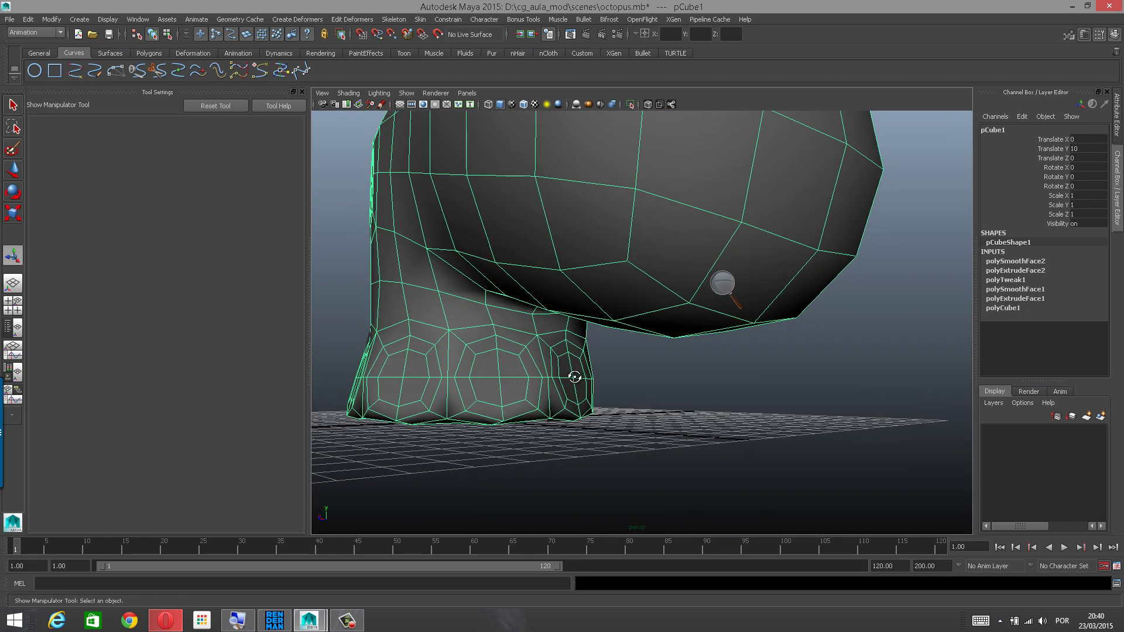
{"action": "mouse_move", "coordinate": [575, 377]}
{"action": "left_mouse_down", "text": "alt"}
{"action": "mouse_move", "coordinate": [518, 383]}
{"action": "mouse_move", "coordinate": [557, 374]}
{"action": "left_mouse_up", "text": "alt"}
{"action": "mouse_move", "coordinate": [759, 353]}
{"action": "left_mouse_down", "text": "alt"}
{"action": "mouse_move", "coordinate": [718, 374]}
{"action": "mouse_move", "coordinate": [738, 340]}
{"action": "mouse_move", "coordinate": [727, 333]}
{"action": "mouse_move", "coordinate": [638, 354]}
{"action": "left_mouse_up", "text": "alt"}
{"action": "left_click_drag", "start_coordinate": [671, 343], "coordinate": [533, 352], "text": "alt"}
{"action": "left_click", "coordinate": [352, 620]}
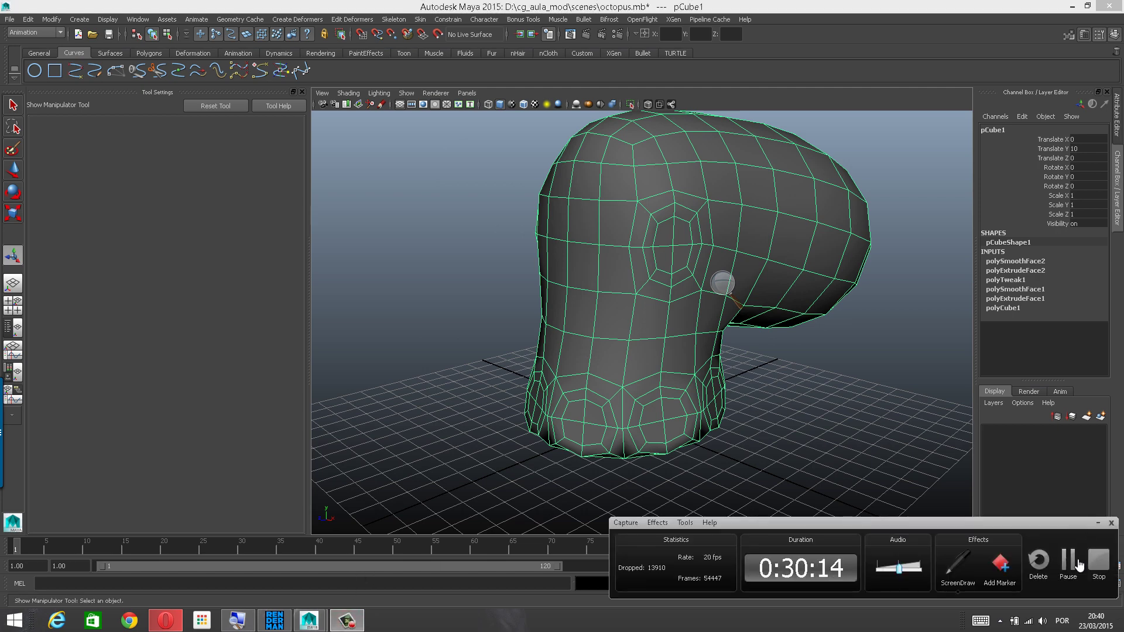
{"action": "left_click", "coordinate": [1099, 561]}
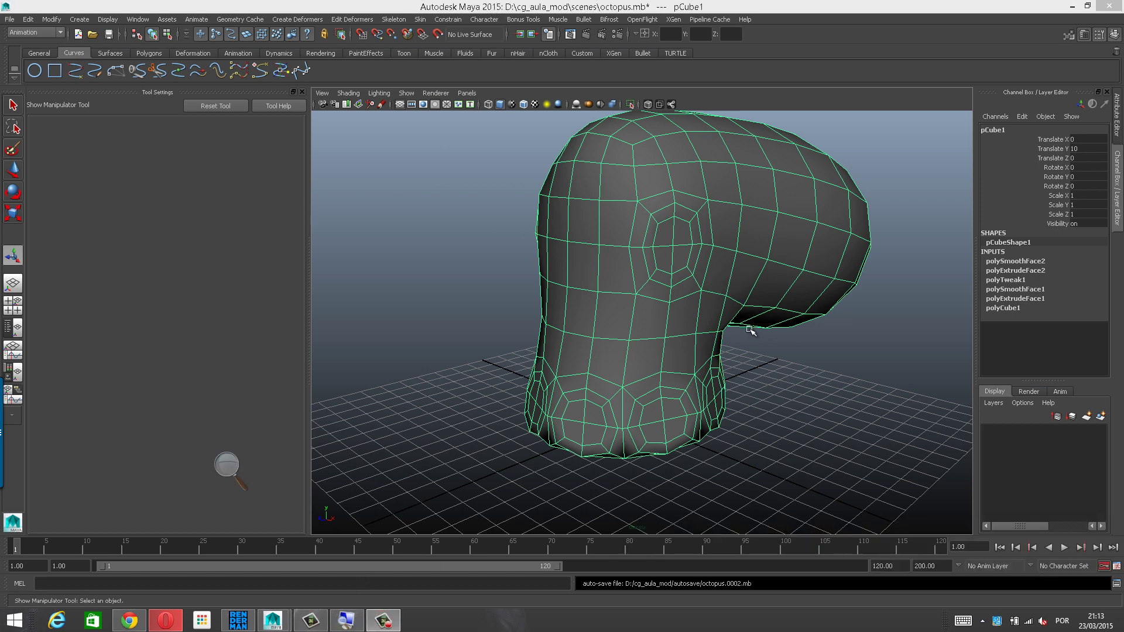
Inspect the smoothed head and body from several angles and distances.
{"action": "right_click_drag", "start_coordinate": [750, 331], "coordinate": [653, 332], "text": "alt"}
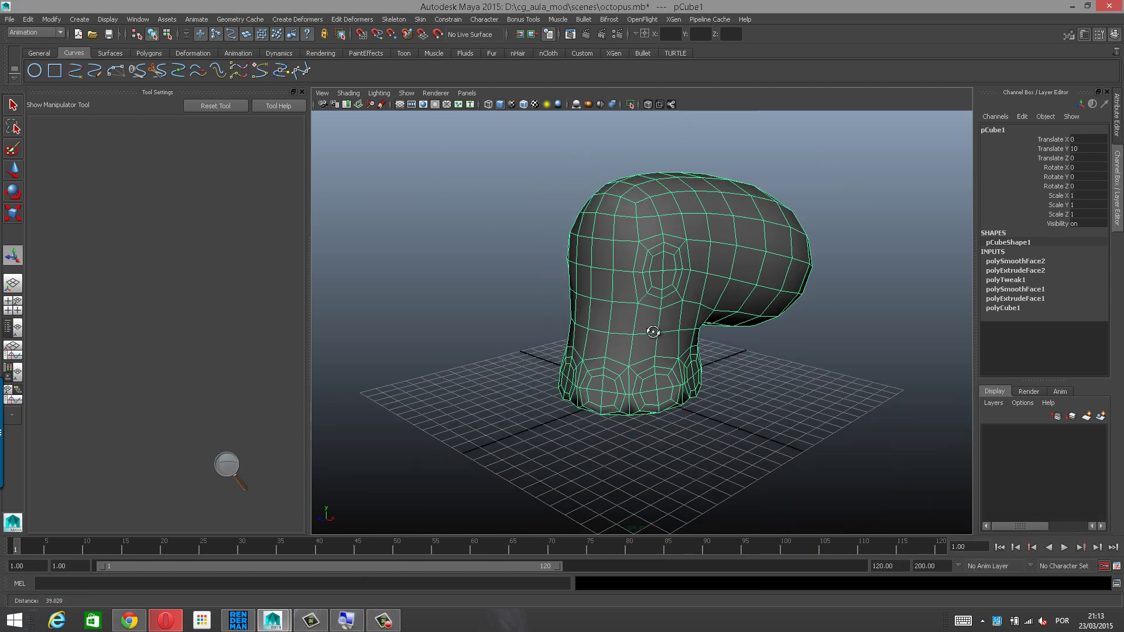
{"action": "left_click_drag", "start_coordinate": [722, 355], "coordinate": [605, 354], "text": "alt"}
{"action": "right_click_drag", "start_coordinate": [605, 354], "coordinate": [631, 314], "text": "alt"}
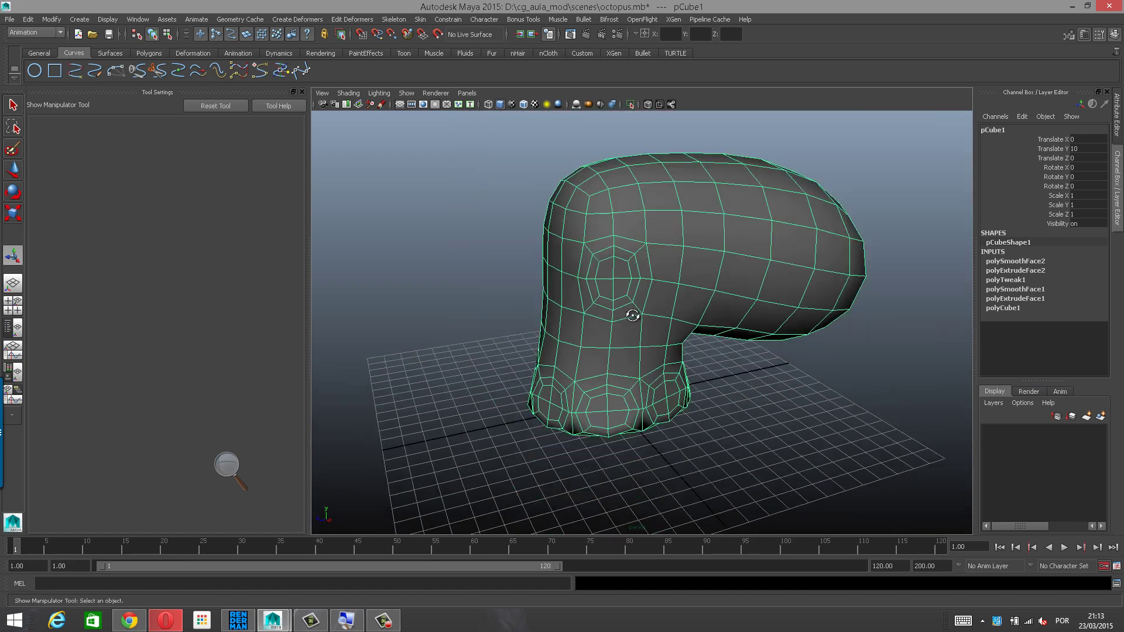
{"action": "left_click_drag", "start_coordinate": [626, 322], "coordinate": [612, 304], "text": "alt"}
{"action": "left_click_drag", "start_coordinate": [685, 294], "coordinate": [636, 252], "text": "alt"}
{"action": "scroll", "coordinate": [643, 318], "scroll_direction": "up", "scroll_amount": 2}
{"action": "scroll", "coordinate": [657, 280], "scroll_direction": "down", "scroll_amount": 3}
{"action": "scroll", "coordinate": [668, 272], "scroll_direction": "up", "scroll_amount": 3}
{"action": "left_click_drag", "start_coordinate": [600, 285], "coordinate": [552, 299], "text": "alt"}
{"action": "right_click_drag", "start_coordinate": [552, 299], "coordinate": [729, 311], "text": "alt"}
{"action": "left_click_drag", "start_coordinate": [729, 311], "coordinate": [685, 246], "text": "alt"}
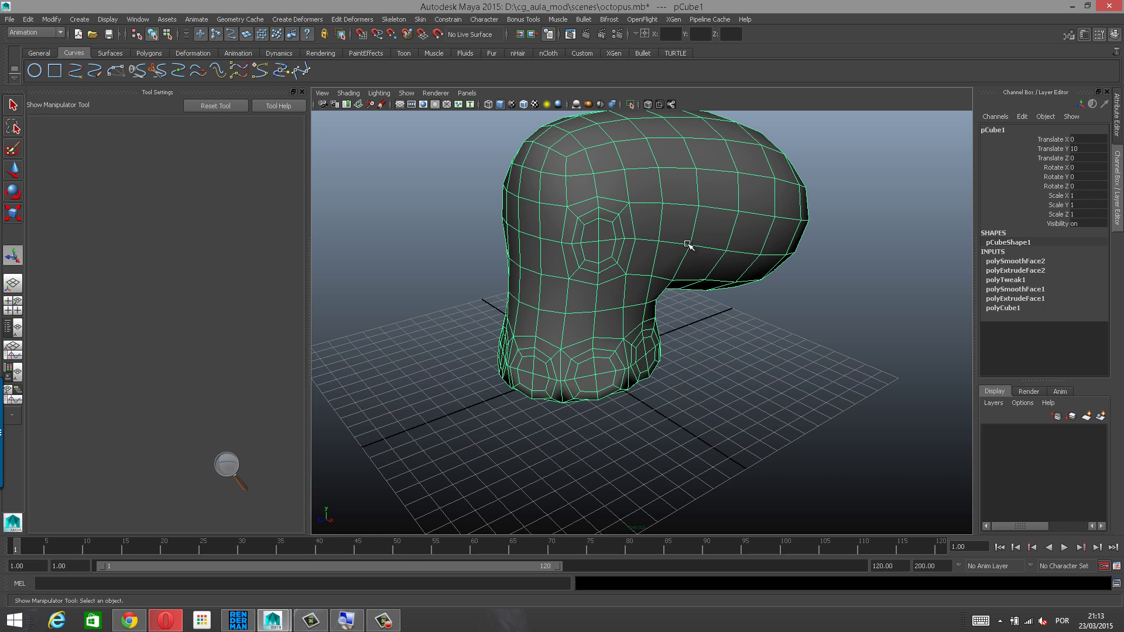
{"action": "left_click_drag", "start_coordinate": [688, 244], "coordinate": [699, 248], "text": "alt"}
{"action": "middle_click_drag", "start_coordinate": [699, 249], "coordinate": [688, 281], "text": "alt"}
{"action": "left_click_drag", "start_coordinate": [677, 271], "coordinate": [711, 243], "text": "alt"}
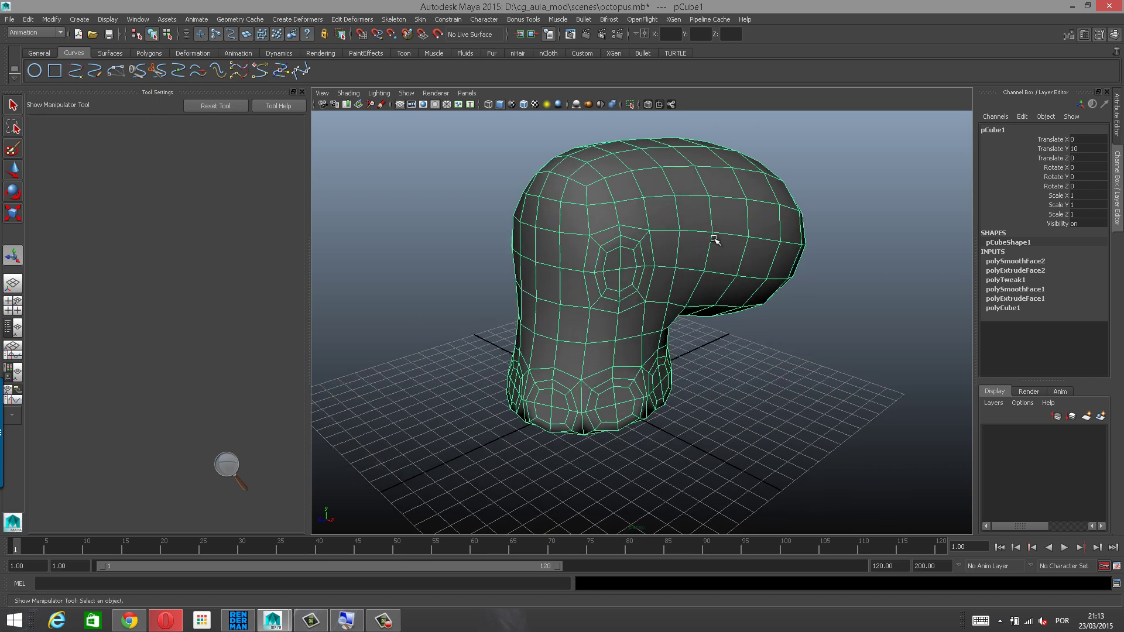
{"action": "right_click", "coordinate": [714, 240]}
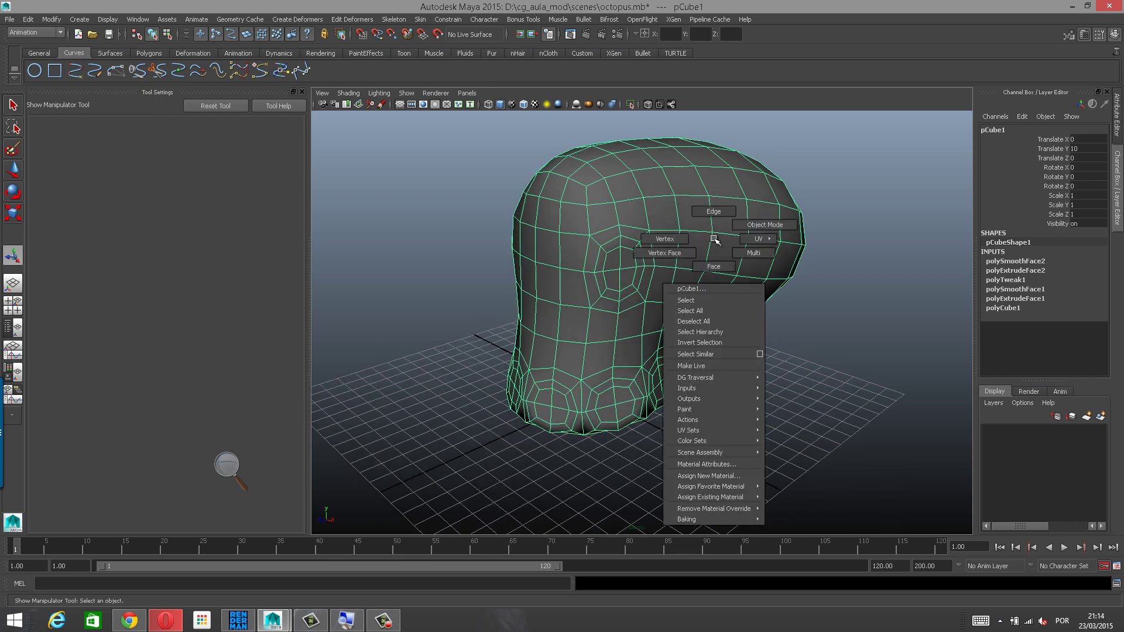
{"action": "right_click", "coordinate": [711, 209]}
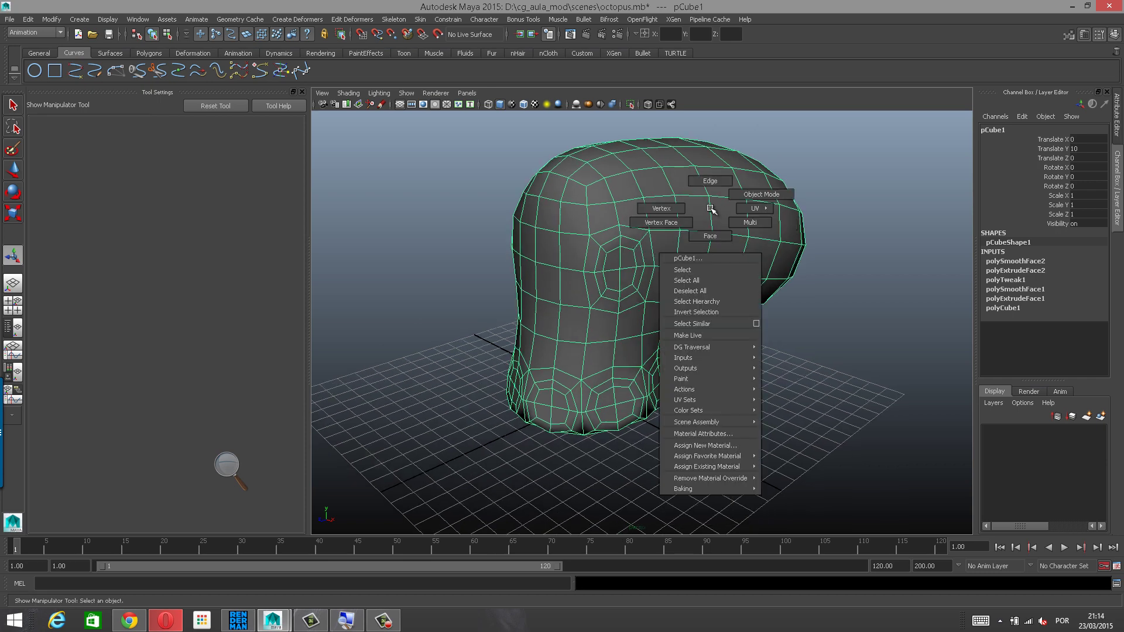
{"action": "mouse_move", "coordinate": [710, 208]}
{"action": "right_mouse_down"}
{"action": "mouse_move", "coordinate": [722, 384]}
{"action": "mouse_move", "coordinate": [777, 383]}
{"action": "mouse_move", "coordinate": [792, 399]}
{"action": "mouse_move", "coordinate": [729, 282]}
{"action": "mouse_move", "coordinate": [733, 221]}
{"action": "mouse_move", "coordinate": [657, 195]}
{"action": "mouse_move", "coordinate": [705, 209]}
{"action": "right_mouse_up"}
{"action": "left_click", "coordinate": [238, 464]}
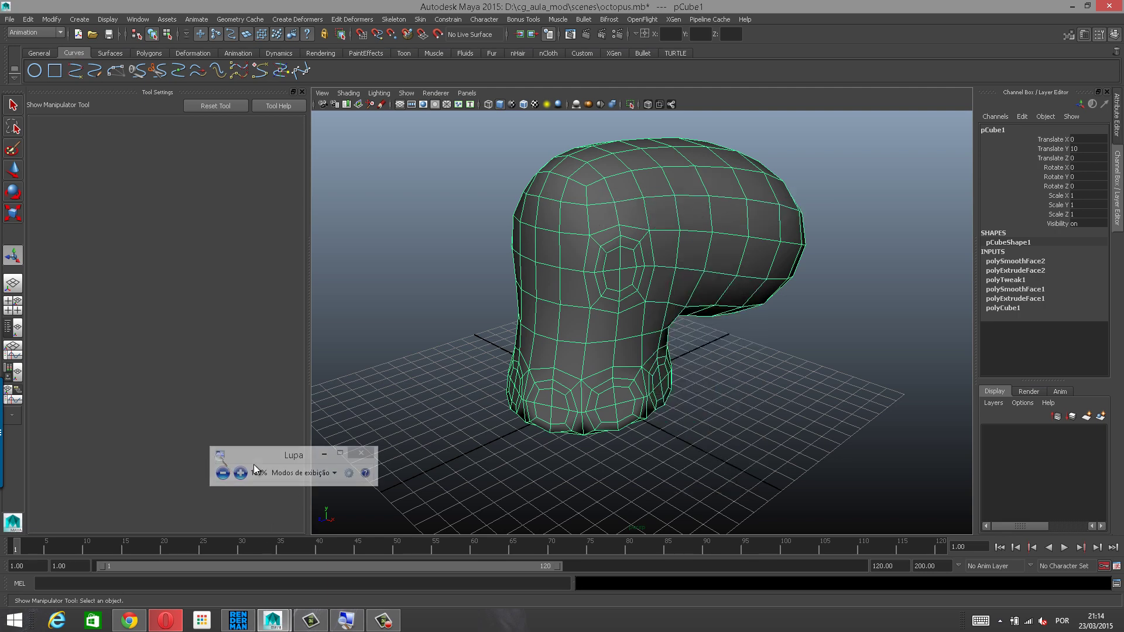
{"action": "left_click", "coordinate": [244, 475]}
{"action": "left_click", "coordinate": [244, 475]}
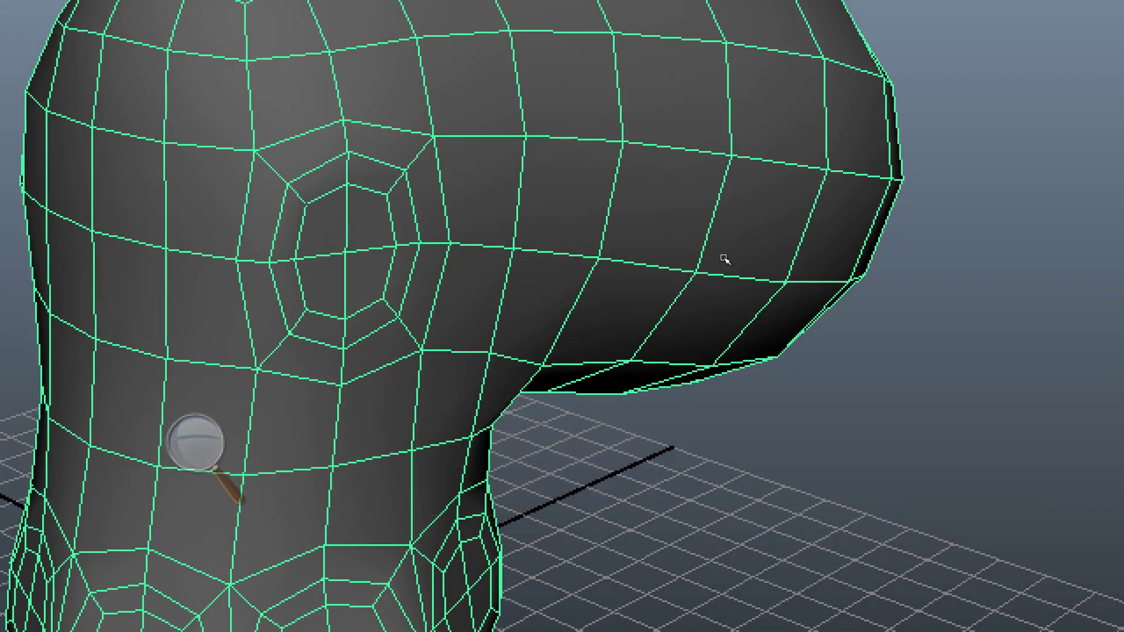
{"action": "right_click", "coordinate": [726, 270]}
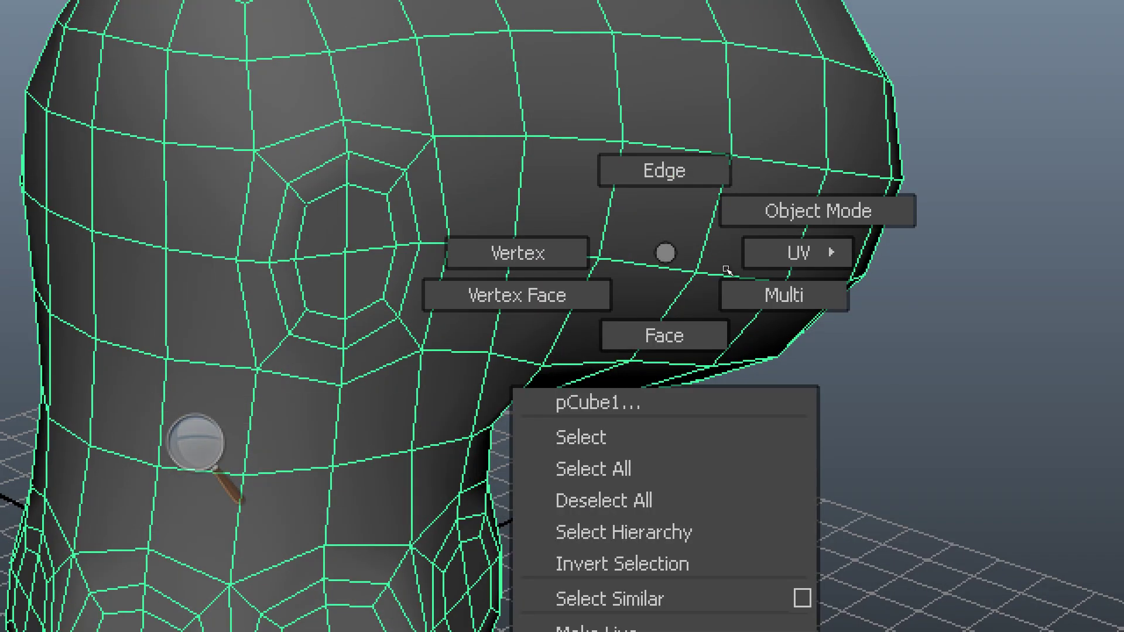
{"action": "mouse_move", "coordinate": [666, 253]}
{"action": "right_mouse_down", "text": "shift"}
{"action": "mouse_move", "coordinate": [494, 205]}
{"action": "mouse_move", "coordinate": [664, 253]}
{"action": "right_mouse_up", "text": "shift"}
{"action": "left_click", "coordinate": [191, 438]}
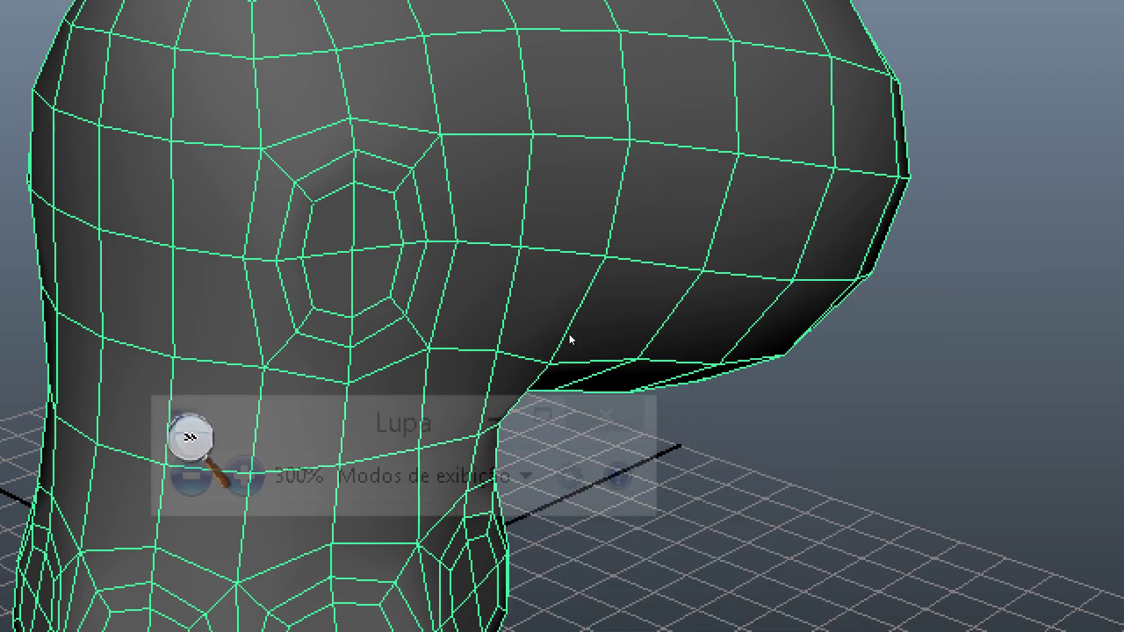
{"action": "key", "text": "super+minus"}
{"action": "key", "text": "super+minus"}
Activate the Sculpt Geometry Tool on the octopus body and frame the head closely.
{"action": "right_click", "coordinate": [706, 227], "text": "shift"}
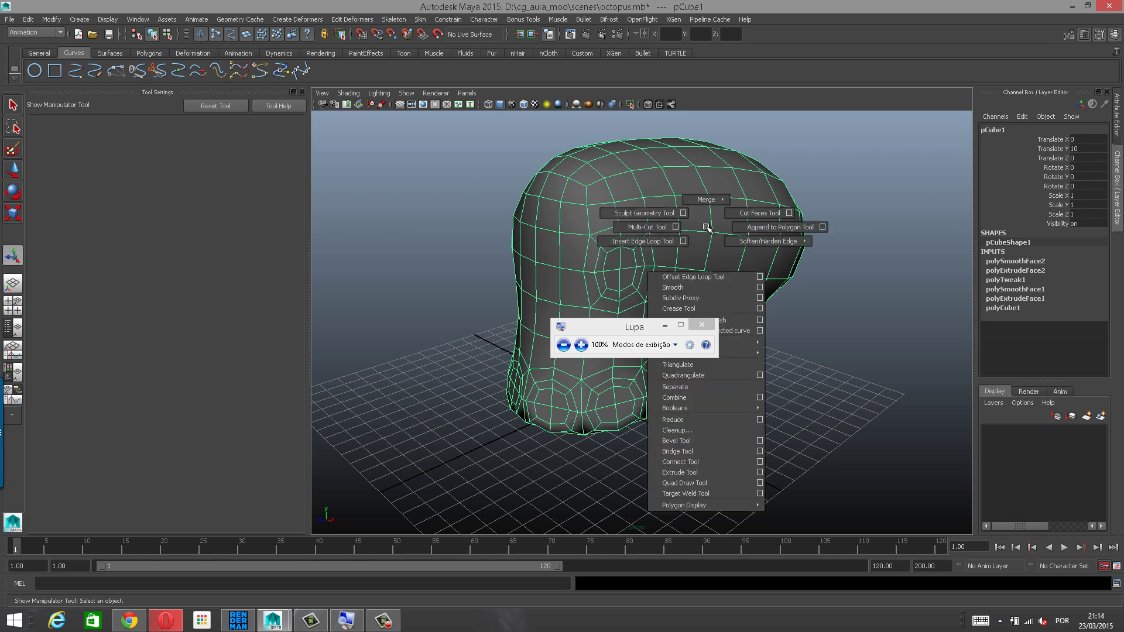
{"action": "right_click_drag", "start_coordinate": [706, 227], "coordinate": [656, 213], "text": "shift"}
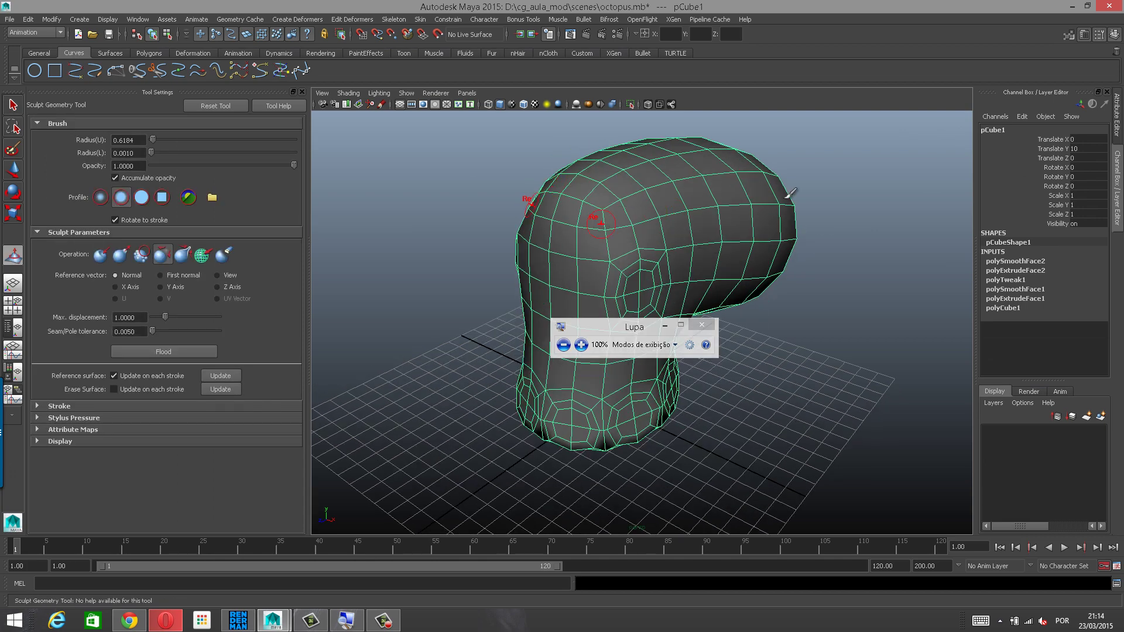
{"action": "scroll", "coordinate": [702, 225], "scroll_direction": "up", "scroll_amount": 4}
{"action": "middle_click_drag", "start_coordinate": [684, 193], "coordinate": [679, 246], "text": "alt"}
{"action": "left_click_drag", "start_coordinate": [679, 246], "coordinate": [723, 243], "text": "alt"}
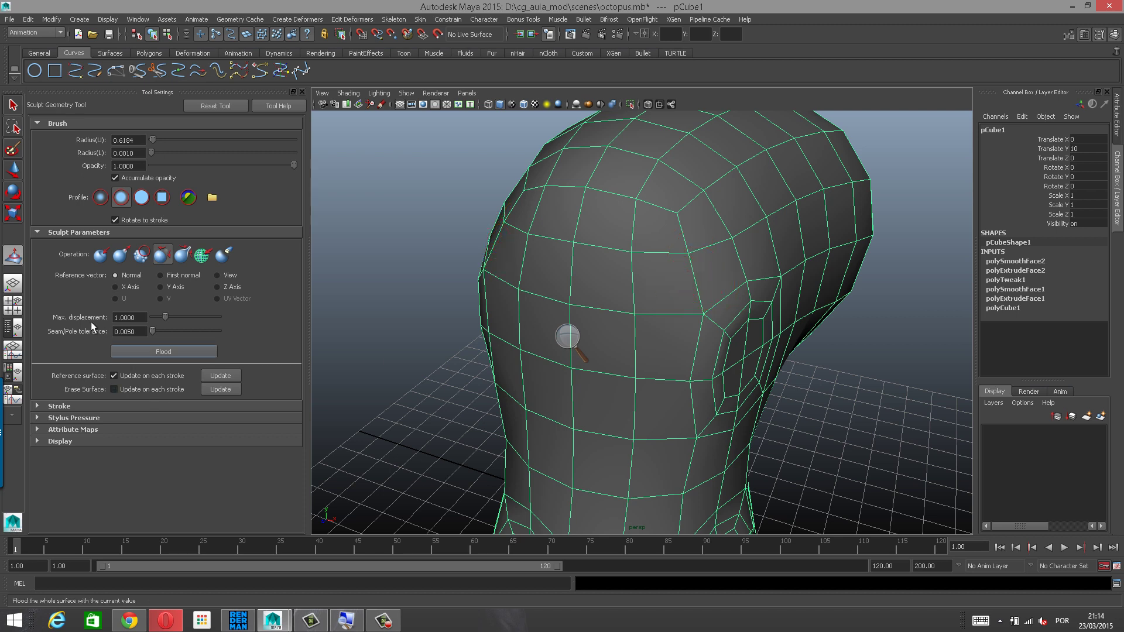
Expand the sculpt tool's stroke settings and set the reflection axis to X after trying Z.
{"action": "left_click", "coordinate": [59, 406]}
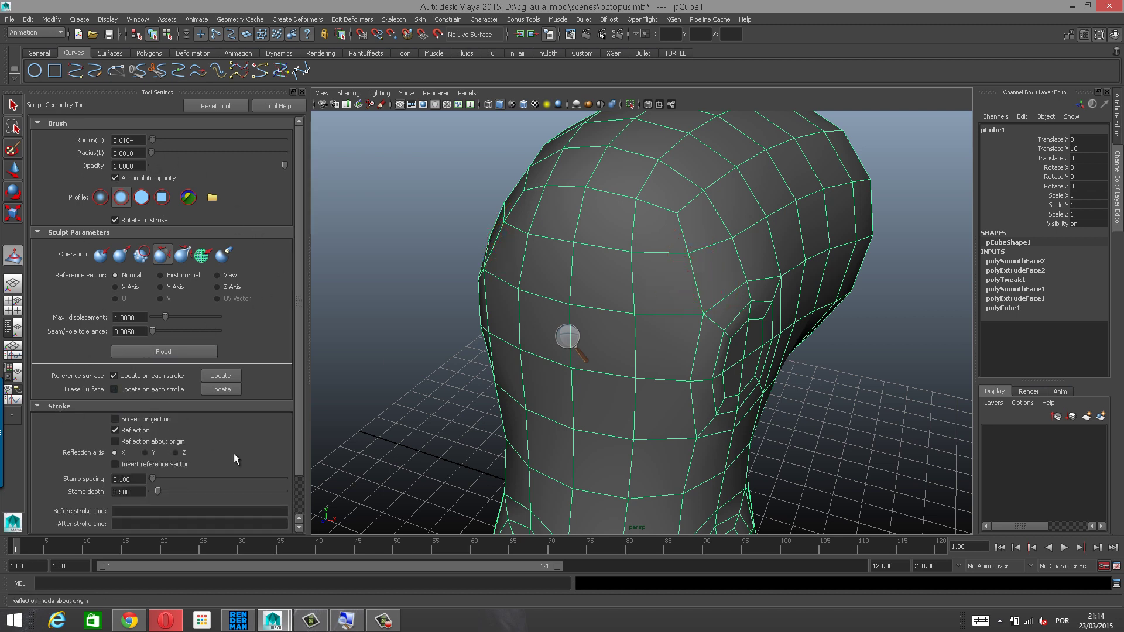
{"action": "scroll", "coordinate": [290, 410], "scroll_direction": "down", "scroll_amount": 2}
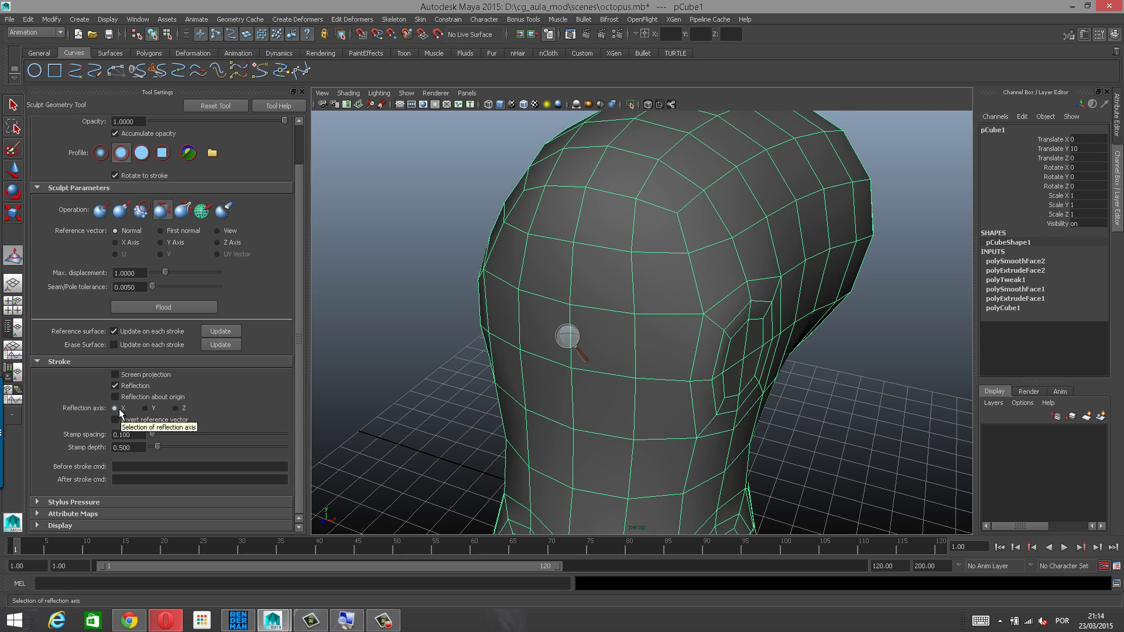
{"action": "left_click", "coordinate": [173, 409]}
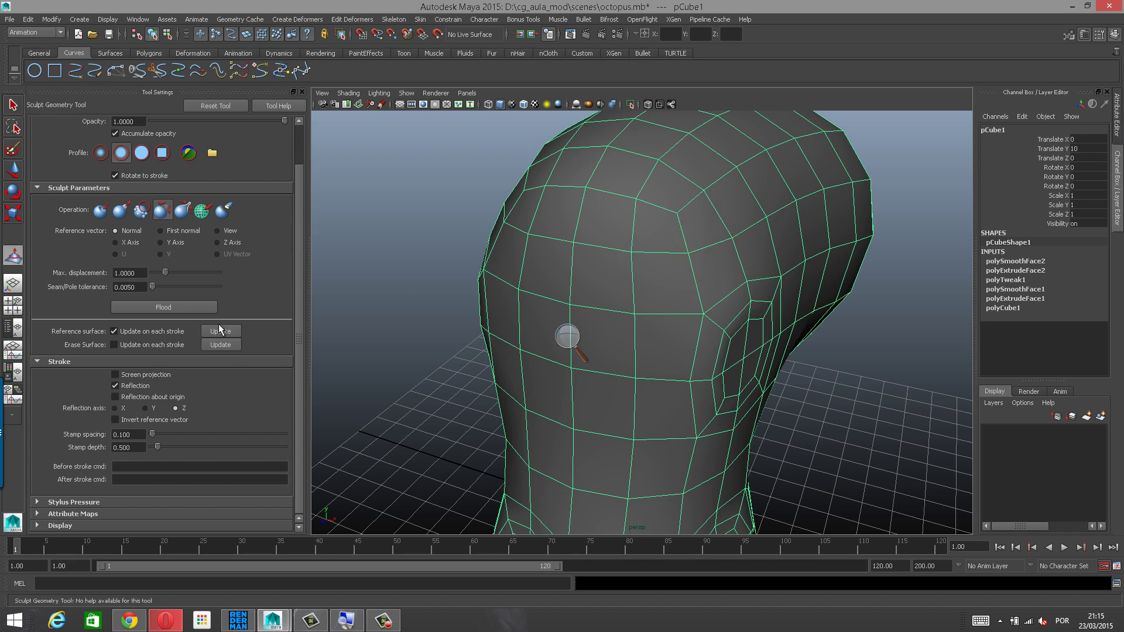
{"action": "left_click", "coordinate": [116, 408]}
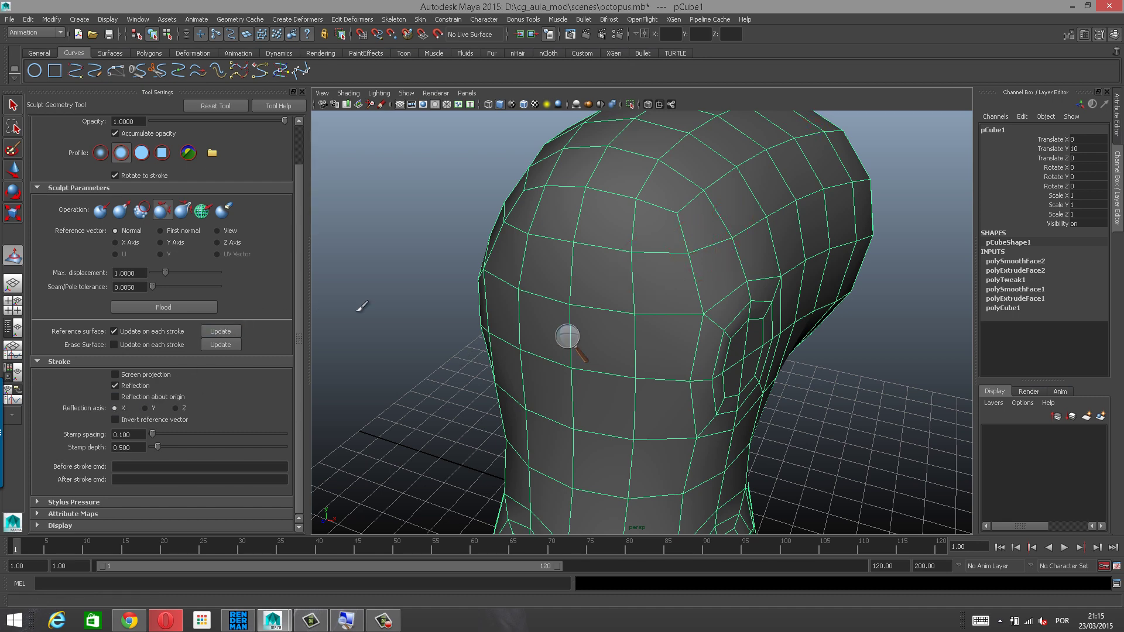
{"action": "left_click", "coordinate": [1100, 35]}
{"action": "left_click", "coordinate": [1101, 36]}
{"action": "left_click", "coordinate": [570, 338]}
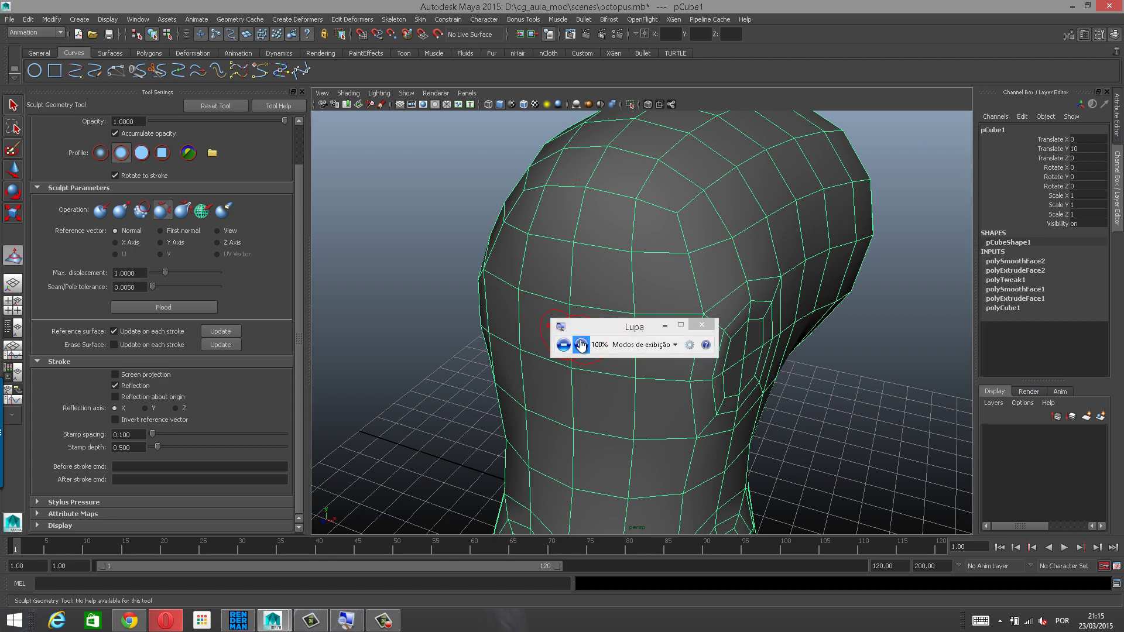
{"action": "left_click", "coordinate": [580, 345]}
{"action": "left_click", "coordinate": [581, 345]}
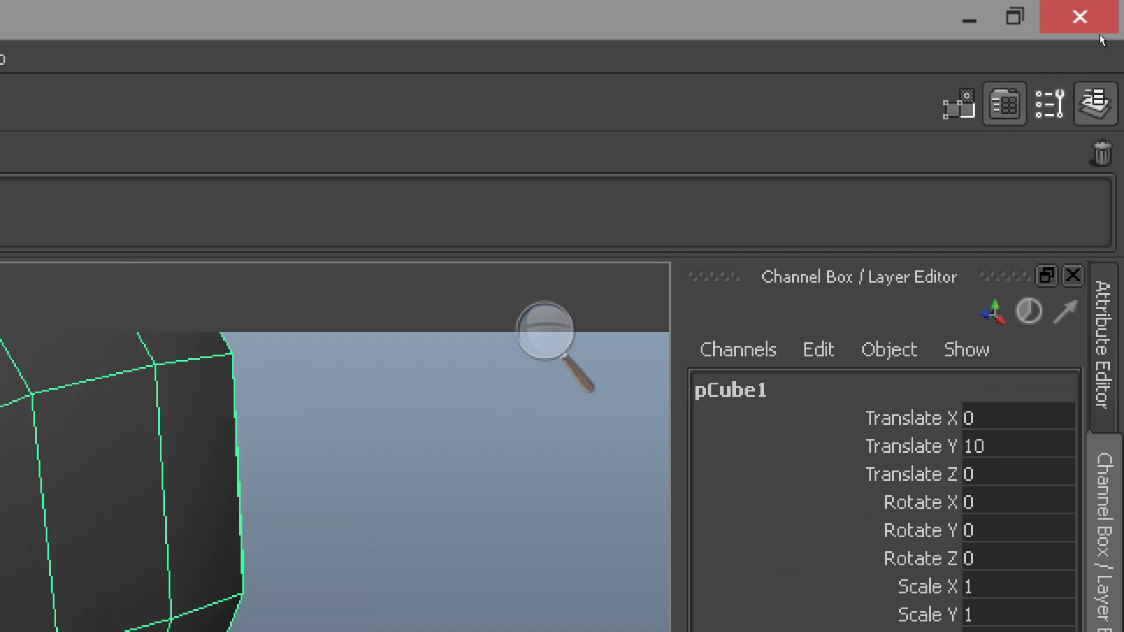
{"action": "left_click", "coordinate": [1101, 35]}
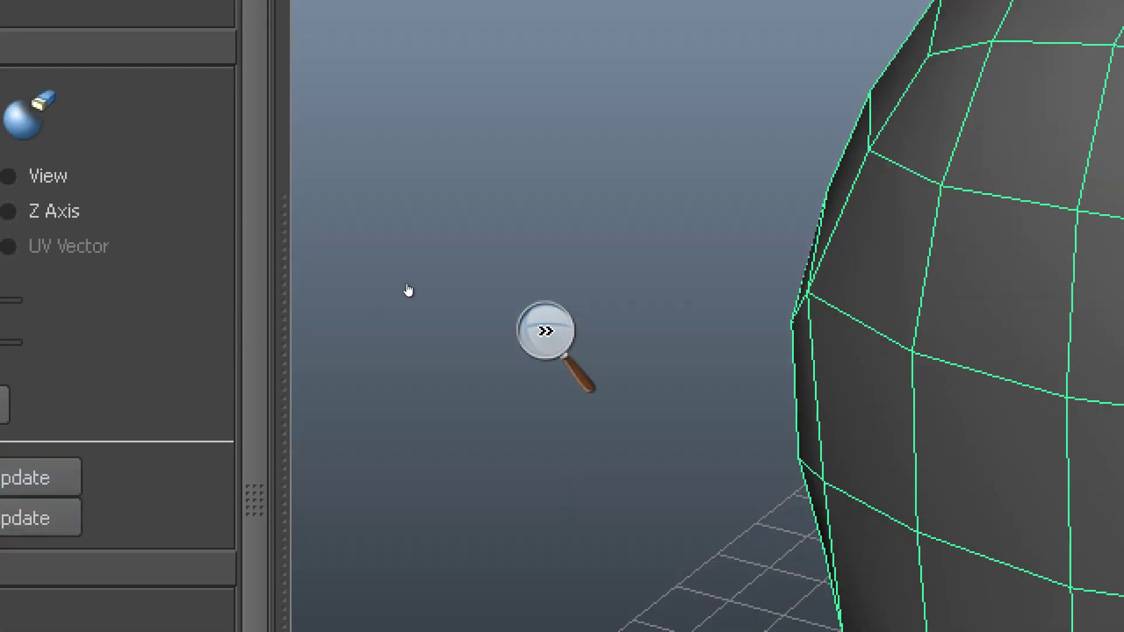
{"action": "left_click", "coordinate": [405, 290]}
{"action": "left_click", "coordinate": [399, 296]}
{"action": "left_click", "coordinate": [399, 297]}
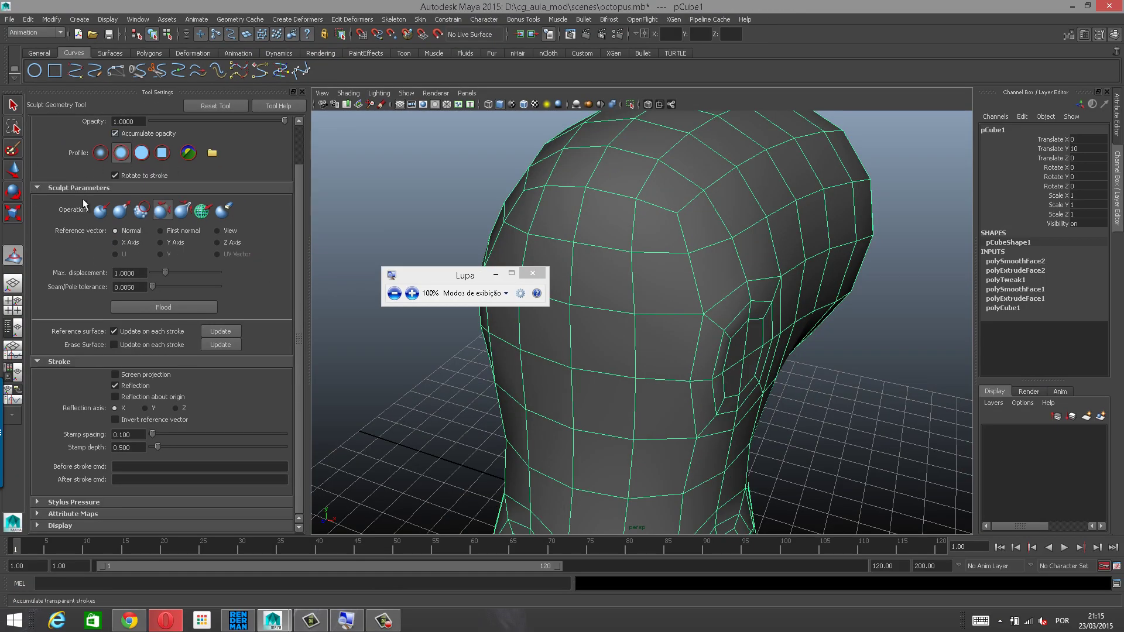
Enlarge the screen with the Windows magnifier and adjust the sculpt brush radius over the head.
{"action": "left_click", "coordinate": [412, 292]}
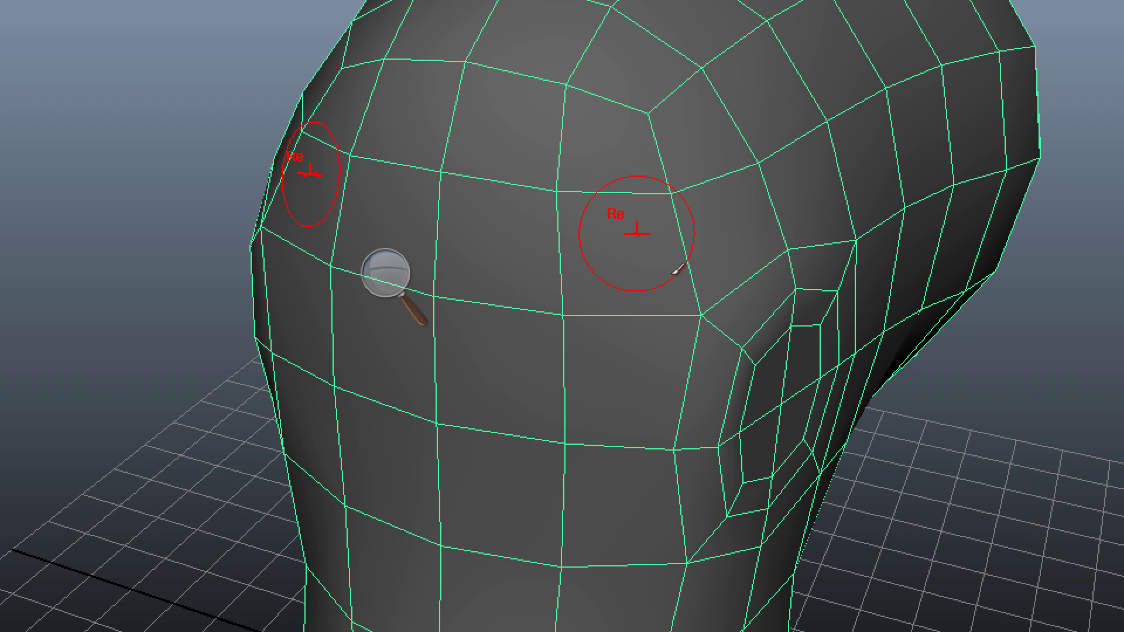
{"action": "key", "text": "b"}
{"action": "mouse_move", "coordinate": [673, 273]}
{"action": "left_mouse_down"}
{"action": "mouse_move", "coordinate": [708, 278]}
{"action": "mouse_move", "coordinate": [681, 276]}
{"action": "left_mouse_up"}
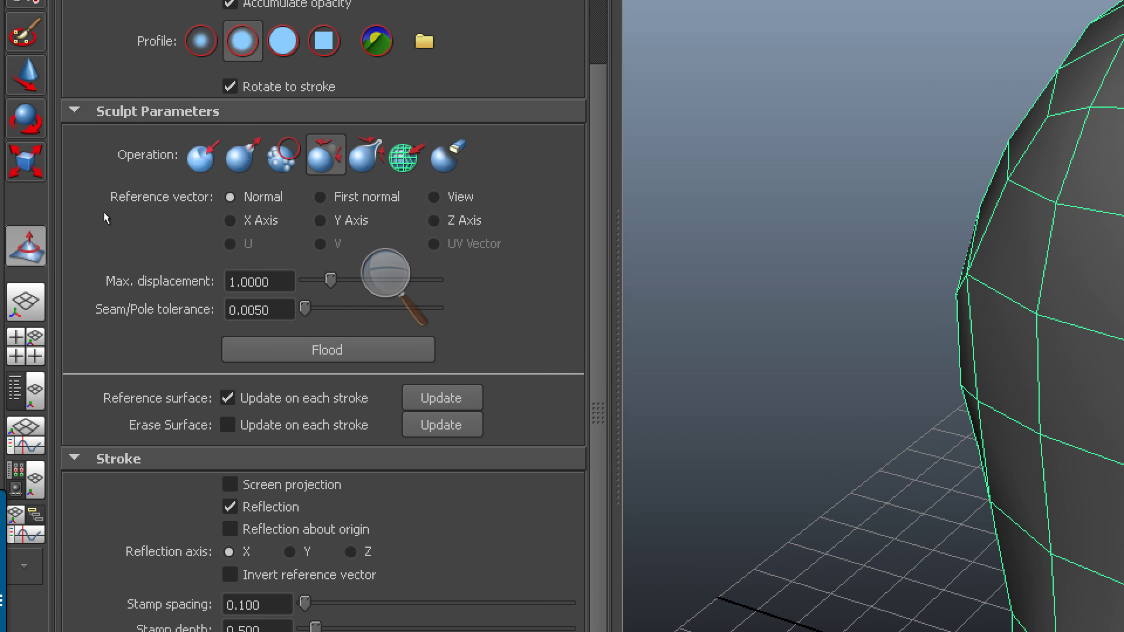
Go through the sculpt operations Push, Pull, Smooth, Relax, Pinch, Slide and Erase, and return to Push.
{"action": "left_click", "coordinate": [208, 159]}
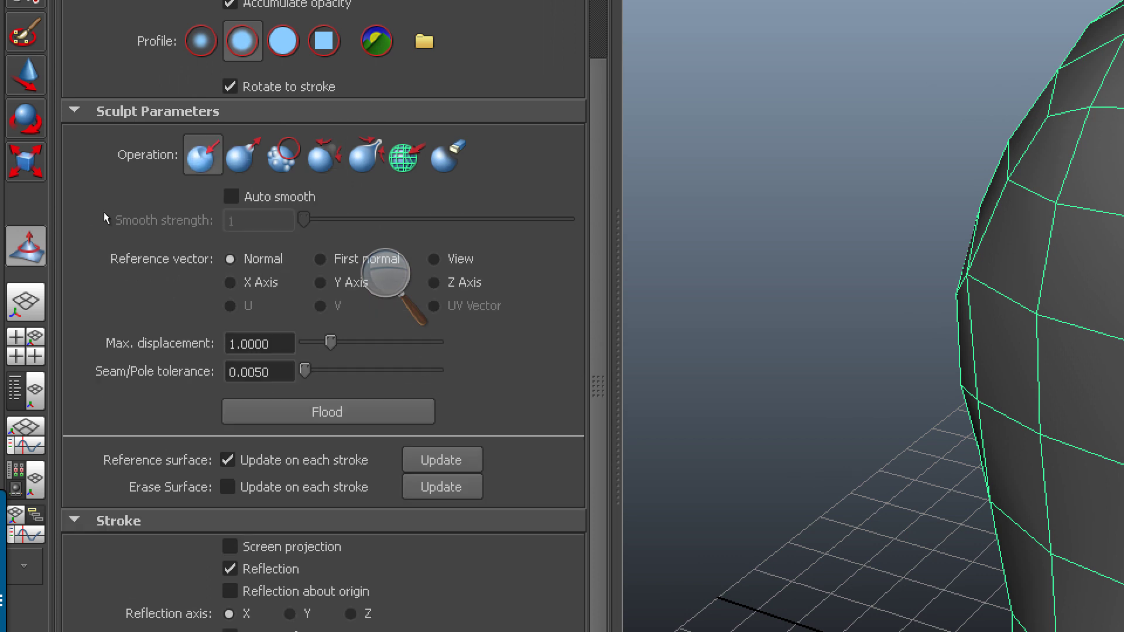
{"action": "left_click", "coordinate": [239, 160]}
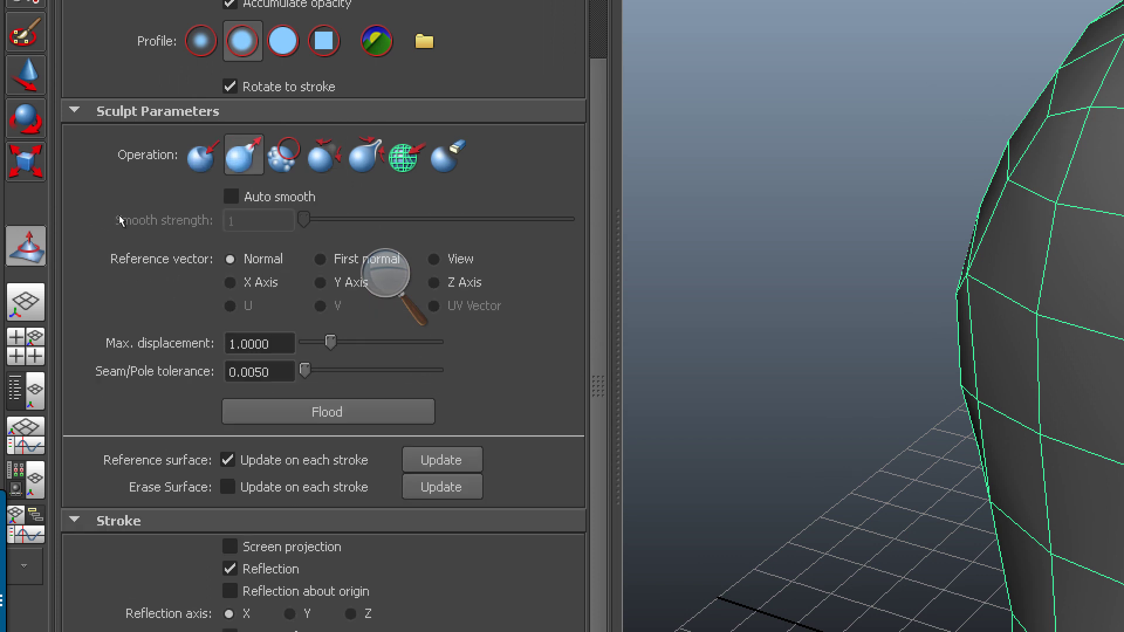
{"action": "left_click", "coordinate": [284, 155]}
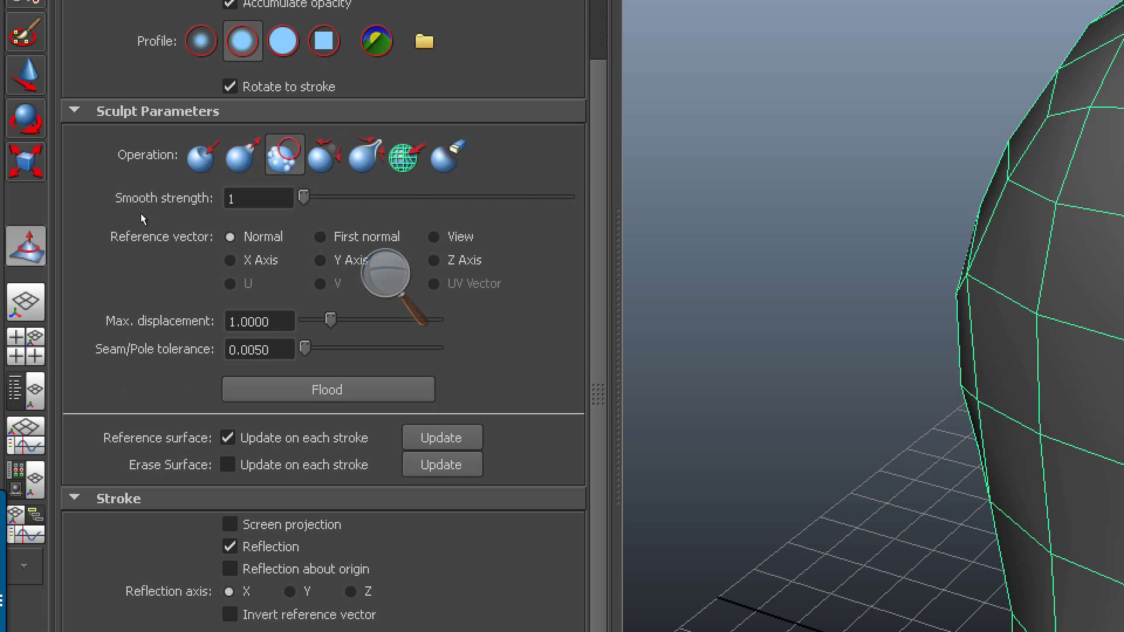
{"action": "left_click", "coordinate": [323, 156]}
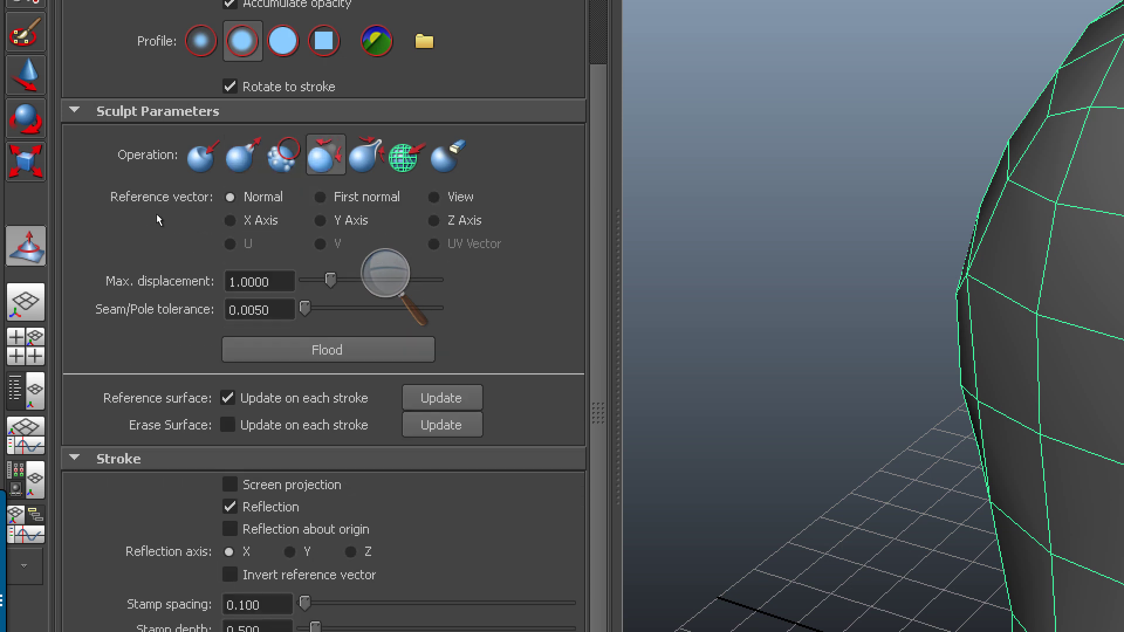
{"action": "left_click", "coordinate": [366, 156]}
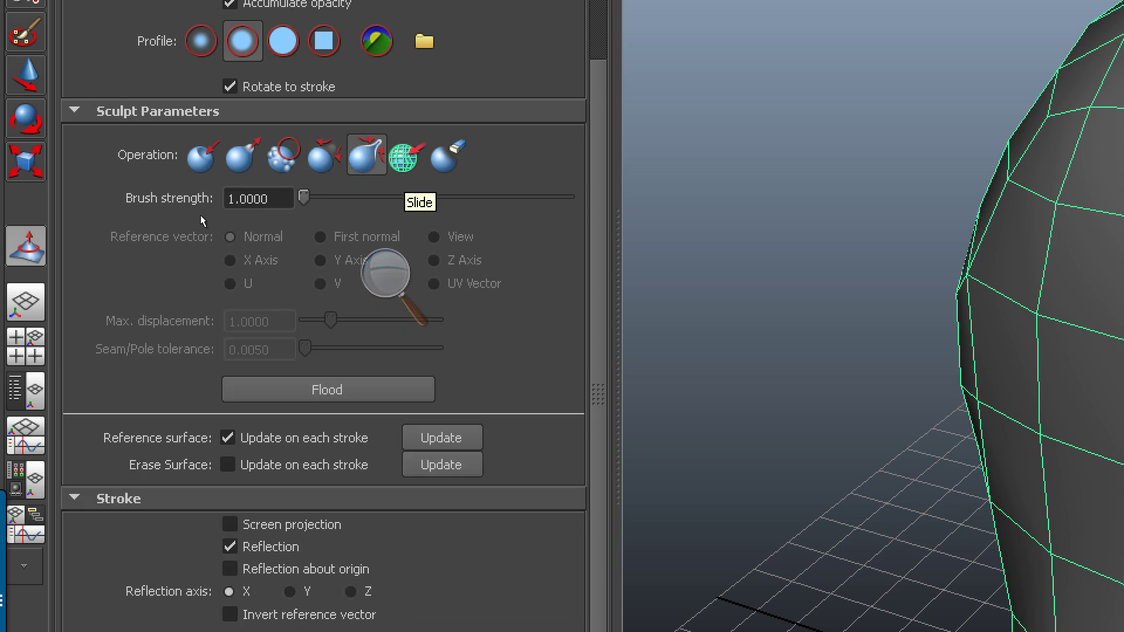
{"action": "left_click", "coordinate": [407, 155]}
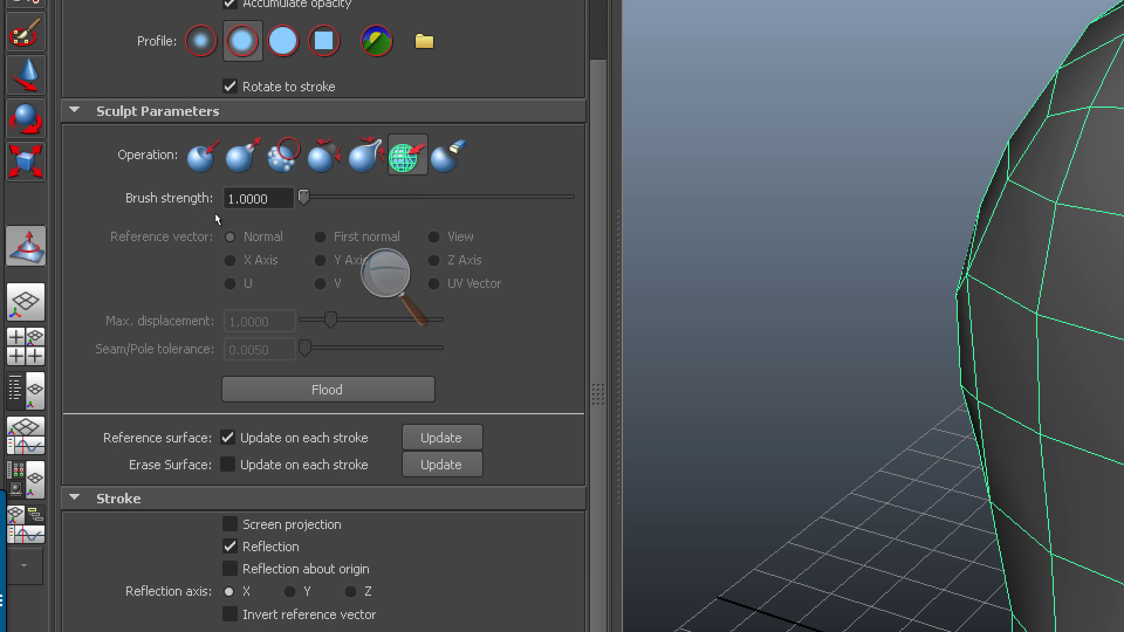
{"action": "left_click", "coordinate": [449, 156]}
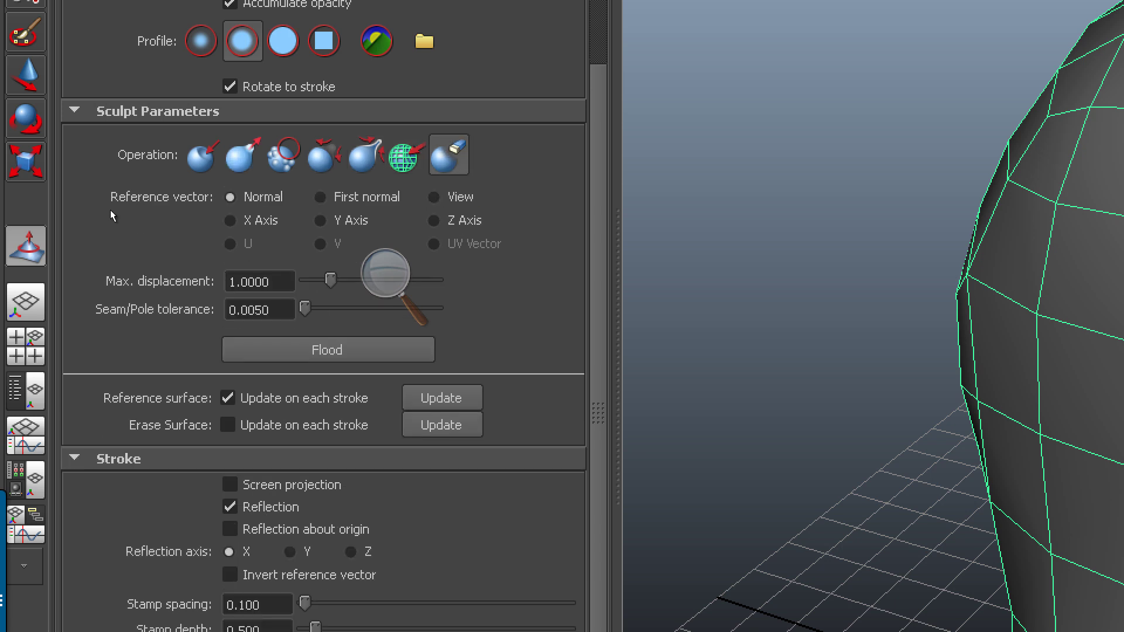
{"action": "left_click", "coordinate": [203, 156]}
{"action": "left_click", "coordinate": [243, 155]}
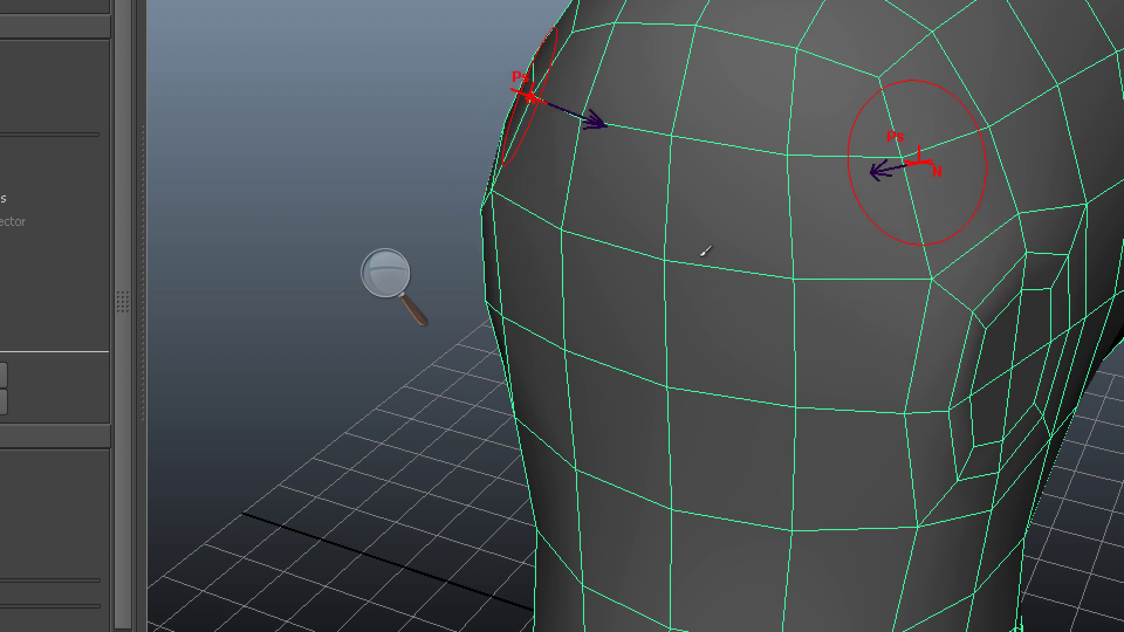
Try push strokes with a resized brush around the eye area of the head and undo them.
{"action": "left_click_drag", "start_coordinate": [703, 260], "coordinate": [595, 263], "text": "alt"}
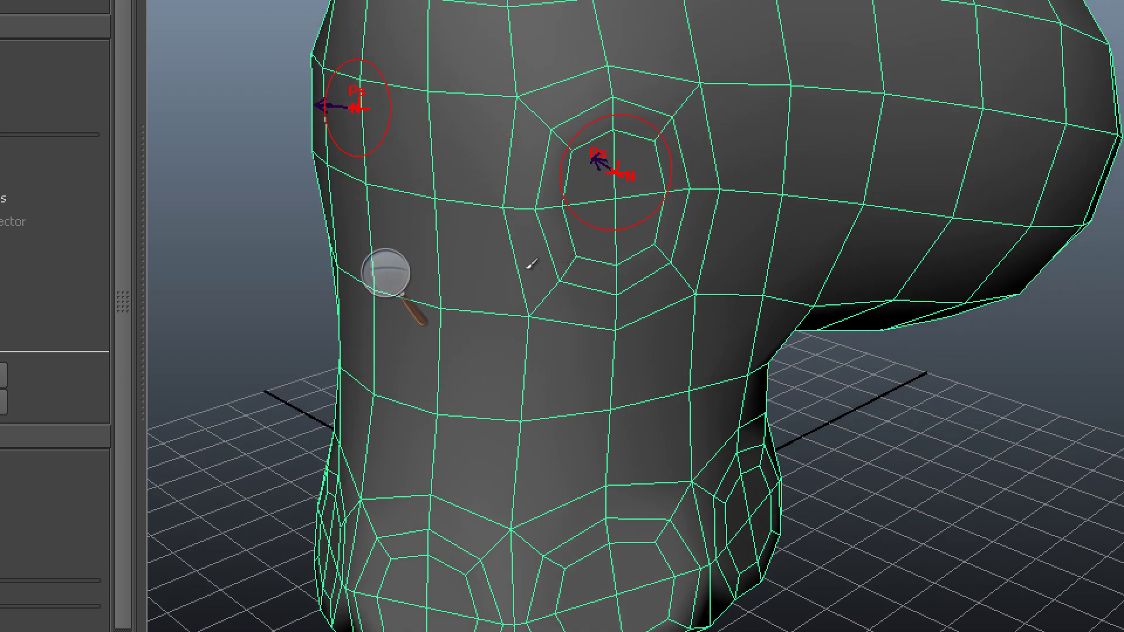
{"action": "scroll", "coordinate": [531, 264], "scroll_direction": "up", "scroll_amount": 2}
{"action": "middle_click_drag", "start_coordinate": [520, 263], "coordinate": [540, 274], "text": "alt"}
{"action": "mouse_move", "coordinate": [555, 276]}
{"action": "left_mouse_down", "text": "alt"}
{"action": "mouse_move", "coordinate": [570, 286]}
{"action": "mouse_move", "coordinate": [602, 276]}
{"action": "left_mouse_up", "text": "alt"}
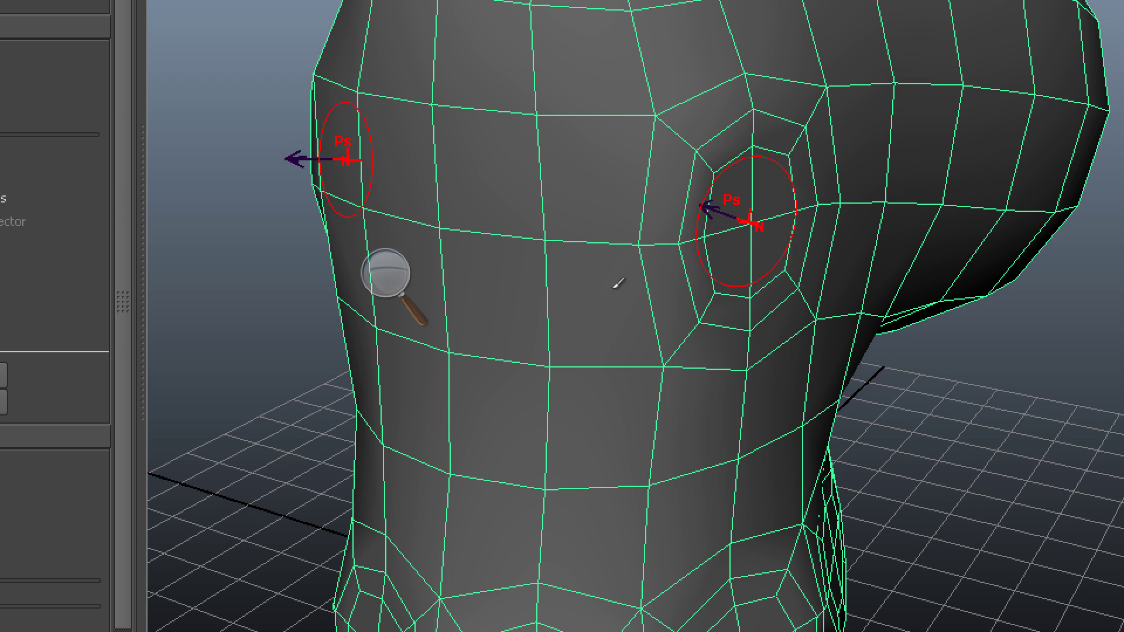
{"action": "key", "text": "b"}
{"action": "mouse_move", "coordinate": [612, 286]}
{"action": "left_mouse_down"}
{"action": "mouse_move", "coordinate": [592, 291]}
{"action": "mouse_move", "coordinate": [583, 274]}
{"action": "left_mouse_up"}
{"action": "left_click", "coordinate": [621, 281]}
{"action": "key", "text": "ctrl"}
{"action": "key", "text": "ctrl+z"}
{"action": "key", "text": "ctrl+z"}
{"action": "key", "text": "ctrl+z"}
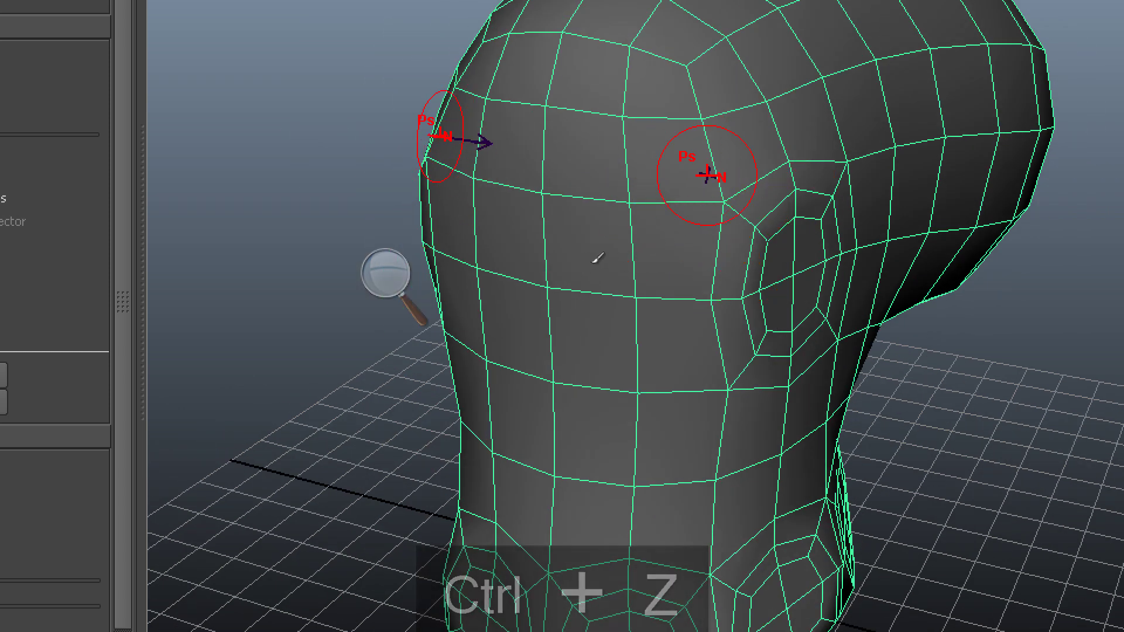
Set the sculpt brush's maximum displacement to 0.3042 over the head.
{"action": "key", "text": "m"}
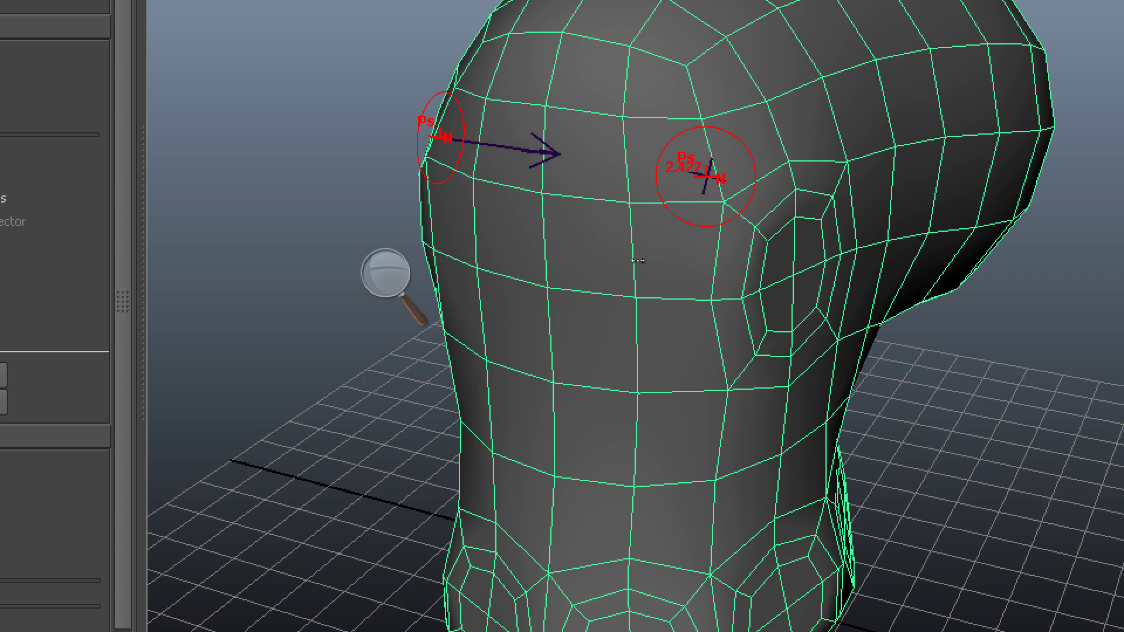
{"action": "mouse_move", "coordinate": [638, 261]}
{"action": "left_mouse_down"}
{"action": "mouse_move", "coordinate": [666, 260]}
{"action": "mouse_move", "coordinate": [589, 268]}
{"action": "left_mouse_up"}
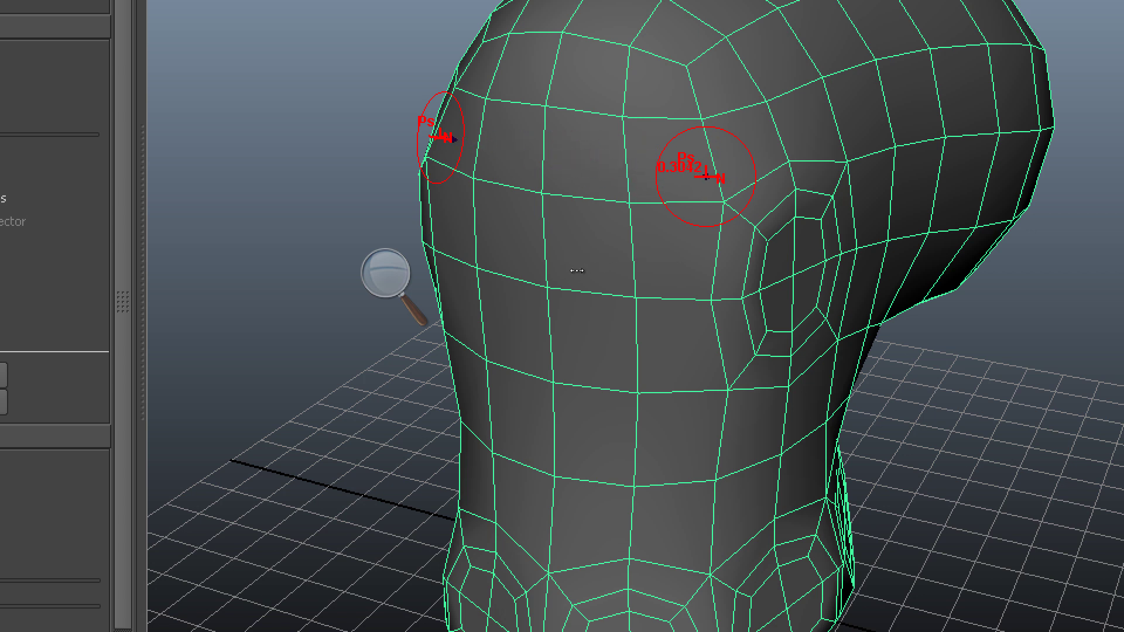
{"action": "mouse_move", "coordinate": [643, 305]}
{"action": "left_mouse_down", "text": "alt"}
{"action": "mouse_move", "coordinate": [617, 309]}
{"action": "mouse_move", "coordinate": [594, 294]}
{"action": "left_mouse_up", "text": "alt"}
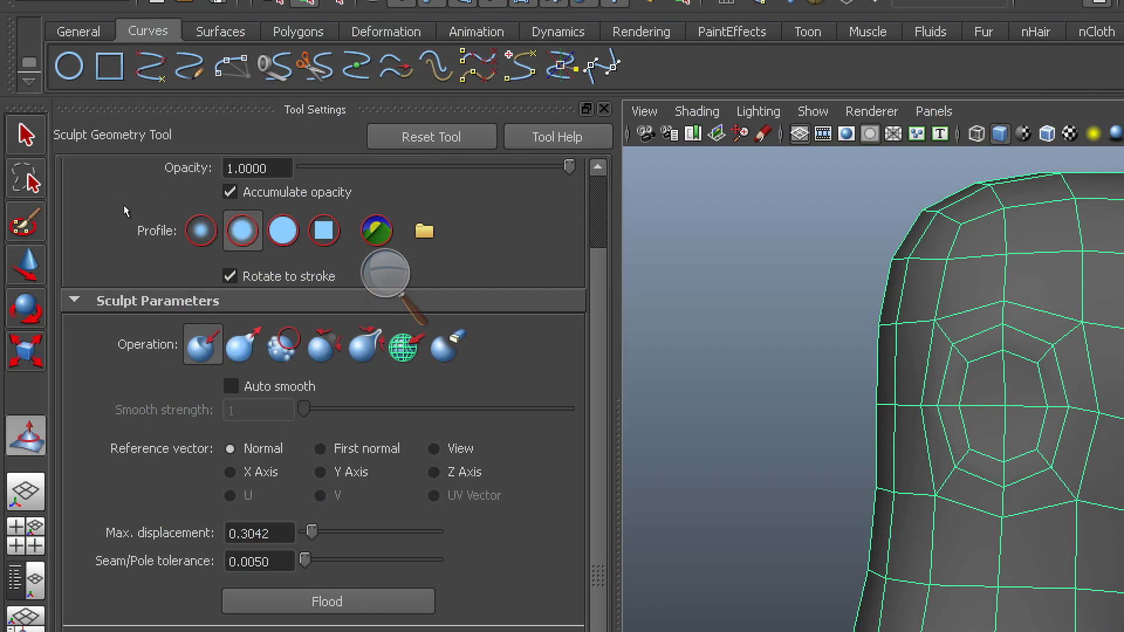
Switch the sculpt operation to Pull and adjust the brush radius and maximum displacement for the back of the head.
{"action": "left_click", "coordinate": [241, 345]}
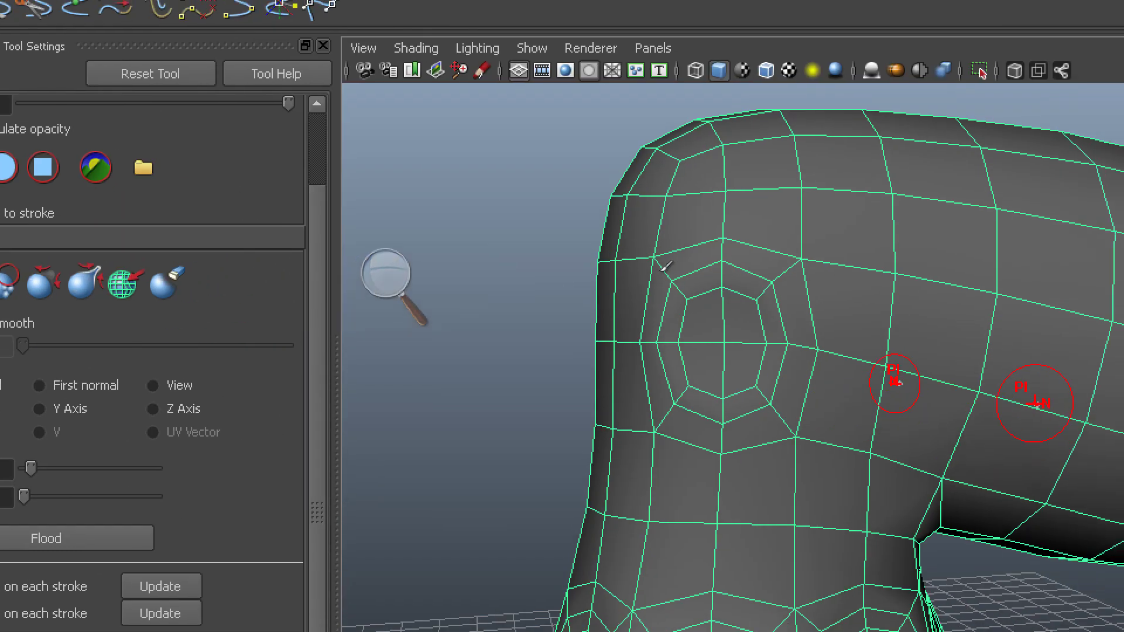
{"action": "middle_click_drag", "start_coordinate": [1019, 378], "coordinate": [750, 276], "text": "alt"}
{"action": "mouse_move", "coordinate": [569, 221]}
{"action": "left_mouse_down", "text": "alt"}
{"action": "mouse_move", "coordinate": [547, 227]}
{"action": "mouse_move", "coordinate": [540, 210]}
{"action": "mouse_move", "coordinate": [536, 233]}
{"action": "mouse_move", "coordinate": [602, 241]}
{"action": "mouse_move", "coordinate": [587, 216]}
{"action": "mouse_move", "coordinate": [580, 233]}
{"action": "mouse_move", "coordinate": [566, 230]}
{"action": "mouse_move", "coordinate": [565, 249]}
{"action": "mouse_move", "coordinate": [547, 241]}
{"action": "mouse_move", "coordinate": [555, 253]}
{"action": "mouse_move", "coordinate": [474, 246]}
{"action": "mouse_move", "coordinate": [474, 282]}
{"action": "mouse_move", "coordinate": [519, 282]}
{"action": "mouse_move", "coordinate": [564, 202]}
{"action": "mouse_move", "coordinate": [572, 256]}
{"action": "mouse_move", "coordinate": [560, 269]}
{"action": "mouse_move", "coordinate": [597, 314]}
{"action": "mouse_move", "coordinate": [619, 276]}
{"action": "mouse_move", "coordinate": [609, 280]}
{"action": "mouse_move", "coordinate": [564, 228]}
{"action": "mouse_move", "coordinate": [627, 214]}
{"action": "mouse_move", "coordinate": [623, 270]}
{"action": "mouse_move", "coordinate": [572, 251]}
{"action": "mouse_move", "coordinate": [581, 215]}
{"action": "left_mouse_up", "text": "alt"}
{"action": "key", "text": "b"}
{"action": "key", "text": "m"}
{"action": "key", "text": "m"}
{"action": "scroll", "coordinate": [633, 261], "scroll_direction": "down", "scroll_amount": 3}
{"action": "scroll", "coordinate": [472, 243], "scroll_direction": "up", "scroll_amount": 3}
{"action": "mouse_move", "coordinate": [581, 215]}
{"action": "left_mouse_down", "text": "alt"}
{"action": "mouse_move", "coordinate": [617, 213]}
{"action": "mouse_move", "coordinate": [582, 229]}
{"action": "left_mouse_up", "text": "alt"}
{"action": "left_click_drag", "start_coordinate": [581, 229], "coordinate": [550, 251], "text": "alt"}
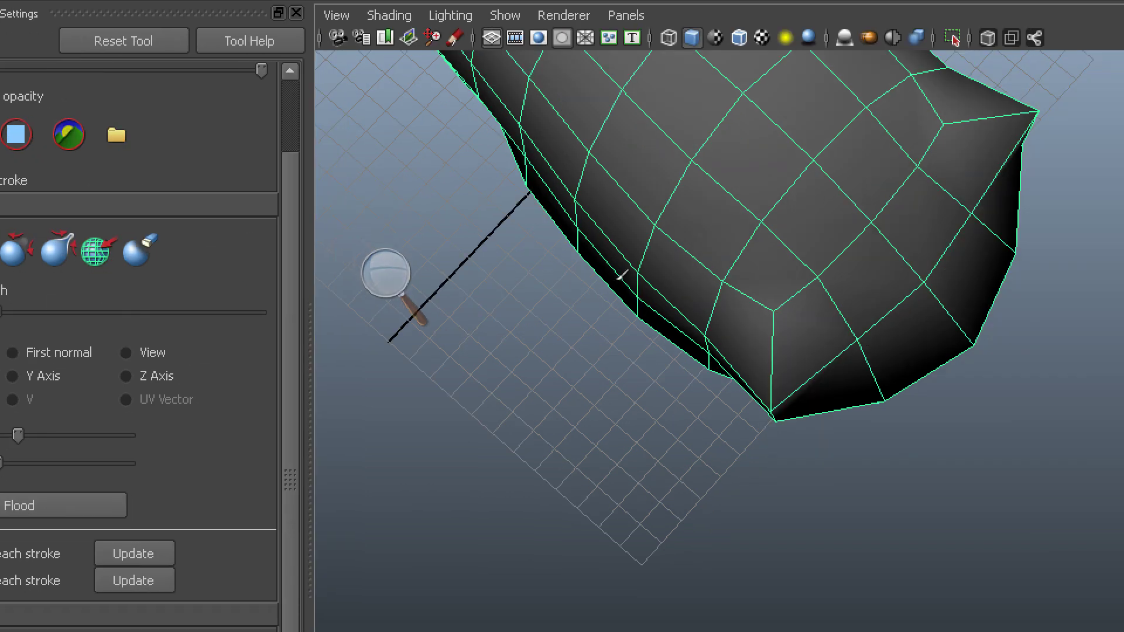
{"action": "left_click_drag", "start_coordinate": [582, 239], "coordinate": [597, 212], "text": "alt"}
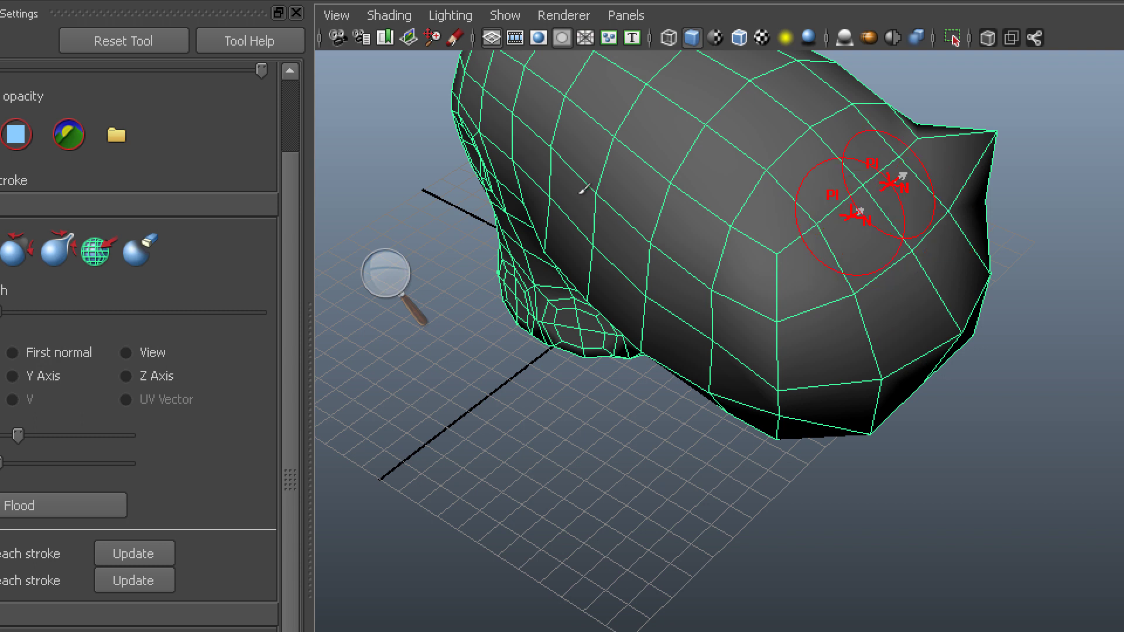
Sculpt the back of the head rounder with a mirrored pull stroke and smooth its lower rear area.
{"action": "mouse_move", "coordinate": [766, 240]}
{"action": "left_mouse_down"}
{"action": "mouse_move", "coordinate": [775, 374]}
{"action": "mouse_move", "coordinate": [900, 374]}
{"action": "mouse_move", "coordinate": [879, 374]}
{"action": "mouse_move", "coordinate": [873, 428]}
{"action": "mouse_move", "coordinate": [937, 328]}
{"action": "mouse_move", "coordinate": [923, 373]}
{"action": "left_mouse_up"}
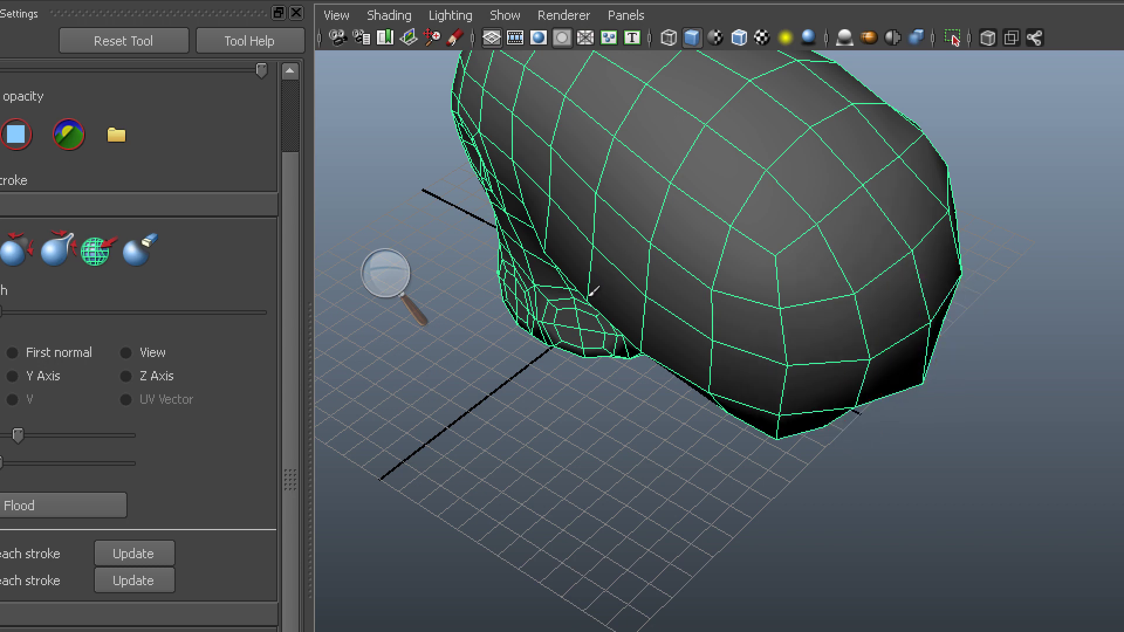
{"action": "mouse_move", "coordinate": [556, 288]}
{"action": "left_mouse_down", "text": "alt"}
{"action": "mouse_move", "coordinate": [587, 243]}
{"action": "mouse_move", "coordinate": [558, 294]}
{"action": "left_mouse_up", "text": "alt"}
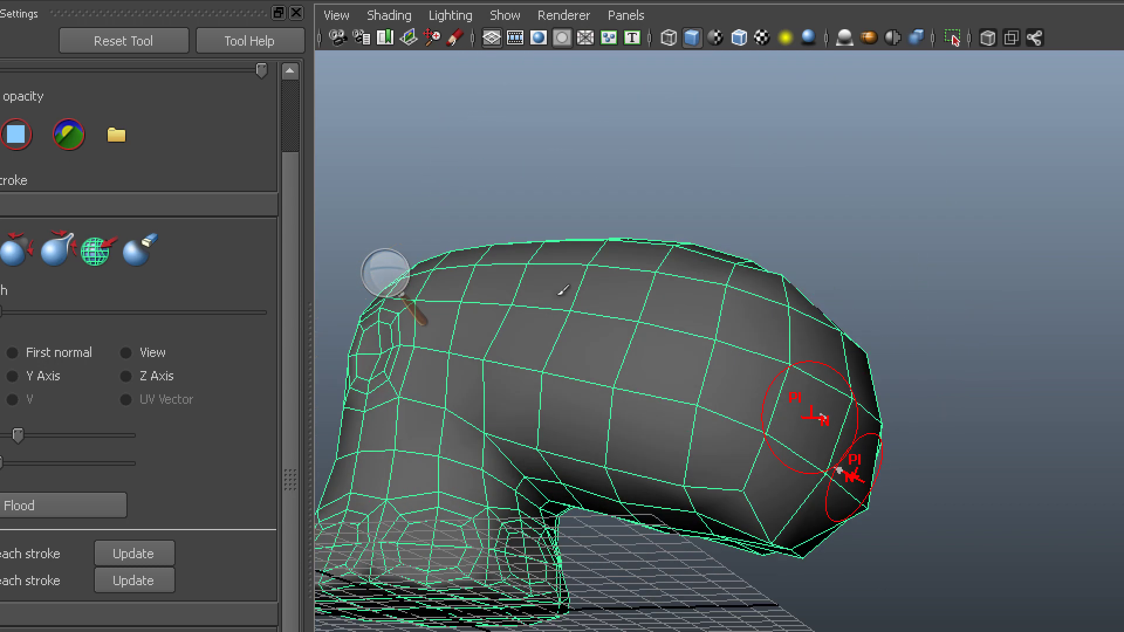
{"action": "left_click_drag", "start_coordinate": [755, 531], "coordinate": [766, 527], "text": "shift"}
{"action": "mouse_move", "coordinate": [543, 347]}
{"action": "left_mouse_down", "text": "alt"}
{"action": "mouse_move", "coordinate": [529, 326]}
{"action": "mouse_move", "coordinate": [537, 292]}
{"action": "left_mouse_up", "text": "alt"}
{"action": "middle_click_drag", "start_coordinate": [537, 292], "coordinate": [595, 266], "text": "alt"}
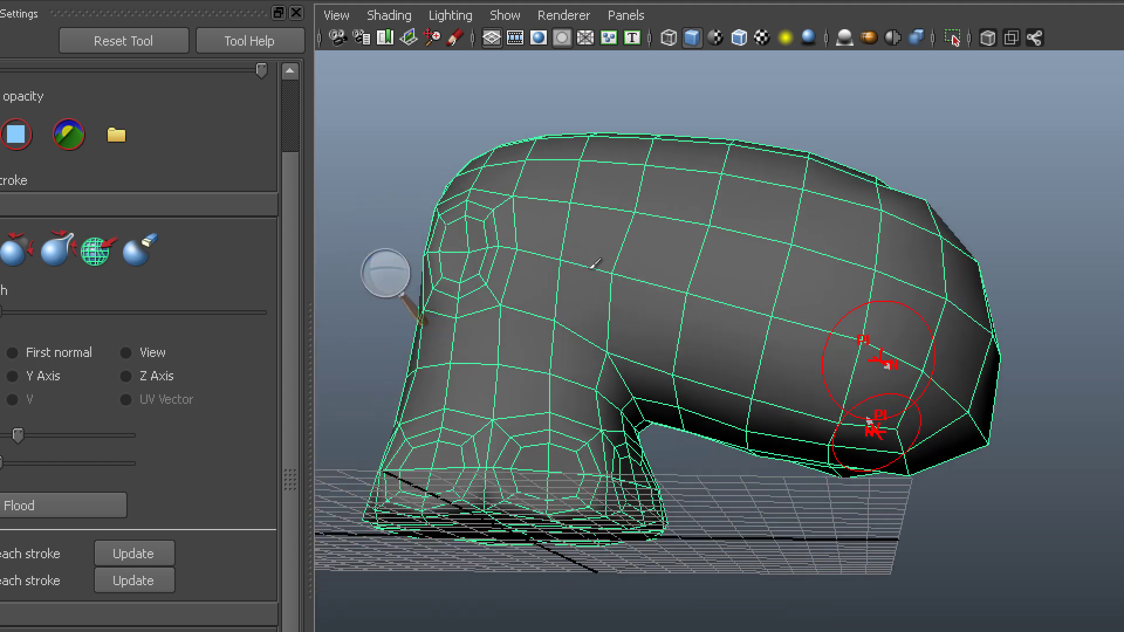
{"action": "left_click_drag", "start_coordinate": [594, 266], "coordinate": [569, 291], "text": "alt"}
{"action": "left_click_drag", "start_coordinate": [831, 402], "coordinate": [866, 475], "text": "shift"}
{"action": "left_click_drag", "start_coordinate": [592, 304], "coordinate": [587, 266], "text": "alt"}
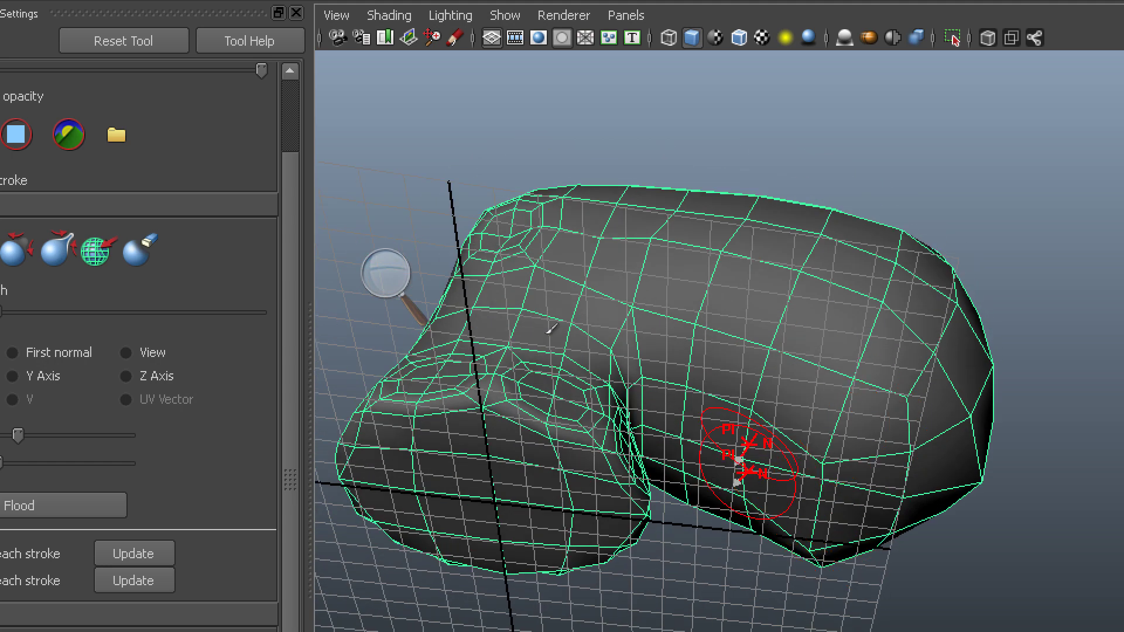
{"action": "left_click_drag", "start_coordinate": [753, 447], "coordinate": [890, 502], "text": "shift"}
{"action": "mouse_move", "coordinate": [610, 323]}
{"action": "left_mouse_down", "text": "alt"}
{"action": "mouse_move", "coordinate": [615, 367]}
{"action": "mouse_move", "coordinate": [612, 322]}
{"action": "left_mouse_up", "text": "alt"}
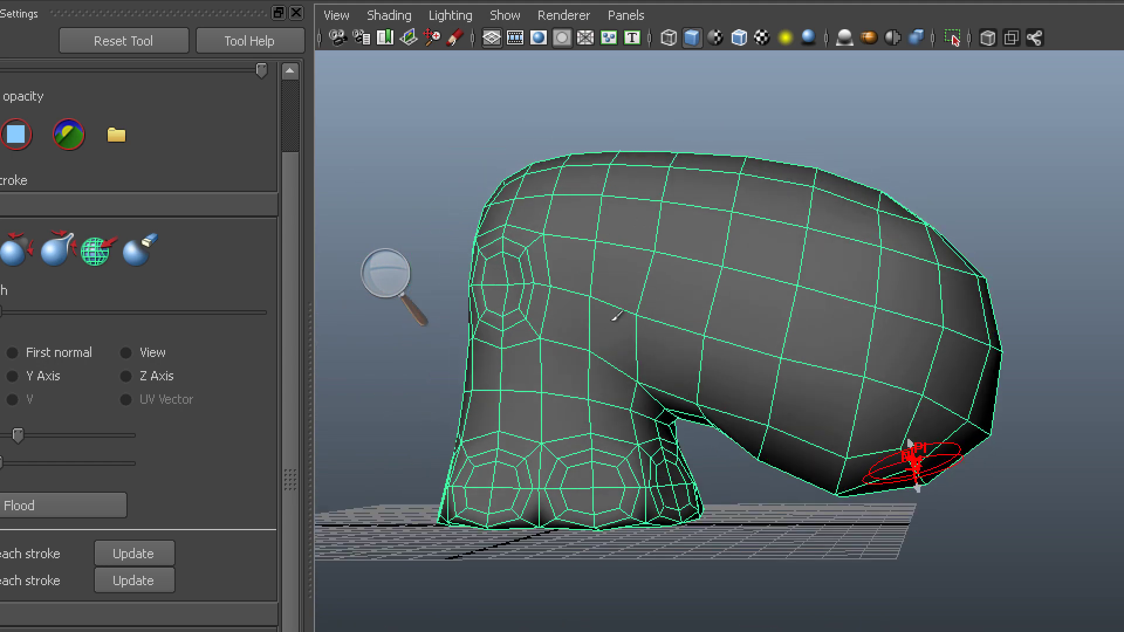
Smooth the rear tip and bottom rear edge of the head with short strokes from several angles.
{"action": "left_click_drag", "start_coordinate": [917, 464], "coordinate": [877, 468], "text": "shift"}
{"action": "left_click_drag", "start_coordinate": [571, 317], "coordinate": [586, 315], "text": "alt"}
{"action": "mouse_move", "coordinate": [818, 452]}
{"action": "left_mouse_down", "text": "shift"}
{"action": "mouse_move", "coordinate": [907, 460]}
{"action": "mouse_move", "coordinate": [940, 437]}
{"action": "left_mouse_up", "text": "shift"}
{"action": "left_click_drag", "start_coordinate": [616, 306], "coordinate": [628, 300], "text": "alt"}
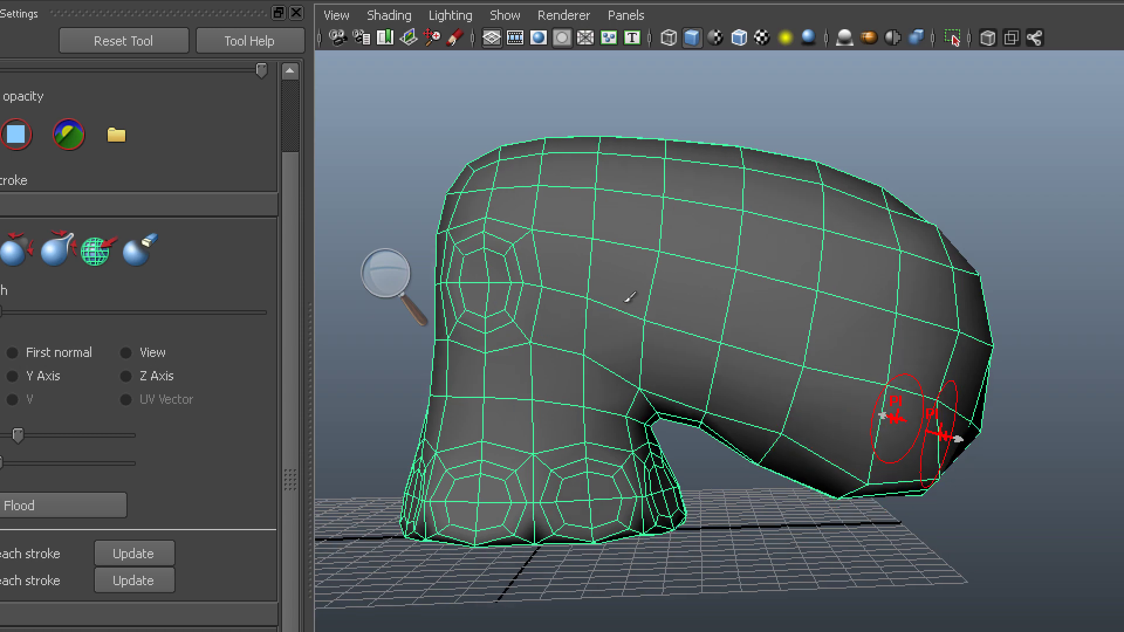
{"action": "left_click_drag", "start_coordinate": [952, 436], "coordinate": [963, 390], "text": "shift"}
{"action": "left_click_drag", "start_coordinate": [630, 286], "coordinate": [627, 256], "text": "alt"}
{"action": "left_click_drag", "start_coordinate": [951, 340], "coordinate": [883, 326], "text": "shift"}
{"action": "mouse_move", "coordinate": [597, 269]}
{"action": "left_mouse_down", "text": "alt"}
{"action": "mouse_move", "coordinate": [609, 252]}
{"action": "mouse_move", "coordinate": [574, 261]}
{"action": "mouse_move", "coordinate": [625, 263]}
{"action": "mouse_move", "coordinate": [547, 254]}
{"action": "mouse_move", "coordinate": [541, 242]}
{"action": "mouse_move", "coordinate": [587, 266]}
{"action": "left_mouse_up", "text": "alt"}
{"action": "left_click_drag", "start_coordinate": [868, 486], "coordinate": [863, 467], "text": "shift"}
{"action": "left_click_drag", "start_coordinate": [595, 317], "coordinate": [577, 304], "text": "alt"}
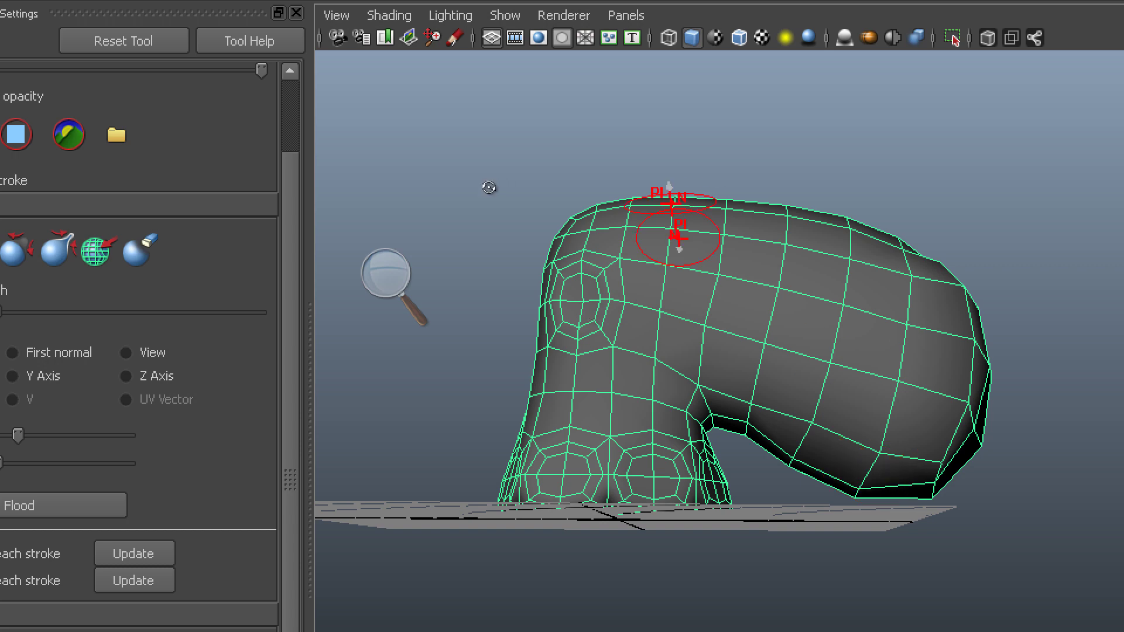
Sculpt the front of the head around the eye with the Pull brush and lower the maximum displacement.
{"action": "left_click_drag", "start_coordinate": [490, 188], "coordinate": [542, 219], "text": "alt"}
{"action": "middle_click_drag", "start_coordinate": [542, 219], "coordinate": [561, 144], "text": "alt"}
{"action": "right_click_drag", "start_coordinate": [527, 223], "coordinate": [552, 243], "text": "alt"}
{"action": "middle_click_drag", "start_coordinate": [496, 187], "coordinate": [530, 220], "text": "alt"}
{"action": "right_click_drag", "start_coordinate": [530, 221], "coordinate": [540, 211], "text": "alt"}
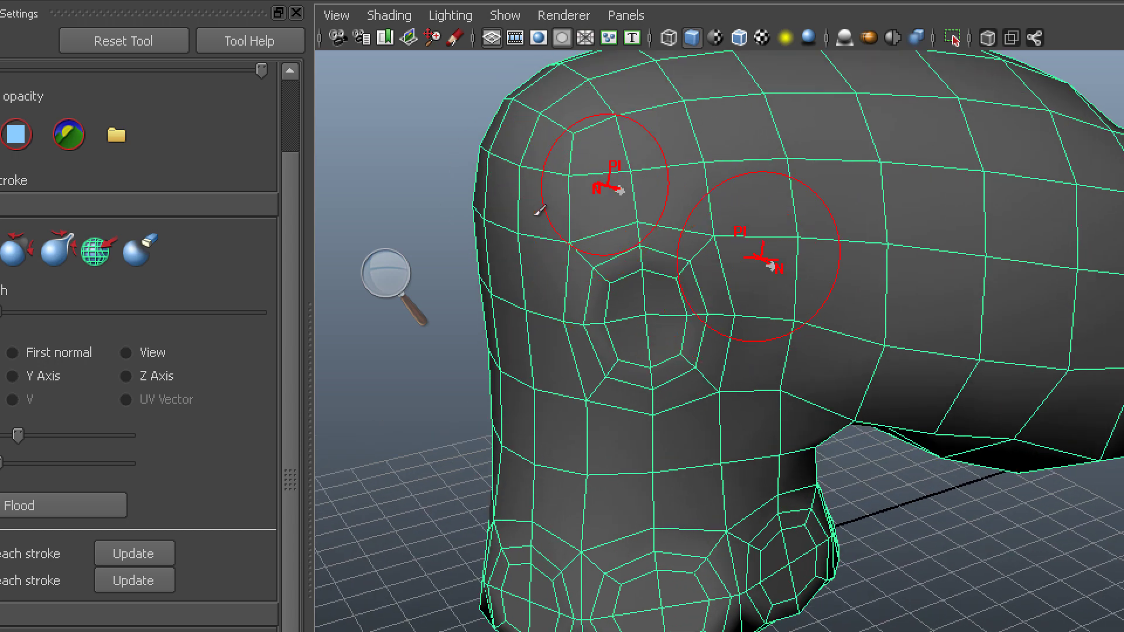
{"action": "mouse_move", "coordinate": [521, 211]}
{"action": "left_mouse_down"}
{"action": "mouse_move", "coordinate": [500, 215]}
{"action": "mouse_move", "coordinate": [624, 244]}
{"action": "left_mouse_up"}
{"action": "key", "text": "m"}
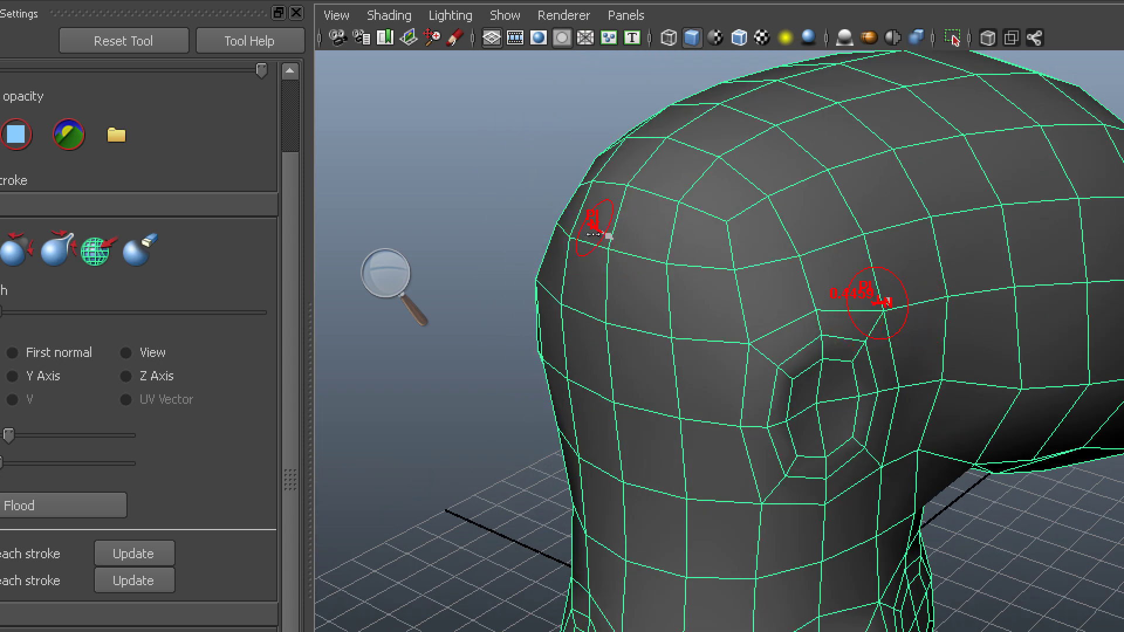
Adjust the brush radius and push the eye socket faces inward on both sides of the head.
{"action": "key", "text": "b"}
{"action": "mouse_move", "coordinate": [587, 239]}
{"action": "left_mouse_down"}
{"action": "mouse_move", "coordinate": [572, 250]}
{"action": "mouse_move", "coordinate": [635, 240]}
{"action": "mouse_move", "coordinate": [574, 221]}
{"action": "mouse_move", "coordinate": [487, 225]}
{"action": "left_mouse_up"}
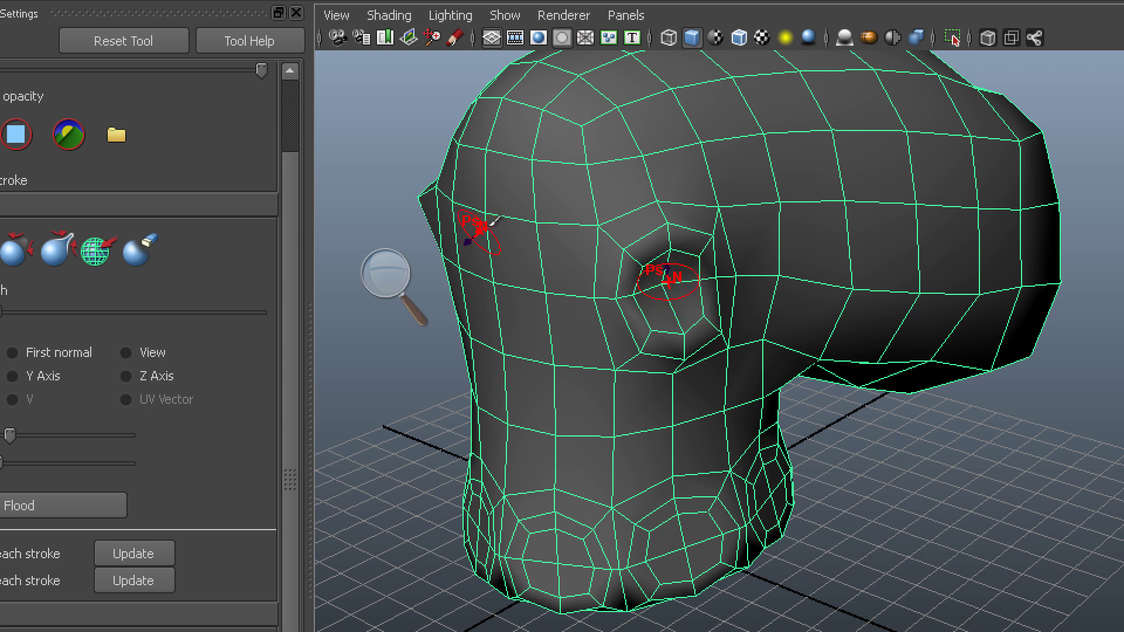
{"action": "left_click", "coordinate": [491, 226], "text": "ctrl"}
{"action": "mouse_move", "coordinate": [568, 219]}
{"action": "left_mouse_down", "text": "alt"}
{"action": "mouse_move", "coordinate": [627, 214]}
{"action": "mouse_move", "coordinate": [585, 208]}
{"action": "mouse_move", "coordinate": [527, 239]}
{"action": "mouse_move", "coordinate": [562, 226]}
{"action": "mouse_move", "coordinate": [577, 258]}
{"action": "mouse_move", "coordinate": [583, 246]}
{"action": "mouse_move", "coordinate": [564, 287]}
{"action": "mouse_move", "coordinate": [531, 265]}
{"action": "mouse_move", "coordinate": [642, 248]}
{"action": "mouse_move", "coordinate": [615, 269]}
{"action": "left_mouse_up", "text": "alt"}
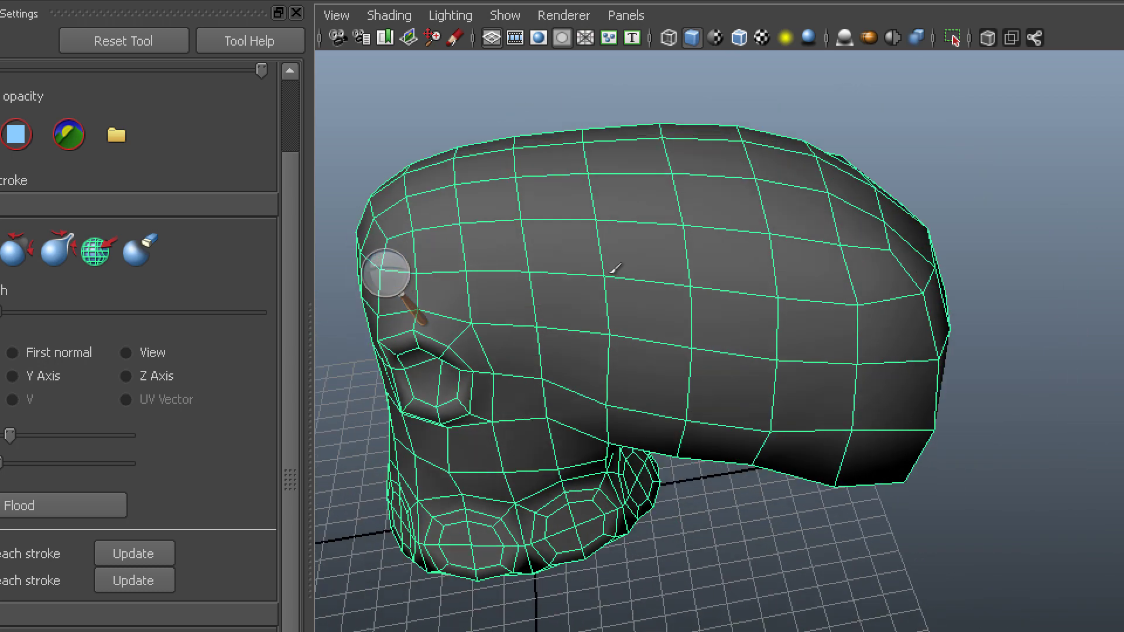
Switch the sculpt operation to Relax and even out the protruding corners at the back of the head.
{"action": "mouse_move", "coordinate": [595, 191]}
{"action": "left_mouse_down", "text": "alt"}
{"action": "mouse_move", "coordinate": [582, 216]}
{"action": "mouse_move", "coordinate": [633, 223]}
{"action": "mouse_move", "coordinate": [619, 226]}
{"action": "mouse_move", "coordinate": [619, 216]}
{"action": "mouse_move", "coordinate": [553, 235]}
{"action": "left_mouse_up", "text": "alt"}
{"action": "key", "text": "b"}
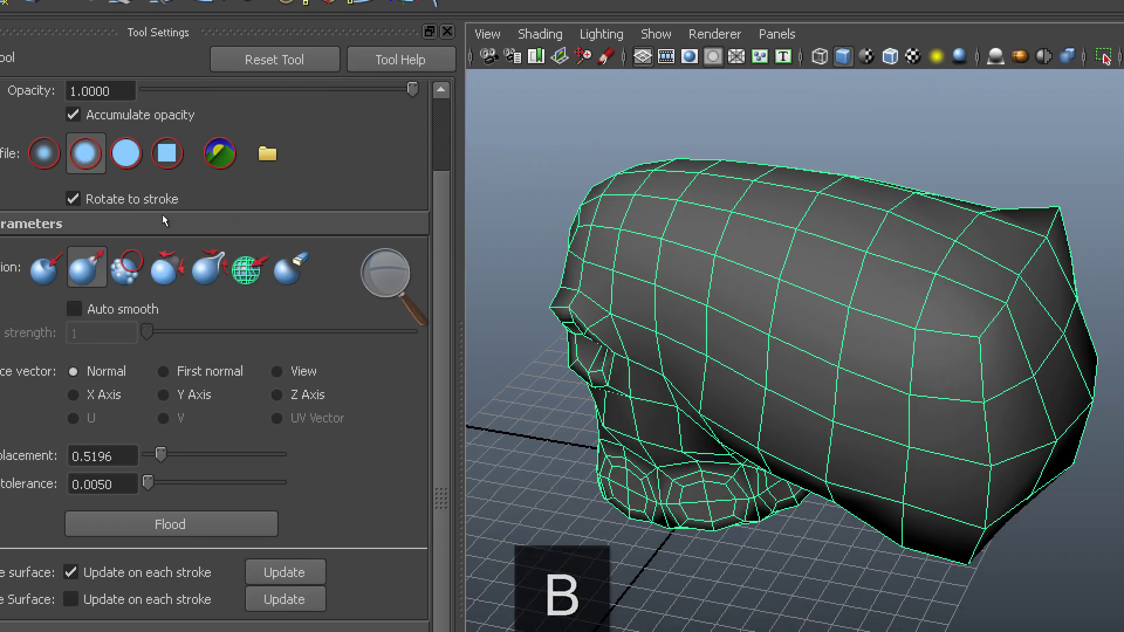
{"action": "left_click", "coordinate": [167, 267]}
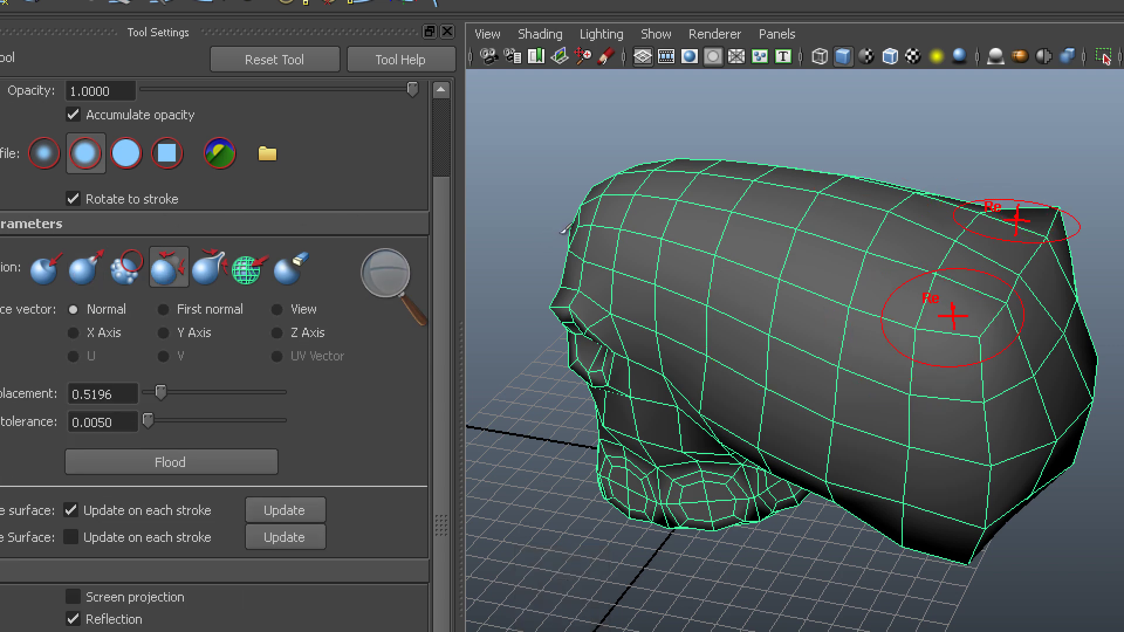
{"action": "left_click_drag", "start_coordinate": [954, 314], "coordinate": [984, 343]}
{"action": "left_click_drag", "start_coordinate": [577, 240], "coordinate": [587, 304], "text": "alt"}
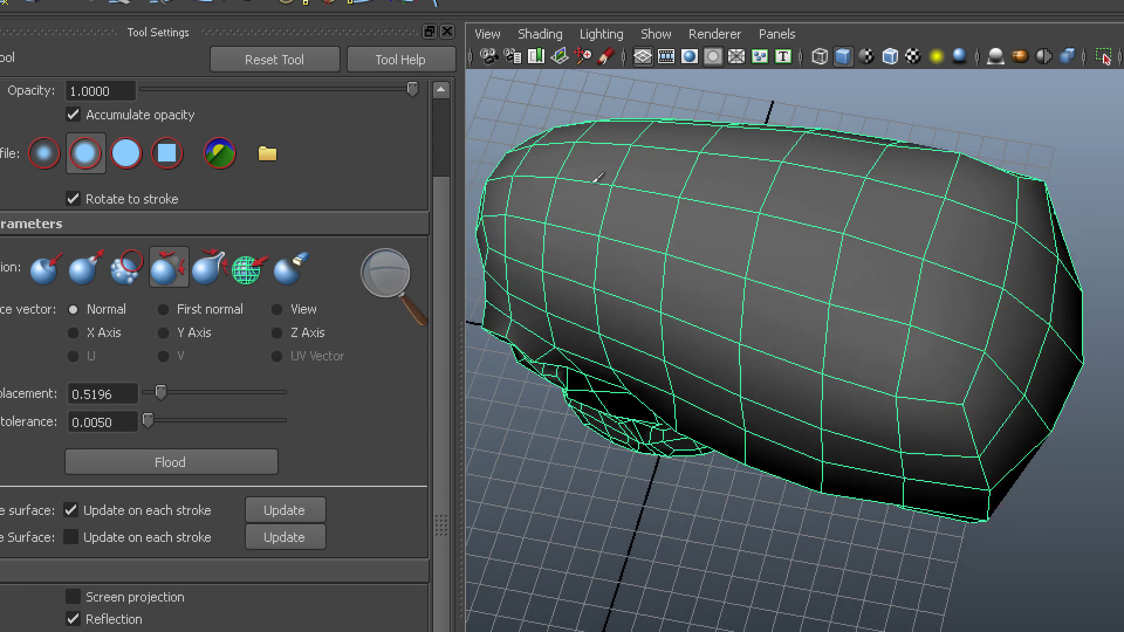
{"action": "mouse_move", "coordinate": [960, 422]}
{"action": "left_mouse_down"}
{"action": "mouse_move", "coordinate": [923, 359]}
{"action": "mouse_move", "coordinate": [904, 390]}
{"action": "left_mouse_up"}
{"action": "mouse_move", "coordinate": [591, 223]}
{"action": "left_mouse_down", "text": "alt"}
{"action": "mouse_move", "coordinate": [587, 166]}
{"action": "mouse_move", "coordinate": [530, 209]}
{"action": "mouse_move", "coordinate": [553, 260]}
{"action": "mouse_move", "coordinate": [530, 311]}
{"action": "mouse_move", "coordinate": [537, 301]}
{"action": "mouse_move", "coordinate": [500, 300]}
{"action": "mouse_move", "coordinate": [559, 284]}
{"action": "mouse_move", "coordinate": [432, 246]}
{"action": "mouse_move", "coordinate": [485, 258]}
{"action": "mouse_move", "coordinate": [438, 252]}
{"action": "mouse_move", "coordinate": [503, 246]}
{"action": "mouse_move", "coordinate": [505, 209]}
{"action": "left_mouse_up", "text": "alt"}
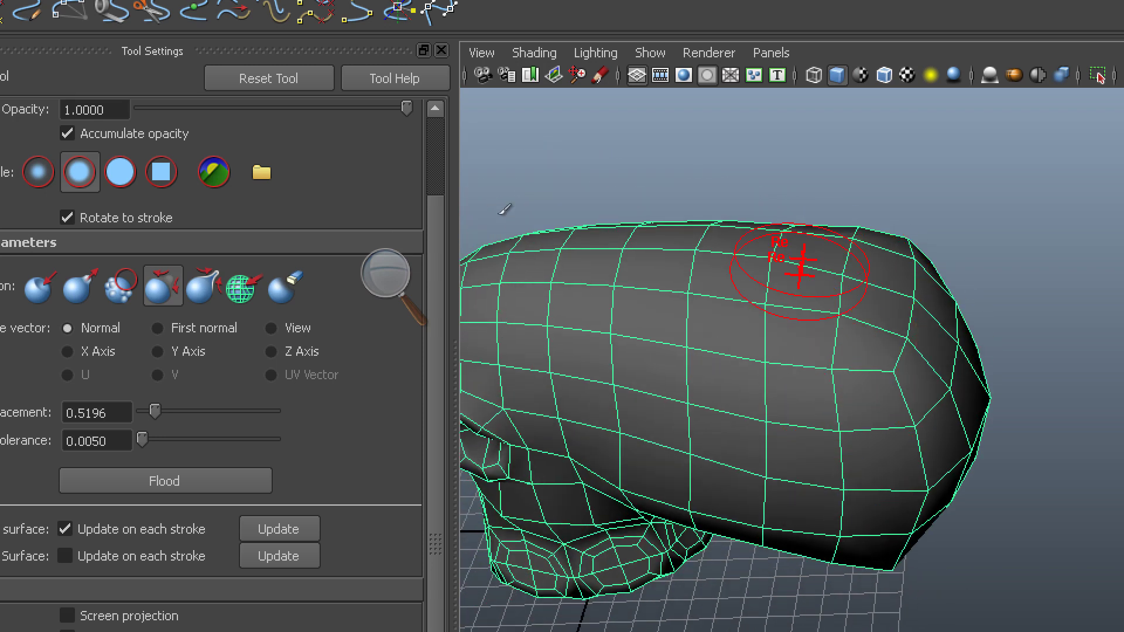
{"action": "left_click_drag", "start_coordinate": [540, 257], "coordinate": [528, 204], "text": "alt"}
{"action": "left_click_drag", "start_coordinate": [513, 291], "coordinate": [501, 296], "text": "alt"}
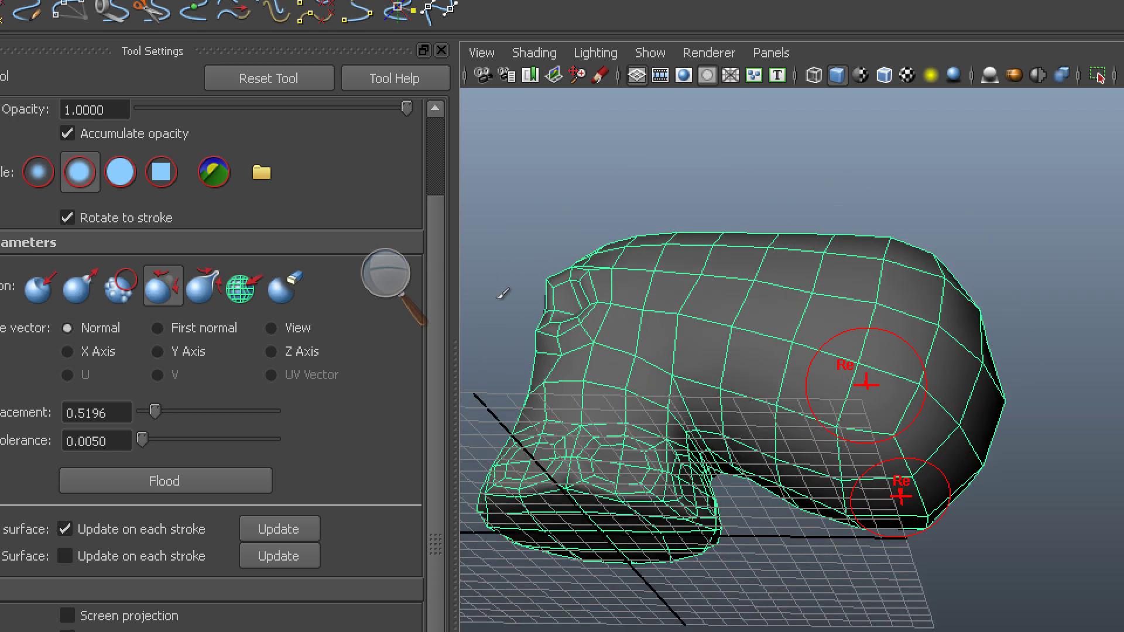
{"action": "left_click_drag", "start_coordinate": [556, 274], "coordinate": [477, 247], "text": "alt"}
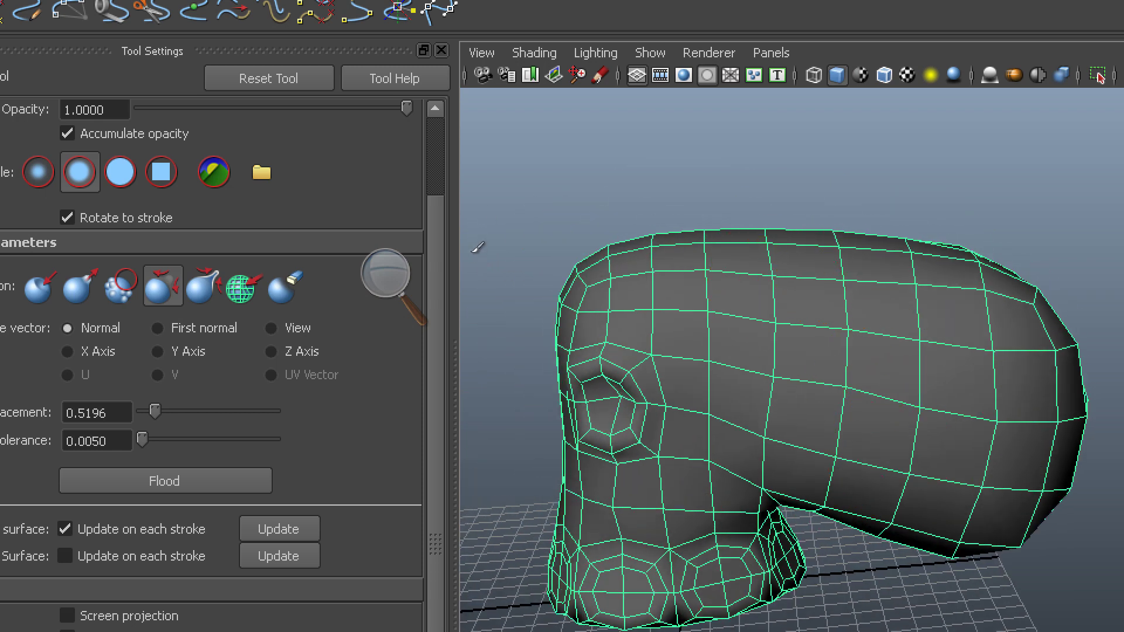
{"action": "left_click_drag", "start_coordinate": [558, 266], "coordinate": [560, 284], "text": "alt"}
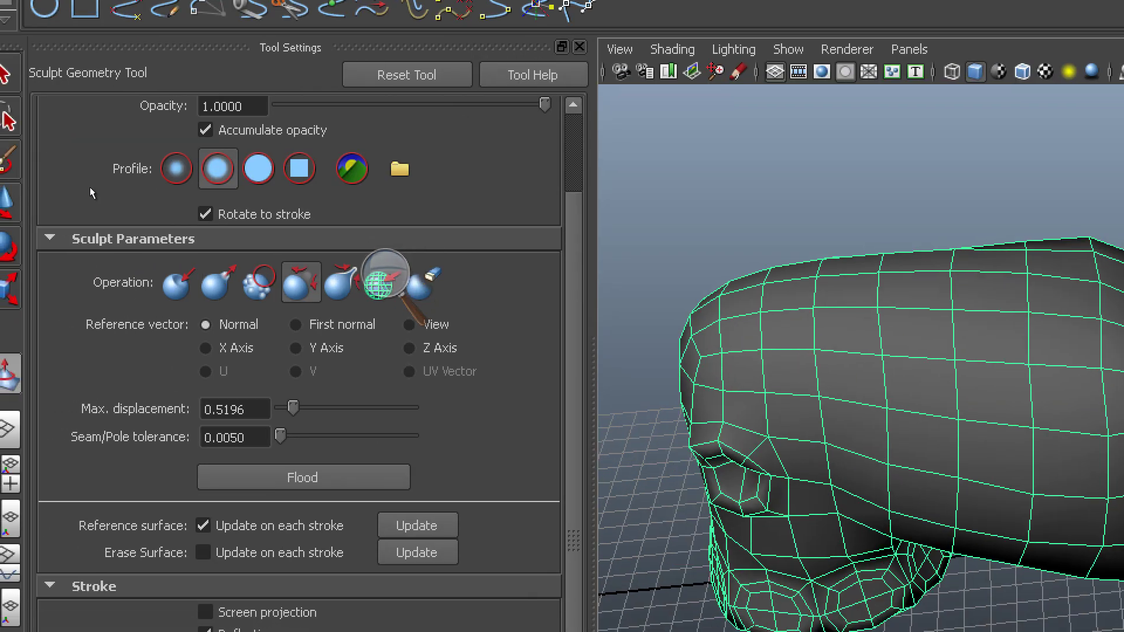
Switch the sculpt operation to Pull, adjust the brush radius and round out the back of the head with pull and smooth strokes.
{"action": "left_click", "coordinate": [219, 282]}
{"action": "mouse_move", "coordinate": [844, 312]}
{"action": "left_mouse_down", "text": "alt"}
{"action": "mouse_move", "coordinate": [889, 314]}
{"action": "mouse_move", "coordinate": [823, 300]}
{"action": "mouse_move", "coordinate": [890, 307]}
{"action": "left_mouse_up", "text": "alt"}
{"action": "key", "text": "b"}
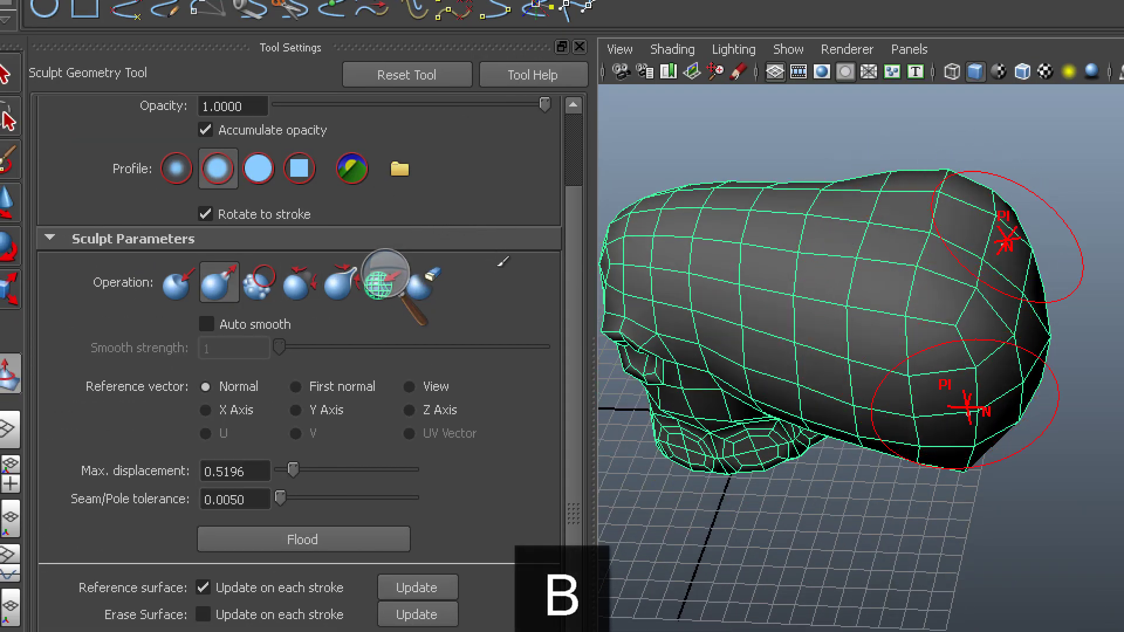
{"action": "mouse_move", "coordinate": [976, 406]}
{"action": "left_mouse_down", "text": "alt"}
{"action": "mouse_move", "coordinate": [990, 288]}
{"action": "mouse_move", "coordinate": [1011, 243]}
{"action": "mouse_move", "coordinate": [1025, 262]}
{"action": "mouse_move", "coordinate": [1029, 253]}
{"action": "left_mouse_up", "text": "alt"}
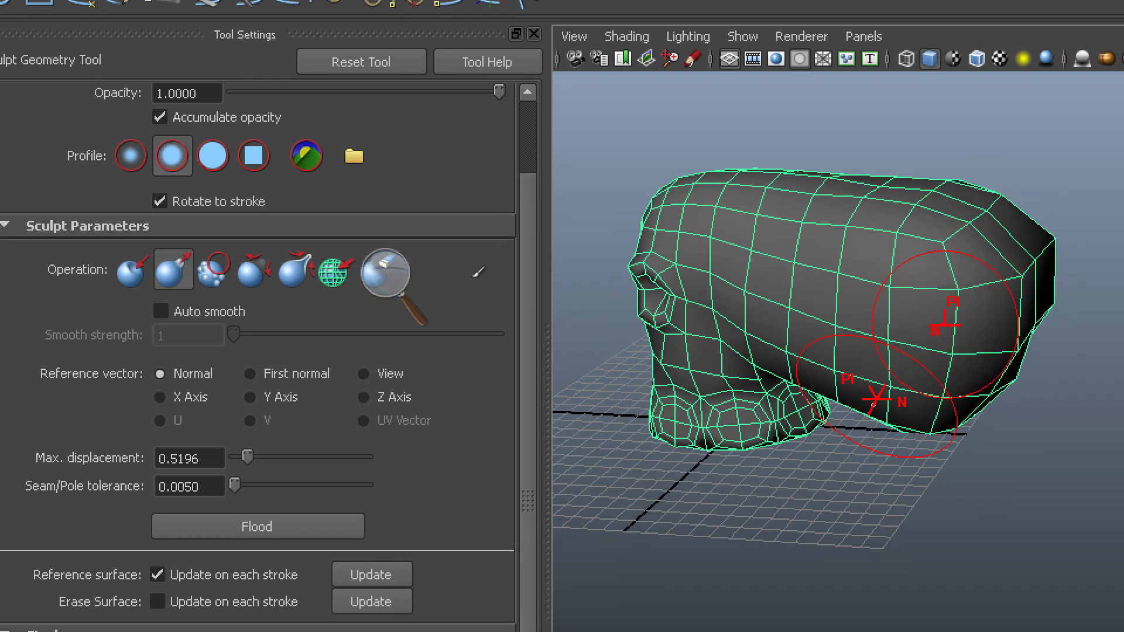
{"action": "left_click_drag", "start_coordinate": [944, 319], "coordinate": [960, 263], "text": "alt"}
{"action": "left_click_drag", "start_coordinate": [1012, 412], "coordinate": [983, 446], "text": "alt"}
{"action": "left_click_drag", "start_coordinate": [1010, 380], "coordinate": [1043, 330], "text": "alt"}
{"action": "left_click_drag", "start_coordinate": [998, 275], "coordinate": [1005, 306], "text": "alt"}
{"action": "mouse_move", "coordinate": [967, 384]}
{"action": "left_mouse_down", "text": "alt"}
{"action": "mouse_move", "coordinate": [1048, 357]}
{"action": "mouse_move", "coordinate": [1028, 403]}
{"action": "left_mouse_up", "text": "alt"}
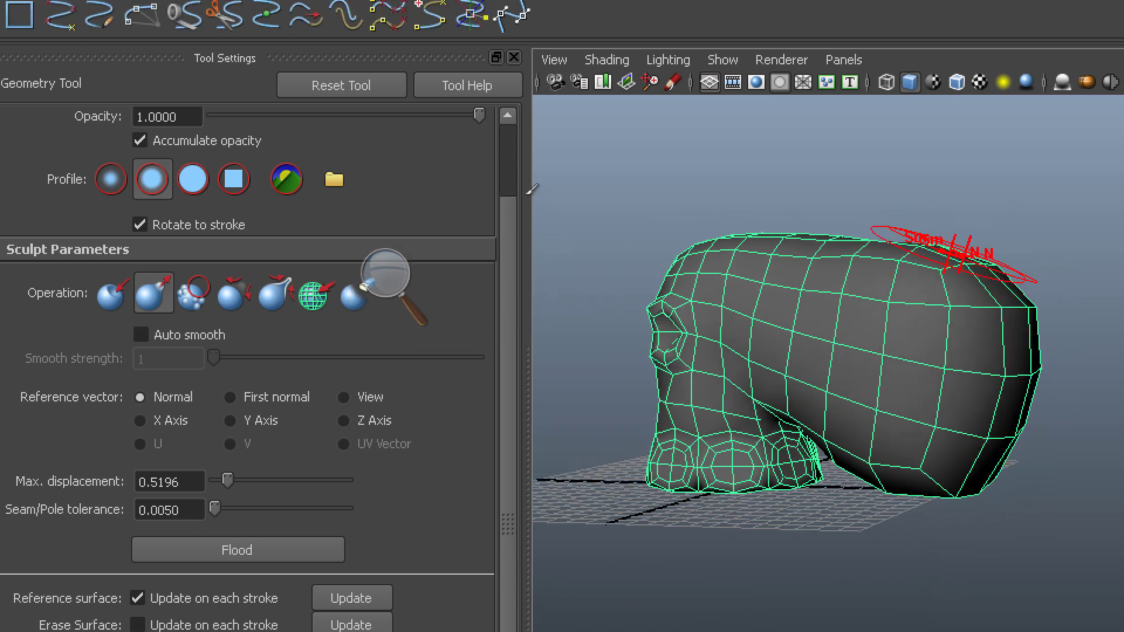
{"action": "left_click_drag", "start_coordinate": [1034, 342], "coordinate": [1055, 315], "text": "alt"}
{"action": "mouse_move", "coordinate": [829, 421]}
{"action": "left_mouse_down", "text": "alt"}
{"action": "mouse_move", "coordinate": [852, 404]}
{"action": "mouse_move", "coordinate": [970, 432]}
{"action": "mouse_move", "coordinate": [795, 406]}
{"action": "left_mouse_up", "text": "alt"}
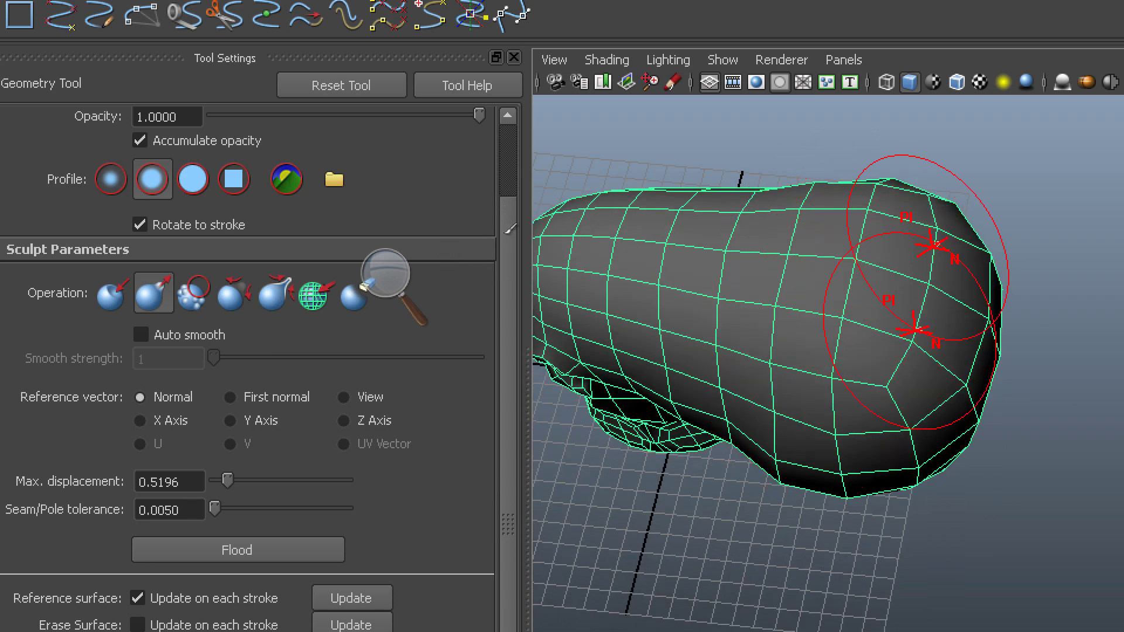
Adjust the brush radius around the face and smooth the upper part of the head with a short stroke.
{"action": "right_click_drag", "start_coordinate": [915, 331], "coordinate": [726, 310], "text": "alt"}
{"action": "left_click_drag", "start_coordinate": [726, 310], "coordinate": [825, 272], "text": "alt"}
{"action": "right_click_drag", "start_coordinate": [825, 272], "coordinate": [901, 328], "text": "alt"}
{"action": "mouse_move", "coordinate": [803, 351]}
{"action": "left_mouse_down", "text": "alt"}
{"action": "mouse_move", "coordinate": [940, 301]}
{"action": "mouse_move", "coordinate": [919, 284]}
{"action": "mouse_move", "coordinate": [966, 319]}
{"action": "mouse_move", "coordinate": [544, 290]}
{"action": "mouse_move", "coordinate": [954, 371]}
{"action": "mouse_move", "coordinate": [793, 369]}
{"action": "left_mouse_up", "text": "alt"}
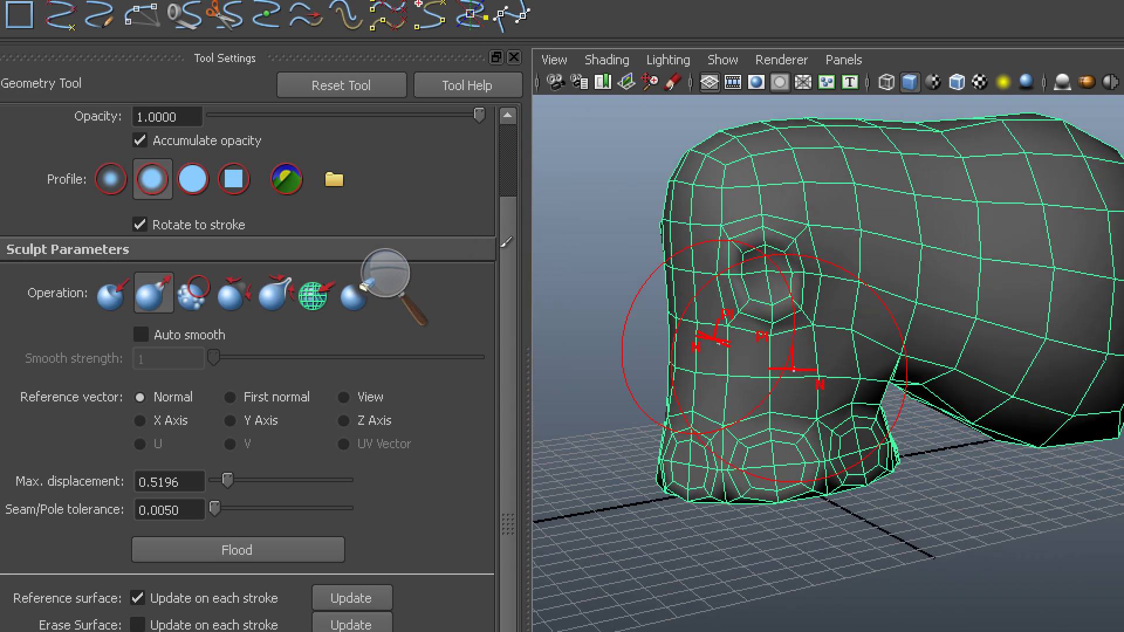
{"action": "right_click_drag", "start_coordinate": [794, 369], "coordinate": [858, 331], "text": "alt"}
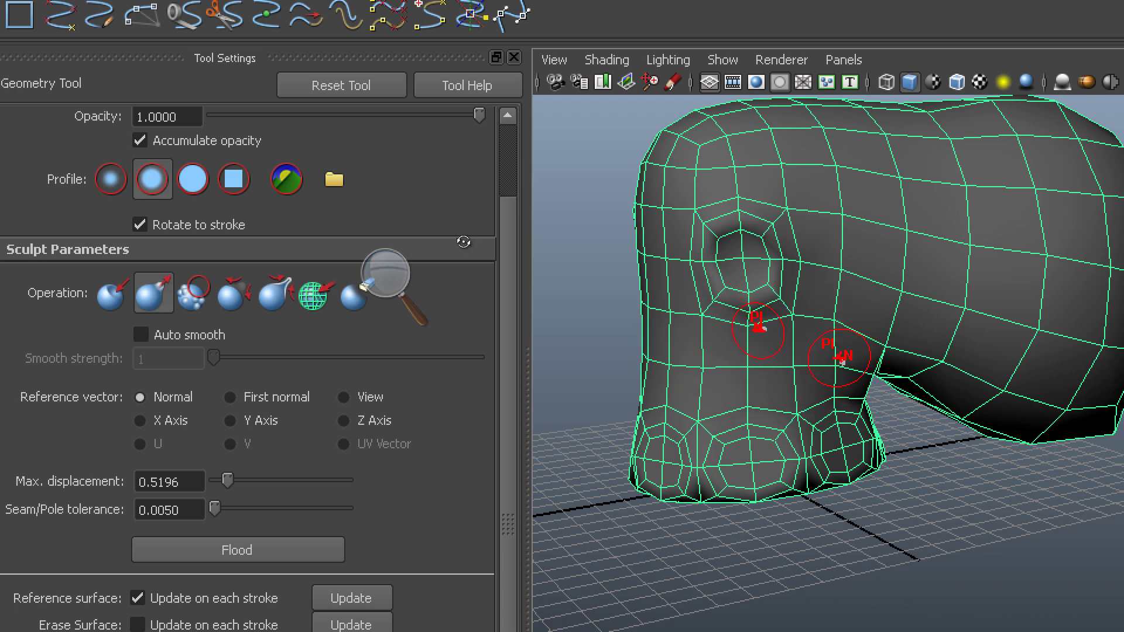
{"action": "left_click_drag", "start_coordinate": [464, 241], "coordinate": [516, 241], "text": "alt"}
{"action": "right_click_drag", "start_coordinate": [697, 370], "coordinate": [559, 228], "text": "alt"}
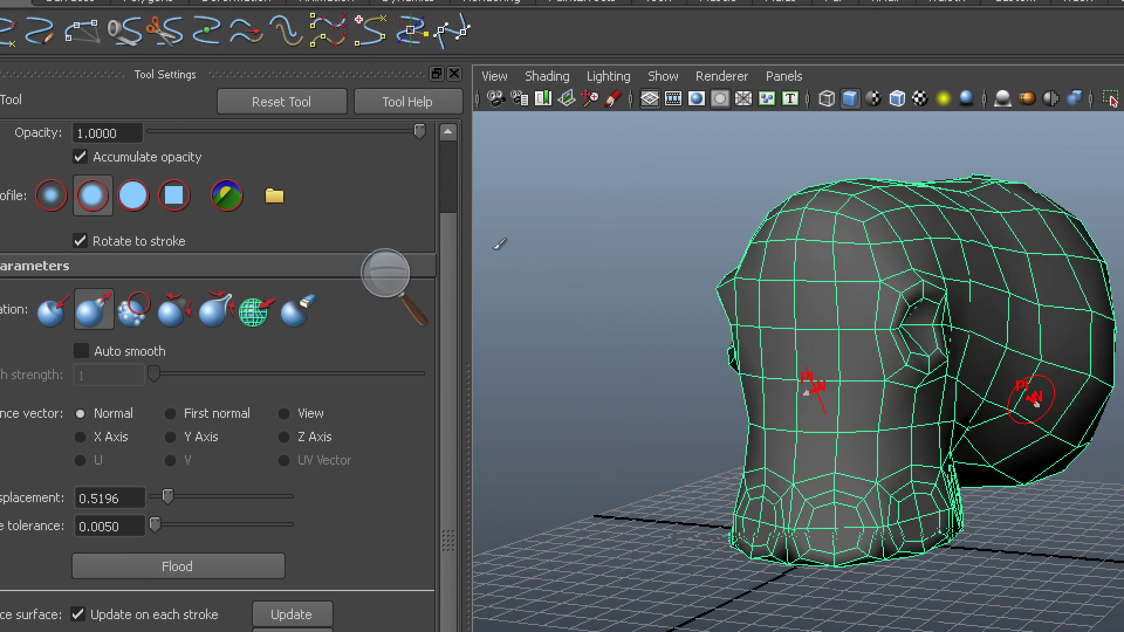
{"action": "mouse_move", "coordinate": [559, 227]}
{"action": "left_mouse_down", "text": "alt"}
{"action": "mouse_move", "coordinate": [579, 230]}
{"action": "mouse_move", "coordinate": [589, 213]}
{"action": "mouse_move", "coordinate": [476, 246]}
{"action": "mouse_move", "coordinate": [473, 300]}
{"action": "mouse_move", "coordinate": [460, 278]}
{"action": "mouse_move", "coordinate": [537, 221]}
{"action": "left_mouse_up", "text": "alt"}
{"action": "key", "text": "b"}
{"action": "left_click_drag", "start_coordinate": [530, 261], "coordinate": [526, 330], "text": "alt"}
{"action": "left_click_drag", "start_coordinate": [919, 169], "coordinate": [883, 171], "text": "shift"}
{"action": "mouse_move", "coordinate": [544, 246]}
{"action": "left_mouse_down", "text": "alt"}
{"action": "mouse_move", "coordinate": [542, 213]}
{"action": "mouse_move", "coordinate": [477, 227]}
{"action": "mouse_move", "coordinate": [461, 259]}
{"action": "mouse_move", "coordinate": [531, 206]}
{"action": "mouse_move", "coordinate": [542, 214]}
{"action": "left_mouse_up", "text": "alt"}
Reduce the screen magnifier's zoom, adjust the brush radius and raise the maximum displacement to 1.4910.
{"action": "left_click", "coordinate": [385, 273]}
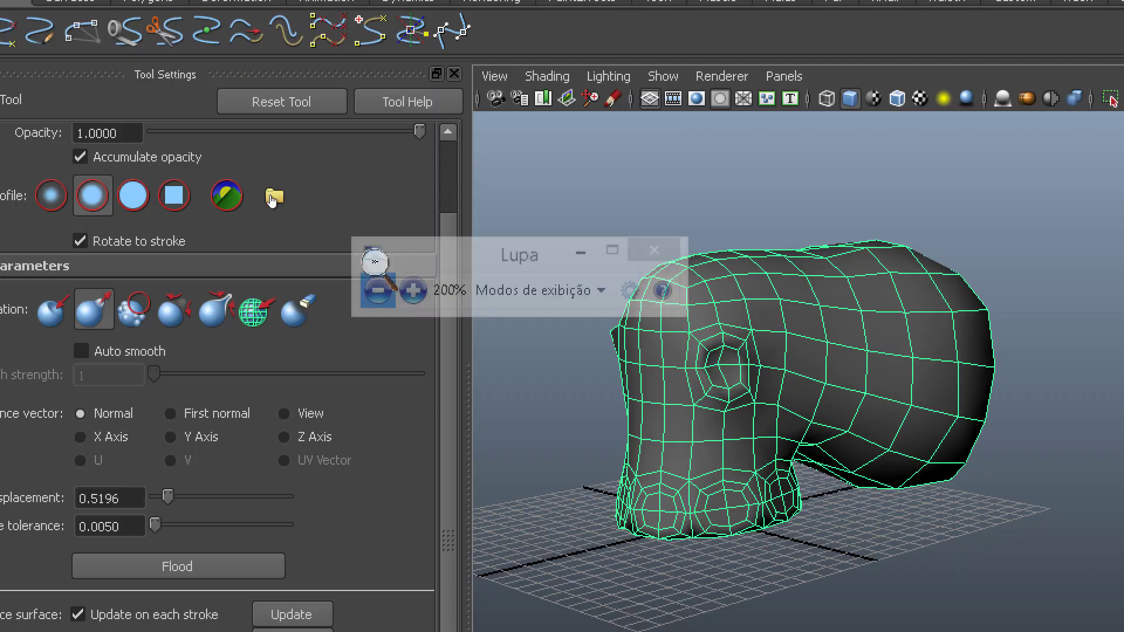
{"action": "left_click", "coordinate": [379, 289]}
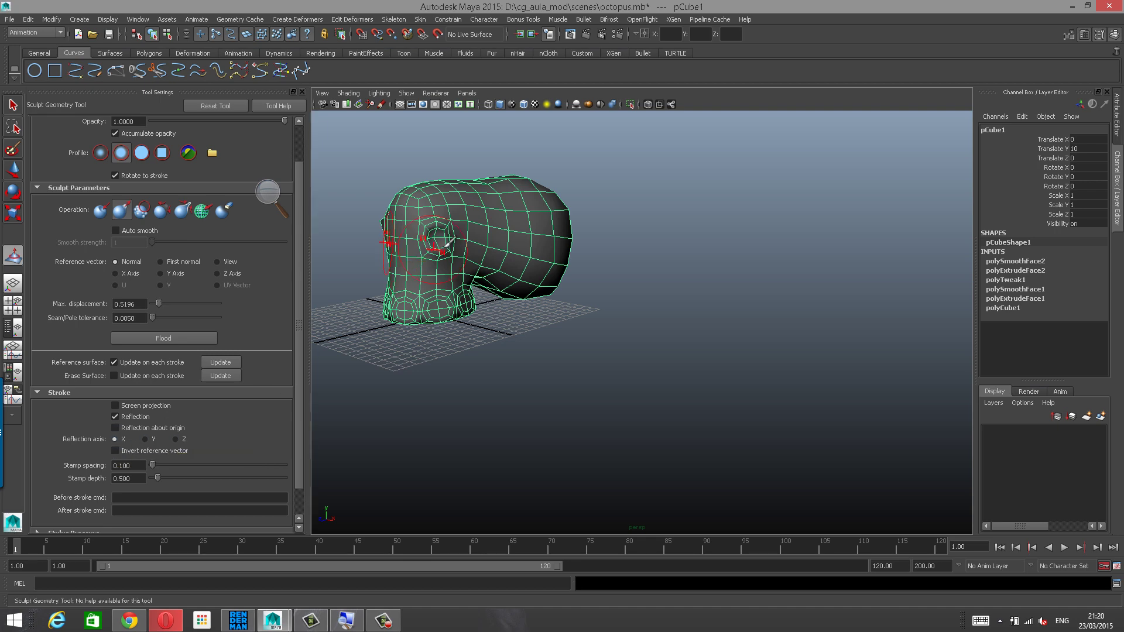
{"action": "middle_click_drag", "start_coordinate": [470, 264], "coordinate": [516, 321], "text": "alt"}
{"action": "scroll", "coordinate": [736, 227], "scroll_direction": "up", "scroll_amount": 5}
{"action": "middle_click_drag", "start_coordinate": [594, 270], "coordinate": [713, 271], "text": "alt"}
{"action": "mouse_move", "coordinate": [713, 271]}
{"action": "left_mouse_down", "text": "alt"}
{"action": "mouse_move", "coordinate": [705, 302]}
{"action": "mouse_move", "coordinate": [675, 283]}
{"action": "left_mouse_up", "text": "alt"}
{"action": "key", "text": "b"}
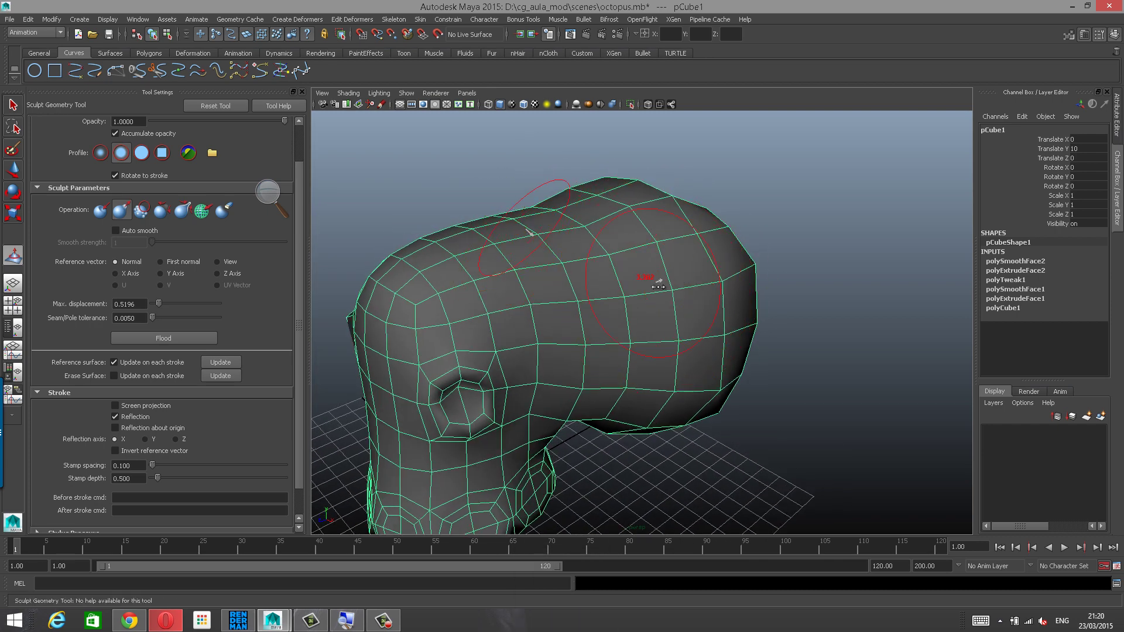
{"action": "key", "text": "m"}
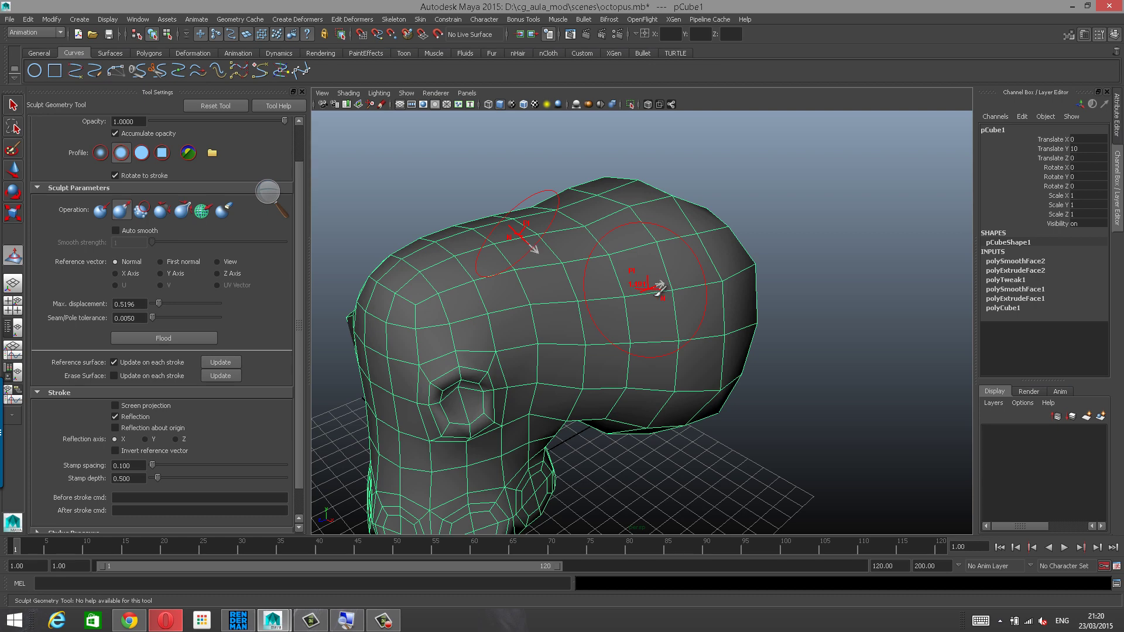
{"action": "left_click_drag", "start_coordinate": [673, 289], "coordinate": [666, 285], "text": "alt"}
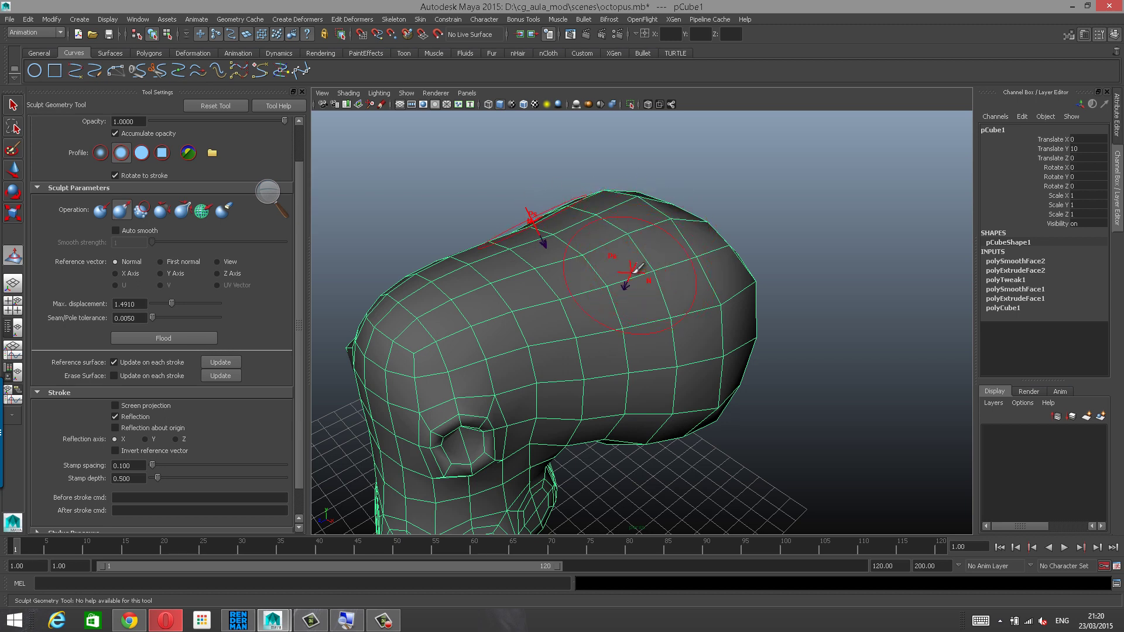
Magnify the screen again, switch the sculpt operation to Pinch and raise the maximum displacement to 6.0948.
{"action": "left_click_drag", "start_coordinate": [603, 287], "coordinate": [604, 258], "text": "alt"}
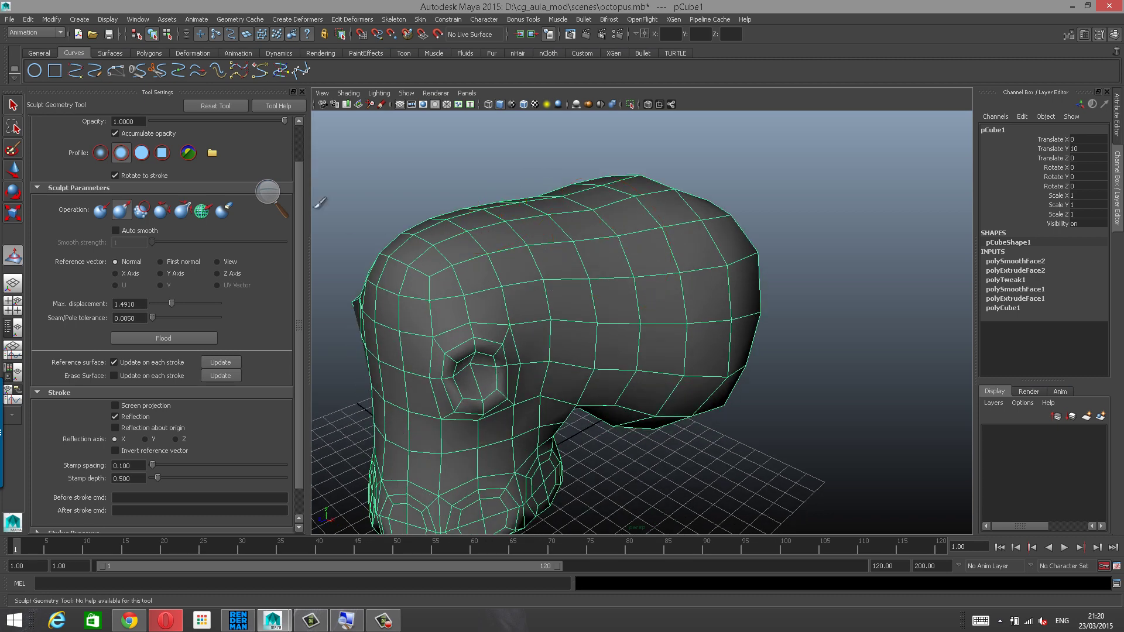
{"action": "left_click", "coordinate": [266, 200]}
{"action": "left_click", "coordinate": [281, 199]}
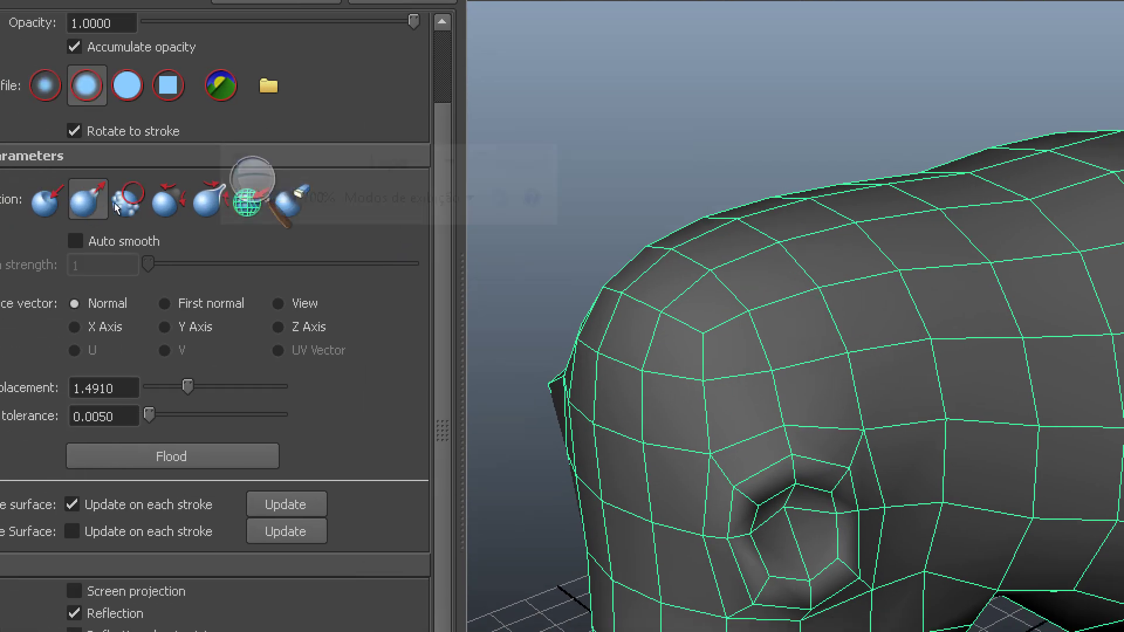
{"action": "left_click", "coordinate": [207, 204]}
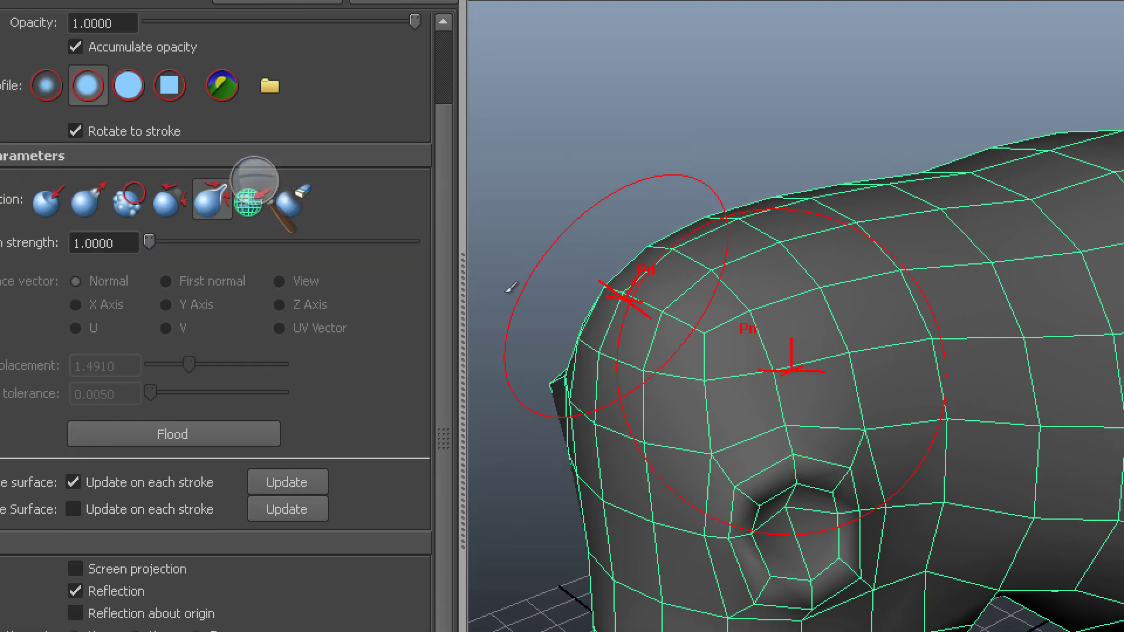
{"action": "middle_click_drag", "start_coordinate": [600, 306], "coordinate": [518, 258], "text": "alt"}
{"action": "left_click_drag", "start_coordinate": [518, 259], "coordinate": [505, 246], "text": "alt"}
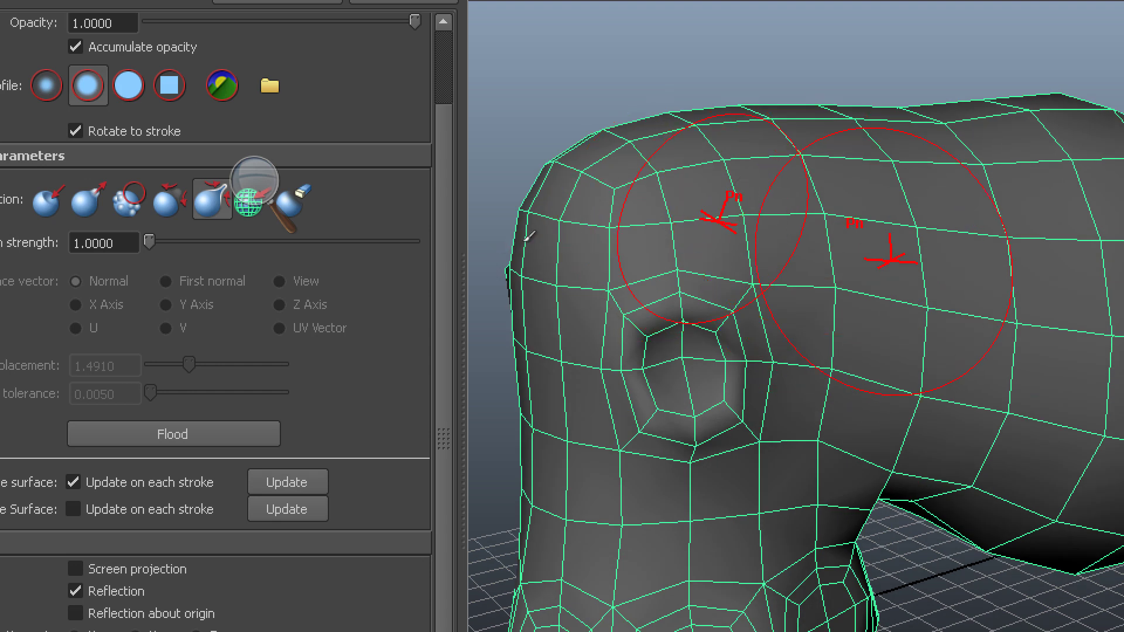
{"action": "left_click_drag", "start_coordinate": [572, 236], "coordinate": [410, 233], "text": "alt"}
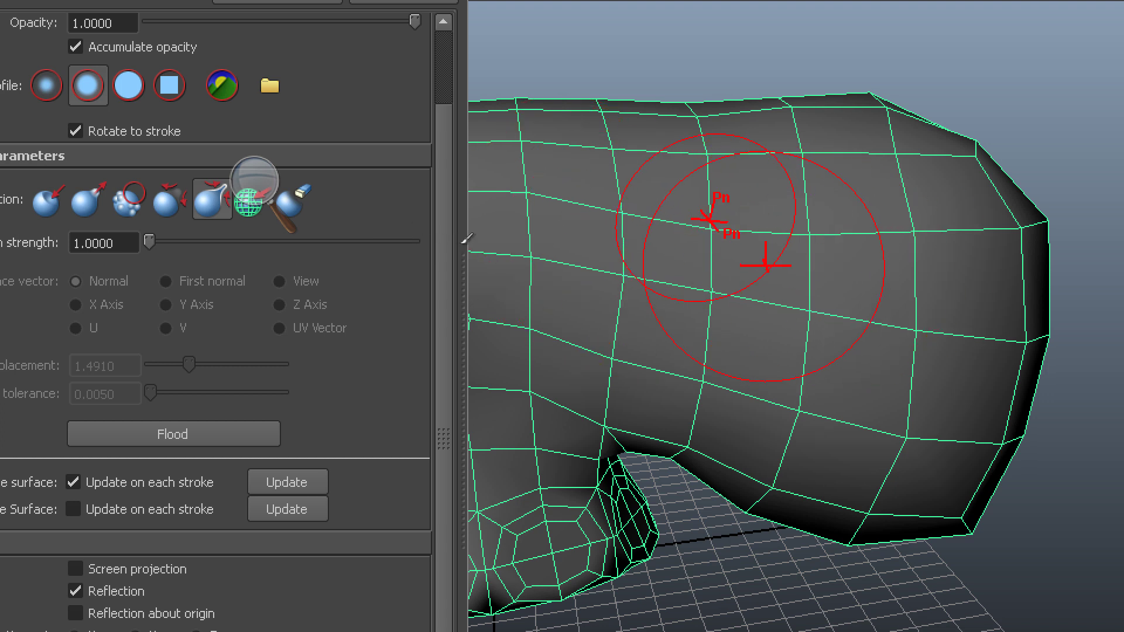
{"action": "key", "text": "m"}
{"action": "left_click_drag", "start_coordinate": [492, 242], "coordinate": [516, 242]}
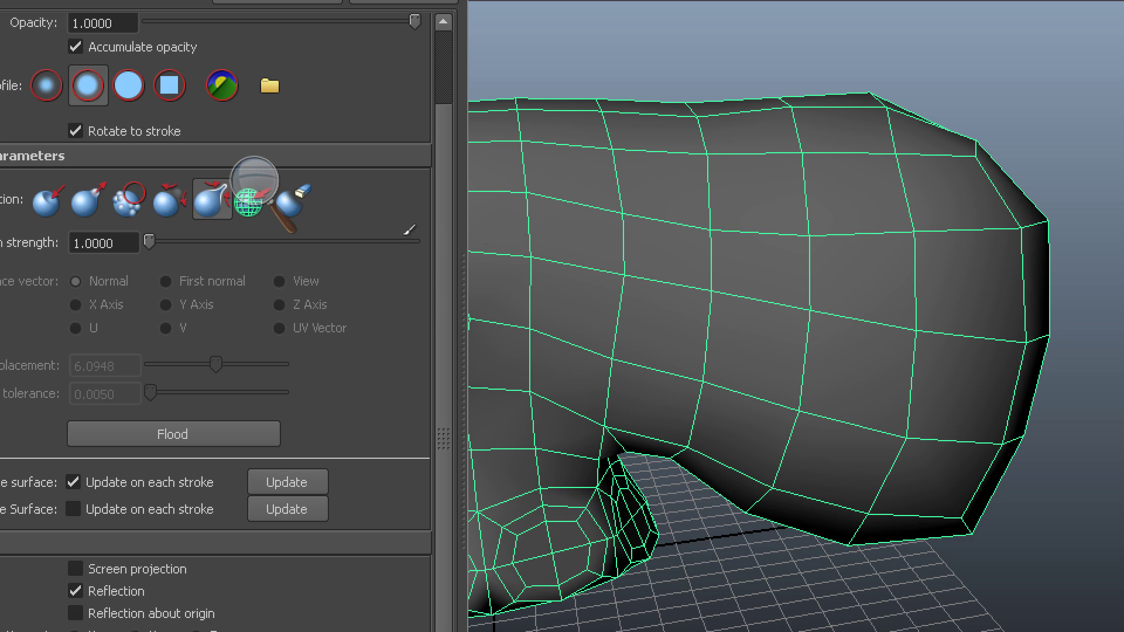
{"action": "mouse_move", "coordinate": [884, 269]}
{"action": "left_mouse_down", "text": "alt"}
{"action": "mouse_move", "coordinate": [840, 301]}
{"action": "mouse_move", "coordinate": [787, 310]}
{"action": "left_mouse_up", "text": "alt"}
{"action": "mouse_move", "coordinate": [891, 326]}
{"action": "left_mouse_down", "text": "alt"}
{"action": "mouse_move", "coordinate": [841, 253]}
{"action": "mouse_move", "coordinate": [896, 274]}
{"action": "left_mouse_up", "text": "alt"}
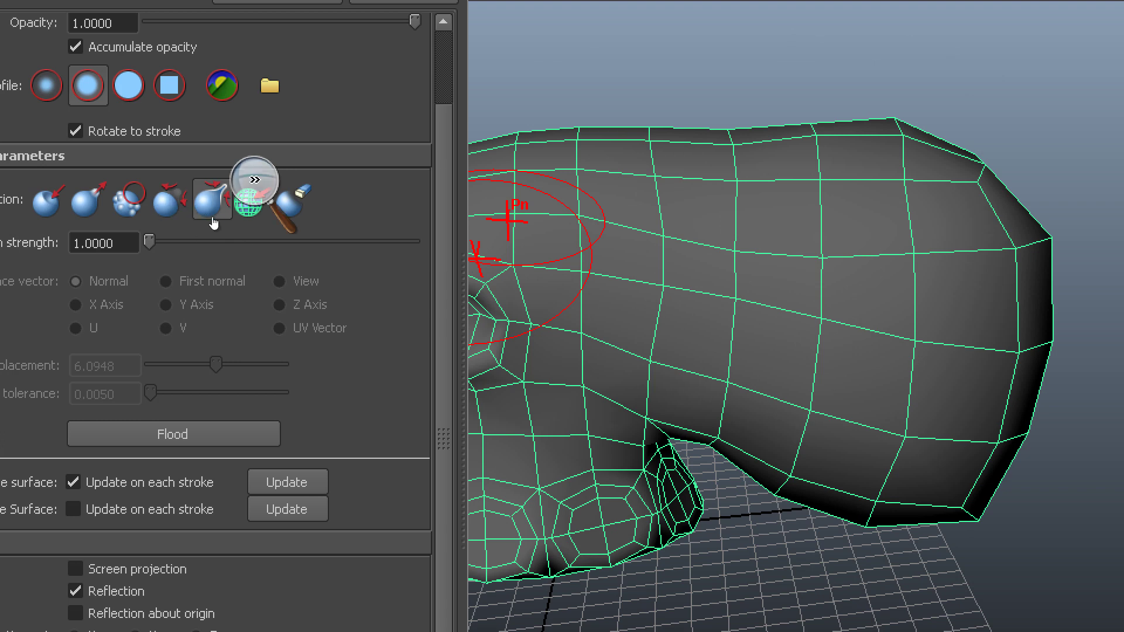
Switch the sculpt operation to Slide, try it on the side of the head and raise the maximum displacement to 9.6994.
{"action": "left_click", "coordinate": [249, 202]}
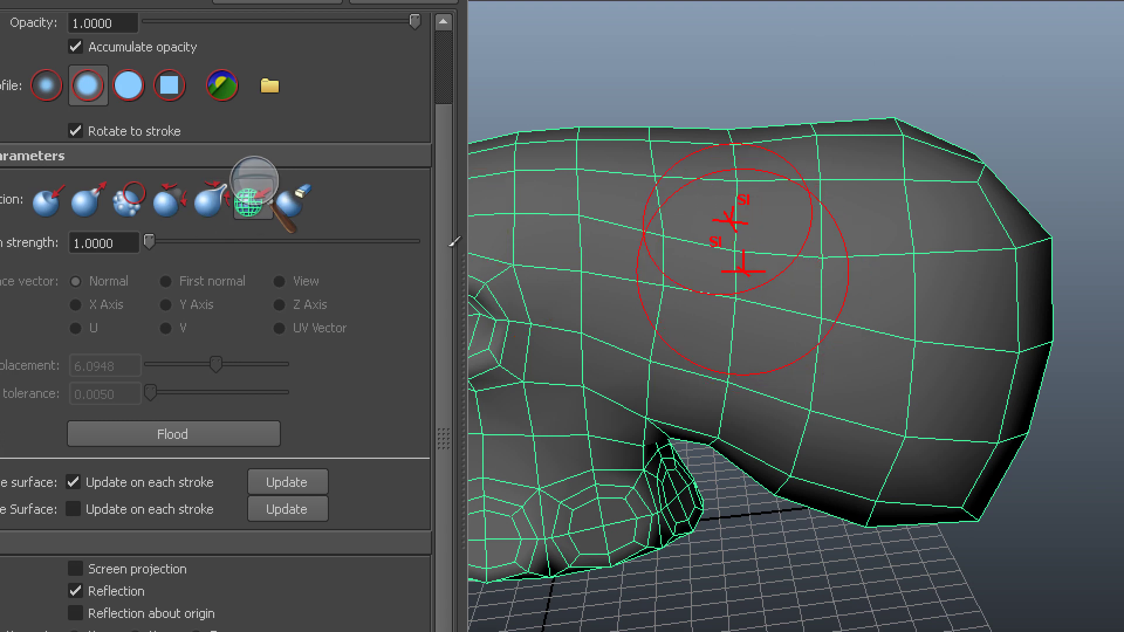
{"action": "left_click_drag", "start_coordinate": [861, 283], "coordinate": [678, 293], "text": "alt"}
{"action": "mouse_move", "coordinate": [911, 326]}
{"action": "left_mouse_down", "text": "alt"}
{"action": "mouse_move", "coordinate": [703, 319]}
{"action": "mouse_move", "coordinate": [816, 325]}
{"action": "mouse_move", "coordinate": [884, 304]}
{"action": "left_mouse_up", "text": "alt"}
{"action": "key", "text": "m"}
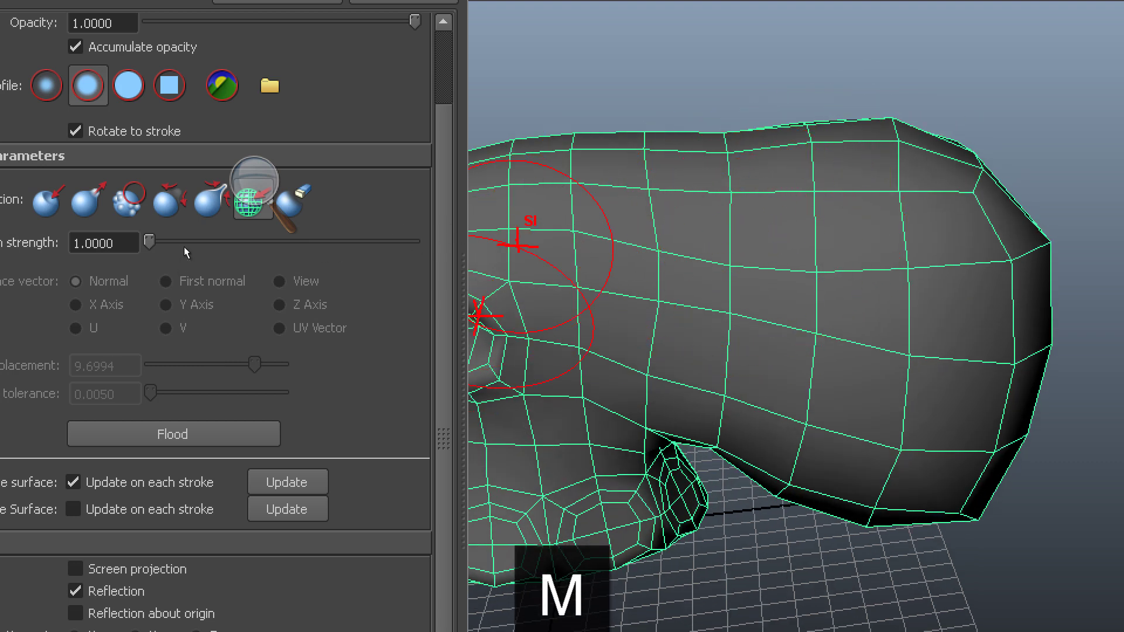
Switch the sculpt operation to Erase, try a stroke on the upper rear of the head and undo the changes.
{"action": "left_click", "coordinate": [294, 202]}
{"action": "left_click_drag", "start_coordinate": [717, 287], "coordinate": [748, 246], "text": "alt"}
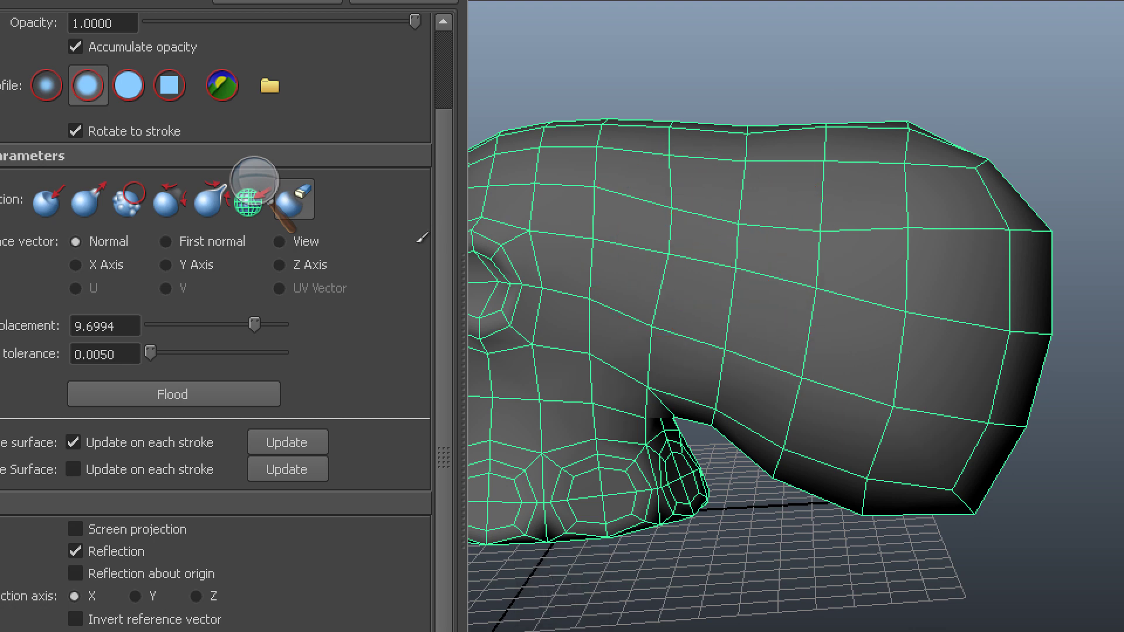
{"action": "left_click_drag", "start_coordinate": [803, 218], "coordinate": [792, 108], "text": "alt"}
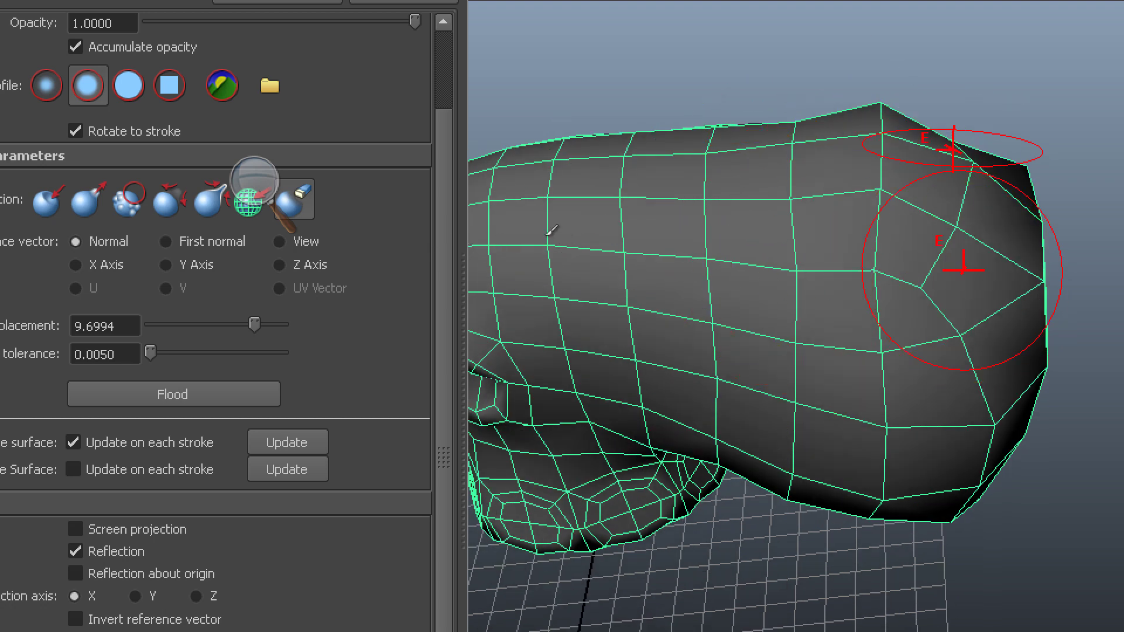
{"action": "mouse_move", "coordinate": [868, 174]}
{"action": "left_mouse_down"}
{"action": "mouse_move", "coordinate": [937, 323]}
{"action": "mouse_move", "coordinate": [970, 269]}
{"action": "mouse_move", "coordinate": [999, 264]}
{"action": "mouse_move", "coordinate": [979, 226]}
{"action": "left_mouse_up"}
{"action": "key", "text": "ctrl+z"}
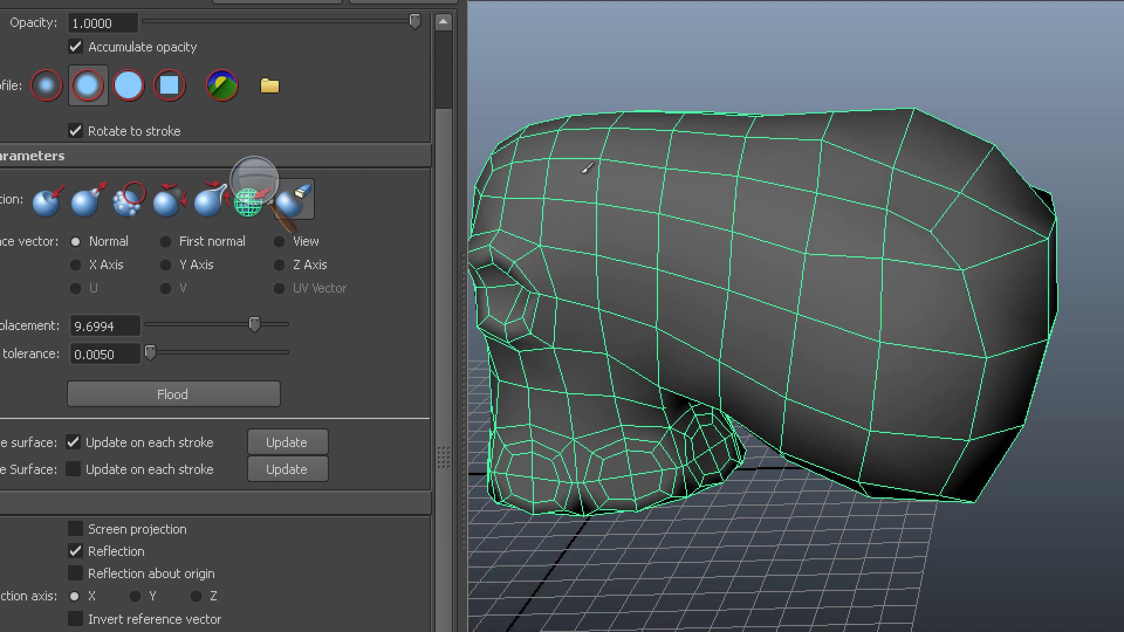
{"action": "key", "text": "ctrl+z"}
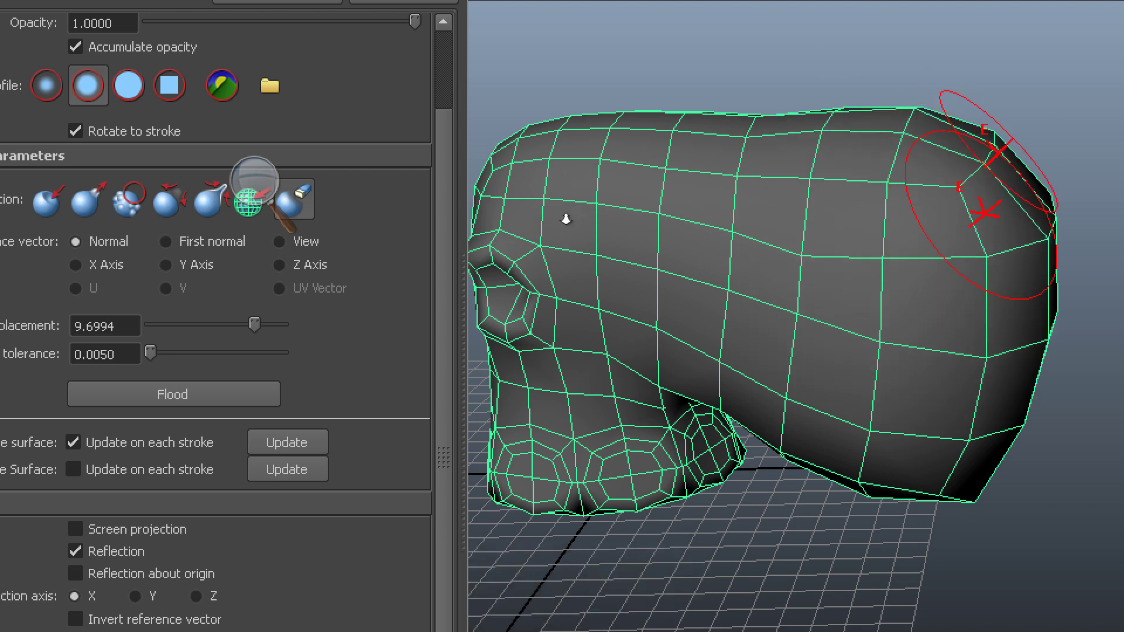
{"action": "mouse_move", "coordinate": [567, 221]}
{"action": "left_mouse_down", "text": "alt"}
{"action": "mouse_move", "coordinate": [495, 243]}
{"action": "mouse_move", "coordinate": [557, 238]}
{"action": "mouse_move", "coordinate": [545, 209]}
{"action": "left_mouse_up", "text": "alt"}
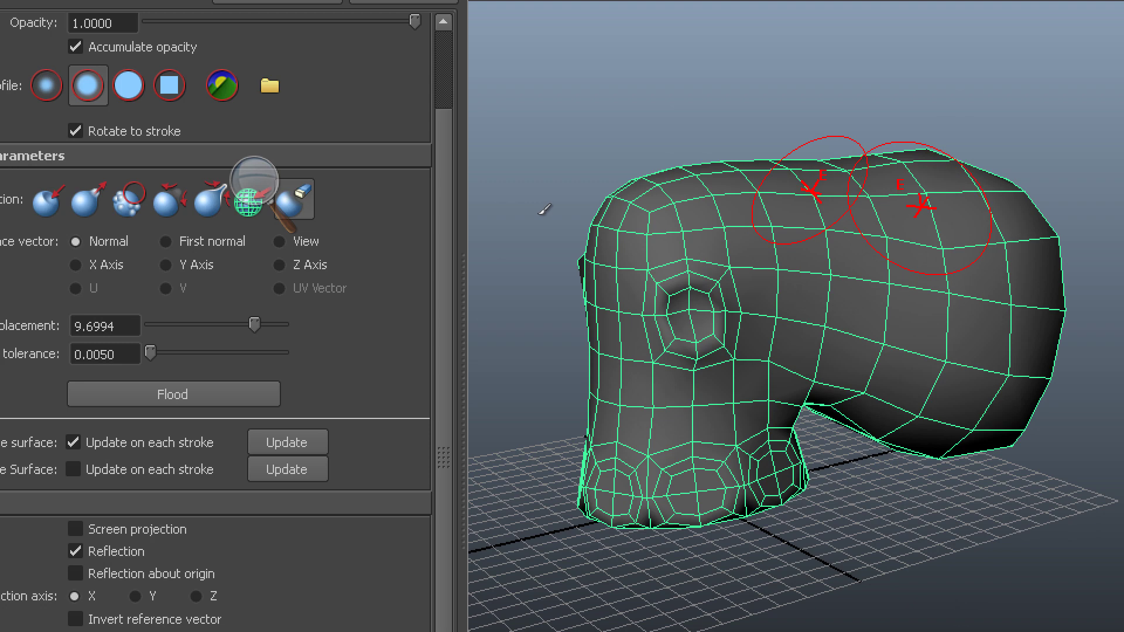
Examine the sculpted octopus head and body from above and from the front.
{"action": "key", "text": "F9"}
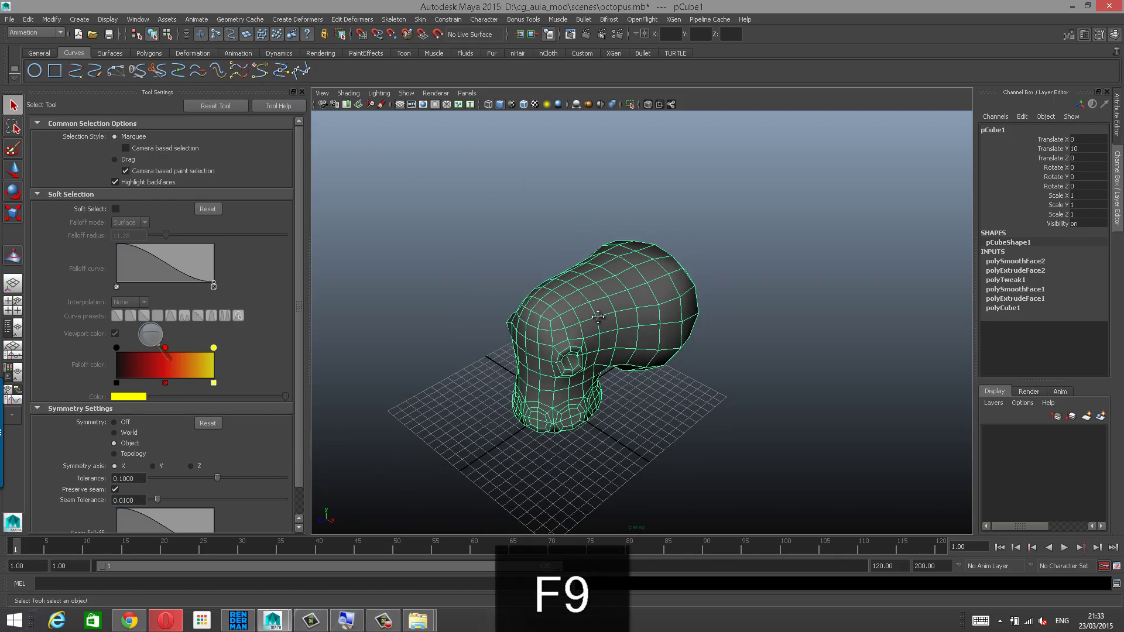
{"action": "mouse_move", "coordinate": [597, 317]}
{"action": "left_mouse_down", "text": "alt"}
{"action": "mouse_move", "coordinate": [634, 297]}
{"action": "mouse_move", "coordinate": [602, 251]}
{"action": "mouse_move", "coordinate": [535, 301]}
{"action": "mouse_move", "coordinate": [620, 273]}
{"action": "mouse_move", "coordinate": [607, 332]}
{"action": "left_mouse_up", "text": "alt"}
{"action": "right_click_drag", "start_coordinate": [875, 307], "coordinate": [630, 308], "text": "alt"}
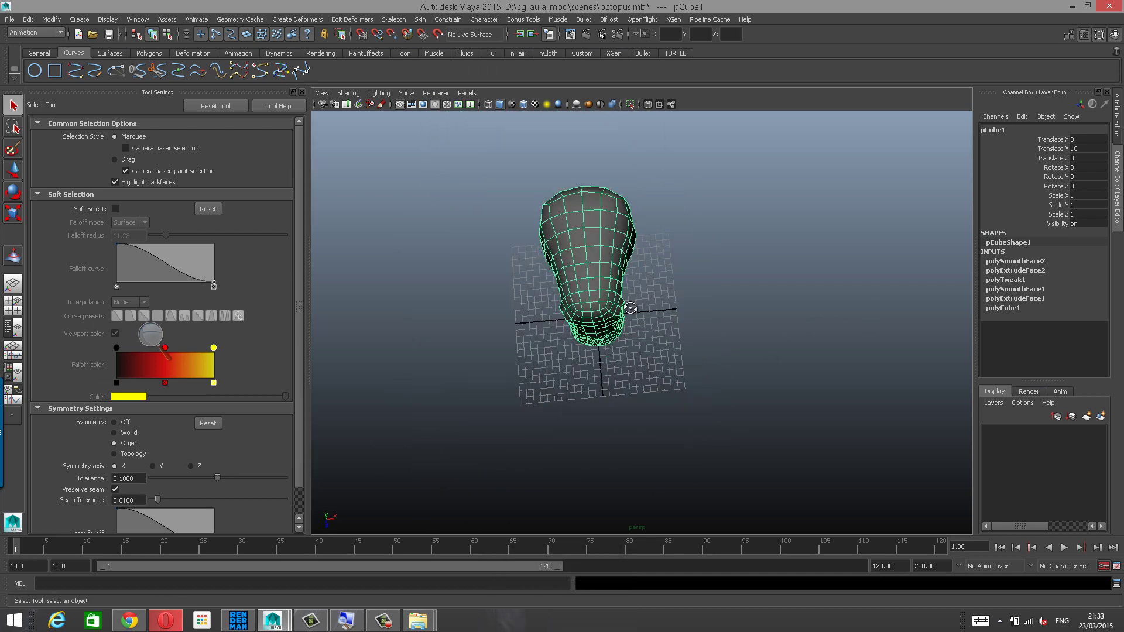
{"action": "left_click_drag", "start_coordinate": [630, 308], "coordinate": [574, 230], "text": "alt"}
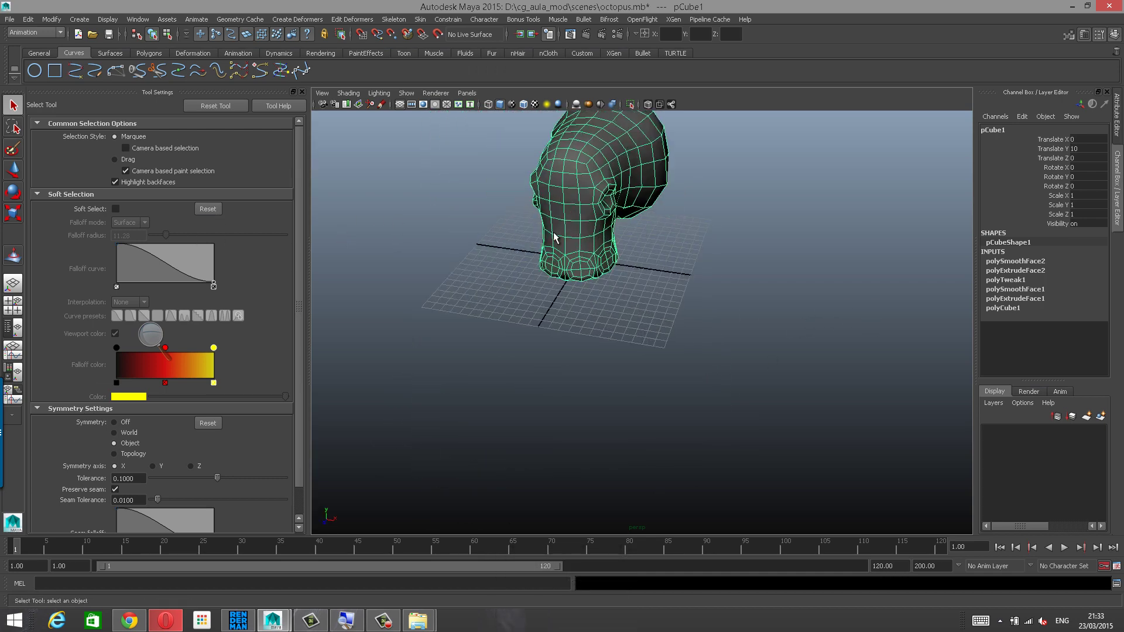
{"action": "middle_click_drag", "start_coordinate": [563, 251], "coordinate": [574, 293], "text": "alt"}
{"action": "right_click_drag", "start_coordinate": [574, 292], "coordinate": [530, 270], "text": "alt"}
{"action": "left_click_drag", "start_coordinate": [530, 271], "coordinate": [561, 290], "text": "alt"}
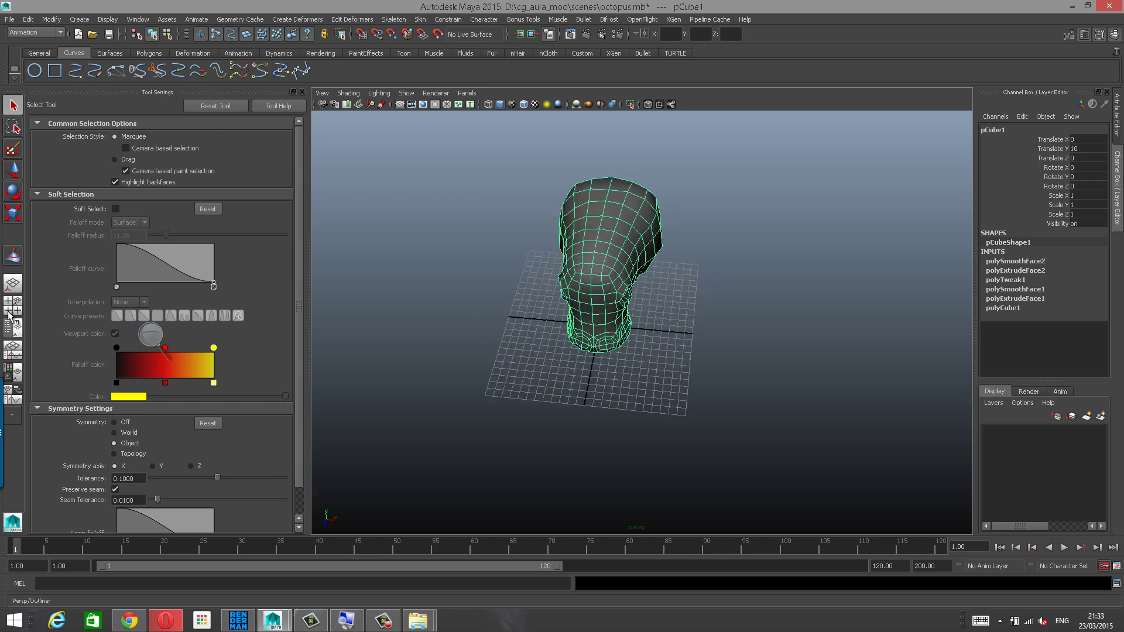
Show the four-view layout and maximize the top view, framing the front half of the octopus.
{"action": "left_click", "coordinate": [13, 306]}
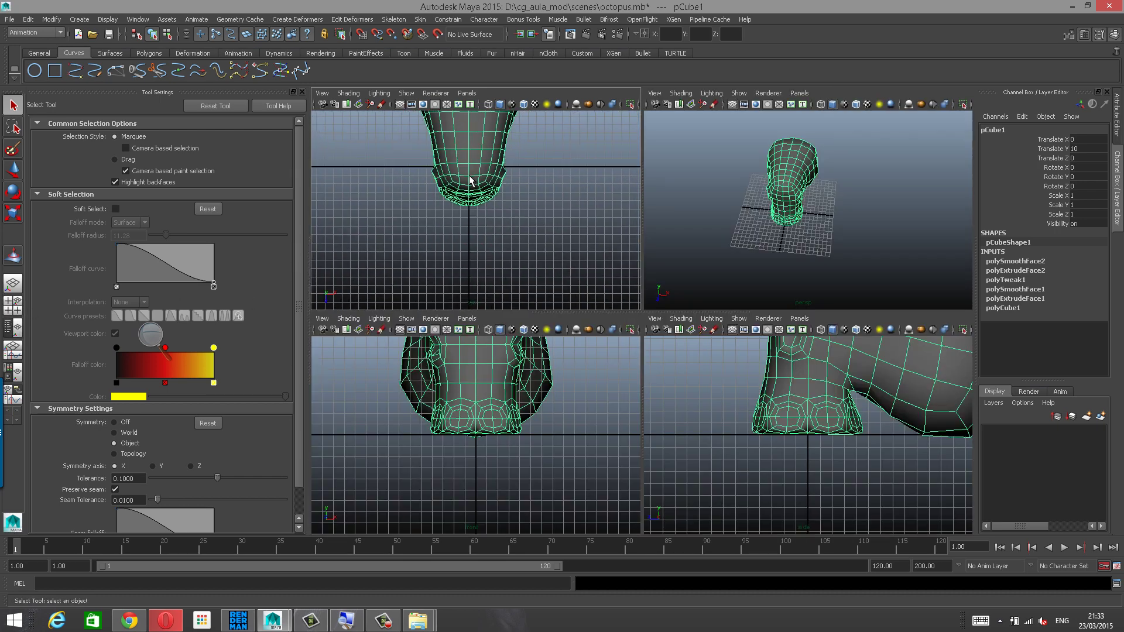
{"action": "key", "text": "space"}
{"action": "middle_click_drag", "start_coordinate": [520, 229], "coordinate": [389, 248], "text": "alt"}
{"action": "right_click_drag", "start_coordinate": [580, 211], "coordinate": [450, 237], "text": "alt"}
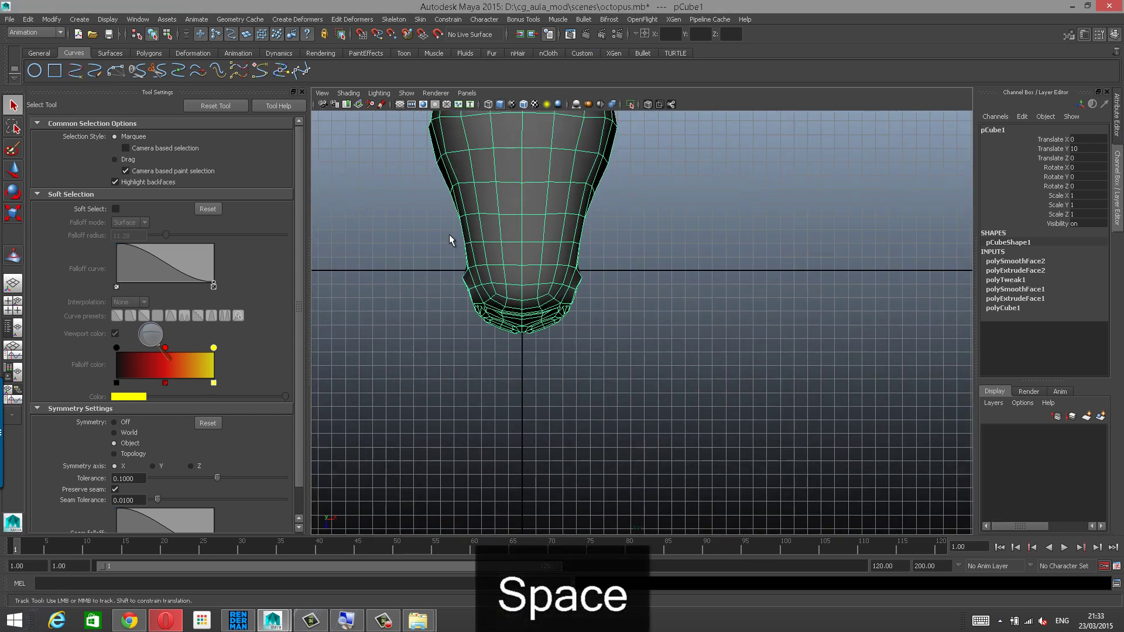
{"action": "scroll", "coordinate": [378, 254], "scroll_direction": "down", "scroll_amount": 1}
{"action": "middle_click_drag", "start_coordinate": [450, 237], "coordinate": [515, 228], "text": "alt"}
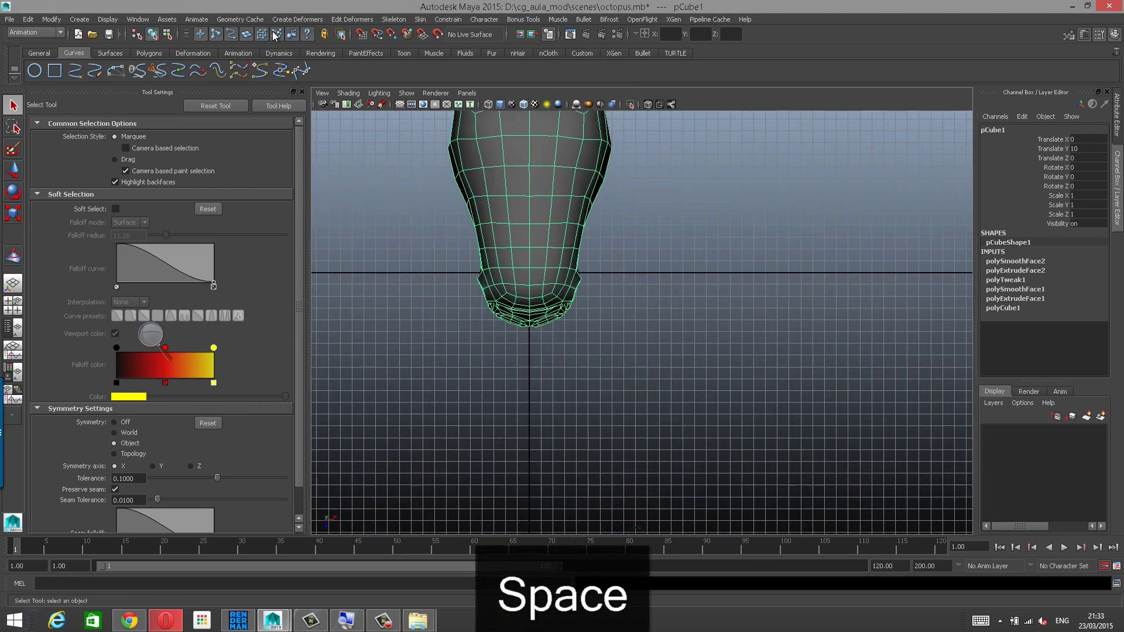
Start the Bezier curve tool and check the front end of the octopus body in wireframe and shaded display.
{"action": "left_click", "coordinate": [298, 70]}
{"action": "middle_click_drag", "start_coordinate": [582, 315], "coordinate": [547, 261], "text": "alt"}
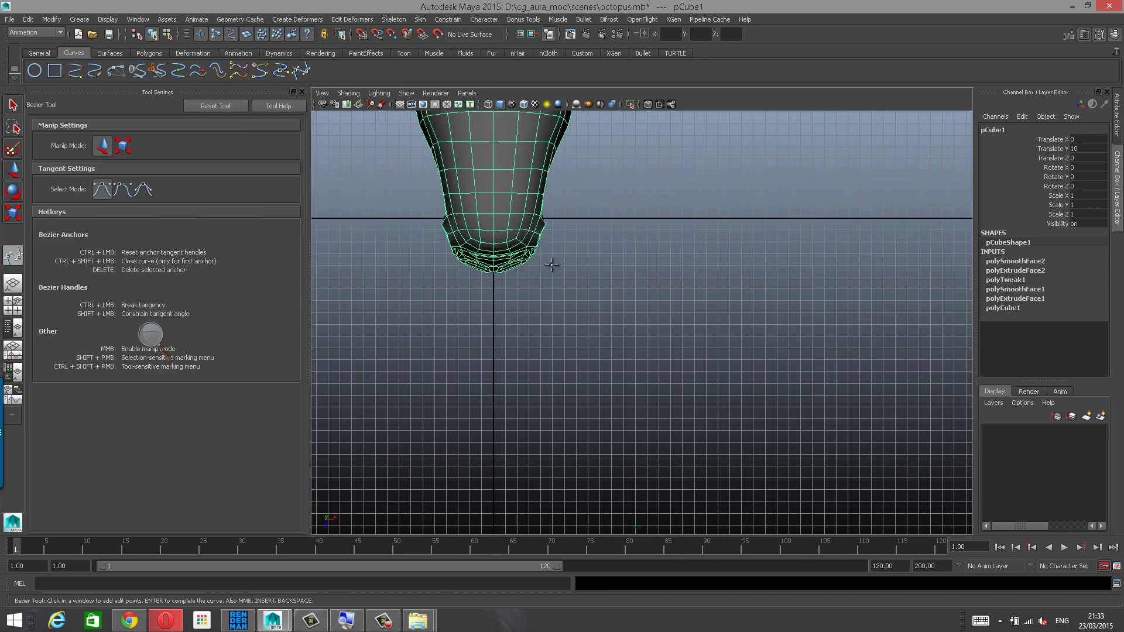
{"action": "right_click_drag", "start_coordinate": [469, 288], "coordinate": [813, 237], "text": "alt"}
{"action": "middle_click_drag", "start_coordinate": [525, 268], "coordinate": [750, 304], "text": "alt"}
{"action": "right_click_drag", "start_coordinate": [685, 281], "coordinate": [746, 277], "text": "alt"}
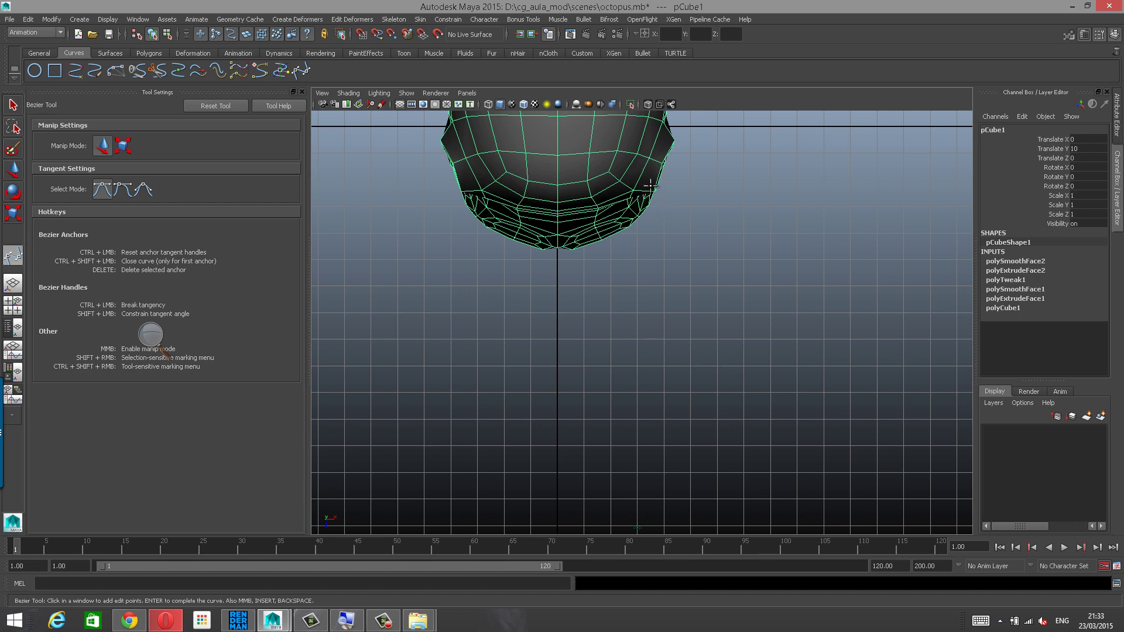
{"action": "middle_click_drag", "start_coordinate": [762, 209], "coordinate": [730, 226], "text": "alt"}
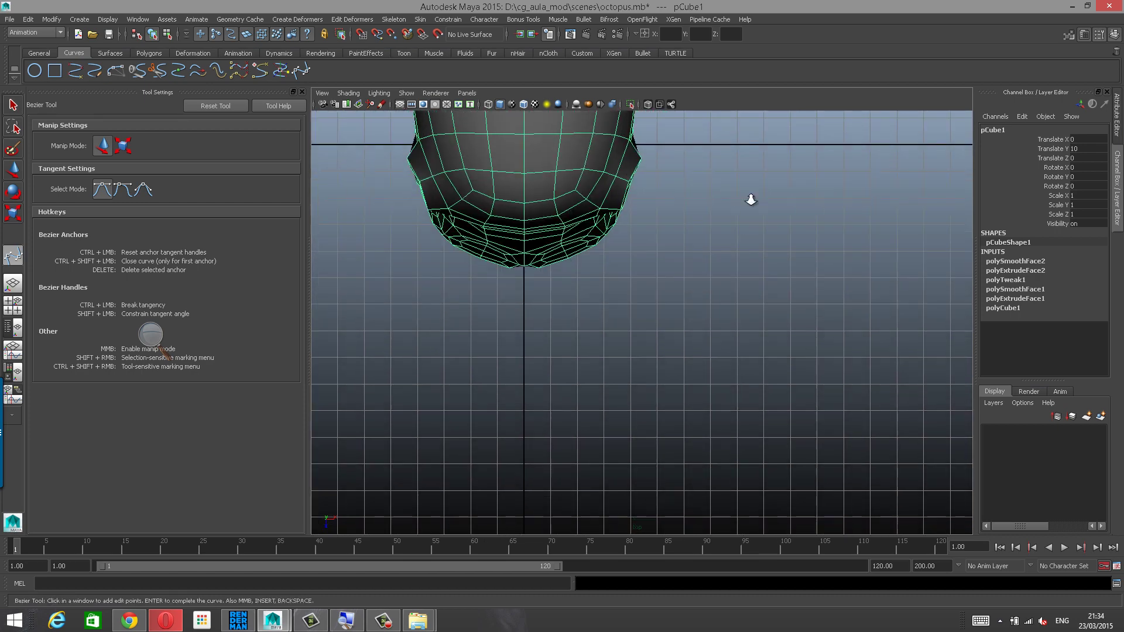
{"action": "right_click_drag", "start_coordinate": [750, 198], "coordinate": [723, 186], "text": "alt"}
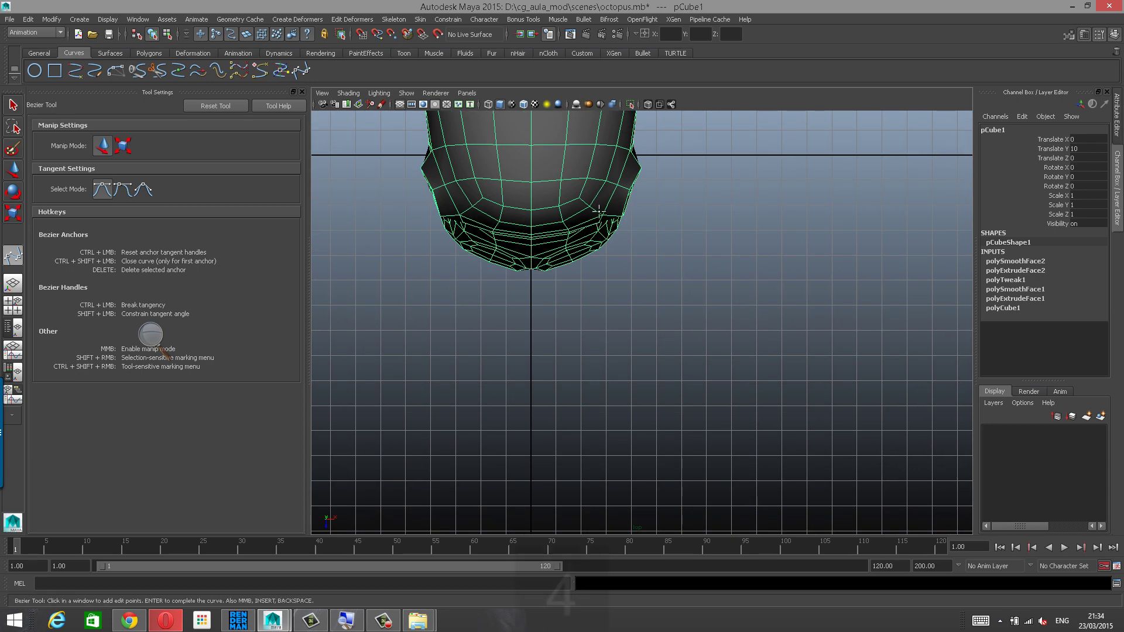
{"action": "key", "text": "4"}
{"action": "middle_click_drag", "start_coordinate": [601, 181], "coordinate": [553, 289], "text": "alt"}
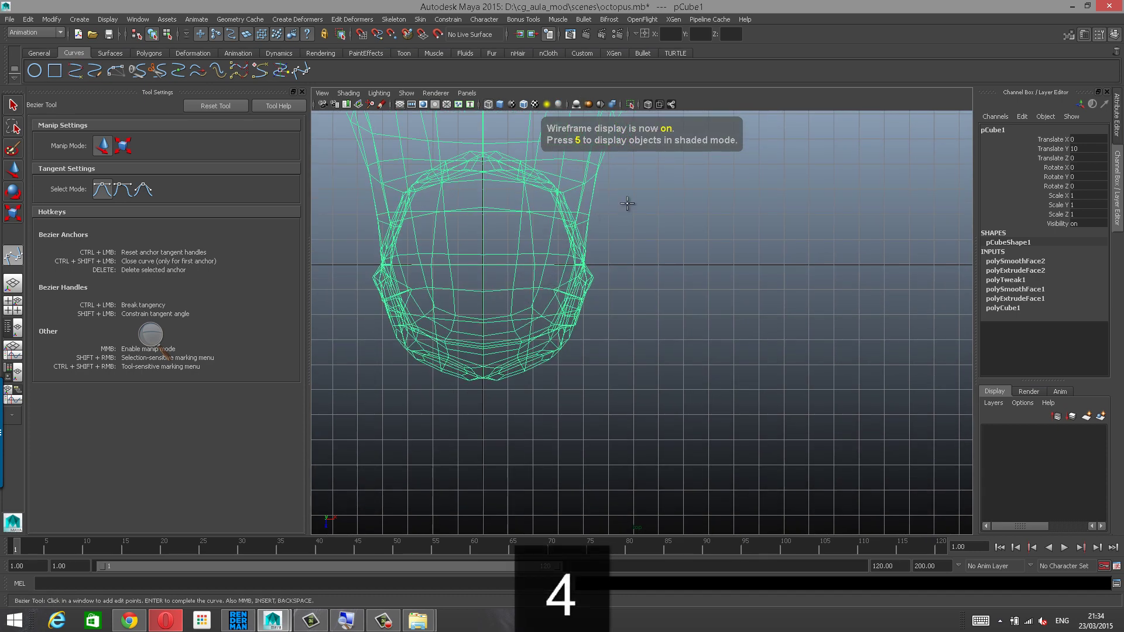
{"action": "middle_click_drag", "start_coordinate": [599, 201], "coordinate": [589, 270], "text": "alt"}
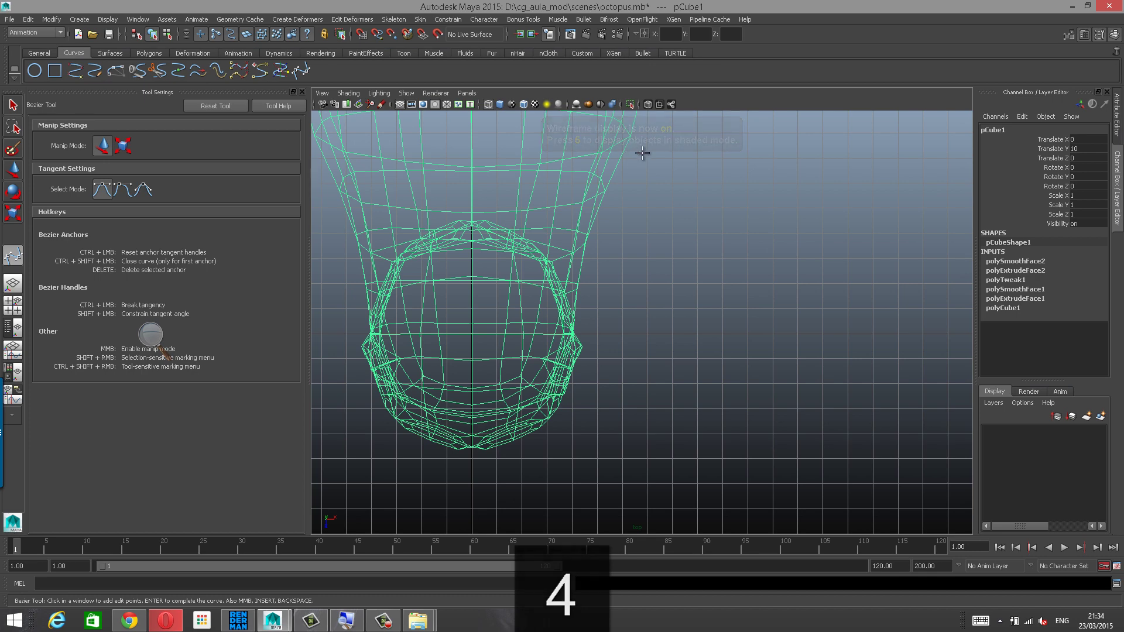
{"action": "middle_click_drag", "start_coordinate": [602, 189], "coordinate": [577, 208], "text": "alt"}
{"action": "key", "text": "5"}
{"action": "middle_click_drag", "start_coordinate": [595, 279], "coordinate": [595, 152], "text": "alt"}
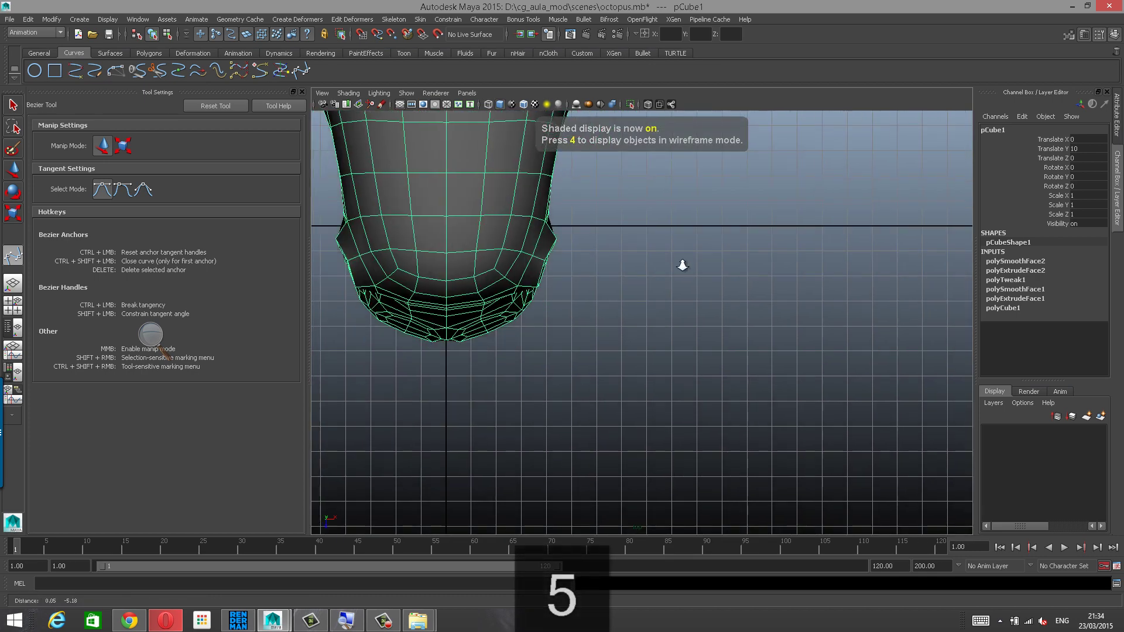
{"action": "right_click_drag", "start_coordinate": [681, 263], "coordinate": [632, 246], "text": "alt"}
{"action": "middle_click_drag", "start_coordinate": [568, 207], "coordinate": [612, 116], "text": "alt"}
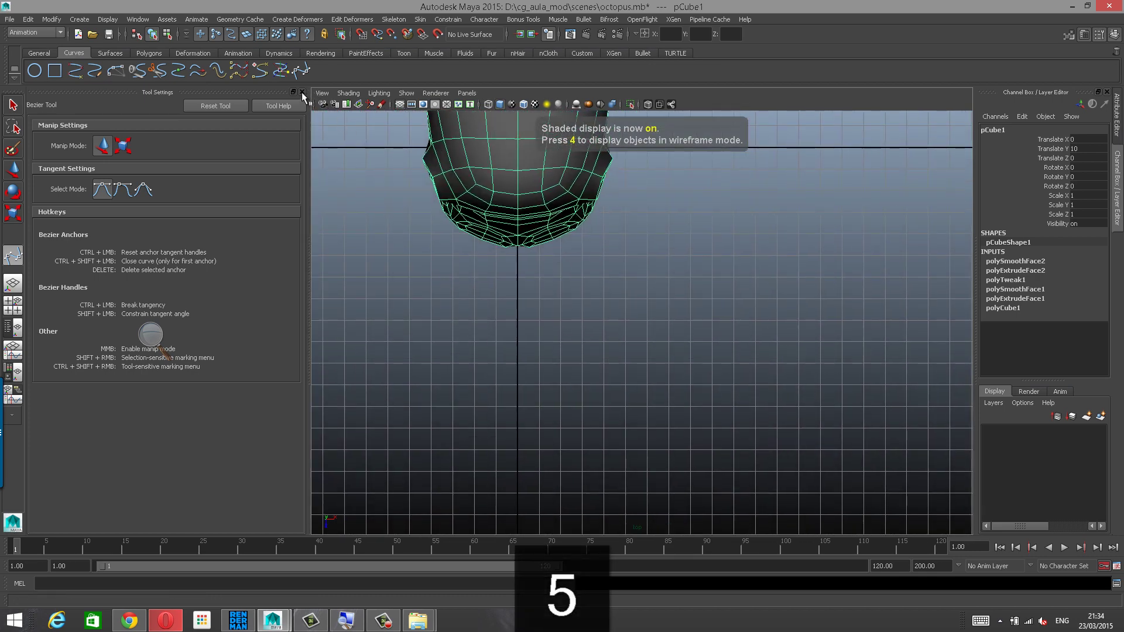
{"action": "middle_click_drag", "start_coordinate": [580, 247], "coordinate": [578, 205], "text": "alt"}
{"action": "right_click_drag", "start_coordinate": [577, 205], "coordinate": [562, 211], "text": "alt"}
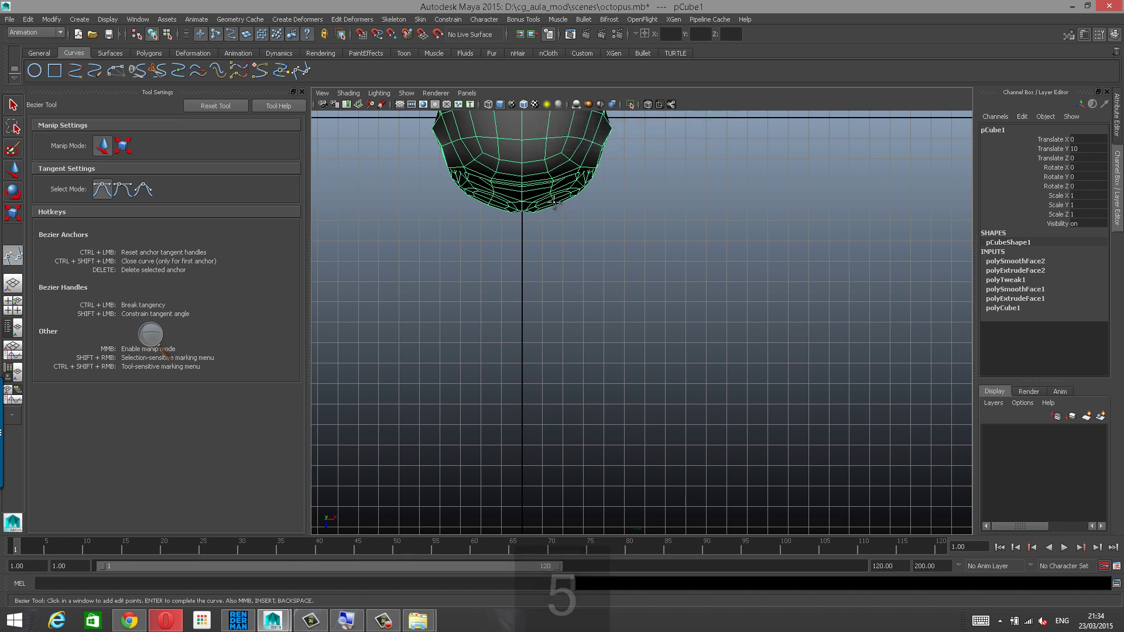
Begin a Bezier curve at the body's front edge, just right of the centre line, with anchors winding forward and outward.
{"action": "left_click", "coordinate": [554, 203]}
{"action": "left_click_drag", "start_coordinate": [571, 274], "coordinate": [582, 280]}
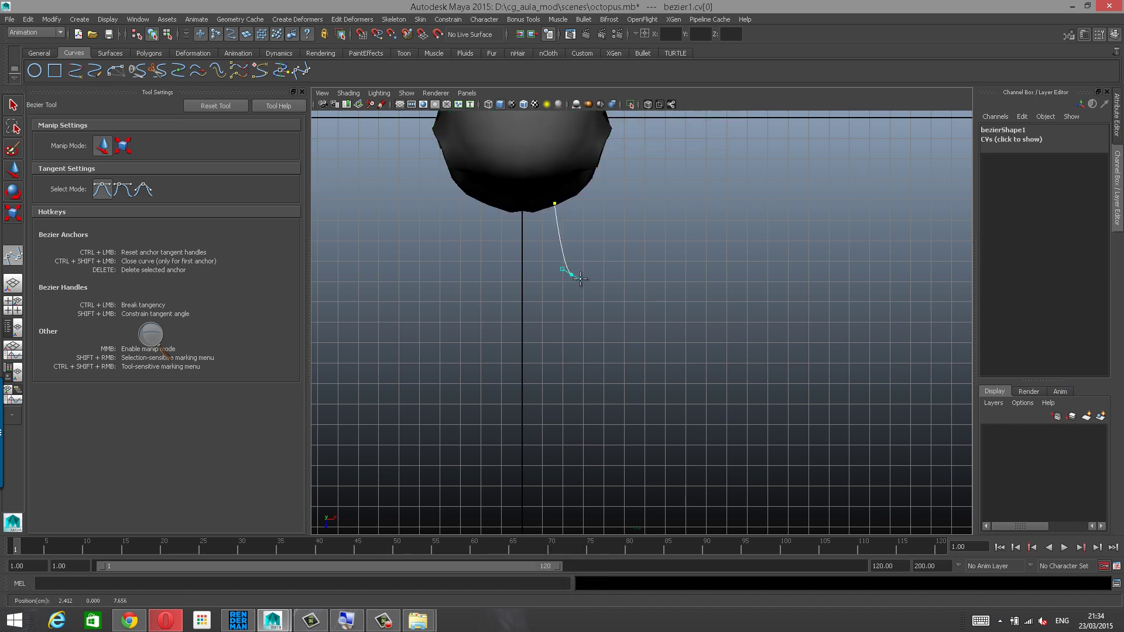
{"action": "middle_click_drag", "start_coordinate": [674, 321], "coordinate": [599, 244], "text": "alt"}
{"action": "left_click_drag", "start_coordinate": [625, 253], "coordinate": [635, 254]}
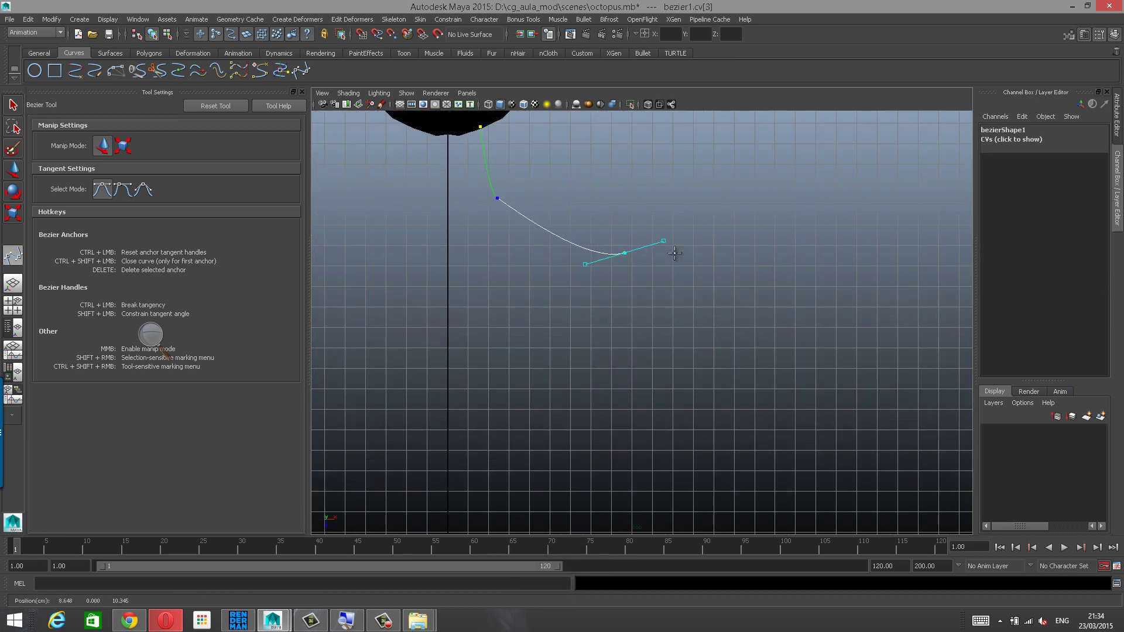
{"action": "middle_click_drag", "start_coordinate": [732, 268], "coordinate": [689, 210], "text": "alt"}
{"action": "left_click_drag", "start_coordinate": [718, 211], "coordinate": [738, 232]}
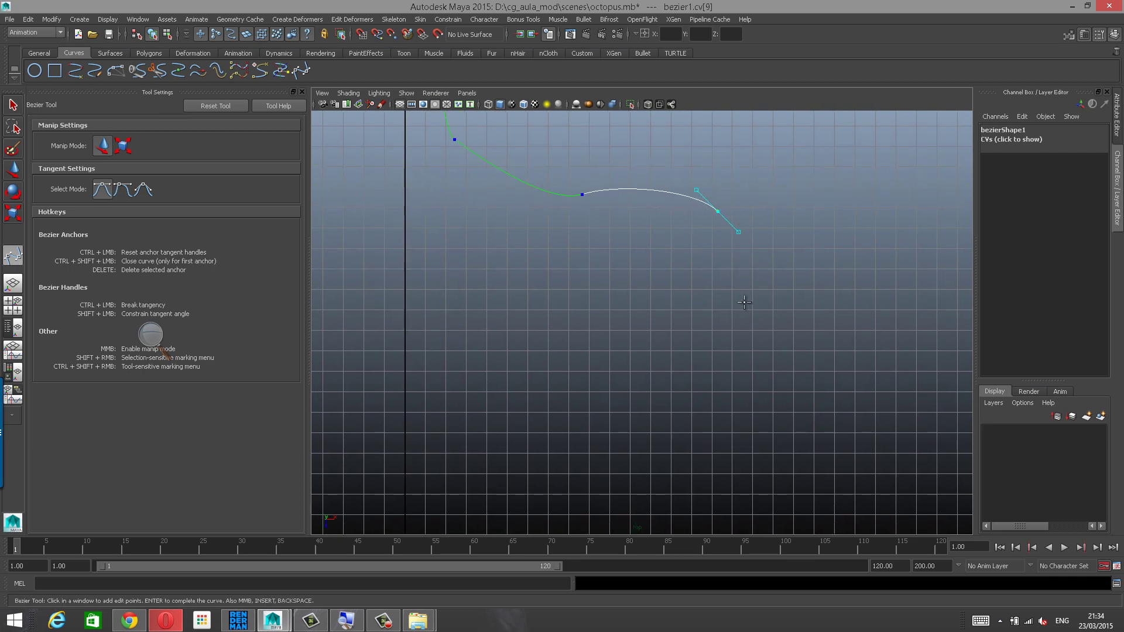
Continue the first tentacle curve with anchors that wind inward into a spiral and finish the curve.
{"action": "middle_click_drag", "start_coordinate": [711, 315], "coordinate": [675, 255], "text": "alt"}
{"action": "scroll", "coordinate": [675, 255], "scroll_direction": "down", "scroll_amount": 1}
{"action": "middle_click_drag", "start_coordinate": [773, 223], "coordinate": [750, 314], "text": "alt"}
{"action": "scroll", "coordinate": [750, 314], "scroll_direction": "down", "scroll_amount": 2}
{"action": "middle_click_drag", "start_coordinate": [634, 277], "coordinate": [584, 203], "text": "alt"}
{"action": "scroll", "coordinate": [597, 272], "scroll_direction": "down", "scroll_amount": 1}
{"action": "scroll", "coordinate": [597, 271], "scroll_direction": "down", "scroll_amount": 1}
{"action": "left_click_drag", "start_coordinate": [692, 349], "coordinate": [680, 374]}
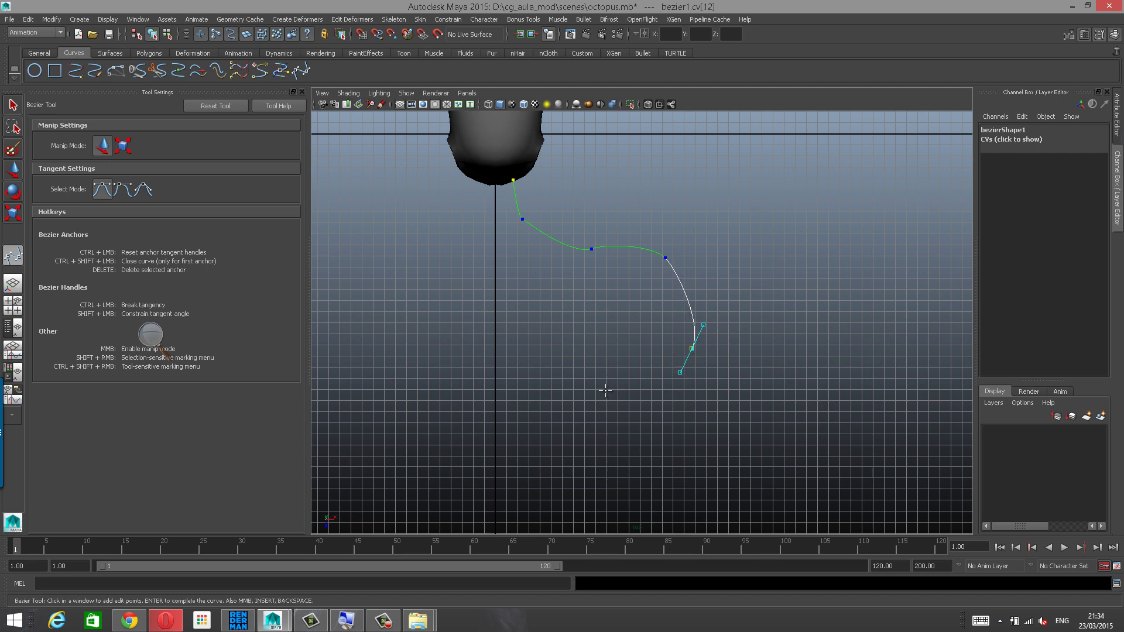
{"action": "left_click_drag", "start_coordinate": [606, 391], "coordinate": [574, 390]}
{"action": "left_click_drag", "start_coordinate": [558, 332], "coordinate": [630, 347]}
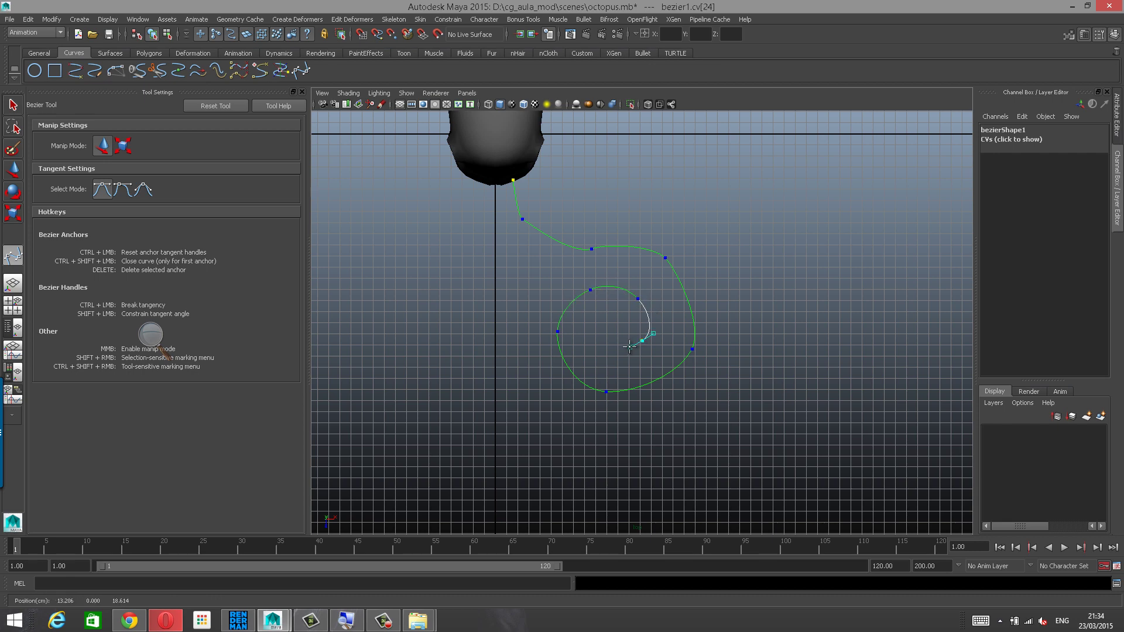
{"action": "left_click", "coordinate": [13, 105]}
Select all control vertices of the first spiral curve, convert its anchors to Bezier type, and return to object mode with nothing selected.
{"action": "scroll", "coordinate": [570, 237], "scroll_direction": "up", "scroll_amount": 1}
{"action": "middle_click_drag", "start_coordinate": [547, 233], "coordinate": [552, 258], "text": "alt"}
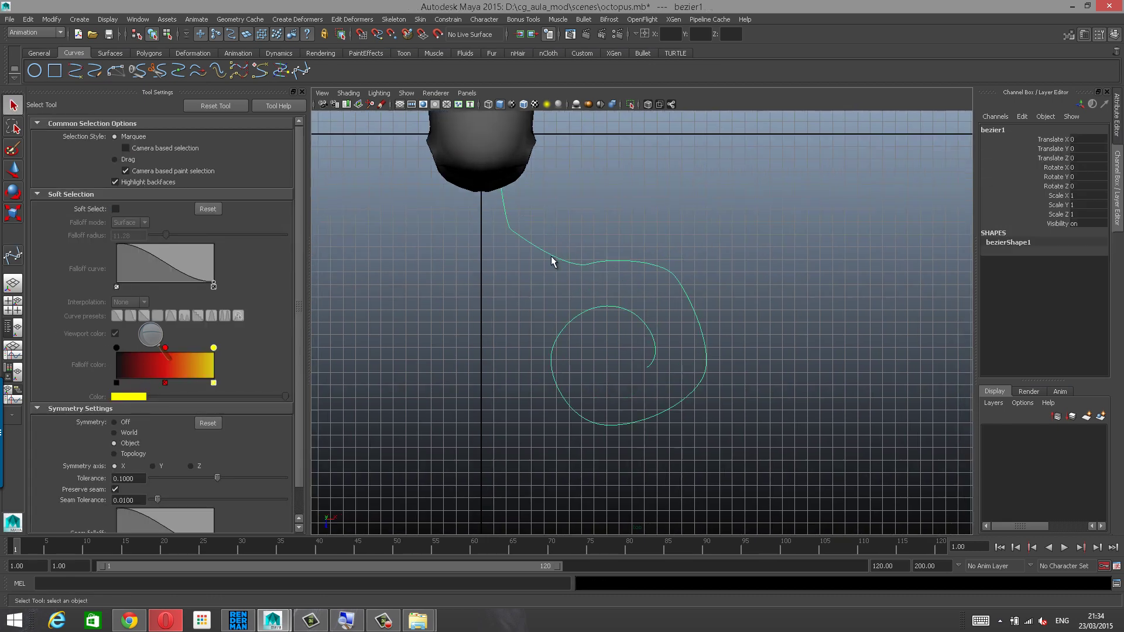
{"action": "right_click_drag", "start_coordinate": [552, 257], "coordinate": [694, 241]}
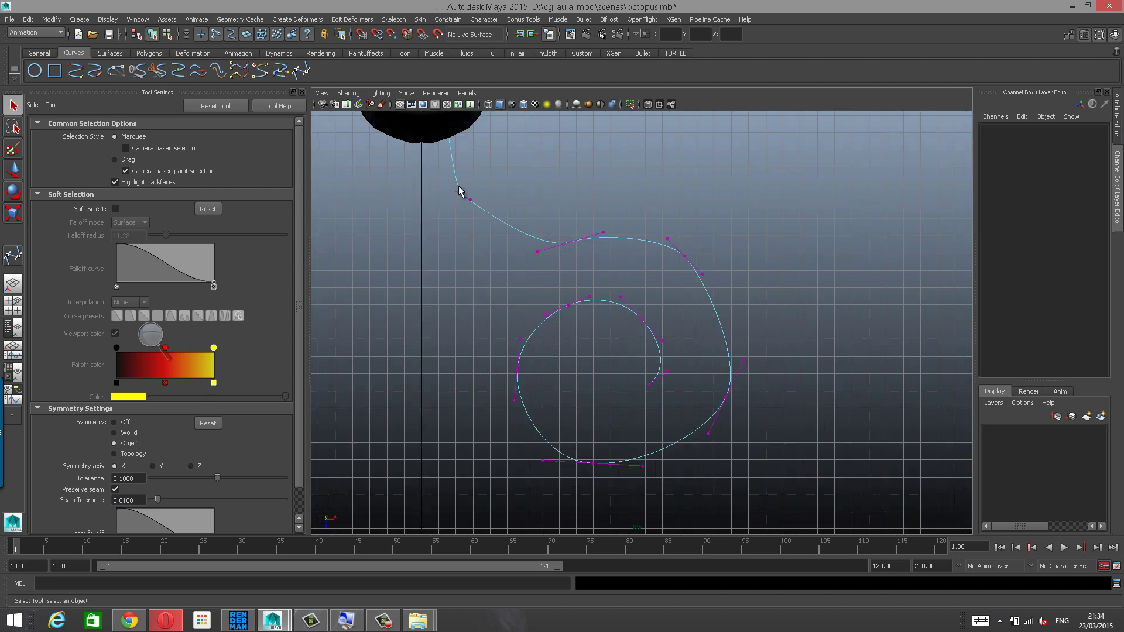
{"action": "left_click_drag", "start_coordinate": [688, 396], "coordinate": [867, 532]}
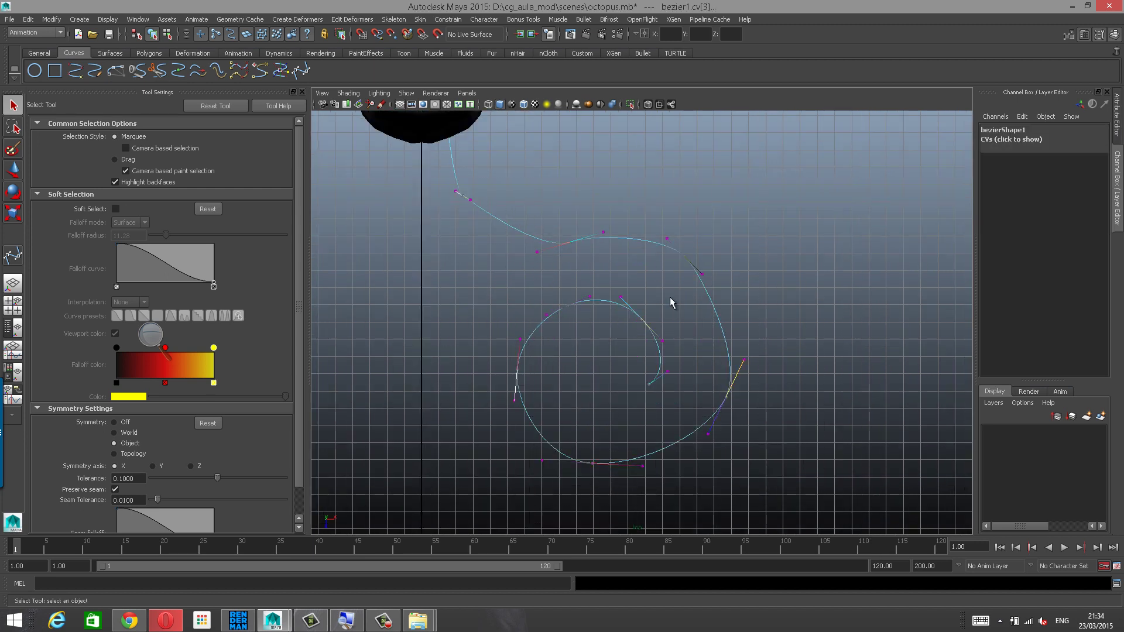
{"action": "right_click", "coordinate": [677, 258], "text": "shift"}
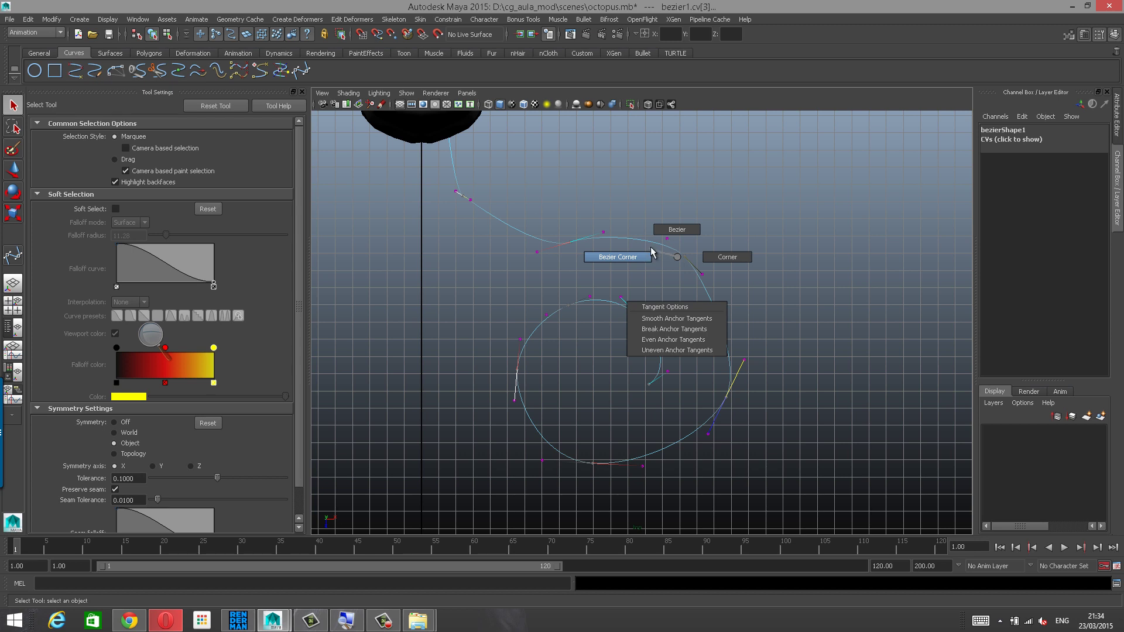
{"action": "right_click_drag", "start_coordinate": [651, 248], "coordinate": [675, 222], "text": "shift"}
{"action": "right_click_drag", "start_coordinate": [728, 198], "coordinate": [633, 218], "text": "alt"}
{"action": "middle_click_drag", "start_coordinate": [596, 186], "coordinate": [622, 218], "text": "alt"}
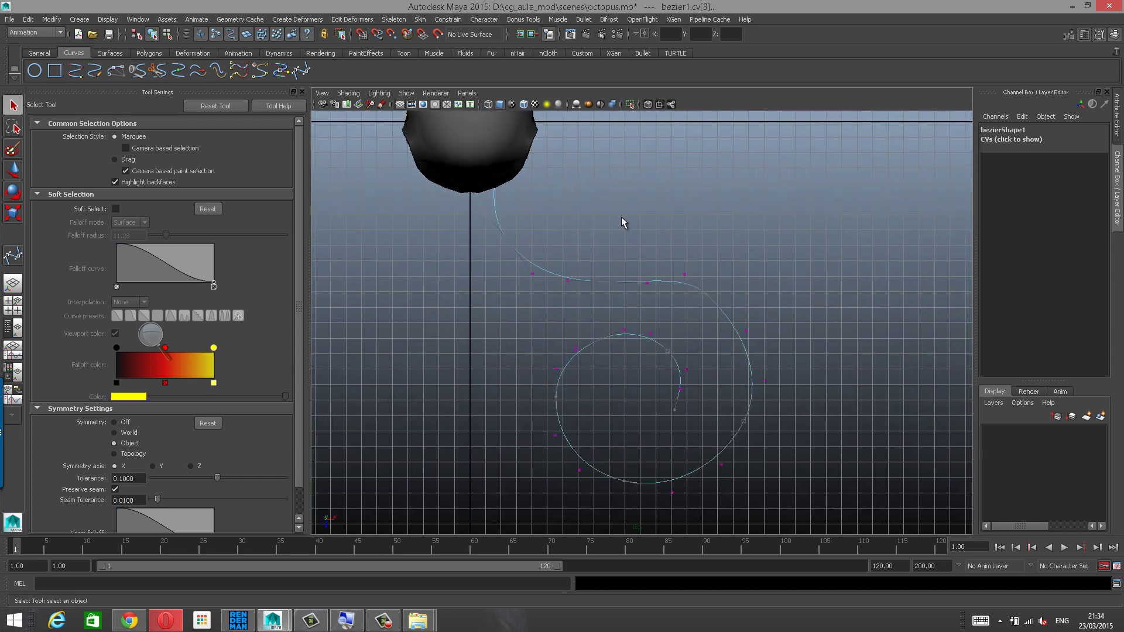
{"action": "right_click_drag", "start_coordinate": [503, 246], "coordinate": [500, 270]}
{"action": "right_click", "coordinate": [516, 249]}
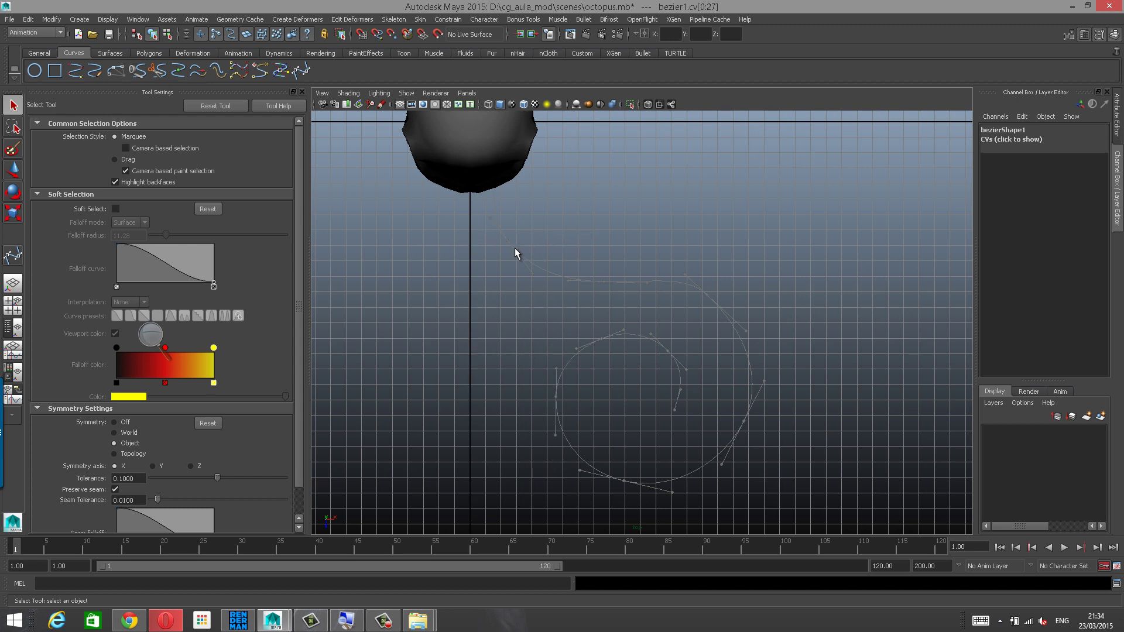
{"action": "key", "text": "F8"}
{"action": "left_click", "coordinate": [560, 240]}
Switch to wireframe display and begin a second Bezier curve from the body's right side, extending outward.
{"action": "middle_click_drag", "start_coordinate": [549, 258], "coordinate": [521, 317], "text": "alt"}
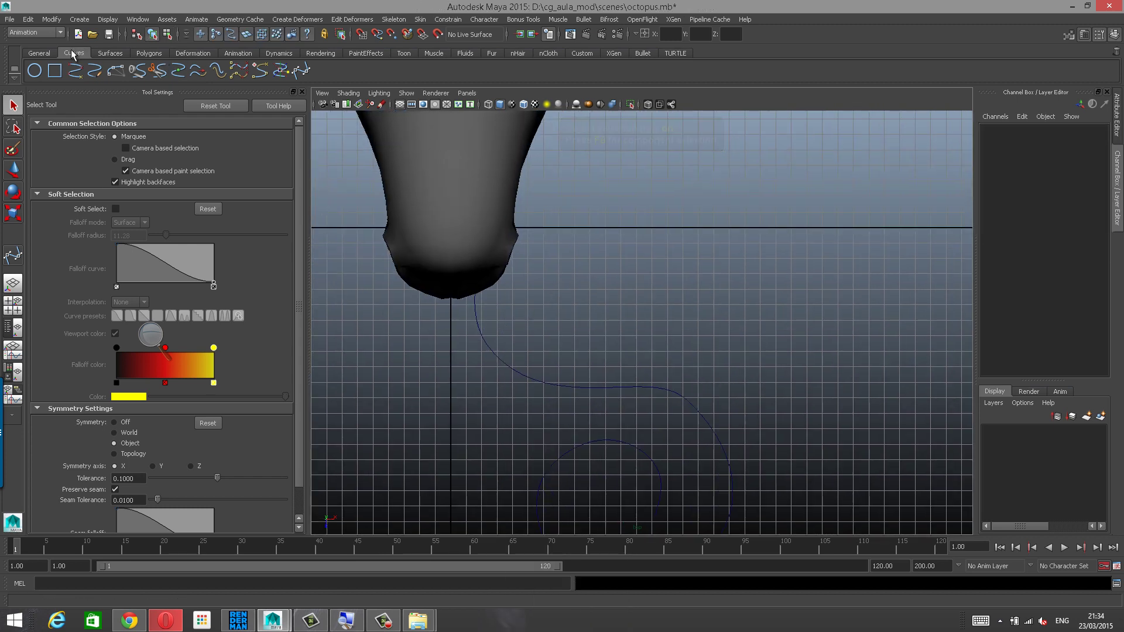
{"action": "left_click", "coordinate": [302, 72]}
{"action": "right_click_drag", "start_coordinate": [591, 185], "coordinate": [629, 186], "text": "alt"}
{"action": "middle_click_drag", "start_coordinate": [629, 186], "coordinate": [750, 240], "text": "alt"}
{"action": "right_click_drag", "start_coordinate": [643, 246], "coordinate": [683, 247], "text": "alt"}
{"action": "key", "text": "4"}
{"action": "middle_click_drag", "start_coordinate": [622, 286], "coordinate": [554, 244], "text": "alt"}
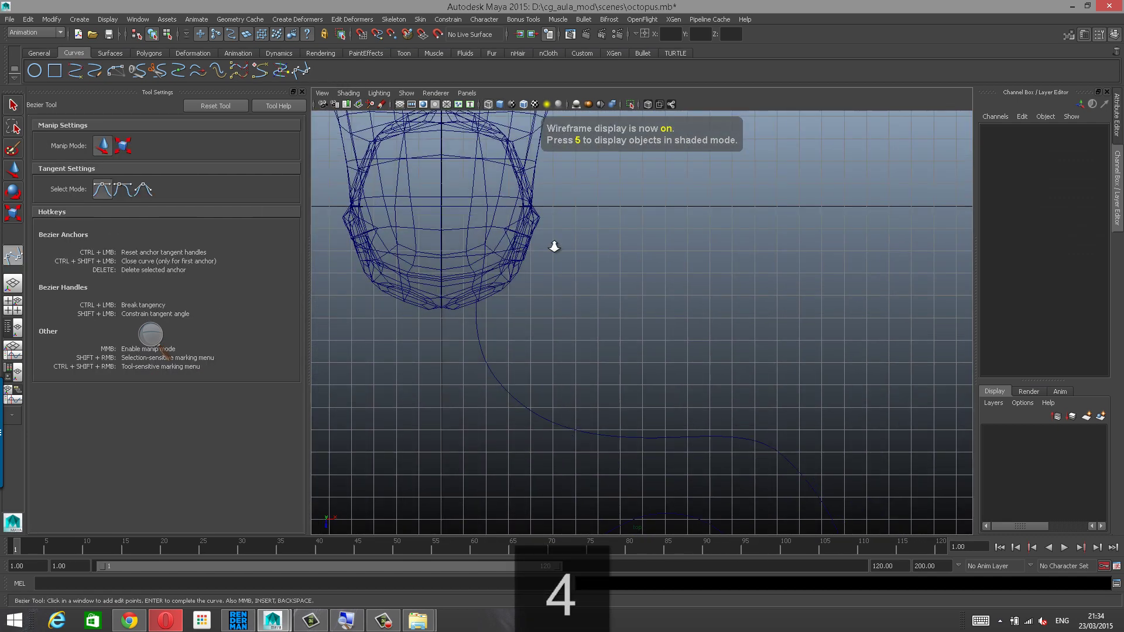
{"action": "right_click_drag", "start_coordinate": [554, 243], "coordinate": [605, 240], "text": "alt"}
{"action": "middle_click_drag", "start_coordinate": [605, 240], "coordinate": [609, 251], "text": "alt"}
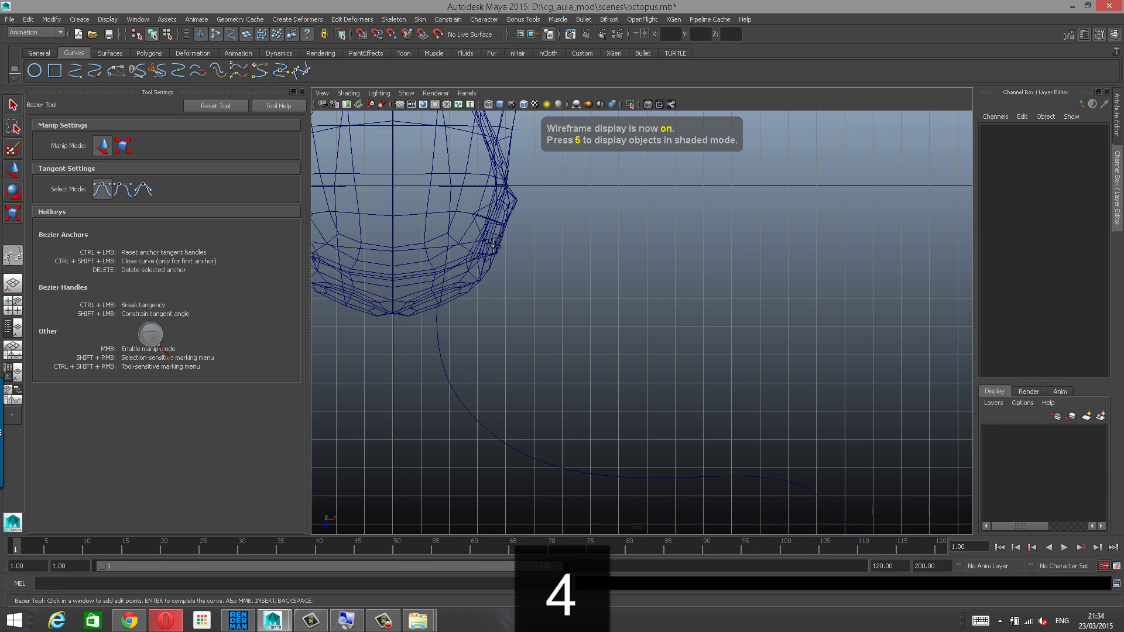
{"action": "left_click", "coordinate": [503, 244]}
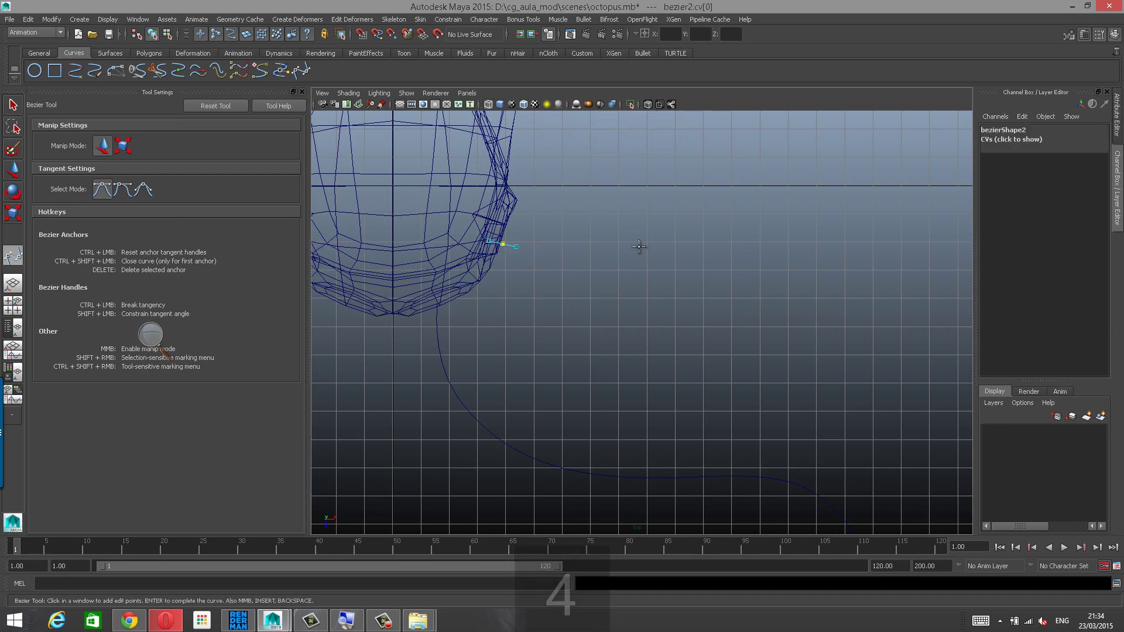
{"action": "left_click", "coordinate": [655, 229]}
Continue the second tentacle curve in a wide arc that winds inward into a spiral beside the body and finish it.
{"action": "right_click_drag", "start_coordinate": [791, 217], "coordinate": [498, 225], "text": "alt"}
{"action": "middle_click_drag", "start_coordinate": [788, 229], "coordinate": [655, 198], "text": "alt"}
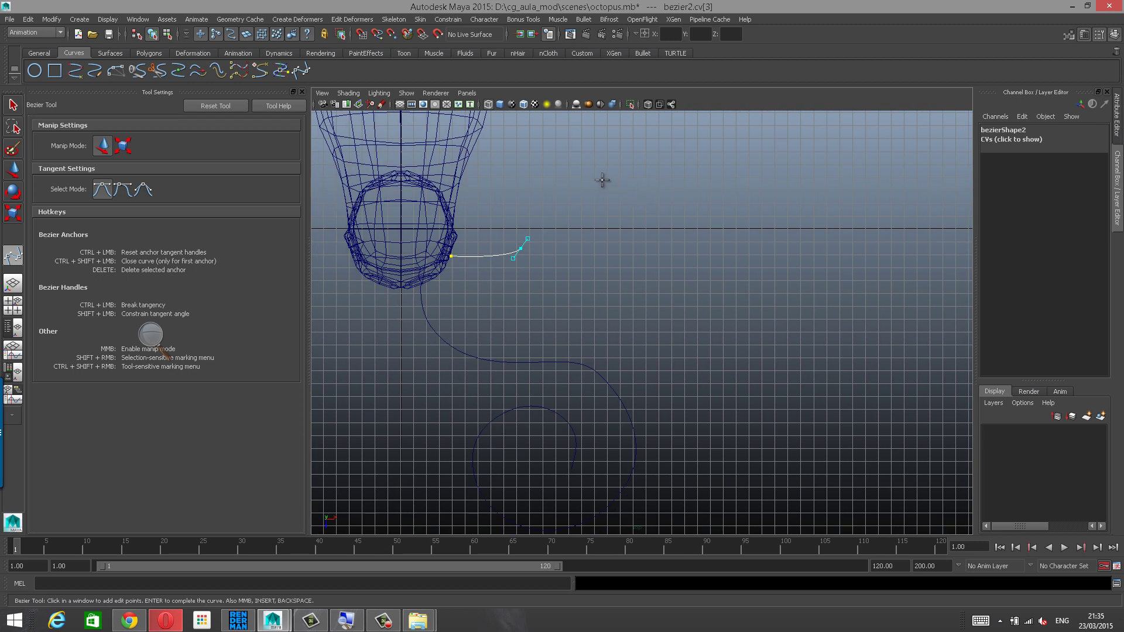
{"action": "left_click_drag", "start_coordinate": [603, 185], "coordinate": [613, 161]}
{"action": "left_click_drag", "start_coordinate": [730, 141], "coordinate": [753, 153]}
{"action": "left_click_drag", "start_coordinate": [785, 248], "coordinate": [676, 321]}
{"action": "left_click_drag", "start_coordinate": [626, 291], "coordinate": [617, 267]}
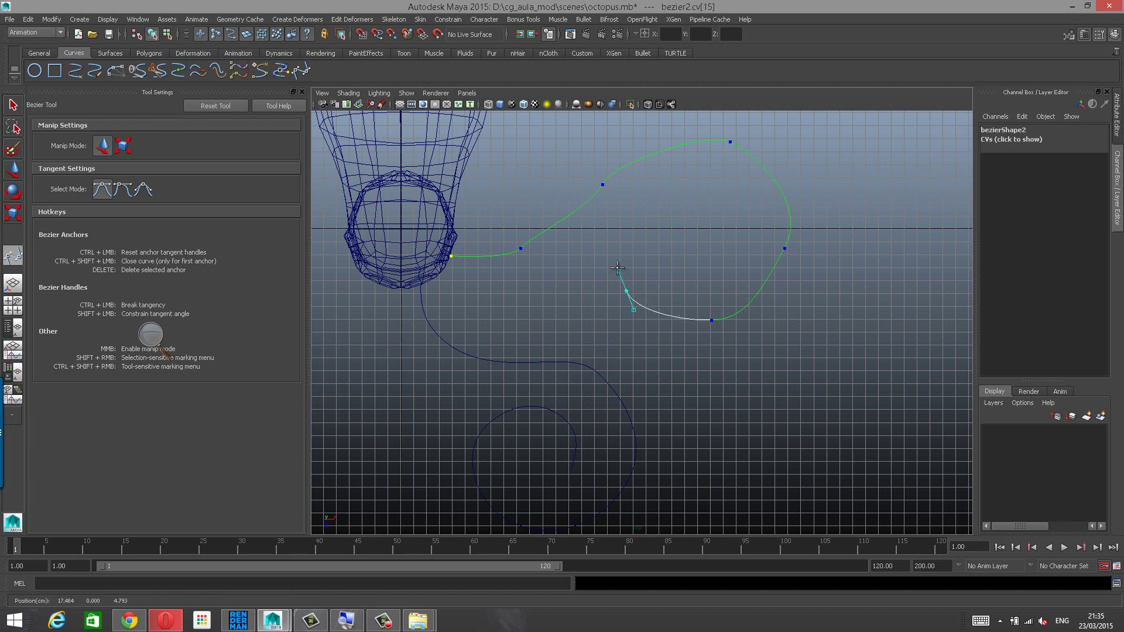
{"action": "left_click_drag", "start_coordinate": [638, 211], "coordinate": [719, 260]}
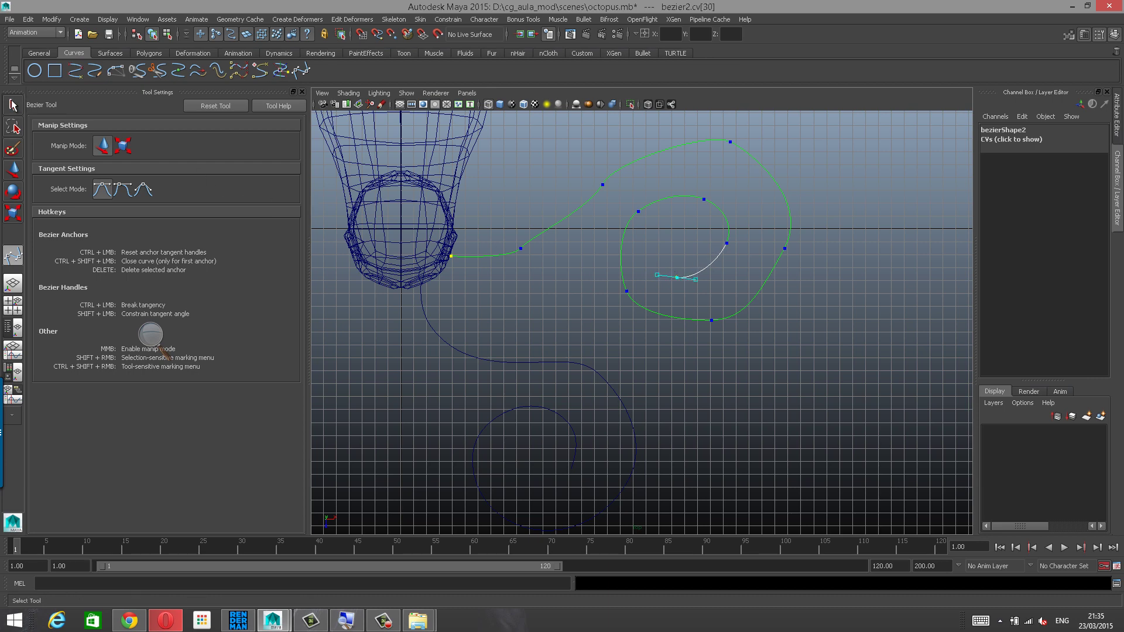
{"action": "middle_click_drag", "start_coordinate": [633, 263], "coordinate": [623, 310], "text": "alt"}
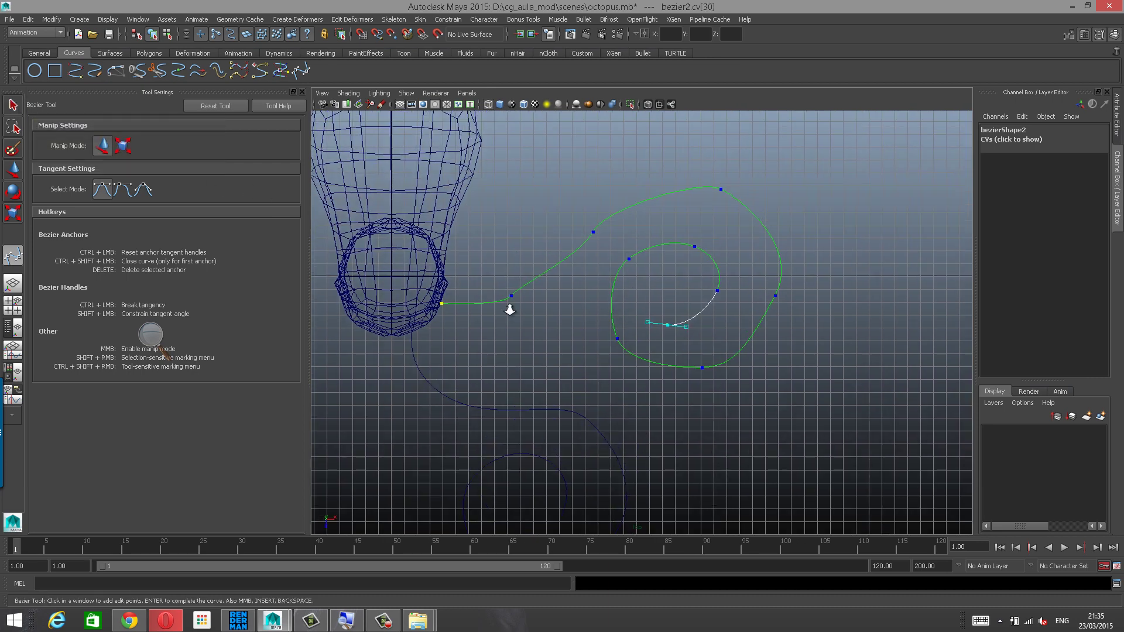
{"action": "right_click_drag", "start_coordinate": [507, 306], "coordinate": [755, 249], "text": "alt"}
{"action": "middle_click_drag", "start_coordinate": [758, 248], "coordinate": [765, 264], "text": "alt"}
{"action": "key", "text": "w"}
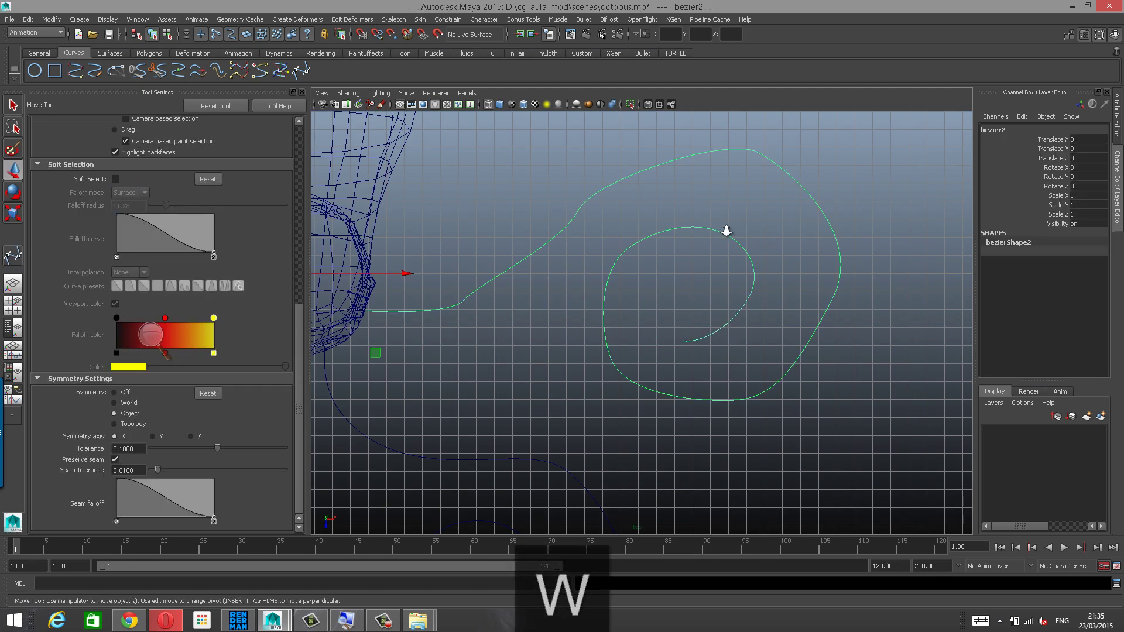
Select all control vertices of the second spiral curve, convert its anchors to Bezier type, and return to object mode.
{"action": "right_click_drag", "start_coordinate": [726, 231], "coordinate": [619, 190], "text": "alt"}
{"action": "right_click", "coordinate": [751, 193], "text": "shift"}
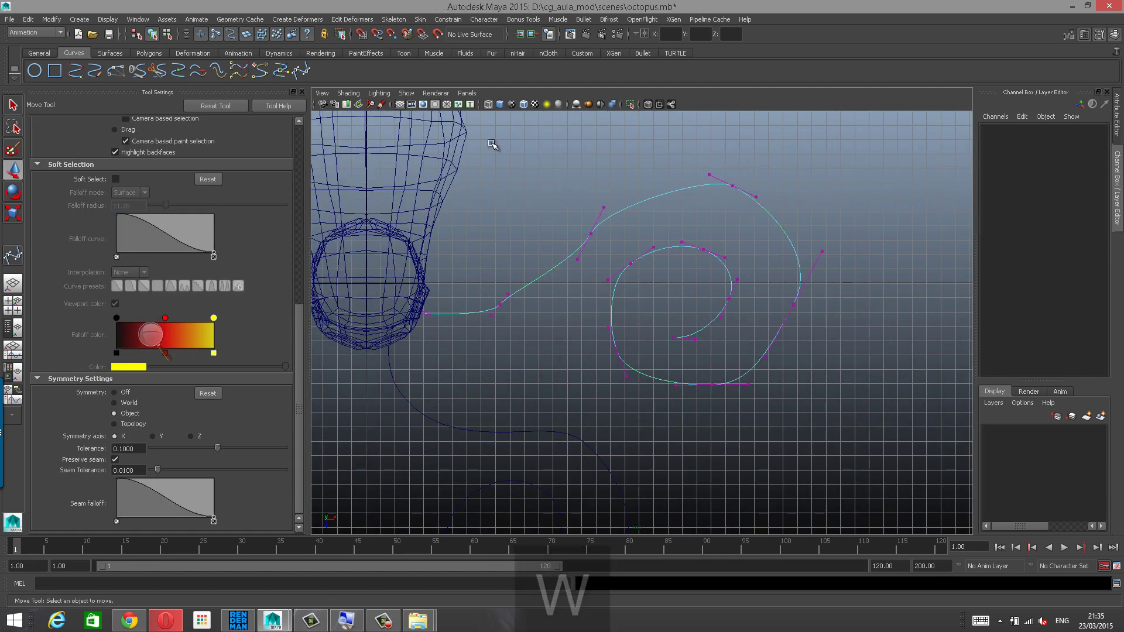
{"action": "left_click_drag", "start_coordinate": [484, 140], "coordinate": [916, 436]}
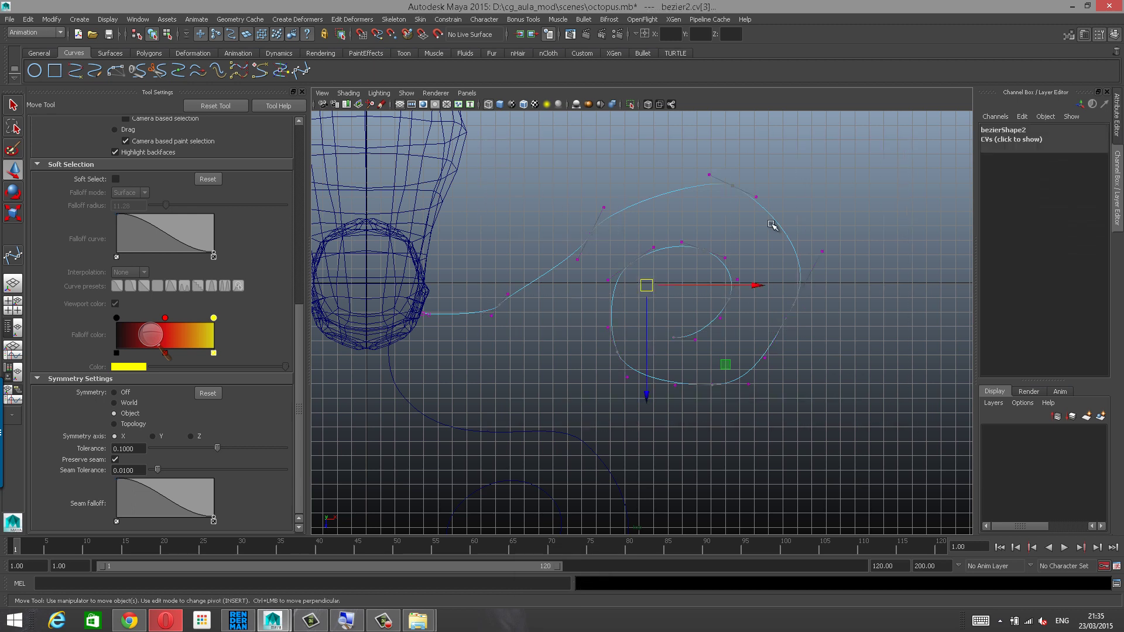
{"action": "right_click", "coordinate": [751, 194], "text": "shift"}
{"action": "mouse_move", "coordinate": [750, 192]}
{"action": "right_mouse_down", "text": "shift"}
{"action": "mouse_move", "coordinate": [699, 191]}
{"action": "mouse_move", "coordinate": [749, 164]}
{"action": "mouse_move", "coordinate": [748, 181]}
{"action": "right_mouse_up", "text": "shift"}
{"action": "left_click", "coordinate": [783, 162]}
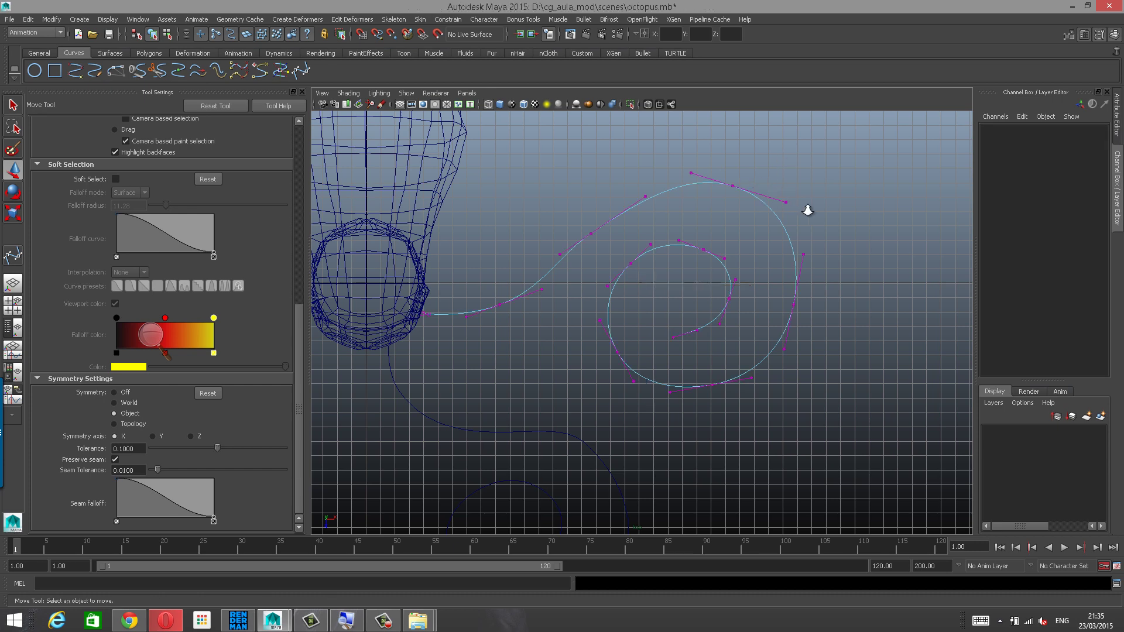
{"action": "right_click_drag", "start_coordinate": [805, 209], "coordinate": [702, 242], "text": "alt"}
{"action": "middle_click_drag", "start_coordinate": [702, 242], "coordinate": [747, 259], "text": "alt"}
{"action": "right_click_drag", "start_coordinate": [733, 215], "coordinate": [716, 278]}
Begin a third Bezier curve from the body's right side above the second one, extending diagonally outward past the head.
{"action": "middle_click_drag", "start_coordinate": [648, 369], "coordinate": [668, 271], "text": "alt"}
{"action": "mouse_move", "coordinate": [683, 313]}
{"action": "middle_mouse_down", "text": "alt"}
{"action": "mouse_move", "coordinate": [690, 252]}
{"action": "mouse_move", "coordinate": [696, 349]}
{"action": "middle_mouse_up", "text": "alt"}
{"action": "middle_click_drag", "start_coordinate": [655, 258], "coordinate": [660, 298], "text": "alt"}
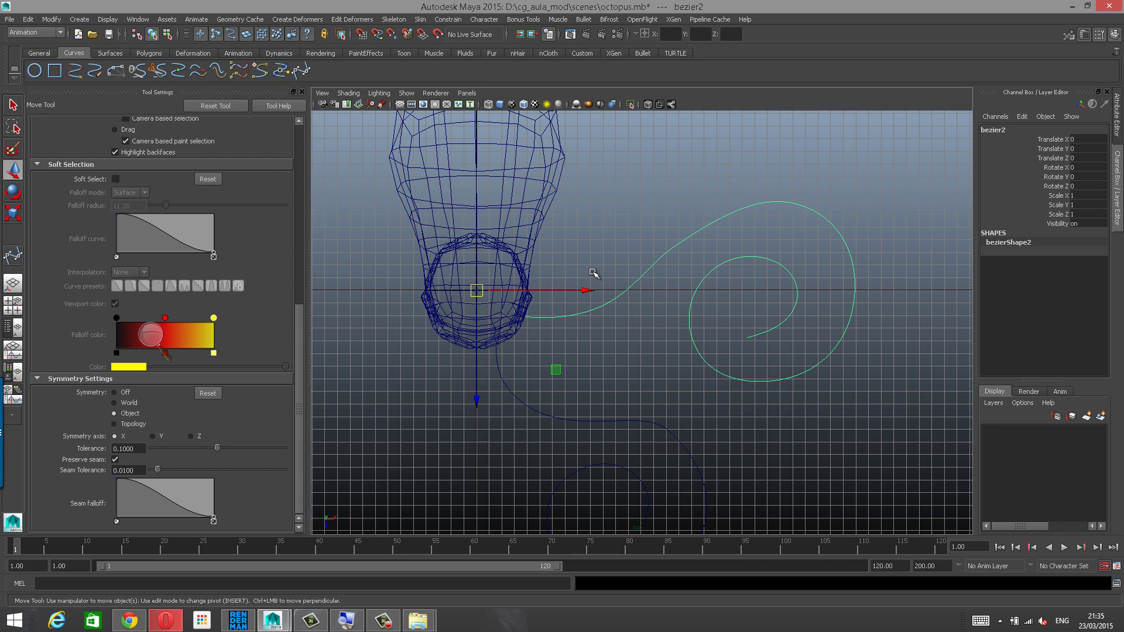
{"action": "middle_click_drag", "start_coordinate": [593, 274], "coordinate": [601, 318], "text": "alt"}
{"action": "right_click_drag", "start_coordinate": [627, 289], "coordinate": [652, 263], "text": "alt"}
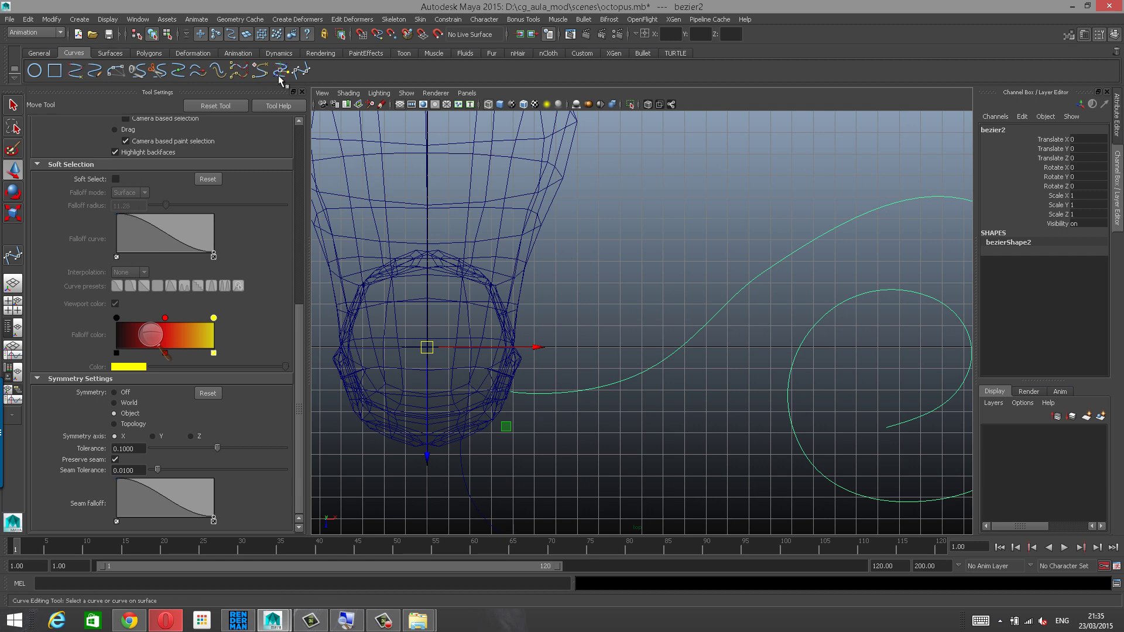
{"action": "left_click", "coordinate": [301, 71]}
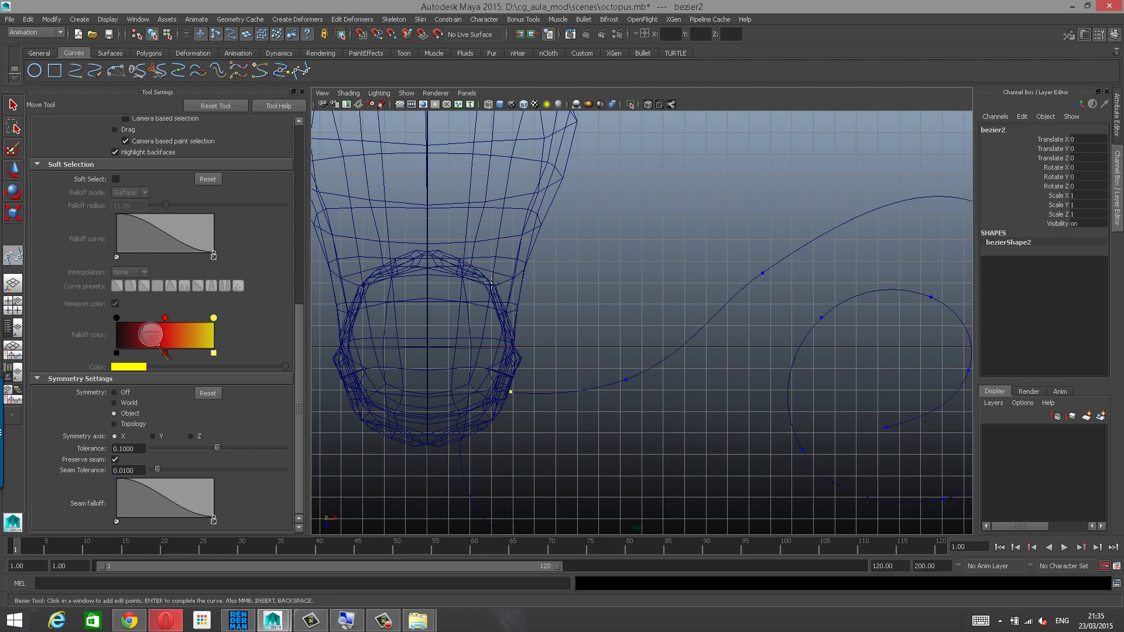
{"action": "left_click", "coordinate": [515, 311]}
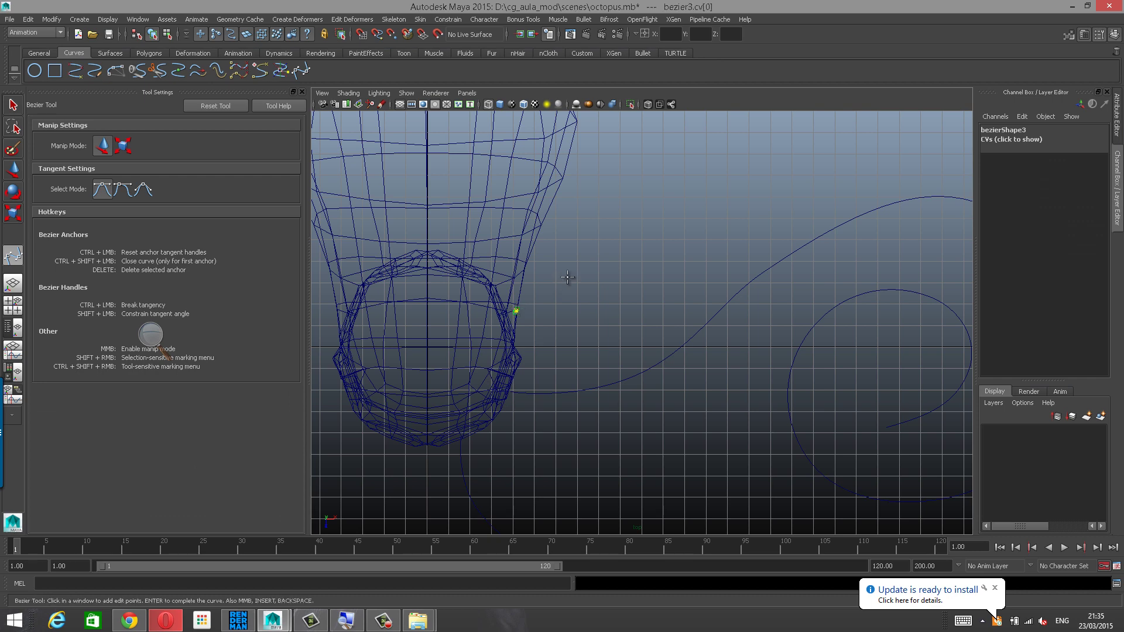
{"action": "left_click_drag", "start_coordinate": [583, 249], "coordinate": [591, 231]}
{"action": "middle_click_drag", "start_coordinate": [812, 120], "coordinate": [669, 254], "text": "alt"}
{"action": "scroll", "coordinate": [663, 258], "scroll_direction": "down", "scroll_amount": 2}
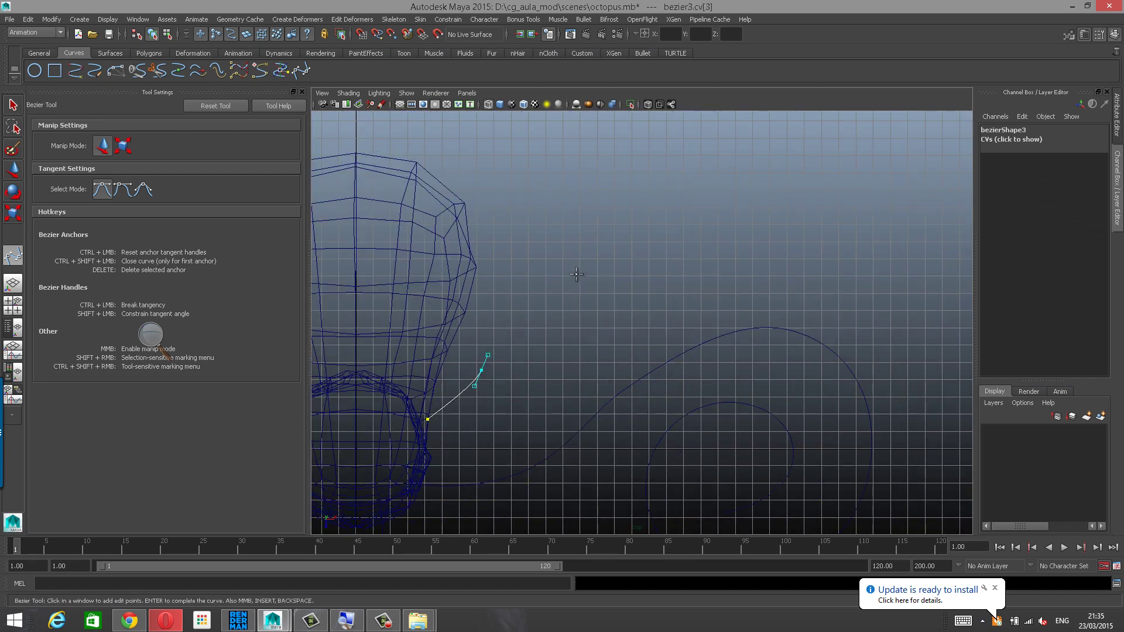
{"action": "middle_click_drag", "start_coordinate": [622, 209], "coordinate": [615, 258], "text": "alt"}
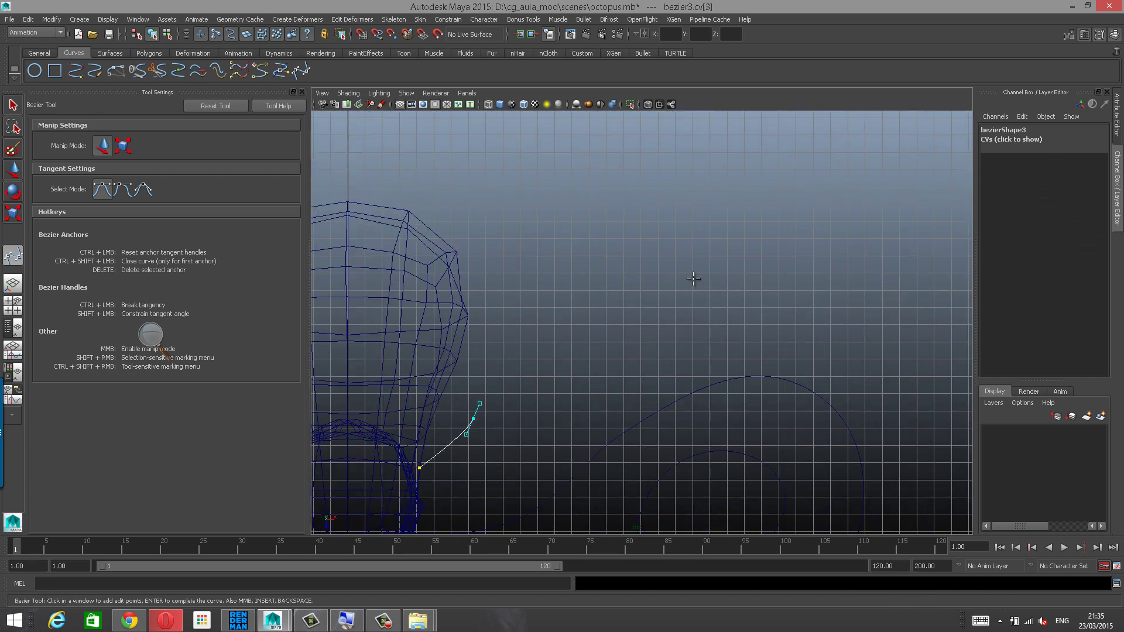
{"action": "left_click_drag", "start_coordinate": [693, 278], "coordinate": [769, 274]}
{"action": "middle_click_drag", "start_coordinate": [774, 173], "coordinate": [748, 253], "text": "alt"}
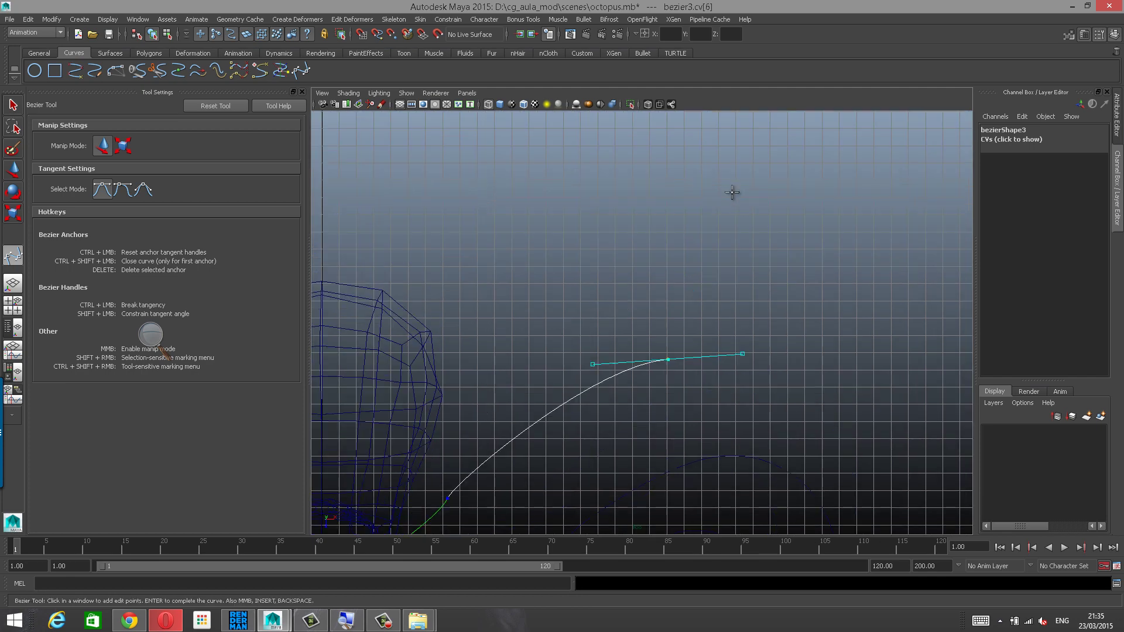
Wind the third tentacle curve counterclockwise into an inward spiral beside the head and finish it.
{"action": "left_click_drag", "start_coordinate": [732, 192], "coordinate": [723, 170]}
{"action": "left_click_drag", "start_coordinate": [622, 139], "coordinate": [537, 217]}
{"action": "left_click_drag", "start_coordinate": [550, 276], "coordinate": [578, 298]}
{"action": "left_click_drag", "start_coordinate": [653, 286], "coordinate": [672, 255]}
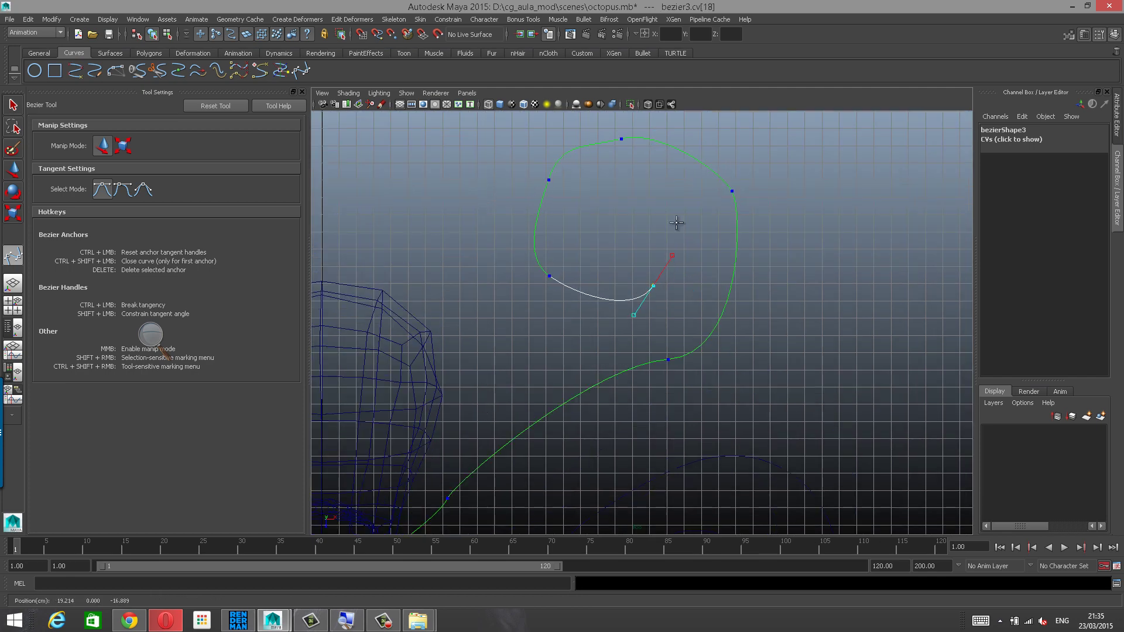
{"action": "left_click_drag", "start_coordinate": [661, 199], "coordinate": [588, 216]}
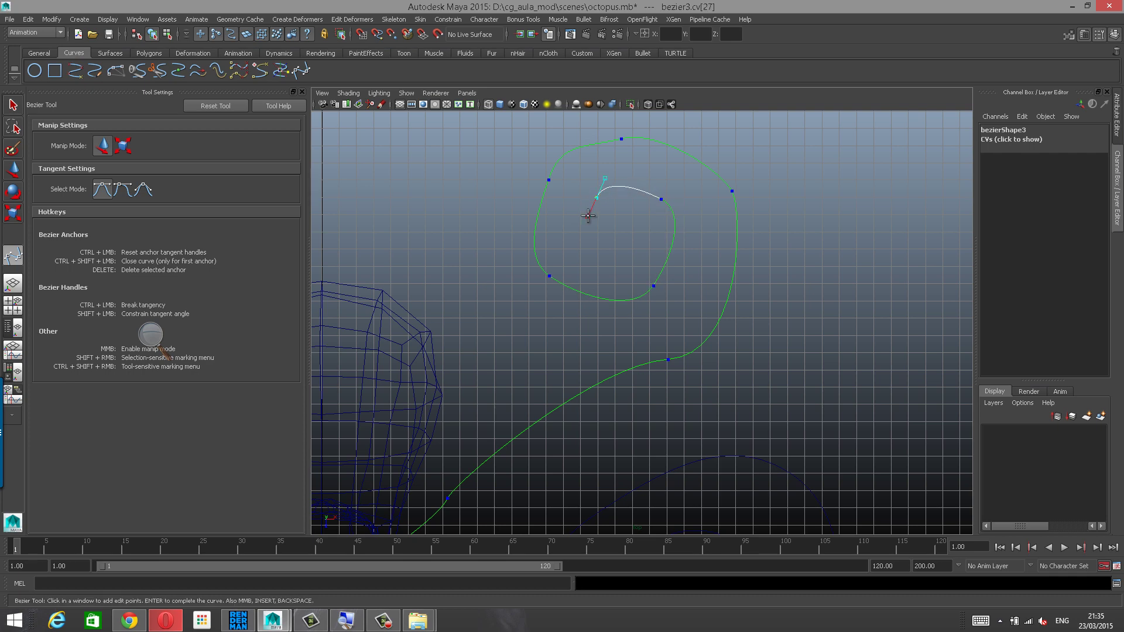
{"action": "key", "text": "w"}
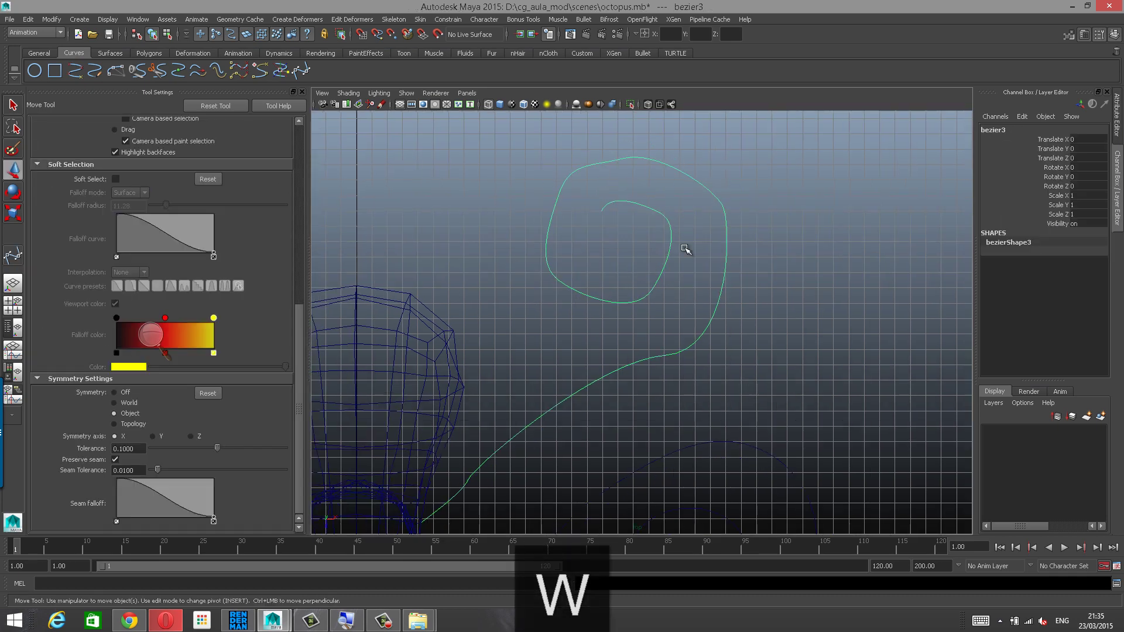
Select the control vertices of the third curve's spiral section and convert its anchors to Bezier type.
{"action": "right_click_drag", "start_coordinate": [684, 248], "coordinate": [633, 249]}
{"action": "middle_click_drag", "start_coordinate": [690, 205], "coordinate": [706, 143], "text": "alt"}
{"action": "right_click_drag", "start_coordinate": [706, 142], "coordinate": [561, 160], "text": "alt"}
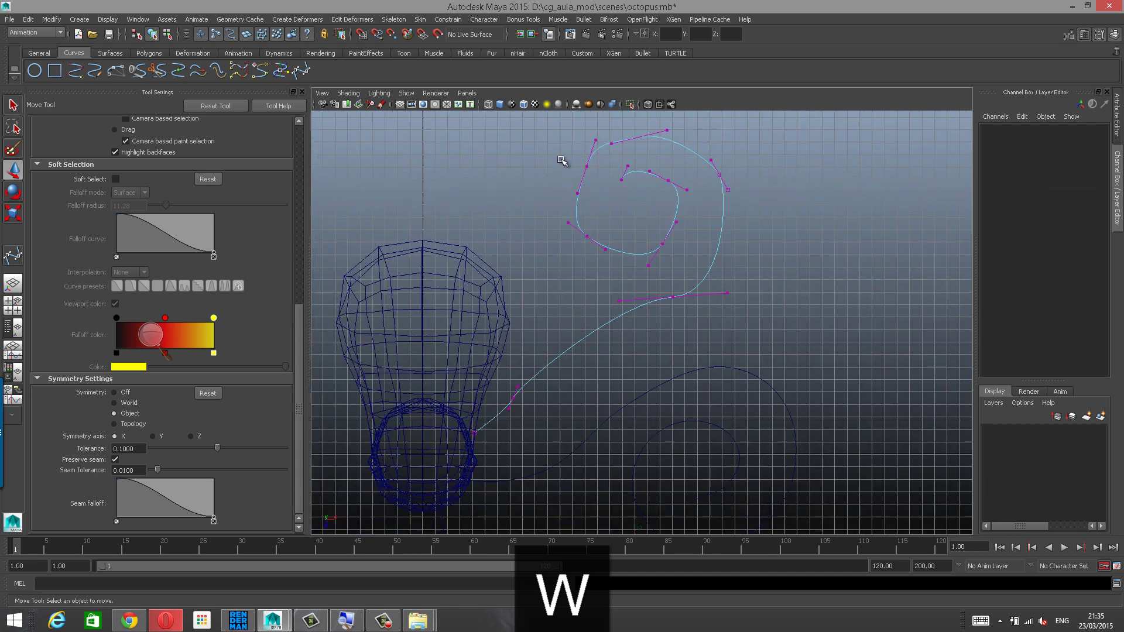
{"action": "left_click_drag", "start_coordinate": [553, 122], "coordinate": [766, 351]}
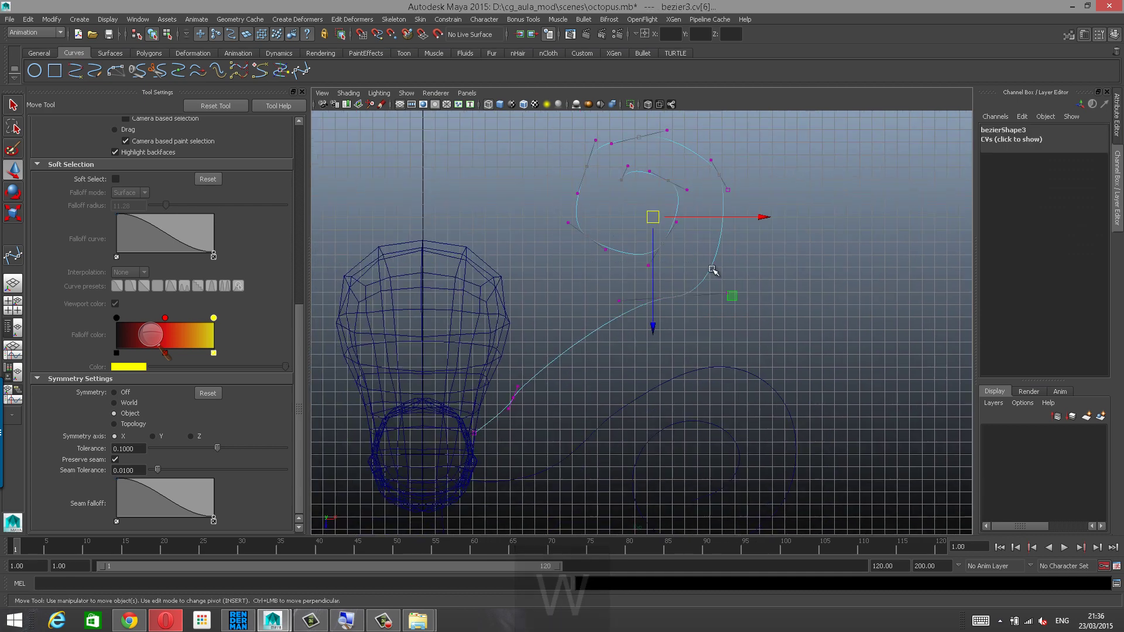
{"action": "right_click_drag", "start_coordinate": [712, 270], "coordinate": [719, 236], "text": "shift"}
{"action": "middle_click_drag", "start_coordinate": [703, 215], "coordinate": [720, 233], "text": "alt"}
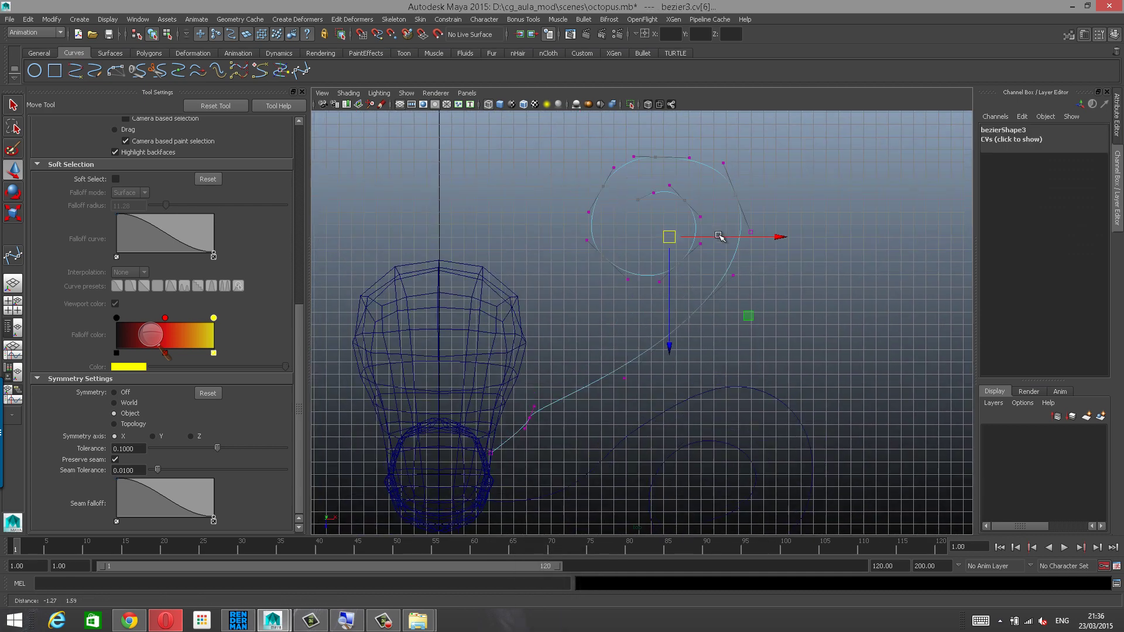
Convert the third curve's anchor nearest the body to Bezier type and return to object mode.
{"action": "middle_click_drag", "start_coordinate": [661, 288], "coordinate": [675, 248], "text": "alt"}
{"action": "right_click_drag", "start_coordinate": [699, 348], "coordinate": [741, 354], "text": "alt"}
{"action": "left_click_drag", "start_coordinate": [503, 351], "coordinate": [543, 392]}
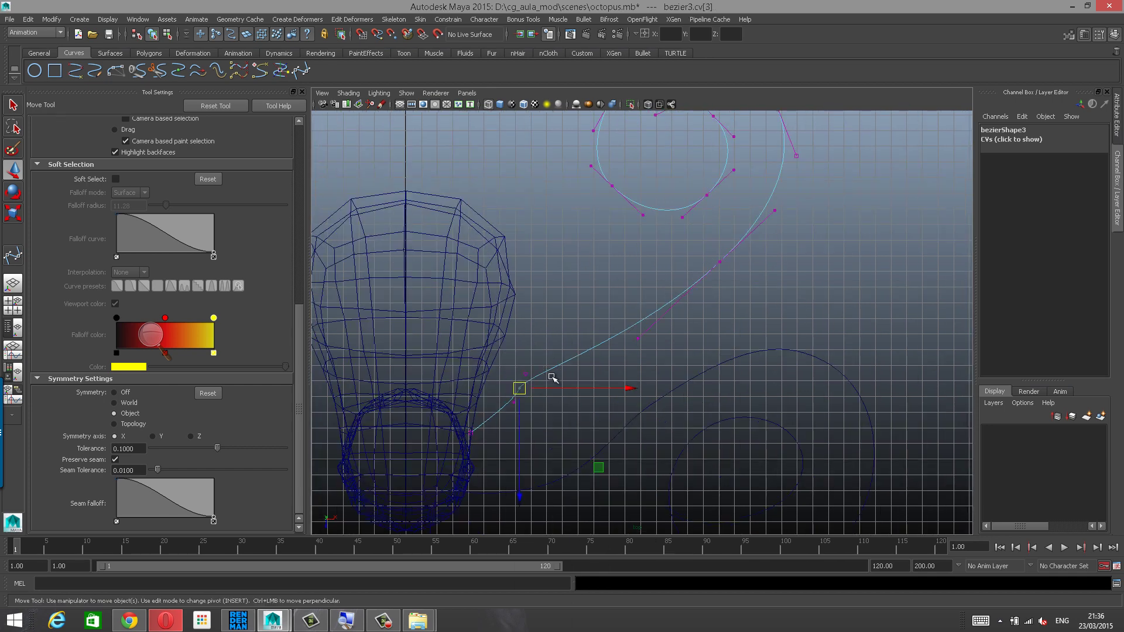
{"action": "right_click_drag", "start_coordinate": [552, 377], "coordinate": [554, 345], "text": "shift"}
{"action": "middle_click_drag", "start_coordinate": [582, 266], "coordinate": [590, 294], "text": "alt"}
{"action": "left_click", "coordinate": [591, 289]}
{"action": "middle_click_drag", "start_coordinate": [608, 248], "coordinate": [685, 303], "text": "alt"}
{"action": "right_click_drag", "start_coordinate": [552, 332], "coordinate": [521, 335], "text": "alt"}
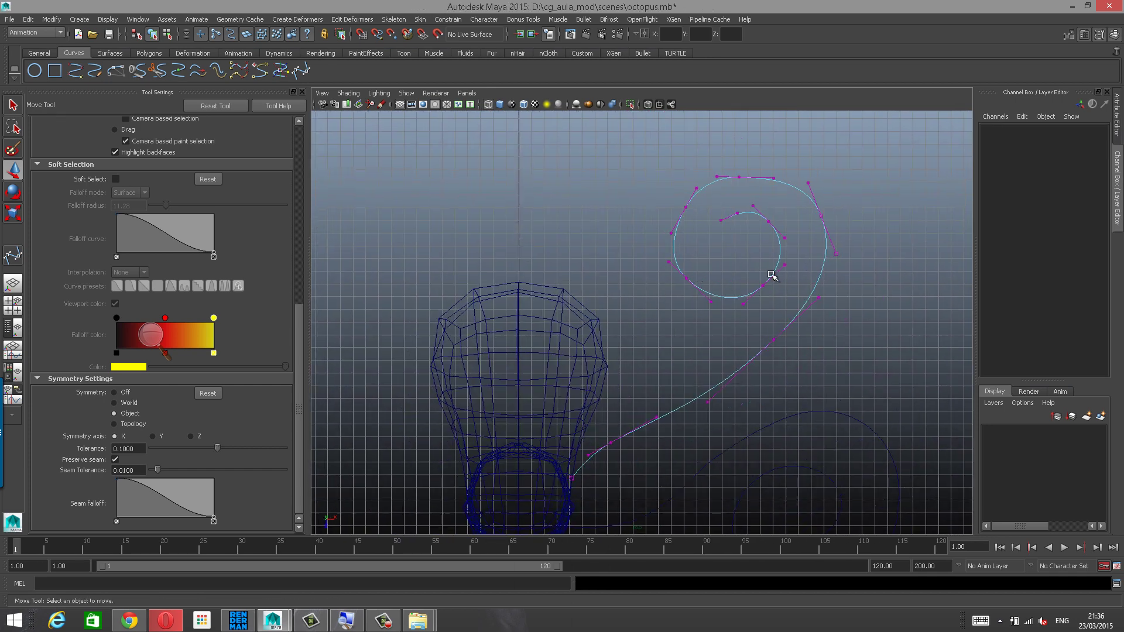
{"action": "right_click_drag", "start_coordinate": [771, 274], "coordinate": [748, 336]}
{"action": "middle_click_drag", "start_coordinate": [707, 343], "coordinate": [660, 269], "text": "alt"}
{"action": "right_click_drag", "start_coordinate": [529, 307], "coordinate": [544, 308], "text": "alt"}
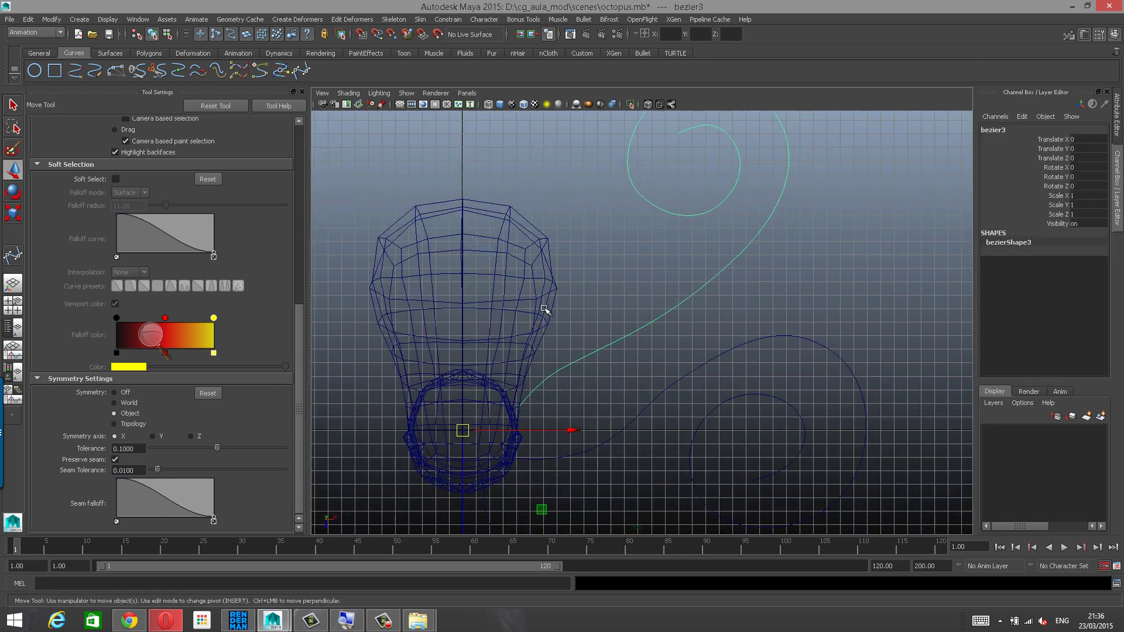
Start a fourth Bezier curve on the upper edge of the body's front ring, just right of the centre line.
{"action": "left_click", "coordinate": [302, 71]}
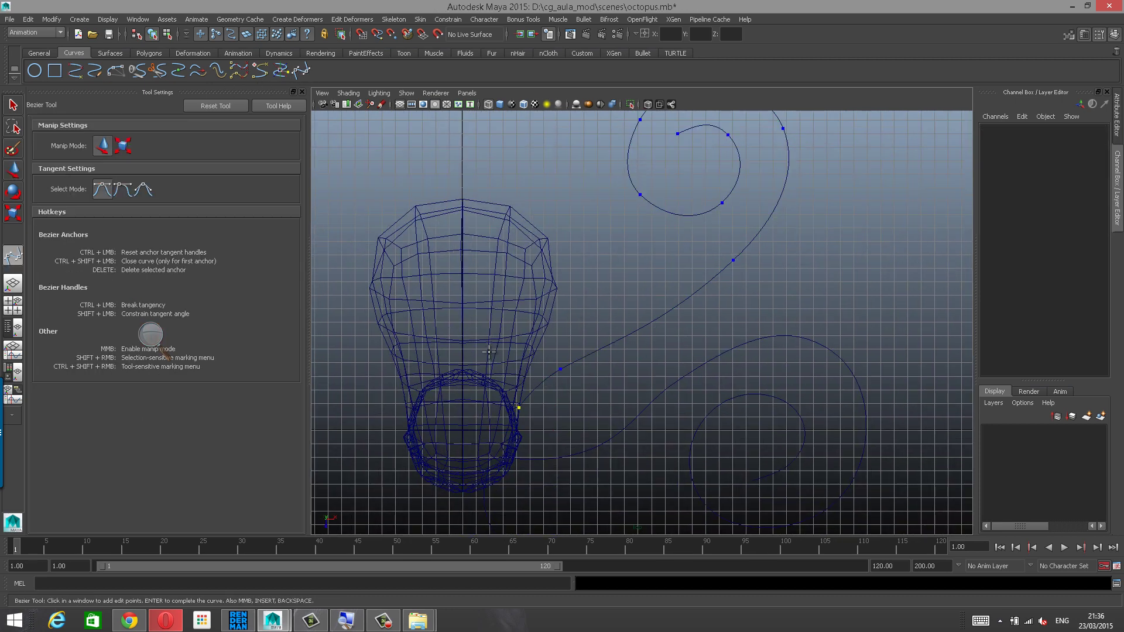
{"action": "left_click", "coordinate": [488, 377]}
{"action": "middle_click_drag", "start_coordinate": [488, 377], "coordinate": [483, 443], "text": "alt"}
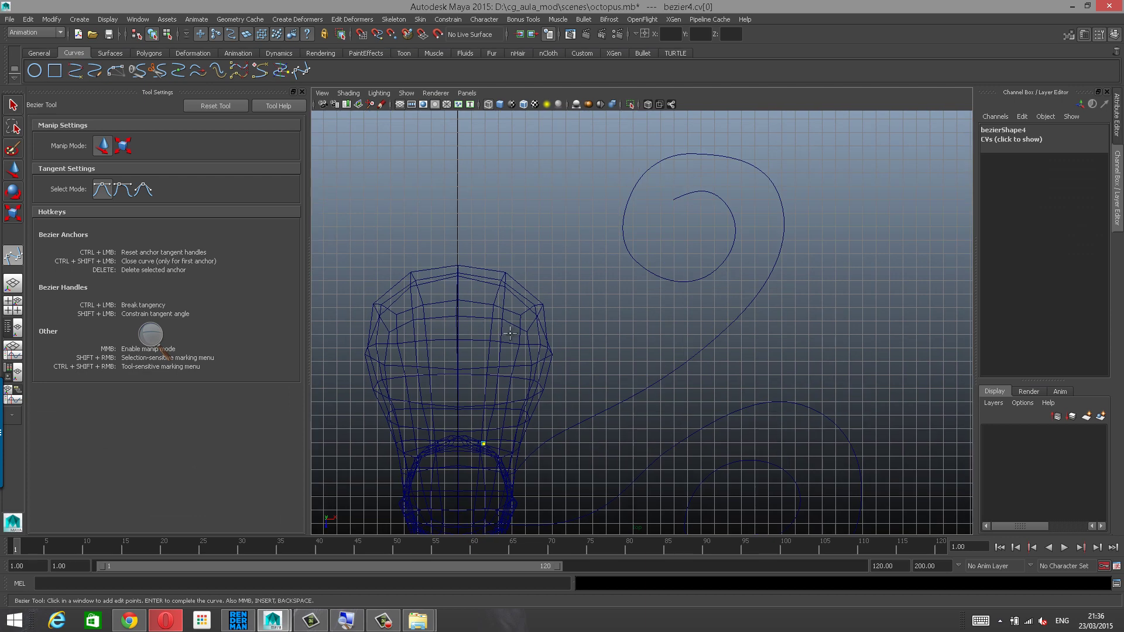
{"action": "left_click_drag", "start_coordinate": [555, 301], "coordinate": [588, 285]}
{"action": "left_click_drag", "start_coordinate": [580, 208], "coordinate": [566, 187]}
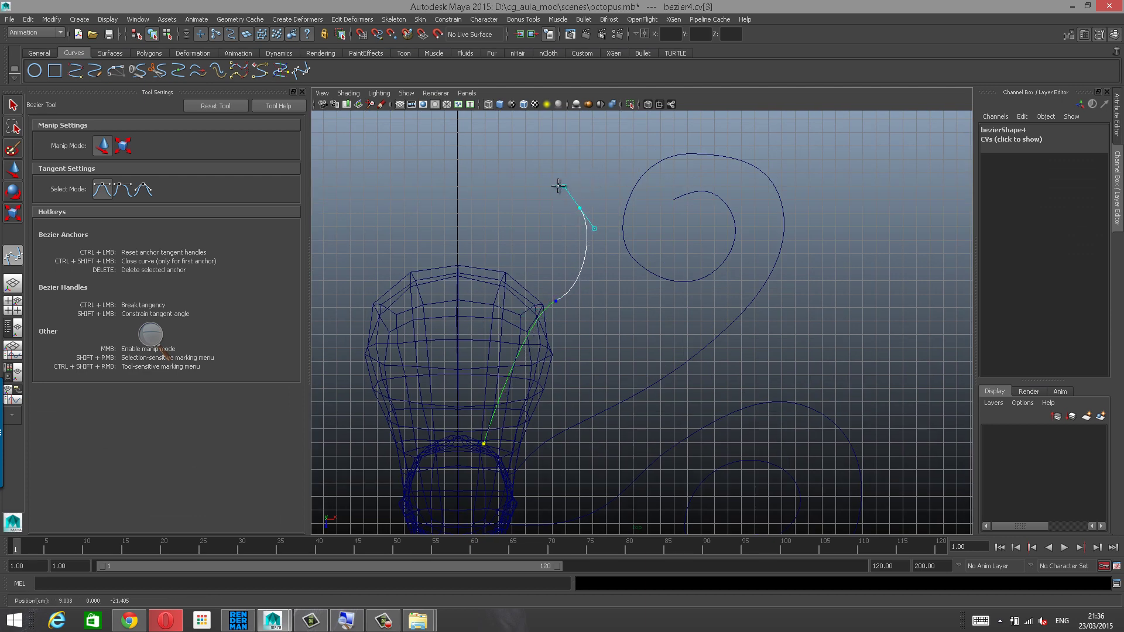
{"action": "middle_click_drag", "start_coordinate": [530, 213], "coordinate": [519, 292], "text": "alt"}
{"action": "left_click", "coordinate": [493, 226]}
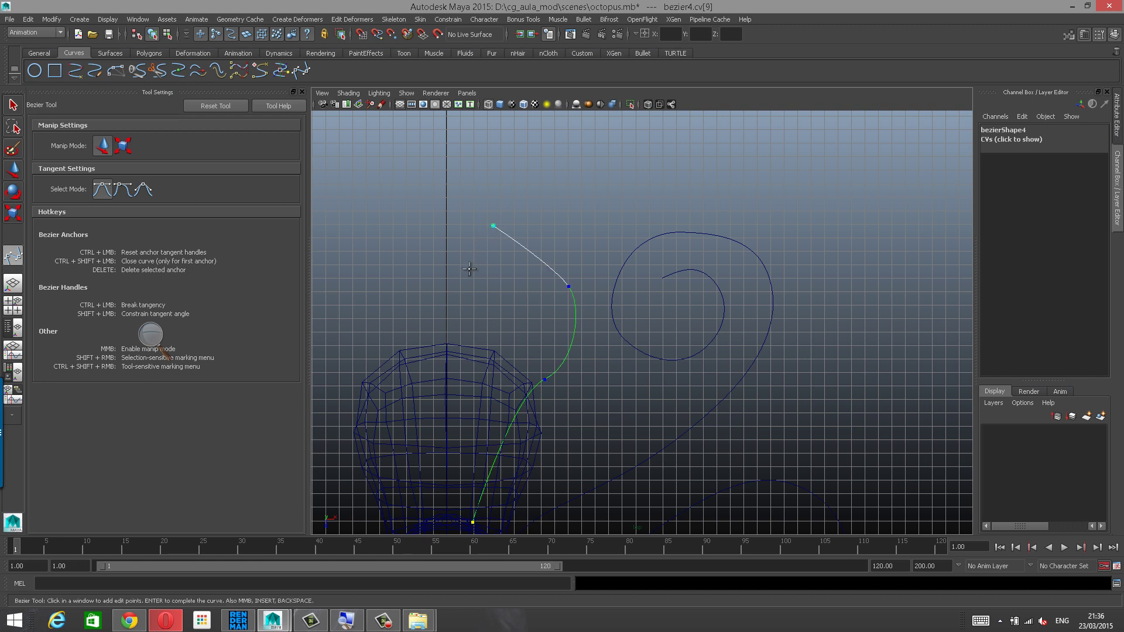
{"action": "left_click_drag", "start_coordinate": [471, 264], "coordinate": [467, 288]}
{"action": "left_click_drag", "start_coordinate": [481, 337], "coordinate": [513, 337]}
{"action": "left_click_drag", "start_coordinate": [538, 318], "coordinate": [542, 298]}
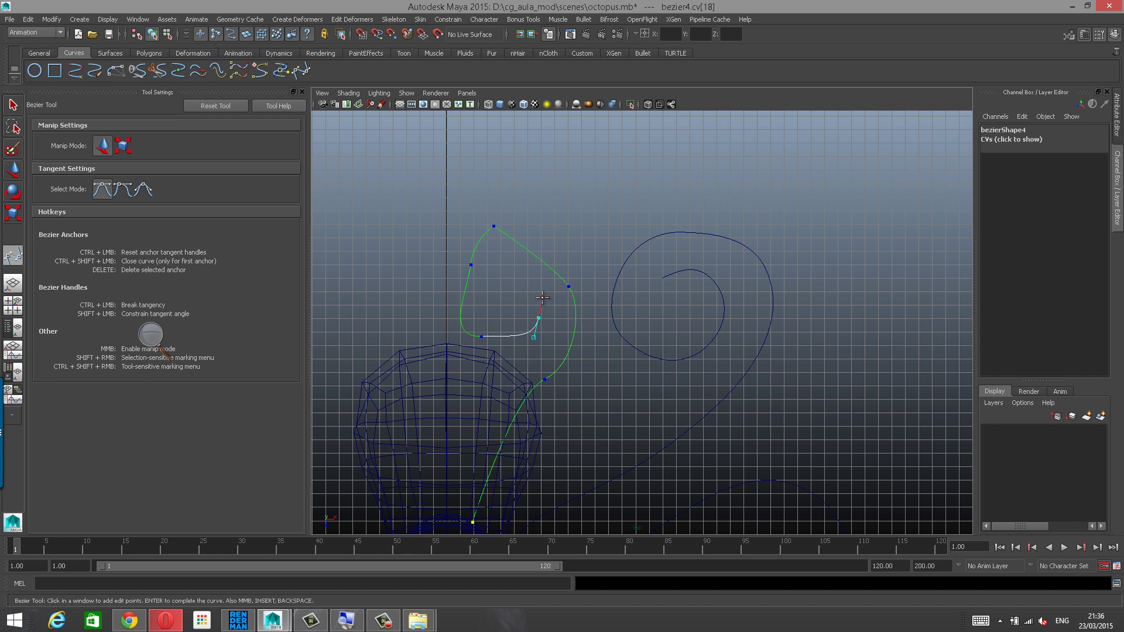
{"action": "key", "text": "BackSpace"}
{"action": "key", "text": "BackSpace"}
{"action": "key", "text": "BackSpace"}
{"action": "key", "text": "BackSpace"}
{"action": "key", "text": "BackSpace"}
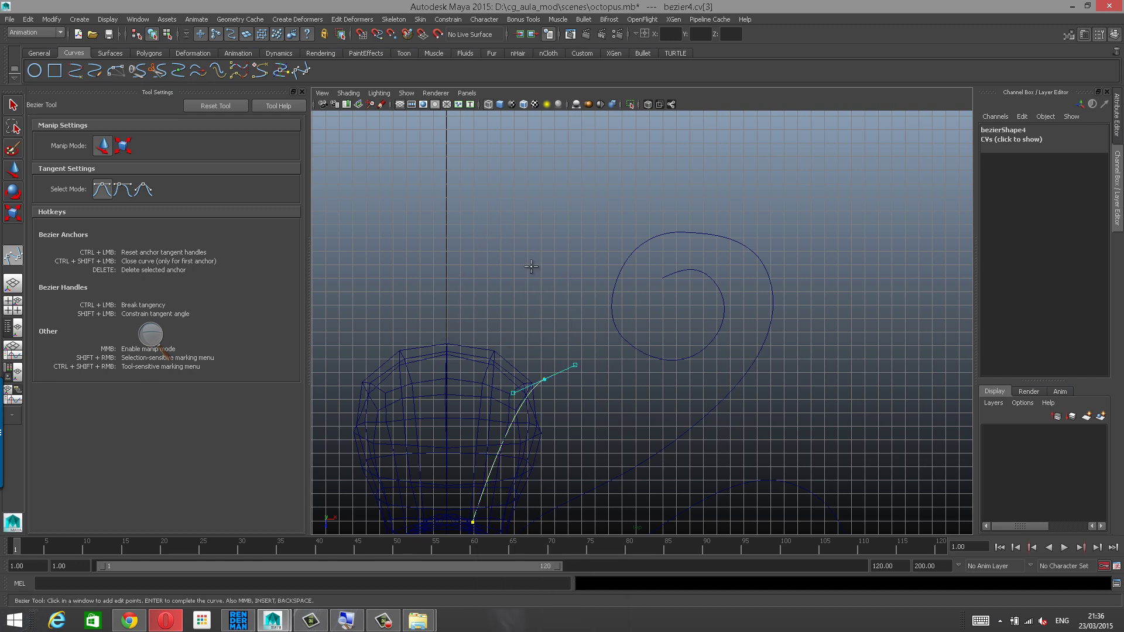
{"action": "key", "text": "BackSpace"}
Draw the fourth tentacle curve straight past the head, wind it clockwise into an inward spiral beyond it, and finish it.
{"action": "left_click_drag", "start_coordinate": [481, 302], "coordinate": [472, 286]}
{"action": "left_click_drag", "start_coordinate": [499, 190], "coordinate": [627, 193]}
{"action": "left_click_drag", "start_coordinate": [597, 253], "coordinate": [512, 244]}
{"action": "left_click_drag", "start_coordinate": [532, 199], "coordinate": [557, 246]}
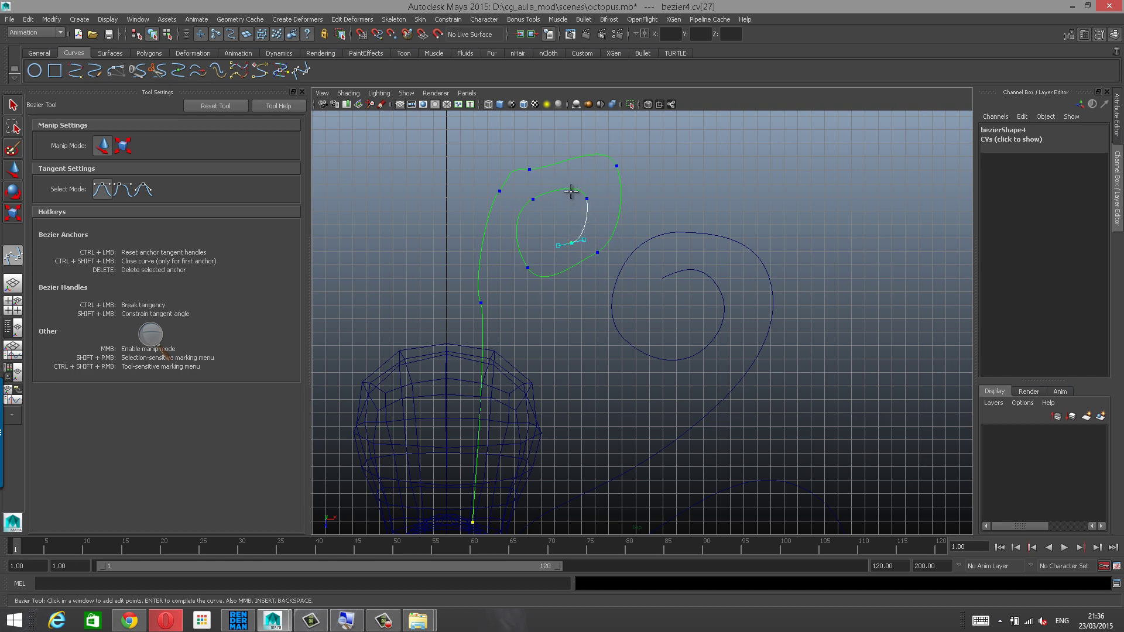
{"action": "key", "text": "w"}
Select the control vertices of the fourth curve's spiral section, convert its anchors to Bezier type, and clear the selection.
{"action": "right_click_drag", "start_coordinate": [573, 186], "coordinate": [508, 181]}
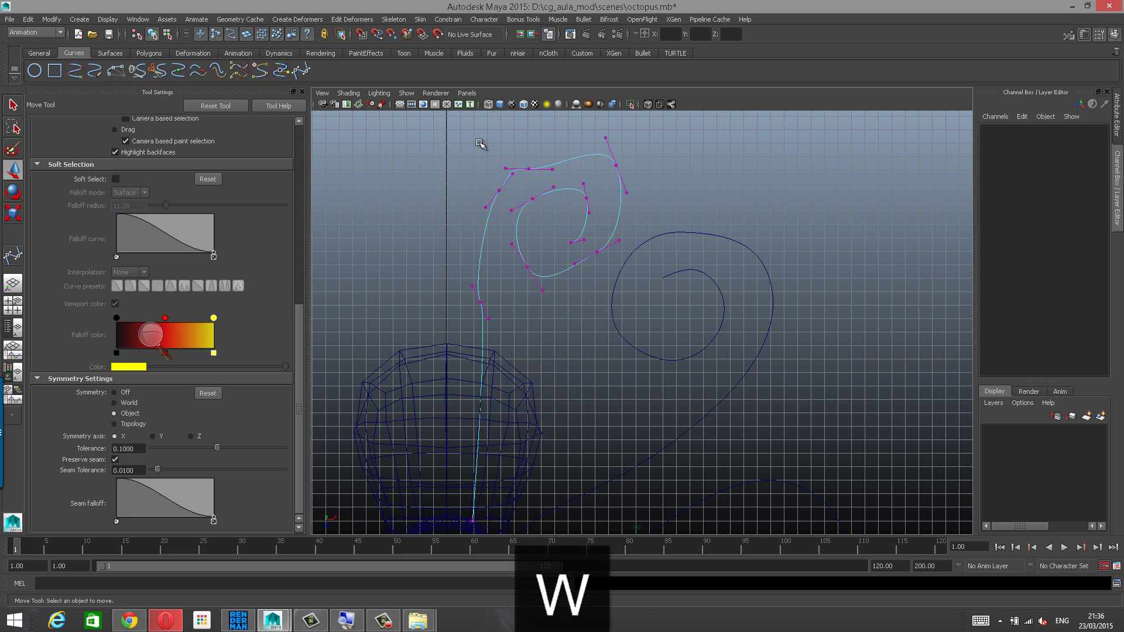
{"action": "left_click_drag", "start_coordinate": [481, 143], "coordinate": [678, 301]}
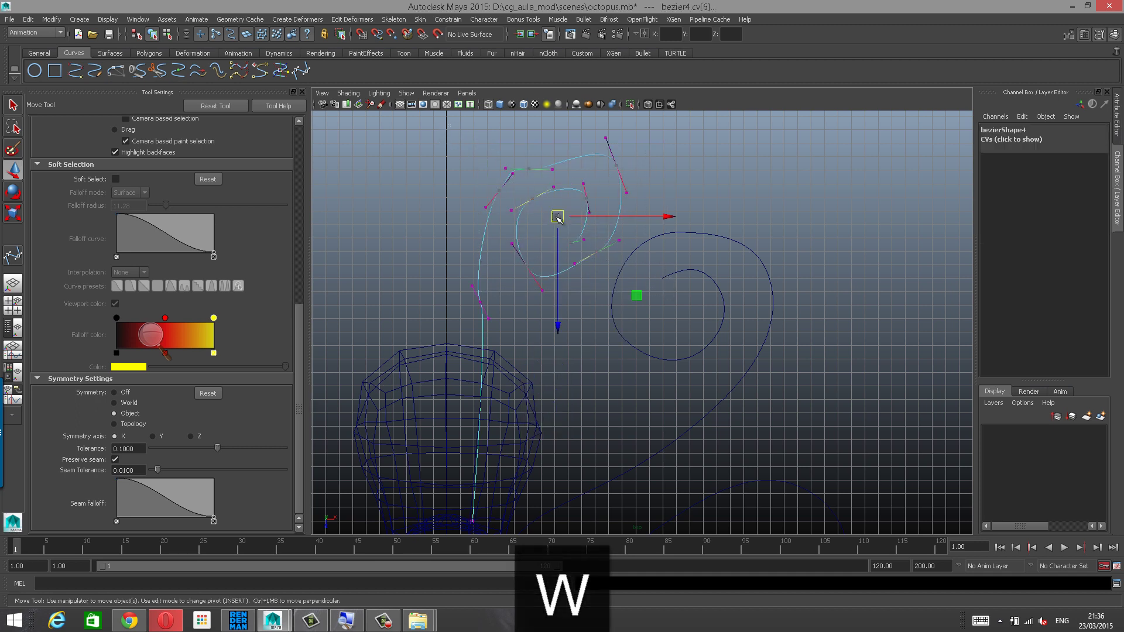
{"action": "left_click_drag", "start_coordinate": [557, 217], "coordinate": [689, 315]}
{"action": "right_click_drag", "start_coordinate": [594, 231], "coordinate": [591, 190], "text": "shift"}
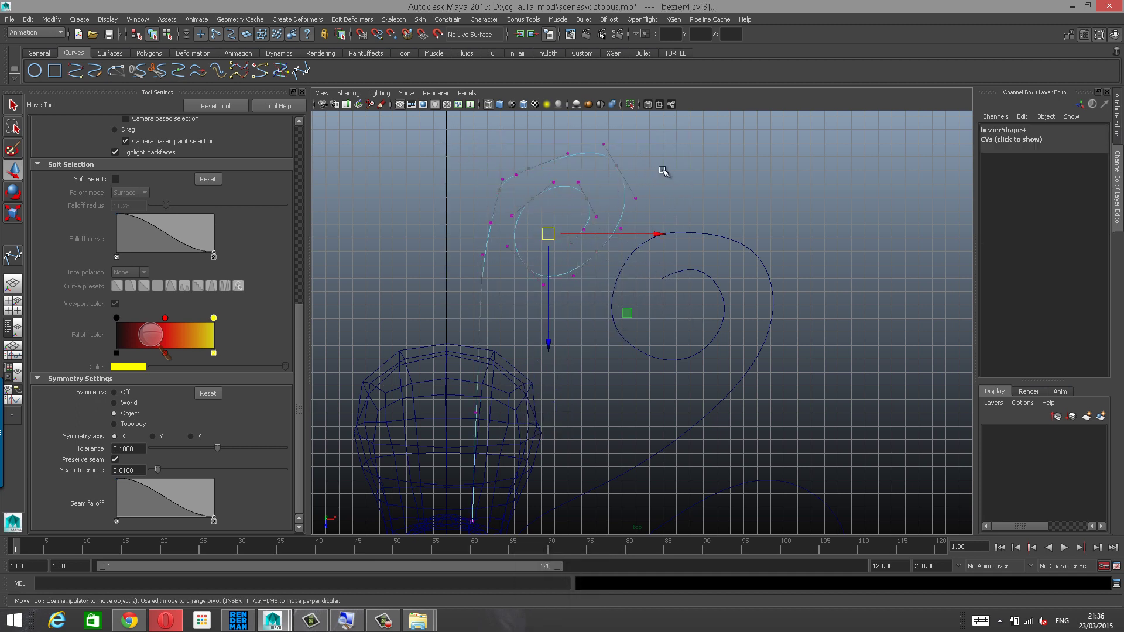
{"action": "left_click", "coordinate": [673, 165]}
Reposition the anchors and tangent handles along the fourth curve's outer bend to round out the entry into the spiral.
{"action": "left_click_drag", "start_coordinate": [488, 181], "coordinate": [522, 179]}
{"action": "left_click_drag", "start_coordinate": [516, 175], "coordinate": [563, 140]}
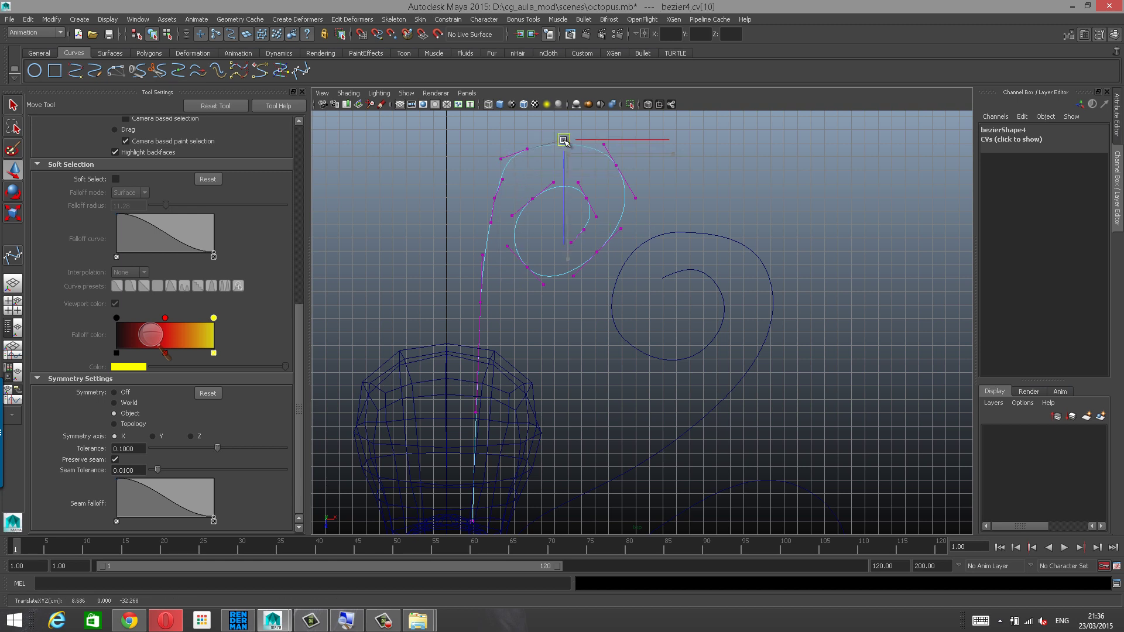
{"action": "middle_click_drag", "start_coordinate": [490, 200], "coordinate": [493, 179], "text": "alt"}
{"action": "left_click_drag", "start_coordinate": [507, 182], "coordinate": [508, 183]}
{"action": "left_click_drag", "start_coordinate": [498, 178], "coordinate": [486, 206]}
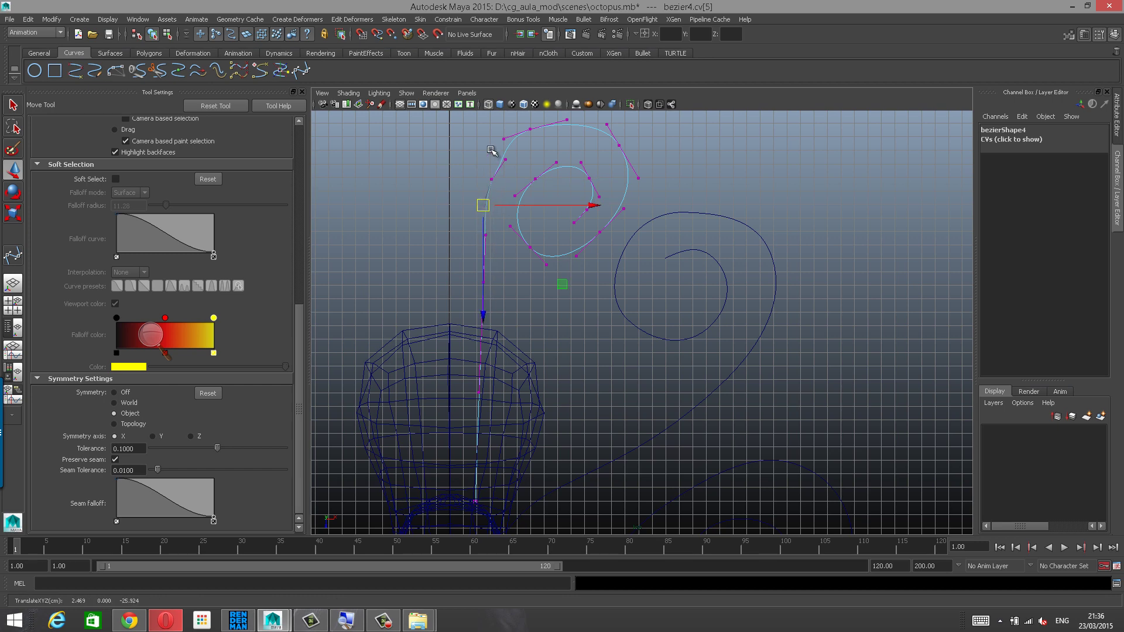
{"action": "mouse_move", "coordinate": [493, 151]}
{"action": "left_mouse_down"}
{"action": "mouse_move", "coordinate": [515, 165]}
{"action": "mouse_move", "coordinate": [500, 157]}
{"action": "left_mouse_up"}
{"action": "scroll", "coordinate": [522, 197], "scroll_direction": "down", "scroll_amount": 1}
{"action": "middle_click_drag", "start_coordinate": [523, 196], "coordinate": [515, 216], "text": "alt"}
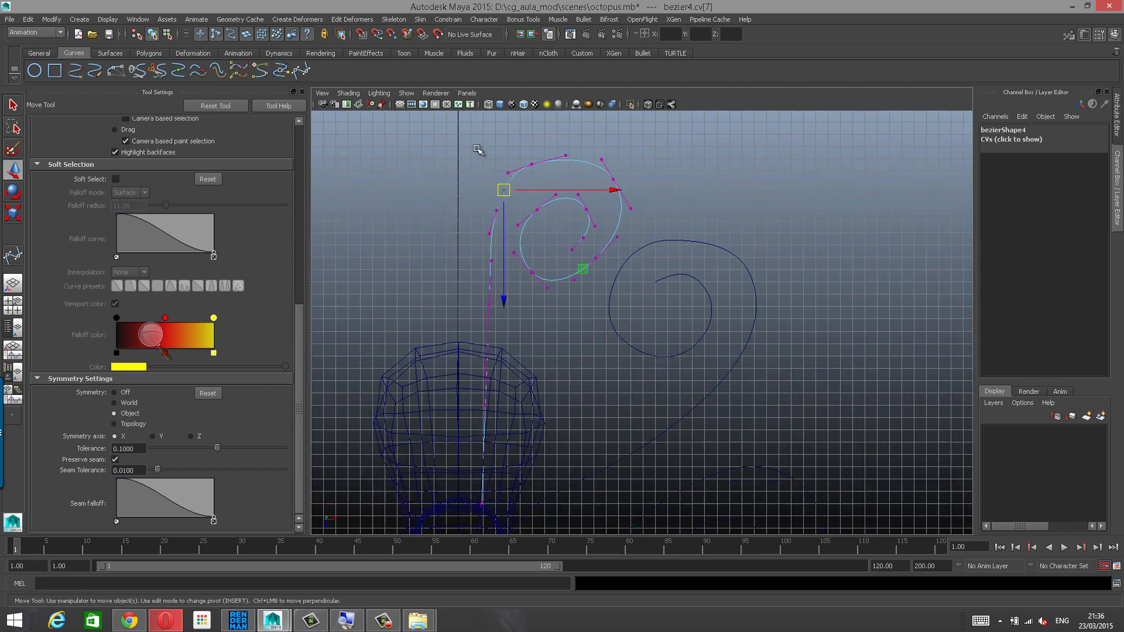
Reselect the fourth spiral's control vertices, convert the adjusted anchors to Bezier type again, and deselect them.
{"action": "left_click_drag", "start_coordinate": [449, 134], "coordinate": [668, 326]}
{"action": "right_click_drag", "start_coordinate": [578, 267], "coordinate": [578, 242], "text": "shift"}
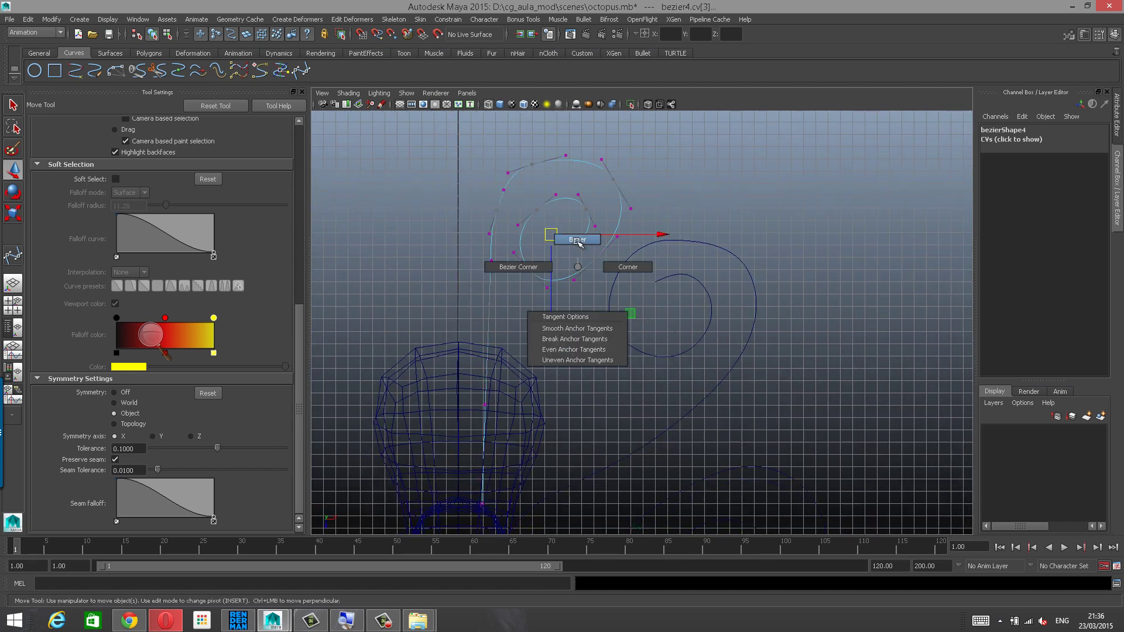
{"action": "left_click", "coordinate": [654, 196]}
{"action": "scroll", "coordinate": [577, 226], "scroll_direction": "down", "scroll_amount": 2}
{"action": "middle_click_drag", "start_coordinate": [566, 224], "coordinate": [552, 204], "text": "alt"}
Switch to the perspective view, leave component mode for object mode, and clear the selection.
{"action": "key", "text": "space"}
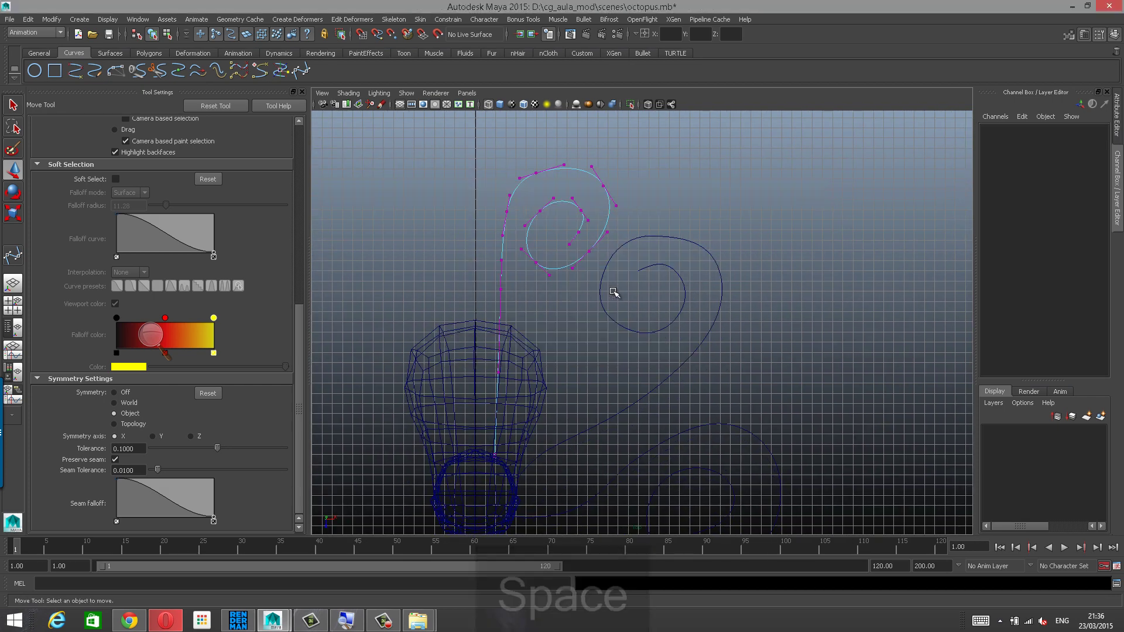
{"action": "left_click", "coordinate": [762, 270]}
{"action": "key", "text": "space"}
{"action": "left_click_drag", "start_coordinate": [762, 270], "coordinate": [758, 246], "text": "alt"}
{"action": "right_click_drag", "start_coordinate": [758, 246], "coordinate": [805, 317], "text": "alt"}
{"action": "key", "text": "F8"}
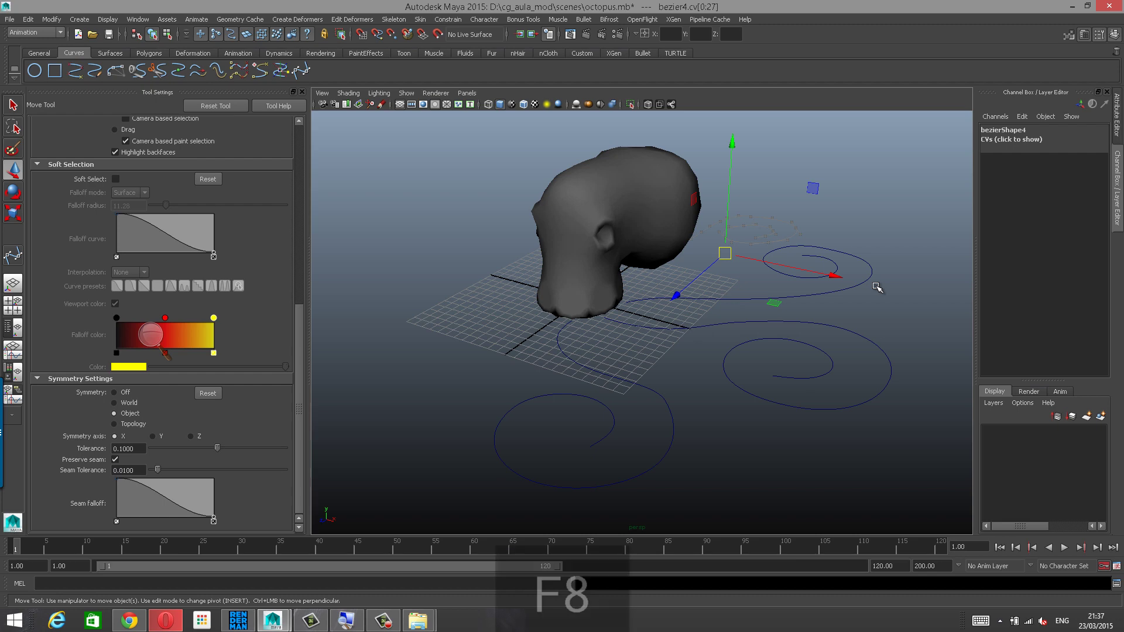
{"action": "left_click", "coordinate": [878, 297]}
Examine where the tentacle curves meet the body's base from several angles, selecting the first curve.
{"action": "left_click_drag", "start_coordinate": [845, 321], "coordinate": [557, 375], "text": "alt"}
{"action": "right_click_drag", "start_coordinate": [557, 374], "coordinate": [685, 328], "text": "alt"}
{"action": "left_click_drag", "start_coordinate": [685, 328], "coordinate": [697, 307], "text": "alt"}
{"action": "right_click_drag", "start_coordinate": [696, 307], "coordinate": [723, 295], "text": "alt"}
{"action": "left_click_drag", "start_coordinate": [723, 295], "coordinate": [685, 322], "text": "alt"}
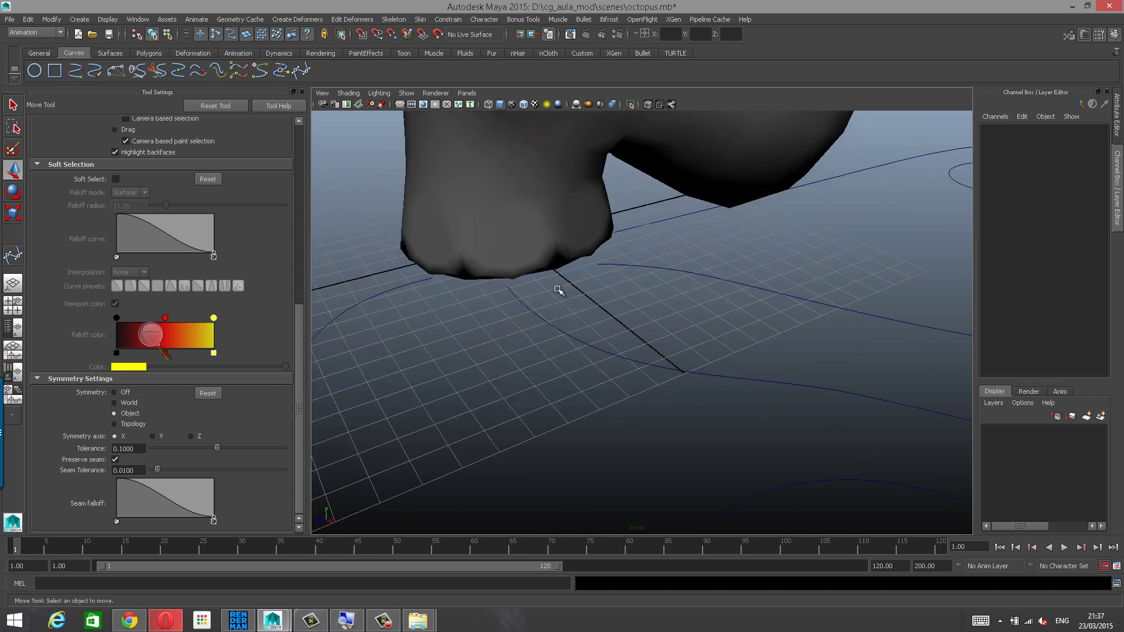
{"action": "left_click", "coordinate": [515, 294]}
{"action": "left_click_drag", "start_coordinate": [558, 290], "coordinate": [635, 286], "text": "alt"}
{"action": "left_click", "coordinate": [519, 331]}
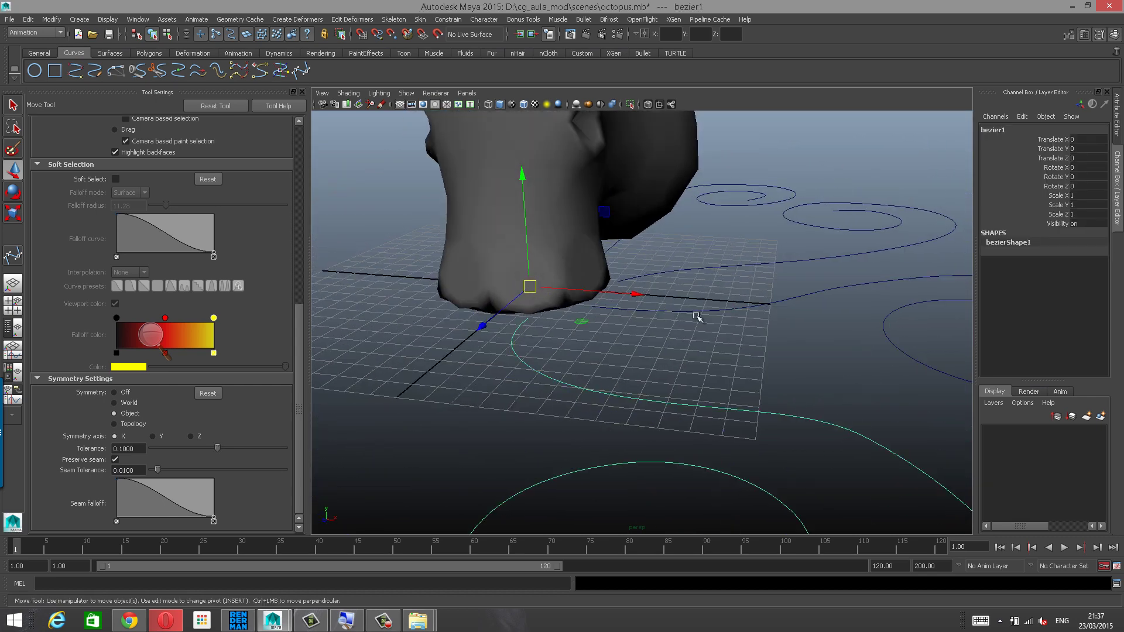
Select the spiral tentacle curve that runs out behind the octopus's head.
{"action": "right_click_drag", "start_coordinate": [697, 317], "coordinate": [659, 318], "text": "alt"}
{"action": "left_click_drag", "start_coordinate": [658, 318], "coordinate": [579, 282], "text": "alt"}
{"action": "right_click_drag", "start_coordinate": [825, 262], "coordinate": [783, 252], "text": "alt"}
{"action": "left_click", "coordinate": [794, 287]}
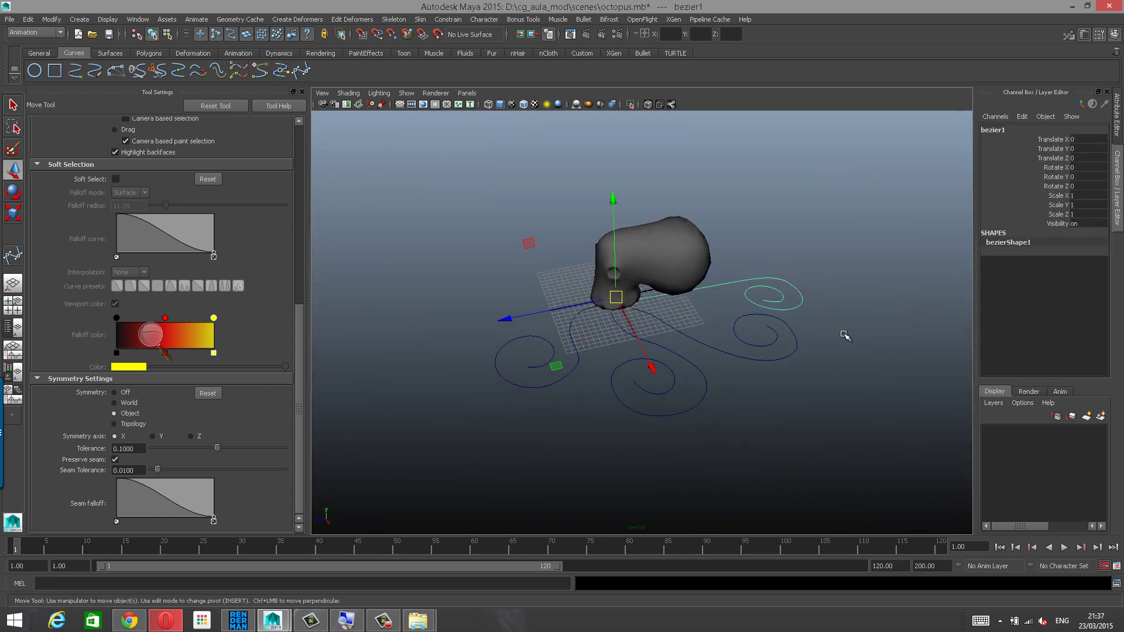
Select the spiral tentacle curve at the body's front and examine it close up from several angles.
{"action": "left_click_drag", "start_coordinate": [833, 336], "coordinate": [890, 327], "text": "alt"}
{"action": "left_click_drag", "start_coordinate": [593, 388], "coordinate": [641, 425]}
{"action": "right_click_drag", "start_coordinate": [662, 392], "coordinate": [734, 372], "text": "alt"}
{"action": "left_click_drag", "start_coordinate": [735, 373], "coordinate": [764, 345], "text": "alt"}
{"action": "right_click_drag", "start_coordinate": [701, 338], "coordinate": [735, 283], "text": "alt"}
{"action": "left_click_drag", "start_coordinate": [734, 283], "coordinate": [717, 296], "text": "alt"}
{"action": "middle_click_drag", "start_coordinate": [718, 296], "coordinate": [713, 252], "text": "alt"}
{"action": "right_click_drag", "start_coordinate": [713, 252], "coordinate": [732, 262], "text": "alt"}
{"action": "left_click_drag", "start_coordinate": [732, 263], "coordinate": [740, 244], "text": "alt"}
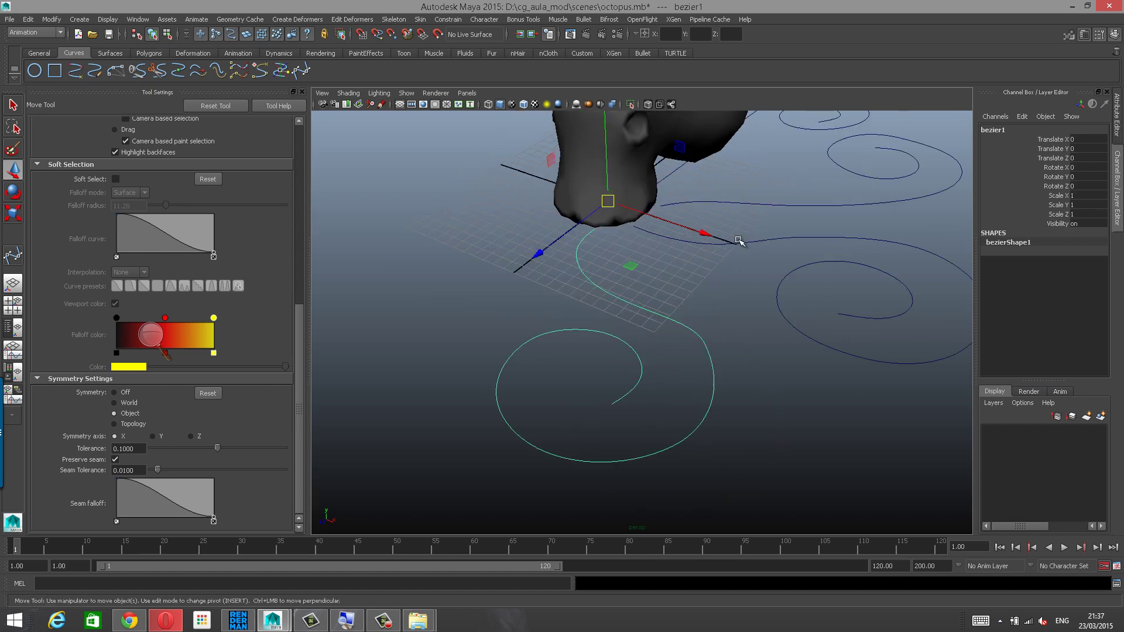
{"action": "right_click_drag", "start_coordinate": [740, 244], "coordinate": [727, 261], "text": "alt"}
{"action": "left_click_drag", "start_coordinate": [728, 262], "coordinate": [735, 261], "text": "alt"}
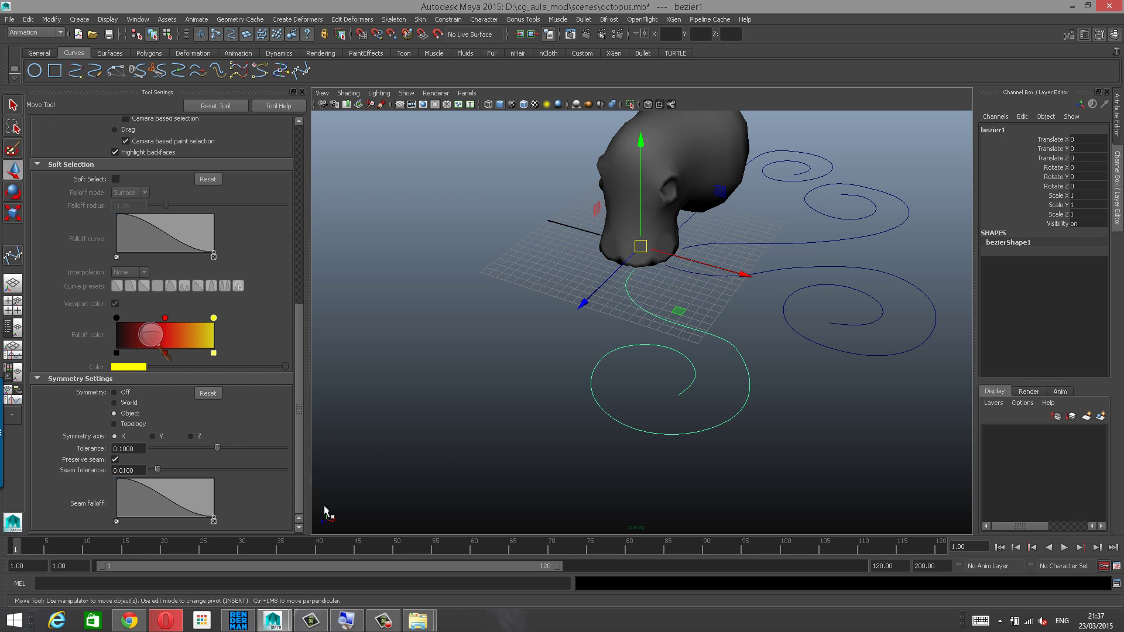
Switch to the Lupa magnifier, enlarge the screen to 200%, and return to Maya with the selected curve framed beside its transform values.
{"action": "left_click", "coordinate": [346, 620]}
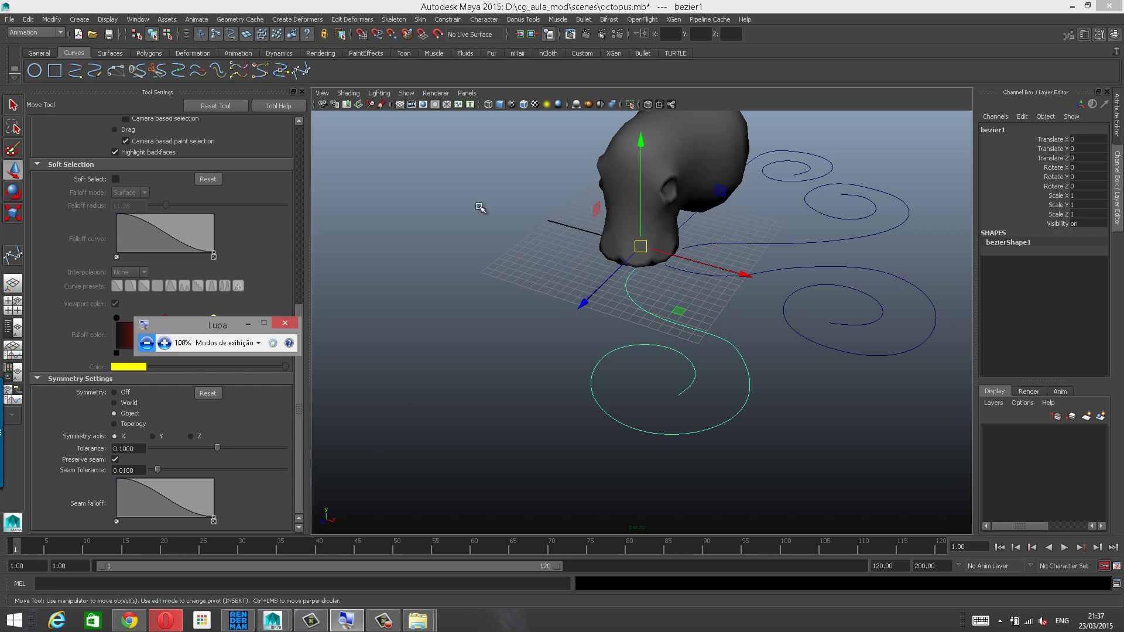
{"action": "left_click", "coordinate": [175, 343]}
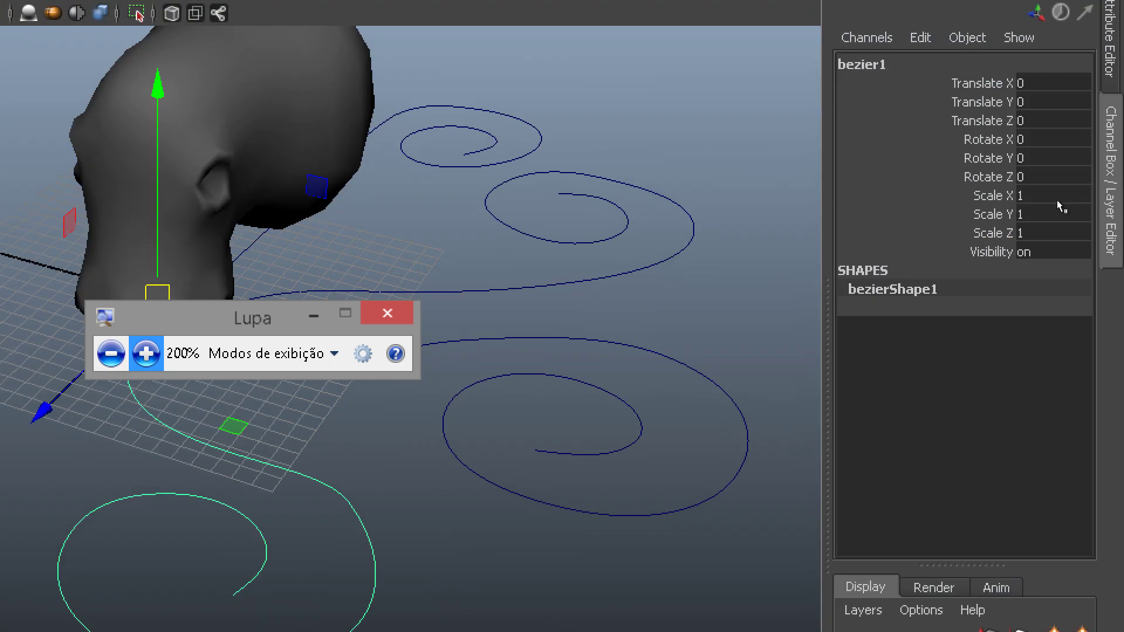
{"action": "middle_click_drag", "start_coordinate": [761, 216], "coordinate": [856, 143], "text": "alt"}
{"action": "right_click_drag", "start_coordinate": [856, 143], "coordinate": [787, 173], "text": "alt"}
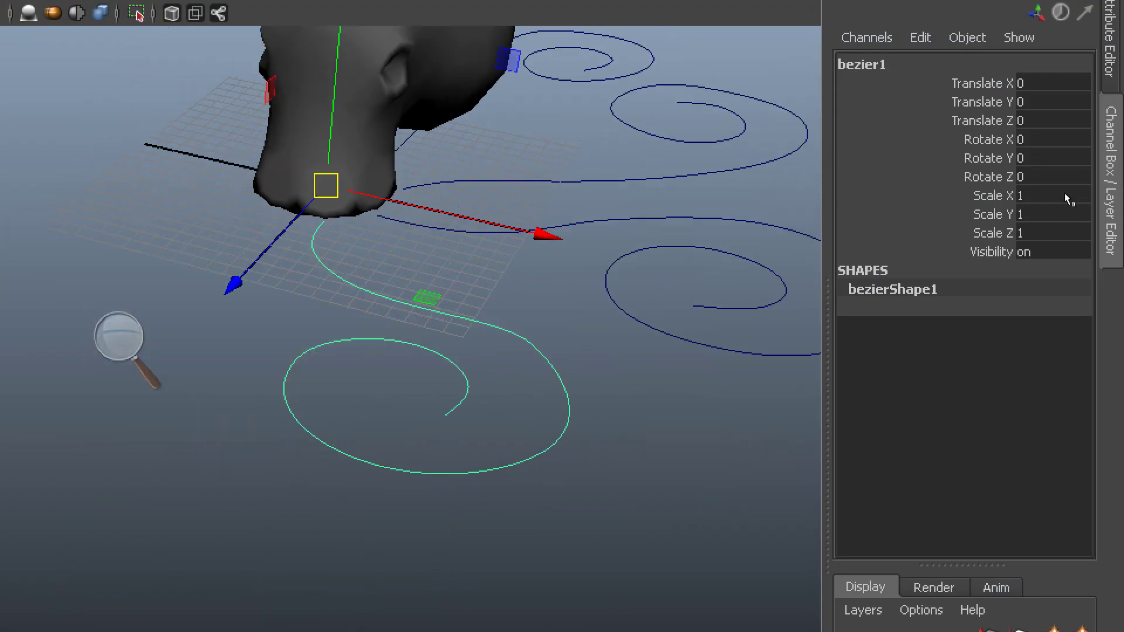
Try to flip the selected front curve across the body by setting its Scale X to -1.
{"action": "left_click", "coordinate": [1080, 194]}
{"action": "type", "text": "-1"}
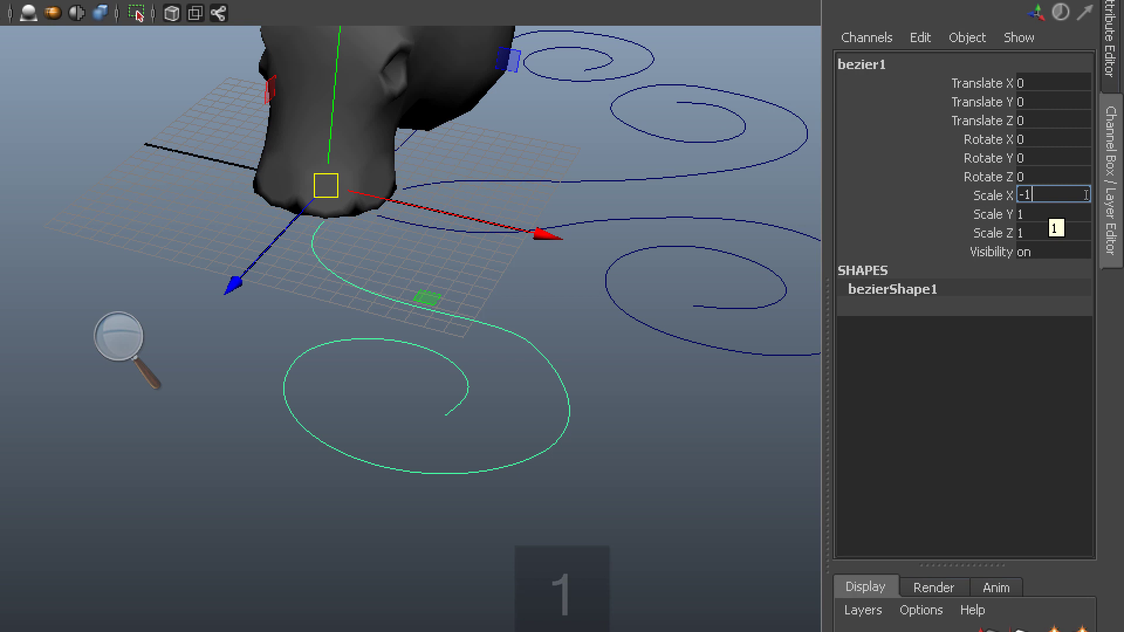
{"action": "key", "text": "Return"}
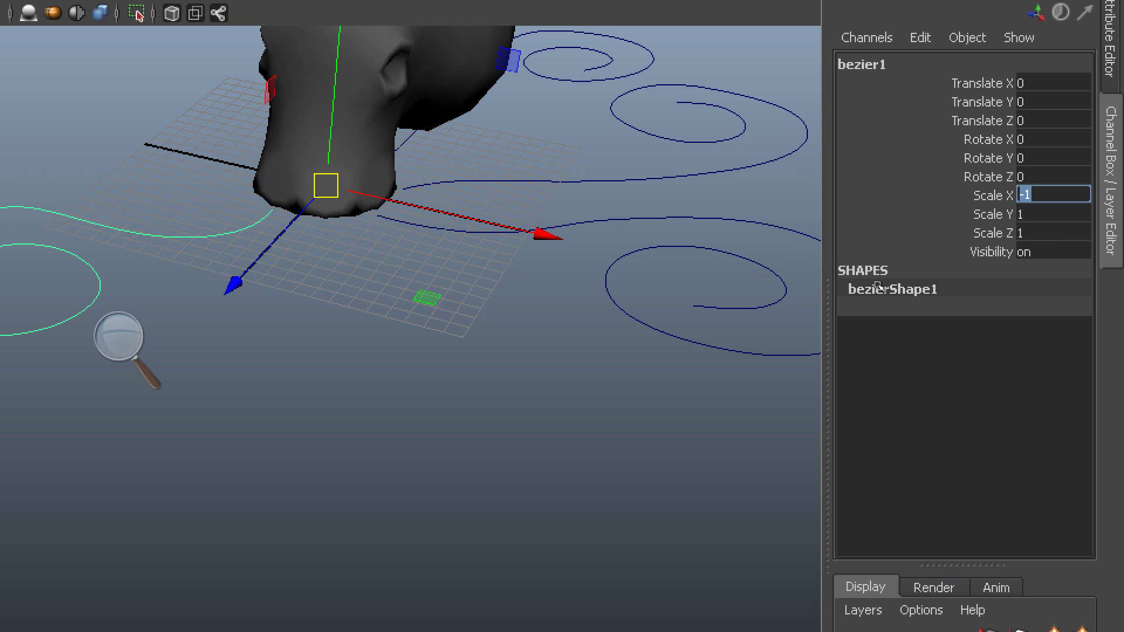
Undo the Scale X change on the front spiral curve.
{"action": "key", "text": "ctrl+z"}
{"action": "key", "text": "ctrl+z"}
{"action": "key", "text": "ctrl+z"}
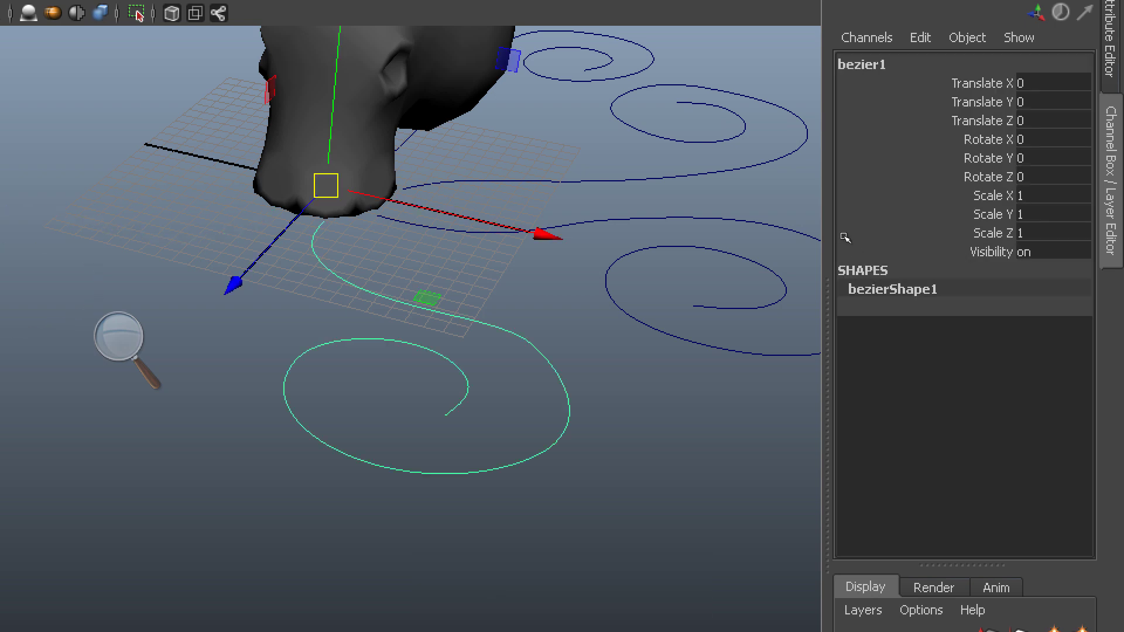
Select all four spiral tentacle curves, starting with the rear one and adding the others up to the front curve.
{"action": "scroll", "coordinate": [791, 246], "scroll_direction": "down", "scroll_amount": 2}
{"action": "middle_click_drag", "start_coordinate": [791, 246], "coordinate": [812, 265], "text": "alt"}
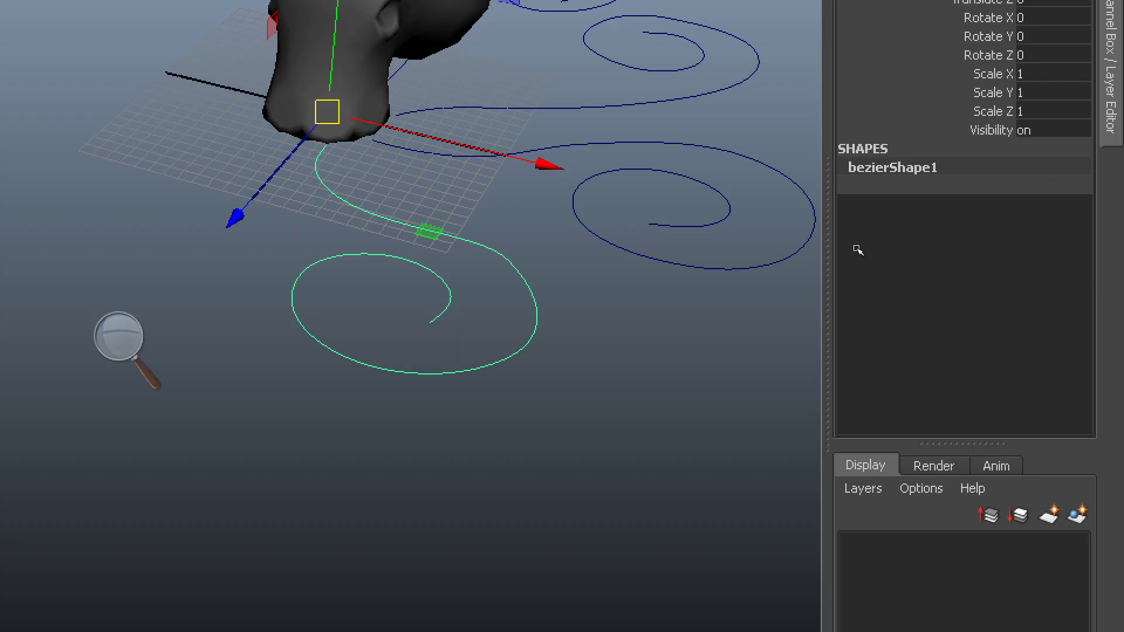
{"action": "middle_click_drag", "start_coordinate": [855, 181], "coordinate": [851, 381], "text": "alt"}
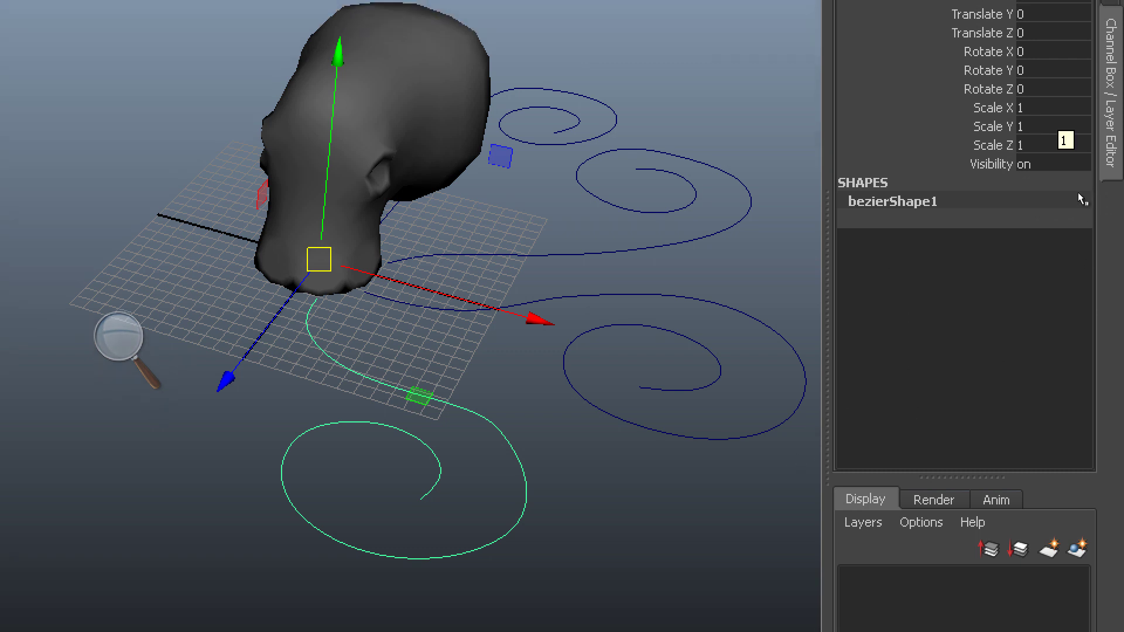
{"action": "left_click", "coordinate": [853, 169]}
{"action": "left_click", "coordinate": [926, 213]}
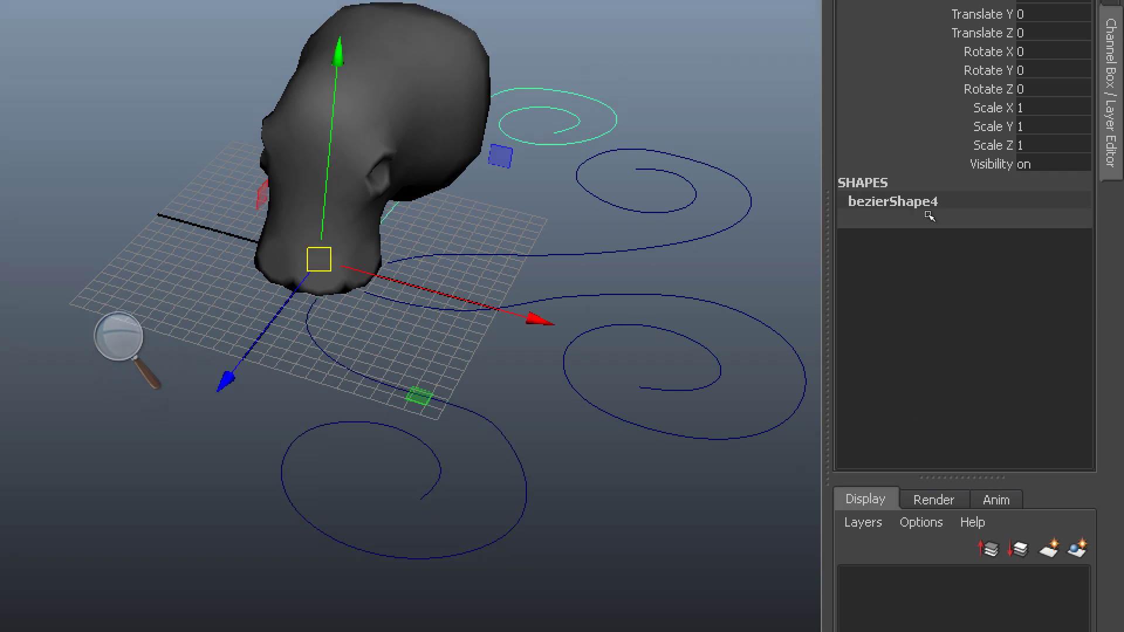
{"action": "left_click", "coordinate": [940, 265], "text": "shift"}
{"action": "left_click", "coordinate": [931, 326], "text": "shift"}
{"action": "left_click", "coordinate": [818, 397], "text": "shift"}
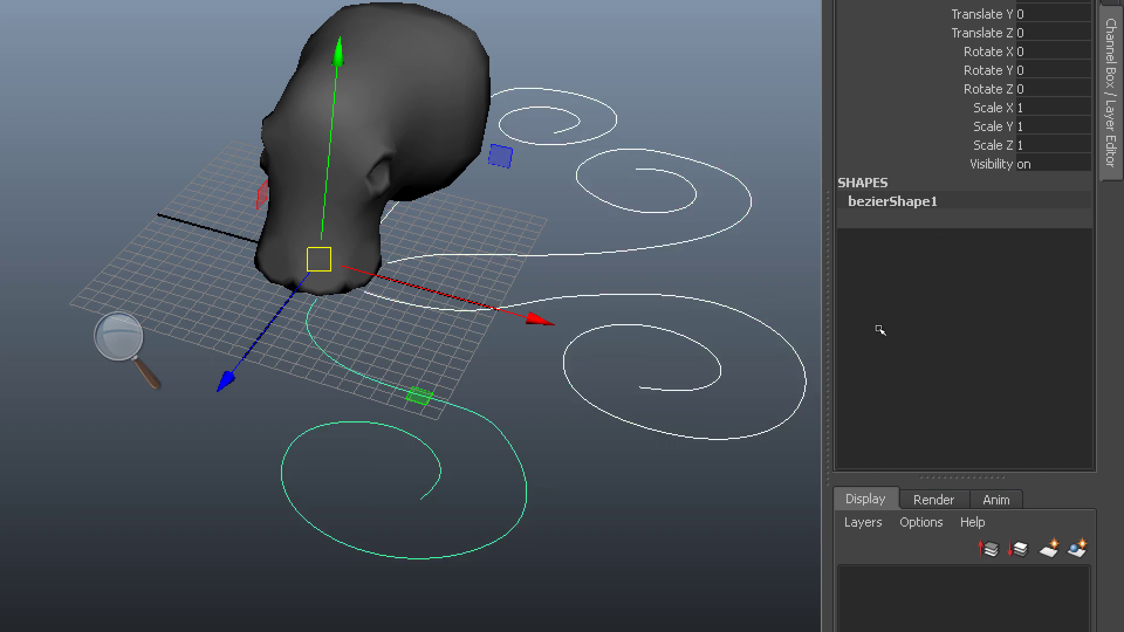
Mirror the four selected curves with Duplicate Special, using Copy geometry, one copy, and Scale -1, 1, 1.
{"action": "left_click_drag", "start_coordinate": [805, 306], "coordinate": [747, 249], "text": "alt"}
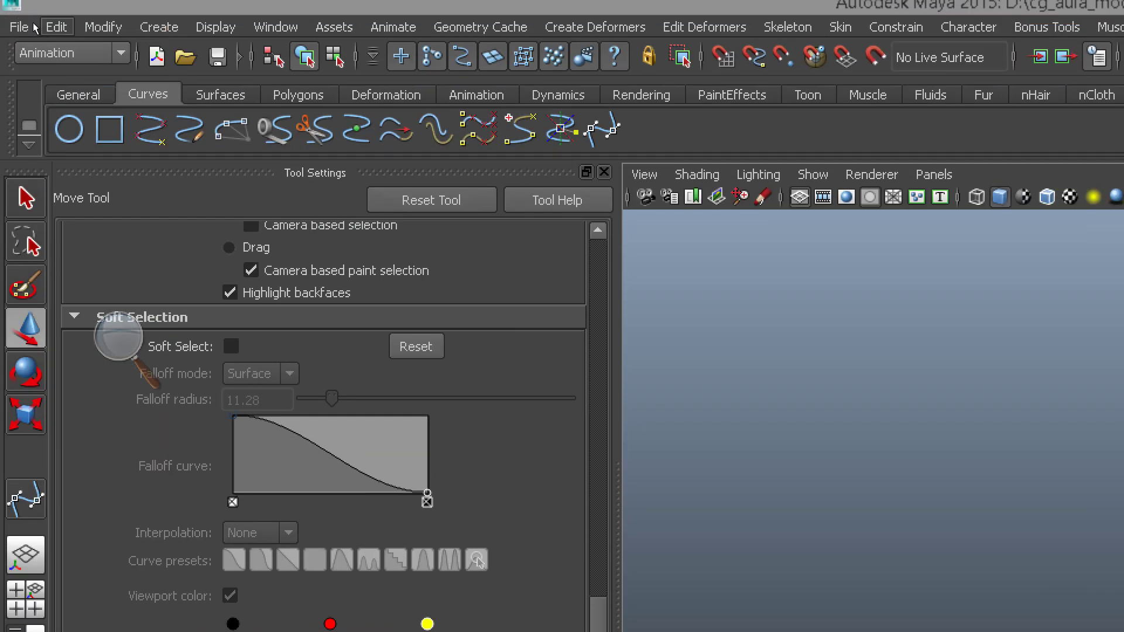
{"action": "left_click", "coordinate": [57, 27]}
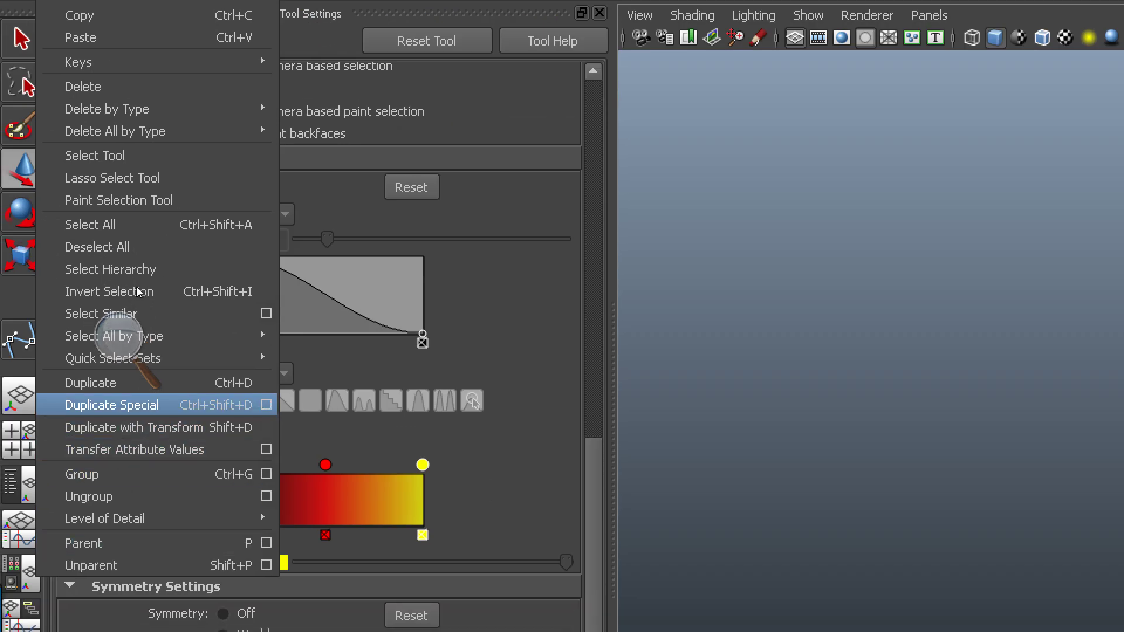
{"action": "left_click", "coordinate": [266, 405]}
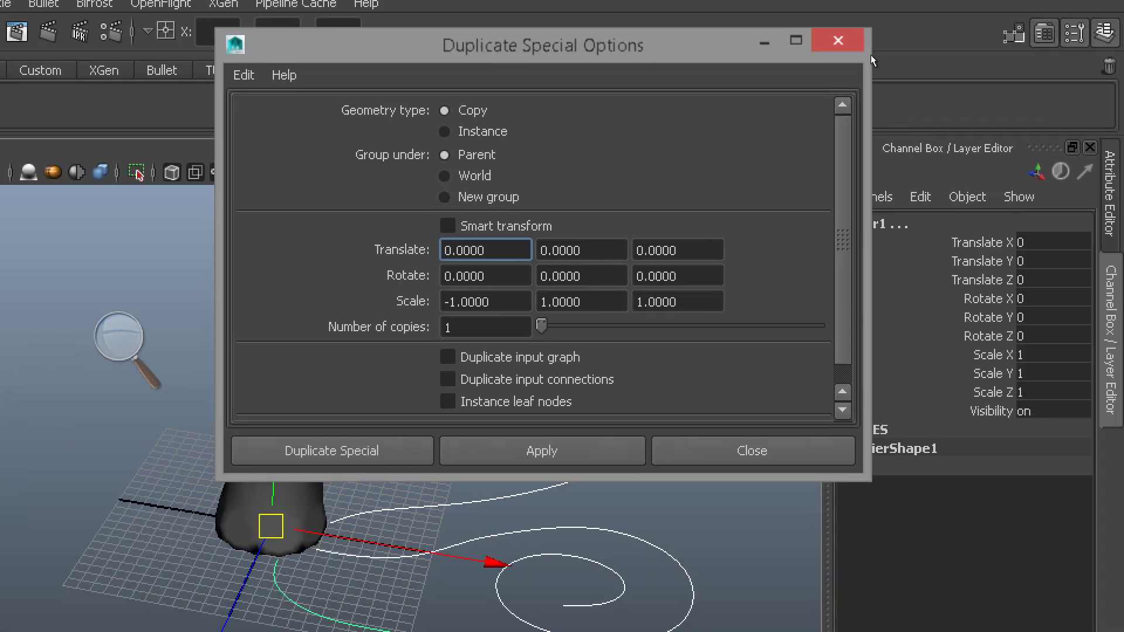
{"action": "left_click_drag", "start_coordinate": [726, 43], "coordinate": [947, 107]}
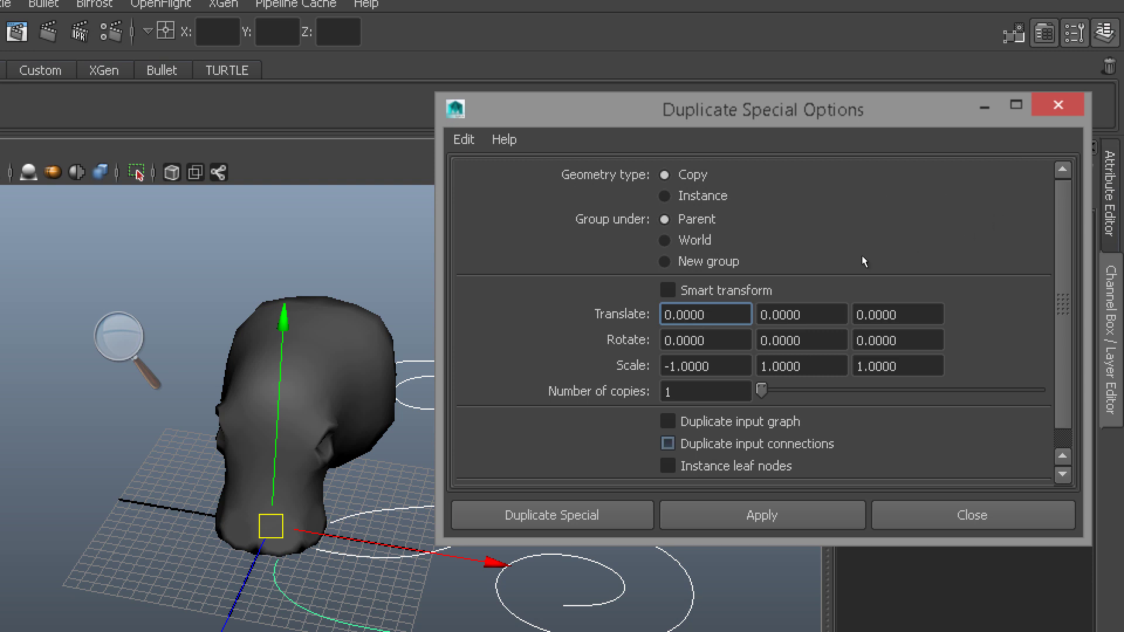
{"action": "key", "text": "Return"}
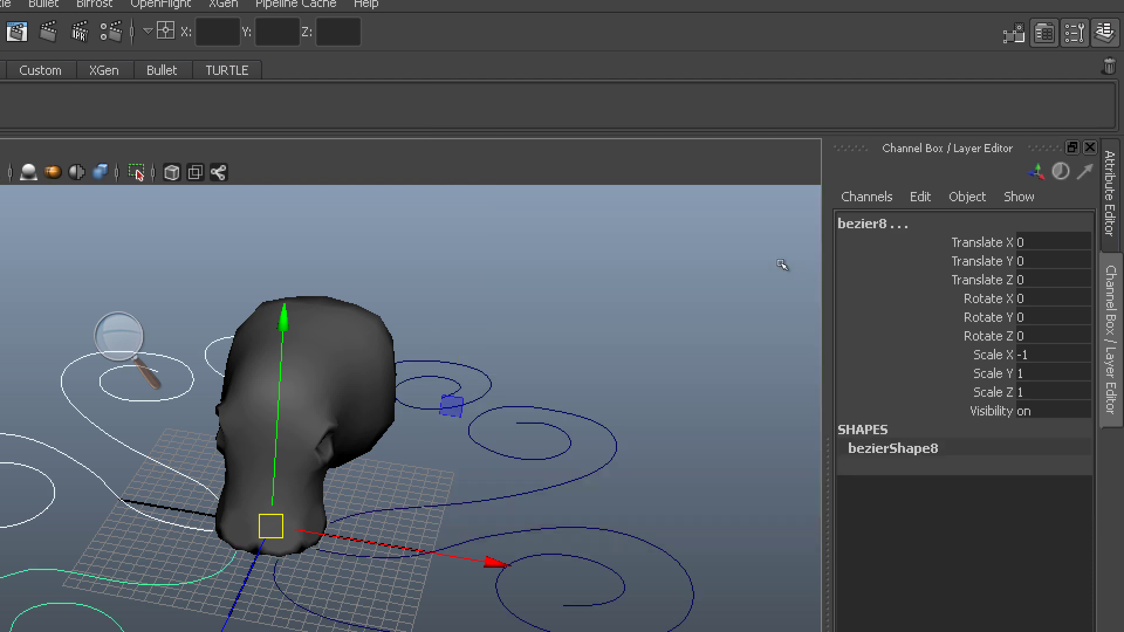
Examine the mirrored tentacle curves around both sides of the body from several angles.
{"action": "middle_click_drag", "start_coordinate": [668, 311], "coordinate": [724, 204], "text": "alt"}
{"action": "left_click_drag", "start_coordinate": [724, 204], "coordinate": [786, 213], "text": "alt"}
{"action": "middle_click_drag", "start_coordinate": [785, 213], "coordinate": [806, 221], "text": "alt"}
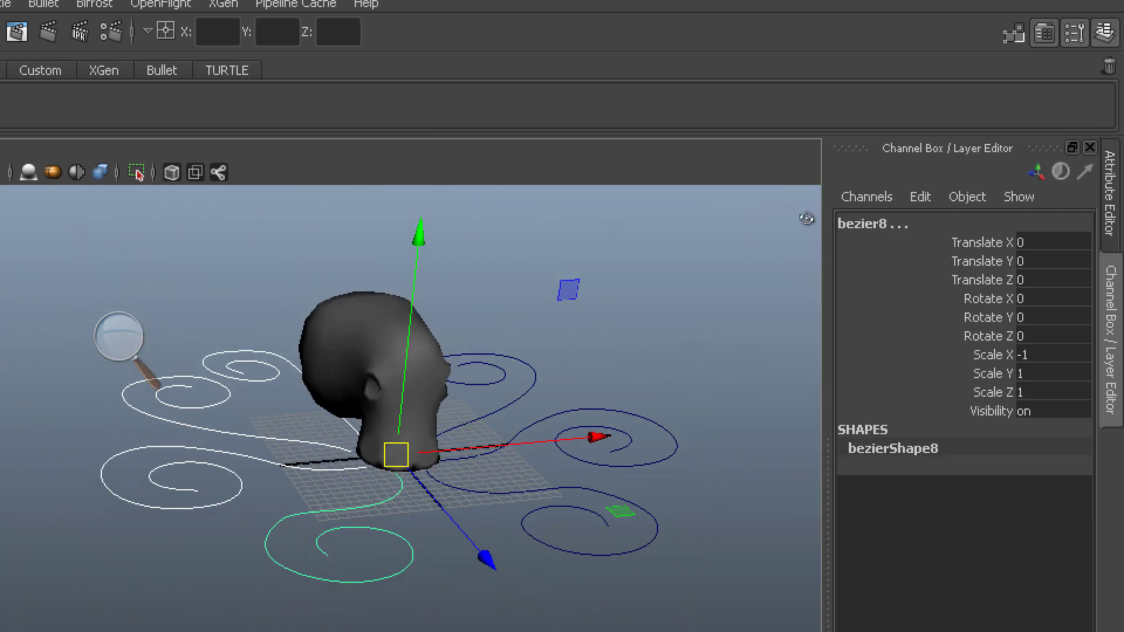
{"action": "left_click_drag", "start_coordinate": [806, 220], "coordinate": [785, 218], "text": "alt"}
{"action": "middle_click_drag", "start_coordinate": [819, 222], "coordinate": [774, 195], "text": "alt"}
{"action": "left_click_drag", "start_coordinate": [774, 195], "coordinate": [778, 211], "text": "alt"}
{"action": "right_click_drag", "start_coordinate": [778, 211], "coordinate": [803, 193], "text": "alt"}
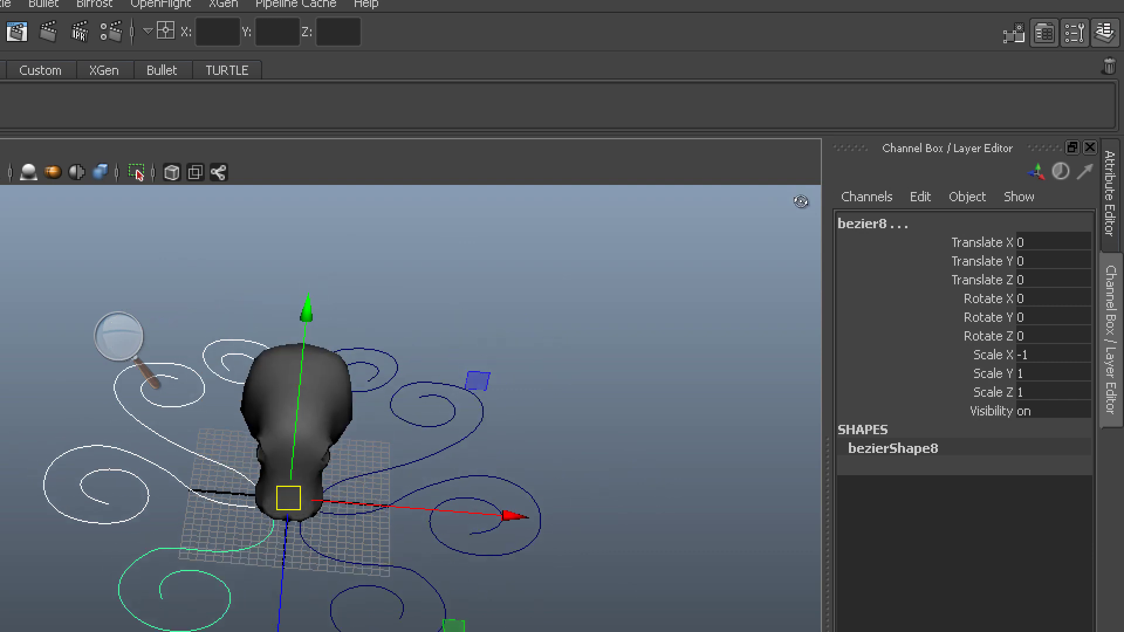
{"action": "left_click_drag", "start_coordinate": [803, 193], "coordinate": [800, 200], "text": "alt"}
Select the four original curves and duplicate them again through Duplicate Special with Scale X at -1.
{"action": "left_click_drag", "start_coordinate": [749, 173], "coordinate": [845, 331]}
{"action": "middle_click_drag", "start_coordinate": [811, 269], "coordinate": [843, 244], "text": "alt"}
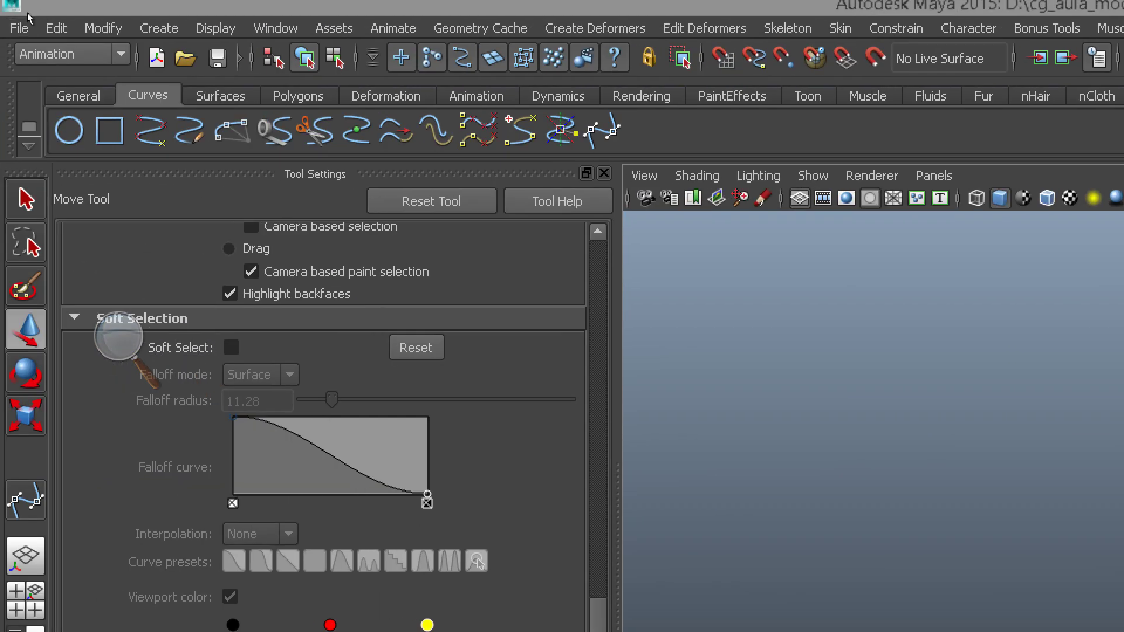
{"action": "left_click", "coordinate": [56, 28]}
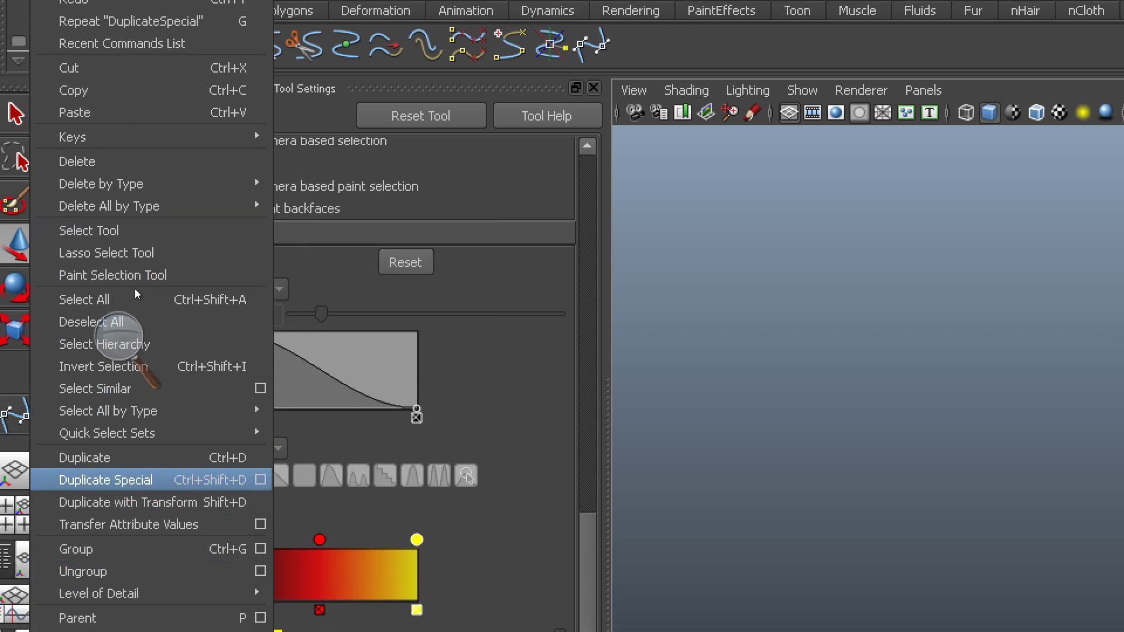
{"action": "left_click", "coordinate": [261, 481]}
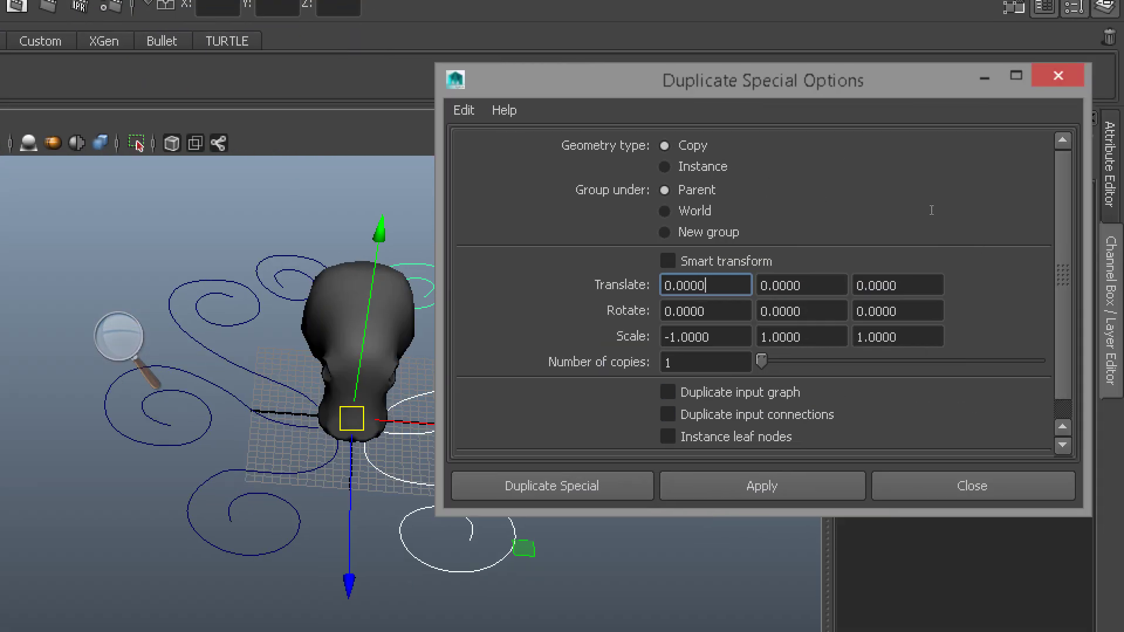
{"action": "left_click_drag", "start_coordinate": [715, 337], "coordinate": [654, 338]}
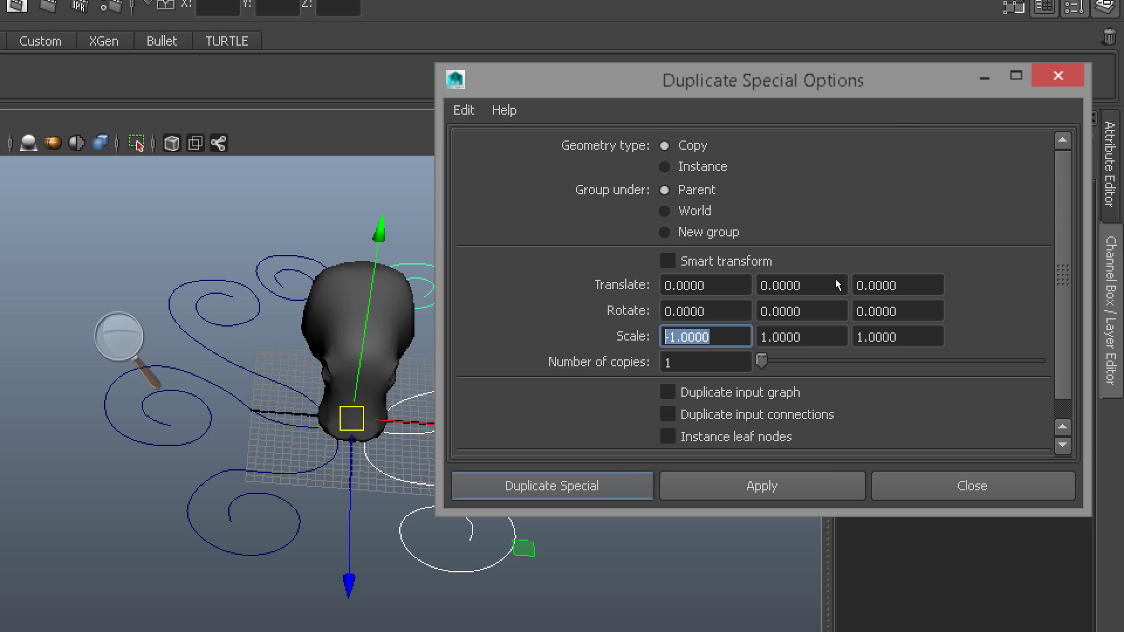
{"action": "left_click", "coordinate": [552, 486]}
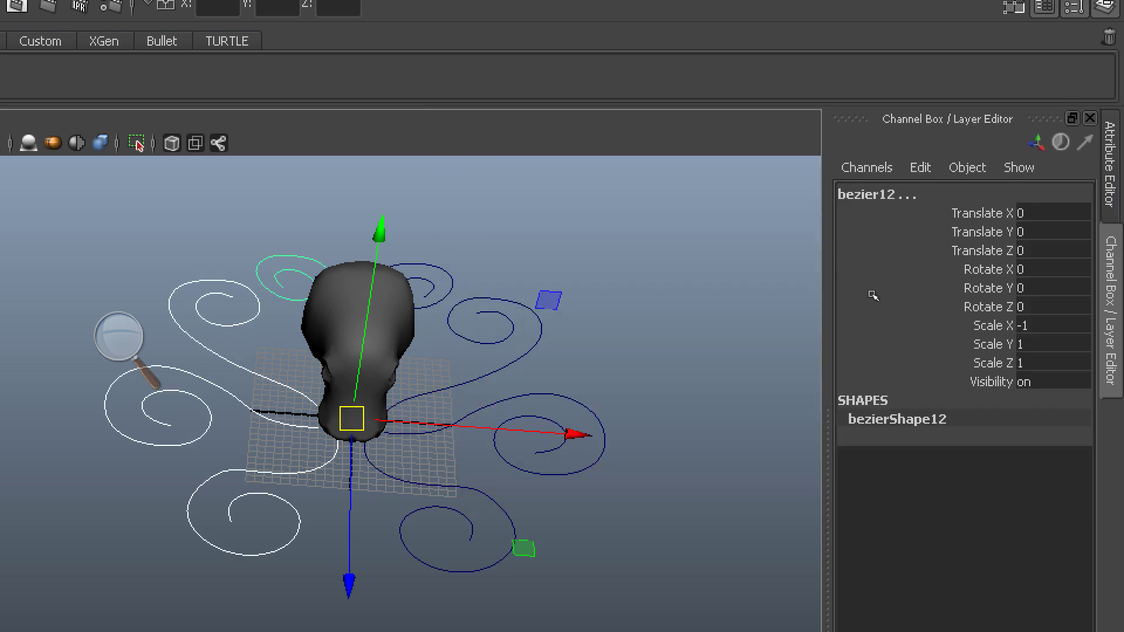
Undo the repeated duplication of the original curves and the selection made for it.
{"action": "key", "text": "ctrl+z"}
{"action": "key", "text": "ctrl+z"}
{"action": "key", "text": "ctrl+z"}
{"action": "key", "text": "ctrl+z"}
{"action": "key", "text": "ctrl+z"}
{"action": "key", "text": "ctrl+z"}
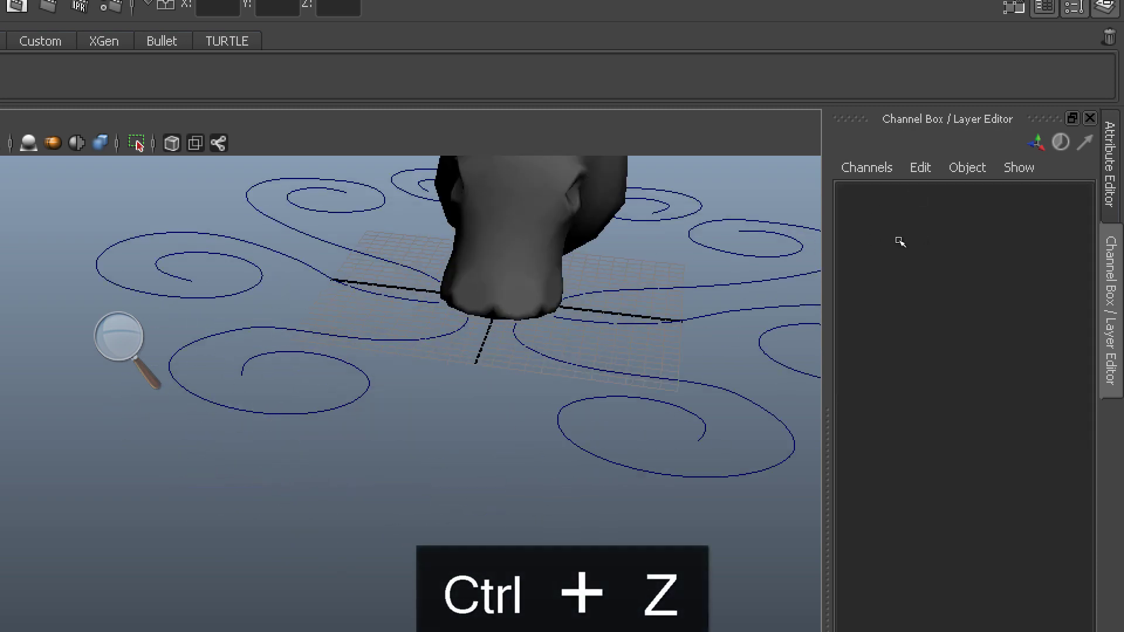
{"action": "key", "text": "ctrl+z"}
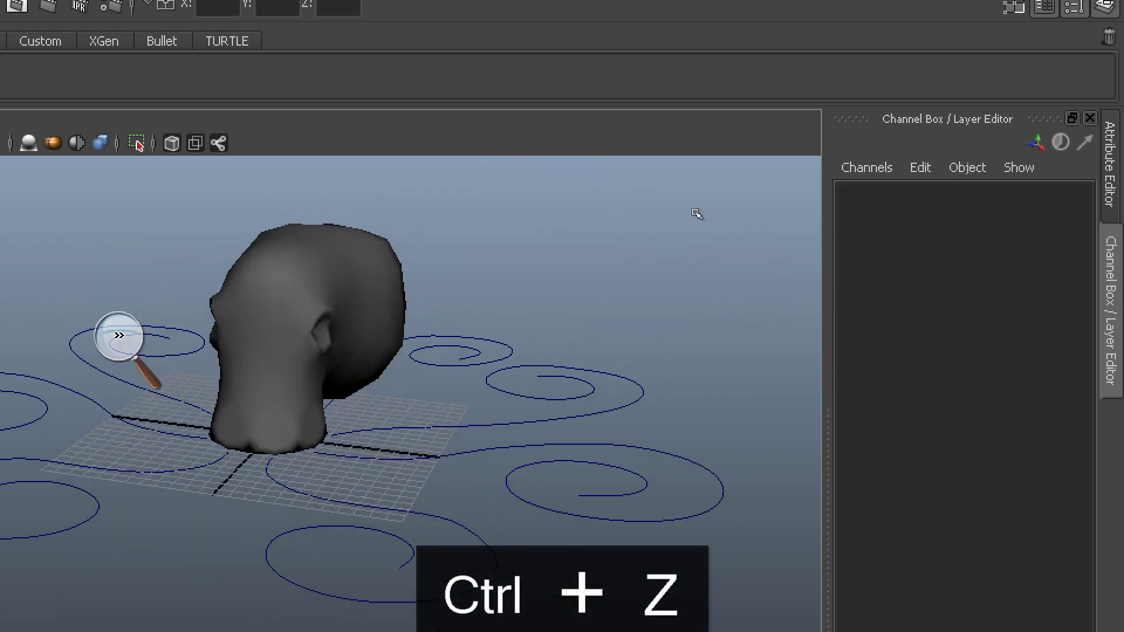
{"action": "key", "text": "ctrl+z"}
Return the magnifier to 100% and examine where the mirrored set of tentacle curves meets the body's base.
{"action": "left_click", "coordinate": [118, 337]}
{"action": "left_click", "coordinate": [112, 355]}
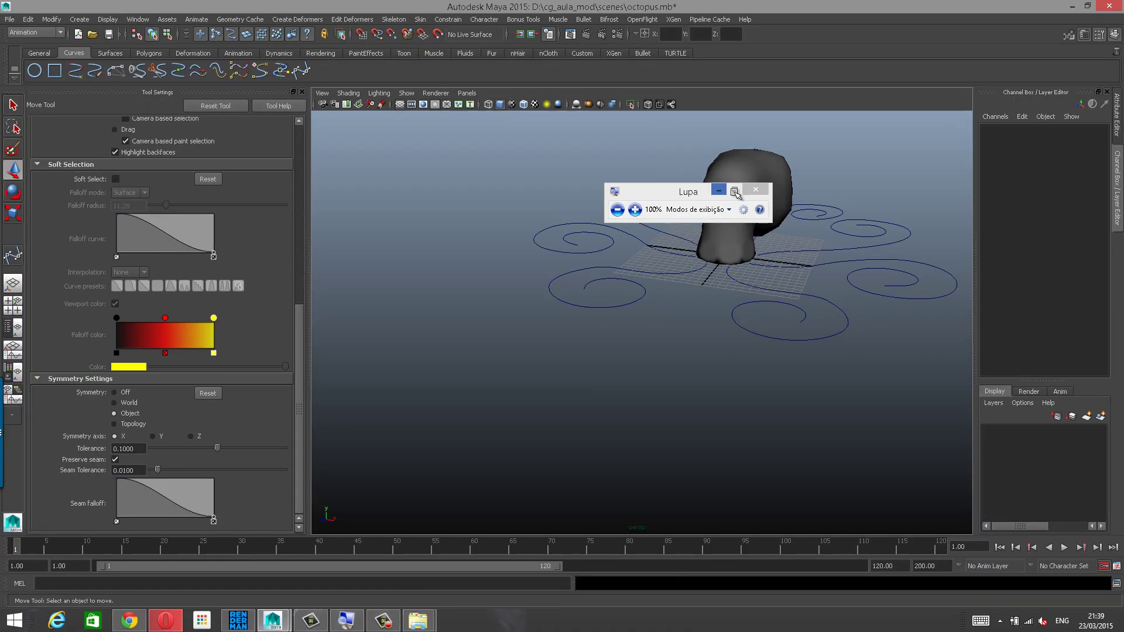
{"action": "middle_click_drag", "start_coordinate": [691, 247], "coordinate": [595, 308], "text": "alt"}
{"action": "right_click_drag", "start_coordinate": [595, 309], "coordinate": [698, 281], "text": "alt"}
{"action": "left_click_drag", "start_coordinate": [697, 281], "coordinate": [695, 302], "text": "alt"}
{"action": "middle_click_drag", "start_coordinate": [696, 303], "coordinate": [727, 276], "text": "alt"}
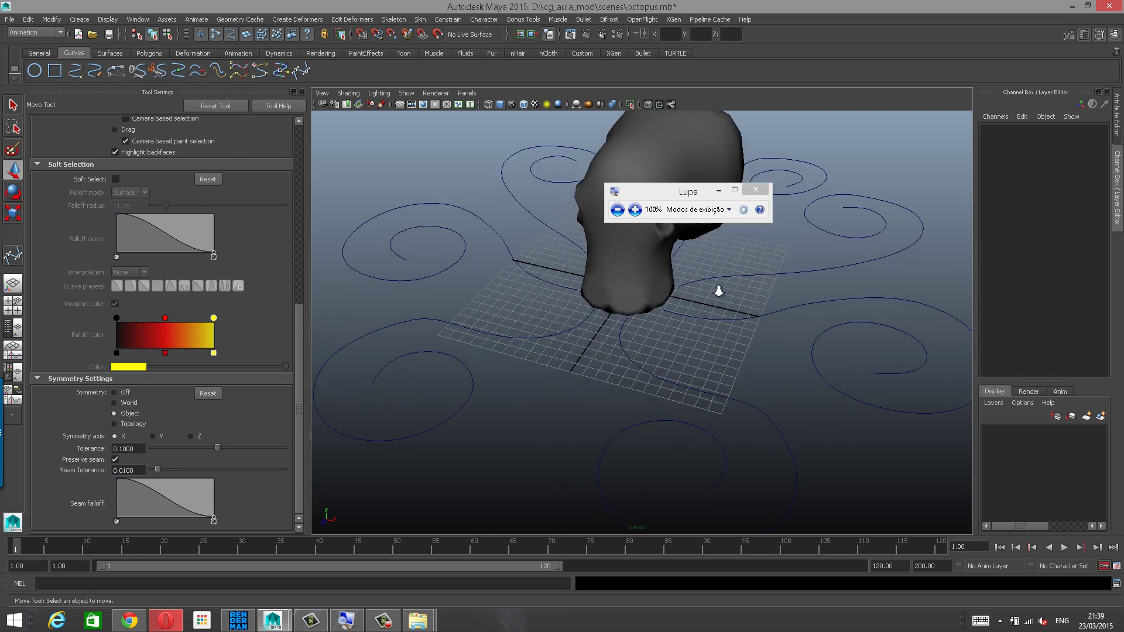
{"action": "right_click_drag", "start_coordinate": [718, 290], "coordinate": [680, 302], "text": "alt"}
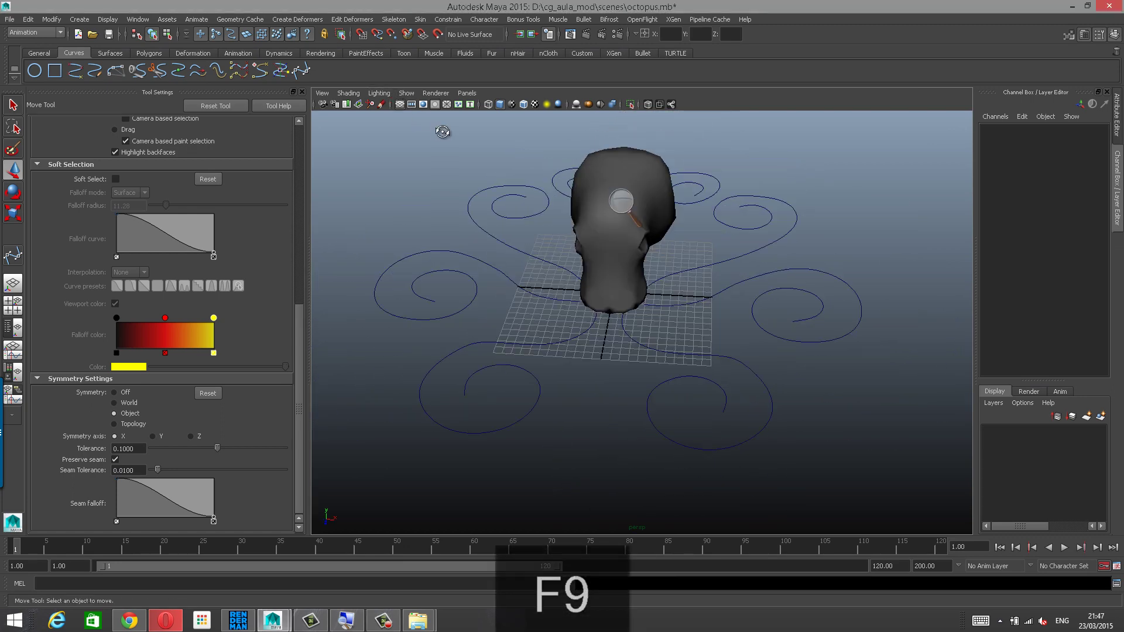
{"action": "right_click_drag", "start_coordinate": [515, 183], "coordinate": [715, 259], "text": "alt"}
{"action": "left_click_drag", "start_coordinate": [714, 279], "coordinate": [654, 285], "text": "alt"}
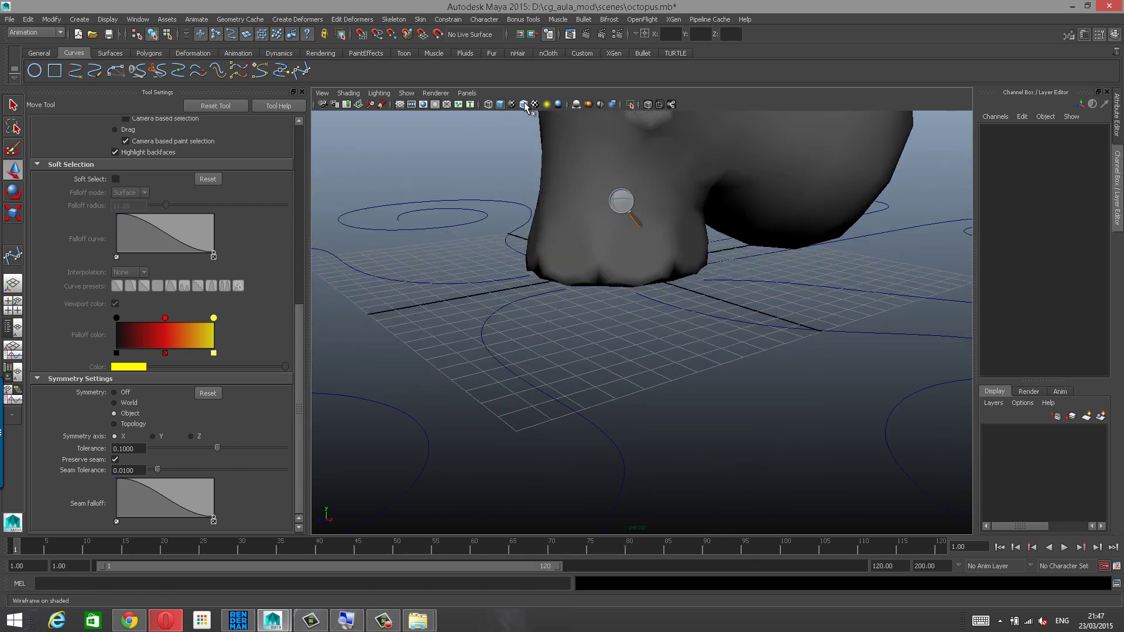
Turn on Wireframe on Shaded for the perspective view, magnifying the screen to 300% for it and returning to 100%.
{"action": "left_click", "coordinate": [624, 205]}
{"action": "left_click", "coordinate": [636, 210]}
{"action": "left_click", "coordinate": [637, 211]}
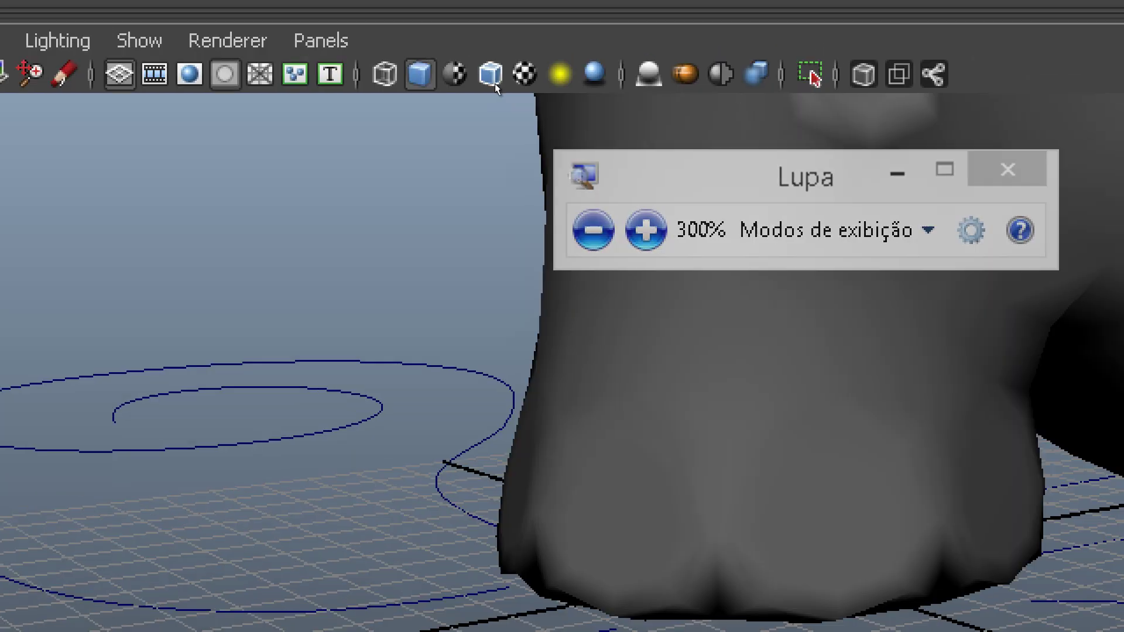
{"action": "left_click", "coordinate": [549, 87]}
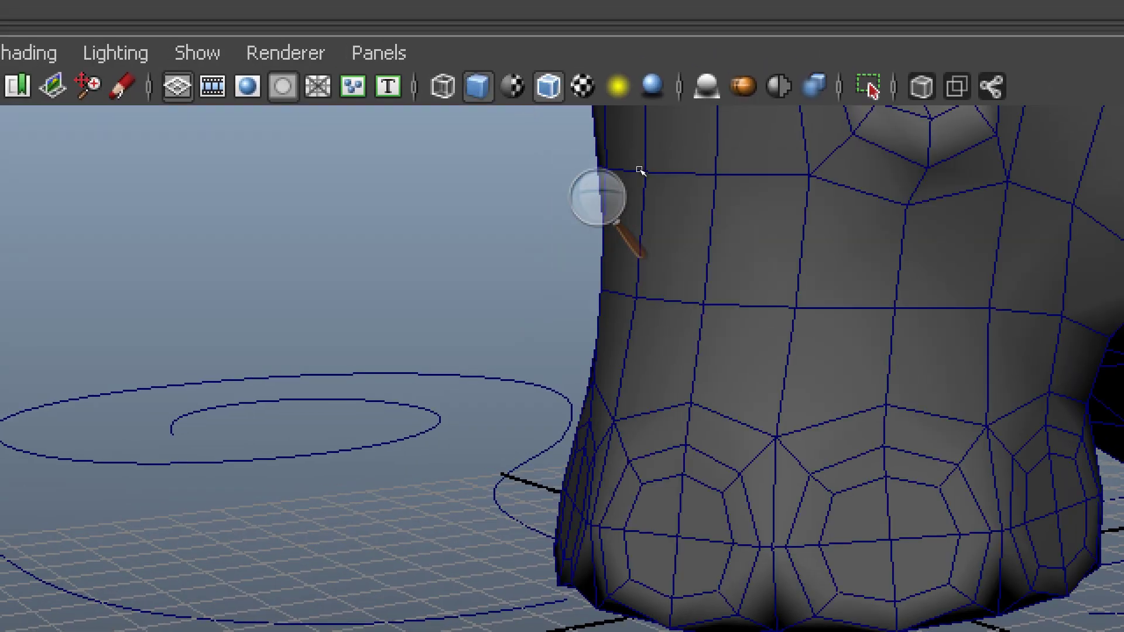
{"action": "left_click", "coordinate": [590, 190]}
{"action": "left_click", "coordinate": [592, 229]}
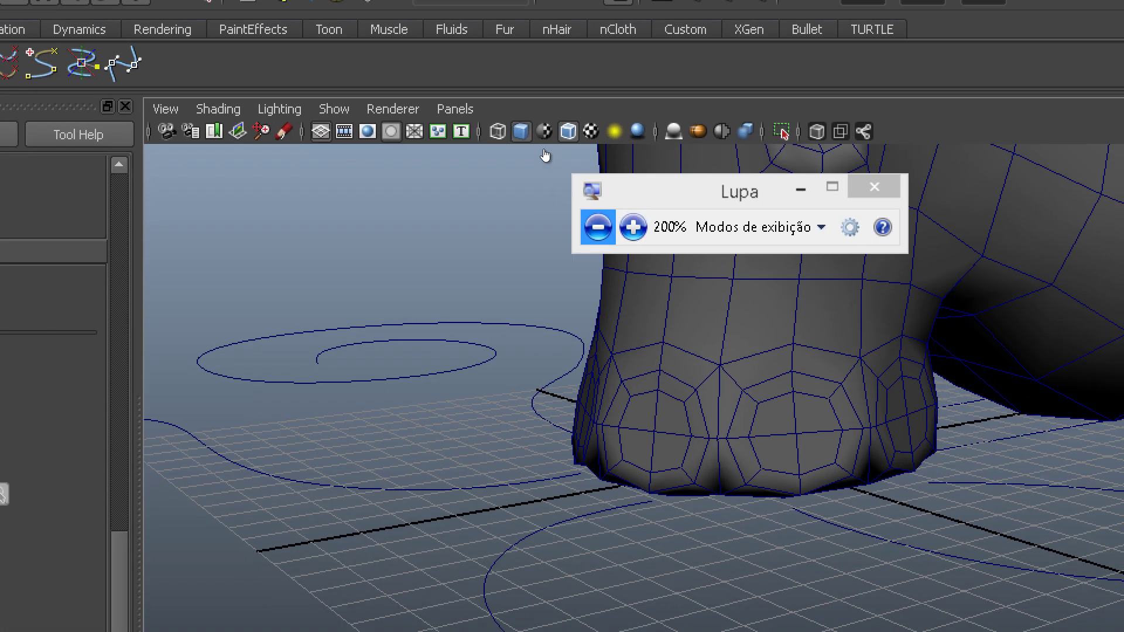
{"action": "left_click", "coordinate": [598, 226]}
Select one tentacle curve beneath the body and examine how its inner end lines up with the base faces.
{"action": "left_click_drag", "start_coordinate": [594, 250], "coordinate": [605, 269], "text": "alt"}
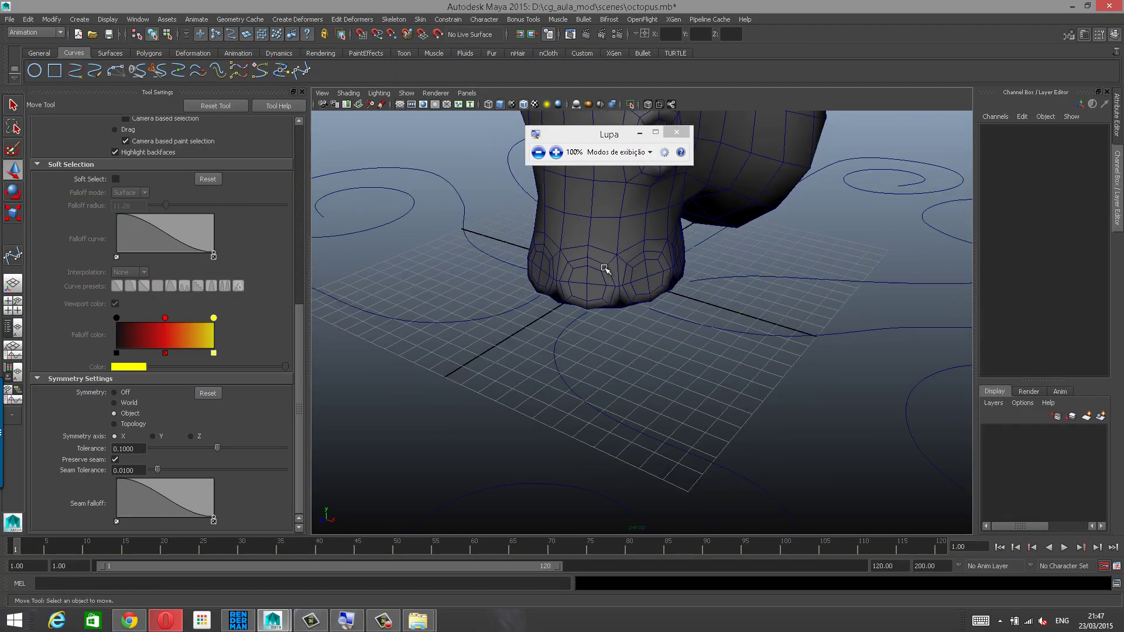
{"action": "left_click_drag", "start_coordinate": [622, 321], "coordinate": [525, 315], "text": "alt"}
{"action": "right_click_drag", "start_coordinate": [525, 315], "coordinate": [670, 271], "text": "alt"}
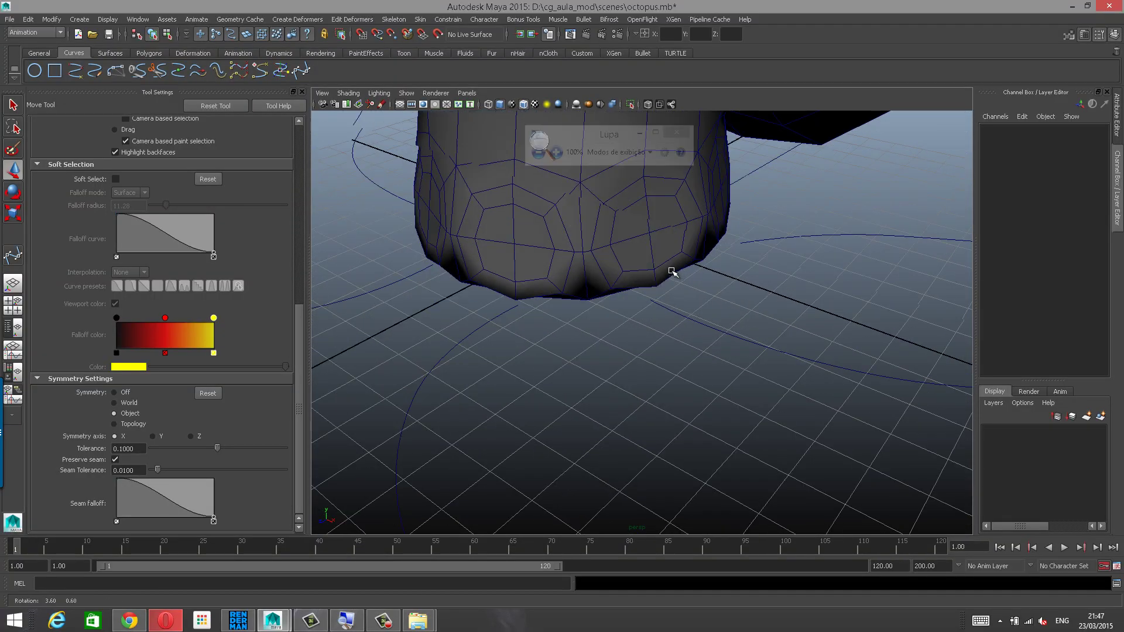
{"action": "left_click_drag", "start_coordinate": [670, 271], "coordinate": [621, 305], "text": "alt"}
{"action": "left_click", "coordinate": [617, 302]}
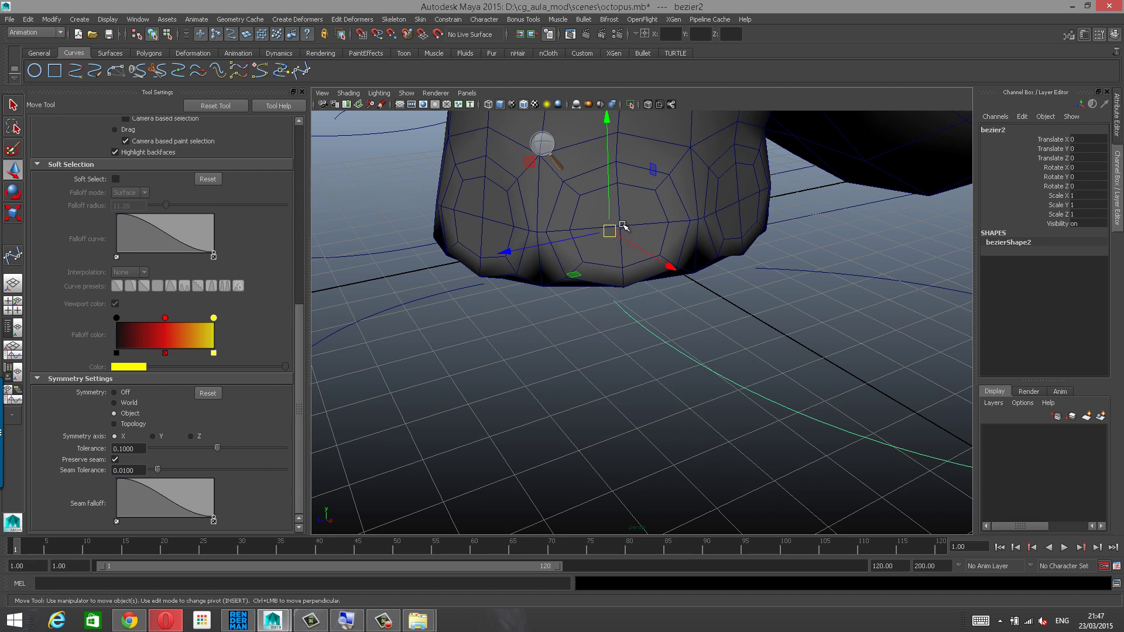
{"action": "left_click_drag", "start_coordinate": [637, 218], "coordinate": [586, 266], "text": "alt"}
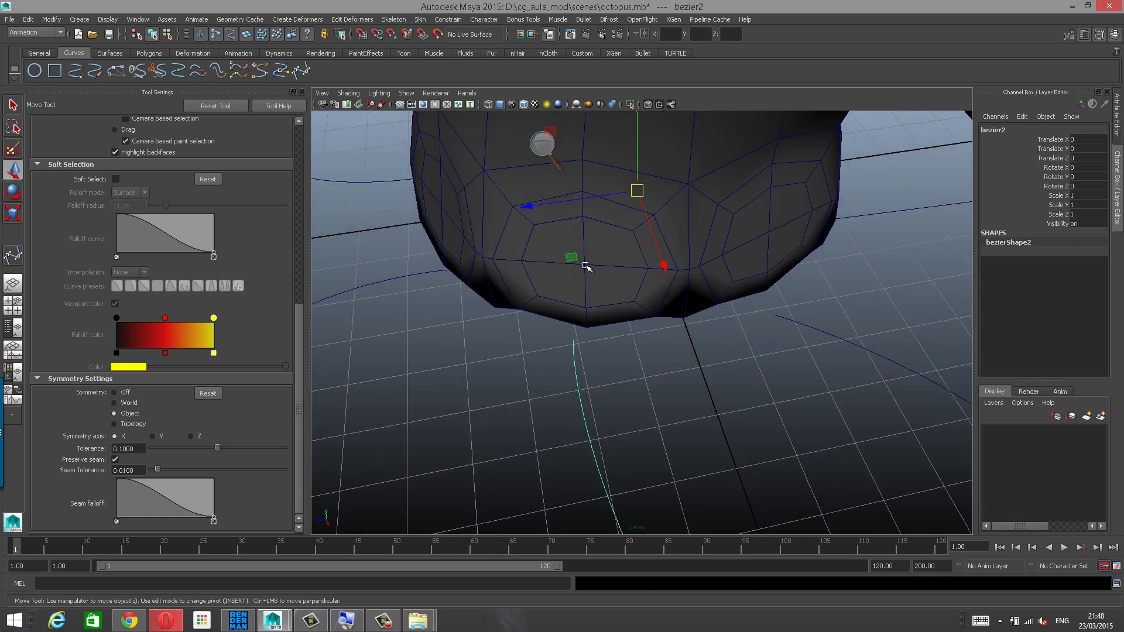
{"action": "scroll", "coordinate": [680, 273], "scroll_direction": "down", "scroll_amount": 5}
{"action": "left_click_drag", "start_coordinate": [680, 273], "coordinate": [498, 314], "text": "alt"}
{"action": "scroll", "coordinate": [499, 313], "scroll_direction": "down", "scroll_amount": 5}
{"action": "left_click_drag", "start_coordinate": [761, 309], "coordinate": [793, 296], "text": "alt"}
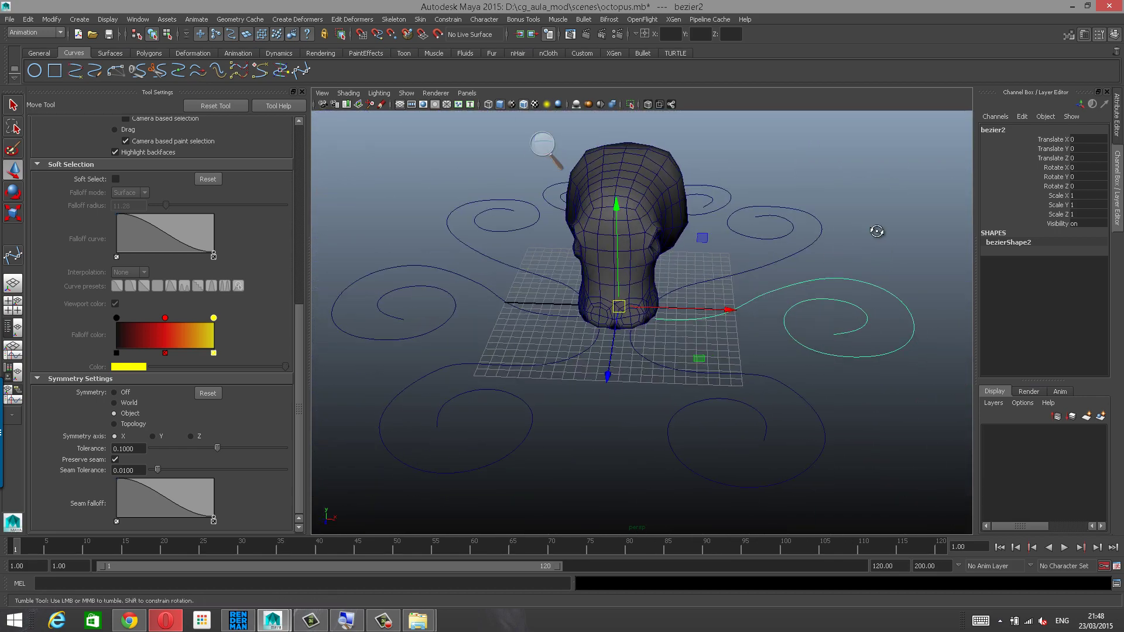
Select all eight spiral tentacle curves around the body, leaving the body mesh out of the selection.
{"action": "left_click_drag", "start_coordinate": [866, 199], "coordinate": [866, 217], "text": "alt"}
{"action": "scroll", "coordinate": [866, 217], "scroll_direction": "down", "scroll_amount": 3}
{"action": "left_click_drag", "start_coordinate": [701, 176], "coordinate": [841, 411]}
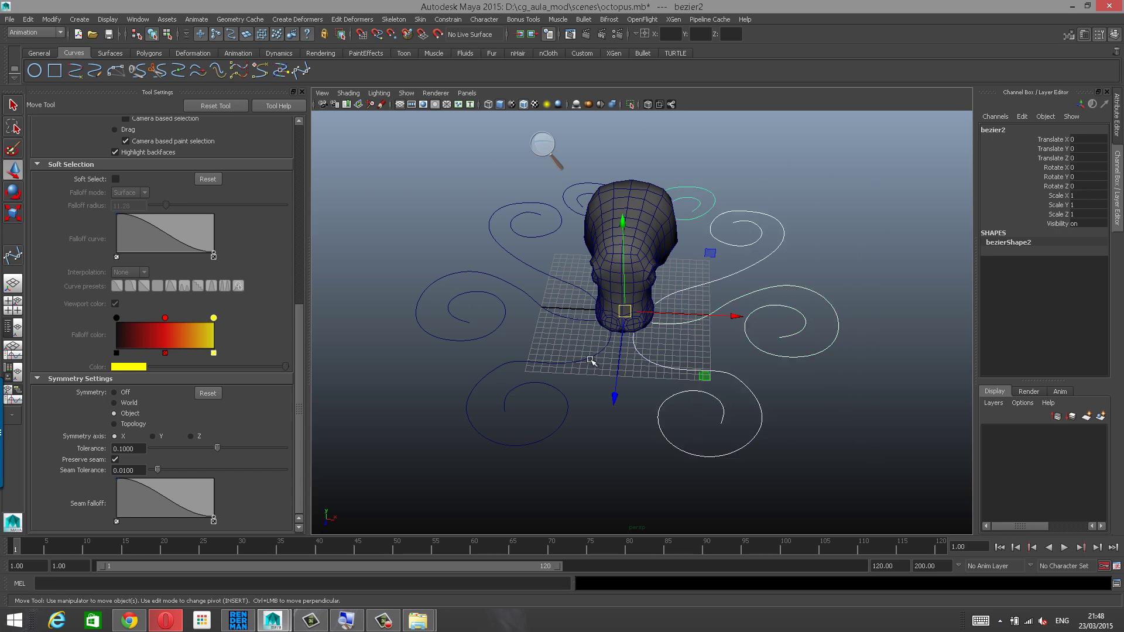
{"action": "left_click_drag", "start_coordinate": [435, 189], "coordinate": [529, 428], "text": "shift"}
{"action": "left_click_drag", "start_coordinate": [532, 387], "coordinate": [559, 428], "text": "alt"}
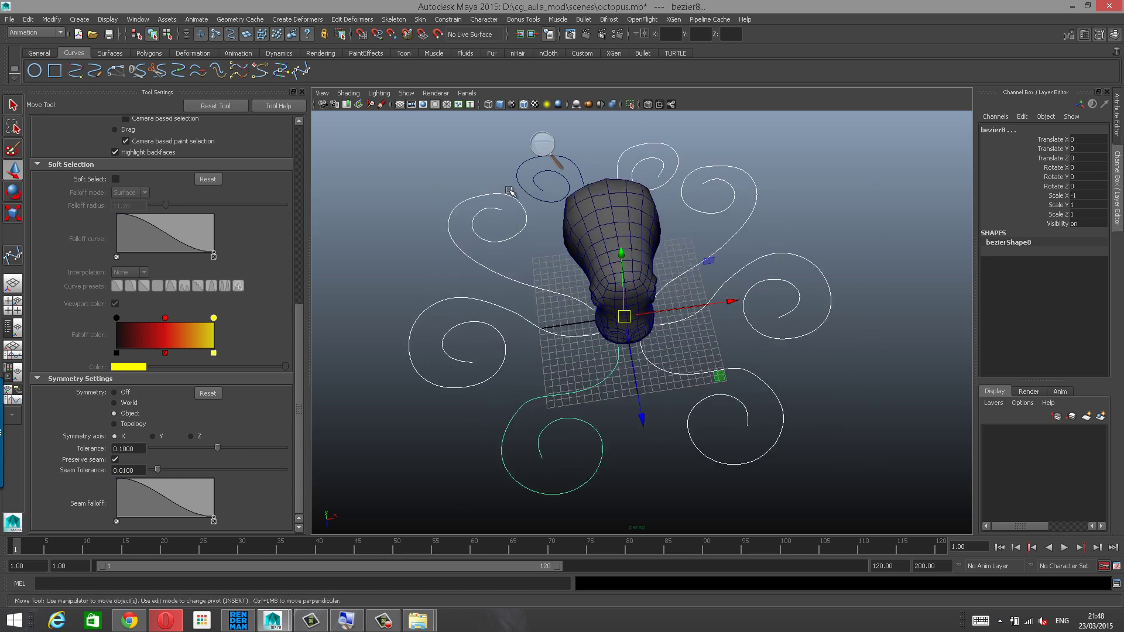
{"action": "left_click", "coordinate": [517, 169], "text": "shift"}
Raise the eight selected curves to about 1.508 in Translate Y so their inner ends reach the faces at the body's base.
{"action": "scroll", "coordinate": [670, 203], "scroll_direction": "up", "scroll_amount": 4}
{"action": "left_click_drag", "start_coordinate": [729, 257], "coordinate": [635, 232], "text": "alt"}
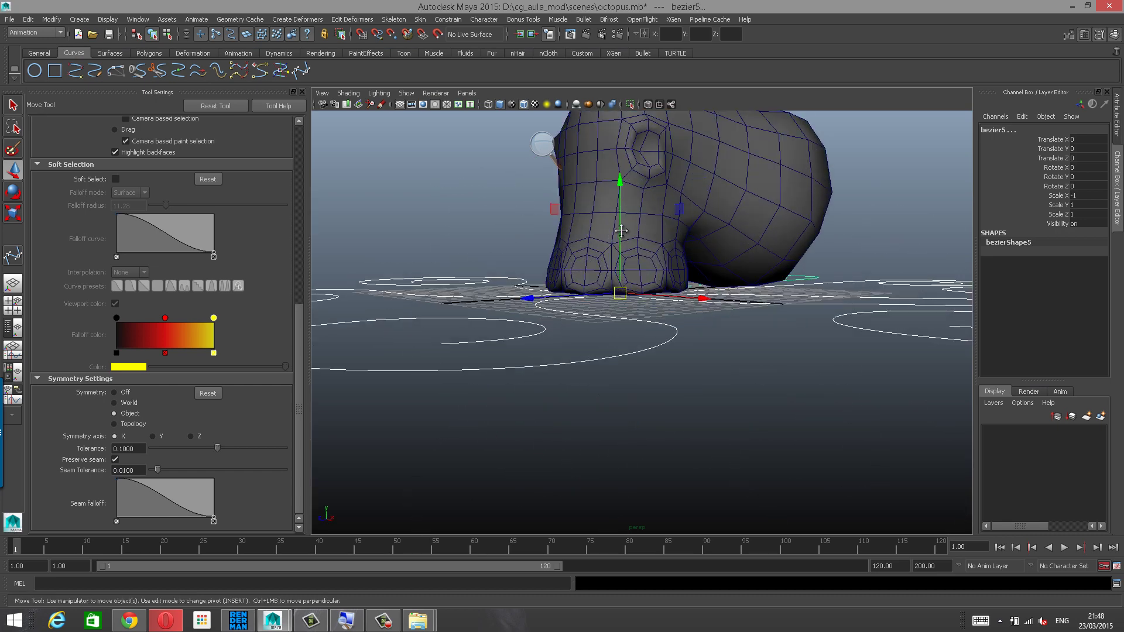
{"action": "scroll", "coordinate": [638, 246], "scroll_direction": "up", "scroll_amount": 4}
{"action": "left_click_drag", "start_coordinate": [641, 270], "coordinate": [574, 295], "text": "alt"}
{"action": "left_click_drag", "start_coordinate": [677, 205], "coordinate": [678, 158]}
{"action": "left_click_drag", "start_coordinate": [667, 193], "coordinate": [586, 364], "text": "alt"}
{"action": "scroll", "coordinate": [691, 246], "scroll_direction": "up", "scroll_amount": 3}
{"action": "scroll", "coordinate": [586, 364], "scroll_direction": "up", "scroll_amount": 1}
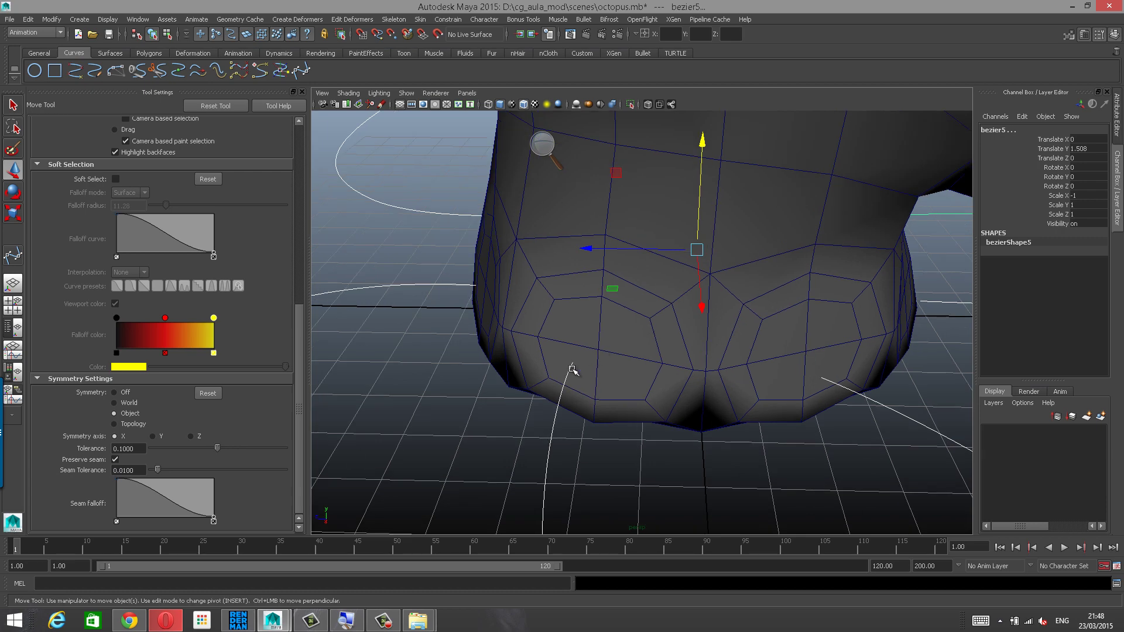
Raise the selected tentacle curves to Translate Y 1.524 in the side view with wireframe on shaded, and return to the perspective view.
{"action": "key", "text": "space"}
{"action": "key", "text": "space"}
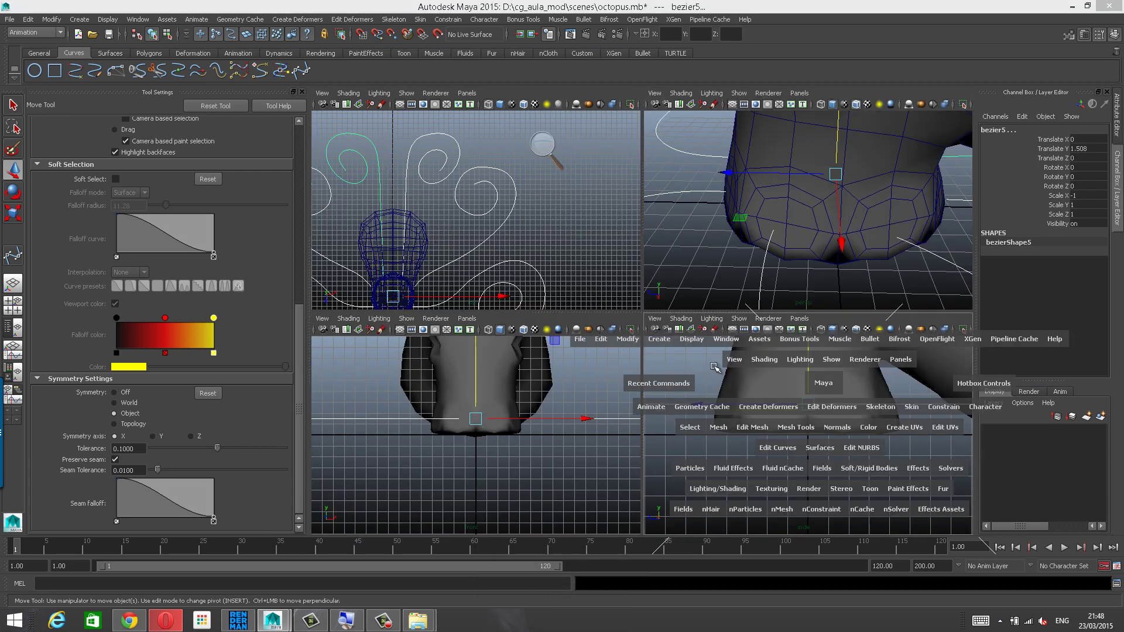
{"action": "middle_click_drag", "start_coordinate": [659, 348], "coordinate": [651, 427], "text": "alt"}
{"action": "scroll", "coordinate": [651, 426], "scroll_direction": "up", "scroll_amount": 2}
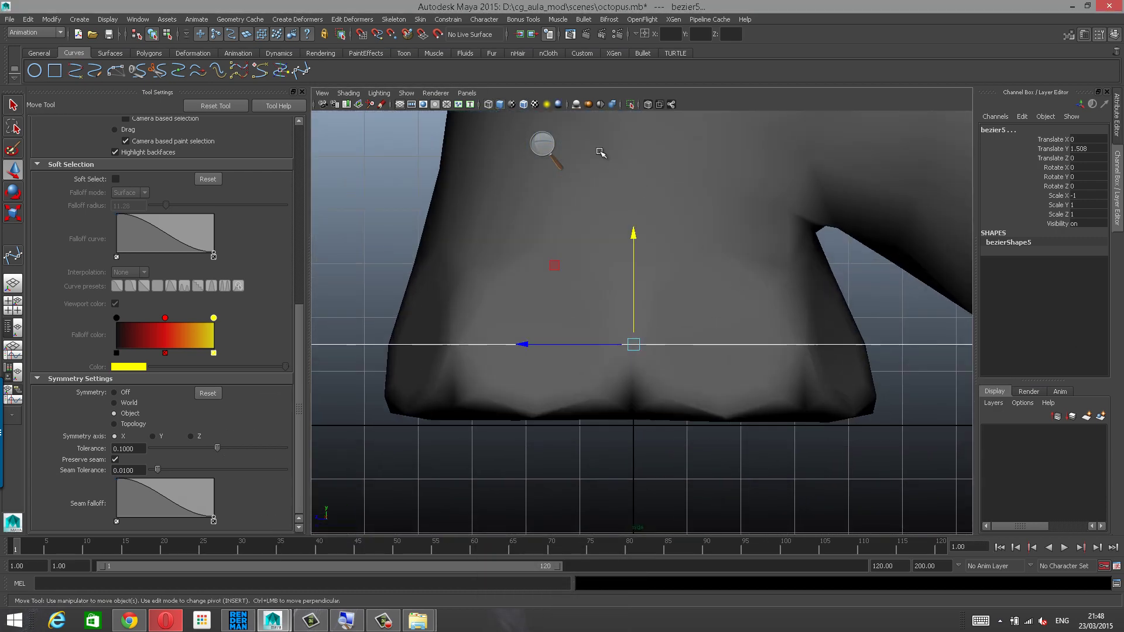
{"action": "left_click", "coordinate": [534, 105]}
{"action": "scroll", "coordinate": [619, 269], "scroll_direction": "up", "scroll_amount": 3}
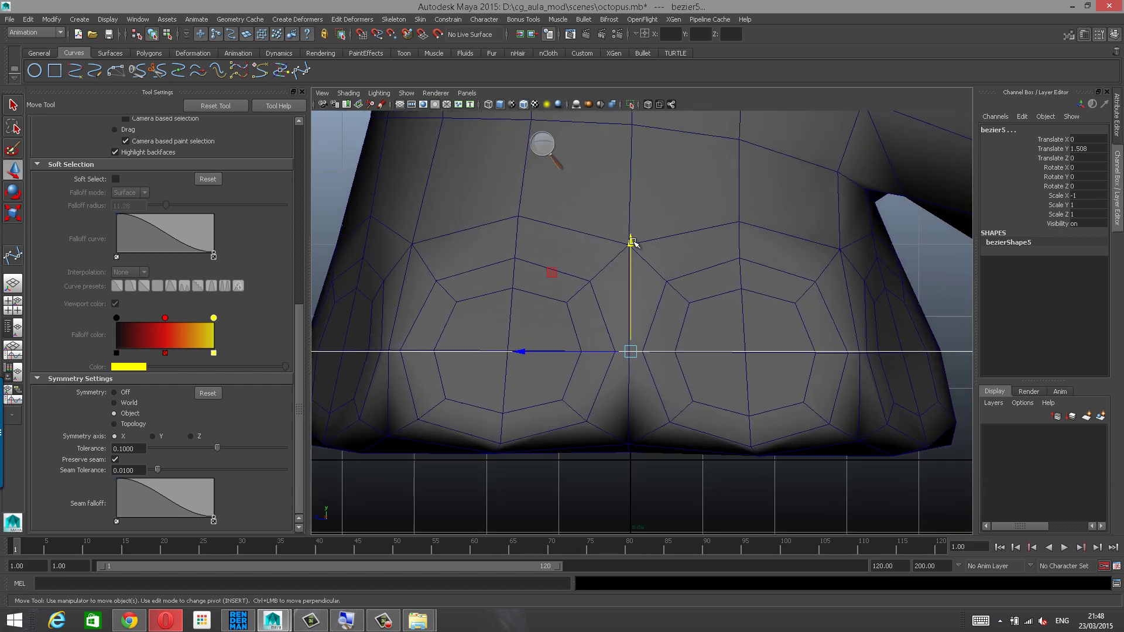
{"action": "left_click_drag", "start_coordinate": [633, 242], "coordinate": [674, 286]}
{"action": "key", "text": "space"}
{"action": "key", "text": "space"}
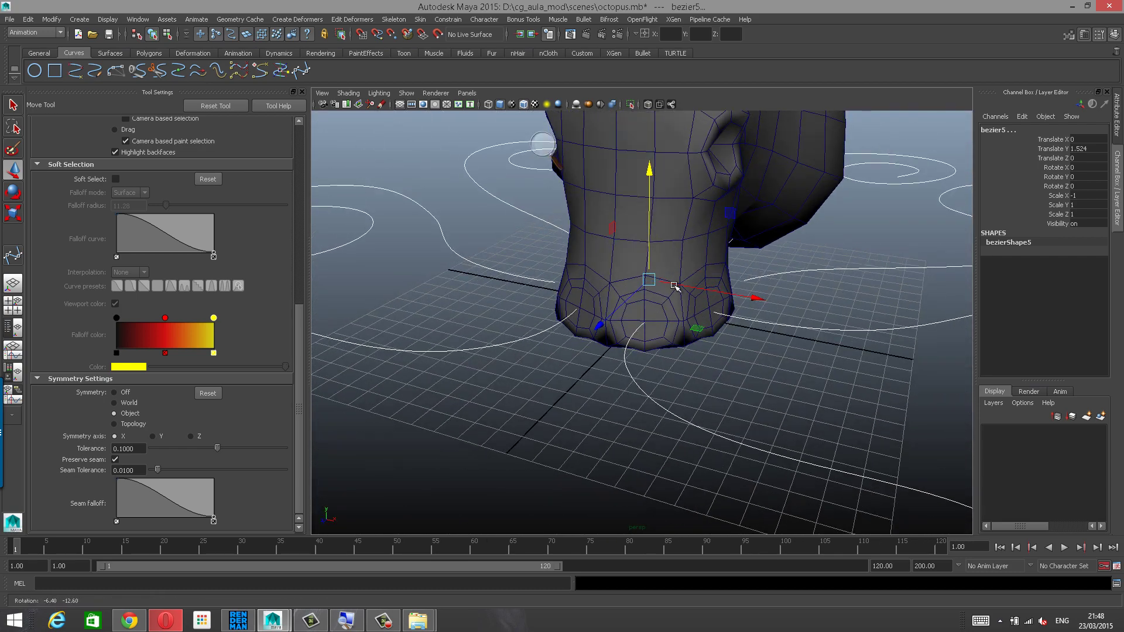
Examine from several angles how the tentacle curve starts line up with the octagonal face groups at the body's base.
{"action": "scroll", "coordinate": [693, 301], "scroll_direction": "down", "scroll_amount": 5}
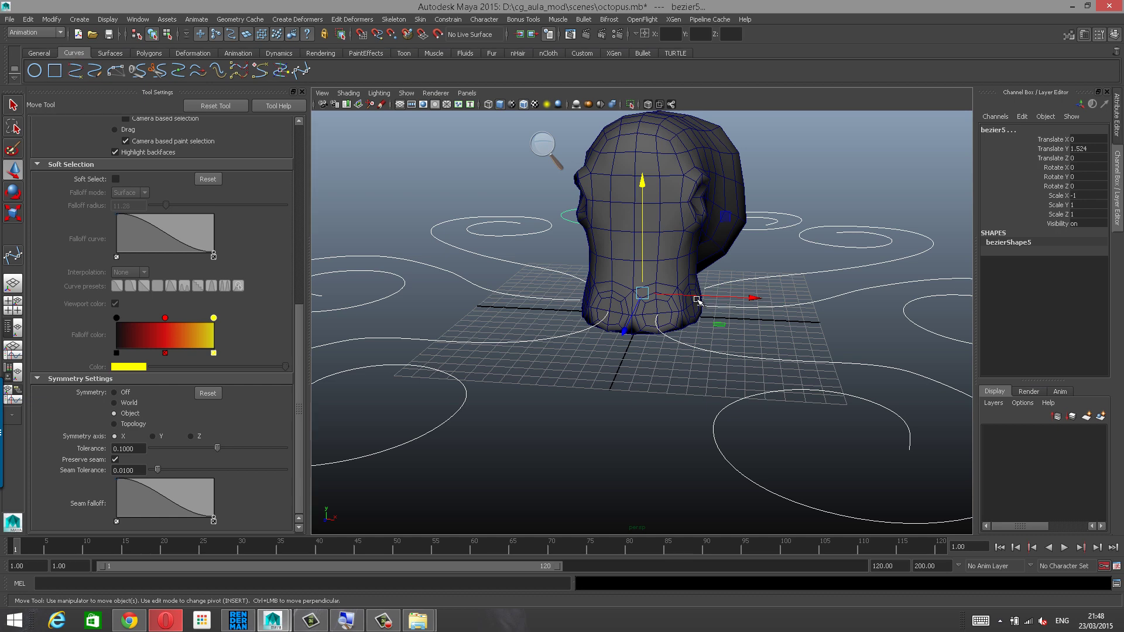
{"action": "right_click_drag", "start_coordinate": [739, 344], "coordinate": [860, 299], "text": "alt"}
{"action": "left_click_drag", "start_coordinate": [861, 298], "coordinate": [723, 276], "text": "alt"}
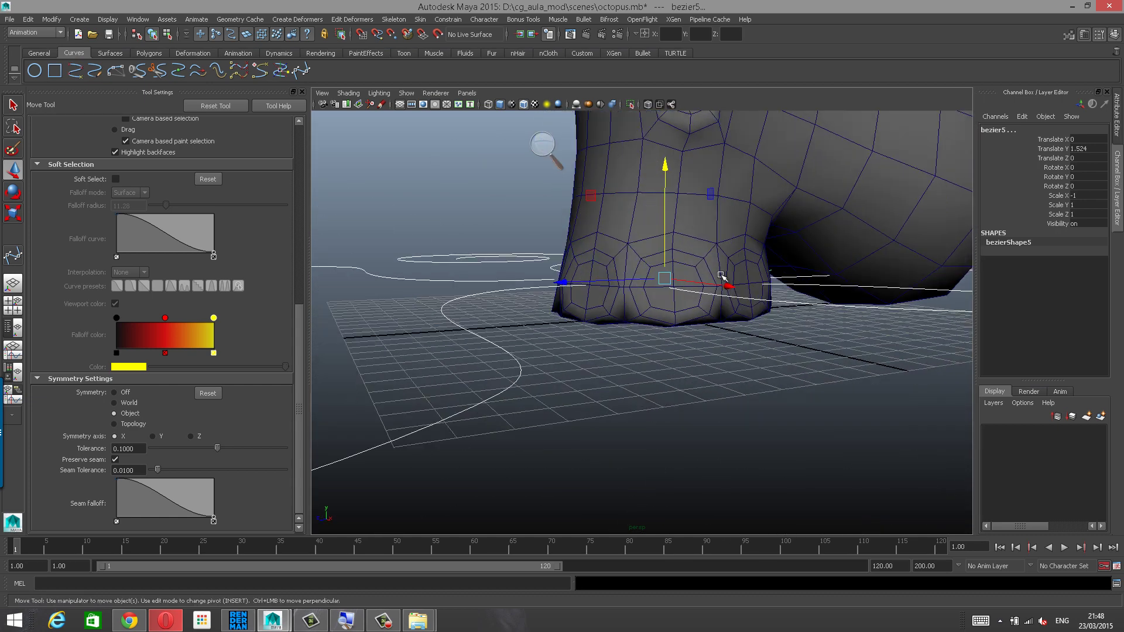
{"action": "right_click_drag", "start_coordinate": [723, 276], "coordinate": [750, 351], "text": "alt"}
{"action": "middle_click_drag", "start_coordinate": [681, 366], "coordinate": [675, 426], "text": "alt"}
{"action": "right_click_drag", "start_coordinate": [638, 337], "coordinate": [655, 345], "text": "alt"}
{"action": "left_click_drag", "start_coordinate": [654, 344], "coordinate": [623, 359], "text": "alt"}
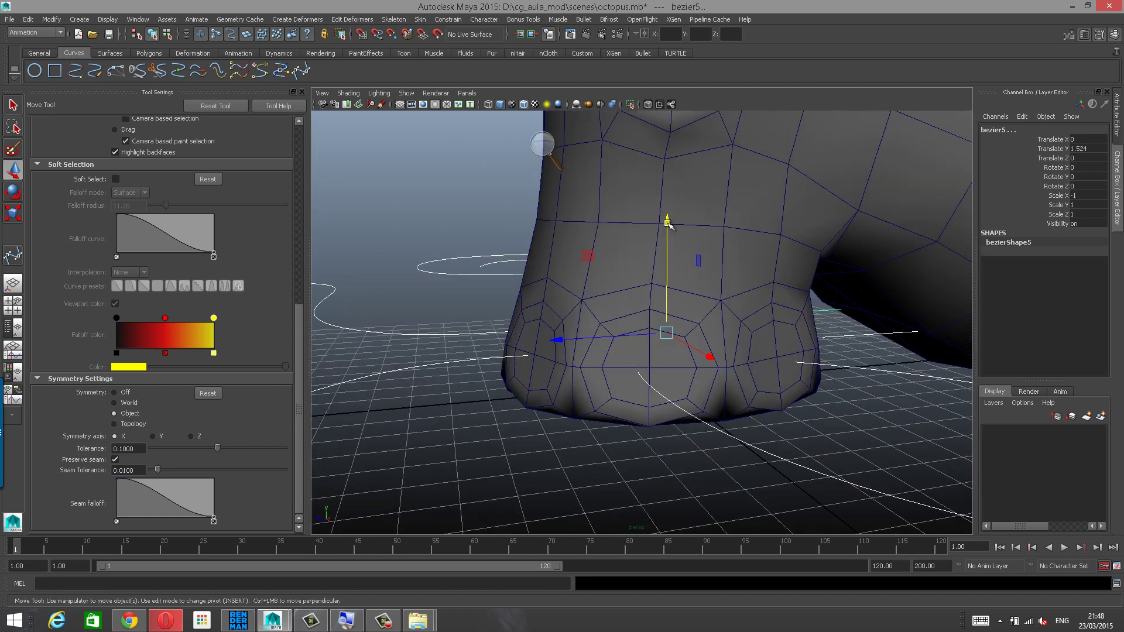
{"action": "key", "text": "ctrl+z"}
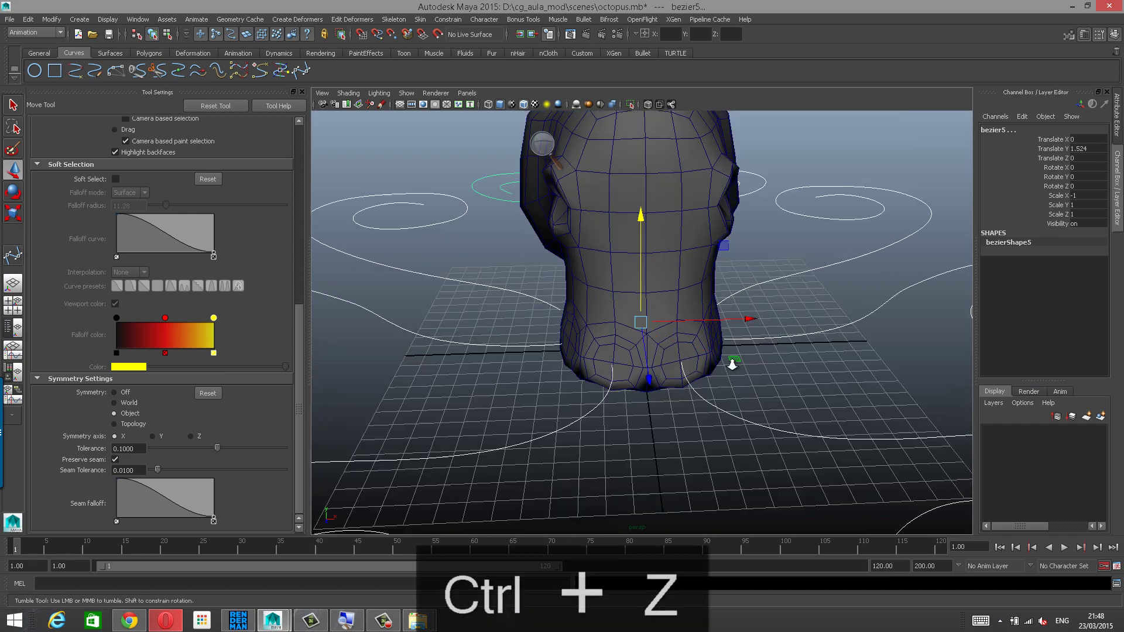
{"action": "right_click_drag", "start_coordinate": [732, 364], "coordinate": [676, 358], "text": "alt"}
{"action": "left_click_drag", "start_coordinate": [675, 358], "coordinate": [639, 366], "text": "alt"}
{"action": "left_click", "coordinate": [804, 364]}
{"action": "right_click_drag", "start_coordinate": [691, 375], "coordinate": [718, 384], "text": "alt"}
{"action": "left_click_drag", "start_coordinate": [718, 384], "coordinate": [662, 388], "text": "alt"}
{"action": "right_click_drag", "start_coordinate": [661, 387], "coordinate": [677, 383], "text": "alt"}
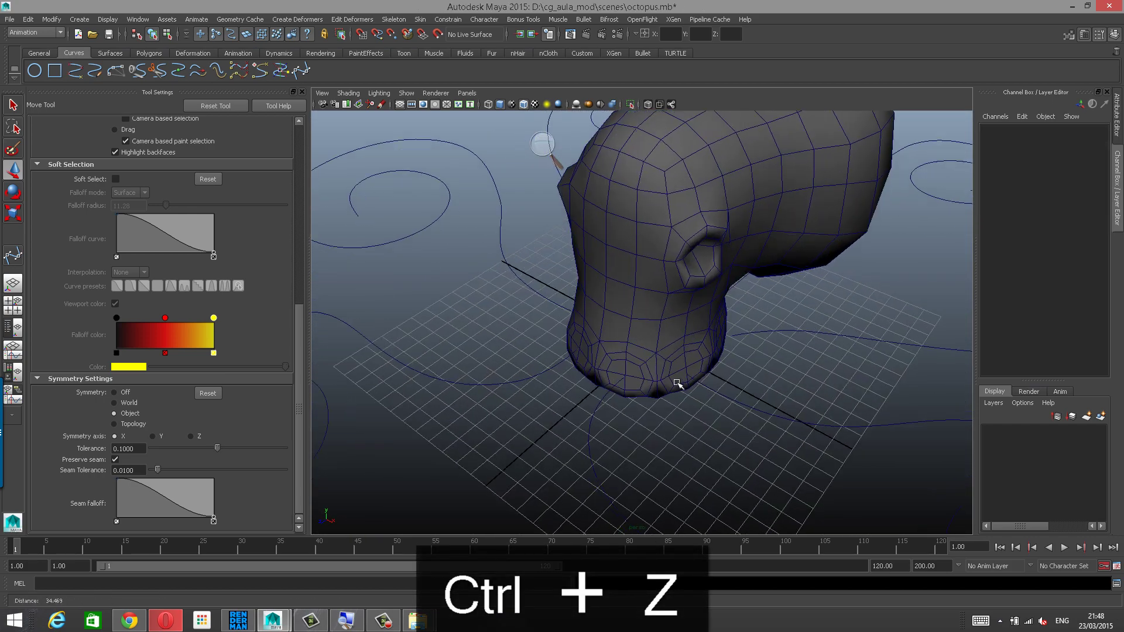
{"action": "middle_click_drag", "start_coordinate": [677, 383], "coordinate": [680, 287], "text": "alt"}
{"action": "left_click_drag", "start_coordinate": [545, 326], "coordinate": [655, 326], "text": "alt"}
{"action": "right_click_drag", "start_coordinate": [654, 326], "coordinate": [700, 384], "text": "alt"}
{"action": "middle_click_drag", "start_coordinate": [700, 383], "coordinate": [657, 299], "text": "alt"}
{"action": "mouse_move", "coordinate": [656, 333]}
{"action": "left_mouse_down", "text": "alt"}
{"action": "mouse_move", "coordinate": [640, 341]}
{"action": "mouse_move", "coordinate": [639, 332]}
{"action": "left_mouse_up", "text": "alt"}
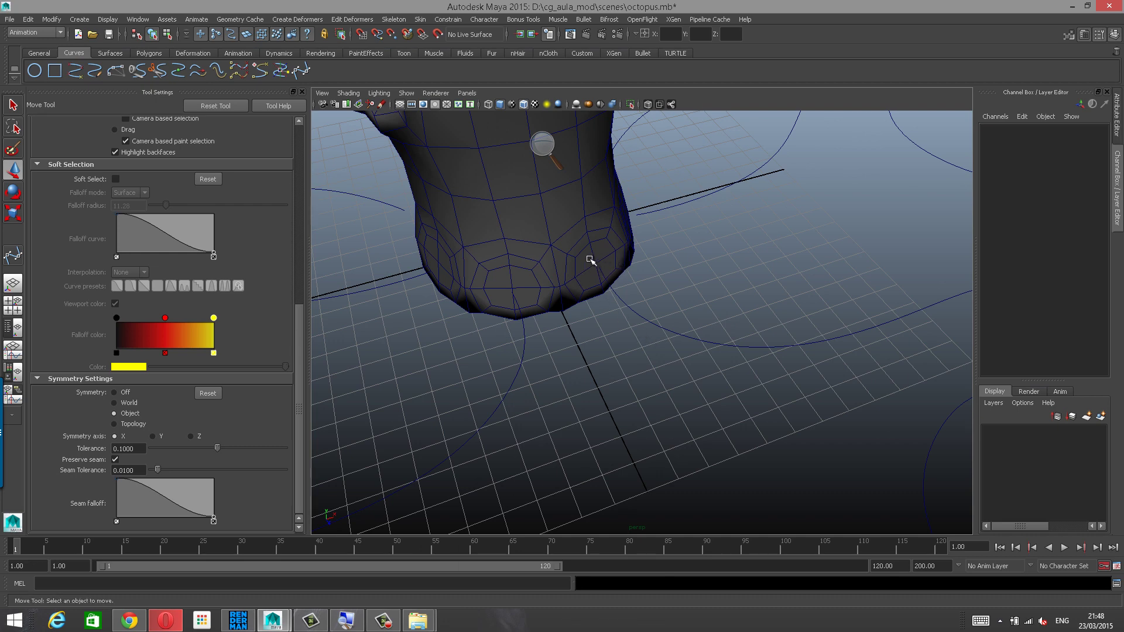
{"action": "right_click_drag", "start_coordinate": [537, 288], "coordinate": [583, 224], "text": "alt"}
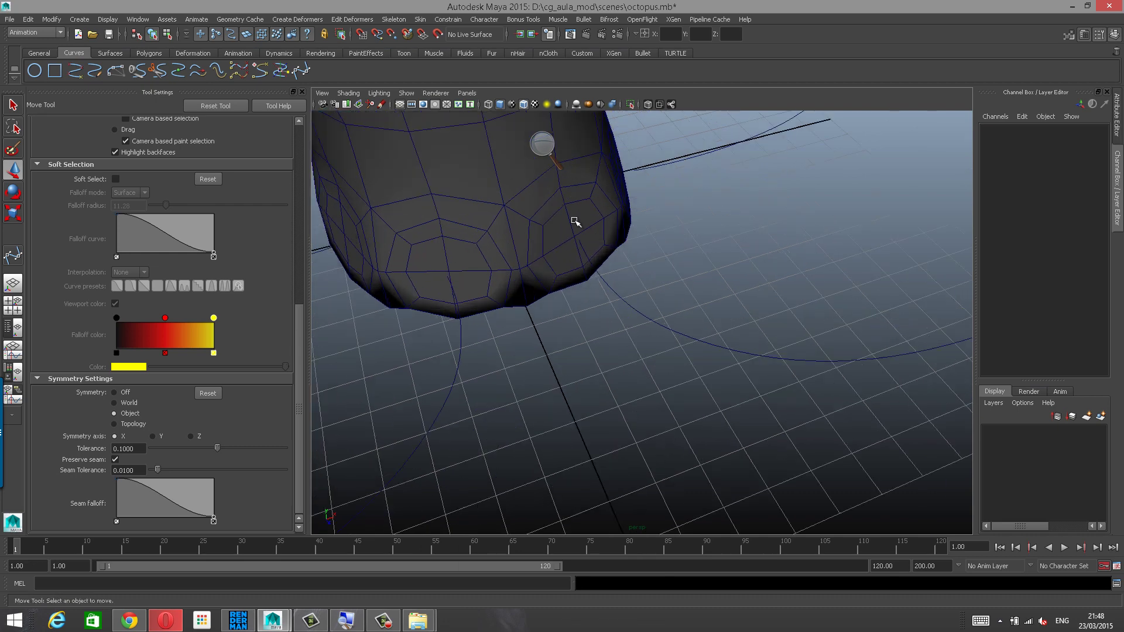
{"action": "right_click_drag", "start_coordinate": [750, 222], "coordinate": [678, 261], "text": "alt"}
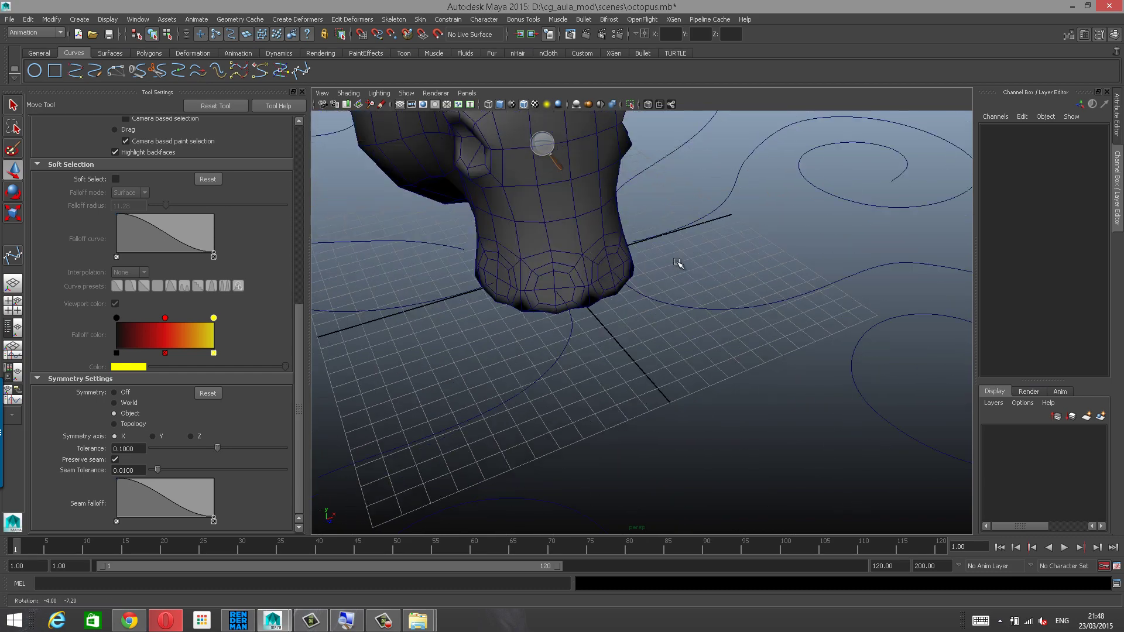
{"action": "left_click_drag", "start_coordinate": [677, 261], "coordinate": [726, 273], "text": "alt"}
{"action": "left_click", "coordinate": [766, 331]}
{"action": "right_click_drag", "start_coordinate": [766, 331], "coordinate": [787, 269], "text": "alt"}
{"action": "left_click_drag", "start_coordinate": [787, 268], "coordinate": [645, 286], "text": "alt"}
{"action": "right_click_drag", "start_coordinate": [660, 294], "coordinate": [625, 316], "text": "alt"}
Select the four central faces of the octagonal groups on both front stubs, with object symmetry active.
{"action": "left_click_drag", "start_coordinate": [773, 284], "coordinate": [875, 473]}
{"action": "right_click_drag", "start_coordinate": [875, 474], "coordinate": [660, 414], "text": "alt"}
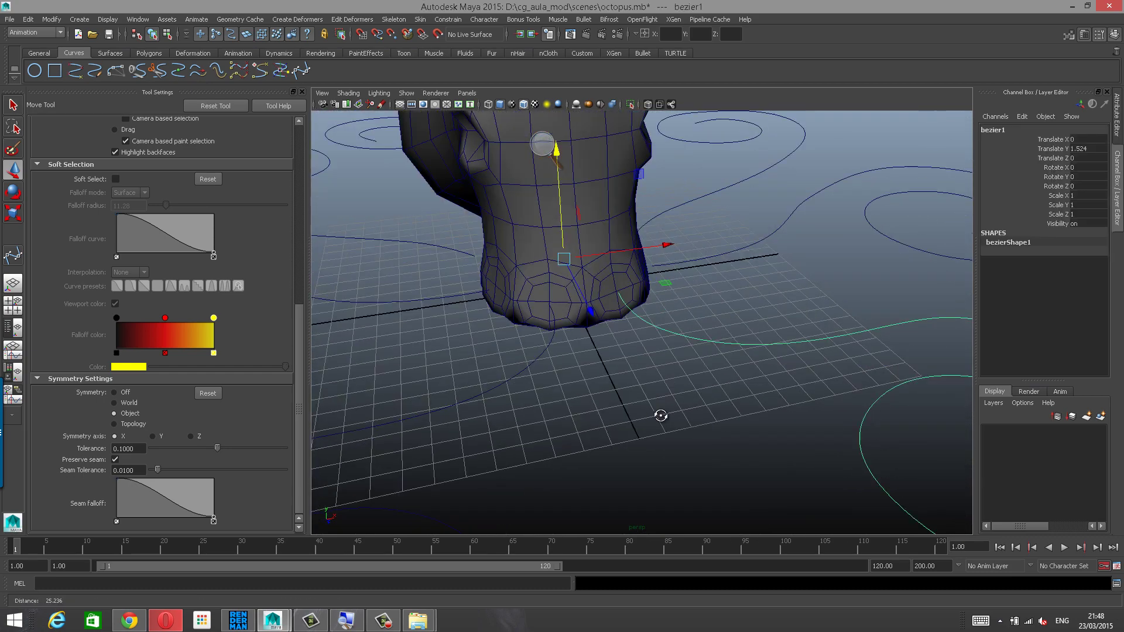
{"action": "left_click_drag", "start_coordinate": [659, 414], "coordinate": [703, 404], "text": "alt"}
{"action": "left_click_drag", "start_coordinate": [767, 384], "coordinate": [665, 375], "text": "alt"}
{"action": "right_click_drag", "start_coordinate": [665, 375], "coordinate": [663, 278], "text": "alt"}
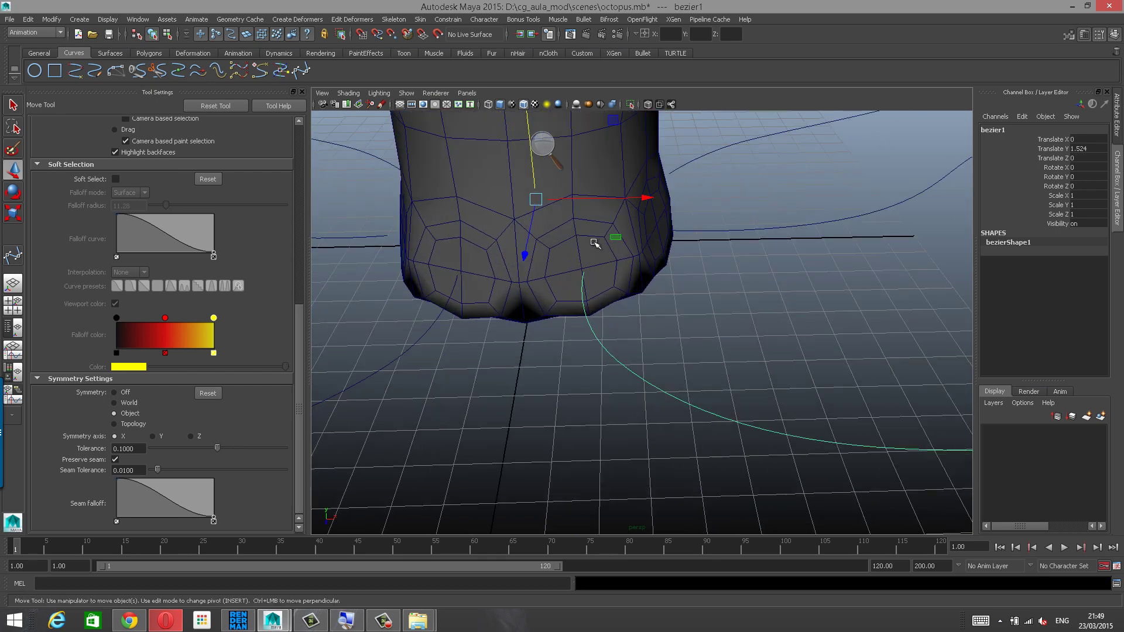
{"action": "right_click", "coordinate": [598, 217]}
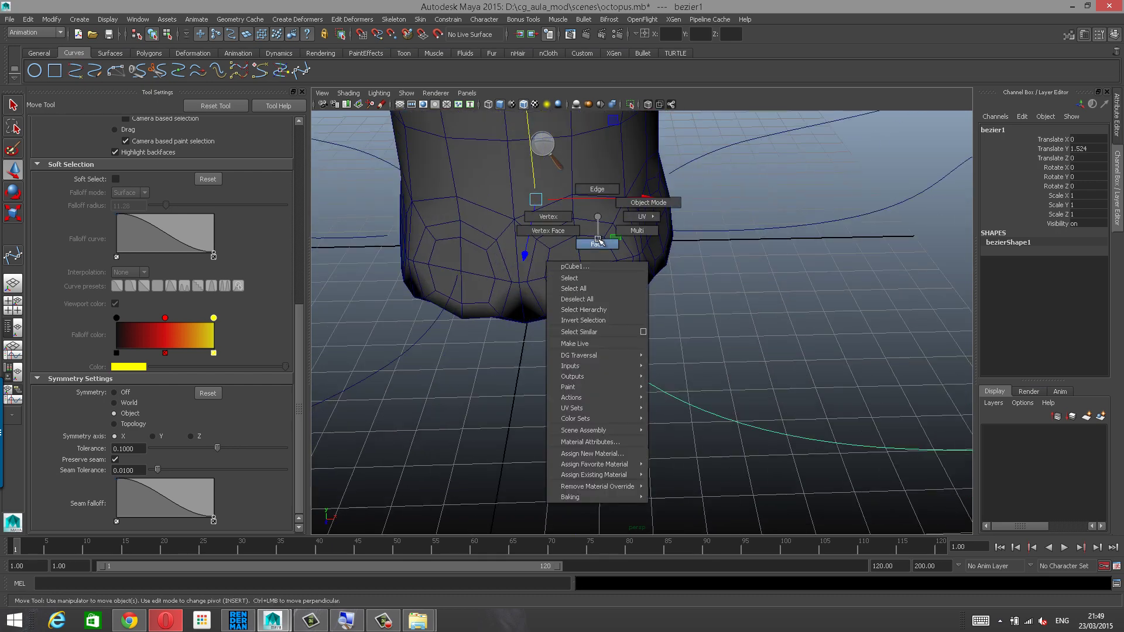
{"action": "left_click", "coordinate": [597, 242]}
{"action": "left_click", "coordinate": [560, 253]}
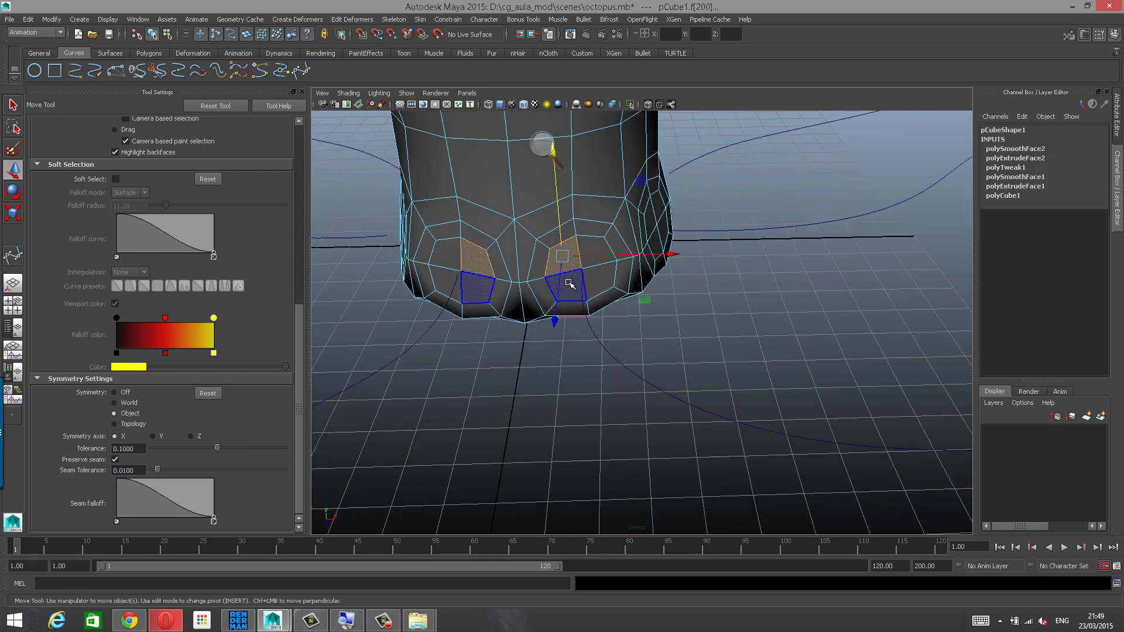
{"action": "left_click", "coordinate": [570, 283], "text": "shift"}
{"action": "left_click", "coordinate": [595, 284], "text": "shift"}
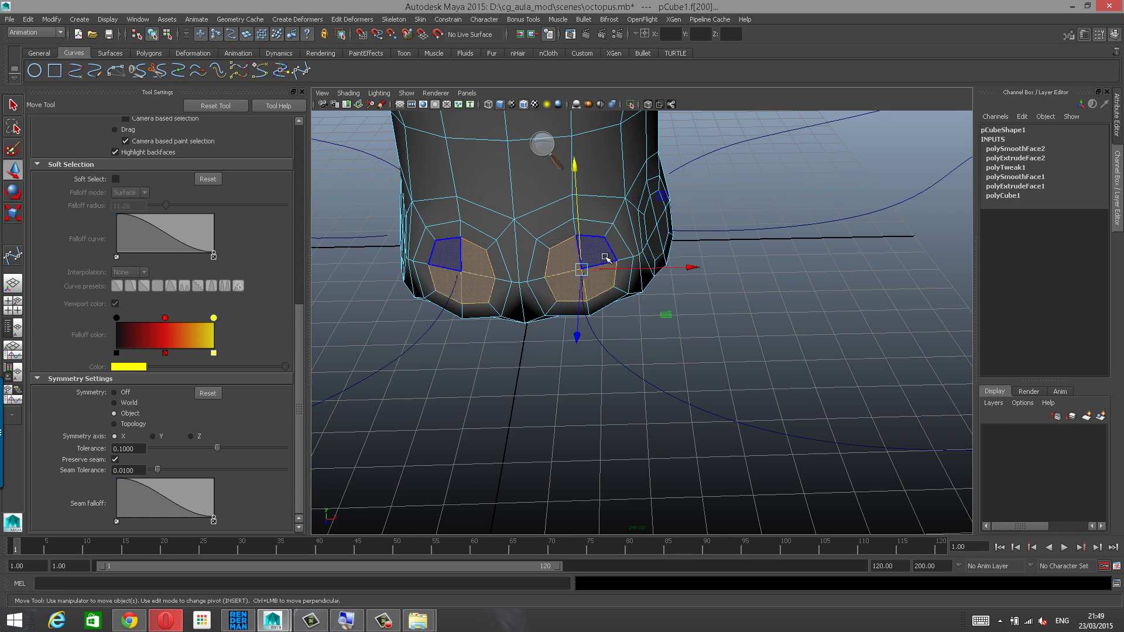
{"action": "left_click", "coordinate": [605, 258], "text": "shift"}
Add the front tentacle curve bezier1 to the selection of stub faces.
{"action": "scroll", "coordinate": [689, 345], "scroll_direction": "down", "scroll_amount": 3}
{"action": "left_click_drag", "start_coordinate": [689, 344], "coordinate": [706, 346], "text": "alt"}
{"action": "left_click_drag", "start_coordinate": [774, 330], "coordinate": [821, 381], "text": "shift"}
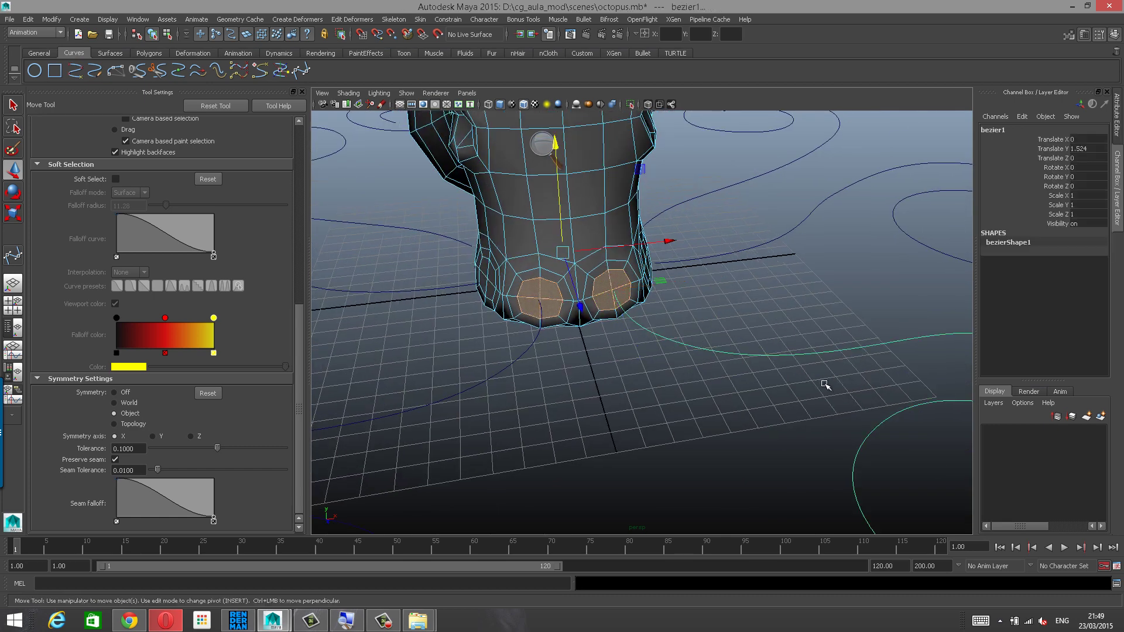
{"action": "left_click_drag", "start_coordinate": [720, 372], "coordinate": [636, 363], "text": "alt"}
{"action": "scroll", "coordinate": [772, 333], "scroll_direction": "up", "scroll_amount": 4}
{"action": "left_click_drag", "start_coordinate": [747, 334], "coordinate": [784, 329], "text": "alt"}
{"action": "middle_click_drag", "start_coordinate": [519, 324], "coordinate": [652, 328], "text": "alt"}
{"action": "scroll", "coordinate": [652, 328], "scroll_direction": "up", "scroll_amount": 1}
{"action": "scroll", "coordinate": [652, 328], "scroll_direction": "up", "scroll_amount": 1}
{"action": "left_click_drag", "start_coordinate": [652, 328], "coordinate": [625, 326], "text": "alt"}
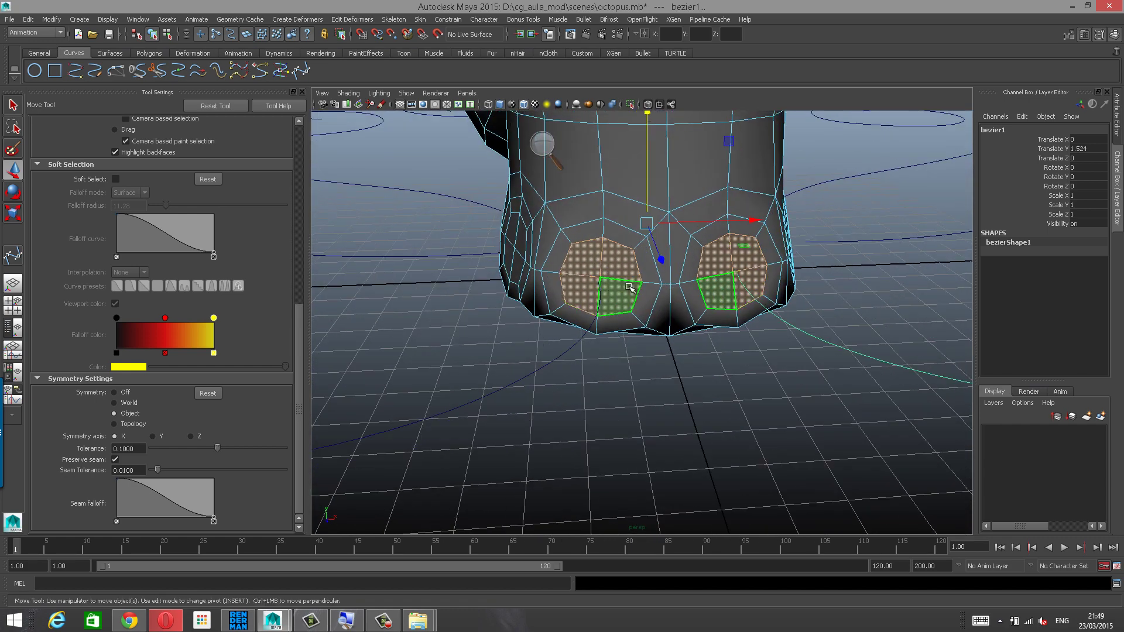
{"action": "left_click_drag", "start_coordinate": [771, 277], "coordinate": [718, 299], "text": "alt"}
{"action": "right_click_drag", "start_coordinate": [717, 299], "coordinate": [566, 332], "text": "alt"}
{"action": "mouse_move", "coordinate": [580, 331]}
{"action": "left_mouse_down", "text": "alt"}
{"action": "mouse_move", "coordinate": [588, 324]}
{"action": "mouse_move", "coordinate": [571, 331]}
{"action": "left_mouse_up", "text": "alt"}
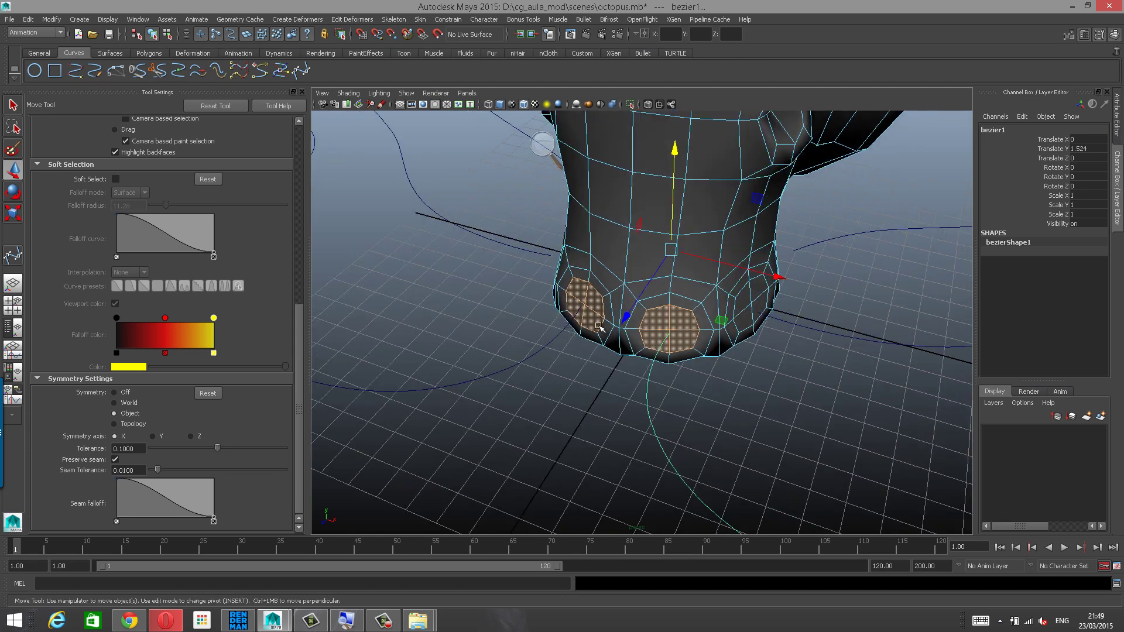
Add the mirrored front tentacle curve to the selection and try to extrude both stubs' faces along the curves.
{"action": "left_click", "coordinate": [529, 377], "text": "shift"}
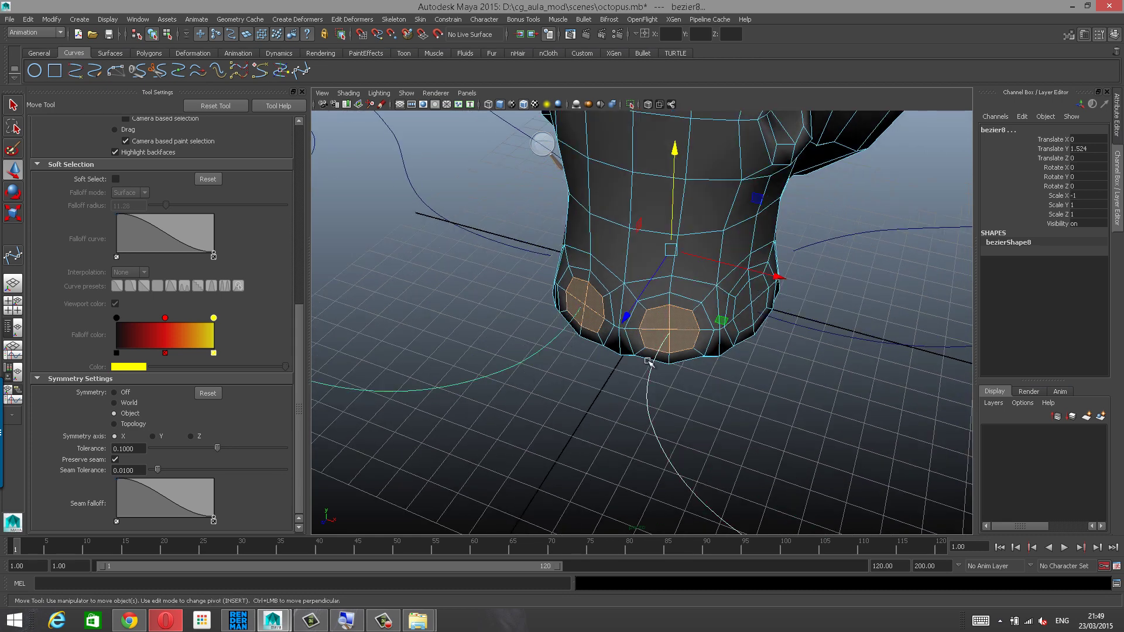
{"action": "left_click_drag", "start_coordinate": [650, 361], "coordinate": [706, 352], "text": "alt"}
{"action": "right_click_drag", "start_coordinate": [705, 352], "coordinate": [577, 383], "text": "alt"}
{"action": "left_click_drag", "start_coordinate": [576, 383], "coordinate": [589, 380], "text": "alt"}
{"action": "right_click_drag", "start_coordinate": [632, 320], "coordinate": [631, 348], "text": "shift"}
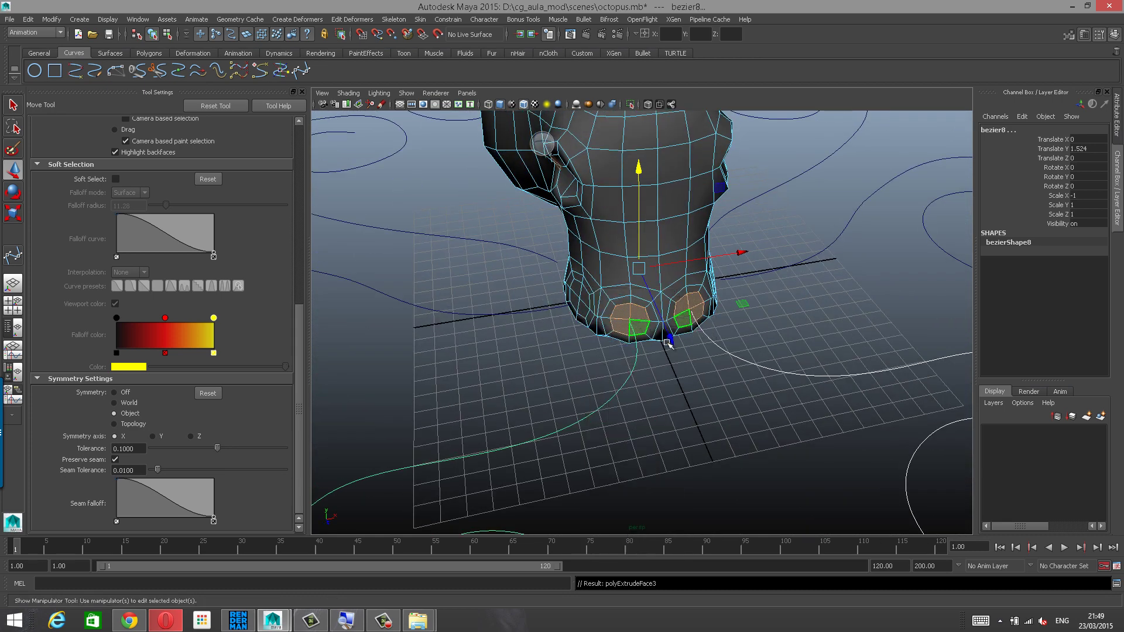
Undo the stub face extrusion and the addition of the mirrored curve, and clear the selection.
{"action": "scroll", "coordinate": [709, 309], "scroll_direction": "down", "scroll_amount": 3}
{"action": "key", "text": "ctrl+z"}
{"action": "key", "text": "ctrl+z"}
{"action": "left_click_drag", "start_coordinate": [749, 324], "coordinate": [707, 327], "text": "alt"}
{"action": "scroll", "coordinate": [707, 327], "scroll_direction": "up", "scroll_amount": 5}
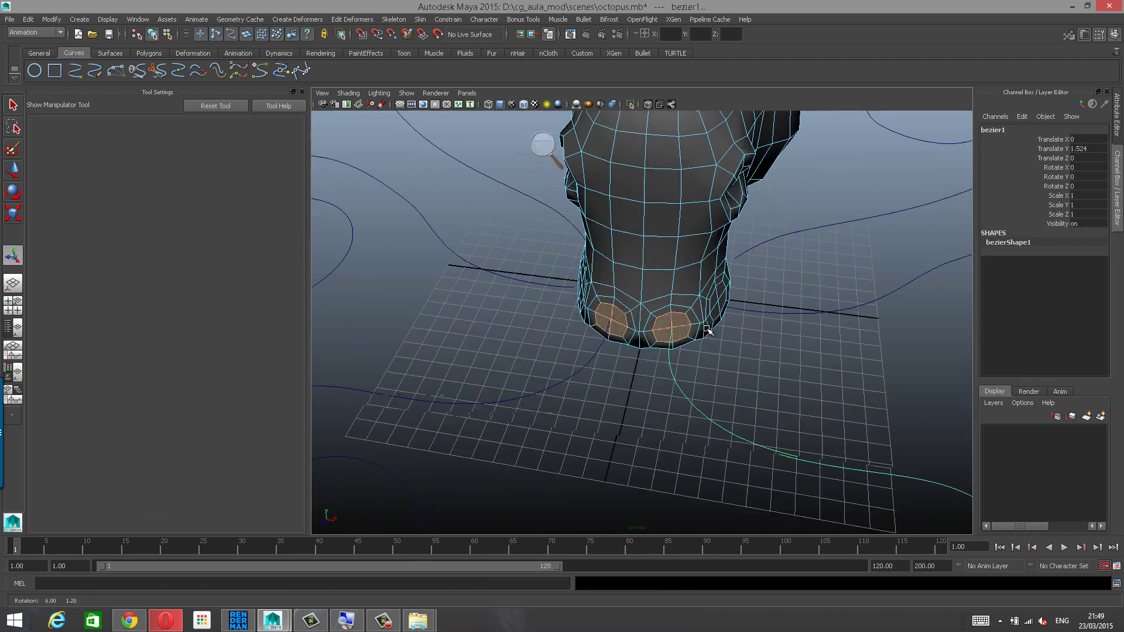
{"action": "scroll", "coordinate": [690, 374], "scroll_direction": "down", "scroll_amount": 6}
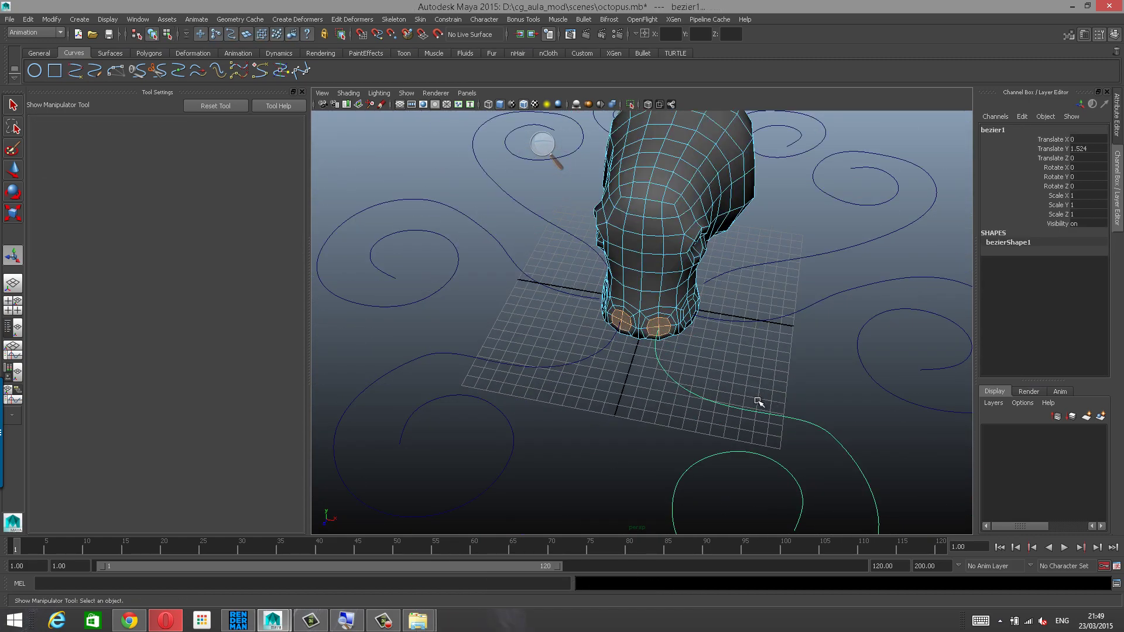
{"action": "left_click_drag", "start_coordinate": [721, 399], "coordinate": [749, 344], "text": "alt"}
{"action": "scroll", "coordinate": [749, 344], "scroll_direction": "up", "scroll_amount": 4}
{"action": "left_click", "coordinate": [750, 344]}
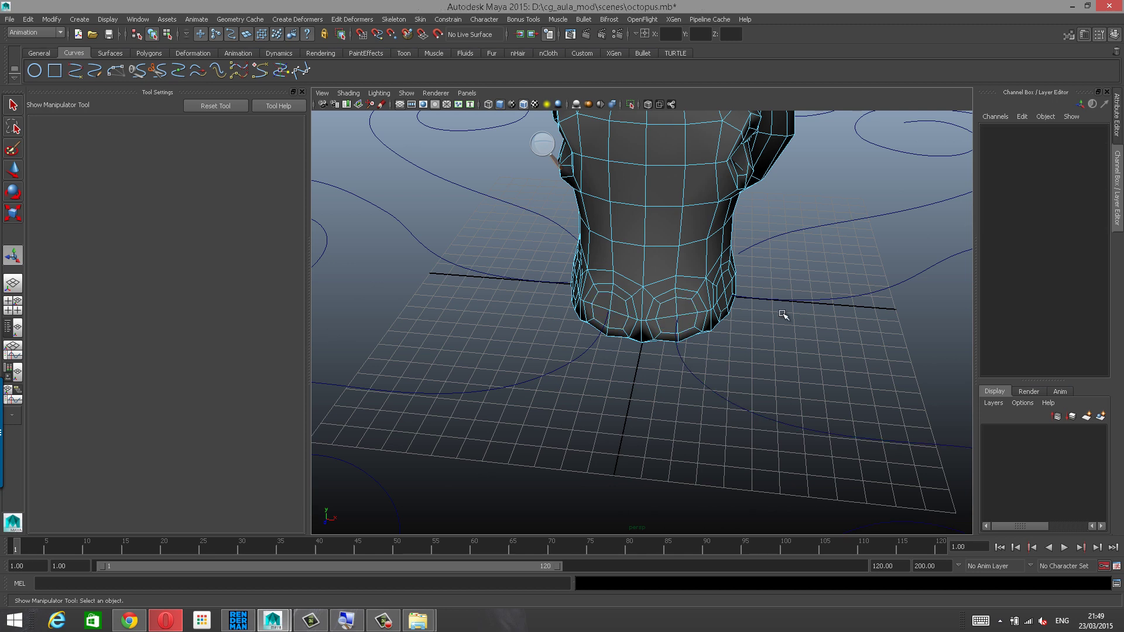
Turn symmetry off in the Move tool settings.
{"action": "key", "text": "w"}
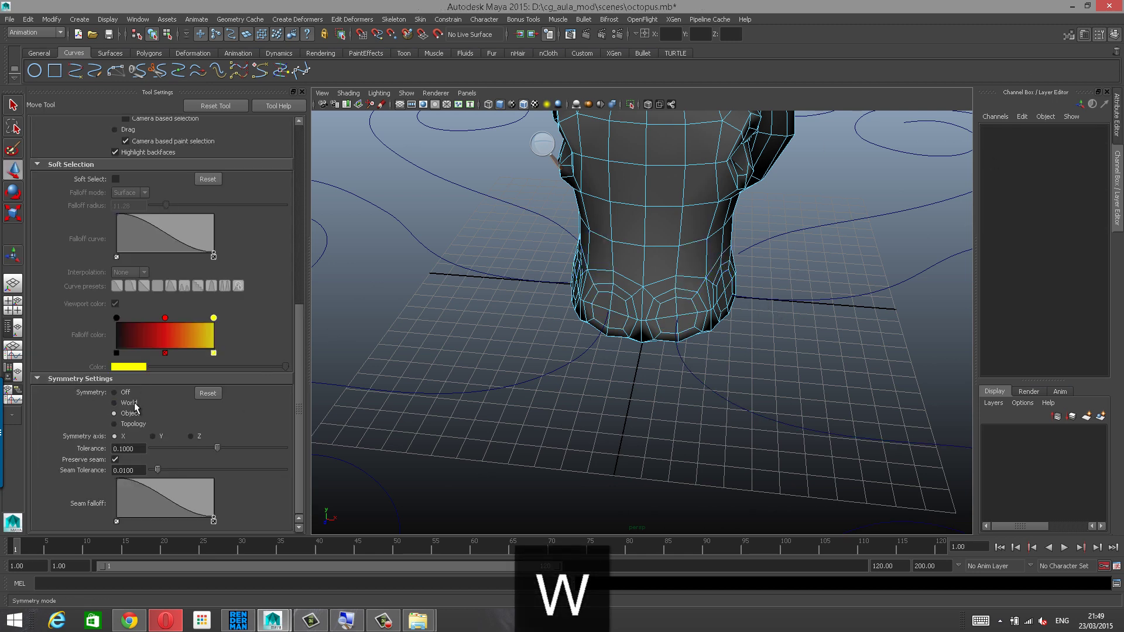
{"action": "left_click", "coordinate": [114, 393]}
{"action": "scroll", "coordinate": [827, 296], "scroll_direction": "up", "scroll_amount": 5}
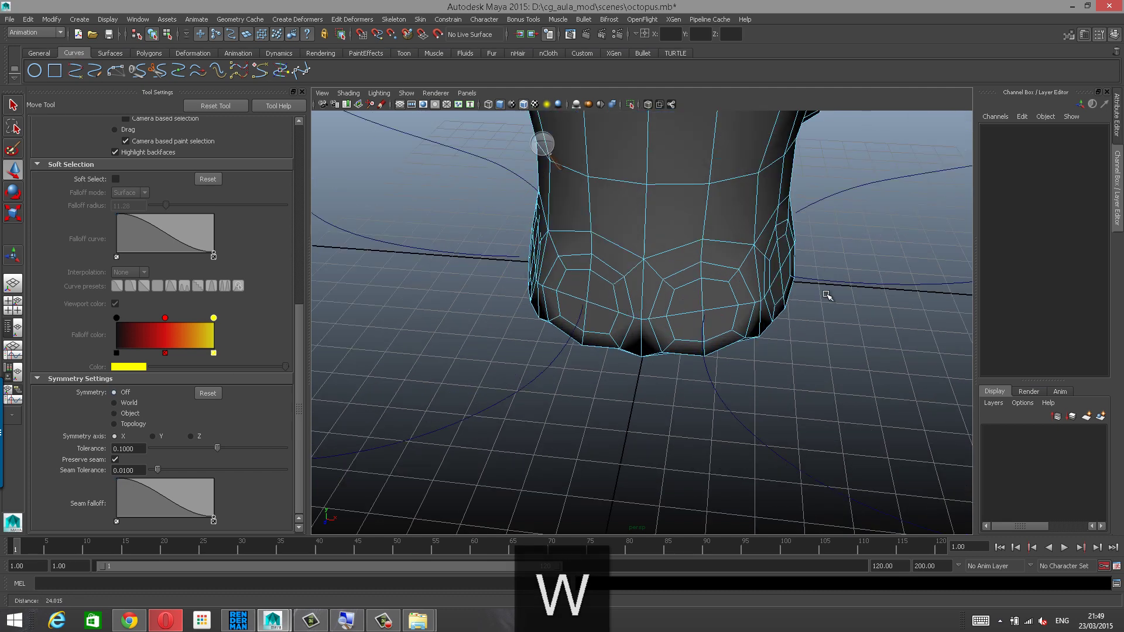
{"action": "right_click_drag", "start_coordinate": [703, 298], "coordinate": [707, 310]}
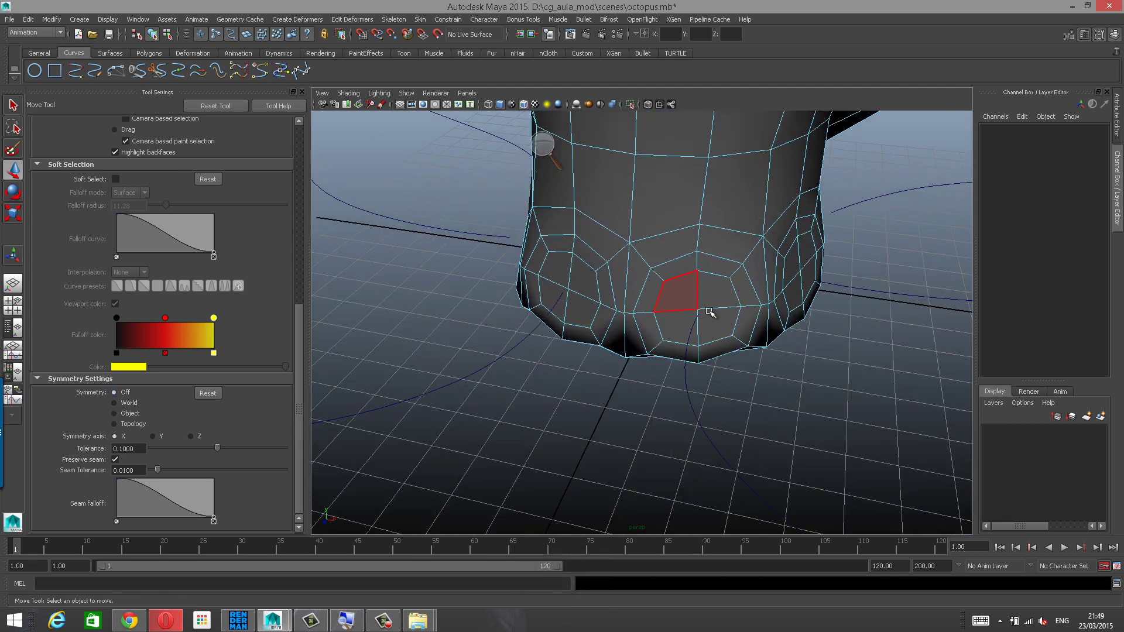
{"action": "left_click_drag", "start_coordinate": [686, 449], "coordinate": [747, 439]}
{"action": "right_click", "coordinate": [725, 307]}
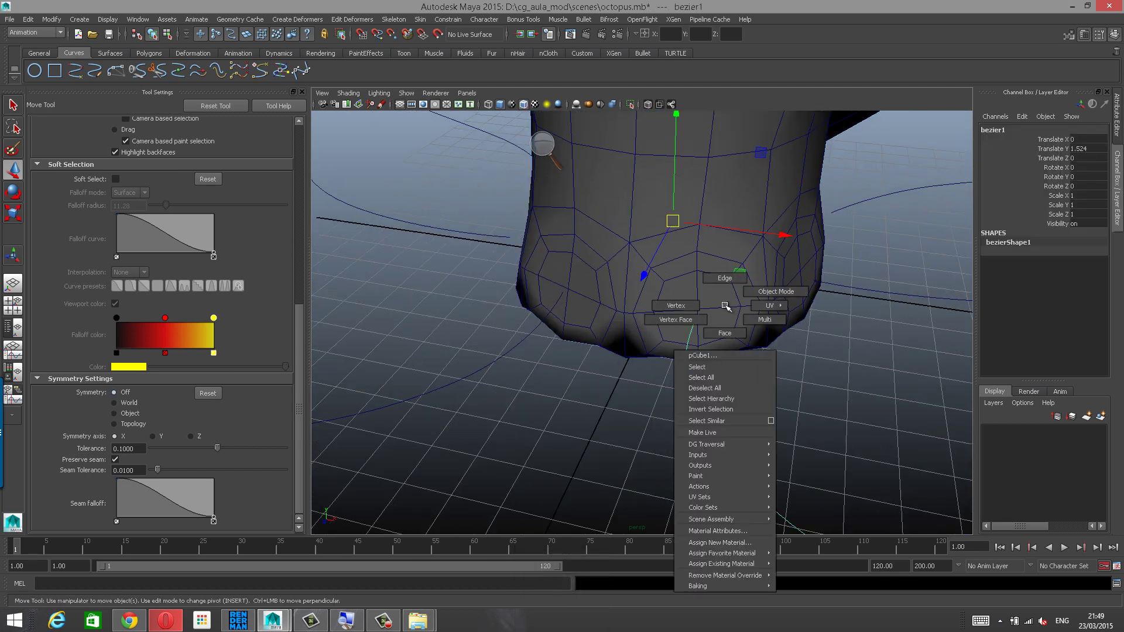
{"action": "right_click_drag", "start_coordinate": [724, 306], "coordinate": [726, 332]}
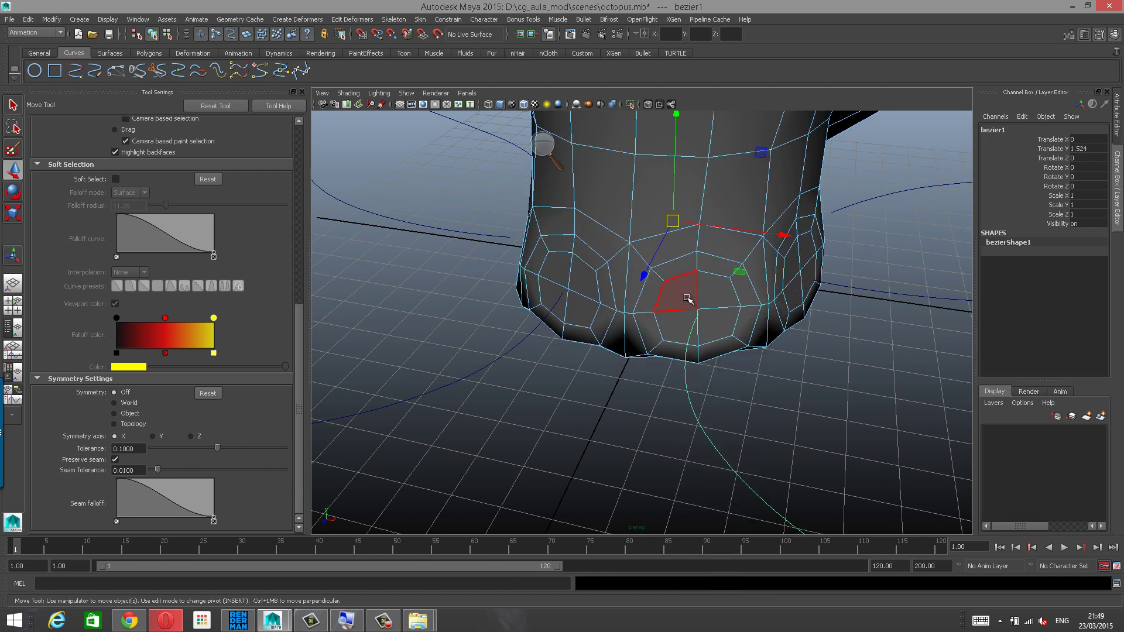
{"action": "left_click", "coordinate": [687, 299], "text": "shift"}
{"action": "left_click", "coordinate": [786, 360]}
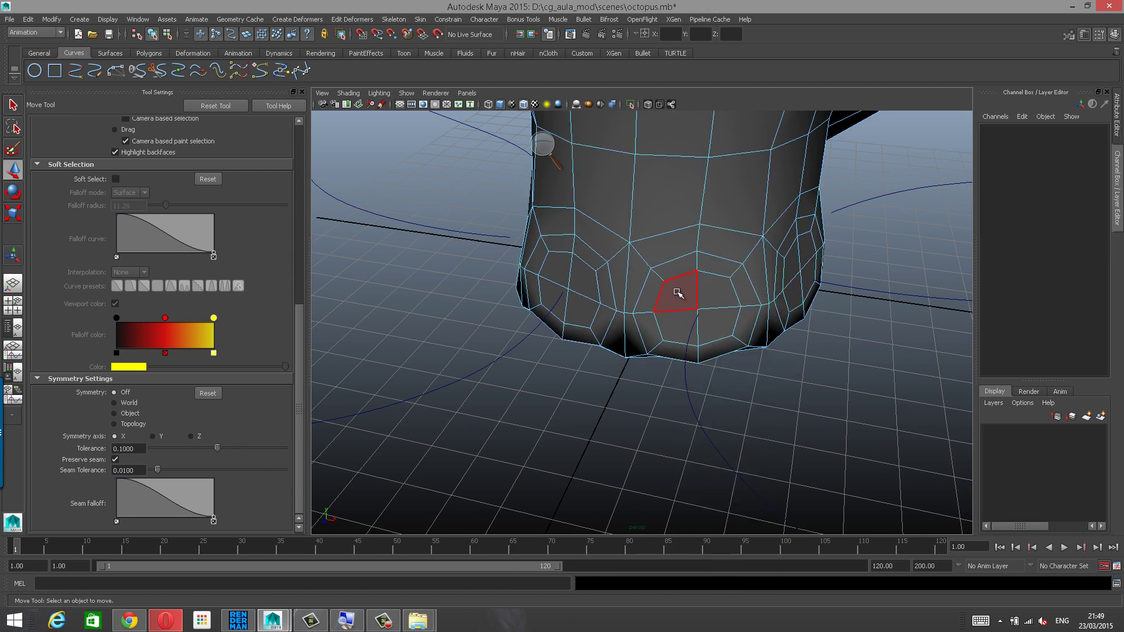
Select the four central faces of the single front stub where the bezier1 tentacle curve starts.
{"action": "left_click", "coordinate": [677, 293]}
{"action": "left_click", "coordinate": [675, 319], "text": "shift"}
{"action": "left_click", "coordinate": [718, 325], "text": "shift"}
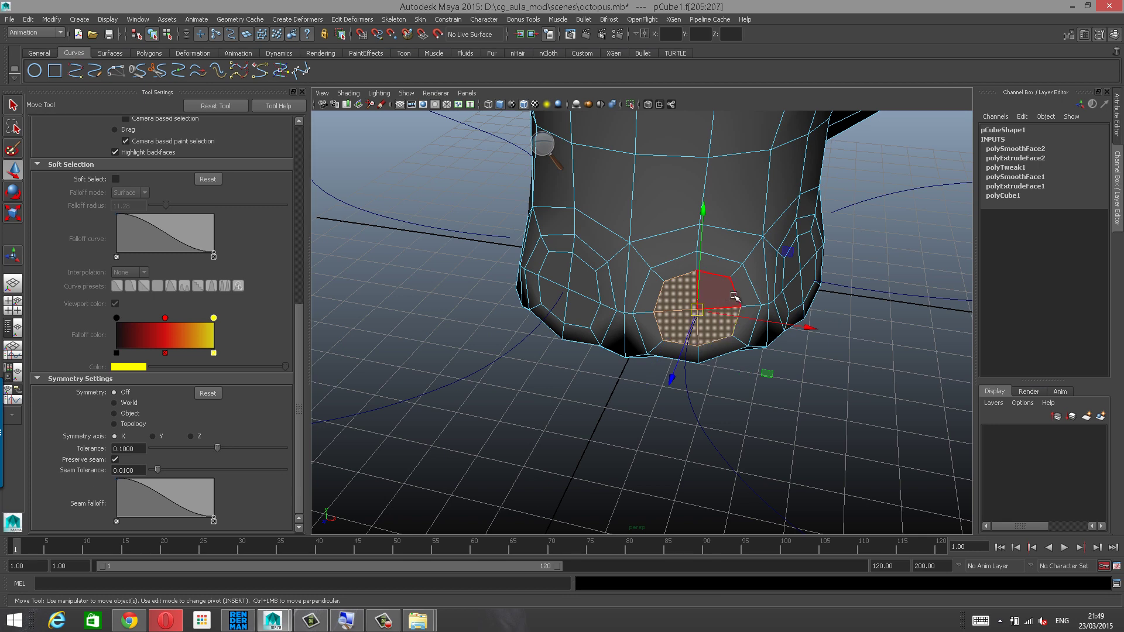
{"action": "left_click", "coordinate": [734, 296], "text": "shift"}
{"action": "right_click_drag", "start_coordinate": [734, 295], "coordinate": [662, 325], "text": "alt"}
{"action": "left_click_drag", "start_coordinate": [662, 325], "coordinate": [695, 342], "text": "alt"}
{"action": "middle_click_drag", "start_coordinate": [695, 341], "coordinate": [663, 338], "text": "alt"}
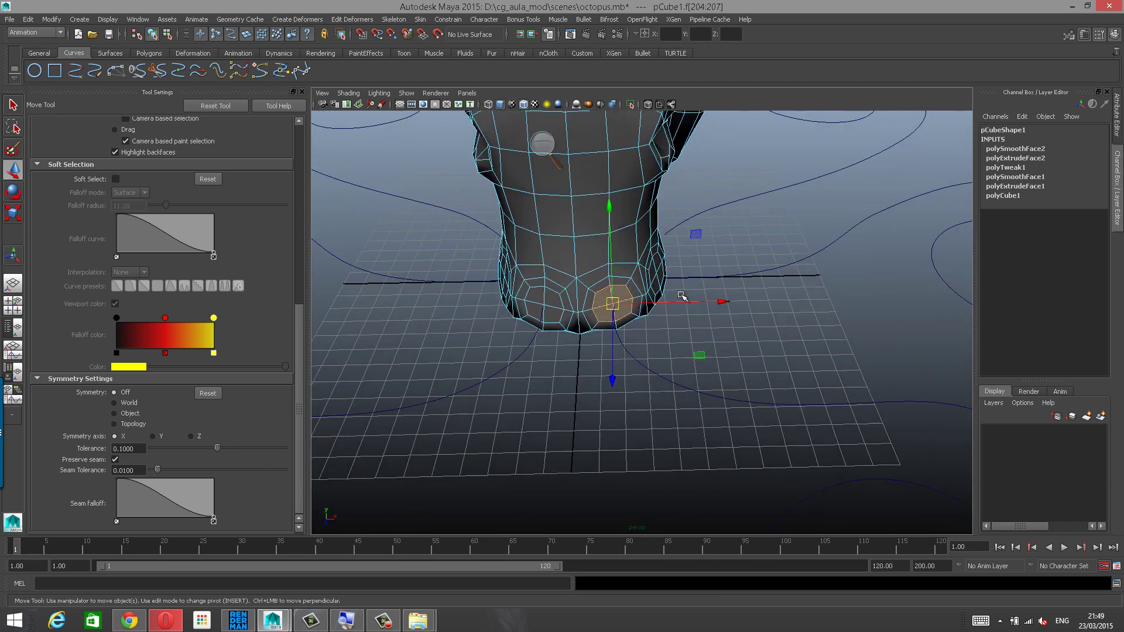
Switch the octopus body back to object mode and select the front tentacle curve bezier1.
{"action": "right_click_drag", "start_coordinate": [612, 222], "coordinate": [596, 284]}
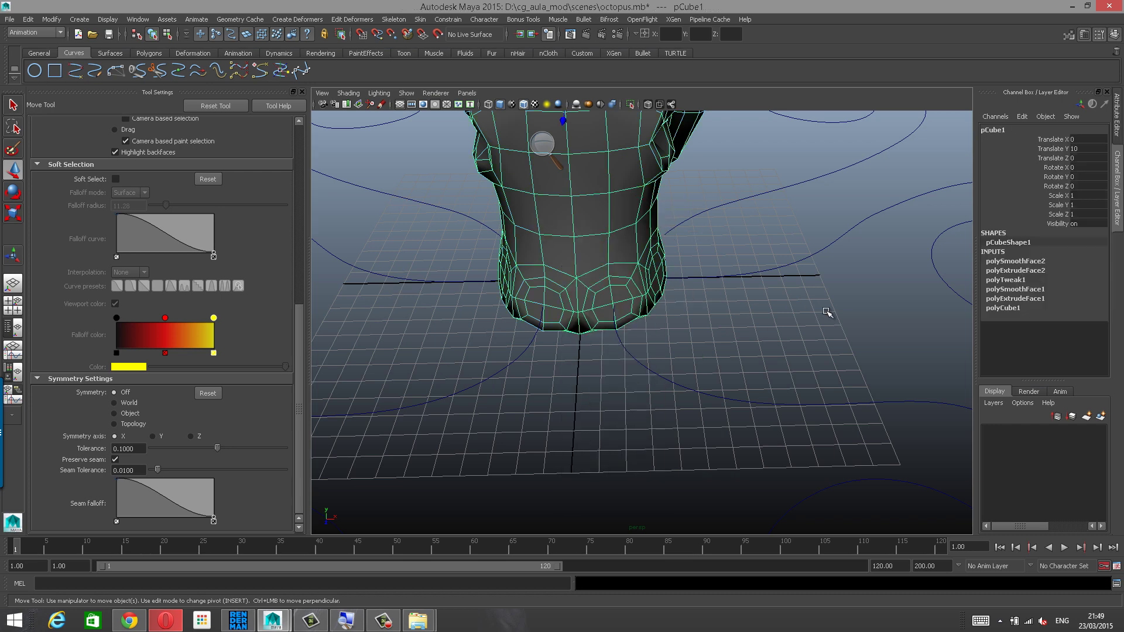
{"action": "left_click", "coordinate": [887, 352]}
{"action": "left_click_drag", "start_coordinate": [888, 352], "coordinate": [838, 479], "text": "alt"}
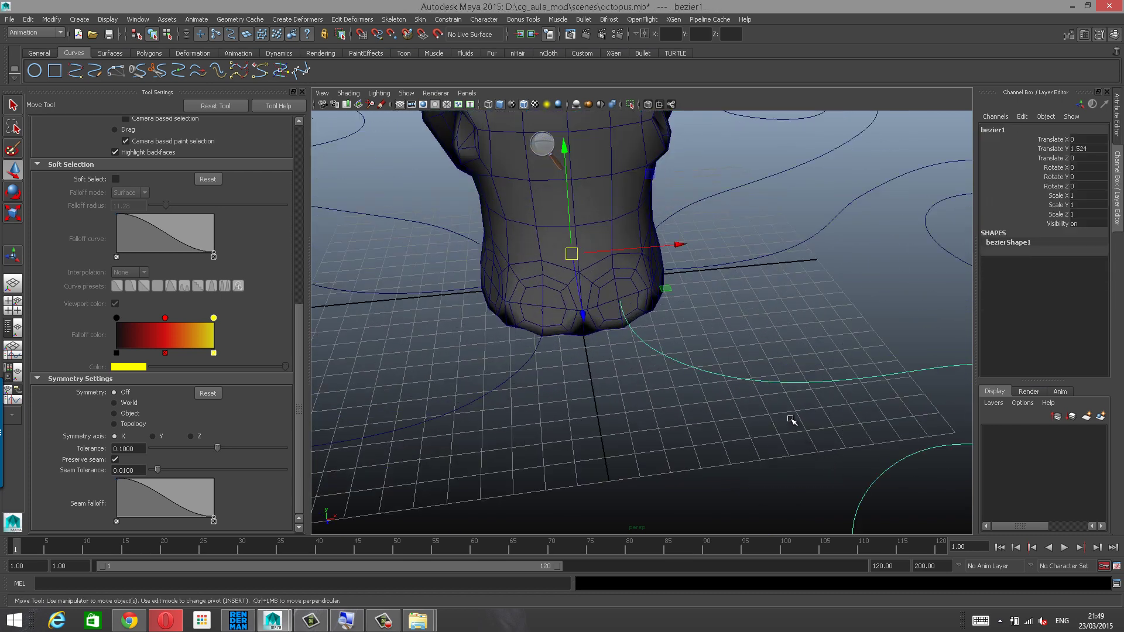
Select the four central faces of the front stub on the octopus body where curve bezier1 starts.
{"action": "left_click_drag", "start_coordinate": [792, 420], "coordinate": [663, 373], "text": "alt"}
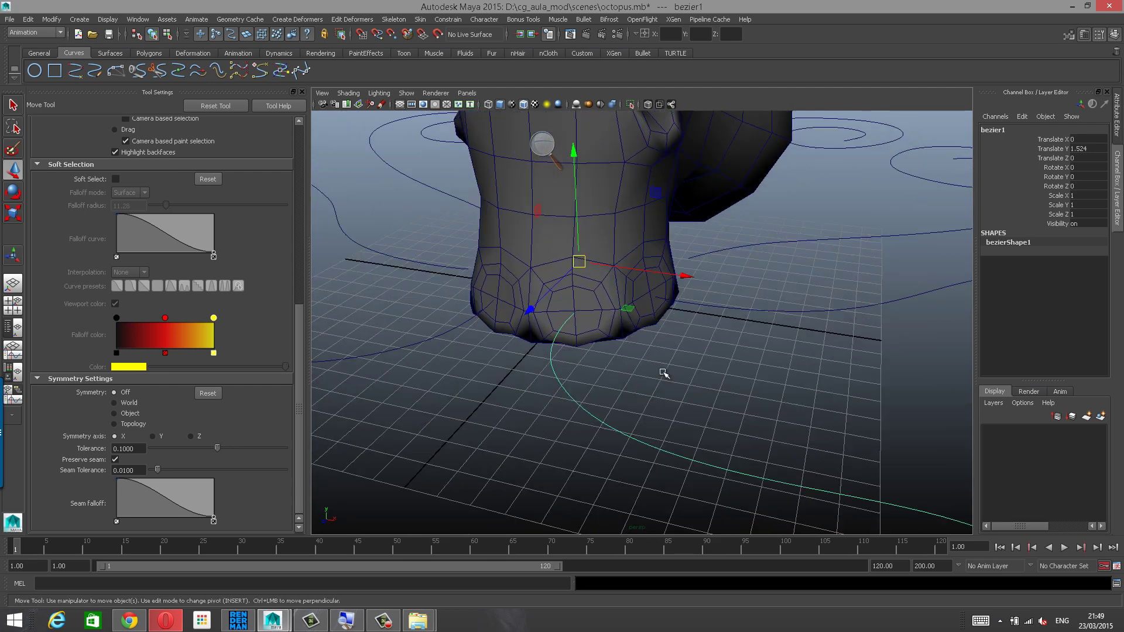
{"action": "left_click_drag", "start_coordinate": [592, 370], "coordinate": [687, 363], "text": "alt"}
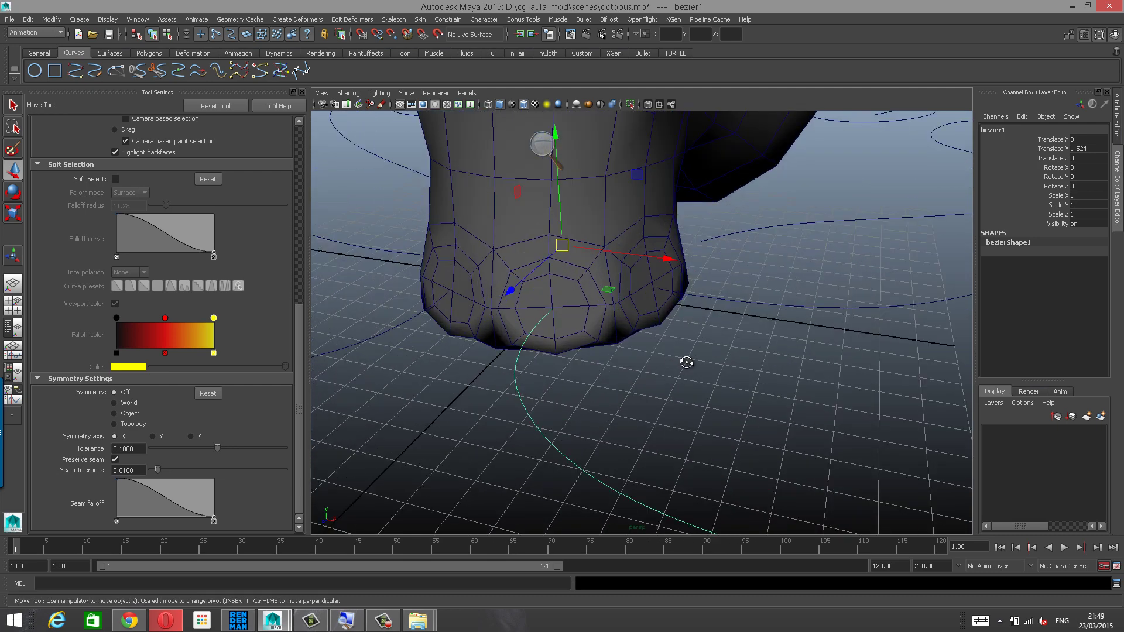
{"action": "left_click", "coordinate": [610, 329]}
{"action": "right_click", "coordinate": [580, 306]}
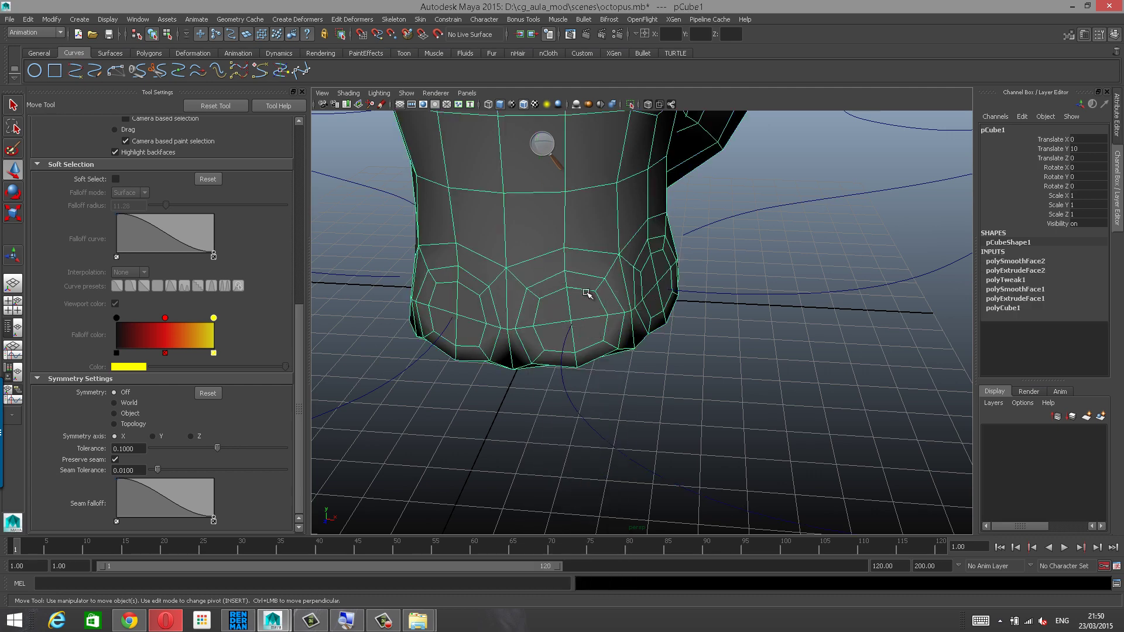
{"action": "right_click", "coordinate": [587, 294]}
{"action": "right_click_drag", "start_coordinate": [588, 314], "coordinate": [587, 319]}
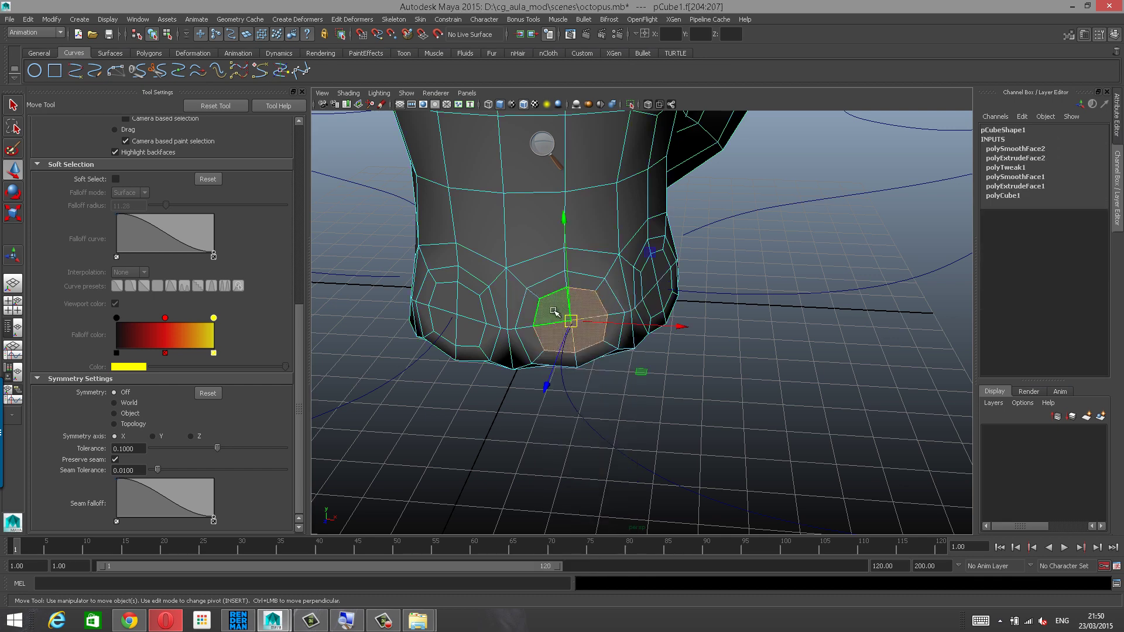
{"action": "left_click", "coordinate": [553, 311]}
{"action": "left_click", "coordinate": [588, 306], "text": "shift"}
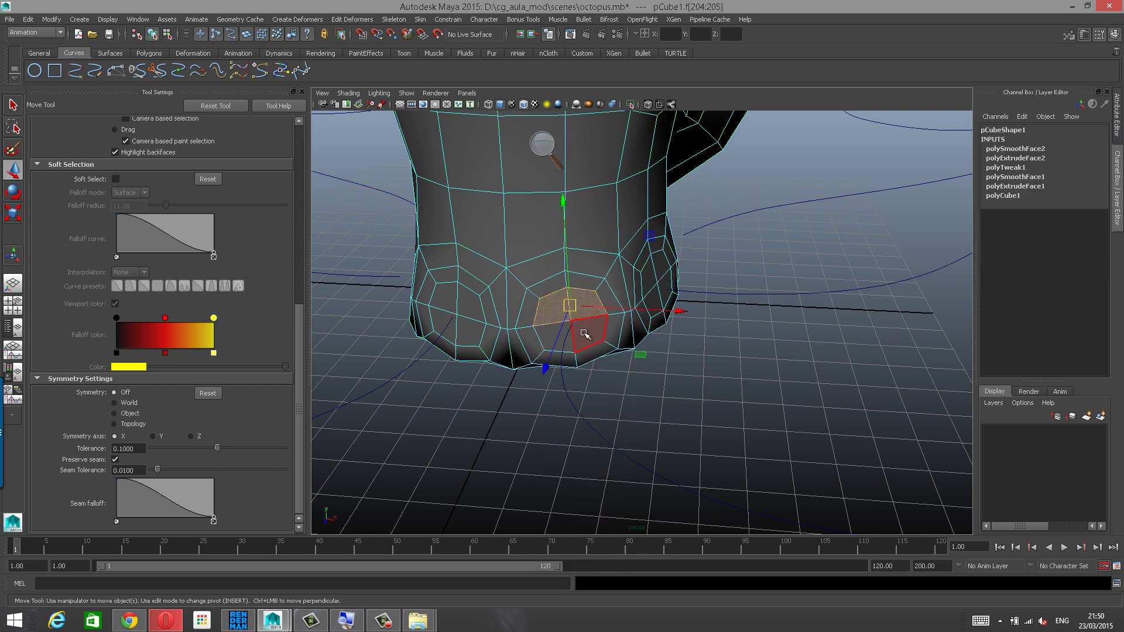
{"action": "left_click", "coordinate": [584, 333], "text": "shift"}
{"action": "left_click", "coordinate": [554, 332], "text": "shift"}
Add curve bezier1 to the face selection and extrude the faces along it.
{"action": "left_click_drag", "start_coordinate": [554, 333], "coordinate": [828, 444], "text": "alt"}
{"action": "middle_click_drag", "start_coordinate": [606, 376], "coordinate": [590, 372], "text": "alt"}
{"action": "right_click_drag", "start_coordinate": [589, 371], "coordinate": [673, 371], "text": "alt"}
{"action": "left_click_drag", "start_coordinate": [674, 371], "coordinate": [651, 371], "text": "alt"}
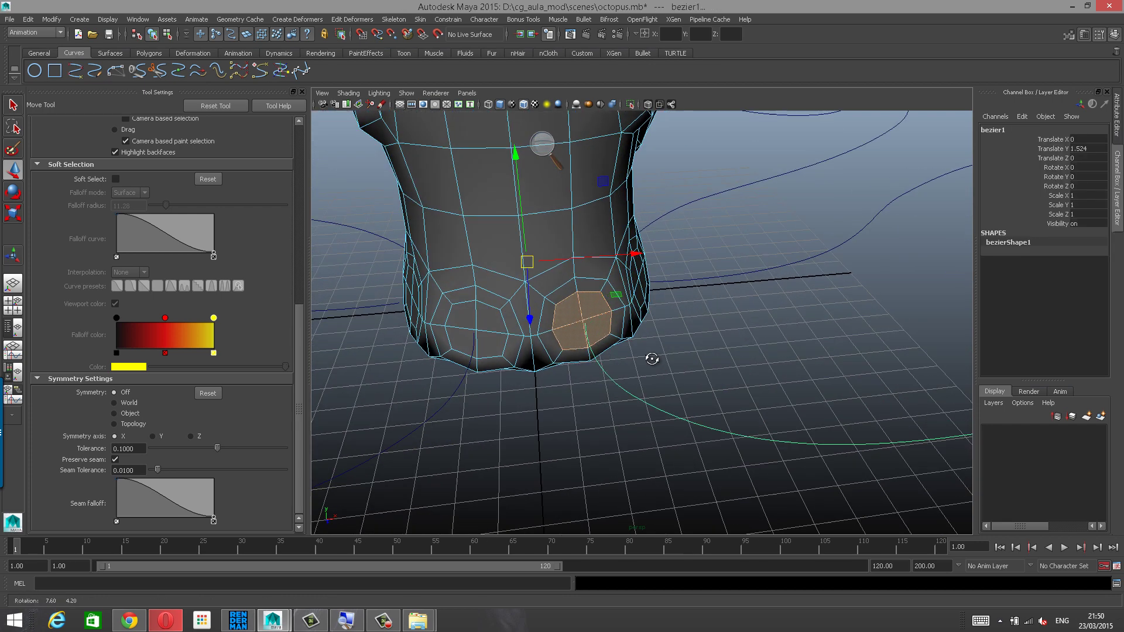
{"action": "right_click", "coordinate": [591, 321], "text": "shift"}
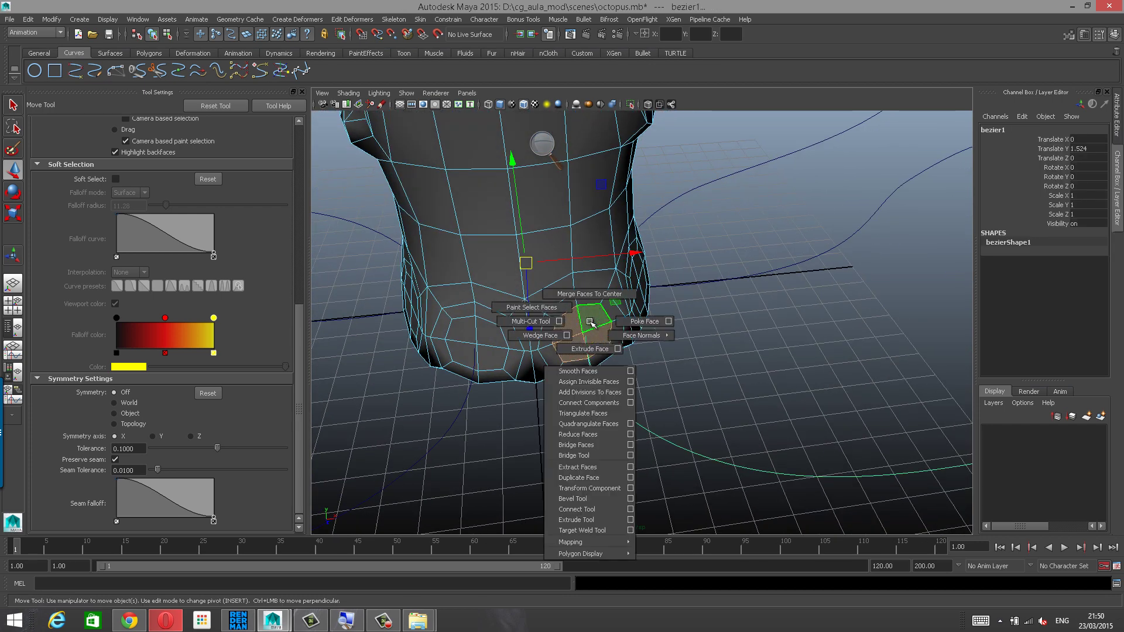
{"action": "right_click_drag", "start_coordinate": [592, 345], "coordinate": [591, 348], "text": "shift"}
Set the tentacle extrusion's divisions to 25 so it follows the spiral curve.
{"action": "right_click_drag", "start_coordinate": [745, 296], "coordinate": [565, 264], "text": "alt"}
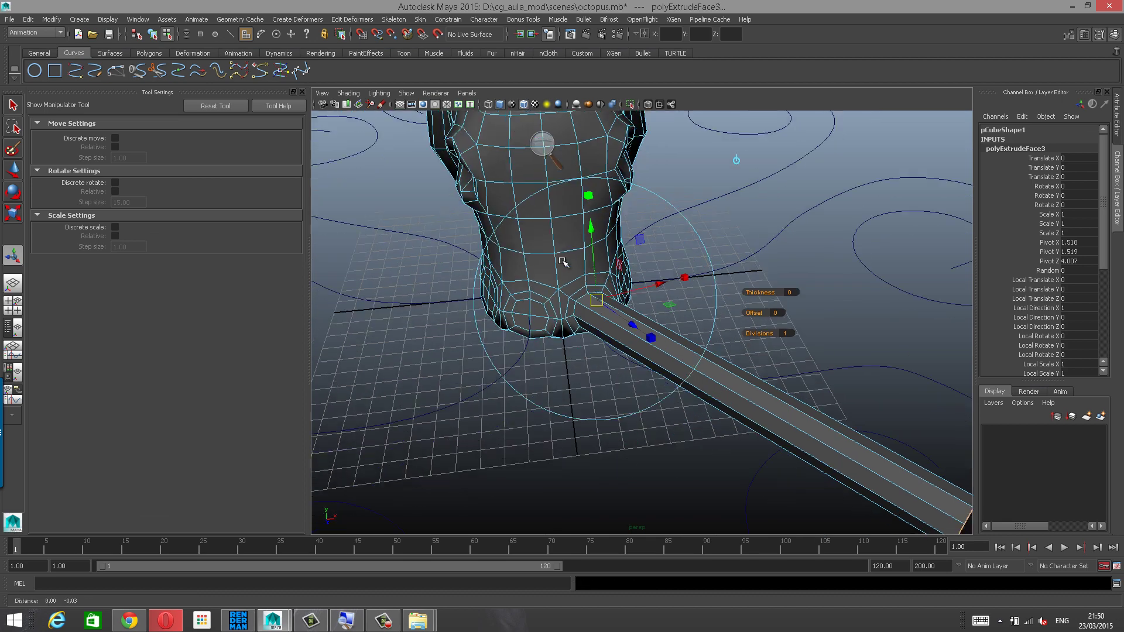
{"action": "middle_click_drag", "start_coordinate": [565, 264], "coordinate": [517, 236], "text": "alt"}
{"action": "left_click_drag", "start_coordinate": [685, 311], "coordinate": [653, 332], "text": "alt"}
{"action": "right_click_drag", "start_coordinate": [653, 332], "coordinate": [687, 327], "text": "alt"}
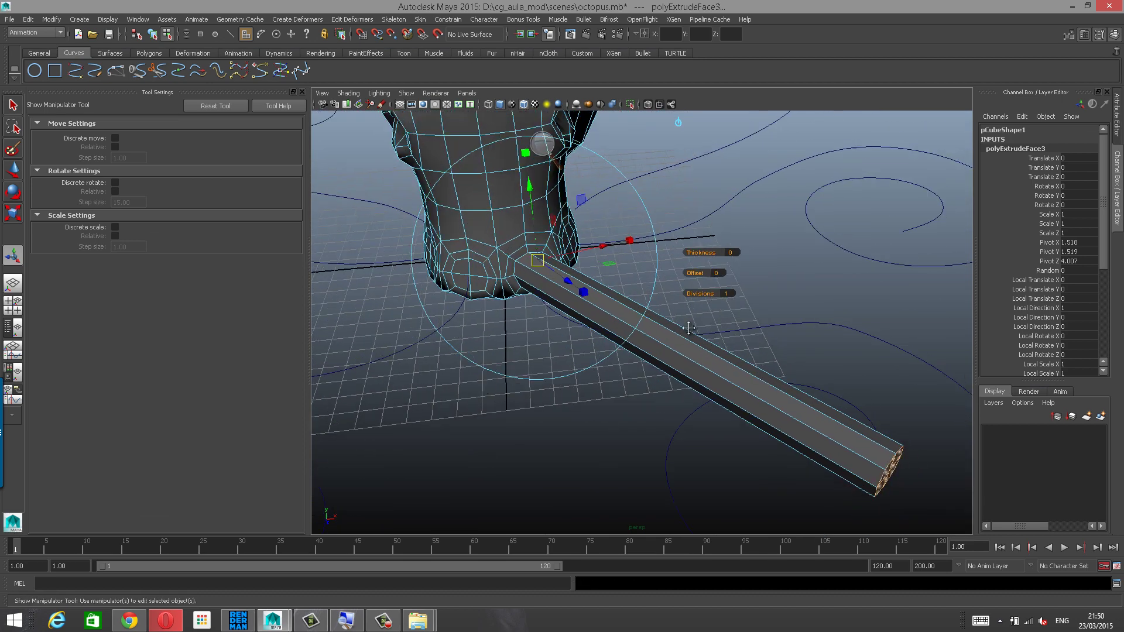
{"action": "middle_click_drag", "start_coordinate": [687, 326], "coordinate": [669, 291], "text": "alt"}
{"action": "left_click_drag", "start_coordinate": [673, 279], "coordinate": [677, 321]}
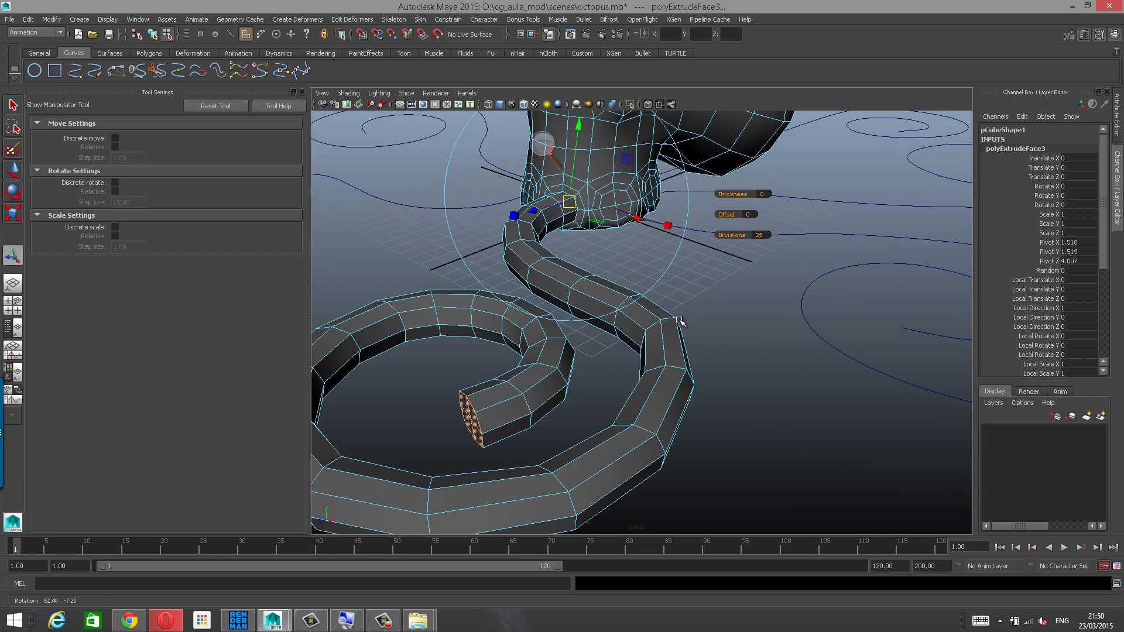
Examine the extruded tentacle and its junction with the base of the body from several angles.
{"action": "mouse_move", "coordinate": [678, 322]}
{"action": "right_mouse_down", "text": "alt"}
{"action": "mouse_move", "coordinate": [662, 319]}
{"action": "mouse_move", "coordinate": [672, 326]}
{"action": "right_mouse_up", "text": "alt"}
{"action": "left_click_drag", "start_coordinate": [672, 326], "coordinate": [705, 336], "text": "alt"}
{"action": "right_click_drag", "start_coordinate": [704, 336], "coordinate": [676, 358], "text": "alt"}
{"action": "middle_click_drag", "start_coordinate": [676, 358], "coordinate": [703, 434], "text": "alt"}
{"action": "left_click_drag", "start_coordinate": [629, 340], "coordinate": [581, 329], "text": "alt"}
{"action": "middle_click_drag", "start_coordinate": [704, 315], "coordinate": [638, 351], "text": "alt"}
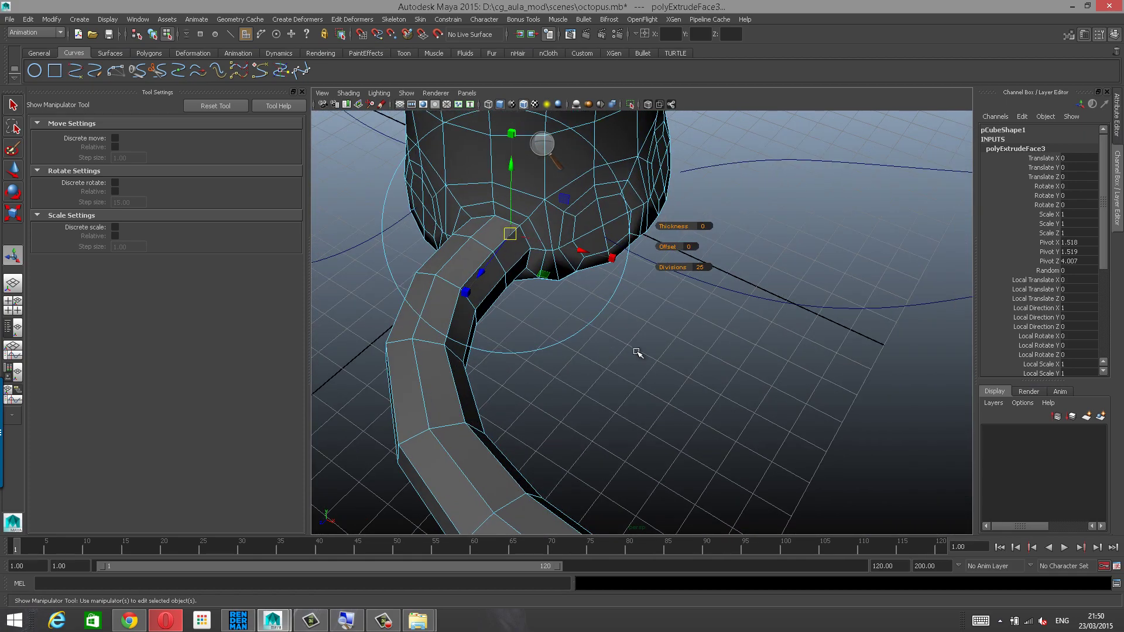
{"action": "left_click_drag", "start_coordinate": [637, 351], "coordinate": [592, 357], "text": "alt"}
{"action": "middle_click_drag", "start_coordinate": [593, 357], "coordinate": [567, 377], "text": "alt"}
{"action": "left_click_drag", "start_coordinate": [567, 377], "coordinate": [577, 367], "text": "alt"}
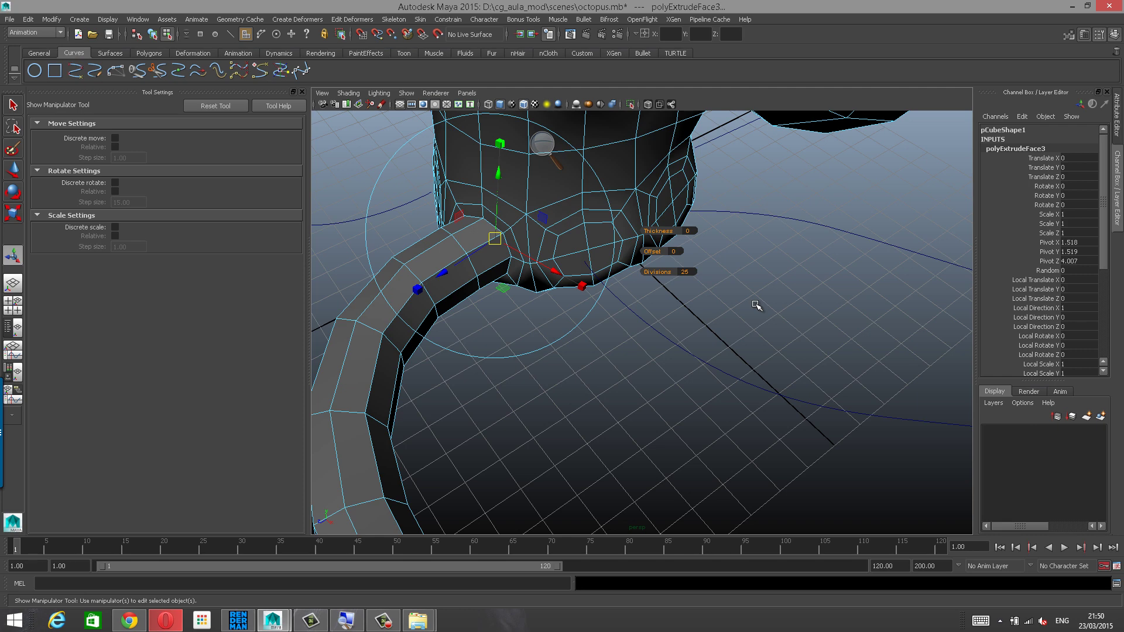
Clear the face selection, return to object mode and select the neighbouring tentacle curve bezier2.
{"action": "key", "text": "w"}
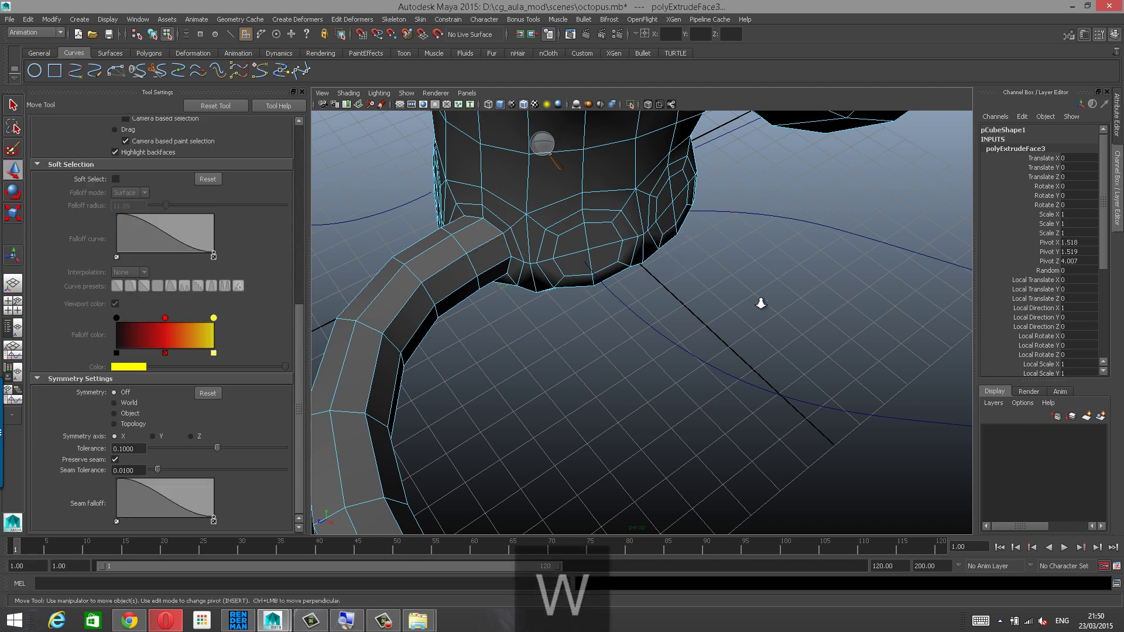
{"action": "left_click_drag", "start_coordinate": [760, 305], "coordinate": [690, 312], "text": "alt"}
{"action": "right_click_drag", "start_coordinate": [706, 312], "coordinate": [731, 308], "text": "alt"}
{"action": "left_click", "coordinate": [791, 402]}
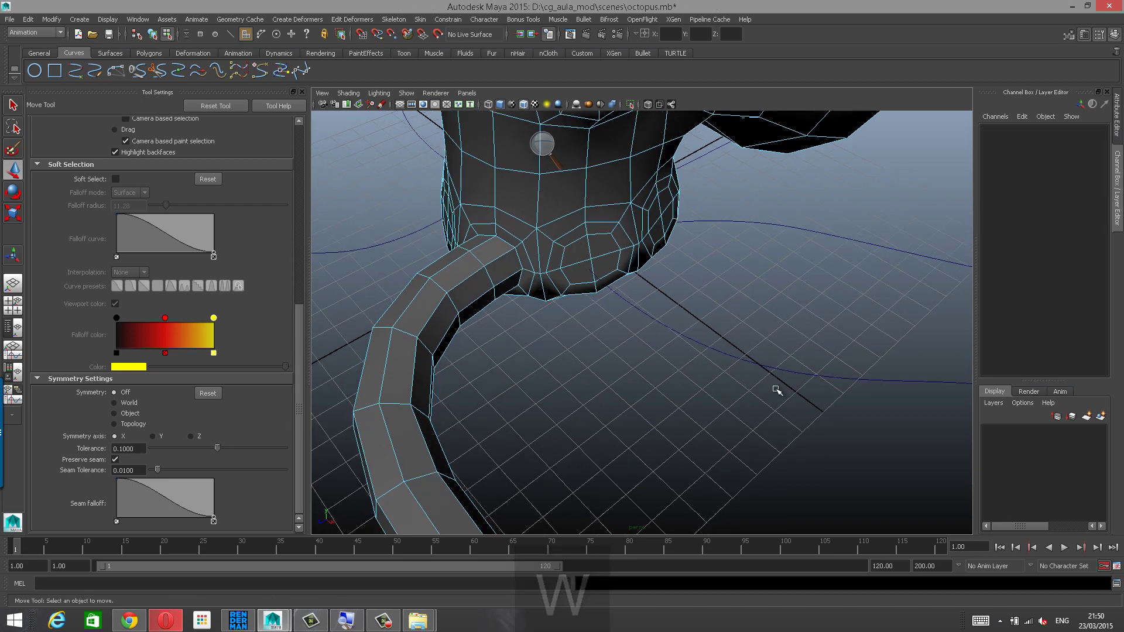
{"action": "key", "text": "F8"}
{"action": "mouse_move", "coordinate": [763, 346]}
{"action": "left_mouse_down"}
{"action": "mouse_move", "coordinate": [791, 394]}
{"action": "mouse_move", "coordinate": [750, 363]}
{"action": "mouse_move", "coordinate": [762, 331]}
{"action": "left_mouse_up"}
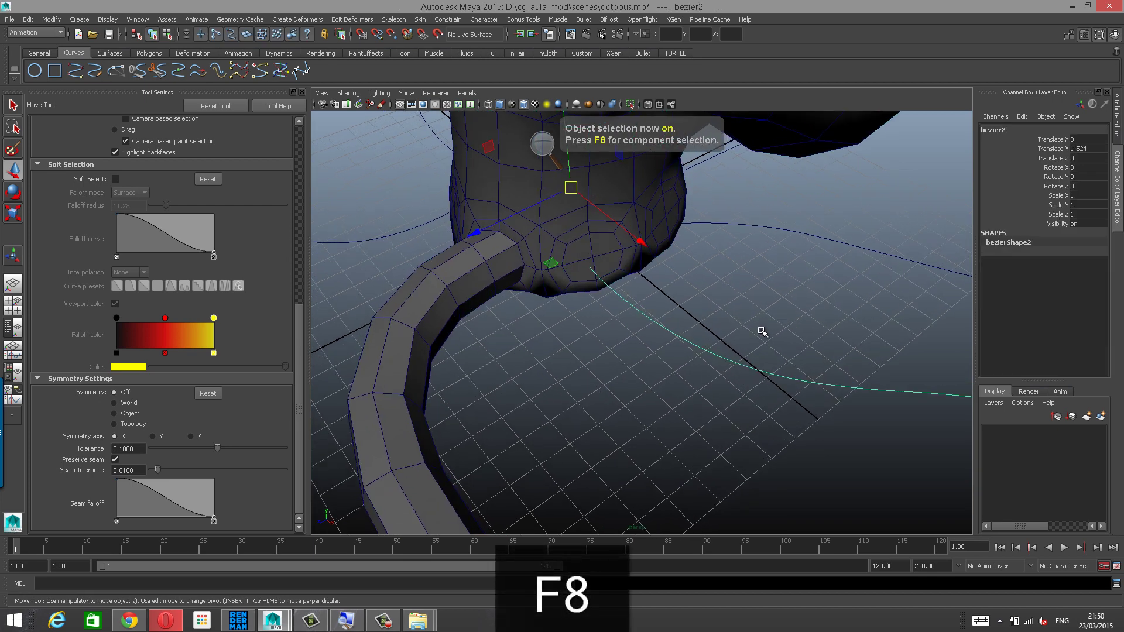
Check which stub curve bezier2 starts from by selecting the octopus body and reselecting the curve.
{"action": "left_click_drag", "start_coordinate": [769, 420], "coordinate": [779, 418], "text": "alt"}
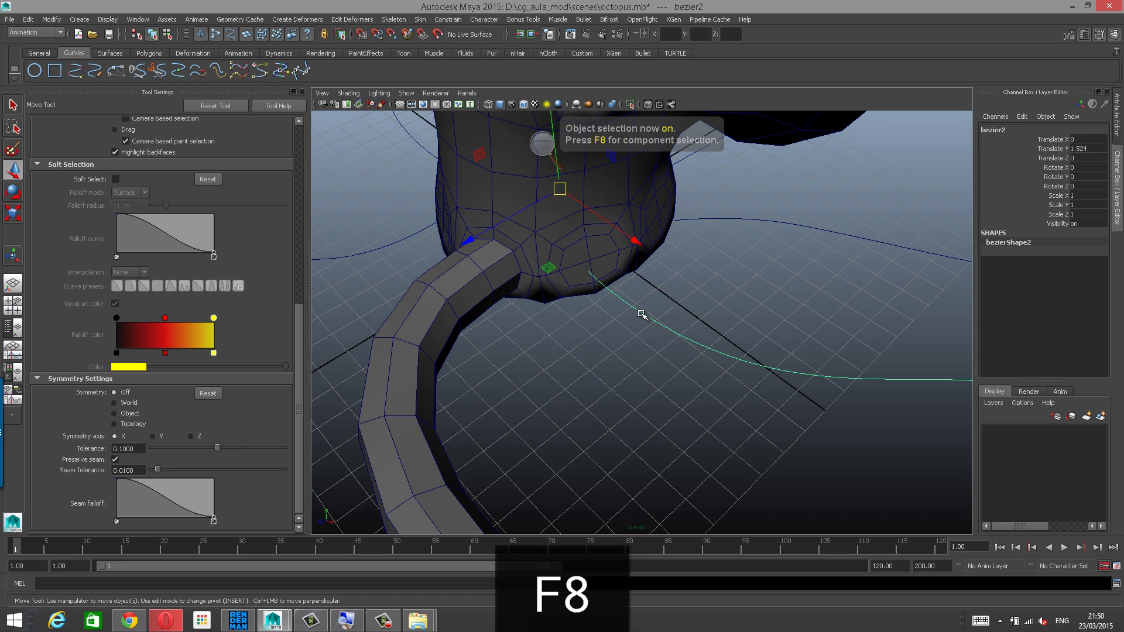
{"action": "left_click", "coordinate": [599, 242]}
{"action": "left_click_drag", "start_coordinate": [638, 282], "coordinate": [661, 302], "text": "alt"}
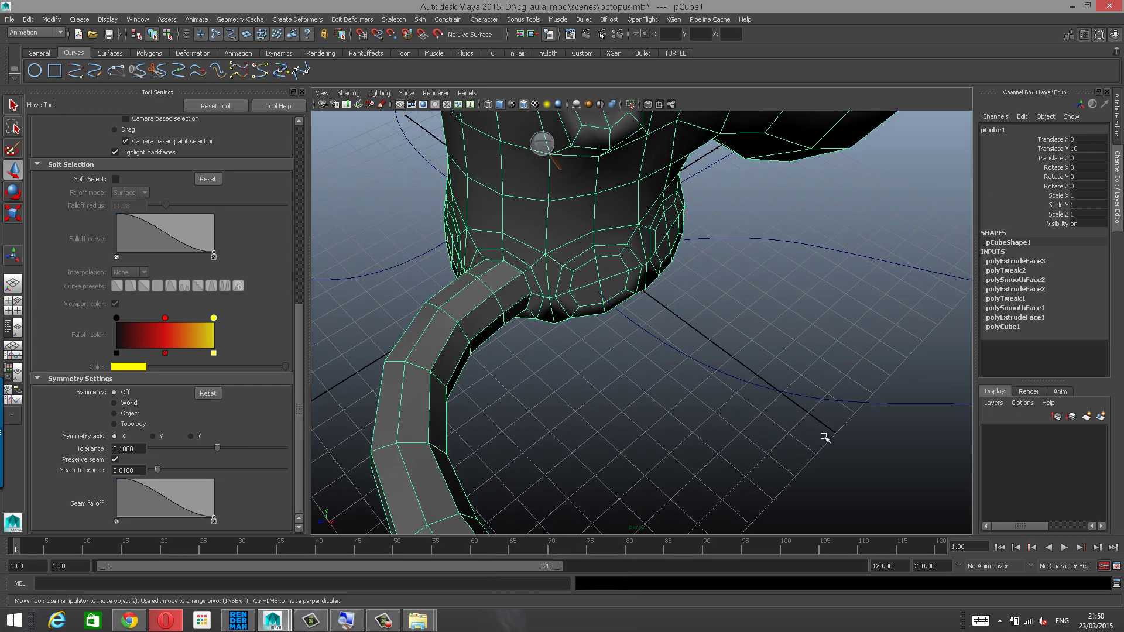
{"action": "left_click_drag", "start_coordinate": [822, 435], "coordinate": [774, 385]}
{"action": "right_click_drag", "start_coordinate": [733, 360], "coordinate": [760, 350], "text": "alt"}
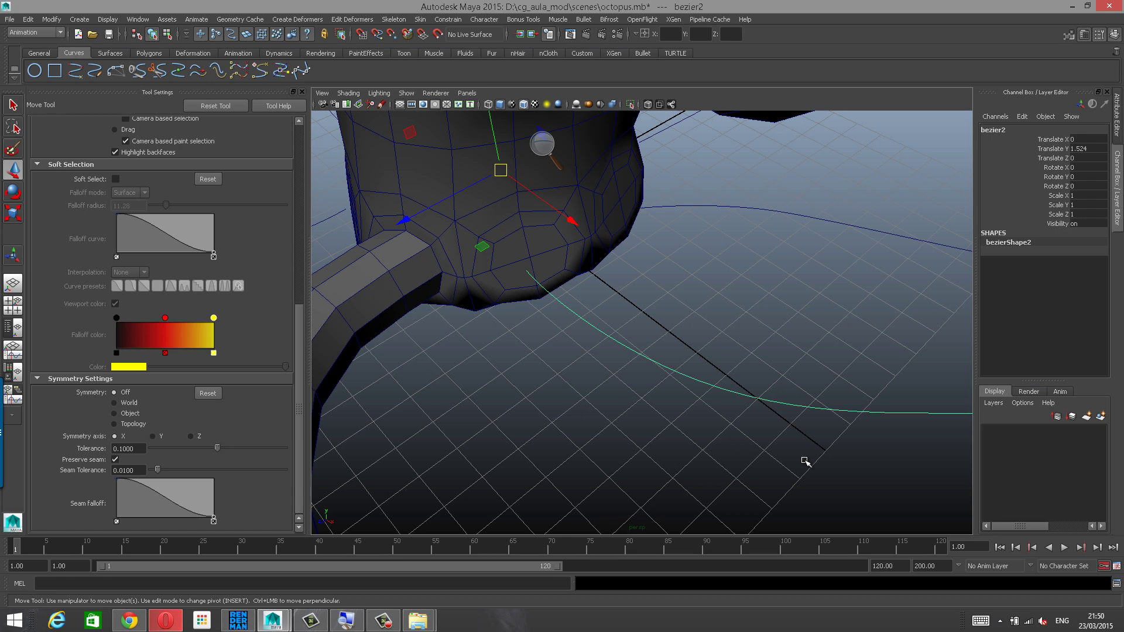
{"action": "left_click", "coordinate": [760, 344]}
{"action": "left_click_drag", "start_coordinate": [756, 336], "coordinate": [830, 452]}
{"action": "left_click_drag", "start_coordinate": [668, 407], "coordinate": [570, 367], "text": "alt"}
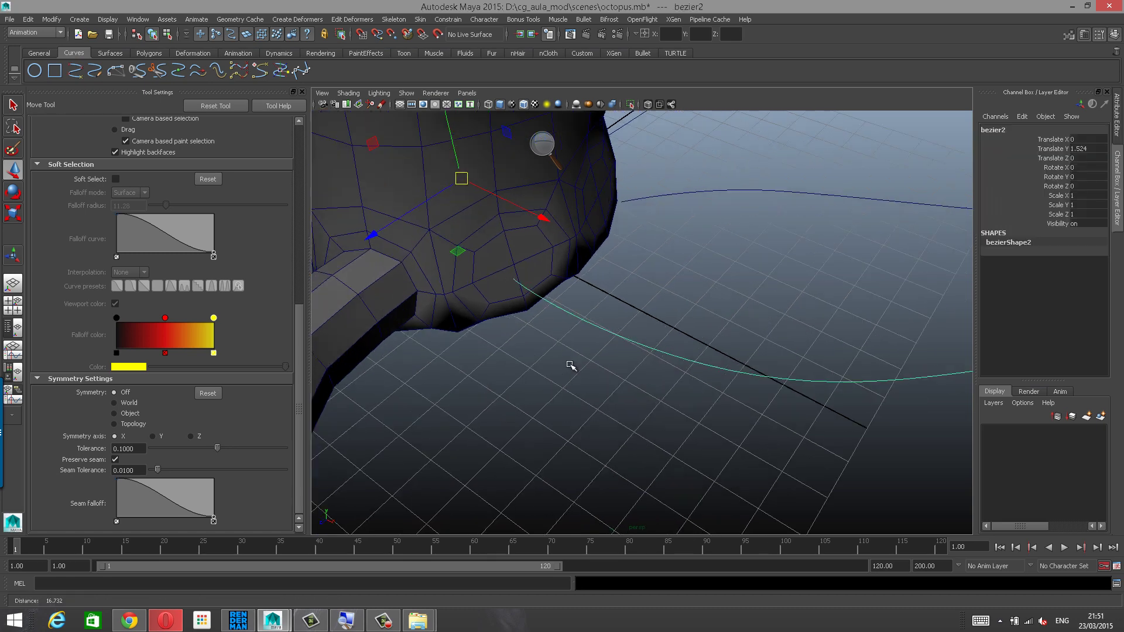
{"action": "middle_click_drag", "start_coordinate": [570, 367], "coordinate": [621, 405], "text": "alt"}
Select the four central faces of the stub on the octopus body where curve bezier2 starts.
{"action": "left_click", "coordinate": [665, 268]}
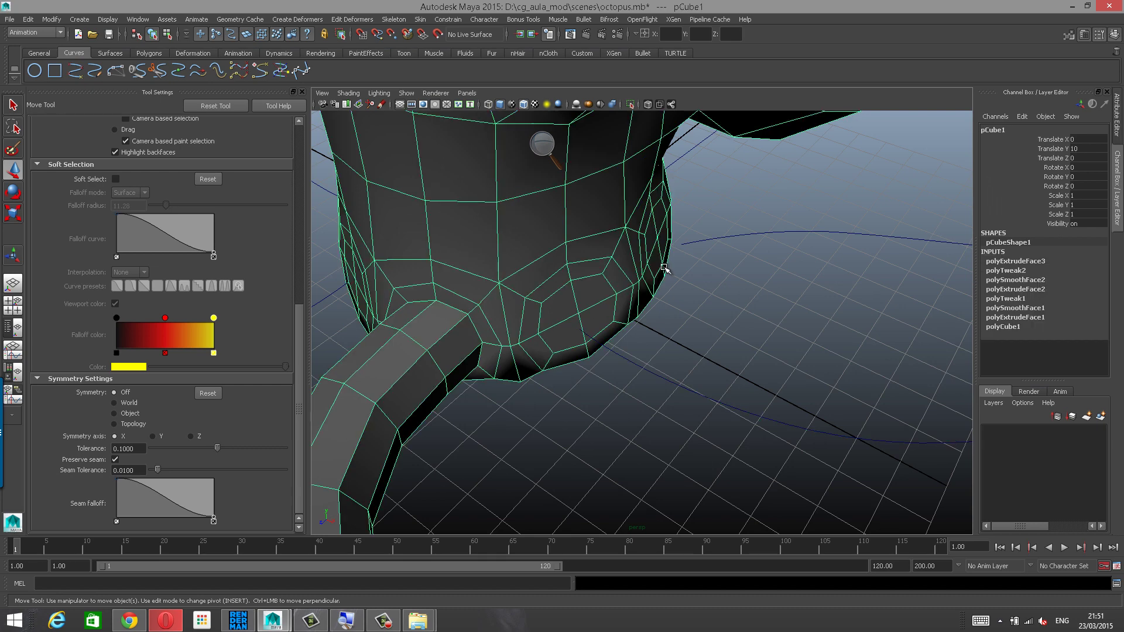
{"action": "right_click", "coordinate": [609, 244]}
{"action": "right_click_drag", "start_coordinate": [609, 258], "coordinate": [608, 271]}
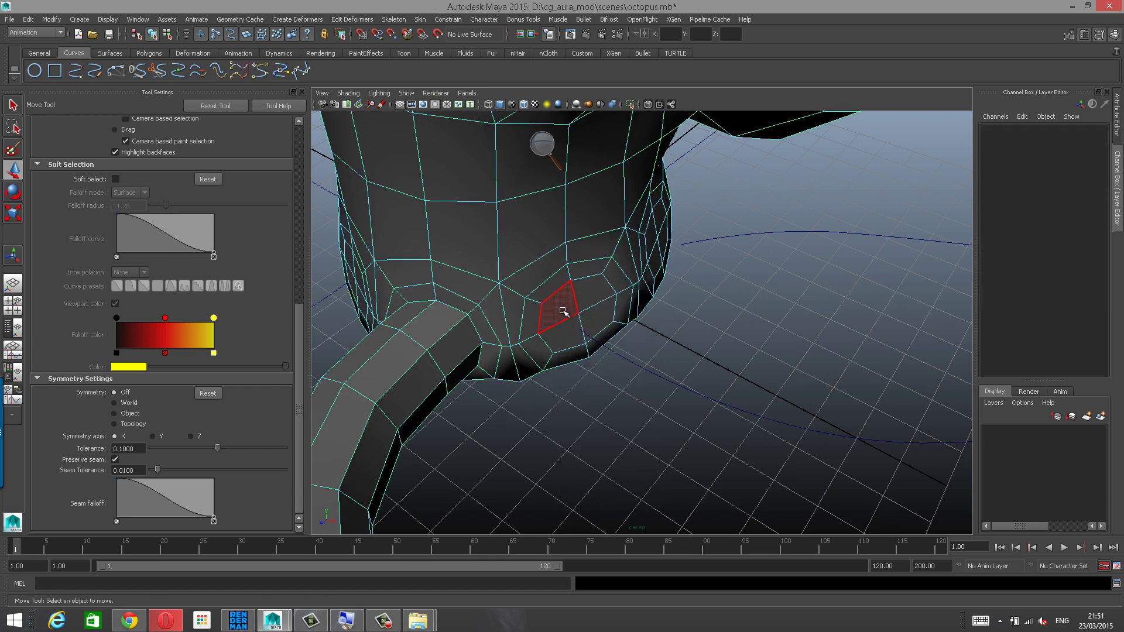
{"action": "left_click", "coordinate": [559, 307]}
{"action": "left_click", "coordinate": [567, 335], "text": "shift"}
{"action": "left_click", "coordinate": [598, 319], "text": "shift"}
{"action": "left_click", "coordinate": [598, 290], "text": "shift"}
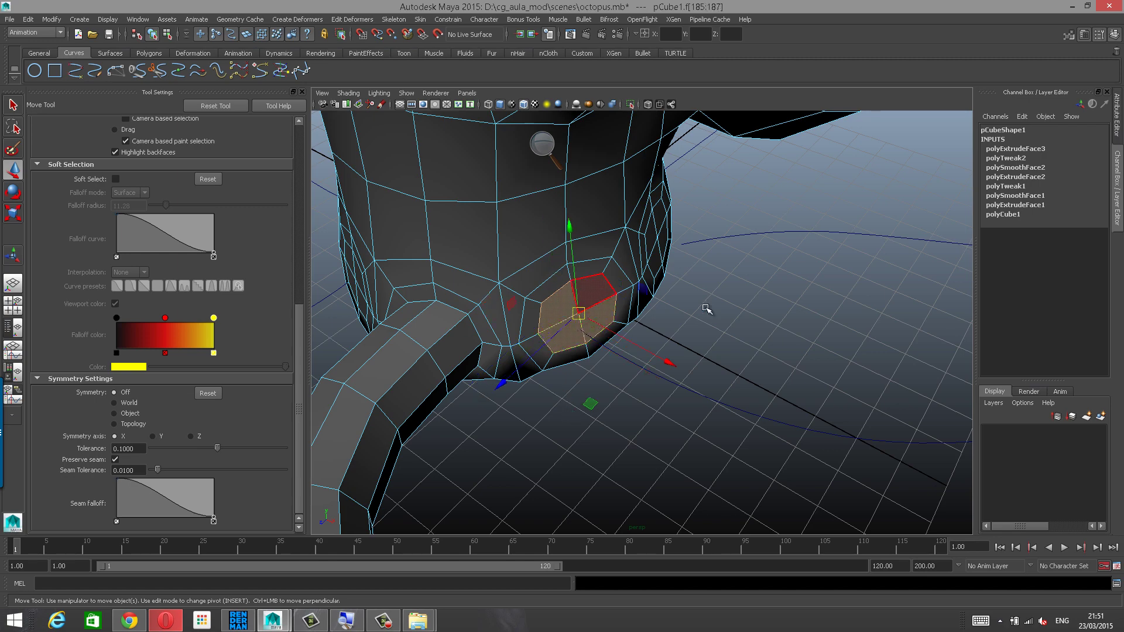
Add curve bezier2 to the selection and extrude the faces along it with 25 divisions.
{"action": "left_click_drag", "start_coordinate": [677, 327], "coordinate": [657, 360], "text": "alt"}
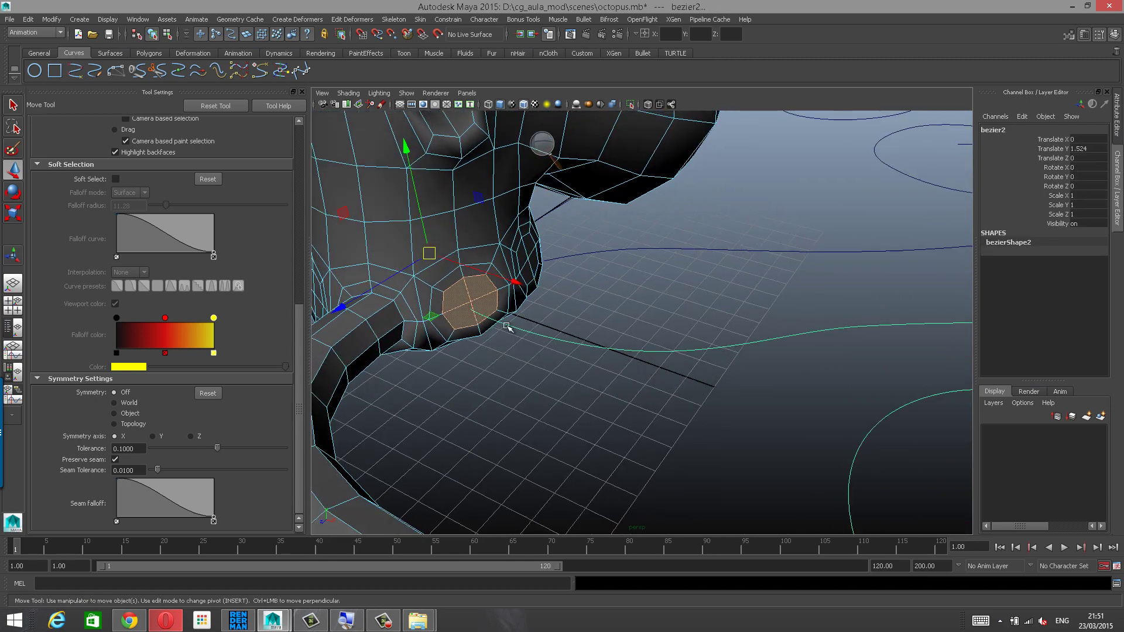
{"action": "right_click", "coordinate": [480, 299], "text": "shift"}
{"action": "right_click_drag", "start_coordinate": [479, 323], "coordinate": [481, 325], "text": "shift"}
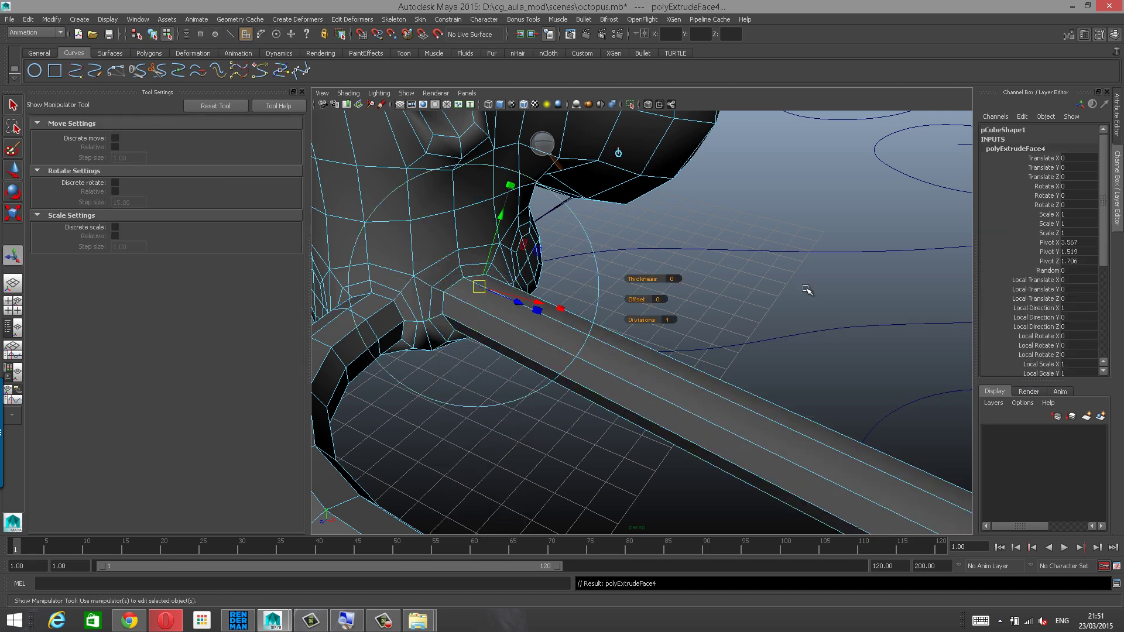
{"action": "left_click_drag", "start_coordinate": [806, 288], "coordinate": [616, 363], "text": "alt"}
{"action": "scroll", "coordinate": [615, 304], "scroll_direction": "up", "scroll_amount": 3}
{"action": "scroll", "coordinate": [627, 268], "scroll_direction": "up", "scroll_amount": 1}
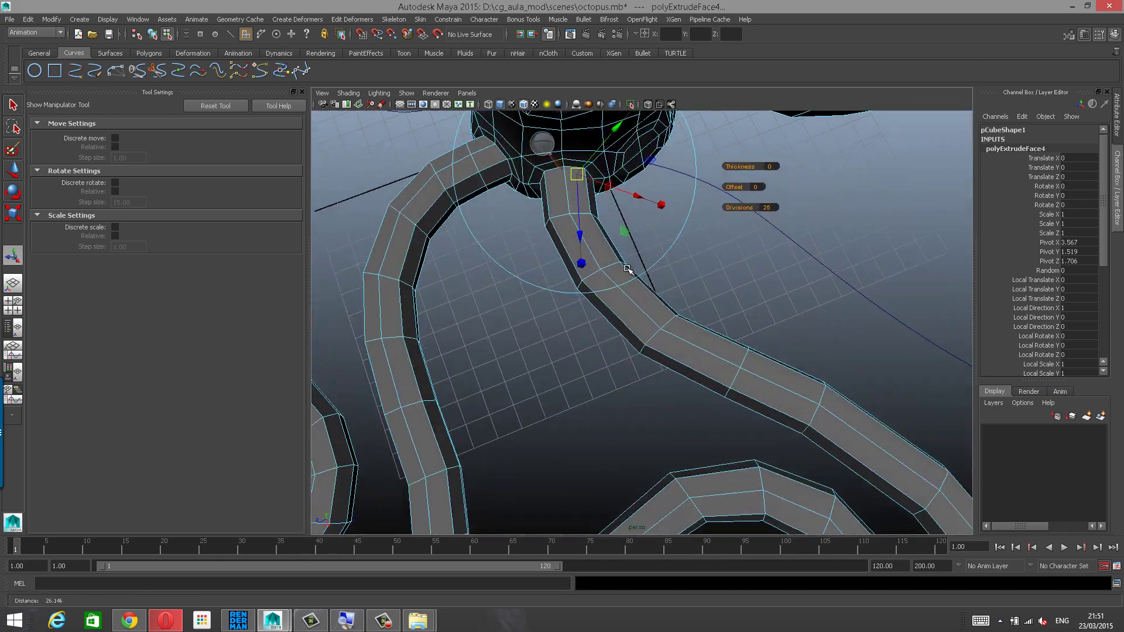
{"action": "scroll", "coordinate": [628, 268], "scroll_direction": "up", "scroll_amount": 2}
{"action": "middle_click_drag", "start_coordinate": [577, 258], "coordinate": [589, 309], "text": "alt"}
{"action": "left_click_drag", "start_coordinate": [590, 308], "coordinate": [656, 266], "text": "alt"}
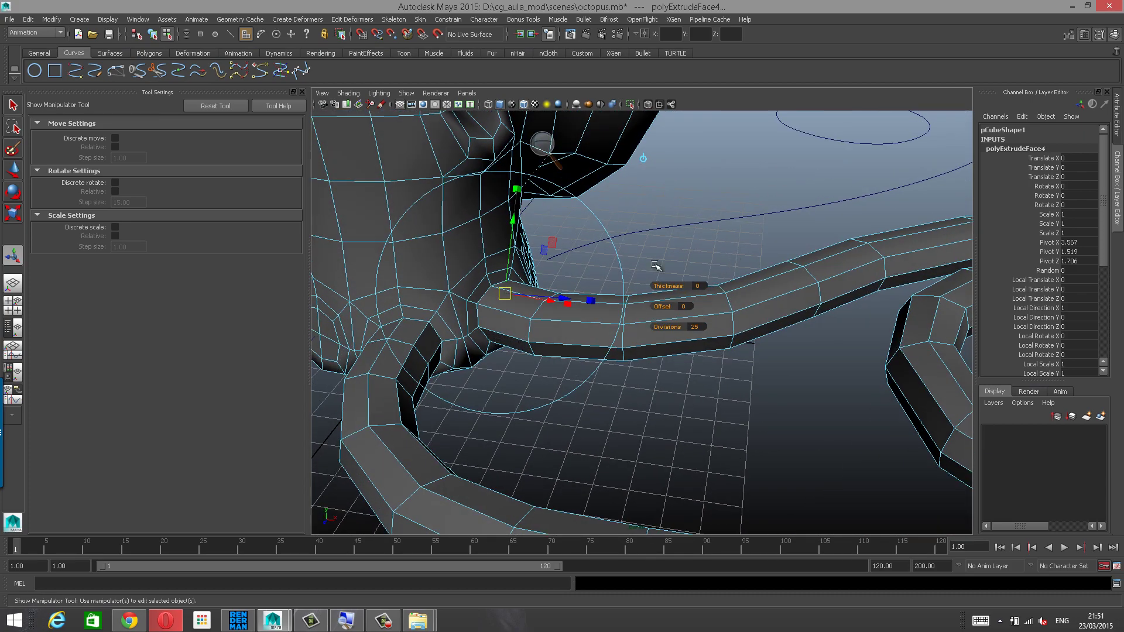
Inspect both extruded tentacles from their bases at the body to their blunt spiral ends.
{"action": "scroll", "coordinate": [668, 264], "scroll_direction": "down", "scroll_amount": 4}
{"action": "left_click_drag", "start_coordinate": [725, 262], "coordinate": [732, 310], "text": "alt"}
{"action": "key", "text": "w"}
{"action": "scroll", "coordinate": [710, 305], "scroll_direction": "down", "scroll_amount": 4}
{"action": "scroll", "coordinate": [691, 295], "scroll_direction": "up", "scroll_amount": 2}
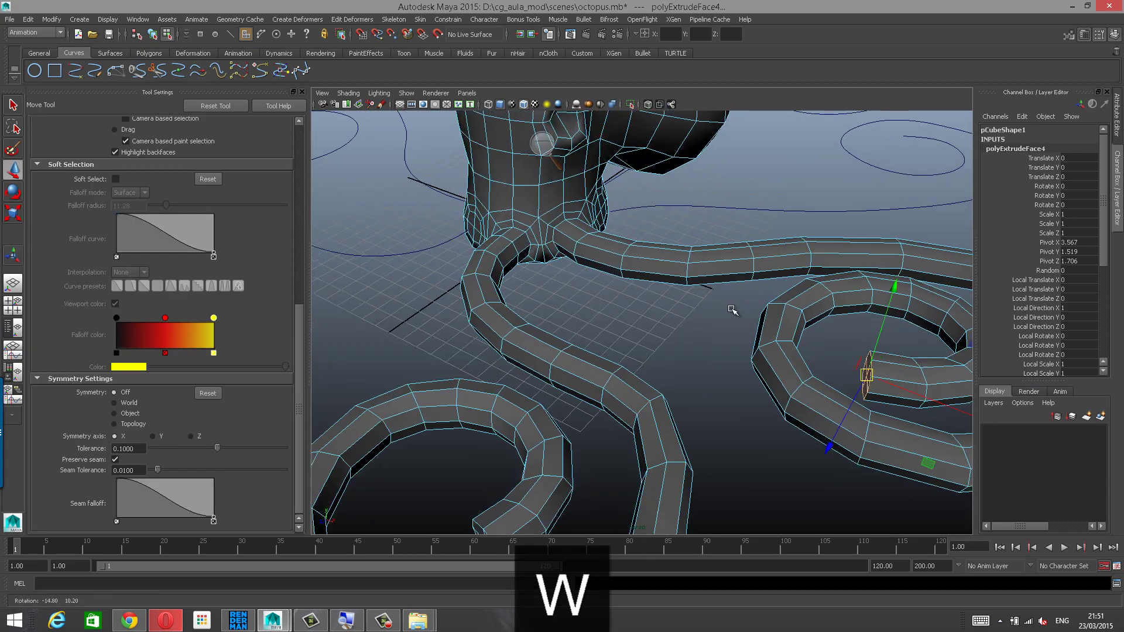
{"action": "middle_click_drag", "start_coordinate": [600, 373], "coordinate": [673, 176], "text": "alt"}
{"action": "scroll", "coordinate": [690, 246], "scroll_direction": "up", "scroll_amount": 2}
{"action": "scroll", "coordinate": [613, 346], "scroll_direction": "up", "scroll_amount": 4}
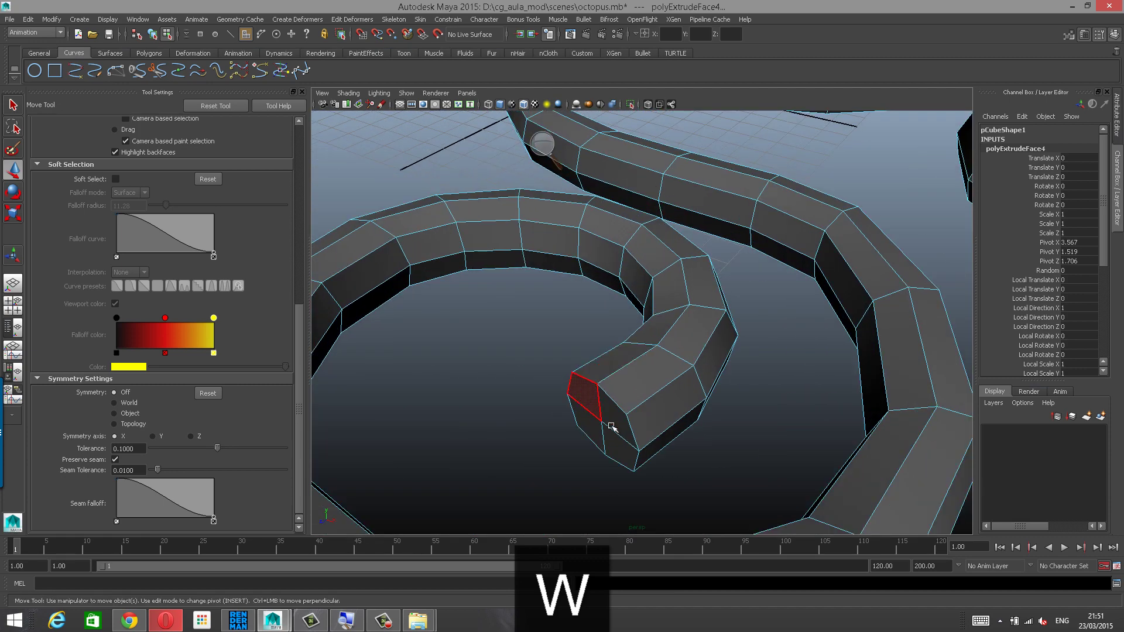
{"action": "scroll", "coordinate": [591, 220], "scroll_direction": "down", "scroll_amount": 4}
{"action": "middle_click_drag", "start_coordinate": [576, 134], "coordinate": [574, 220], "text": "alt"}
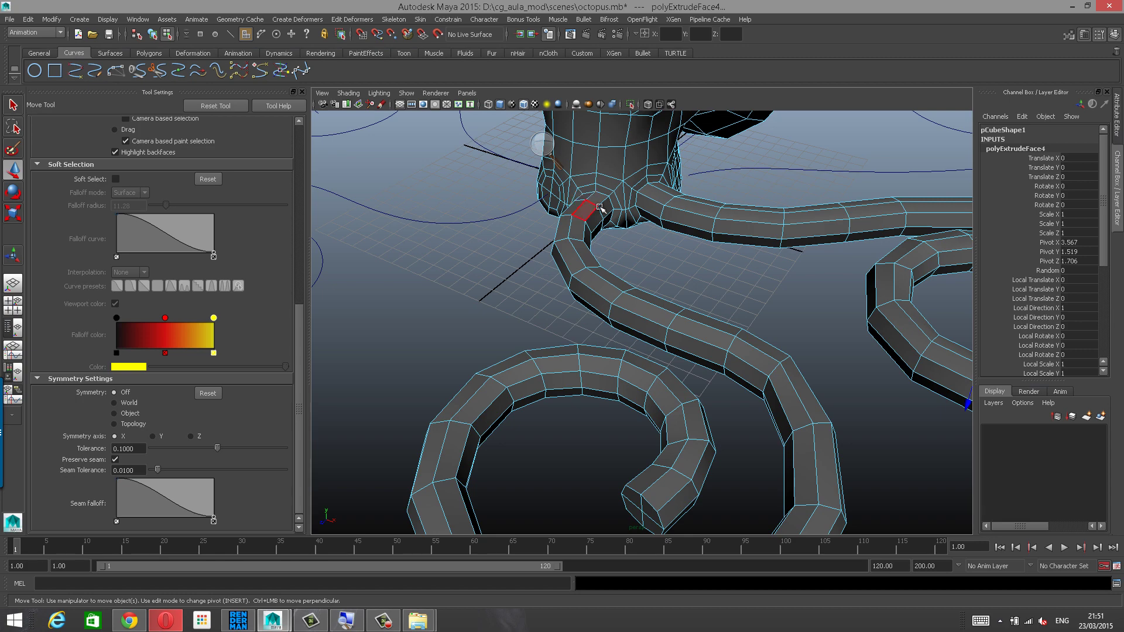
{"action": "right_click_drag", "start_coordinate": [690, 252], "coordinate": [638, 251], "text": "alt"}
{"action": "left_click_drag", "start_coordinate": [688, 246], "coordinate": [598, 238], "text": "alt"}
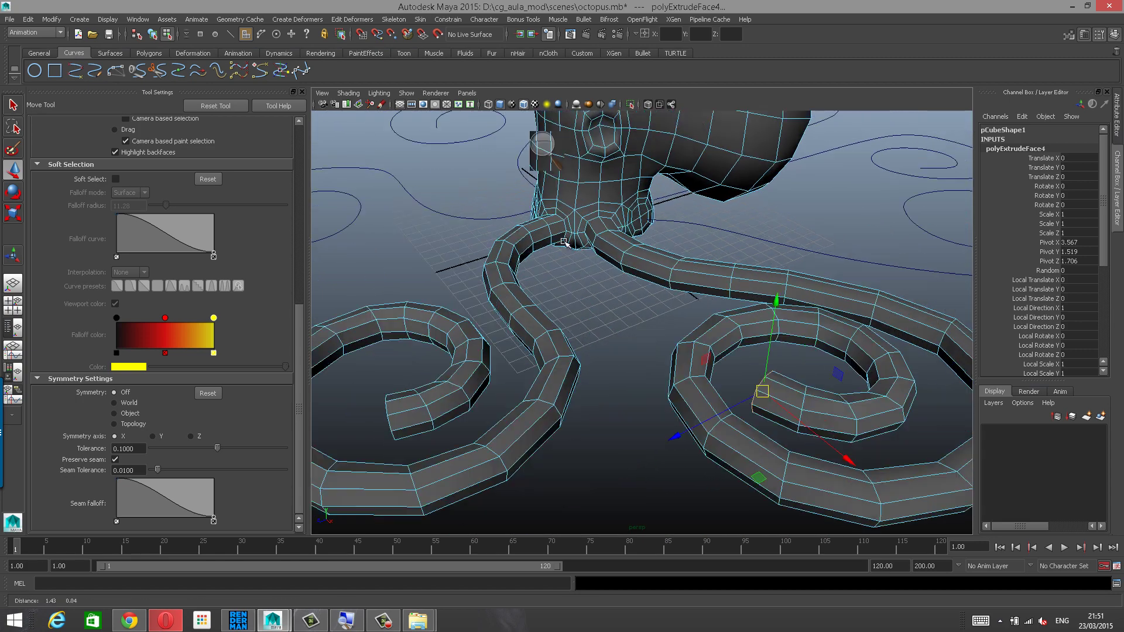
{"action": "right_click_drag", "start_coordinate": [597, 239], "coordinate": [753, 224], "text": "alt"}
{"action": "middle_click_drag", "start_coordinate": [651, 211], "coordinate": [653, 246], "text": "alt"}
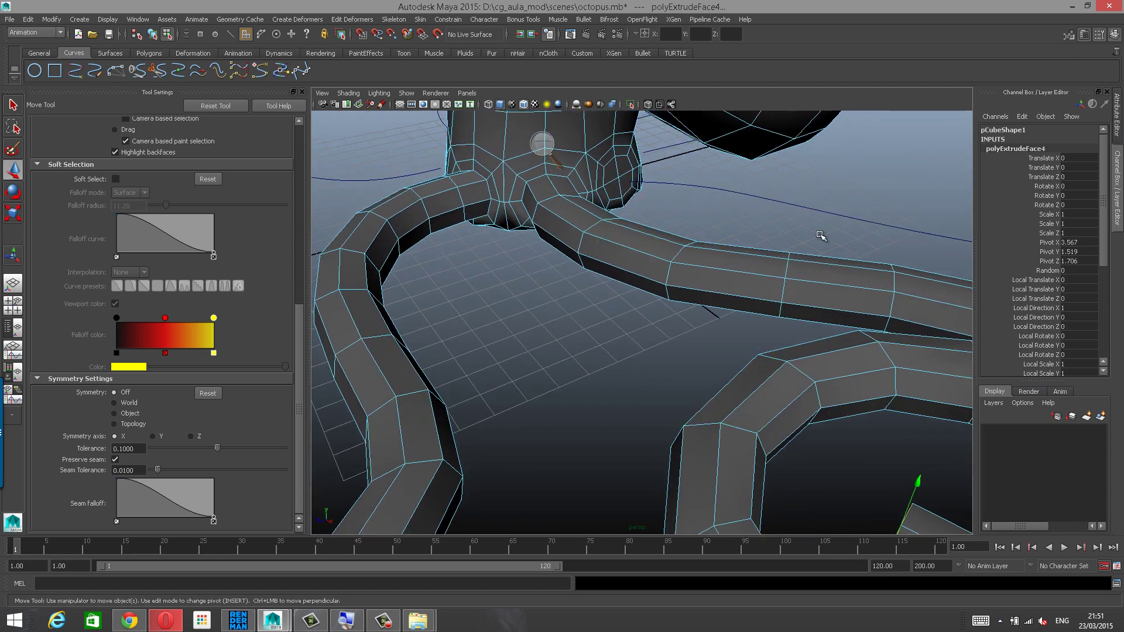
Try to adjust the Taper value of the first tentacle's extrusion, polyExtrudeFace3.
{"action": "left_click_drag", "start_coordinate": [1104, 234], "coordinate": [1104, 363]}
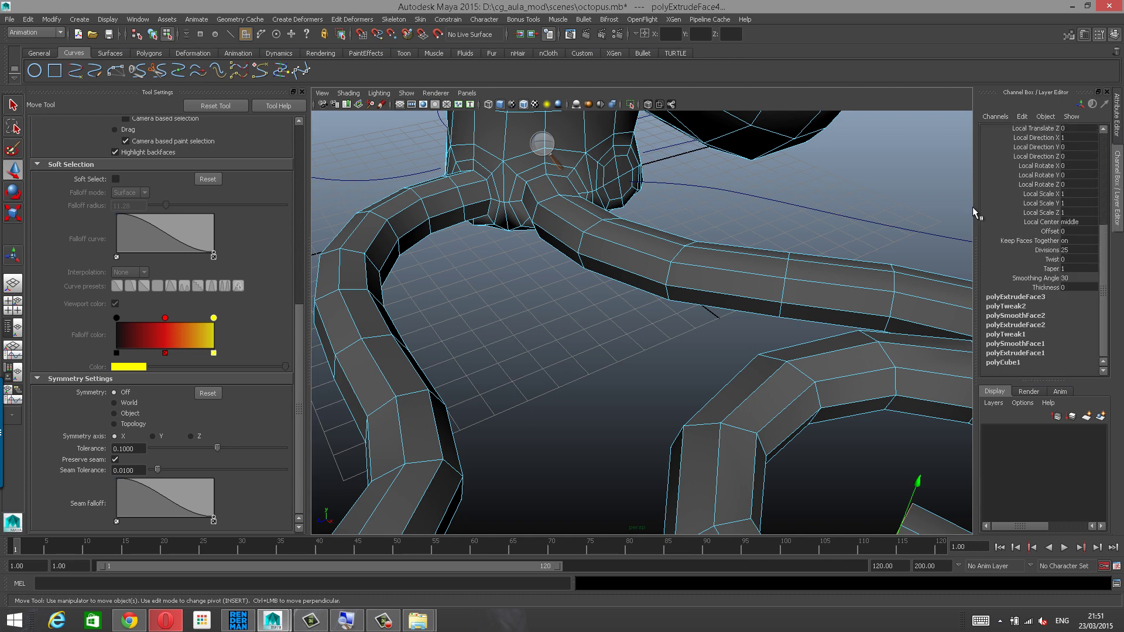
{"action": "left_click", "coordinate": [1035, 298]}
{"action": "left_click_drag", "start_coordinate": [1106, 249], "coordinate": [1113, 329]}
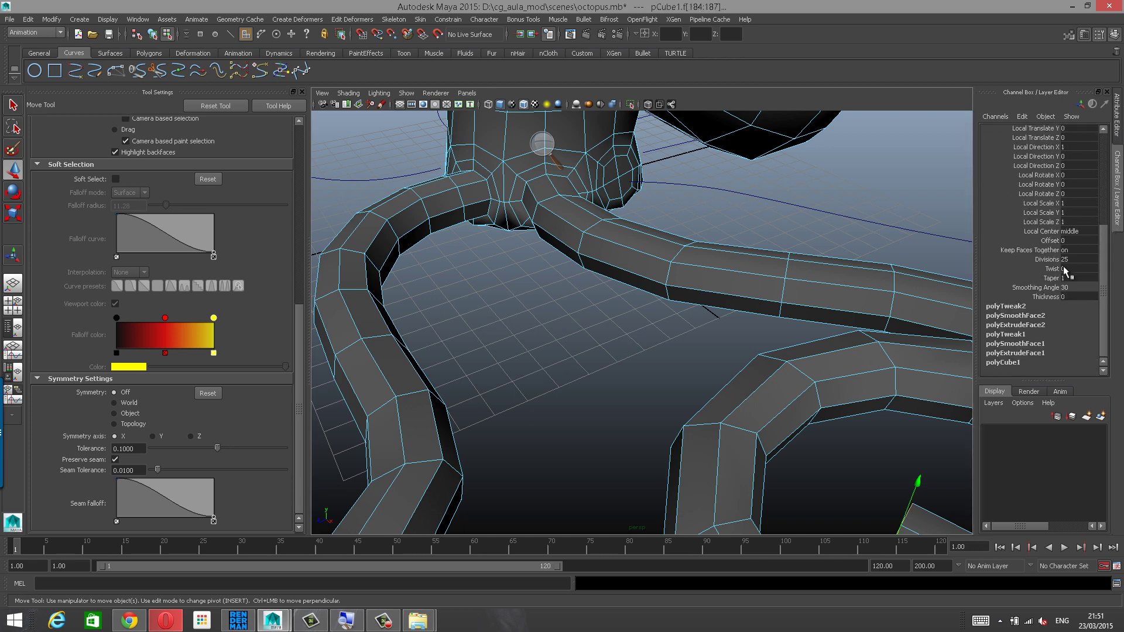
{"action": "left_click", "coordinate": [1052, 279]}
{"action": "mouse_move", "coordinate": [794, 240]}
{"action": "middle_mouse_down"}
{"action": "mouse_move", "coordinate": [720, 243]}
{"action": "mouse_move", "coordinate": [773, 220]}
{"action": "mouse_move", "coordinate": [777, 231]}
{"action": "middle_mouse_up"}
{"action": "right_click_drag", "start_coordinate": [778, 240], "coordinate": [679, 246], "text": "alt"}
{"action": "left_click_drag", "start_coordinate": [679, 245], "coordinate": [746, 225], "text": "alt"}
{"action": "right_click_drag", "start_coordinate": [615, 263], "coordinate": [693, 269], "text": "alt"}
Undo the taper edit and the second tentacle's extrusion, going back to the selection of curve bezier2.
{"action": "key", "text": "ctrl+z"}
{"action": "key", "text": "ctrl+z"}
{"action": "key", "text": "ctrl+z"}
{"action": "key", "text": "ctrl+z"}
{"action": "key", "text": "ctrl+z"}
{"action": "key", "text": "ctrl+z"}
{"action": "key", "text": "ctrl+z"}
{"action": "key", "text": "ctrl+z"}
{"action": "key", "text": "ctrl+z"}
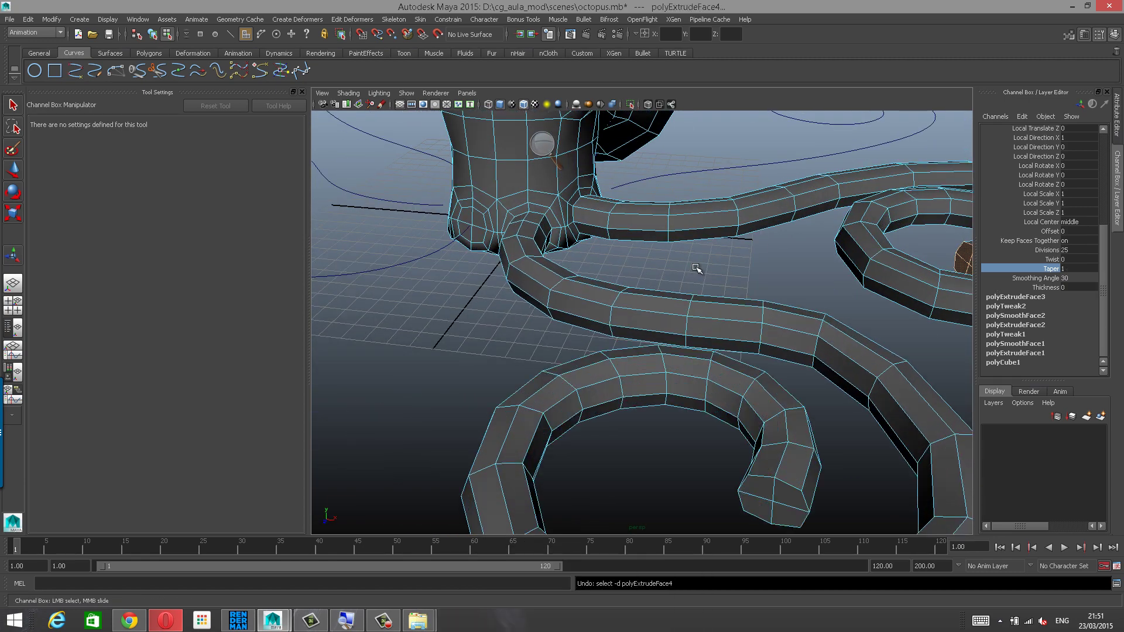
{"action": "key", "text": "ctrl+z"}
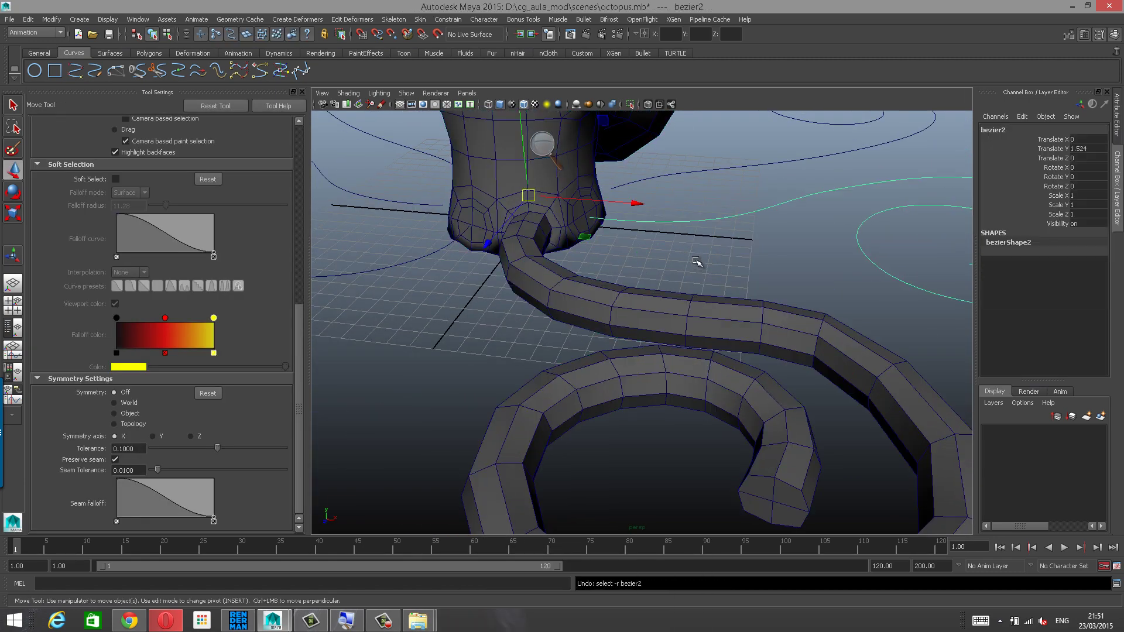
Undo the first tentacle's extrusion and clear the selection of its four base faces.
{"action": "key", "text": "ctrl+z"}
{"action": "key", "text": "ctrl+z"}
{"action": "key", "text": "ctrl+z"}
{"action": "key", "text": "ctrl+z"}
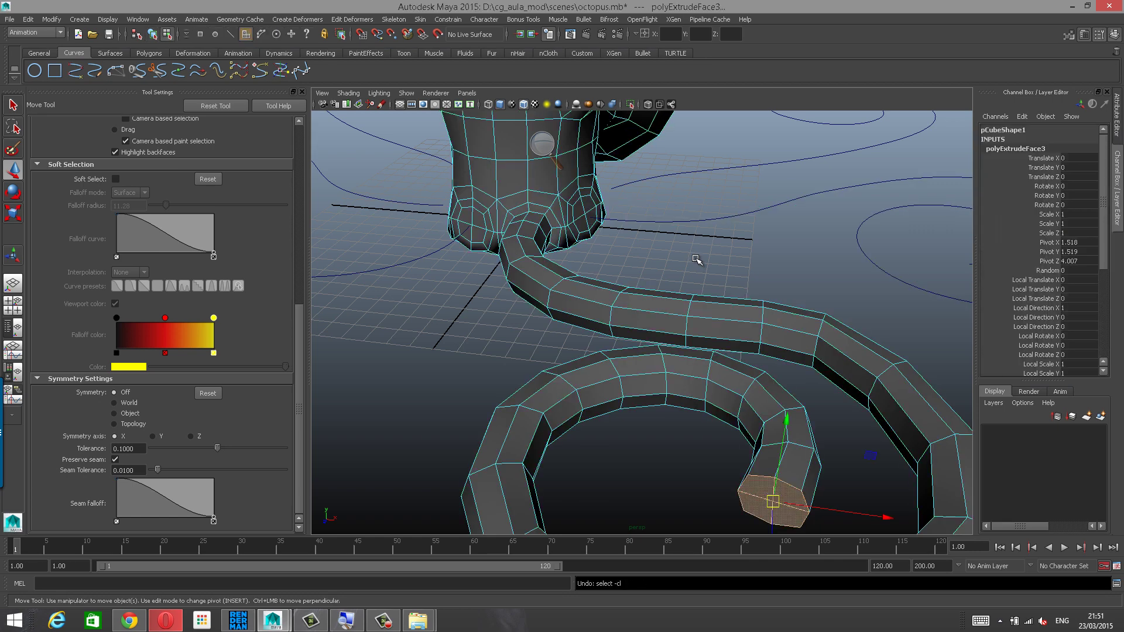
{"action": "right_click_drag", "start_coordinate": [623, 265], "coordinate": [757, 241], "text": "alt"}
{"action": "middle_click_drag", "start_coordinate": [451, 237], "coordinate": [600, 332], "text": "alt"}
{"action": "right_click_drag", "start_coordinate": [650, 326], "coordinate": [763, 314], "text": "alt"}
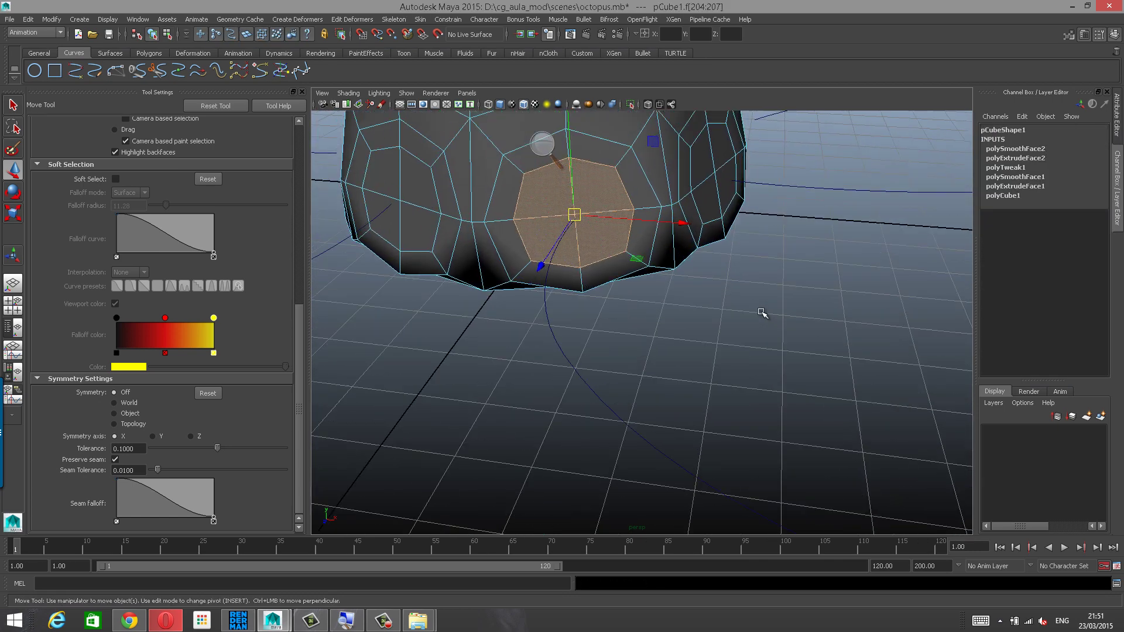
{"action": "left_click", "coordinate": [763, 314]}
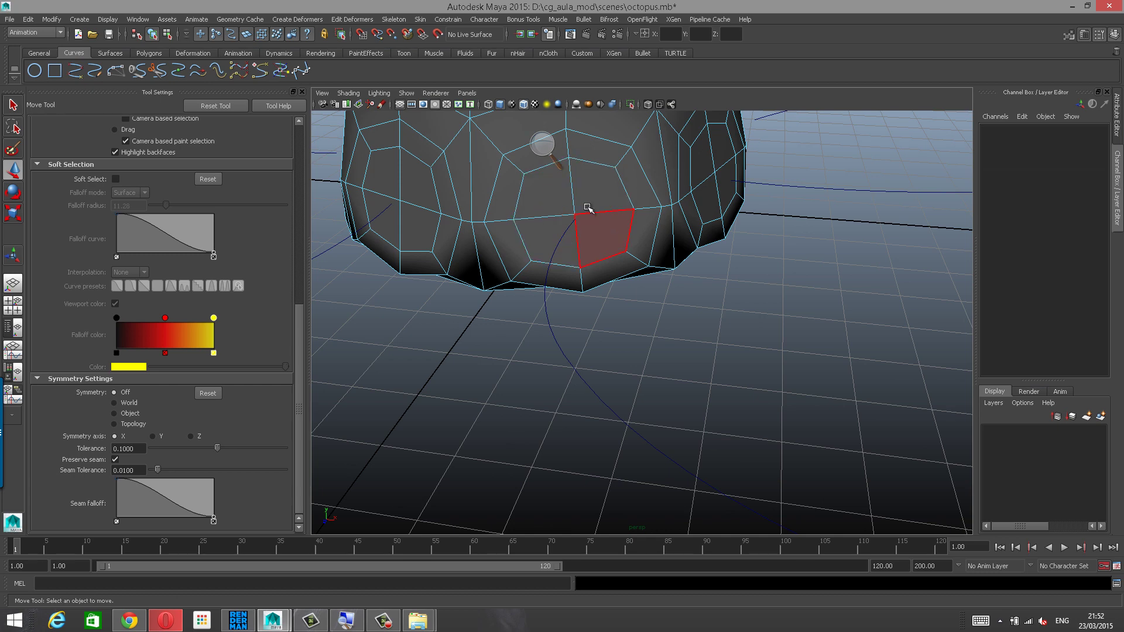
Select the four inner faces of the front octagonal stub at the body's base.
{"action": "right_click_drag", "start_coordinate": [658, 204], "coordinate": [595, 213], "text": "alt"}
{"action": "left_click_drag", "start_coordinate": [586, 213], "coordinate": [597, 216], "text": "alt"}
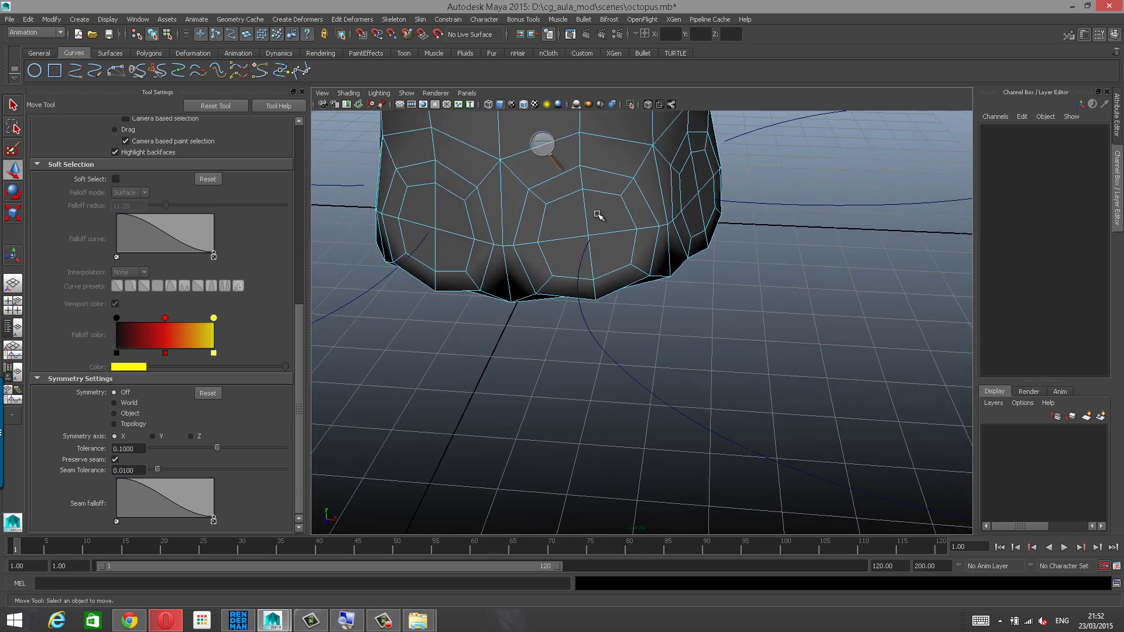
{"action": "left_click", "coordinate": [564, 187]}
{"action": "left_click", "coordinate": [559, 227]}
{"action": "left_click", "coordinate": [568, 255], "text": "shift"}
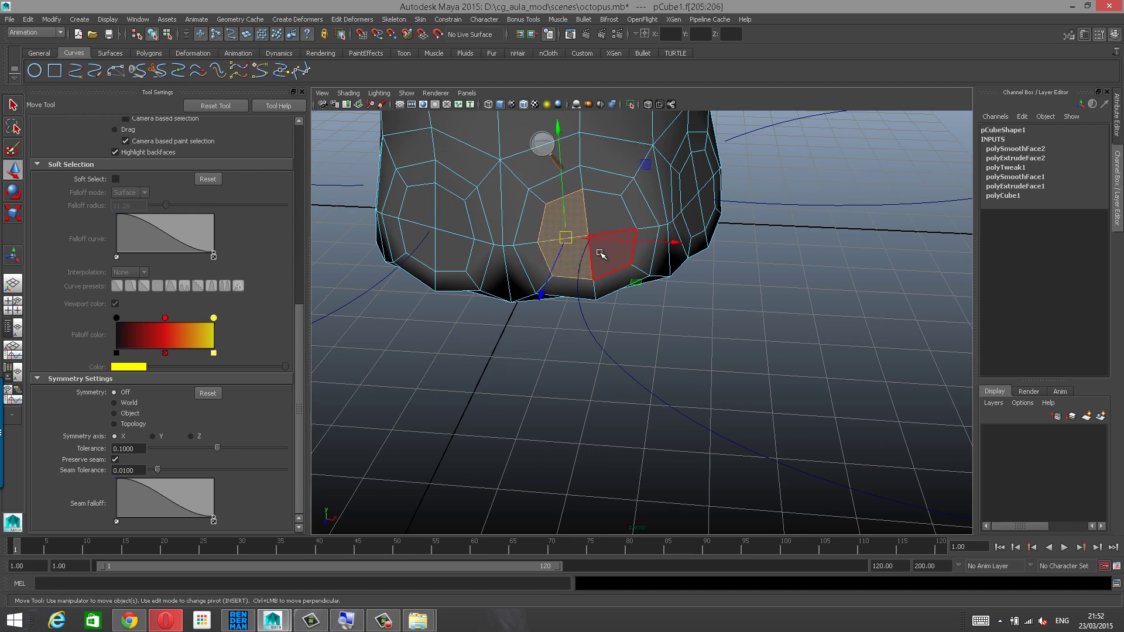
{"action": "left_click", "coordinate": [602, 250], "text": "shift"}
{"action": "left_click", "coordinate": [607, 222], "text": "shift"}
Add the eight faces of the surrounding ring to the stub's face selection.
{"action": "left_click", "coordinate": [594, 183], "text": "shift"}
{"action": "left_click", "coordinate": [559, 189], "text": "shift"}
{"action": "left_click", "coordinate": [531, 218], "text": "shift"}
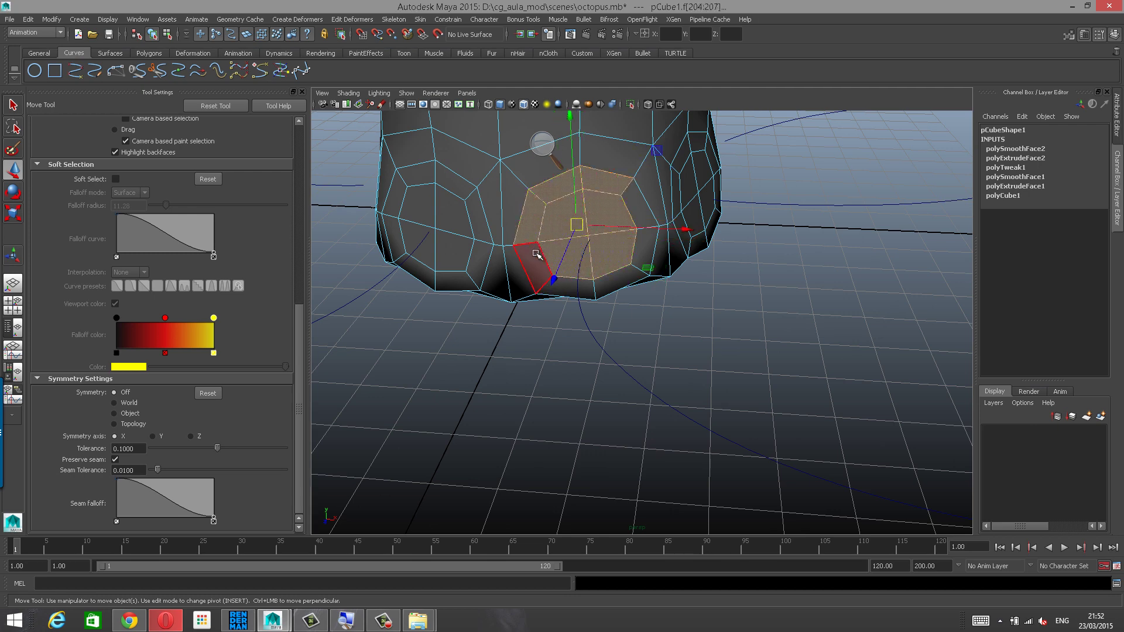
{"action": "left_click", "coordinate": [535, 263], "text": "shift"}
{"action": "left_click", "coordinate": [573, 284], "text": "shift"}
{"action": "left_click", "coordinate": [610, 283], "text": "shift"}
{"action": "left_click", "coordinate": [643, 261], "text": "shift"}
{"action": "left_click", "coordinate": [643, 210], "text": "shift"}
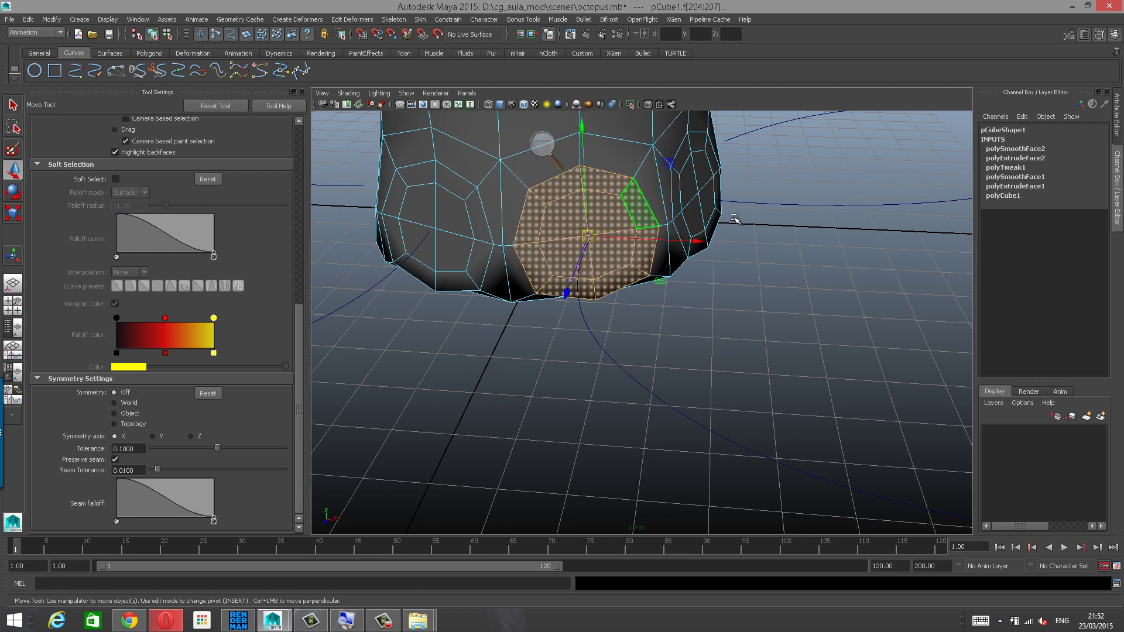
Add curve bezier1 to the selection and extrude the stub faces along it with 25 divisions.
{"action": "right_click_drag", "start_coordinate": [736, 218], "coordinate": [671, 281], "text": "alt"}
{"action": "left_click_drag", "start_coordinate": [668, 289], "coordinate": [700, 299], "text": "alt"}
{"action": "left_click", "coordinate": [805, 348], "text": "shift"}
{"action": "right_click_drag", "start_coordinate": [811, 379], "coordinate": [615, 283], "text": "alt"}
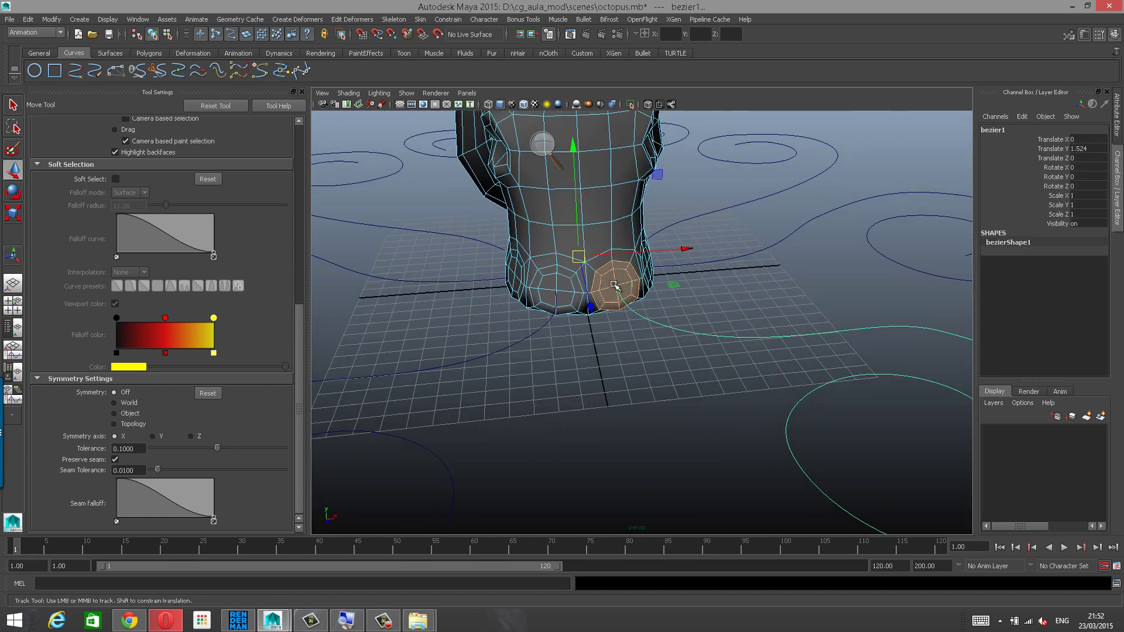
{"action": "middle_click_drag", "start_coordinate": [614, 282], "coordinate": [502, 248], "text": "alt"}
{"action": "right_click_drag", "start_coordinate": [501, 247], "coordinate": [501, 268], "text": "shift"}
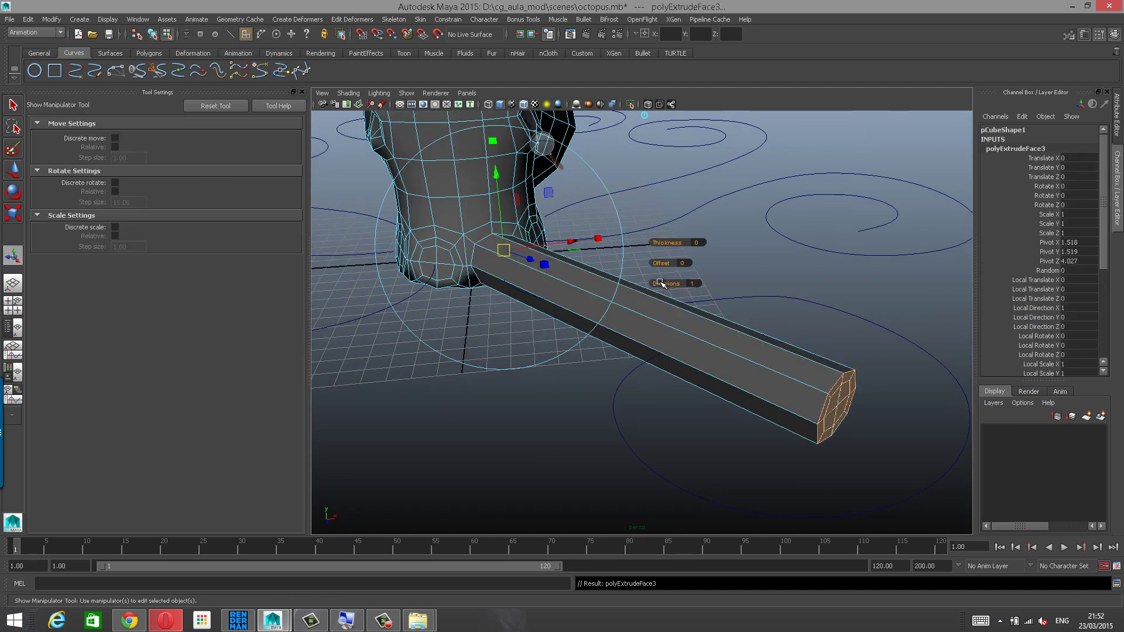
{"action": "left_click_drag", "start_coordinate": [660, 283], "coordinate": [637, 256]}
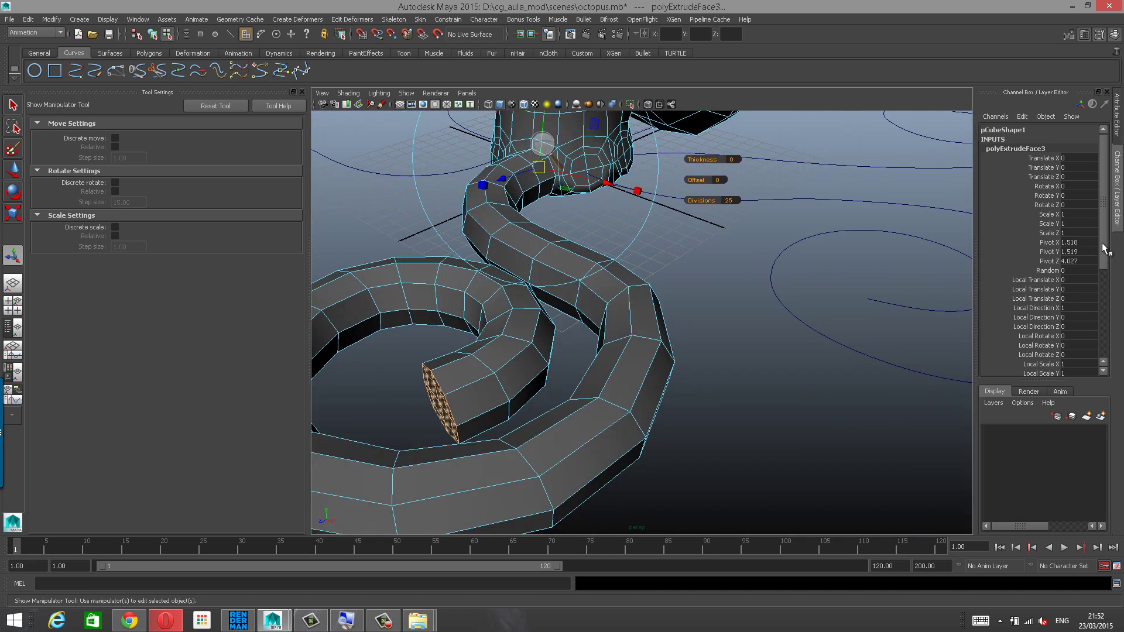
Set the Taper of the first tentacle's extrusion, polyExtrudeFace3, to 0.2.
{"action": "left_click_drag", "start_coordinate": [1104, 248], "coordinate": [1115, 350]}
{"action": "left_click", "coordinate": [1046, 278]}
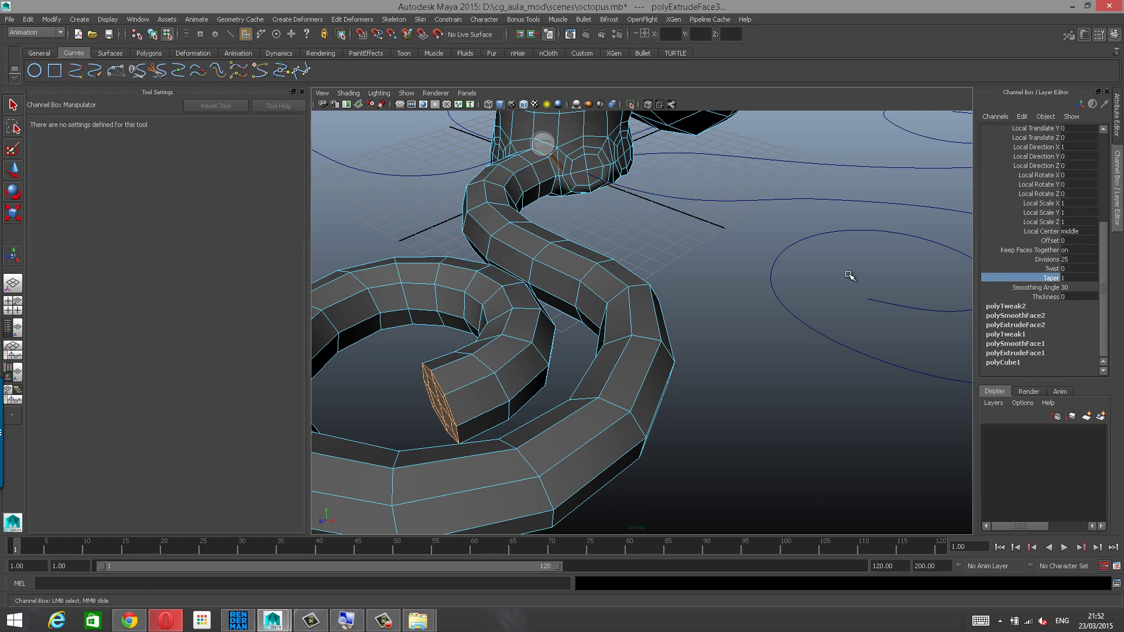
{"action": "middle_click_drag", "start_coordinate": [849, 276], "coordinate": [837, 274]}
Examine where the first tentacle joins the body and the neighbouring octagonal stub beside it.
{"action": "left_click_drag", "start_coordinate": [650, 271], "coordinate": [589, 279], "text": "alt"}
{"action": "right_click_drag", "start_coordinate": [590, 279], "coordinate": [602, 313], "text": "alt"}
{"action": "left_click_drag", "start_coordinate": [602, 314], "coordinate": [607, 311], "text": "alt"}
{"action": "right_click_drag", "start_coordinate": [606, 311], "coordinate": [644, 322], "text": "alt"}
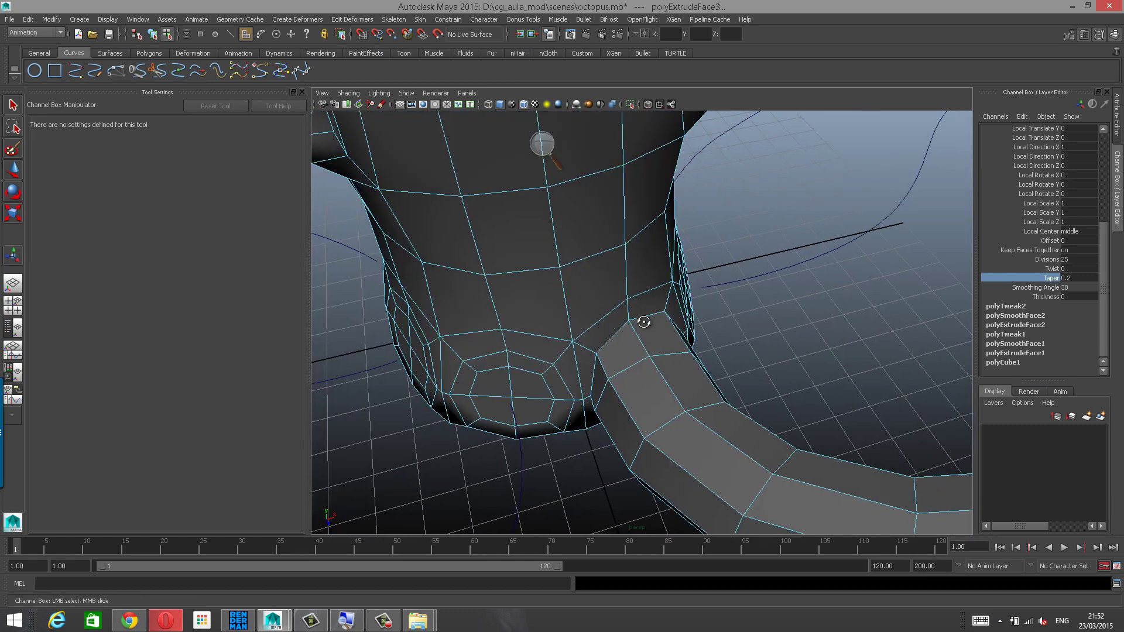
{"action": "left_click_drag", "start_coordinate": [645, 321], "coordinate": [579, 341], "text": "alt"}
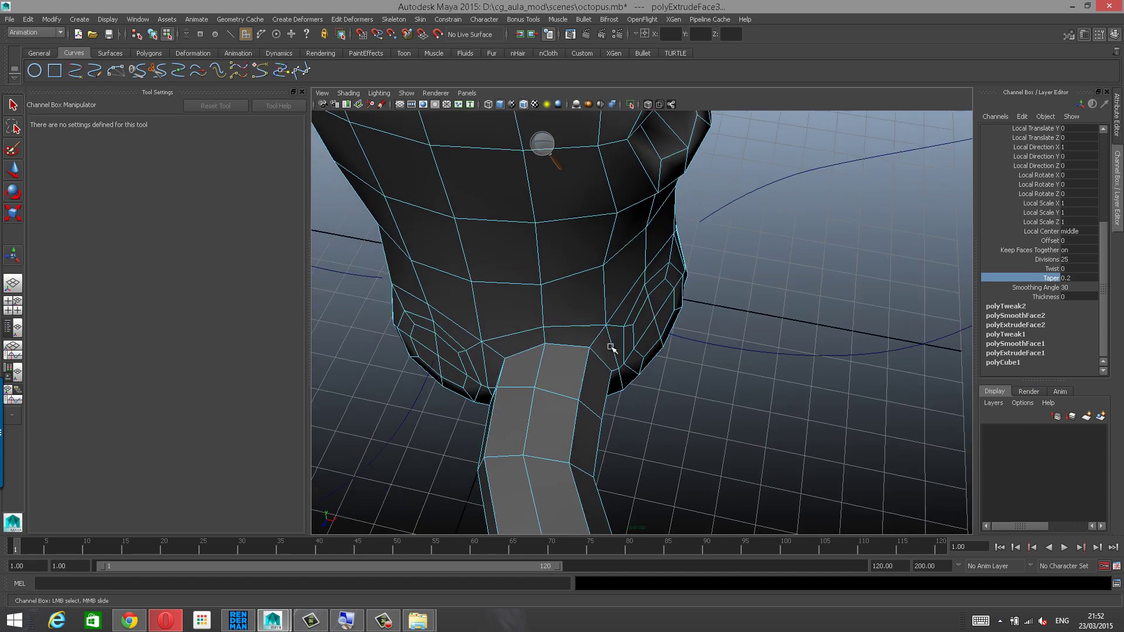
{"action": "right_click_drag", "start_coordinate": [609, 344], "coordinate": [525, 349], "text": "alt"}
{"action": "left_click_drag", "start_coordinate": [562, 331], "coordinate": [507, 321], "text": "alt"}
{"action": "right_click_drag", "start_coordinate": [507, 322], "coordinate": [630, 369], "text": "alt"}
{"action": "middle_click_drag", "start_coordinate": [630, 369], "coordinate": [633, 374], "text": "alt"}
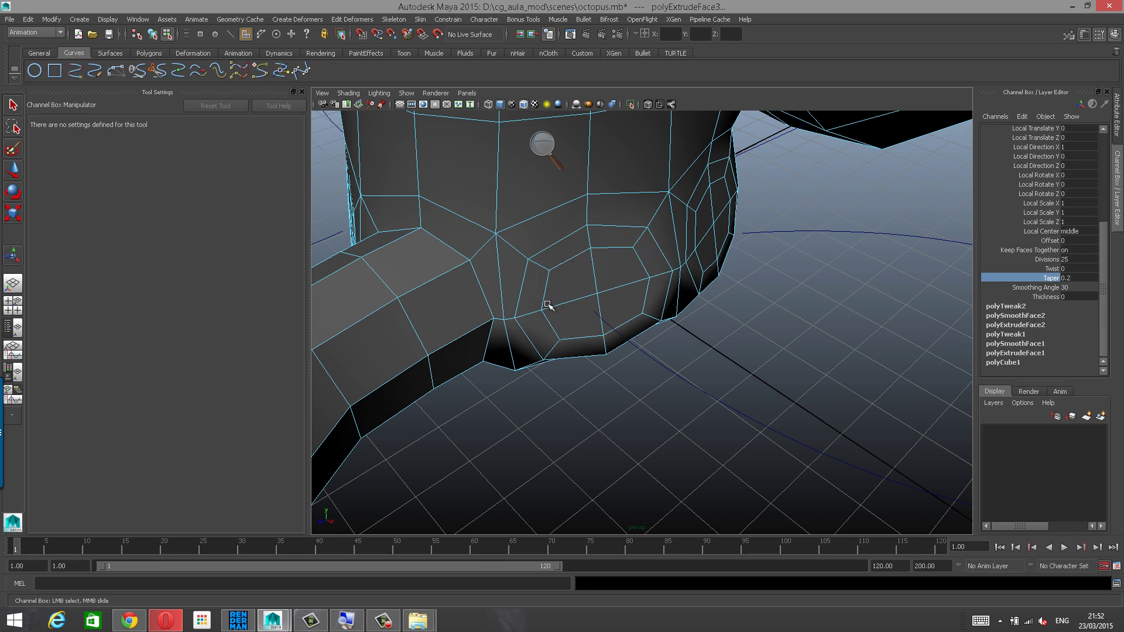
{"action": "left_click_drag", "start_coordinate": [640, 294], "coordinate": [722, 296], "text": "alt"}
Clear the selection, reselect the octopus mesh in object mode and switch it to face selection.
{"action": "left_click", "coordinate": [738, 287]}
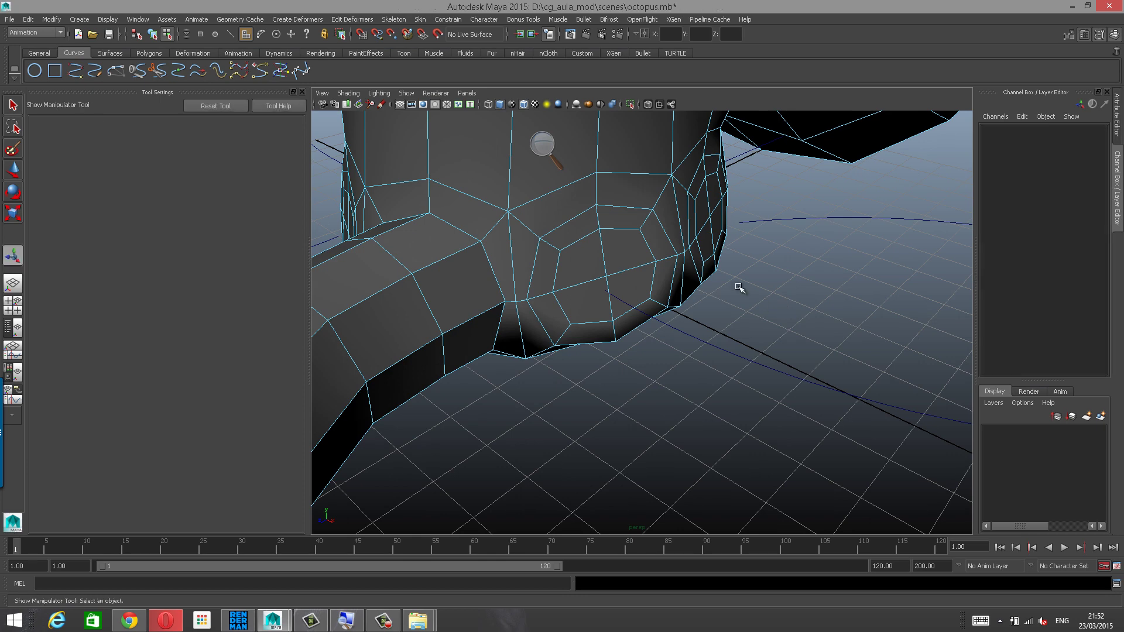
{"action": "right_click_drag", "start_coordinate": [737, 287], "coordinate": [609, 306], "text": "alt"}
{"action": "left_click_drag", "start_coordinate": [607, 311], "coordinate": [563, 372], "text": "alt"}
{"action": "right_click_drag", "start_coordinate": [563, 371], "coordinate": [670, 335], "text": "alt"}
{"action": "left_click", "coordinate": [706, 477]}
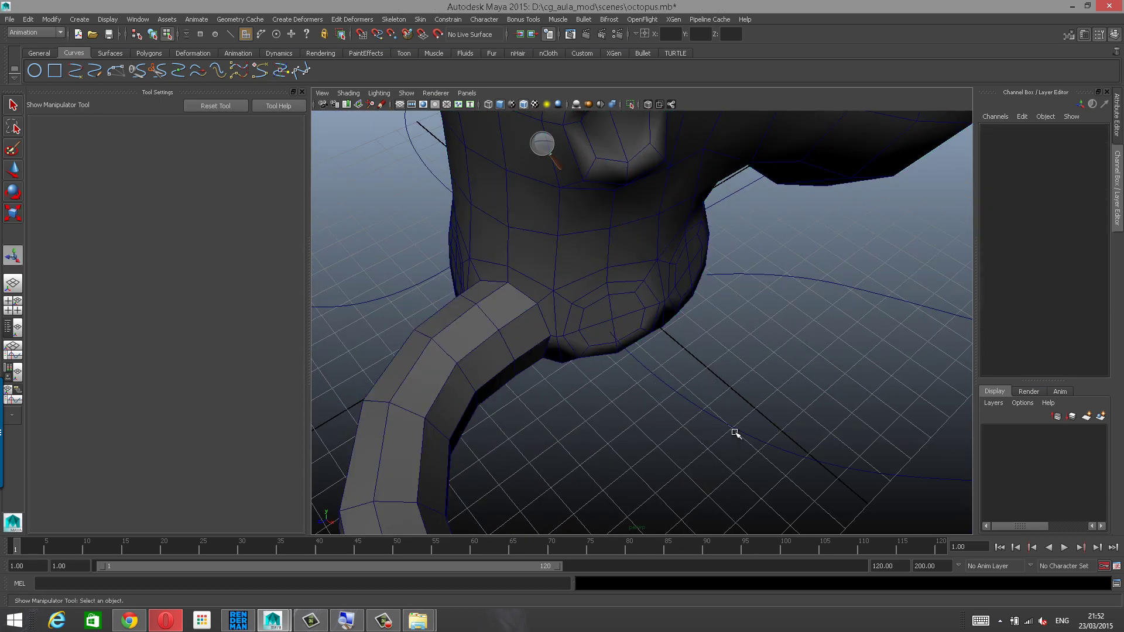
{"action": "key", "text": "F8"}
{"action": "left_click_drag", "start_coordinate": [727, 392], "coordinate": [742, 340]}
{"action": "left_click", "coordinate": [742, 339]}
{"action": "left_click", "coordinate": [673, 266]}
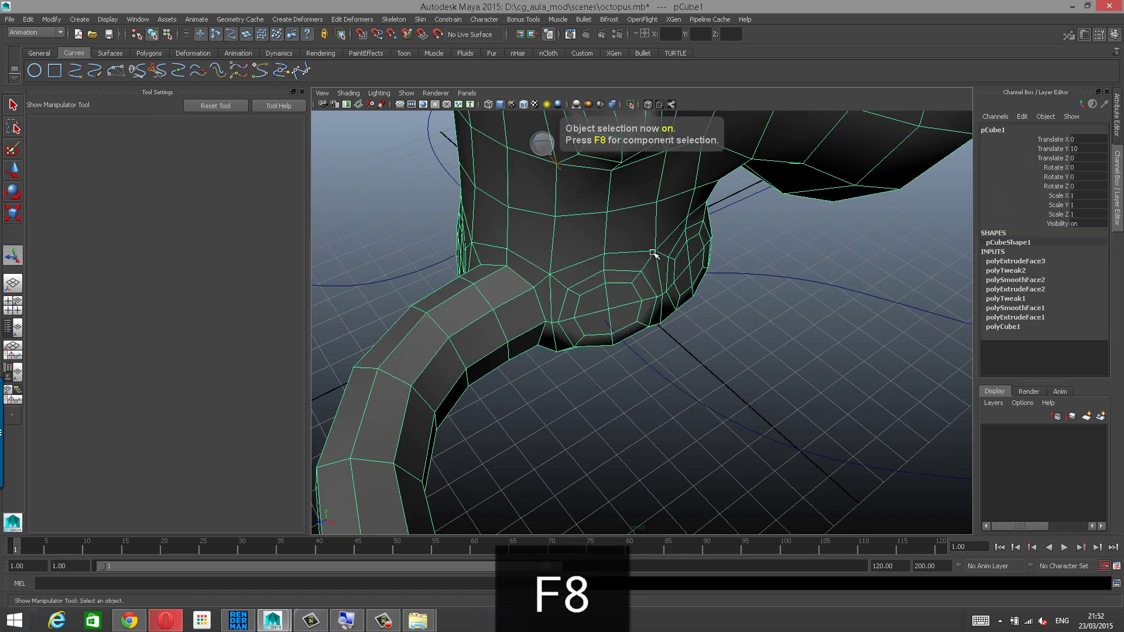
{"action": "right_click_drag", "start_coordinate": [653, 253], "coordinate": [649, 276]}
Select the four inner faces of the octagonal stub next to the first tentacle.
{"action": "left_click_drag", "start_coordinate": [600, 293], "coordinate": [622, 293], "text": "alt"}
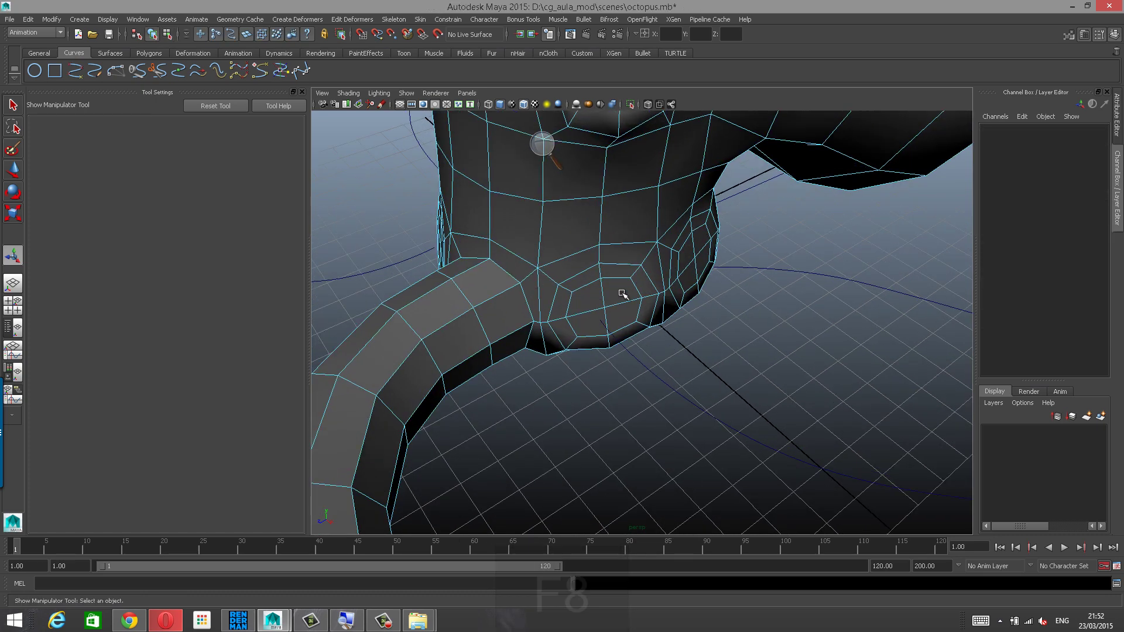
{"action": "right_click_drag", "start_coordinate": [622, 293], "coordinate": [638, 297], "text": "alt"}
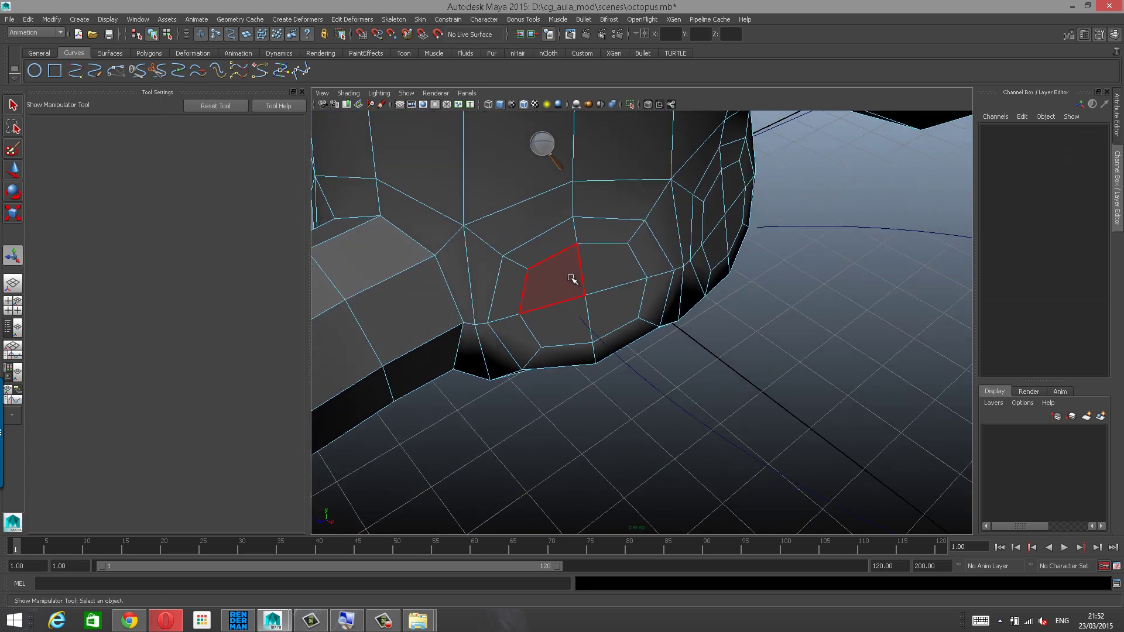
{"action": "left_click", "coordinate": [571, 279]}
{"action": "left_click", "coordinate": [561, 312], "text": "shift"}
{"action": "left_click", "coordinate": [598, 311], "text": "shift"}
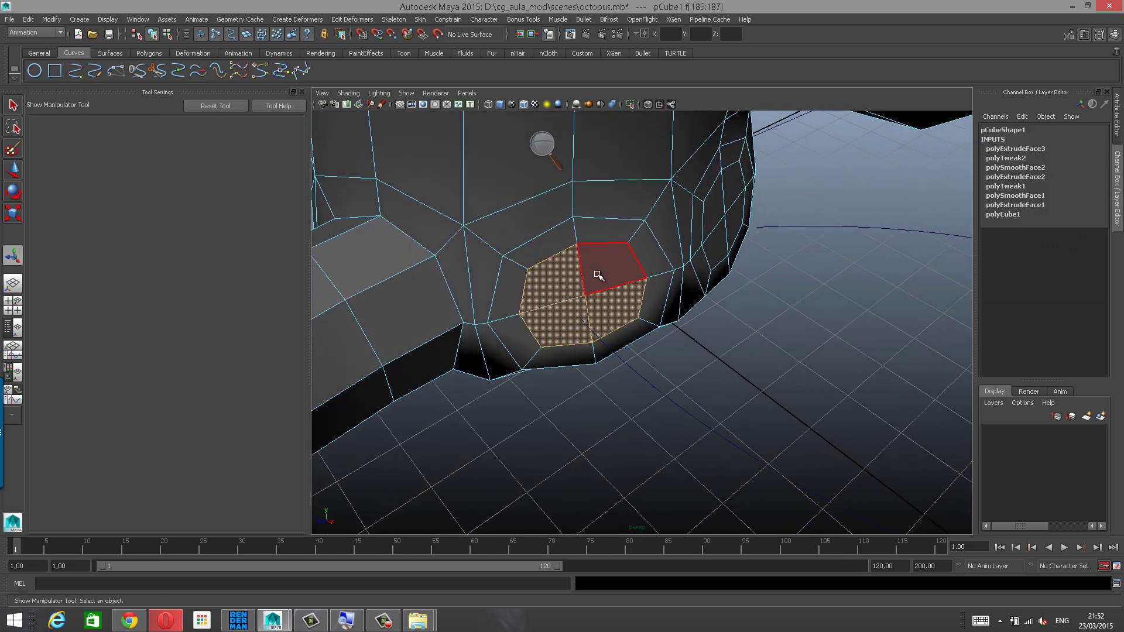
{"action": "left_click", "coordinate": [597, 274], "text": "shift"}
Try growing the face selection by two rings and shrinking it back to the four inner faces.
{"action": "left_click_drag", "start_coordinate": [703, 275], "coordinate": [688, 266], "text": "alt"}
{"action": "right_click_drag", "start_coordinate": [687, 264], "coordinate": [666, 263], "text": "alt"}
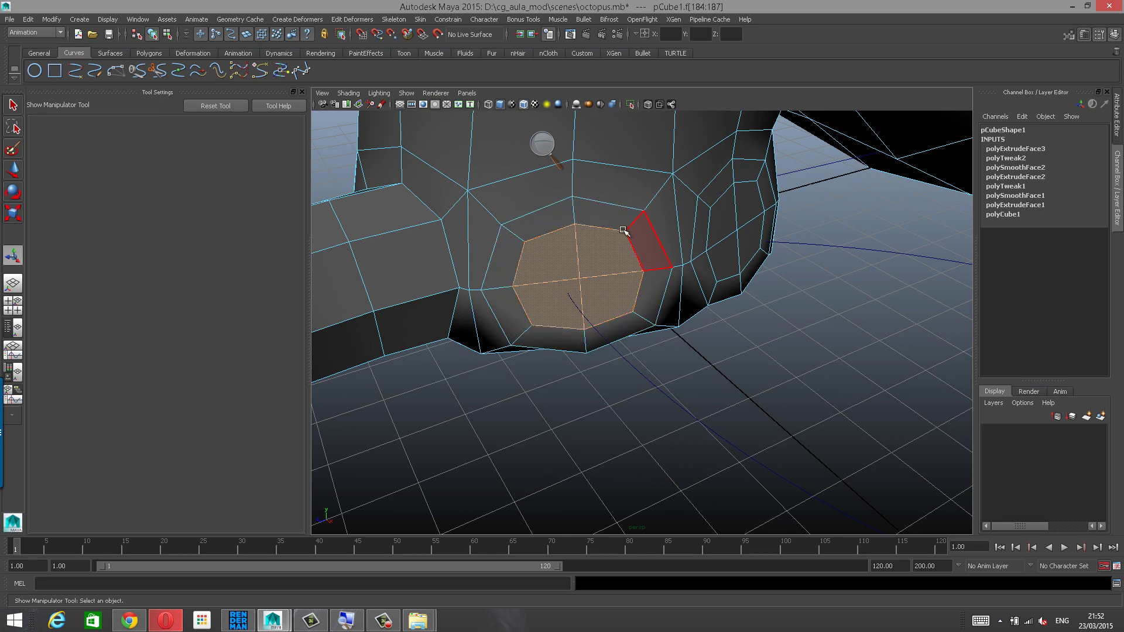
{"action": "left_click_drag", "start_coordinate": [636, 319], "coordinate": [655, 328], "text": "alt"}
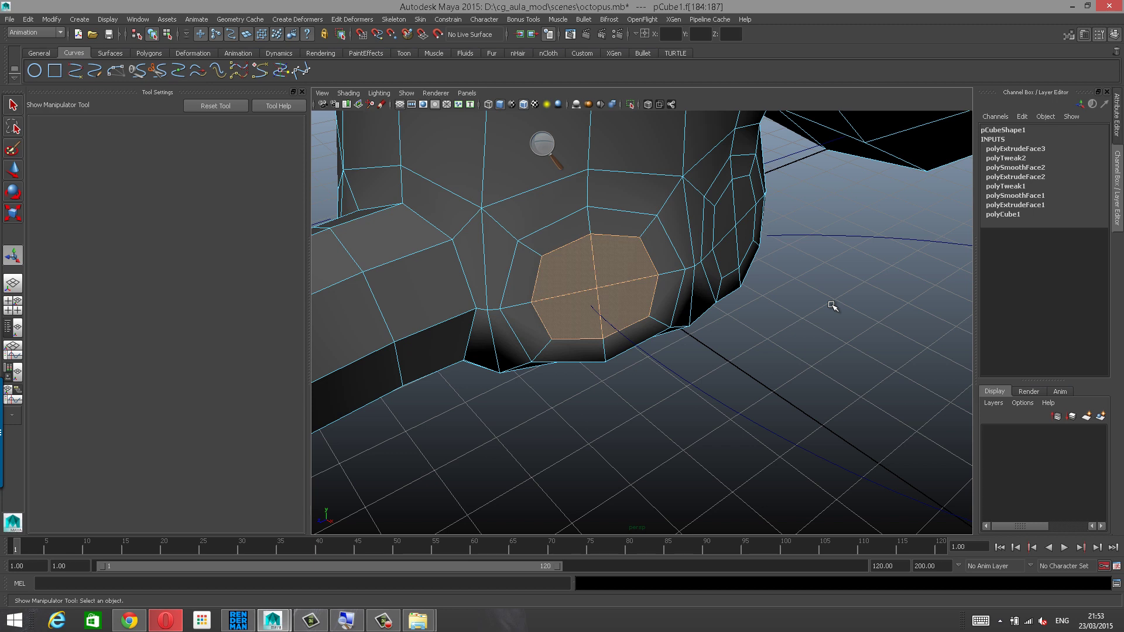
{"action": "key", "text": "shift+period"}
{"action": "key", "text": "shift+period"}
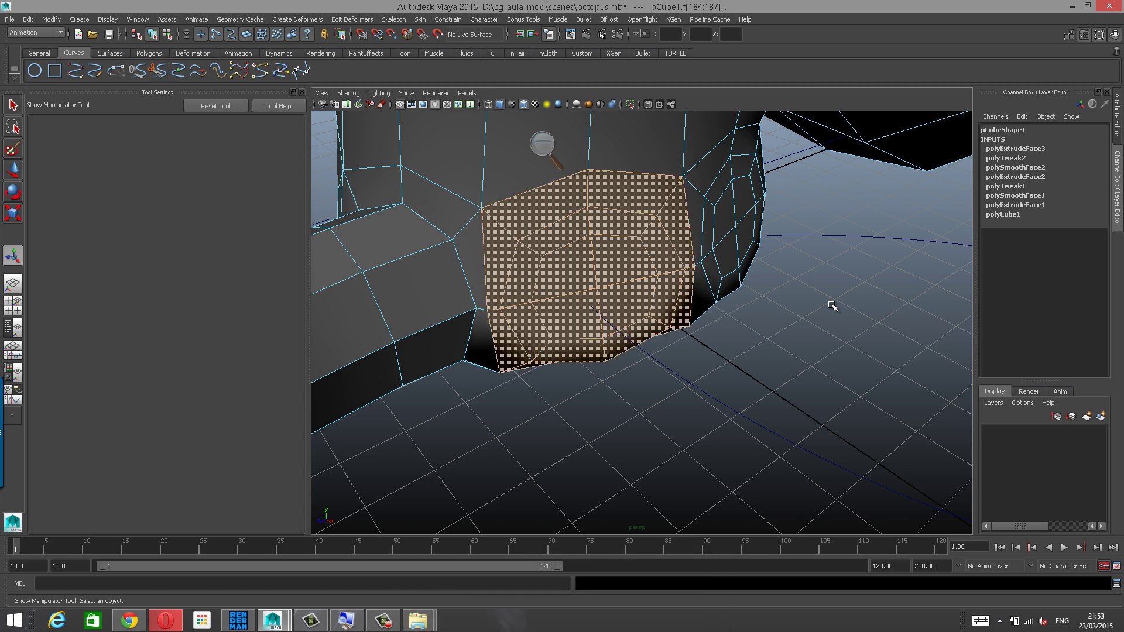
{"action": "key", "text": "shift+comma"}
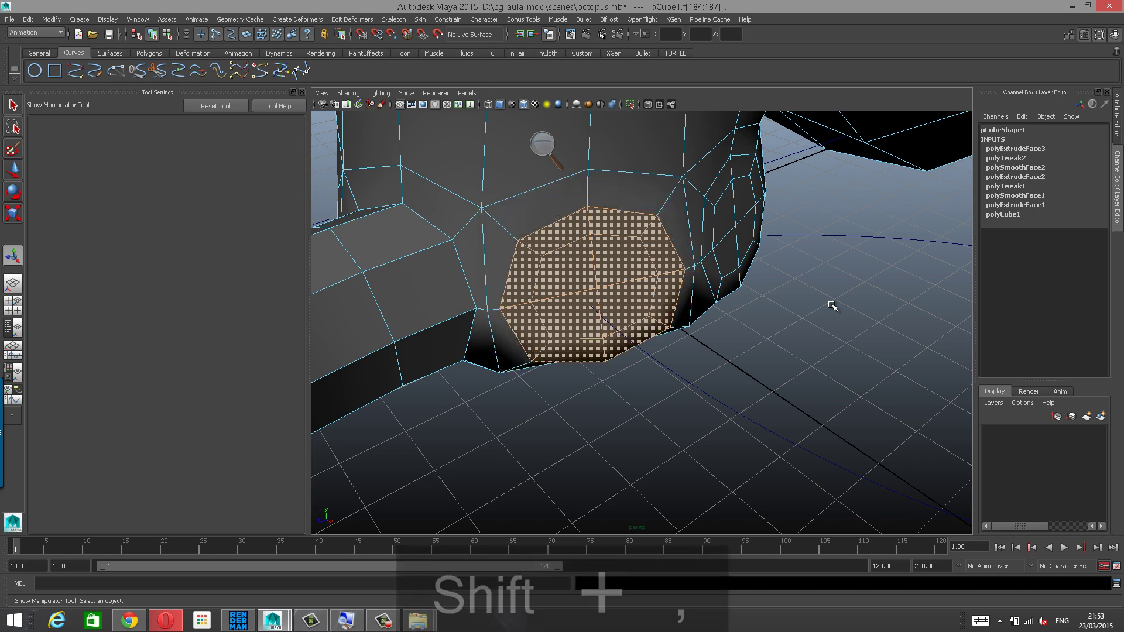
{"action": "key", "text": "shift+comma"}
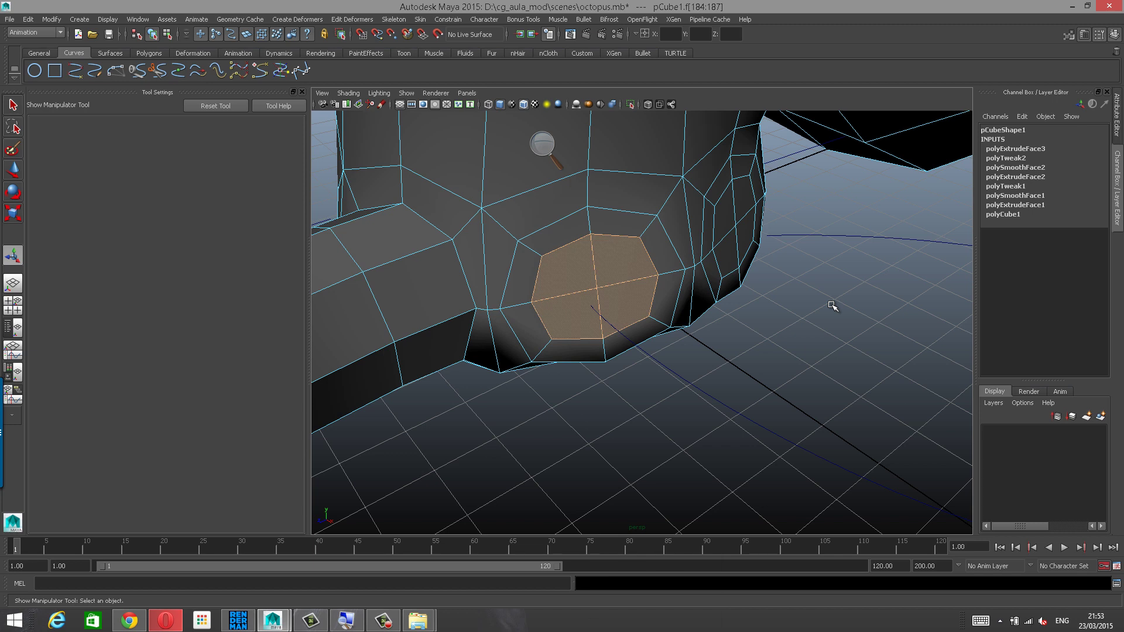
Grow the face selection by one ring and add curve bezier2 to it.
{"action": "key", "text": "shift+period"}
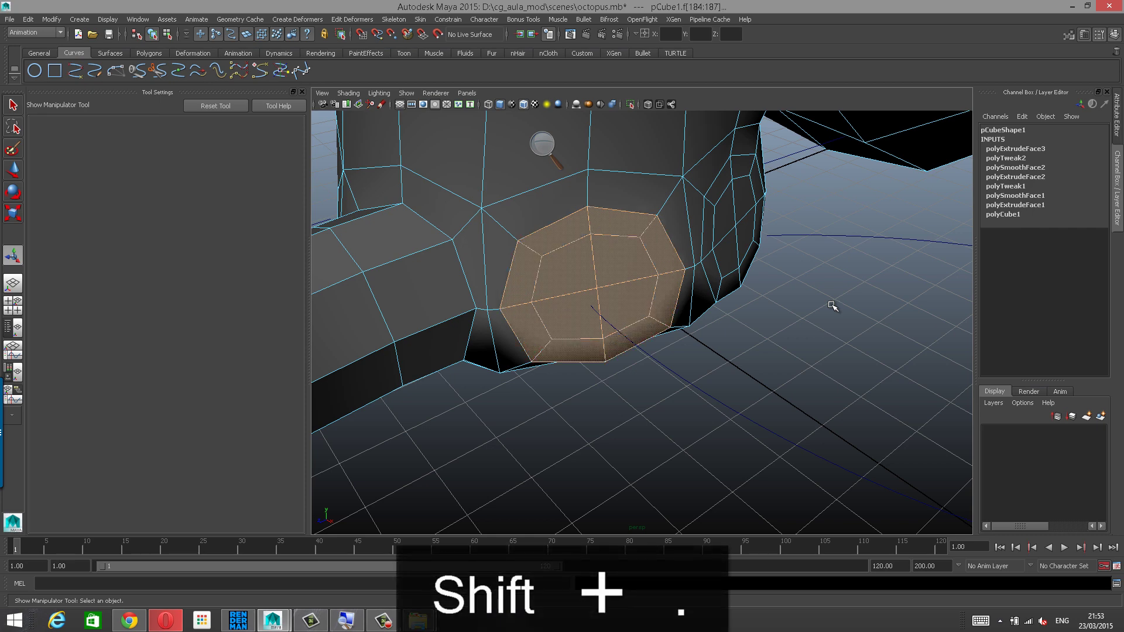
{"action": "right_click_drag", "start_coordinate": [828, 234], "coordinate": [680, 279], "text": "alt"}
{"action": "left_click_drag", "start_coordinate": [679, 278], "coordinate": [811, 354], "text": "alt"}
{"action": "middle_click_drag", "start_coordinate": [811, 354], "coordinate": [704, 305], "text": "alt"}
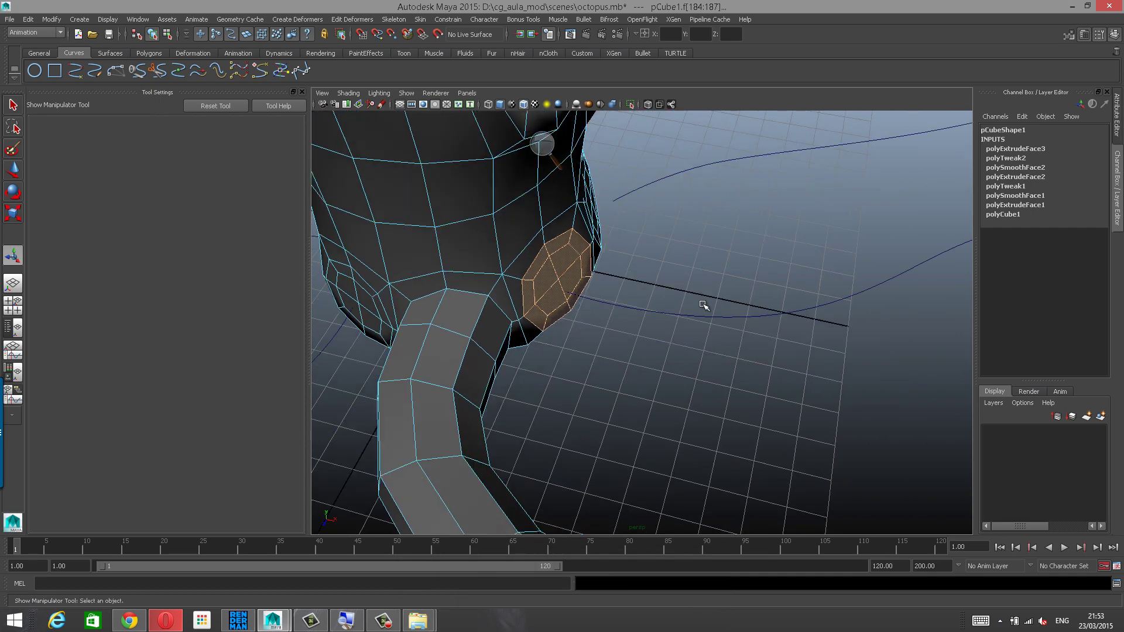
{"action": "left_click", "coordinate": [776, 315], "text": "shift"}
Extrude the second stub's faces along the selected curve with 25 divisions.
{"action": "left_click_drag", "start_coordinate": [775, 315], "coordinate": [623, 281], "text": "alt"}
{"action": "right_click_drag", "start_coordinate": [599, 240], "coordinate": [602, 265], "text": "shift"}
{"action": "right_click_drag", "start_coordinate": [732, 259], "coordinate": [588, 263], "text": "alt"}
{"action": "left_click_drag", "start_coordinate": [589, 263], "coordinate": [969, 236], "text": "alt"}
{"action": "middle_click_drag", "start_coordinate": [666, 218], "coordinate": [700, 251], "text": "alt"}
{"action": "left_click_drag", "start_coordinate": [700, 251], "coordinate": [970, 256], "text": "alt"}
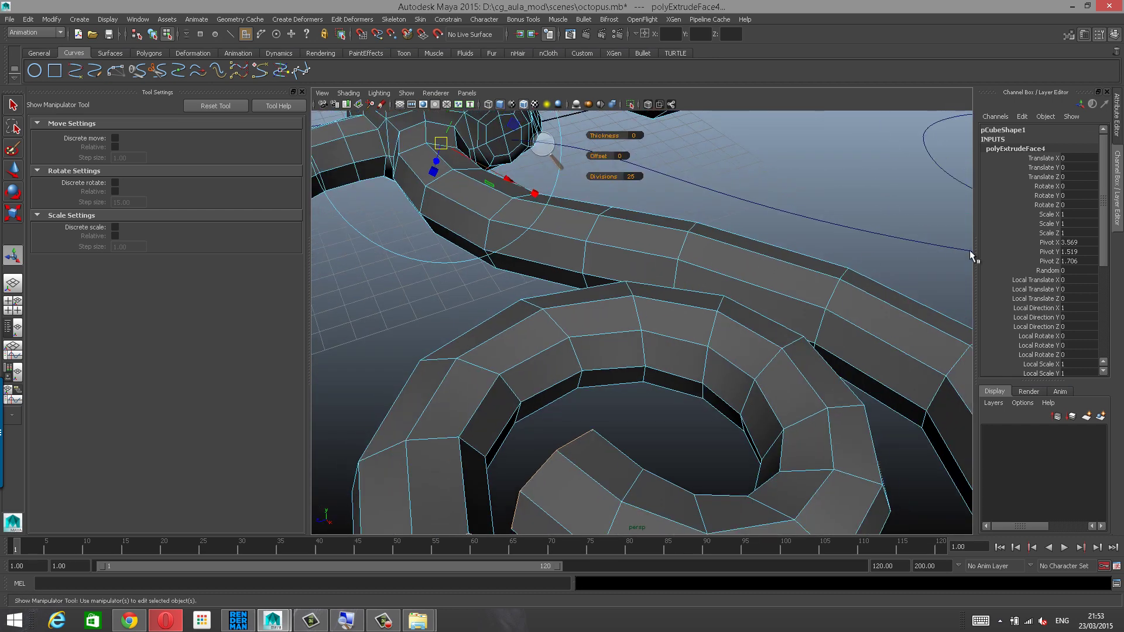
Set the Taper of the second tentacle's extrusion, polyExtrudeFace4, to 0.2.
{"action": "left_click_drag", "start_coordinate": [1103, 199], "coordinate": [1117, 338]}
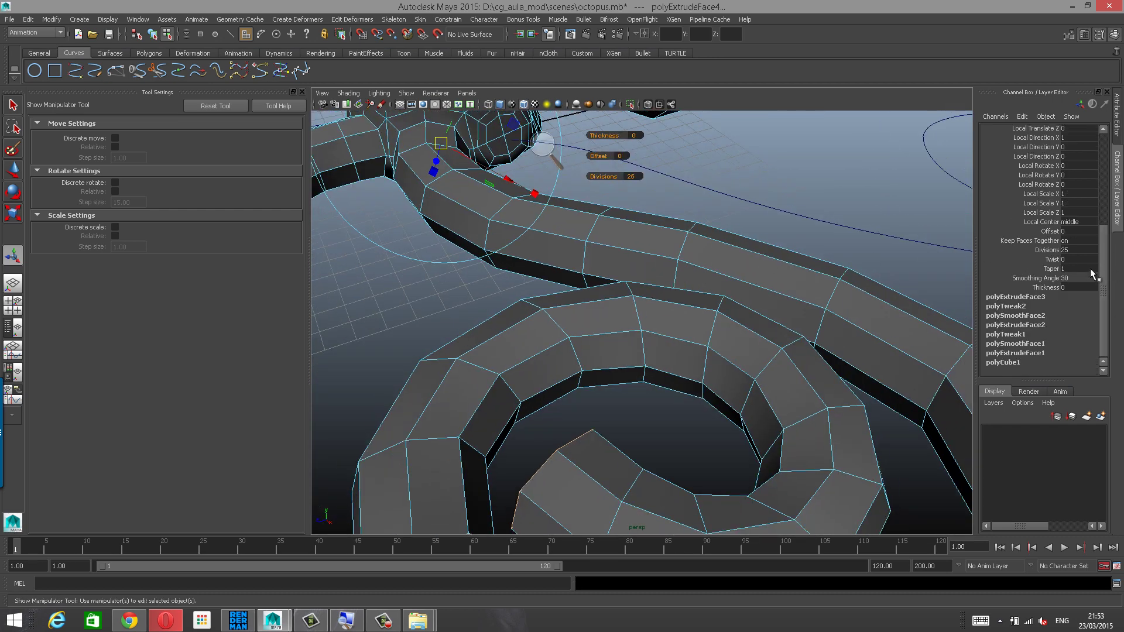
{"action": "left_click", "coordinate": [1059, 269]}
{"action": "mouse_move", "coordinate": [864, 220]}
{"action": "middle_mouse_down"}
{"action": "mouse_move", "coordinate": [846, 222]}
{"action": "mouse_move", "coordinate": [860, 223]}
{"action": "middle_mouse_up"}
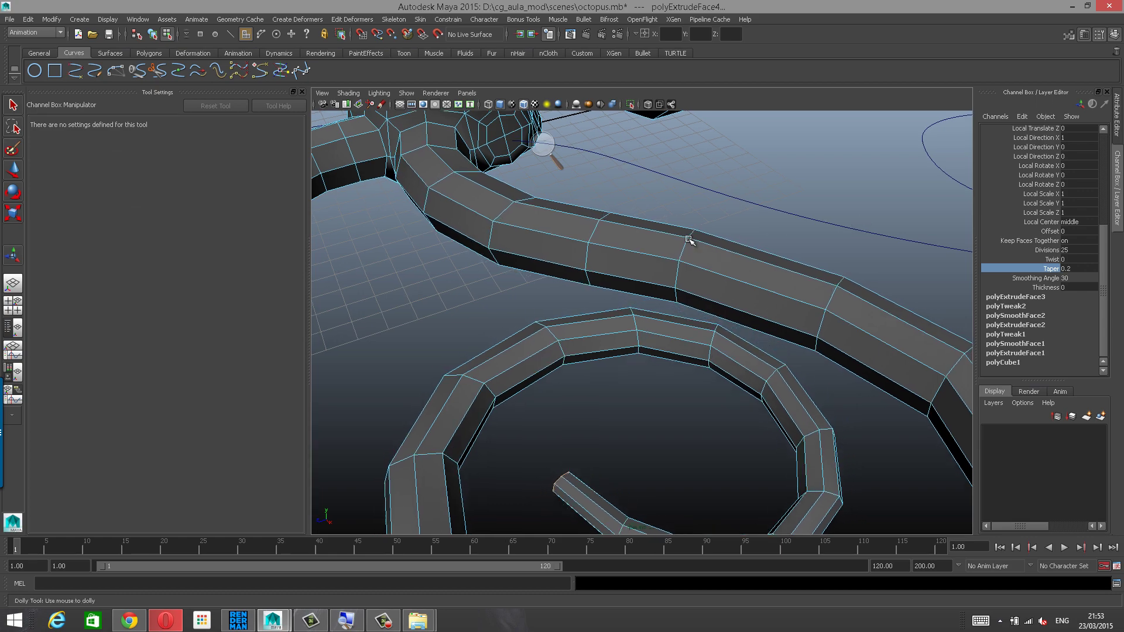
{"action": "scroll", "coordinate": [694, 240], "scroll_direction": "down", "scroll_amount": 5}
{"action": "left_click_drag", "start_coordinate": [726, 236], "coordinate": [504, 245], "text": "alt"}
{"action": "scroll", "coordinate": [627, 329], "scroll_direction": "up", "scroll_amount": 5}
{"action": "middle_click_drag", "start_coordinate": [627, 329], "coordinate": [647, 329], "text": "alt"}
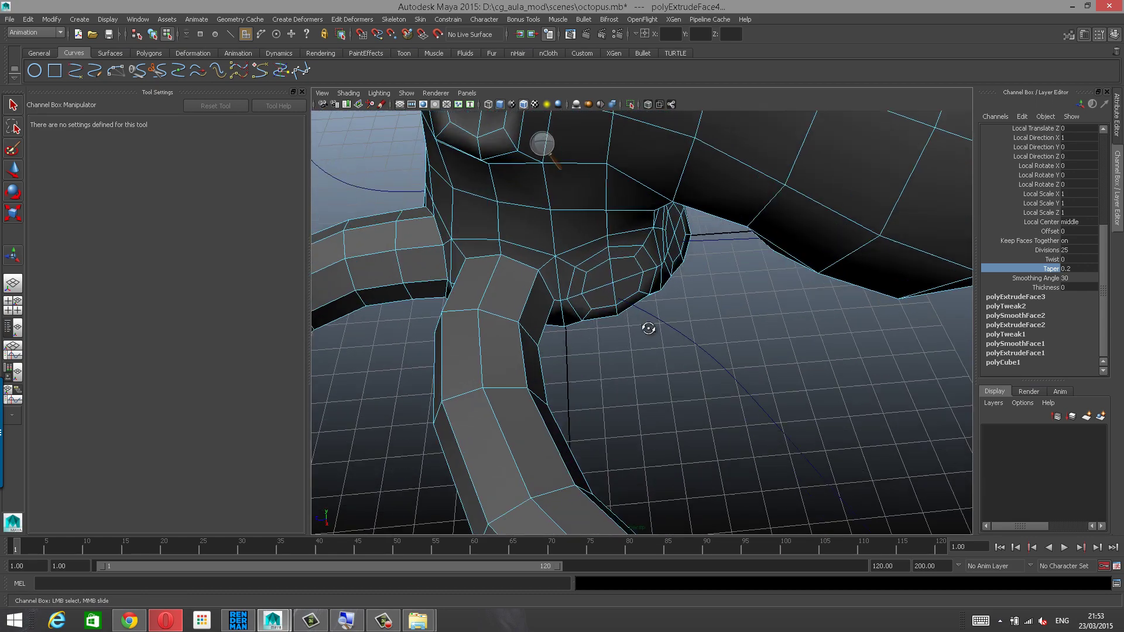
{"action": "left_click_drag", "start_coordinate": [647, 329], "coordinate": [643, 293], "text": "alt"}
{"action": "right_click_drag", "start_coordinate": [639, 289], "coordinate": [639, 316]}
{"action": "left_click", "coordinate": [621, 287]}
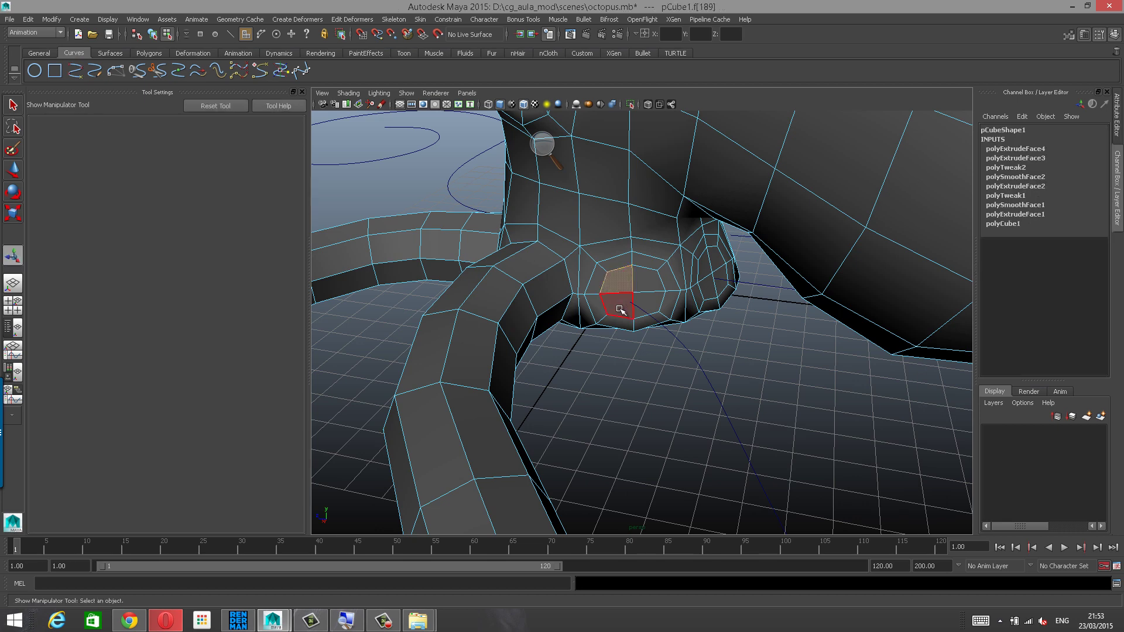
{"action": "left_click", "coordinate": [621, 309], "text": "shift"}
{"action": "left_click", "coordinate": [645, 292], "text": "shift"}
{"action": "left_click_drag", "start_coordinate": [646, 335], "coordinate": [717, 398], "text": "alt"}
{"action": "left_click", "coordinate": [768, 346]}
Return to object mode, reselect the octopus mesh and switch it back to face selection.
{"action": "key", "text": "F8"}
{"action": "left_click", "coordinate": [756, 385]}
{"action": "right_click_drag", "start_coordinate": [716, 397], "coordinate": [737, 342], "text": "alt"}
{"action": "left_click", "coordinate": [717, 317]}
{"action": "left_click", "coordinate": [638, 254]}
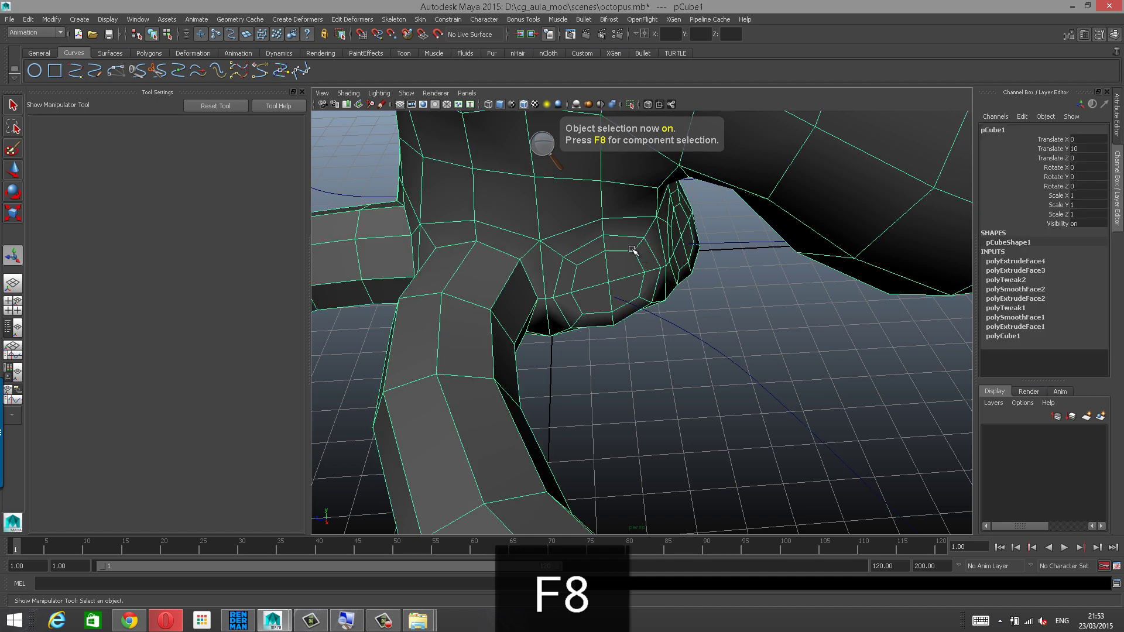
{"action": "right_click_drag", "start_coordinate": [633, 249], "coordinate": [629, 275]}
Select the inner faces of the third octagonal stub and grow the selection by one ring.
{"action": "left_click", "coordinate": [595, 266]}
{"action": "left_click", "coordinate": [628, 293], "text": "shift"}
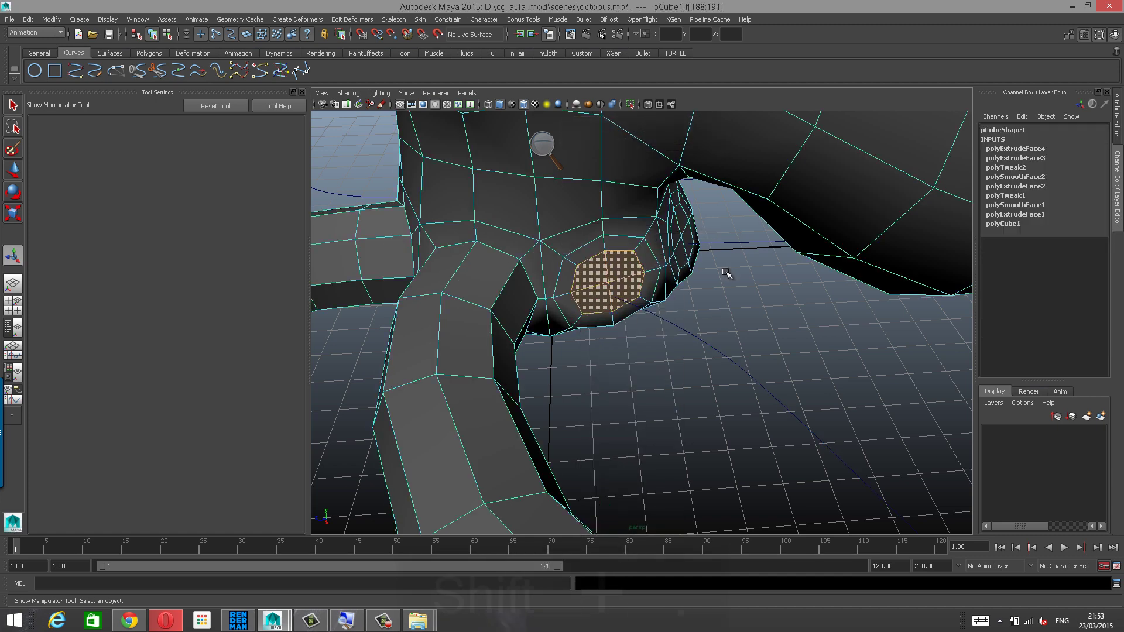
{"action": "key", "text": "shift+period"}
Add curve bezier3 to the third stub's face selection.
{"action": "left_click_drag", "start_coordinate": [673, 287], "coordinate": [542, 276], "text": "alt"}
{"action": "left_click", "coordinate": [746, 346], "text": "shift"}
{"action": "scroll", "coordinate": [720, 331], "scroll_direction": "down", "scroll_amount": 4}
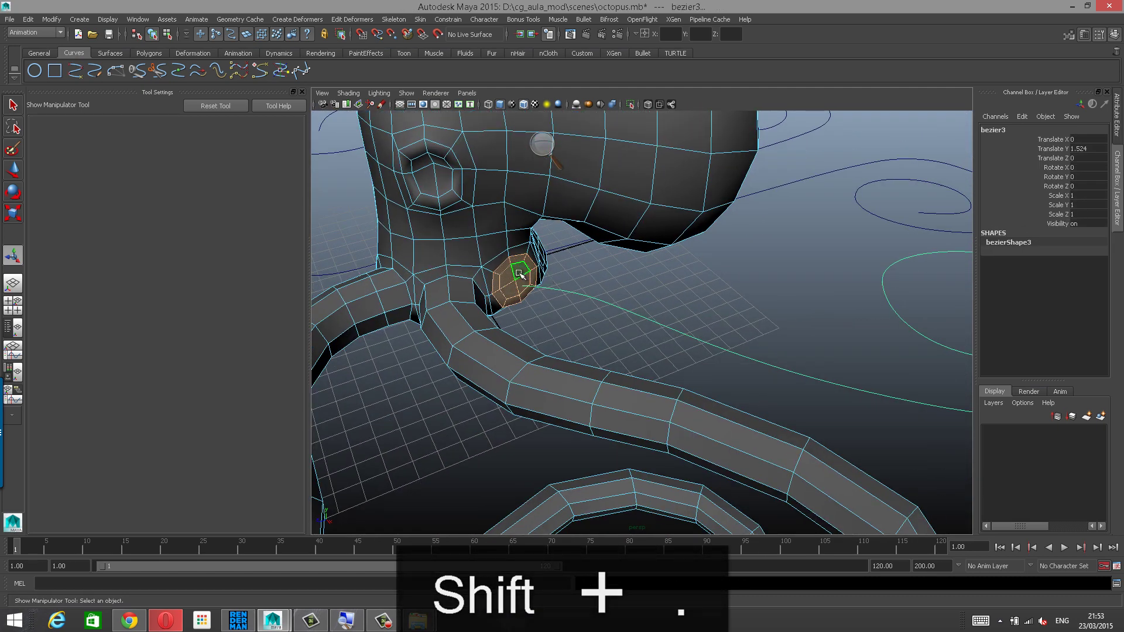
Extrude the third stub's selected faces along curve bezier3 with 25 divisions.
{"action": "right_click_drag", "start_coordinate": [520, 276], "coordinate": [538, 304], "text": "shift"}
{"action": "scroll", "coordinate": [747, 344], "scroll_direction": "down", "scroll_amount": 4}
{"action": "left_click_drag", "start_coordinate": [747, 345], "coordinate": [845, 273], "text": "alt"}
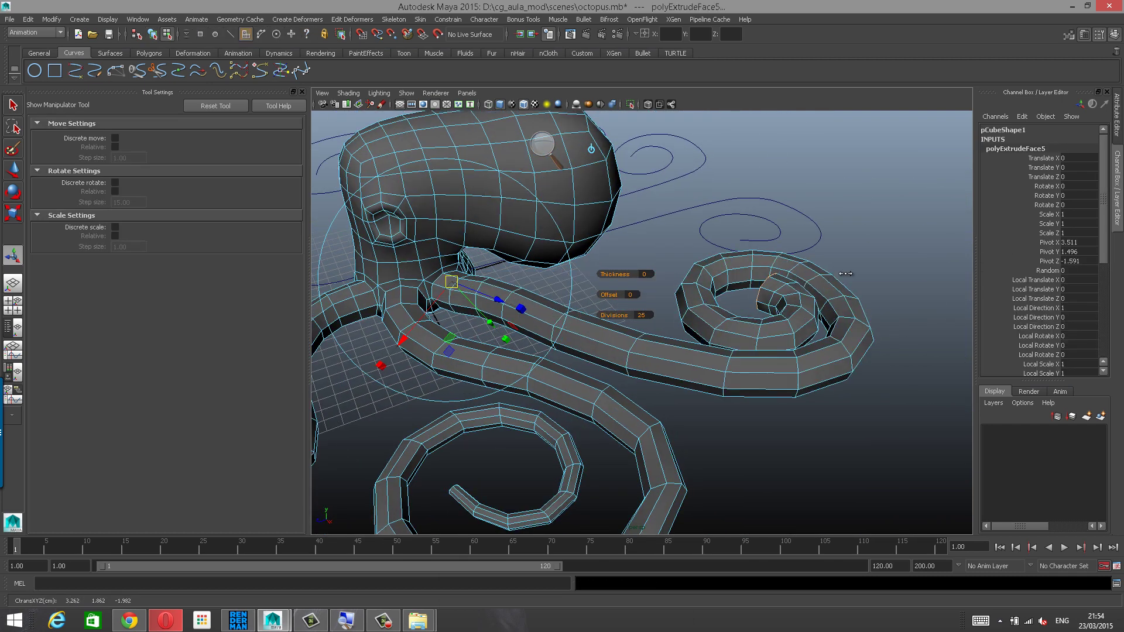
Set the Taper of the third tentacle's extrusion, polyExtrudeFace5, to 0.2.
{"action": "left_click_drag", "start_coordinate": [1102, 233], "coordinate": [1108, 339]}
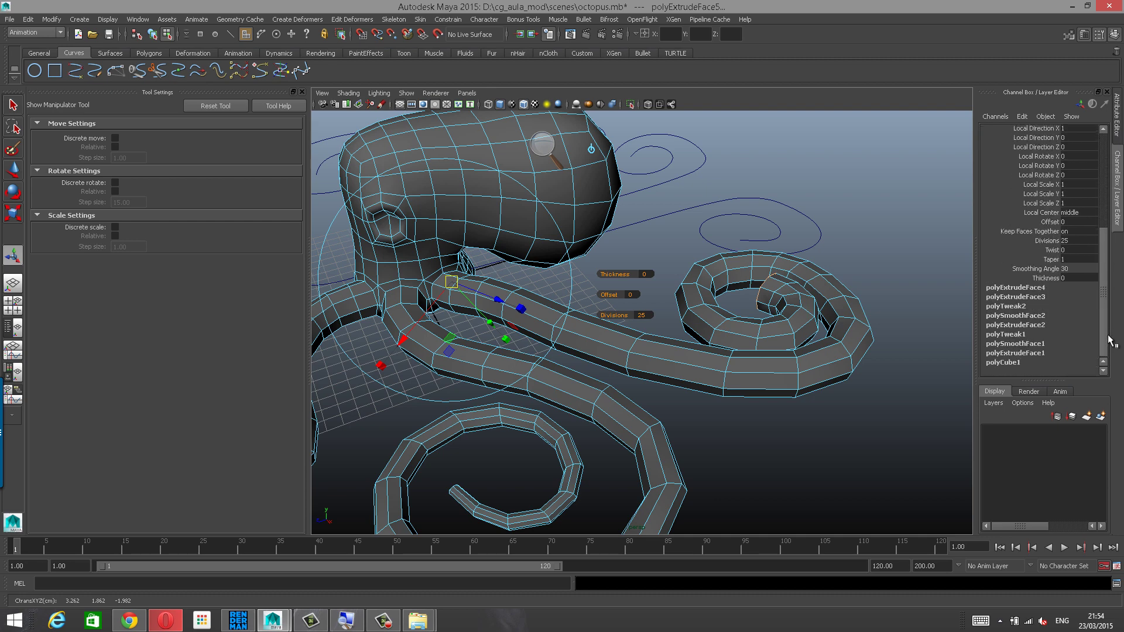
{"action": "left_click", "coordinate": [1054, 260]}
{"action": "middle_click_drag", "start_coordinate": [835, 244], "coordinate": [832, 244]}
Return to object mode and select curve bezier4, which belongs to the fourth octagonal stub.
{"action": "left_click_drag", "start_coordinate": [816, 270], "coordinate": [513, 280], "text": "alt"}
{"action": "right_click_drag", "start_coordinate": [513, 281], "coordinate": [647, 371], "text": "alt"}
{"action": "middle_click_drag", "start_coordinate": [379, 343], "coordinate": [665, 451], "text": "alt"}
{"action": "left_click_drag", "start_coordinate": [637, 311], "coordinate": [515, 310], "text": "alt"}
{"action": "middle_click_drag", "start_coordinate": [574, 298], "coordinate": [724, 341], "text": "alt"}
{"action": "left_click_drag", "start_coordinate": [724, 341], "coordinate": [336, 271], "text": "alt"}
{"action": "right_click_drag", "start_coordinate": [336, 271], "coordinate": [569, 281], "text": "alt"}
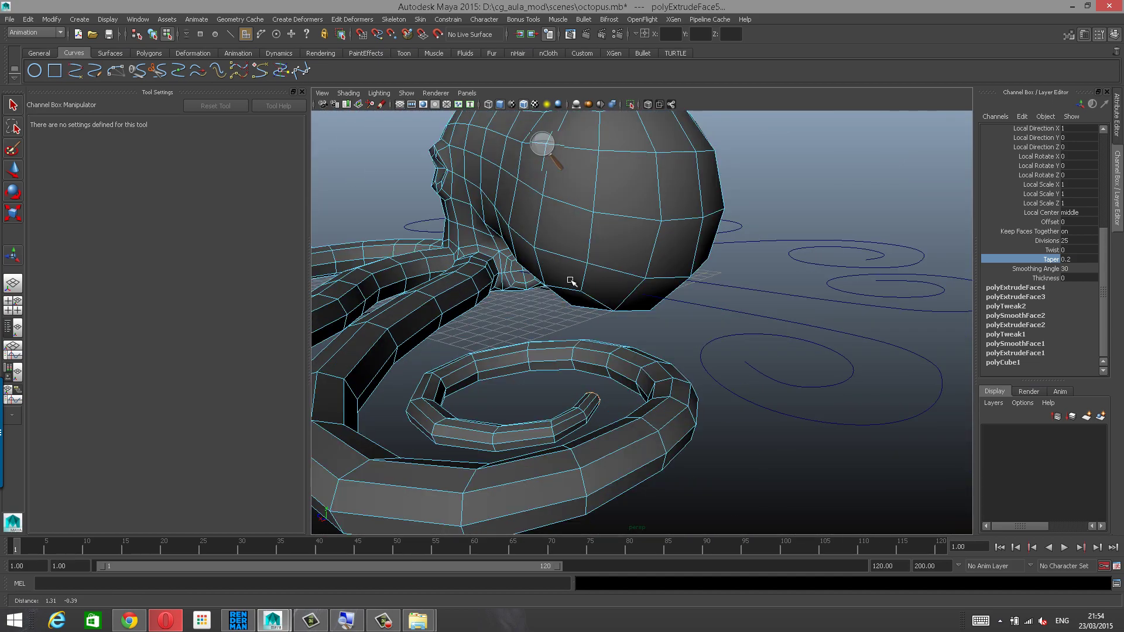
{"action": "left_click_drag", "start_coordinate": [570, 281], "coordinate": [700, 315], "text": "alt"}
{"action": "left_click", "coordinate": [727, 300]}
{"action": "key", "text": "F8"}
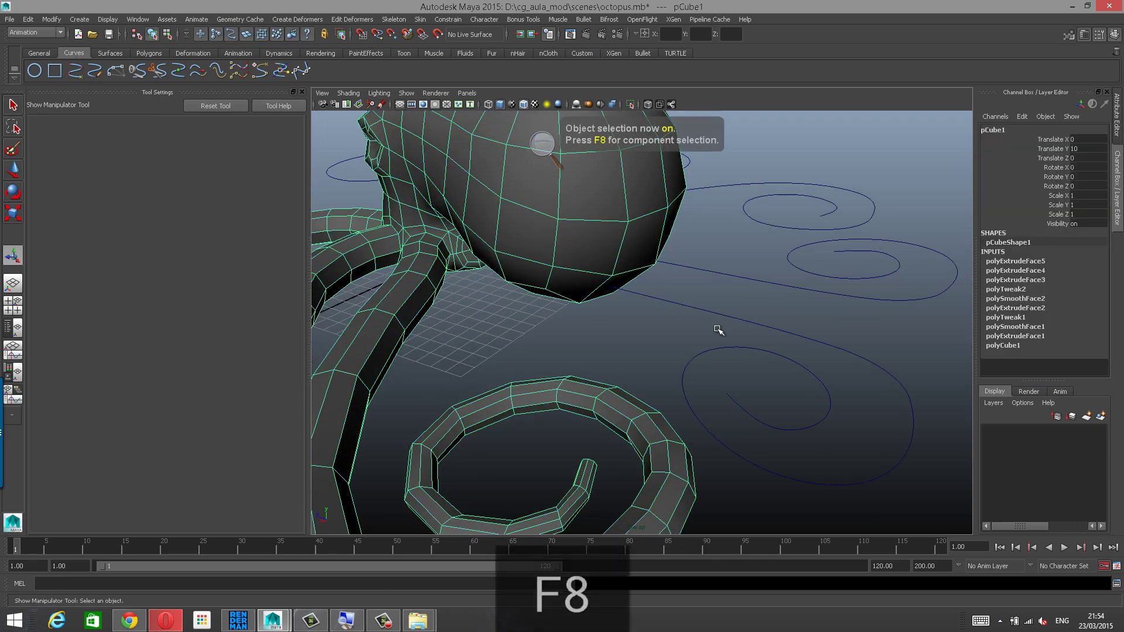
{"action": "left_click", "coordinate": [722, 319]}
{"action": "left_click_drag", "start_coordinate": [519, 350], "coordinate": [498, 376], "text": "alt"}
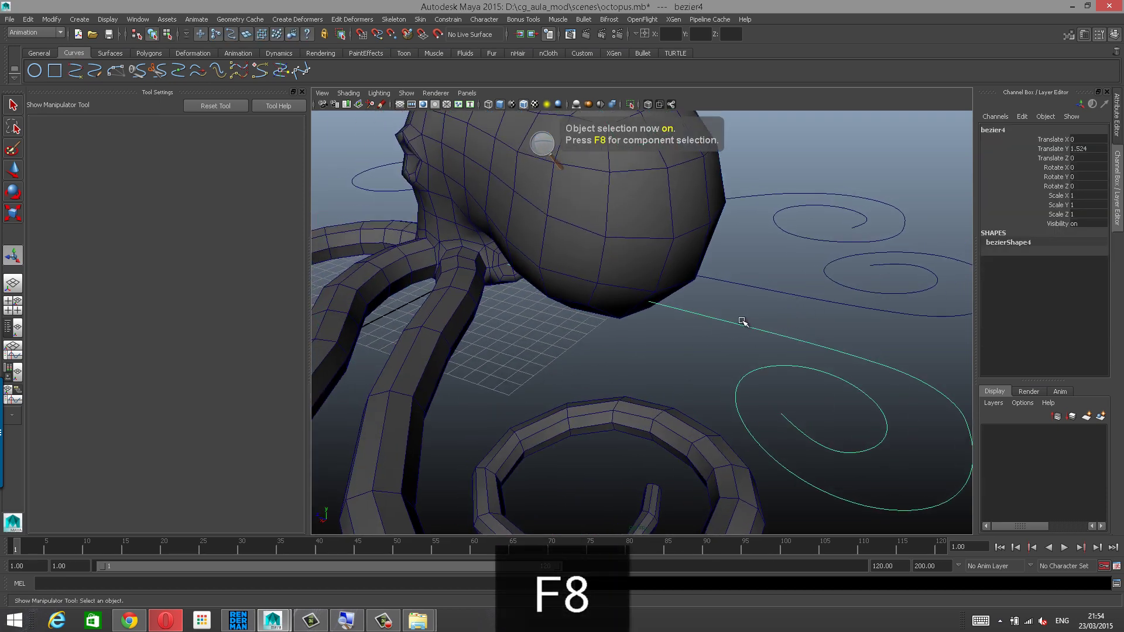
{"action": "left_click_drag", "start_coordinate": [752, 329], "coordinate": [739, 326], "text": "alt"}
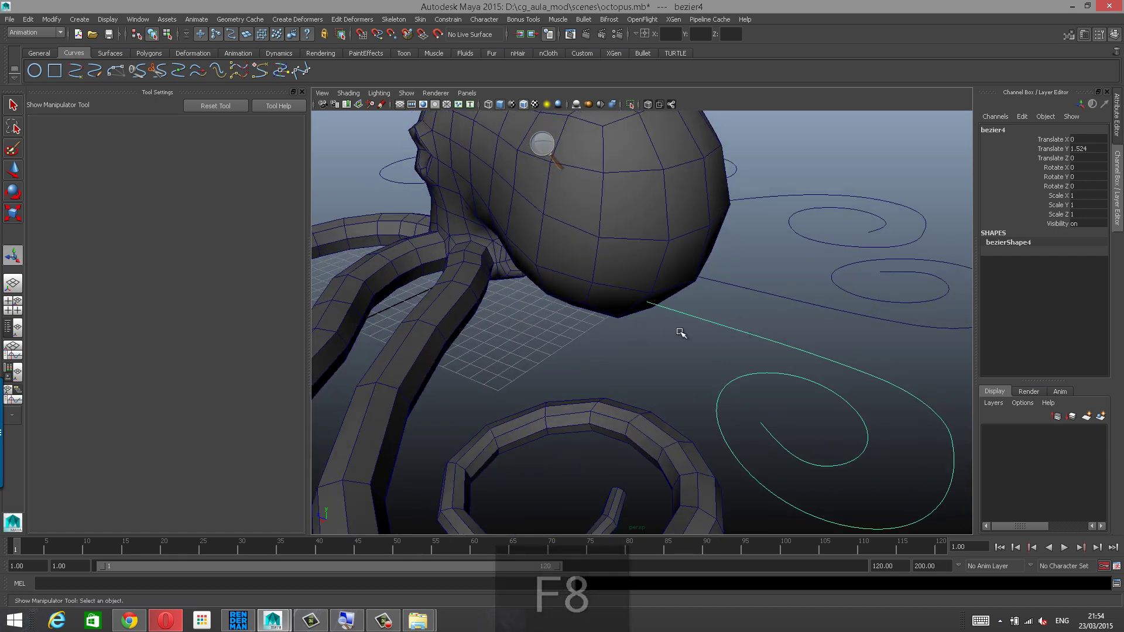
Reselect the octopus mesh and, in face selection, select the fourth stub's inner faces and grow the selection by one ring.
{"action": "middle_click_drag", "start_coordinate": [503, 204], "coordinate": [624, 242], "text": "alt"}
{"action": "left_click", "coordinate": [617, 233]}
{"action": "right_click_drag", "start_coordinate": [620, 234], "coordinate": [855, 258], "text": "alt"}
{"action": "middle_click_drag", "start_coordinate": [592, 324], "coordinate": [648, 357], "text": "alt"}
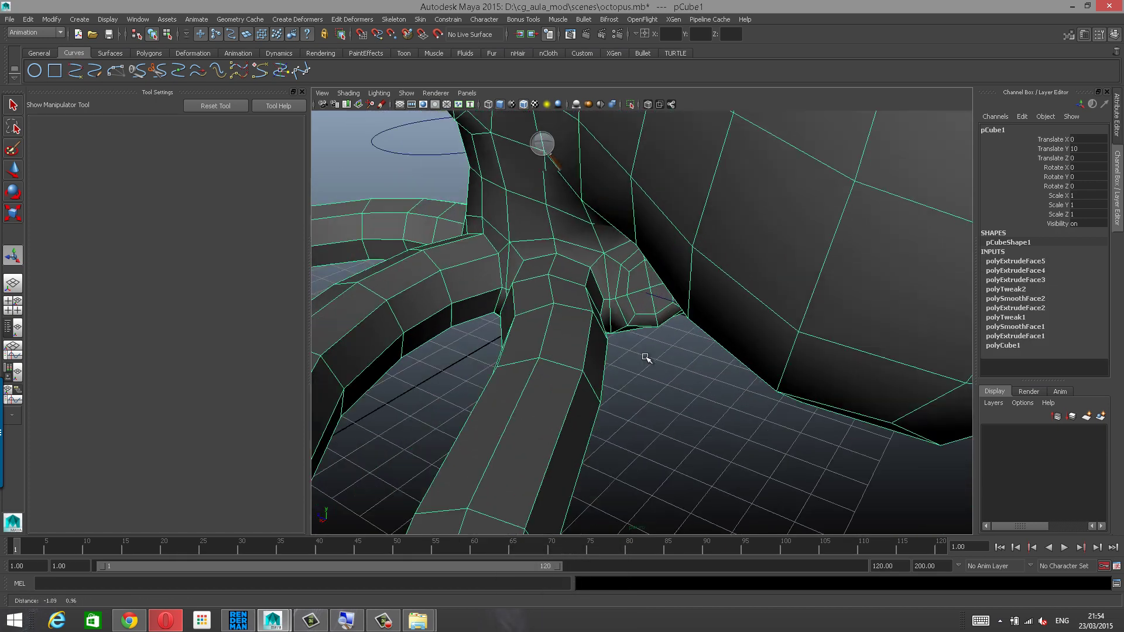
{"action": "right_click_drag", "start_coordinate": [647, 357], "coordinate": [660, 329], "text": "alt"}
{"action": "right_click", "coordinate": [661, 304]}
{"action": "left_click", "coordinate": [665, 303]}
{"action": "left_click", "coordinate": [653, 272], "text": "shift"}
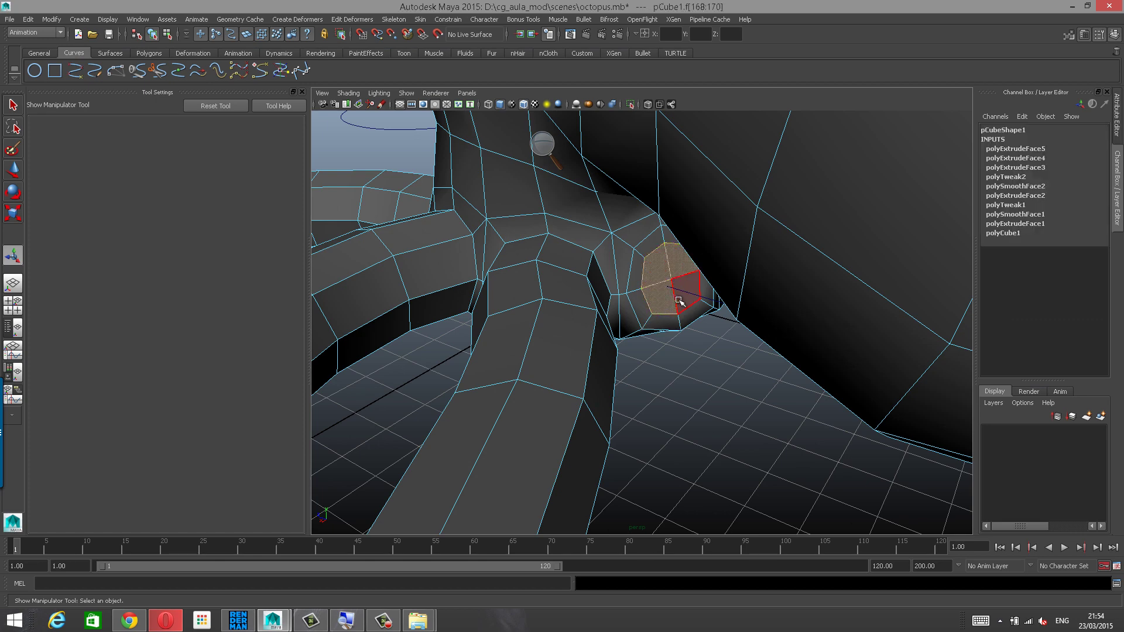
{"action": "left_click", "coordinate": [680, 302], "text": "shift"}
{"action": "key", "text": "shift+period"}
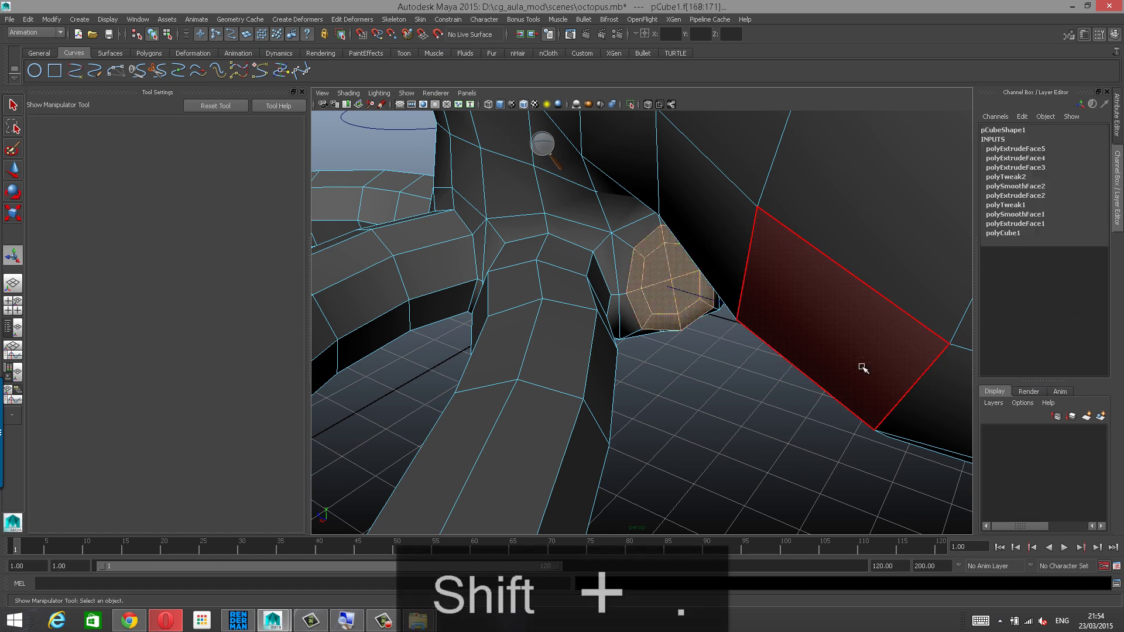
Add curve bezier4 to the face selection and extrude the fourth stub's faces along it with 25 divisions.
{"action": "scroll", "coordinate": [863, 369], "scroll_direction": "down", "scroll_amount": 3}
{"action": "left_click_drag", "start_coordinate": [868, 424], "coordinate": [780, 393], "text": "alt"}
{"action": "right_click_drag", "start_coordinate": [780, 393], "coordinate": [768, 391], "text": "alt"}
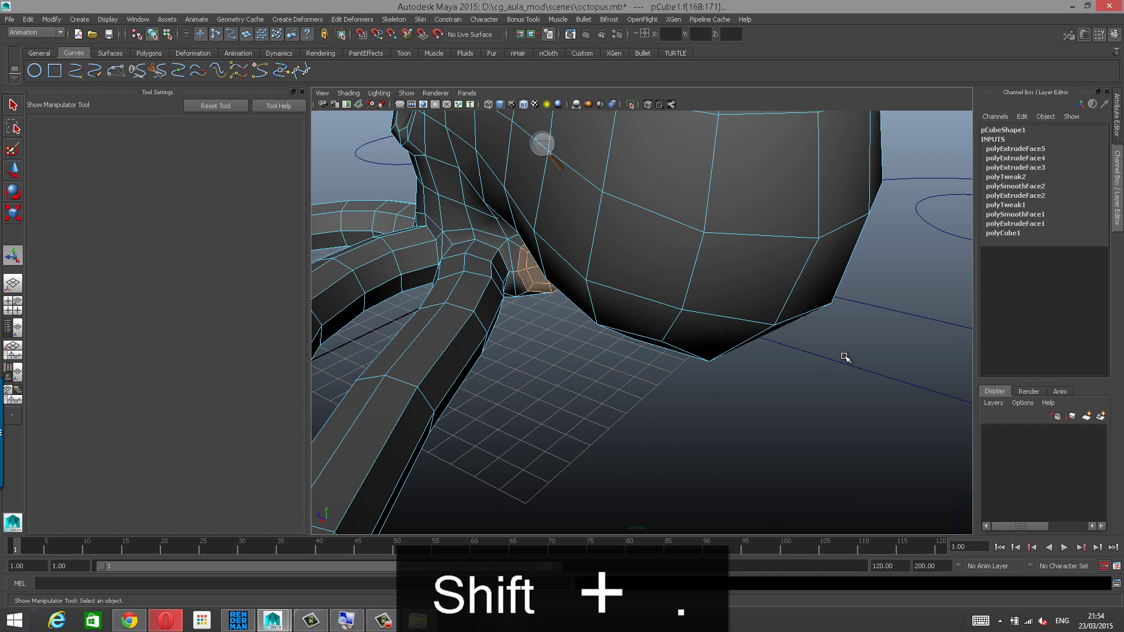
{"action": "left_click", "coordinate": [868, 383], "text": "shift"}
{"action": "left_click_drag", "start_coordinate": [775, 384], "coordinate": [819, 375], "text": "alt"}
{"action": "right_click_drag", "start_coordinate": [819, 375], "coordinate": [754, 366], "text": "alt"}
{"action": "left_click_drag", "start_coordinate": [754, 369], "coordinate": [544, 359], "text": "alt"}
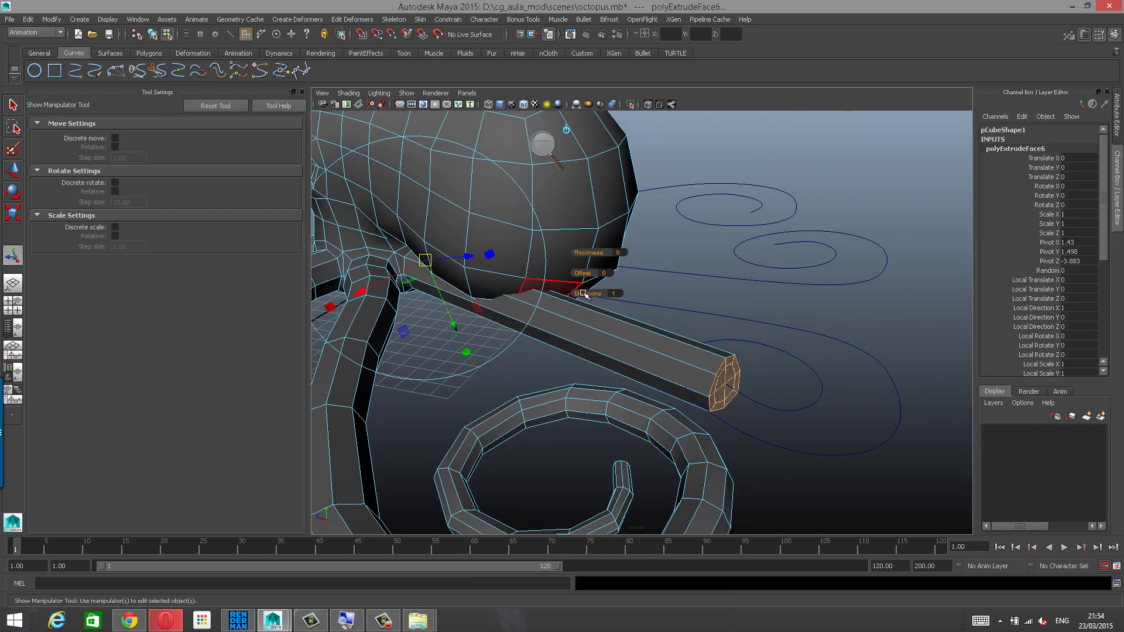
{"action": "left_click_drag", "start_coordinate": [724, 292], "coordinate": [1003, 287]}
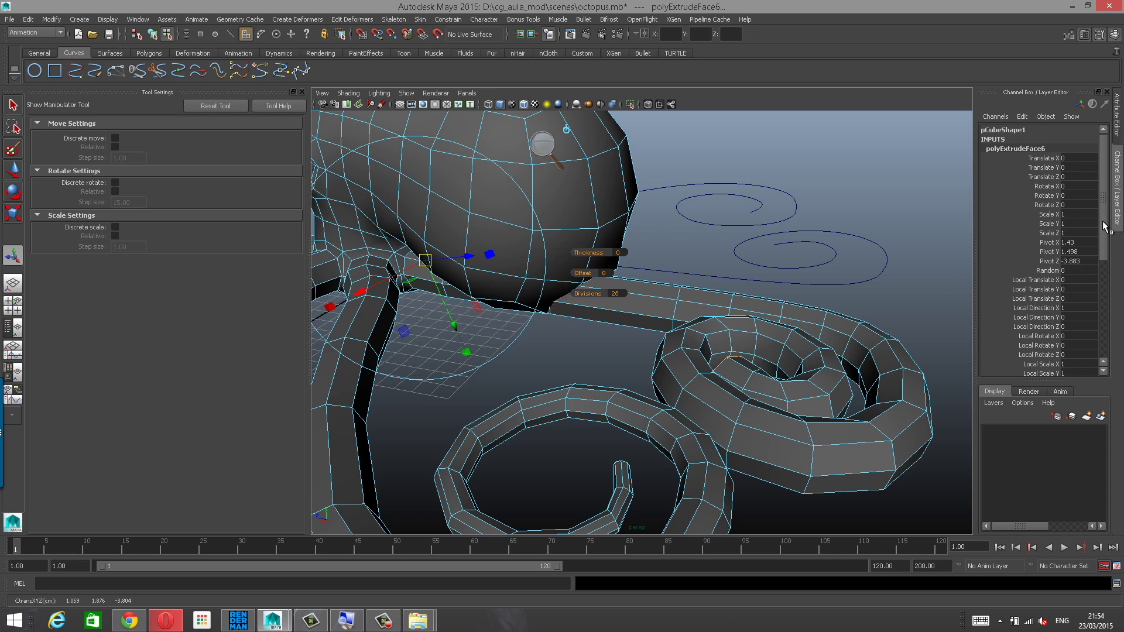
Set the Taper of the fourth tentacle's extrusion, polyExtrudeFace6, to 0.2.
{"action": "left_click_drag", "start_coordinate": [1104, 226], "coordinate": [1114, 363]}
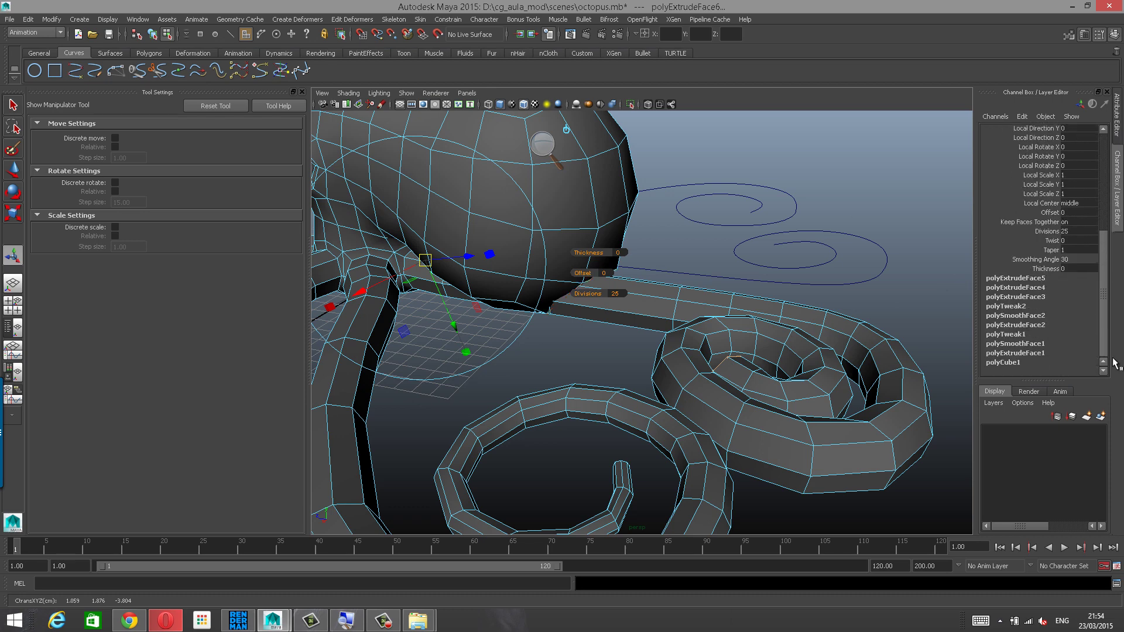
{"action": "left_click", "coordinate": [1052, 250]}
{"action": "middle_click_drag", "start_coordinate": [890, 255], "coordinate": [883, 255]}
Examine the octopus and its four tapered tentacles from several sides.
{"action": "scroll", "coordinate": [495, 330], "scroll_direction": "down", "scroll_amount": 5}
{"action": "left_click_drag", "start_coordinate": [496, 330], "coordinate": [433, 323], "text": "alt"}
{"action": "mouse_move", "coordinate": [673, 328]}
{"action": "left_mouse_down", "text": "alt"}
{"action": "mouse_move", "coordinate": [603, 328]}
{"action": "mouse_move", "coordinate": [673, 311]}
{"action": "left_mouse_up", "text": "alt"}
{"action": "left_click_drag", "start_coordinate": [545, 325], "coordinate": [655, 343], "text": "alt"}
{"action": "left_click_drag", "start_coordinate": [568, 384], "coordinate": [696, 384], "text": "alt"}
{"action": "left_click_drag", "start_coordinate": [697, 310], "coordinate": [585, 293], "text": "alt"}
{"action": "scroll", "coordinate": [756, 283], "scroll_direction": "up", "scroll_amount": 5}
{"action": "left_click_drag", "start_coordinate": [662, 292], "coordinate": [625, 278], "text": "alt"}
{"action": "left_click_drag", "start_coordinate": [631, 317], "coordinate": [698, 288], "text": "alt"}
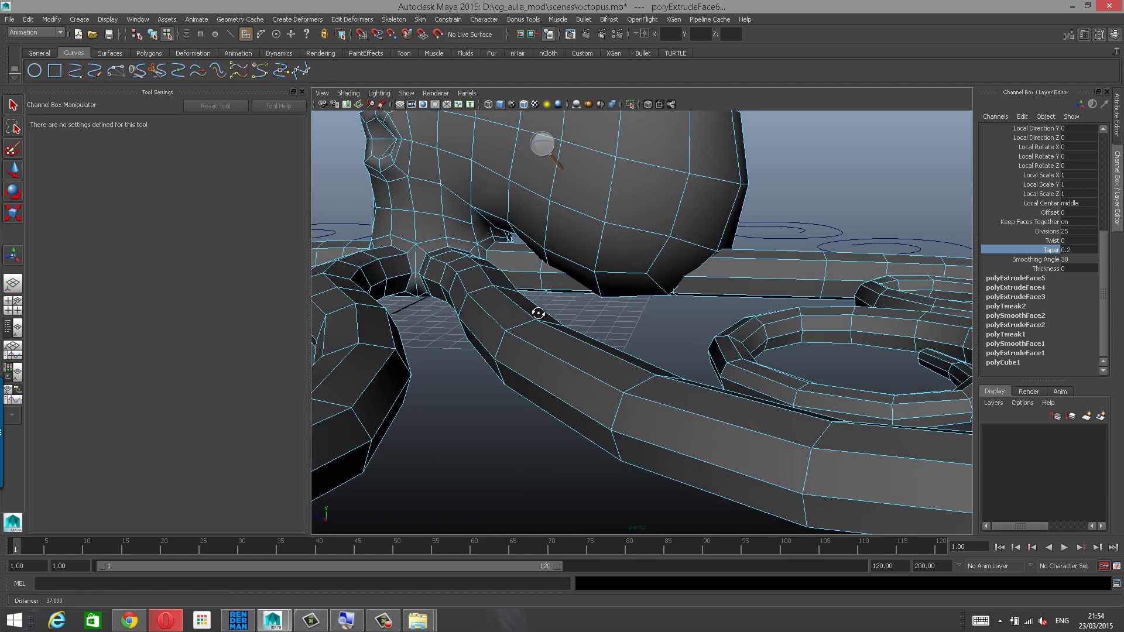
Return to object mode and select curve bezier8 on the octopus's other side.
{"action": "scroll", "coordinate": [553, 346], "scroll_direction": "down", "scroll_amount": 5}
{"action": "left_click_drag", "start_coordinate": [538, 313], "coordinate": [717, 344], "text": "alt"}
{"action": "middle_click_drag", "start_coordinate": [717, 344], "coordinate": [625, 315], "text": "alt"}
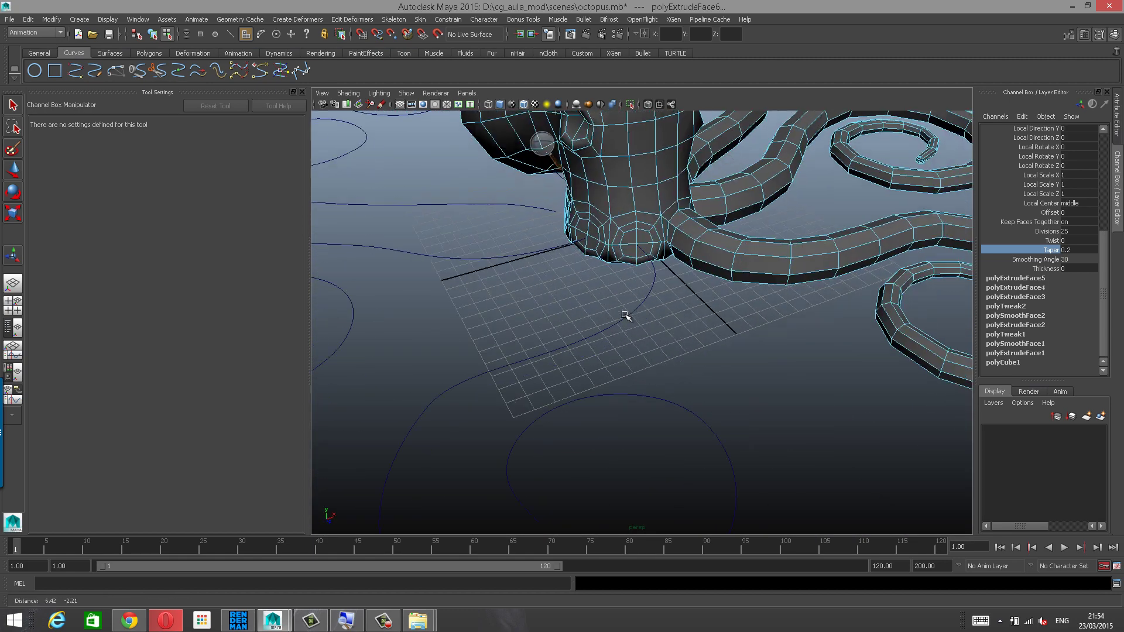
{"action": "key", "text": "F8"}
{"action": "left_click", "coordinate": [677, 341]}
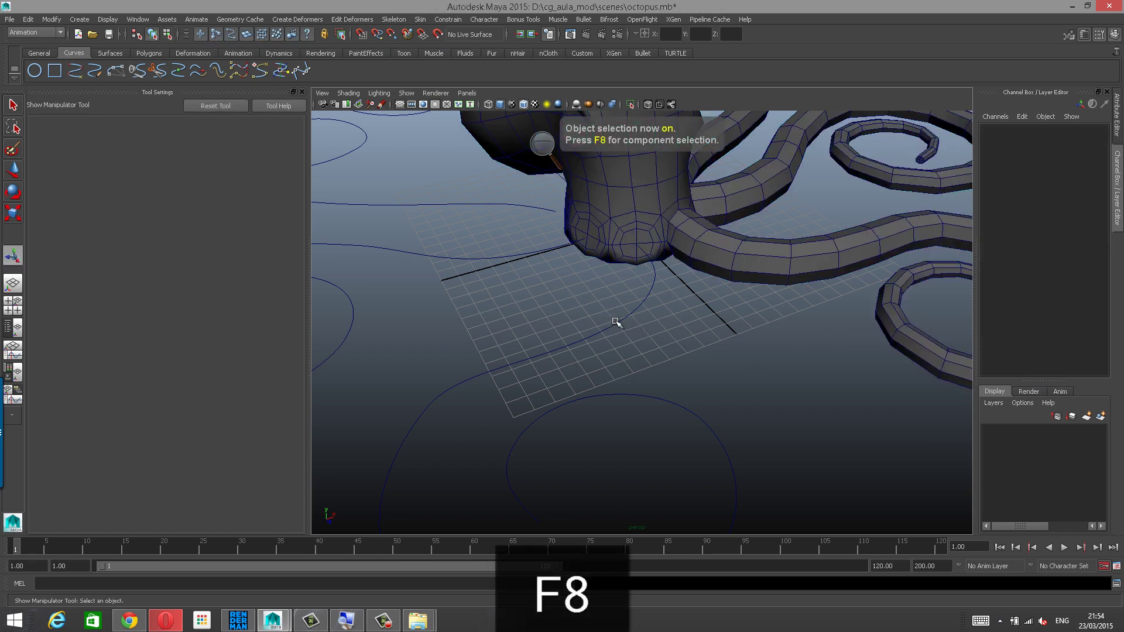
{"action": "left_click", "coordinate": [617, 322]}
{"action": "left_click_drag", "start_coordinate": [688, 359], "coordinate": [652, 325], "text": "alt"}
{"action": "scroll", "coordinate": [653, 323], "scroll_direction": "up", "scroll_amount": 4}
{"action": "scroll", "coordinate": [654, 322], "scroll_direction": "up", "scroll_amount": 2}
{"action": "middle_click_drag", "start_coordinate": [655, 322], "coordinate": [728, 400], "text": "alt"}
{"action": "middle_click_drag", "start_coordinate": [681, 184], "coordinate": [697, 324], "text": "alt"}
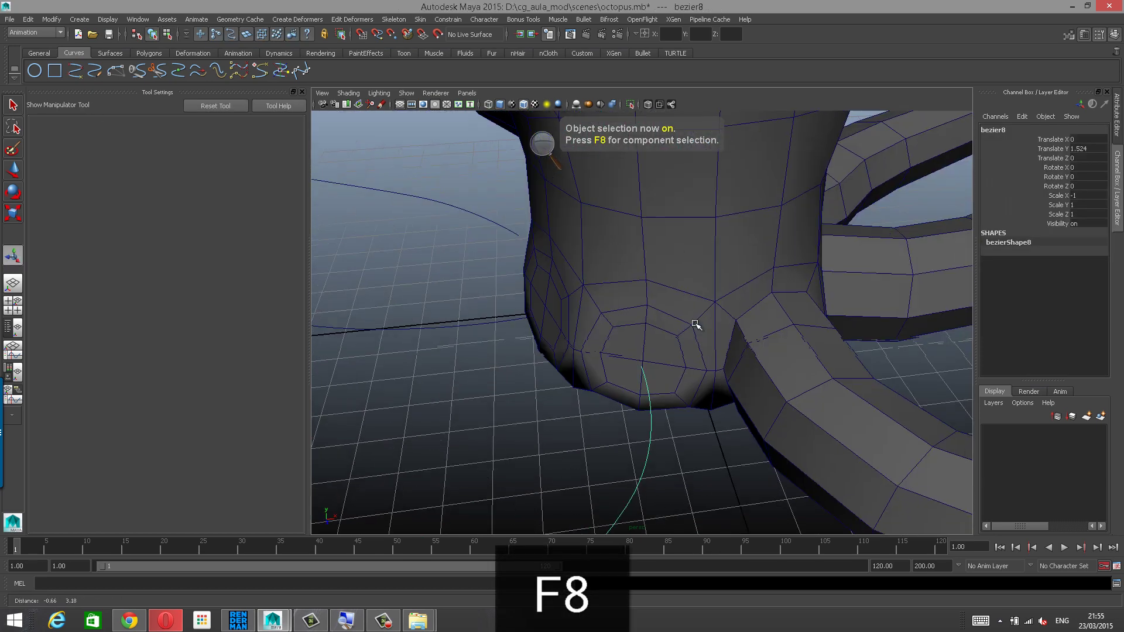
{"action": "right_click_drag", "start_coordinate": [671, 257], "coordinate": [664, 283]}
{"action": "left_click", "coordinate": [663, 352]}
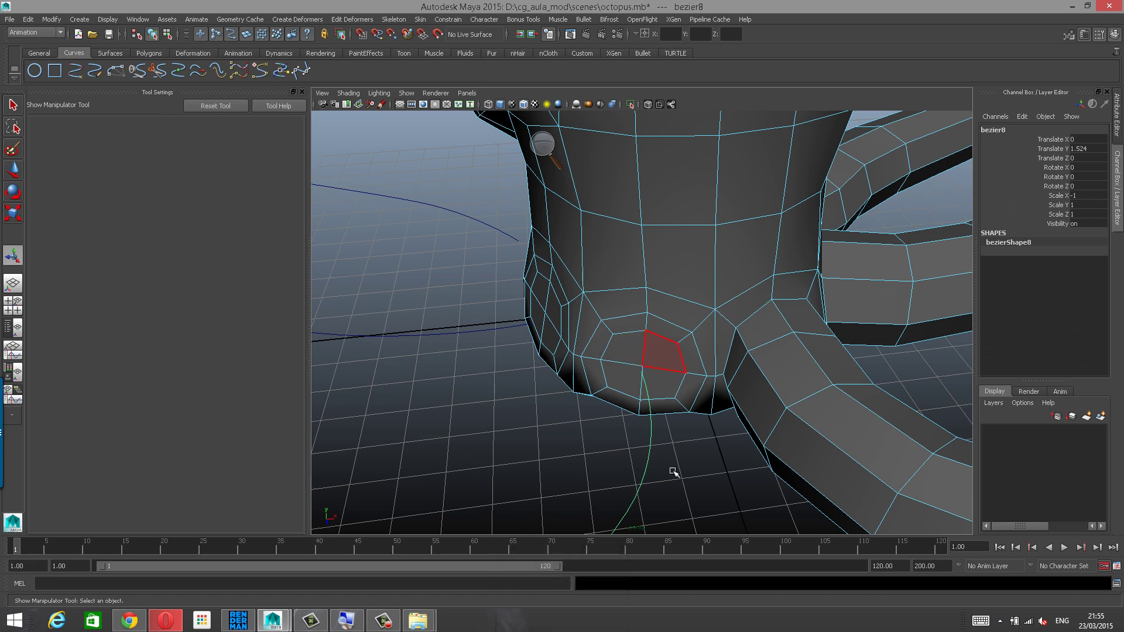
{"action": "key", "text": "F8"}
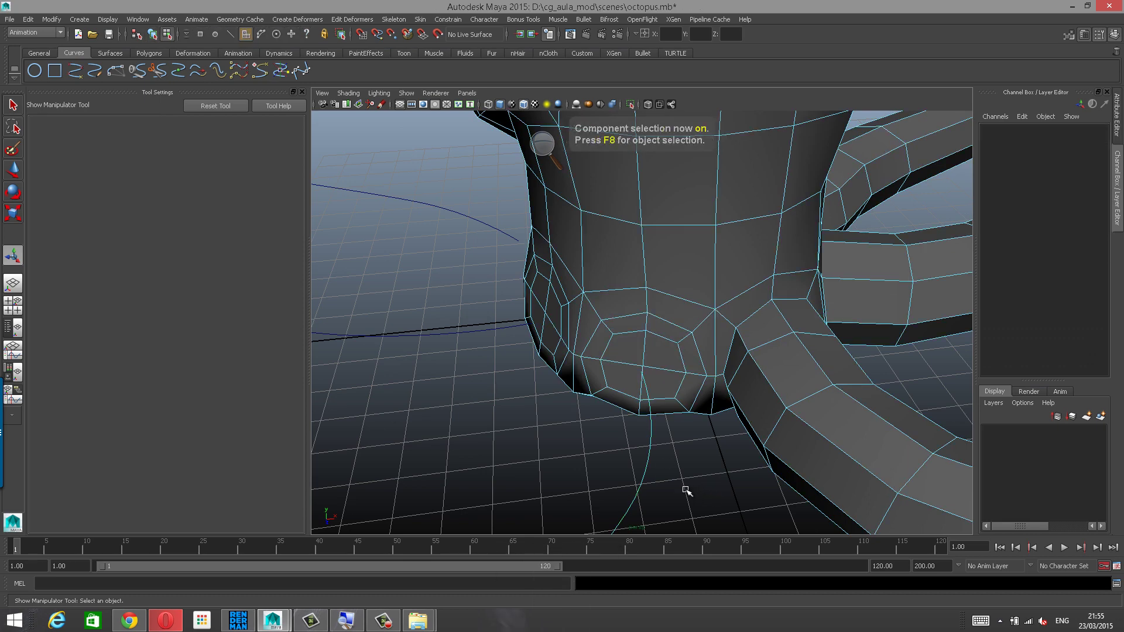
{"action": "key", "text": "F8"}
{"action": "left_click", "coordinate": [685, 490]}
{"action": "left_click_drag", "start_coordinate": [605, 462], "coordinate": [692, 489]}
{"action": "right_click_drag", "start_coordinate": [695, 489], "coordinate": [559, 439], "text": "alt"}
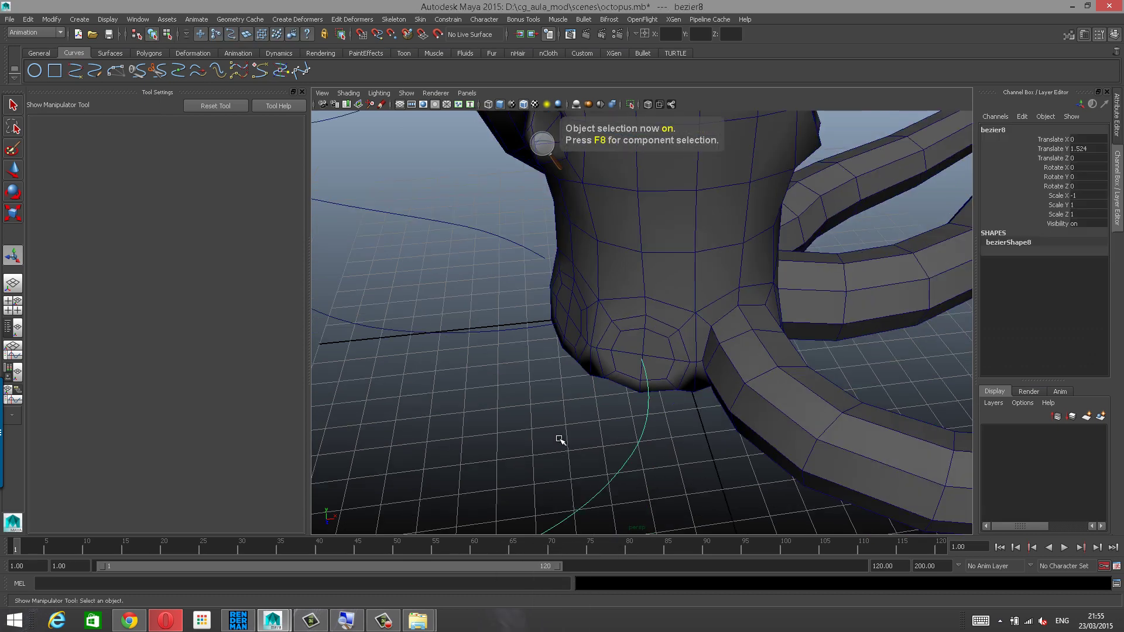
Switch the octopus mesh to face selection, select the inner faces of the stub at bezier8 and grow the selection by one ring.
{"action": "left_click", "coordinate": [581, 429]}
{"action": "left_click", "coordinate": [681, 296]}
{"action": "right_click", "coordinate": [660, 279]}
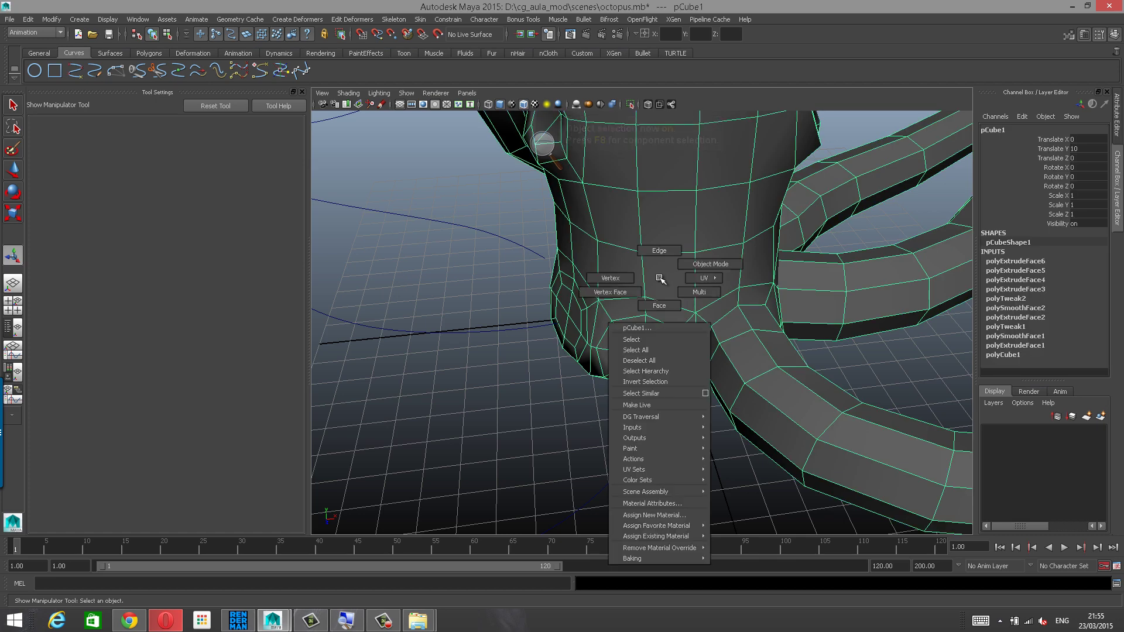
{"action": "right_click_drag", "start_coordinate": [659, 298], "coordinate": [659, 305]}
{"action": "left_click", "coordinate": [631, 344]}
{"action": "left_click", "coordinate": [626, 365], "text": "shift"}
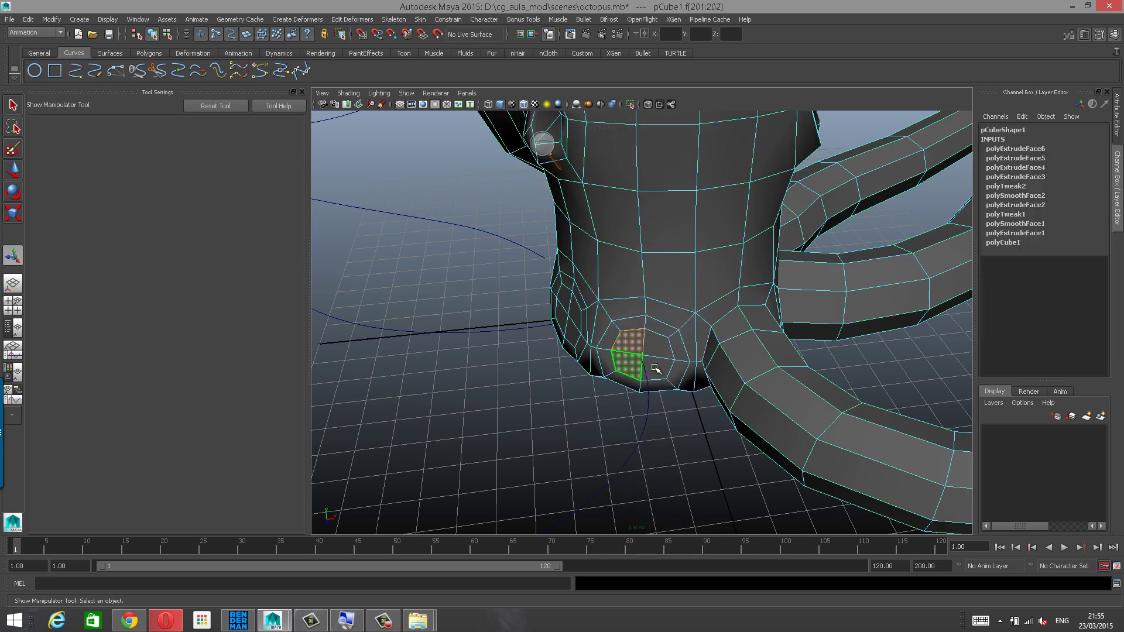
{"action": "key", "text": "shift+period"}
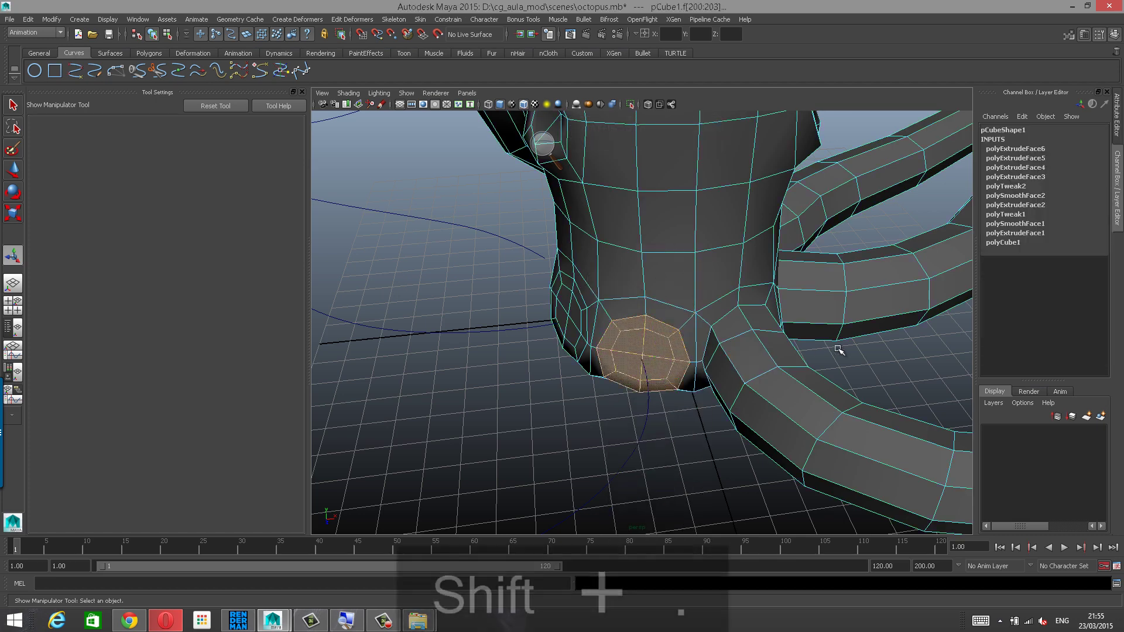
Add curve bezier8 to the face selection and extrude the fifth stub's faces along it with 25 divisions.
{"action": "right_click_drag", "start_coordinate": [773, 359], "coordinate": [633, 378], "text": "alt"}
{"action": "middle_click_drag", "start_coordinate": [632, 378], "coordinate": [644, 291], "text": "alt"}
{"action": "left_click_drag", "start_coordinate": [645, 291], "coordinate": [604, 292], "text": "alt"}
{"action": "left_click", "coordinate": [604, 293]}
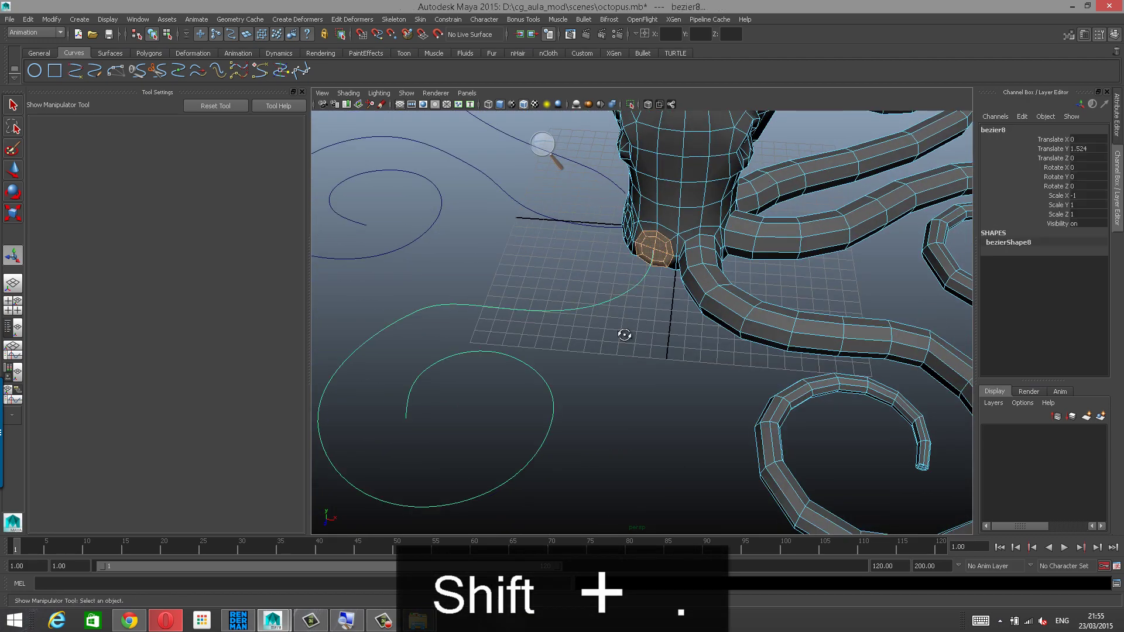
{"action": "left_click_drag", "start_coordinate": [625, 329], "coordinate": [643, 250], "text": "alt"}
{"action": "right_click_drag", "start_coordinate": [652, 234], "coordinate": [655, 262], "text": "shift"}
{"action": "right_click_drag", "start_coordinate": [872, 290], "coordinate": [812, 279], "text": "alt"}
{"action": "left_click_drag", "start_coordinate": [809, 283], "coordinate": [1057, 277]}
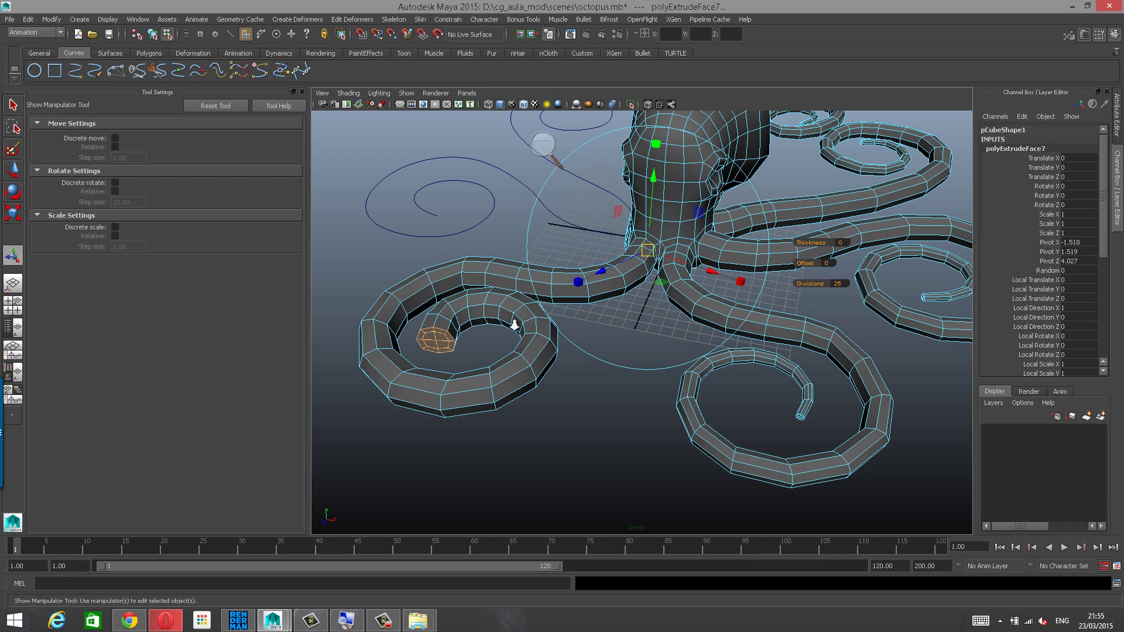
Lower the Taper of the fifth tentacle's extrusion, polyExtrudeFace7, so it narrows toward its tip.
{"action": "right_click_drag", "start_coordinate": [515, 325], "coordinate": [1099, 264], "text": "alt"}
{"action": "scroll", "coordinate": [1106, 245], "scroll_direction": "down", "scroll_amount": 7}
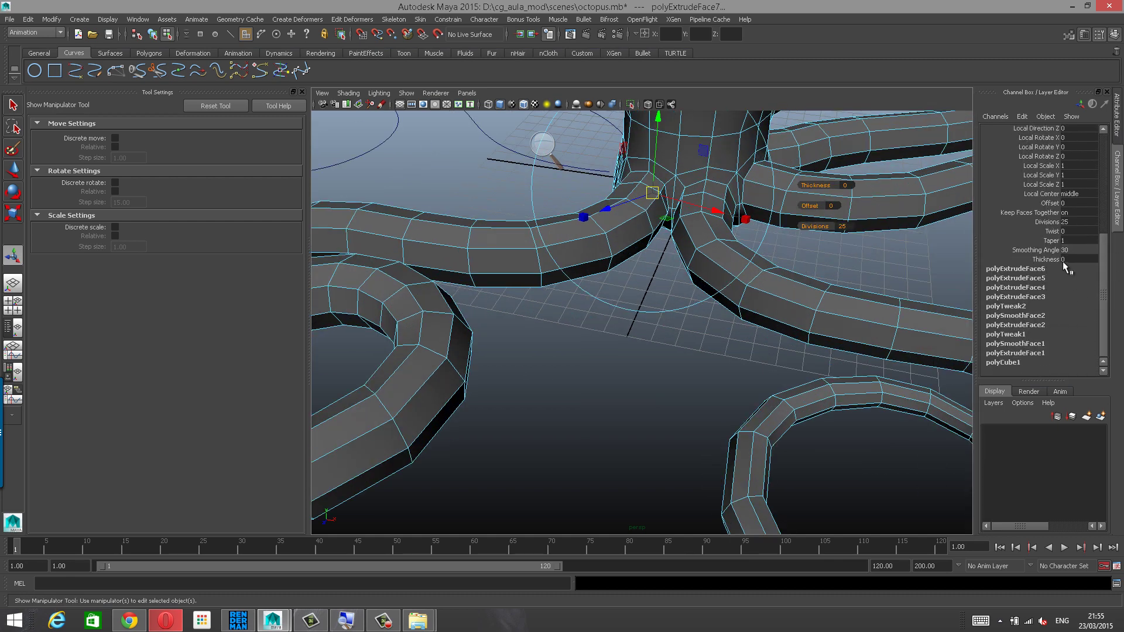
{"action": "left_click", "coordinate": [1051, 240]}
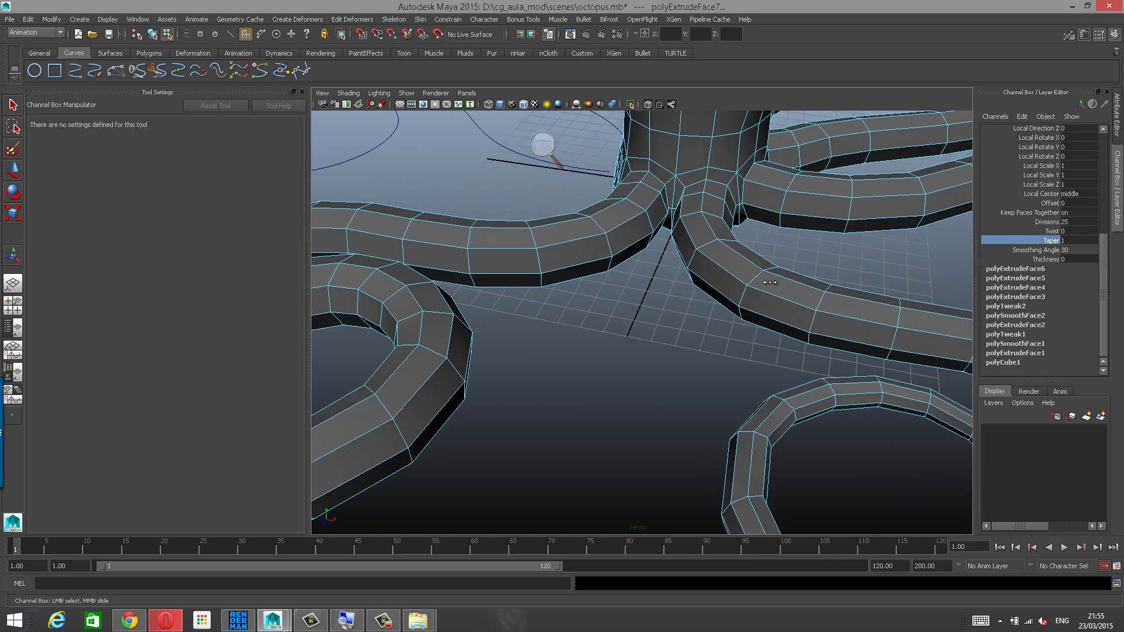
{"action": "middle_click_drag", "start_coordinate": [771, 283], "coordinate": [767, 283]}
{"action": "left_click_drag", "start_coordinate": [692, 295], "coordinate": [692, 320], "text": "alt"}
Return to object mode, reselect the octopus mesh and switch it to face selection for the sixth stub.
{"action": "key", "text": "t"}
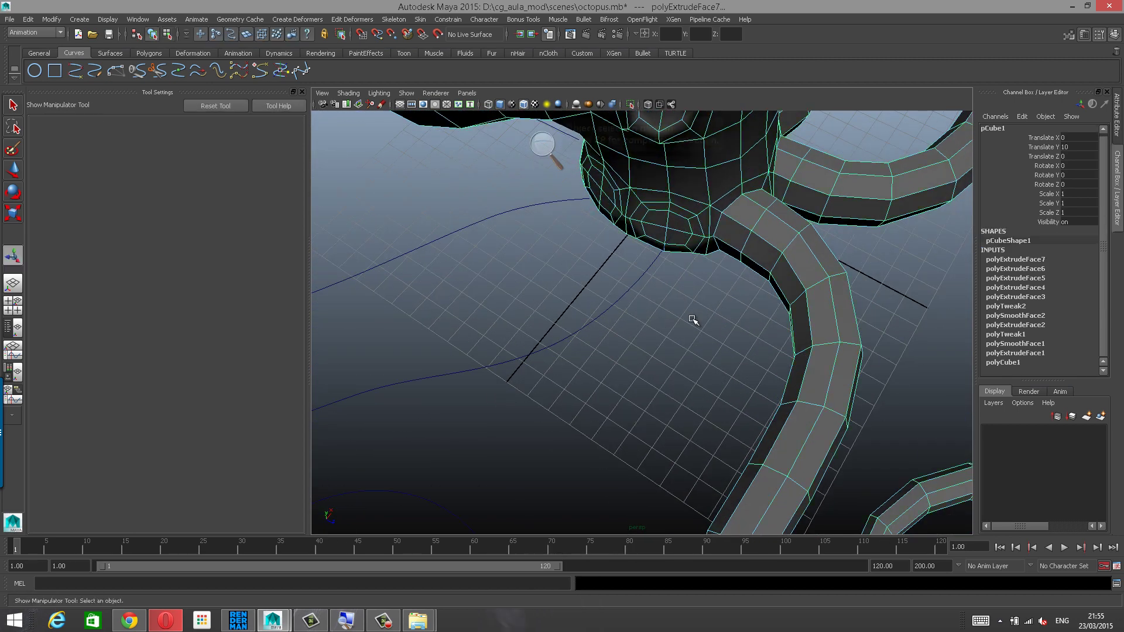
{"action": "key", "text": "F8"}
{"action": "key", "text": "F8"}
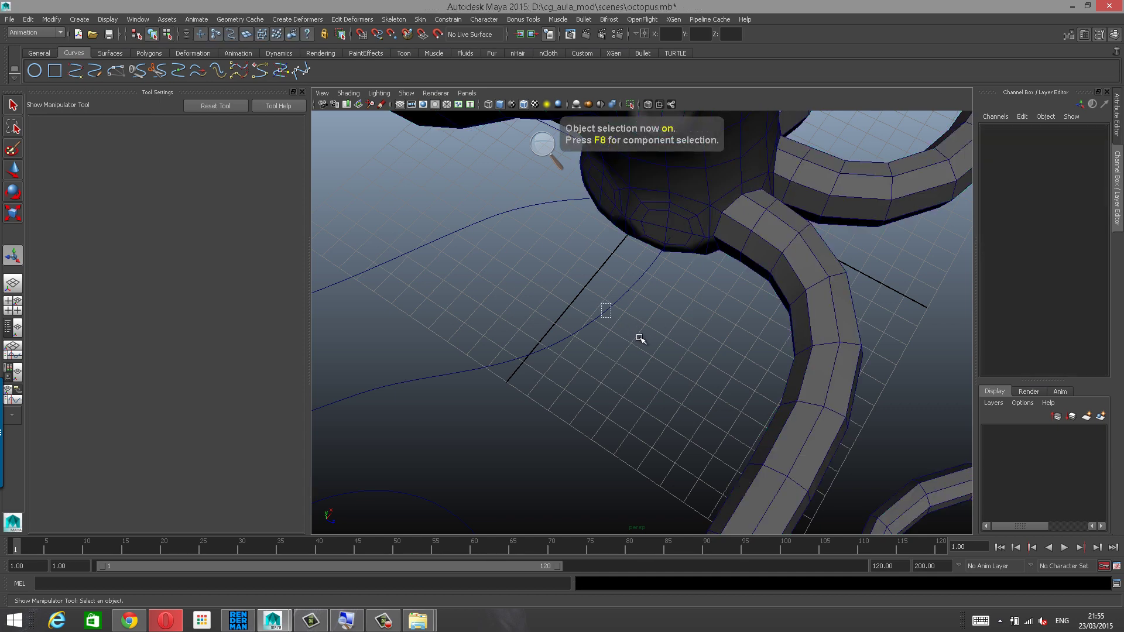
{"action": "left_click", "coordinate": [701, 232]}
{"action": "right_click", "coordinate": [701, 217], "text": "shift"}
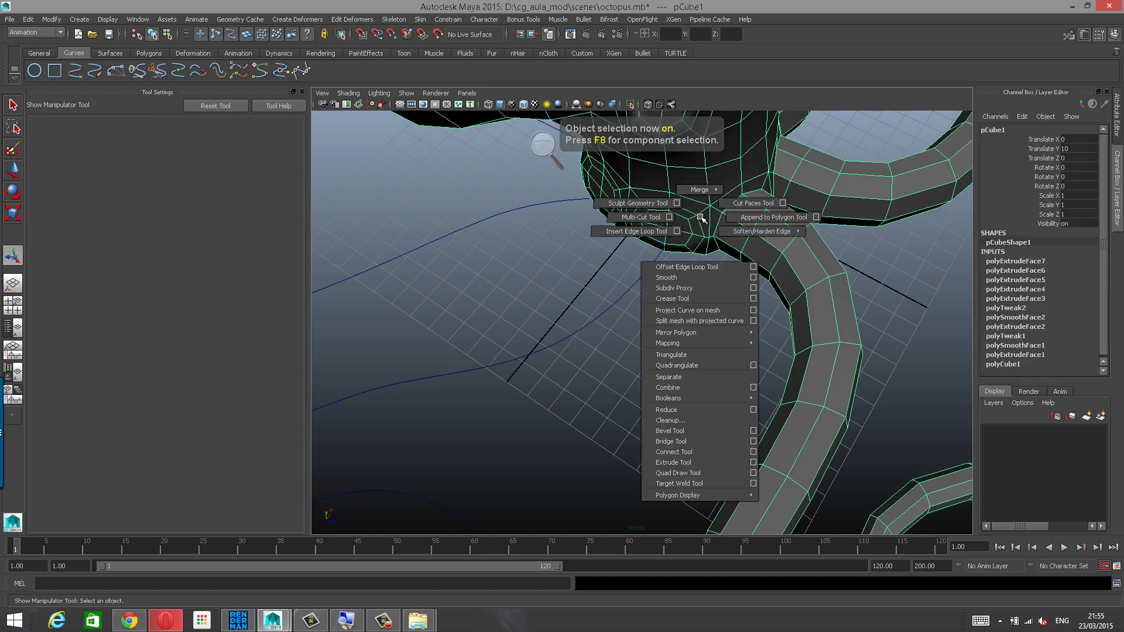
{"action": "right_click_drag", "start_coordinate": [695, 206], "coordinate": [695, 235]}
Select the inner faces of the sixth octagonal stub and grow the selection by one ring.
{"action": "scroll", "coordinate": [667, 255], "scroll_direction": "up", "scroll_amount": 3}
{"action": "middle_click_drag", "start_coordinate": [665, 258], "coordinate": [650, 321], "text": "alt"}
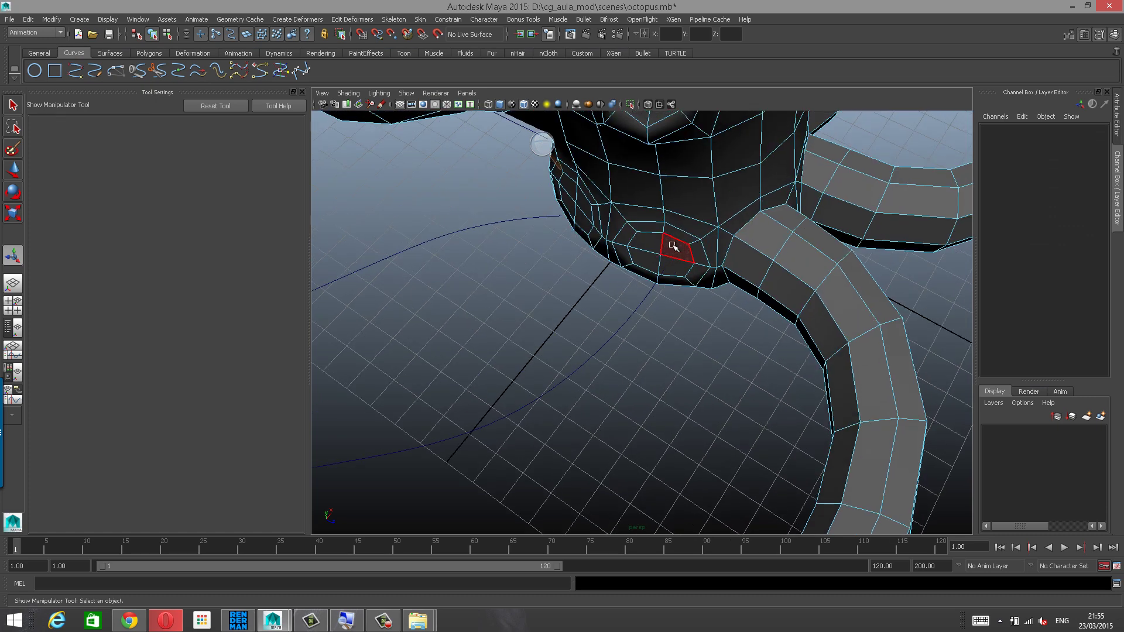
{"action": "left_click", "coordinate": [672, 246]}
{"action": "left_click", "coordinate": [652, 245], "text": "shift"}
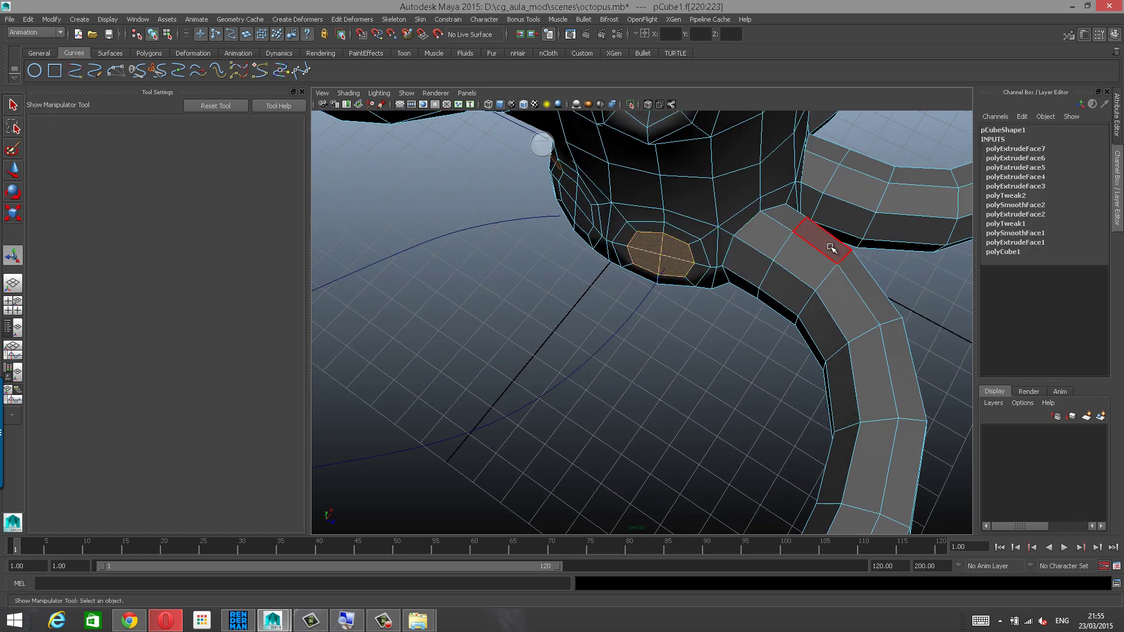
{"action": "key", "text": "shift+period"}
Add curve bezier7 to the face selection and extrude the sixth stub's faces along it.
{"action": "scroll", "coordinate": [532, 348], "scroll_direction": "down", "scroll_amount": 2}
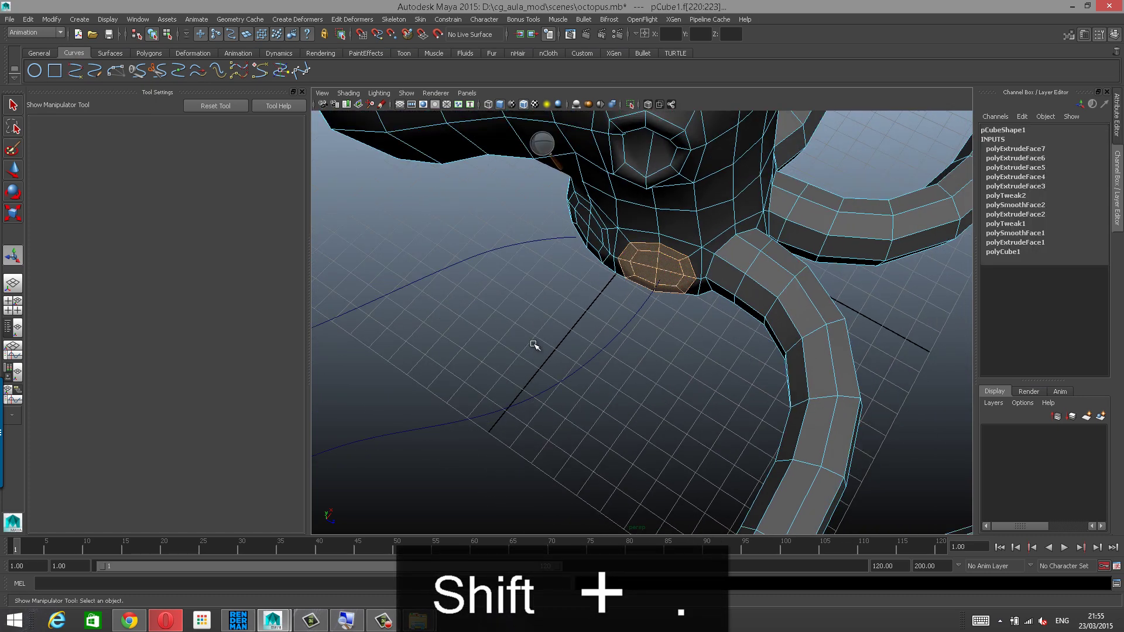
{"action": "left_click", "coordinate": [607, 352], "text": "shift"}
{"action": "scroll", "coordinate": [617, 356], "scroll_direction": "down", "scroll_amount": 2}
{"action": "left_click_drag", "start_coordinate": [617, 356], "coordinate": [650, 294], "text": "alt"}
{"action": "right_click", "coordinate": [668, 239], "text": "shift"}
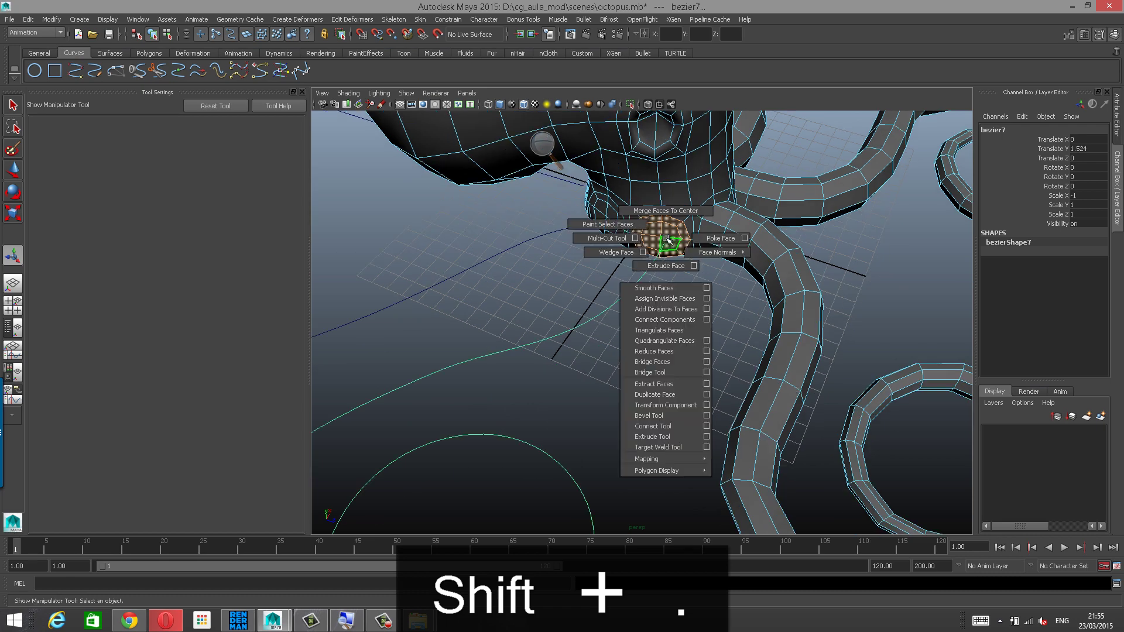
{"action": "left_click", "coordinate": [669, 266]}
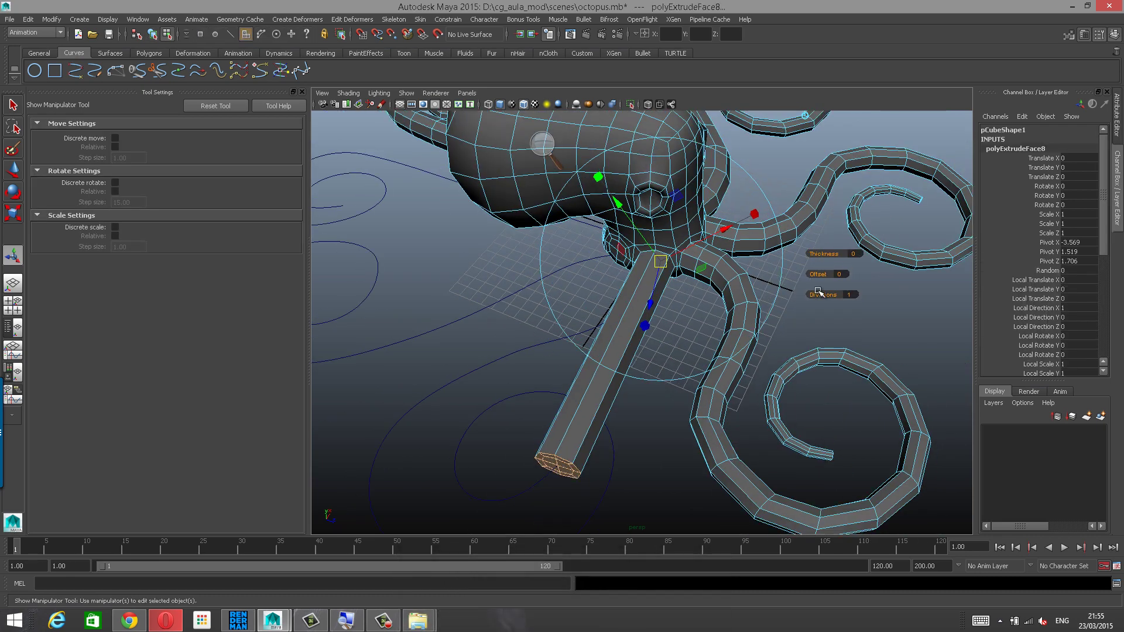
Set the sixth tentacle's extrusion to 25 divisions and lower its Taper to 0.2.
{"action": "left_click_drag", "start_coordinate": [883, 294], "coordinate": [1052, 290]}
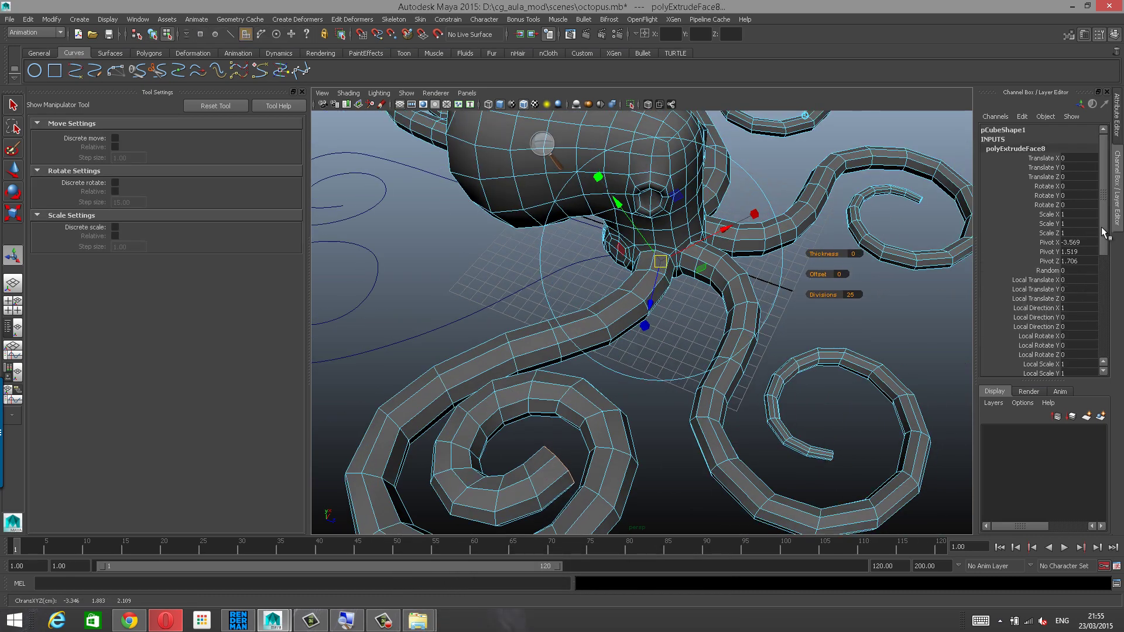
{"action": "left_click_drag", "start_coordinate": [1102, 228], "coordinate": [1097, 358]}
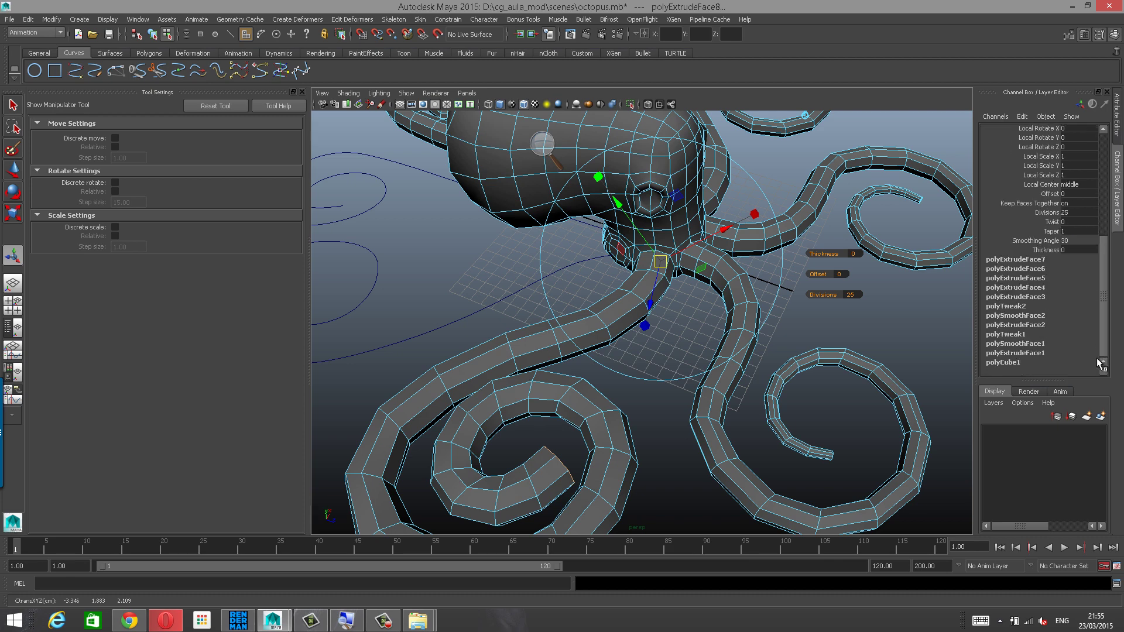
{"action": "left_click", "coordinate": [1051, 232]}
{"action": "middle_click_drag", "start_coordinate": [890, 253], "coordinate": [847, 254]}
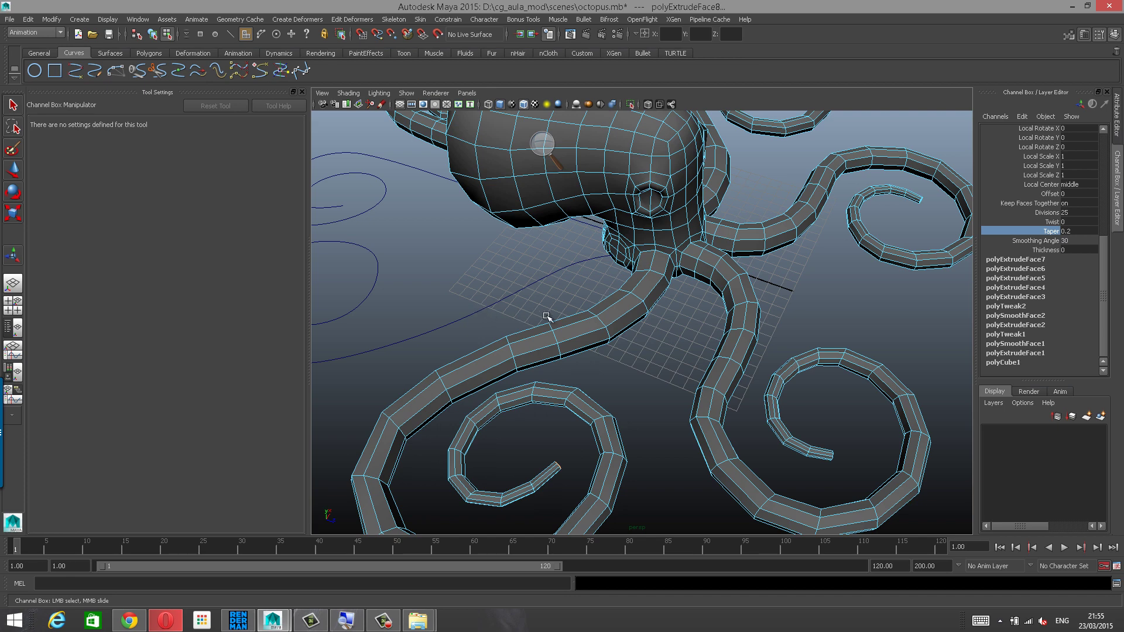
Return to object mode, reselect the octopus mesh and switch it to face selection for the seventh stub.
{"action": "left_click_drag", "start_coordinate": [469, 355], "coordinate": [517, 331], "text": "alt"}
{"action": "right_click_drag", "start_coordinate": [517, 332], "coordinate": [635, 319], "text": "alt"}
{"action": "middle_click_drag", "start_coordinate": [649, 178], "coordinate": [632, 229], "text": "alt"}
{"action": "key", "text": "F8"}
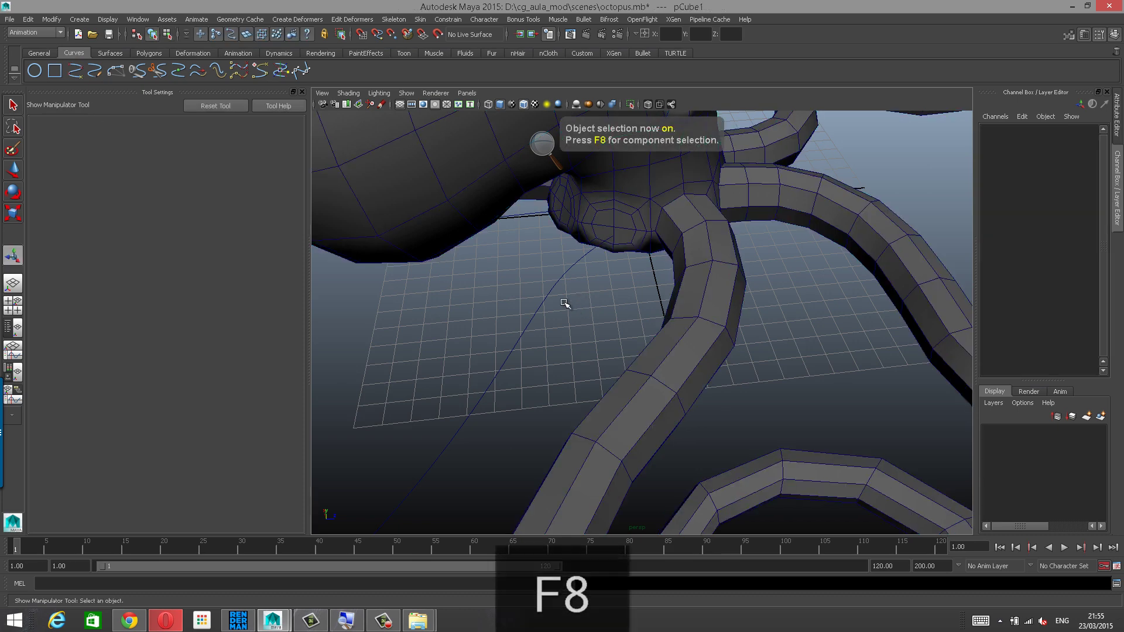
{"action": "left_click_drag", "start_coordinate": [603, 317], "coordinate": [649, 228]}
{"action": "left_click", "coordinate": [651, 215]}
{"action": "right_click_drag", "start_coordinate": [637, 191], "coordinate": [543, 274]}
{"action": "left_click", "coordinate": [622, 243]}
{"action": "right_click_drag", "start_coordinate": [623, 233], "coordinate": [589, 304]}
Select the inner faces of the seventh octagonal stub and grow the selection by one ring.
{"action": "left_click", "coordinate": [621, 221]}
{"action": "left_click", "coordinate": [608, 222], "text": "shift"}
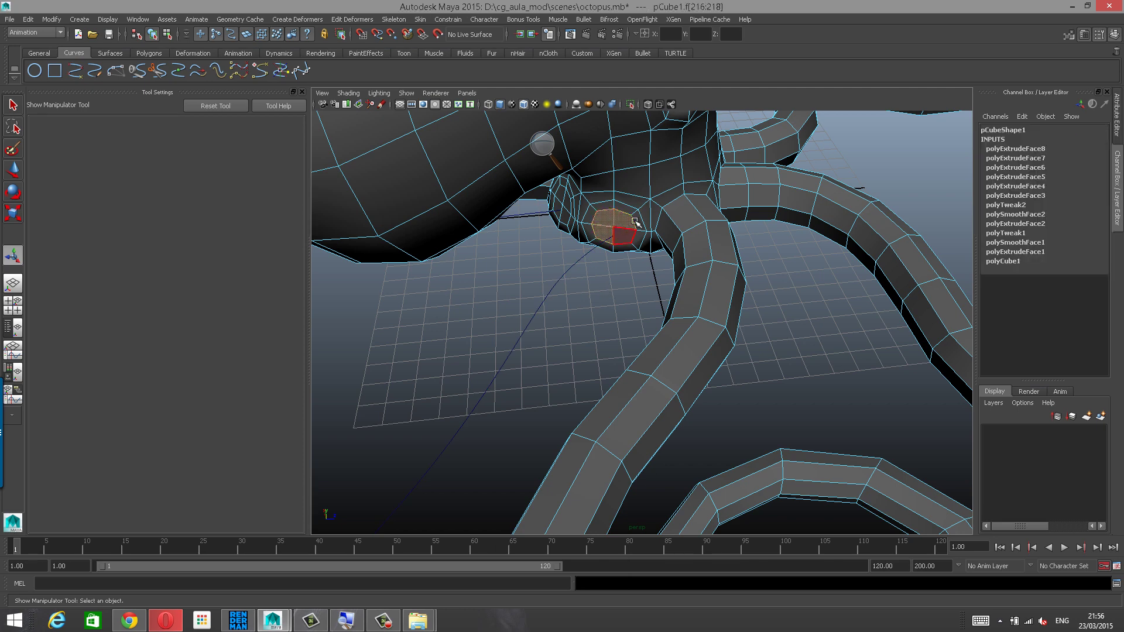
{"action": "key", "text": "shift+period"}
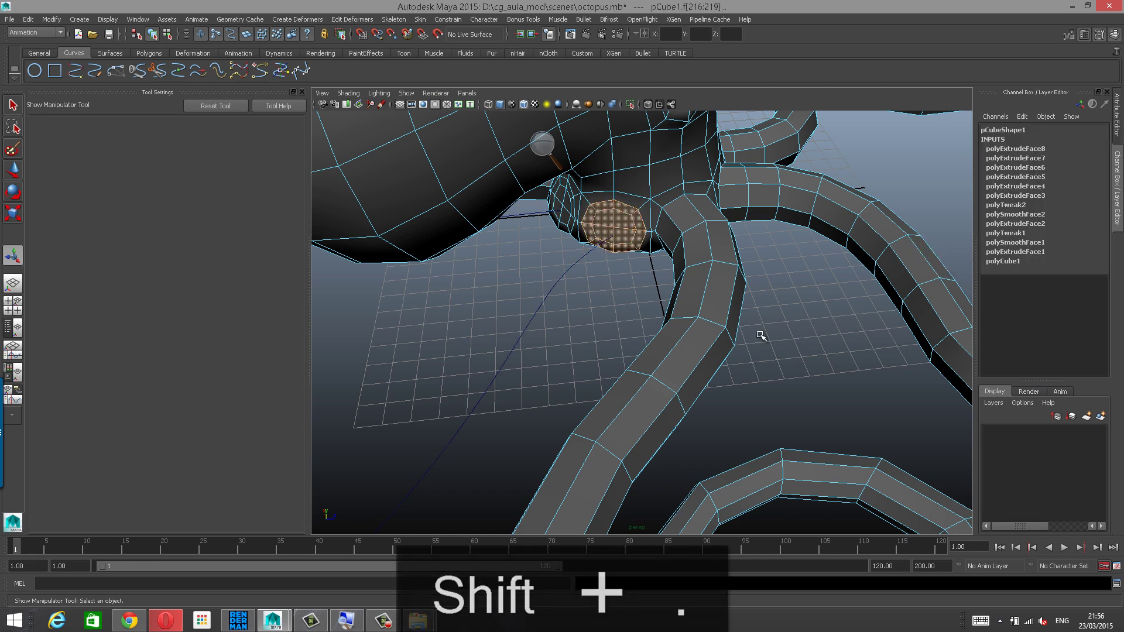
Add curve bezier6 to the face selection and extrude the seventh stub's faces along it.
{"action": "left_click", "coordinate": [540, 310], "text": "shift"}
{"action": "scroll", "coordinate": [589, 291], "scroll_direction": "down", "scroll_amount": 2}
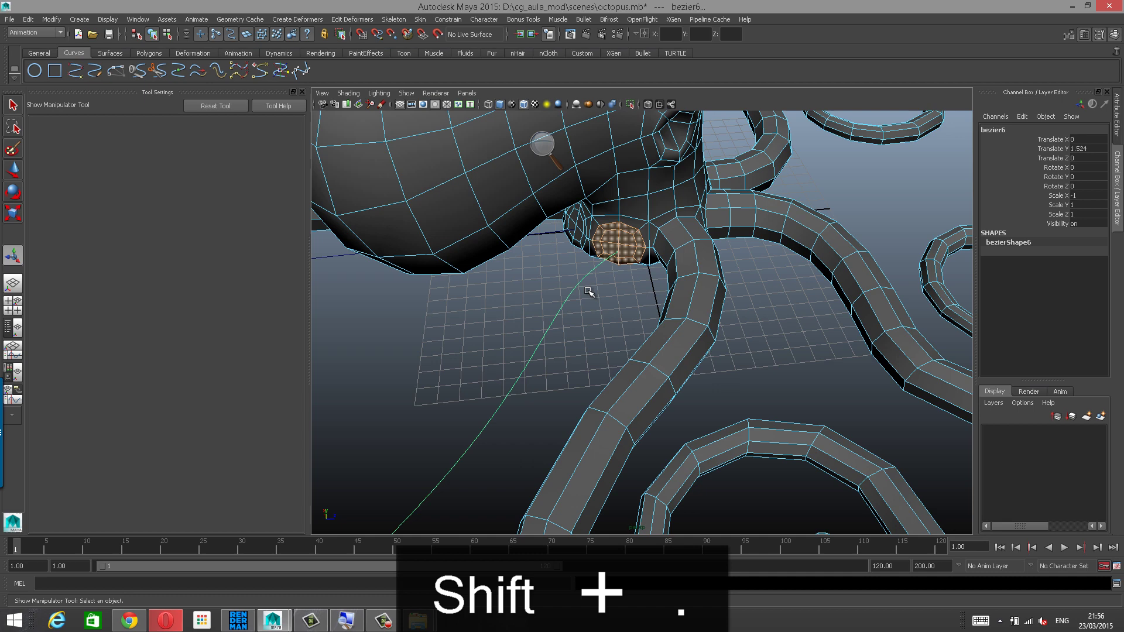
{"action": "right_click", "coordinate": [624, 240], "text": "shift"}
{"action": "right_click_drag", "start_coordinate": [625, 265], "coordinate": [626, 266], "text": "shift"}
{"action": "scroll", "coordinate": [625, 265], "scroll_direction": "down", "scroll_amount": 5}
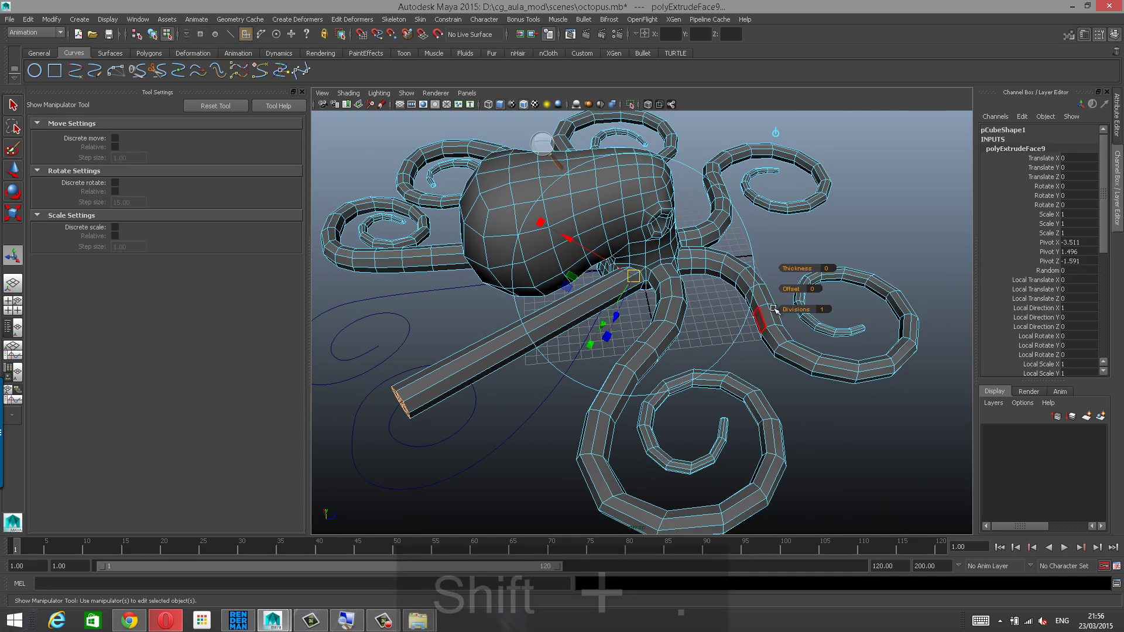
Give the seventh tentacle's extrusion 25 divisions and a Taper of 0.2.
{"action": "left_click_drag", "start_coordinate": [797, 309], "coordinate": [1072, 280]}
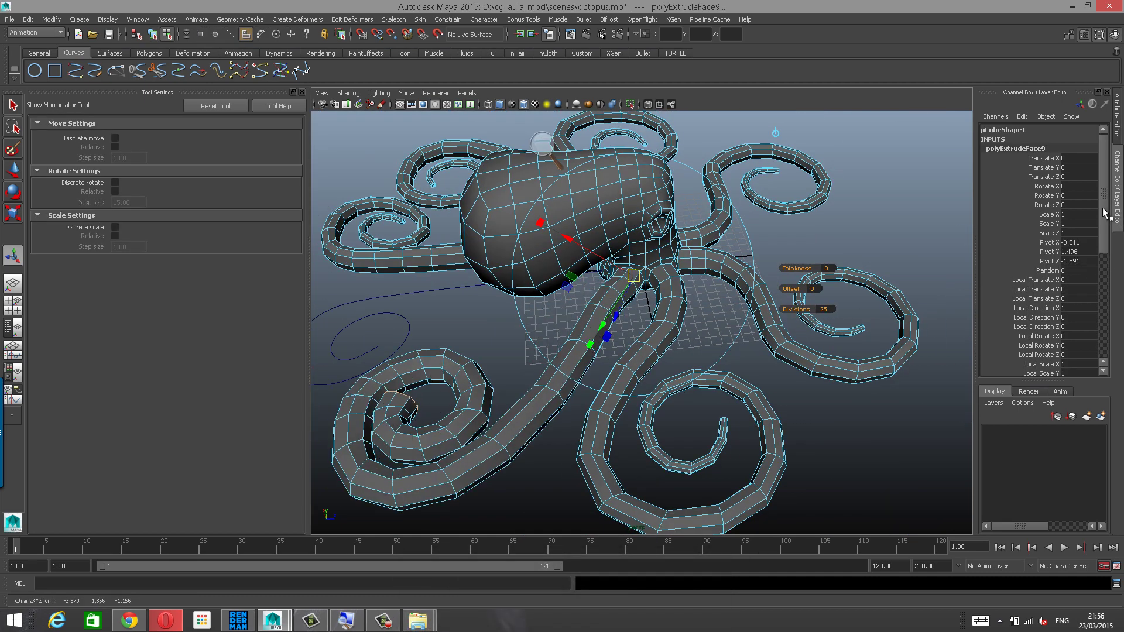
{"action": "left_click_drag", "start_coordinate": [1104, 213], "coordinate": [1115, 311]}
{"action": "left_click", "coordinate": [1052, 239]}
{"action": "middle_click_drag", "start_coordinate": [926, 246], "coordinate": [866, 254]}
{"action": "left_click_drag", "start_coordinate": [688, 309], "coordinate": [650, 309], "text": "alt"}
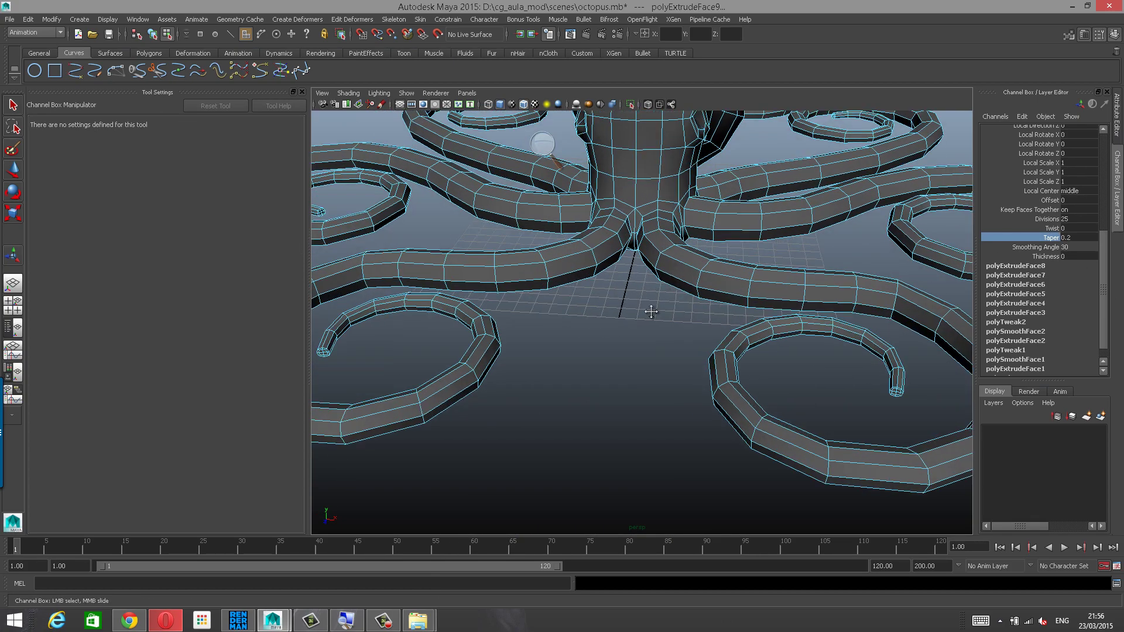
{"action": "right_click_drag", "start_coordinate": [650, 308], "coordinate": [609, 328], "text": "alt"}
{"action": "left_click_drag", "start_coordinate": [609, 328], "coordinate": [673, 369], "text": "alt"}
{"action": "right_click_drag", "start_coordinate": [673, 369], "coordinate": [703, 336], "text": "alt"}
{"action": "left_click_drag", "start_coordinate": [703, 336], "coordinate": [645, 325], "text": "alt"}
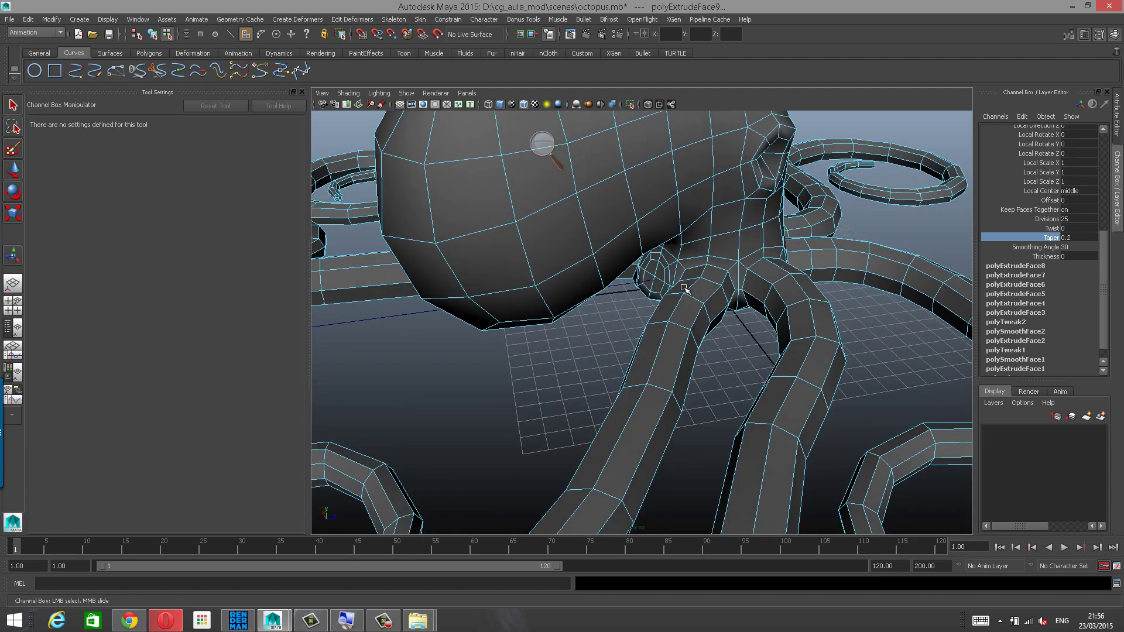
{"action": "right_click_drag", "start_coordinate": [705, 256], "coordinate": [704, 267]}
{"action": "right_click_drag", "start_coordinate": [696, 314], "coordinate": [686, 318]}
{"action": "left_click_drag", "start_coordinate": [663, 309], "coordinate": [682, 296], "text": "alt"}
{"action": "right_click_drag", "start_coordinate": [682, 295], "coordinate": [665, 268], "text": "alt"}
{"action": "left_click", "coordinate": [658, 248]}
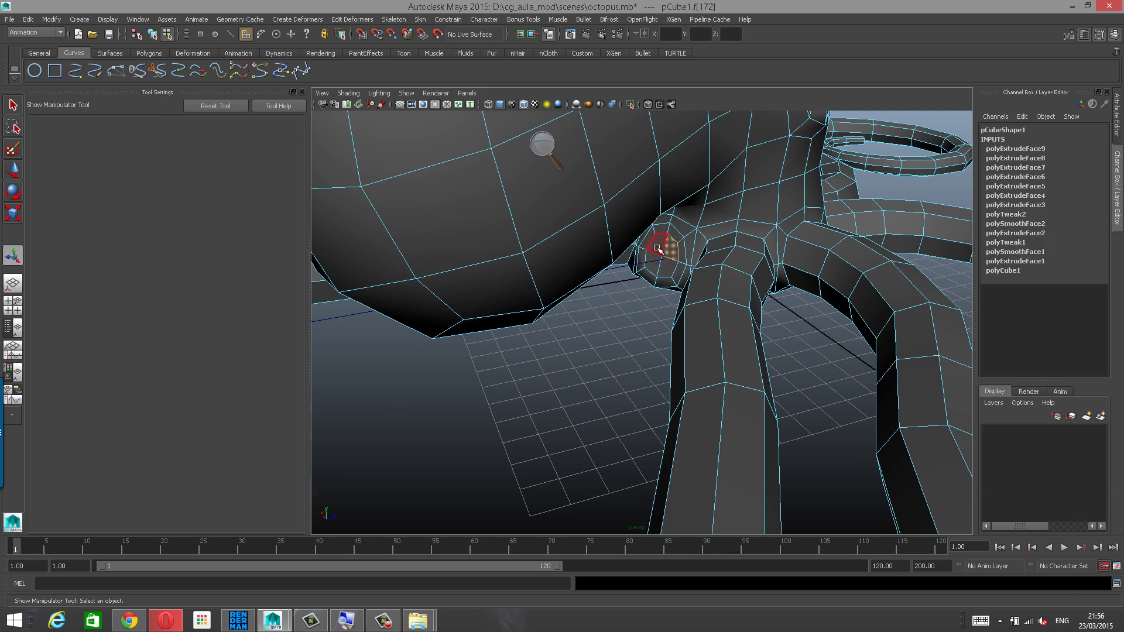
{"action": "left_click", "coordinate": [638, 303]}
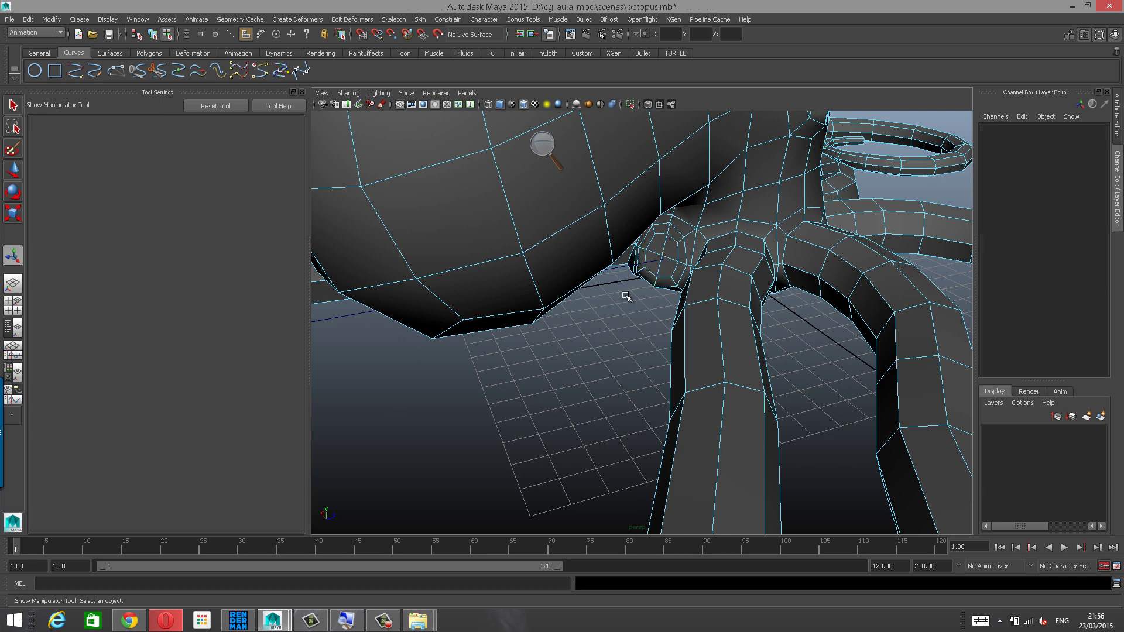
Switch to object selection, select the octopus mesh and enter face selection for the eighth stub.
{"action": "key", "text": "F8"}
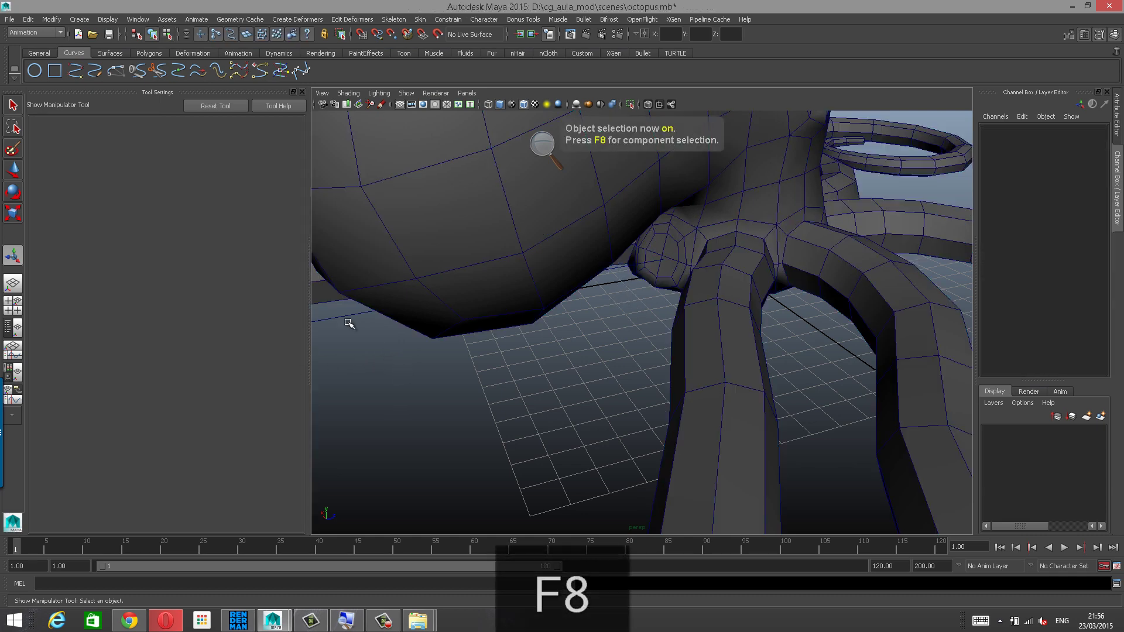
{"action": "left_click", "coordinate": [339, 317]}
{"action": "left_click", "coordinate": [491, 376]}
{"action": "left_click", "coordinate": [674, 247]}
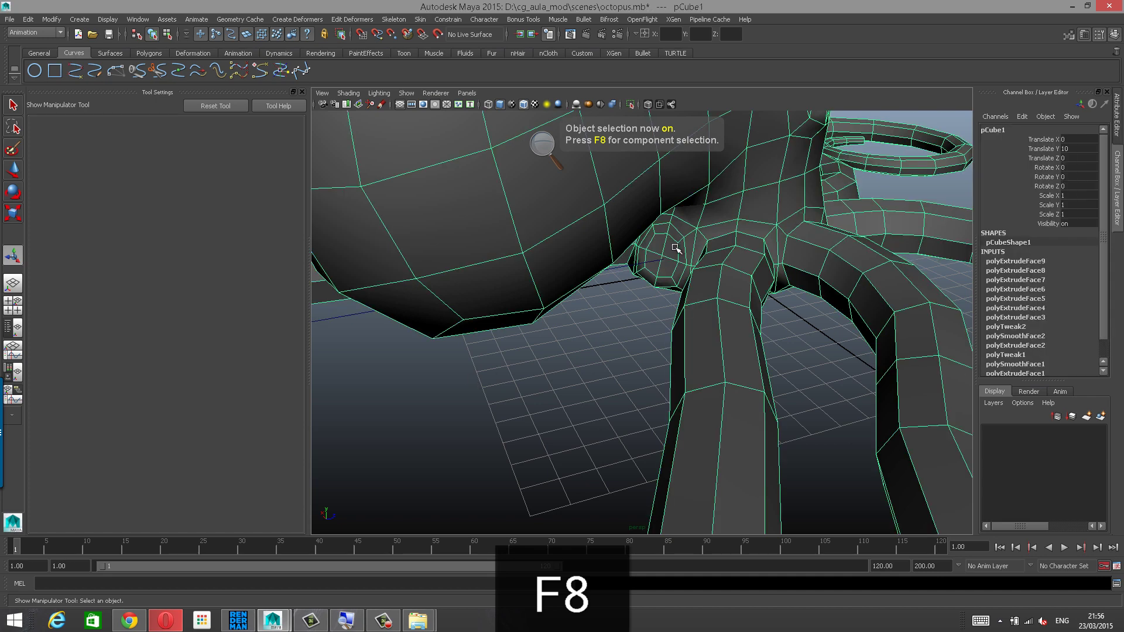
{"action": "right_click_drag", "start_coordinate": [674, 247], "coordinate": [669, 268]}
Select the four inner faces of the last octagonal stub and grow the selection by one ring.
{"action": "left_click", "coordinate": [658, 248]}
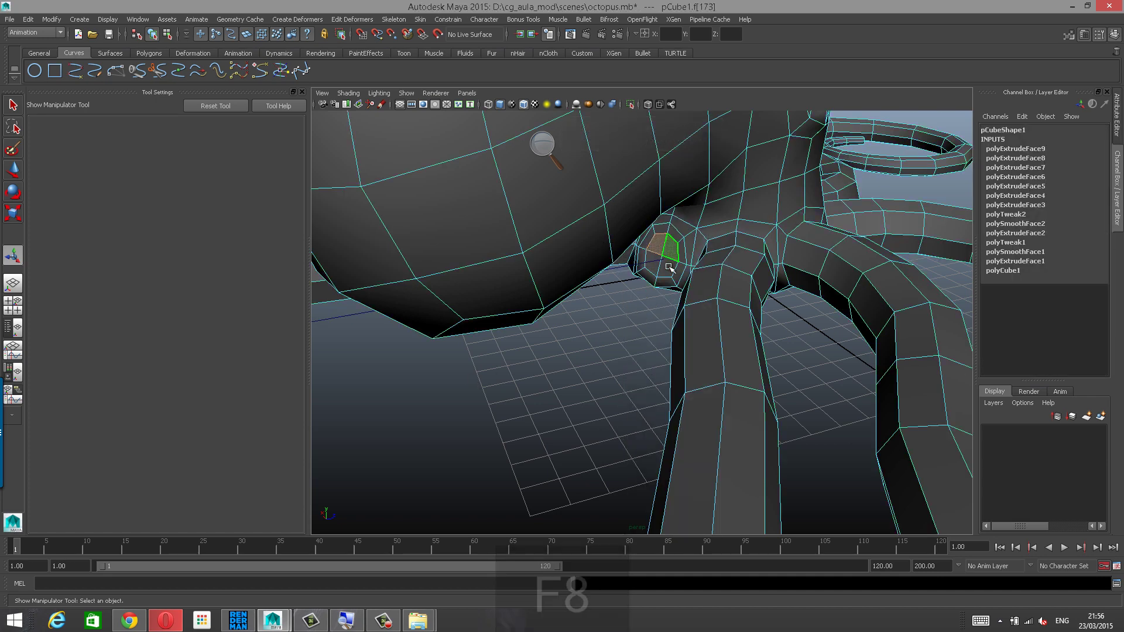
{"action": "left_click", "coordinate": [671, 248], "text": "shift"}
{"action": "left_click", "coordinate": [669, 265], "text": "shift"}
{"action": "left_click", "coordinate": [657, 266], "text": "shift"}
{"action": "key", "text": "shift+period"}
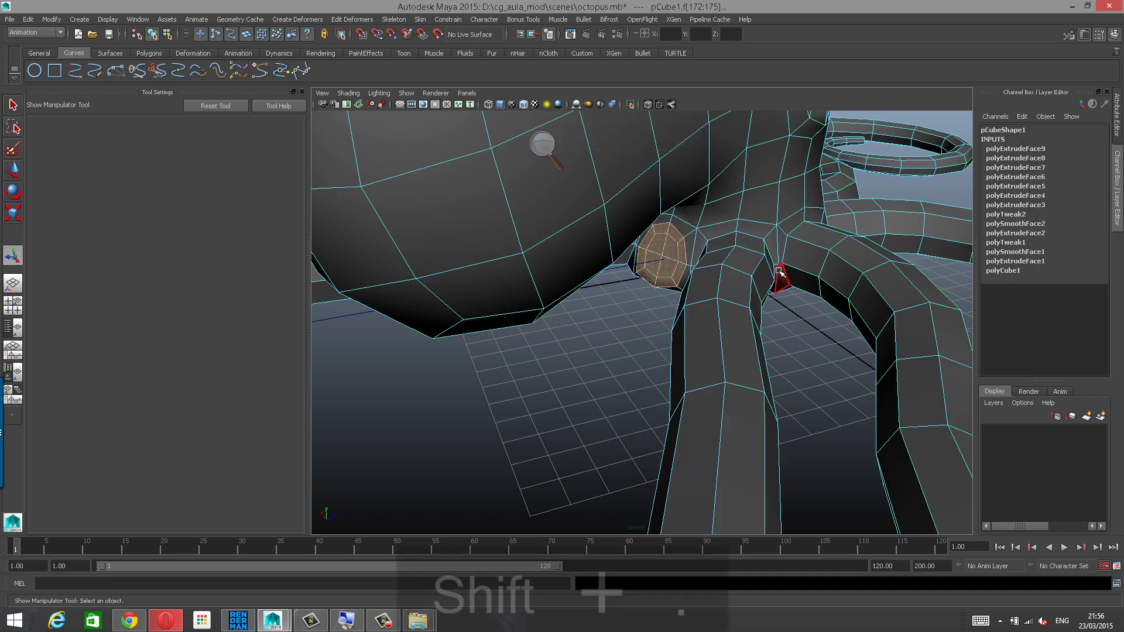
Add the remaining spiral curve to the selection and extrude the eighth stub's faces along it with 25 divisions.
{"action": "right_click_drag", "start_coordinate": [780, 271], "coordinate": [499, 312], "text": "alt"}
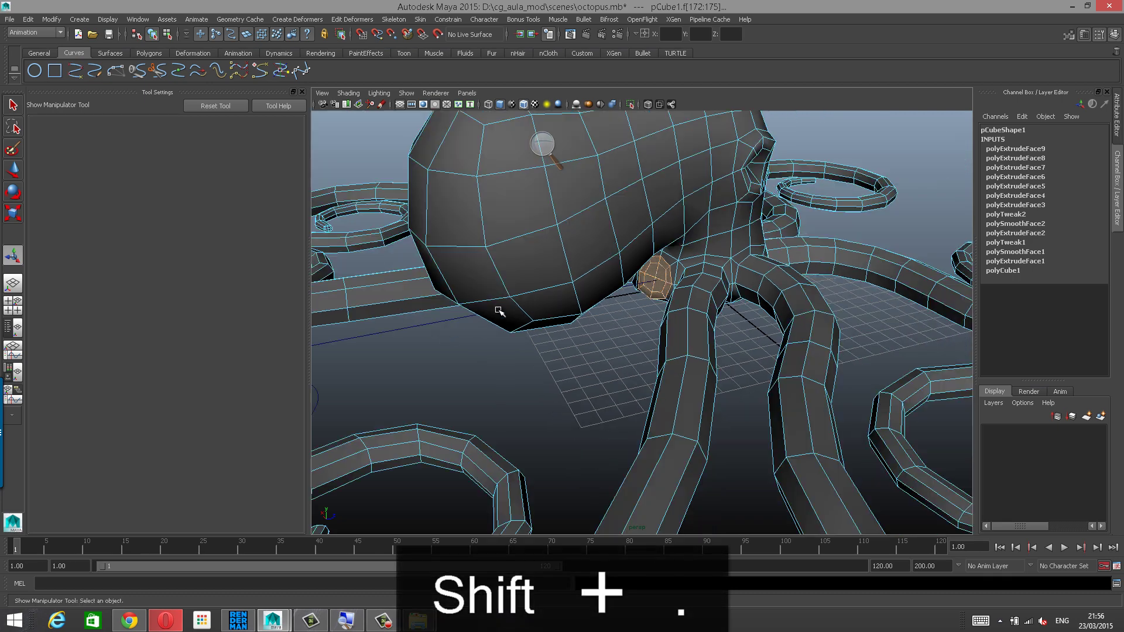
{"action": "left_click", "coordinate": [426, 342], "text": "shift"}
{"action": "right_click_drag", "start_coordinate": [654, 295], "coordinate": [655, 317], "text": "shift"}
{"action": "right_click_drag", "start_coordinate": [843, 296], "coordinate": [782, 296], "text": "alt"}
{"action": "left_click_drag", "start_coordinate": [782, 296], "coordinate": [805, 301], "text": "alt"}
{"action": "left_click_drag", "start_coordinate": [833, 316], "coordinate": [1118, 285]}
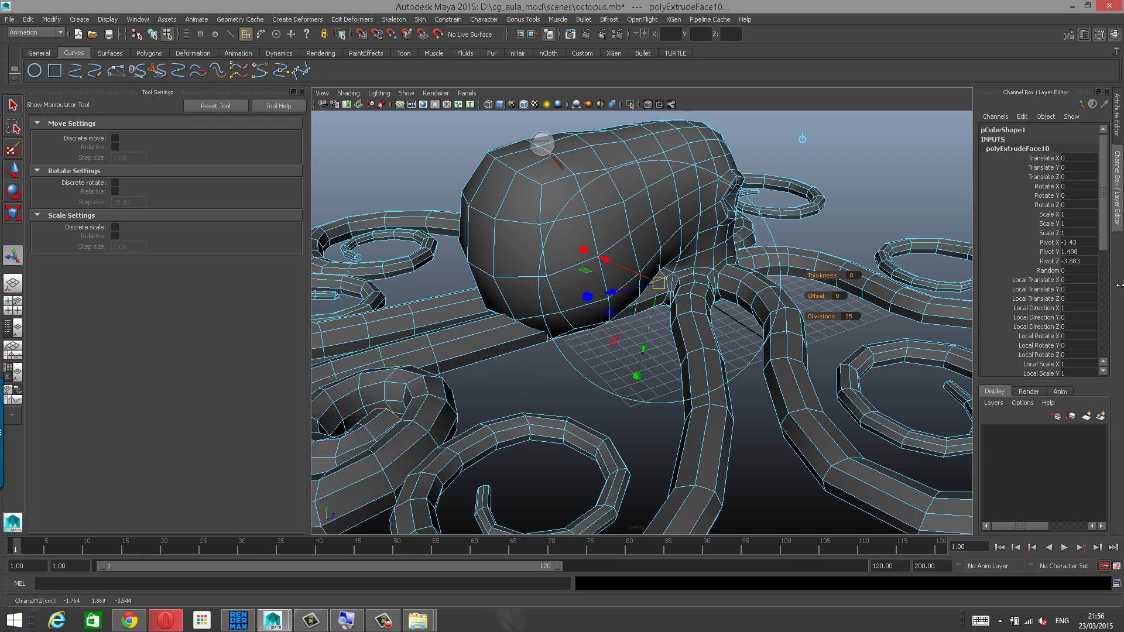
Lower the Taper of the eighth tentacle's extrusion, polyExtrudeFace10, to 0.2.
{"action": "scroll", "coordinate": [1095, 251], "scroll_direction": "down", "scroll_amount": 8}
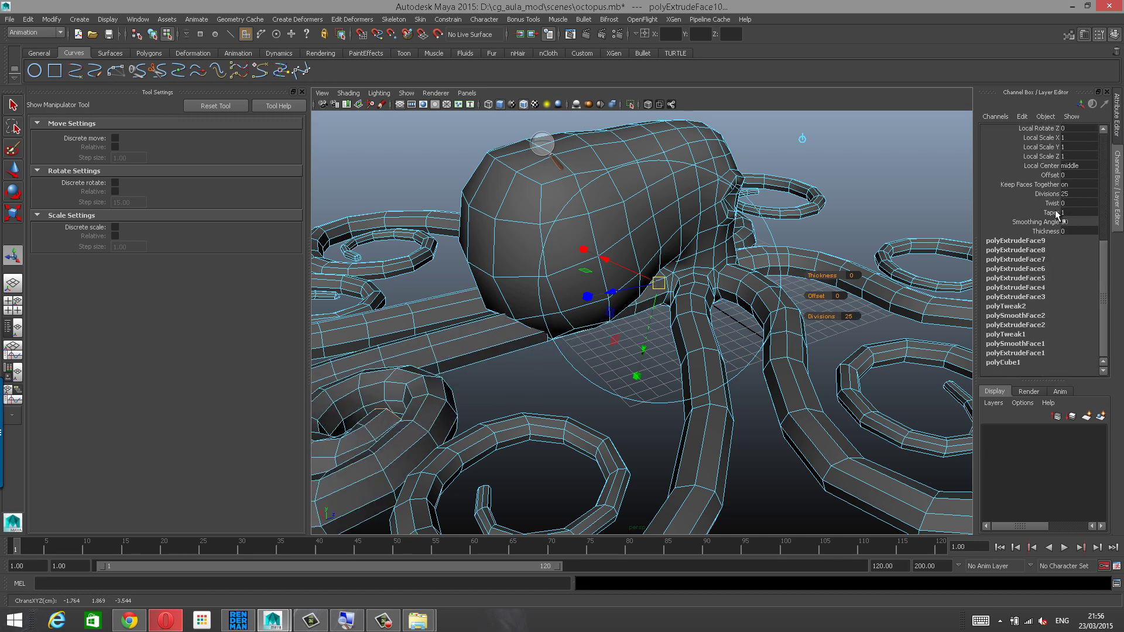
{"action": "left_click", "coordinate": [1056, 213]}
{"action": "middle_click_drag", "start_coordinate": [875, 248], "coordinate": [836, 248]}
Look over the octopus from several sides to check the shape of its eight tapered tentacles.
{"action": "scroll", "coordinate": [660, 310], "scroll_direction": "down", "scroll_amount": 5}
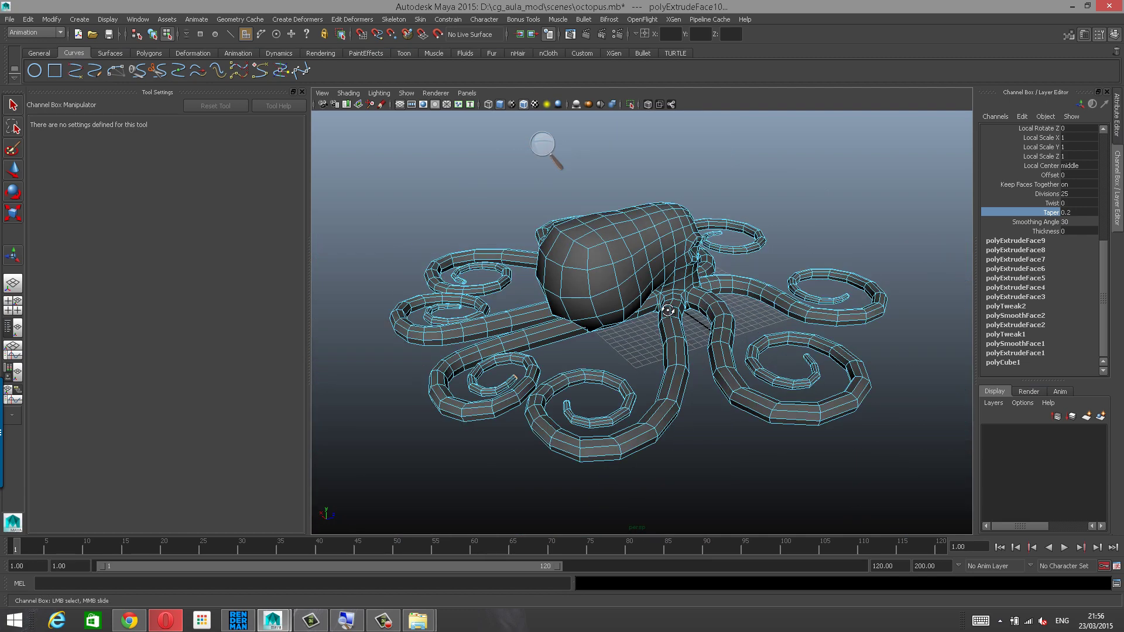
{"action": "left_click_drag", "start_coordinate": [660, 308], "coordinate": [543, 329], "text": "alt"}
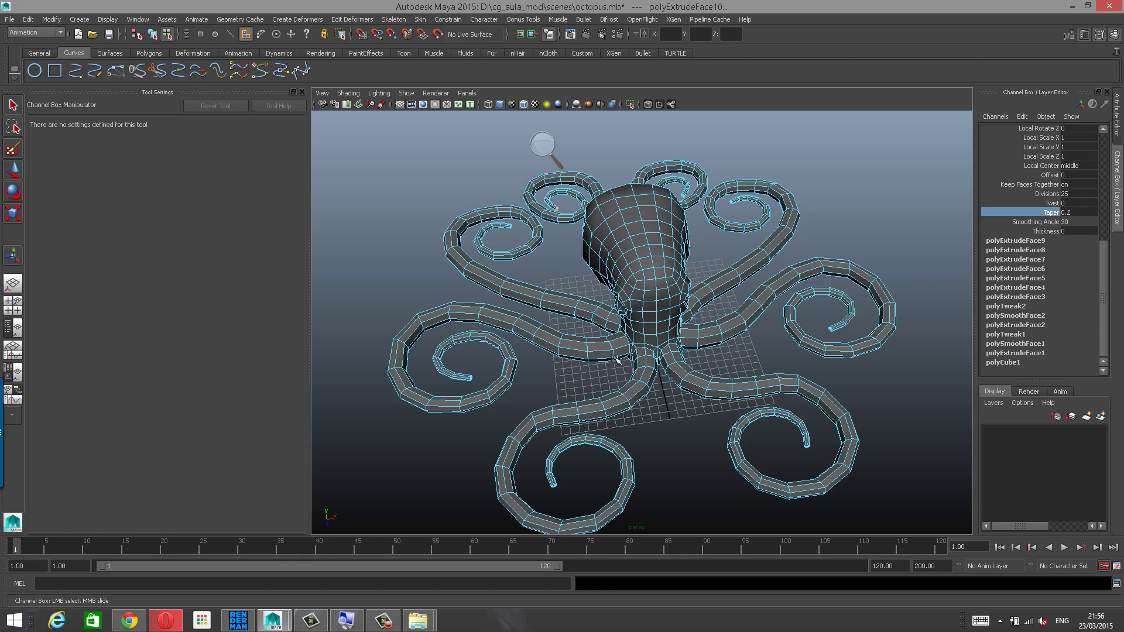
{"action": "left_click_drag", "start_coordinate": [616, 360], "coordinate": [599, 313], "text": "alt"}
{"action": "right_click_drag", "start_coordinate": [658, 252], "coordinate": [646, 305]}
{"action": "left_click_drag", "start_coordinate": [673, 230], "coordinate": [705, 226], "text": "alt"}
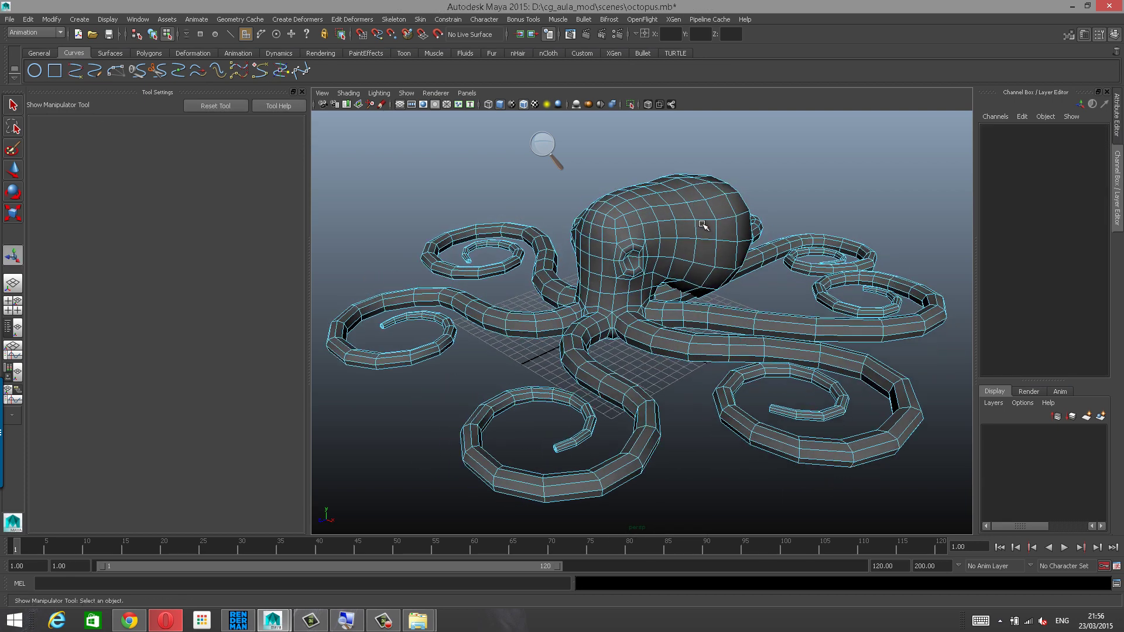
{"action": "right_click_drag", "start_coordinate": [702, 224], "coordinate": [761, 210]}
{"action": "left_click", "coordinate": [826, 191]}
{"action": "left_click_drag", "start_coordinate": [674, 246], "coordinate": [711, 251], "text": "alt"}
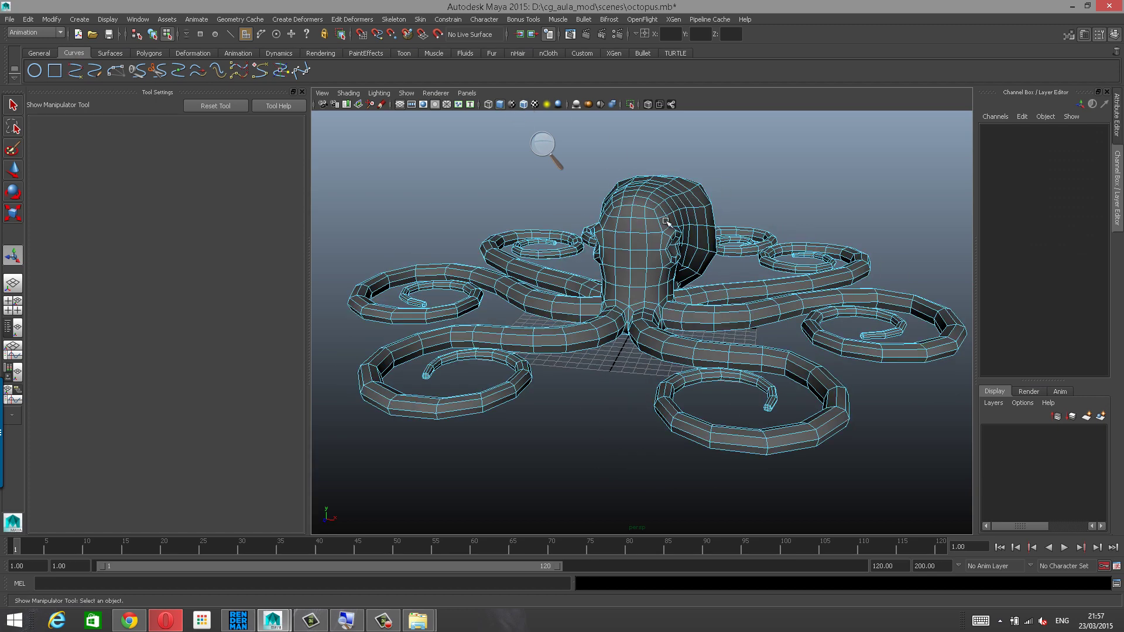
{"action": "left_click_drag", "start_coordinate": [678, 217], "coordinate": [656, 213], "text": "alt"}
Select the octopus mesh, display it in smooth mesh preview and deselect it.
{"action": "right_click_drag", "start_coordinate": [689, 187], "coordinate": [672, 248]}
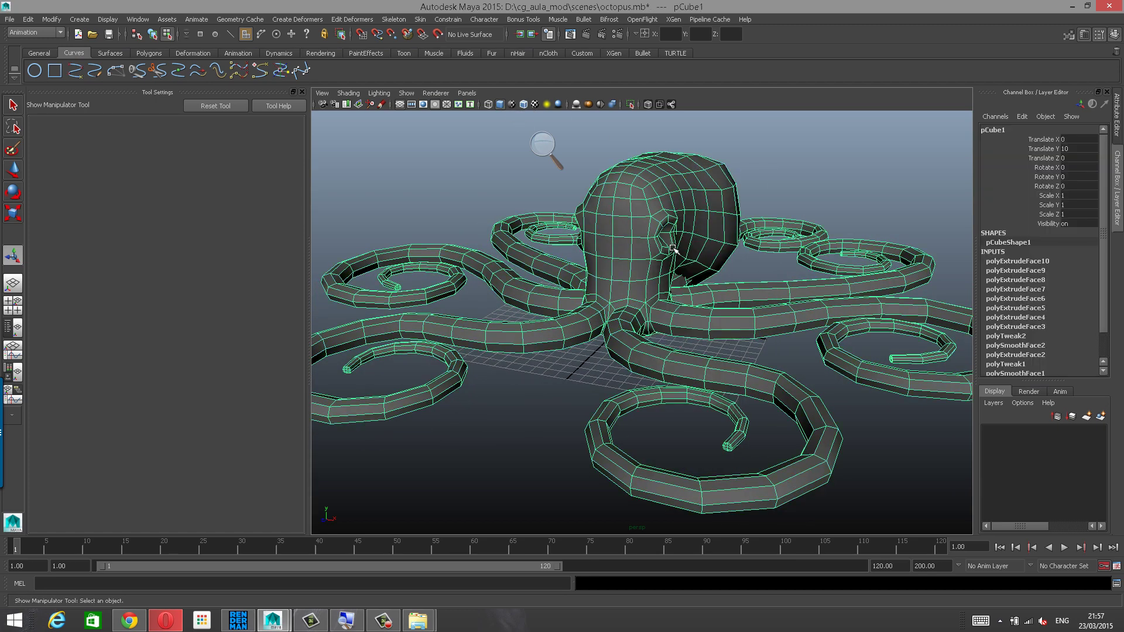
{"action": "key", "text": "3"}
{"action": "left_click", "coordinate": [778, 174]}
Examine the smoothed octopus from the front, side and back, checking the head and the tentacle joints.
{"action": "left_click_drag", "start_coordinate": [697, 266], "coordinate": [779, 266], "text": "alt"}
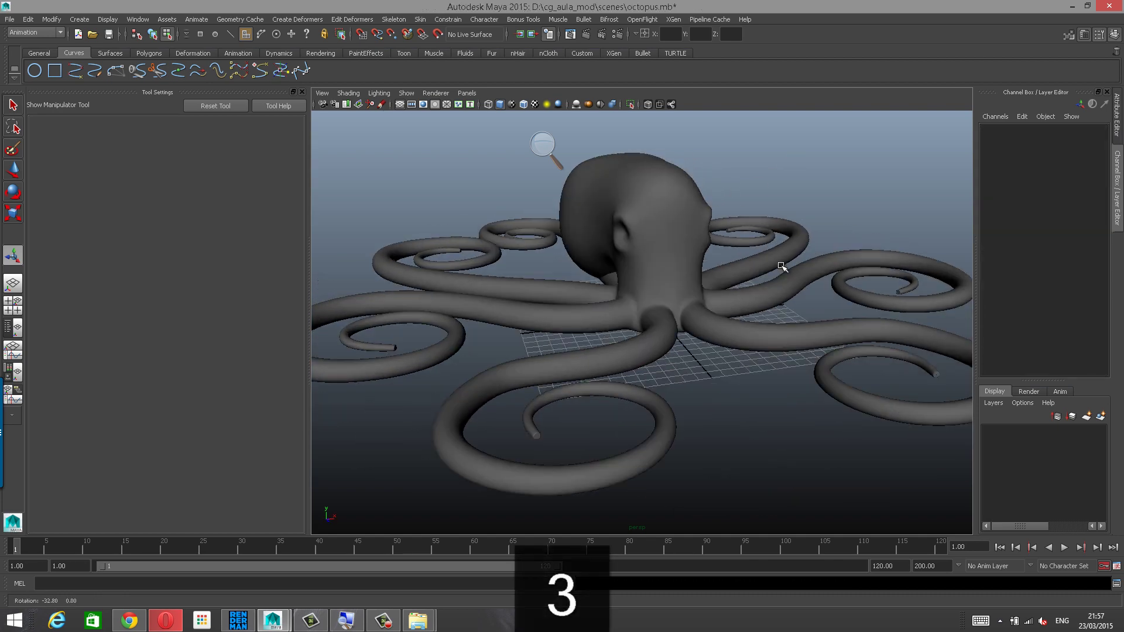
{"action": "left_click_drag", "start_coordinate": [697, 289], "coordinate": [623, 346], "text": "alt"}
{"action": "right_click_drag", "start_coordinate": [622, 347], "coordinate": [550, 364], "text": "alt"}
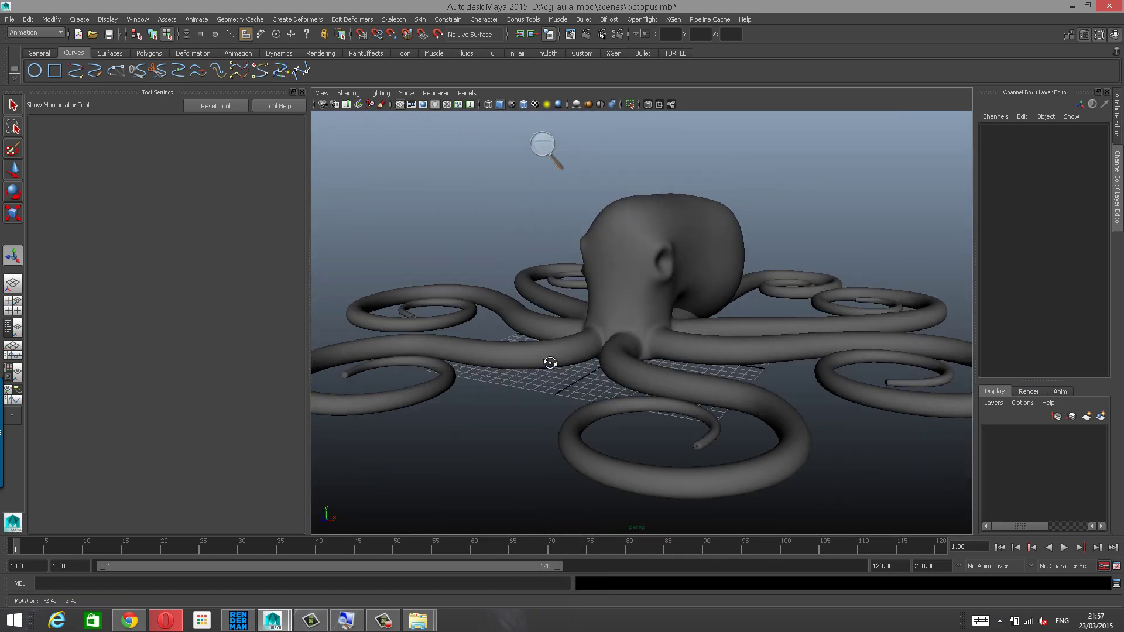
{"action": "left_click_drag", "start_coordinate": [550, 363], "coordinate": [724, 328], "text": "alt"}
{"action": "right_click_drag", "start_coordinate": [724, 328], "coordinate": [632, 348], "text": "alt"}
{"action": "left_click_drag", "start_coordinate": [632, 348], "coordinate": [585, 342], "text": "alt"}
{"action": "right_click_drag", "start_coordinate": [585, 341], "coordinate": [648, 322], "text": "alt"}
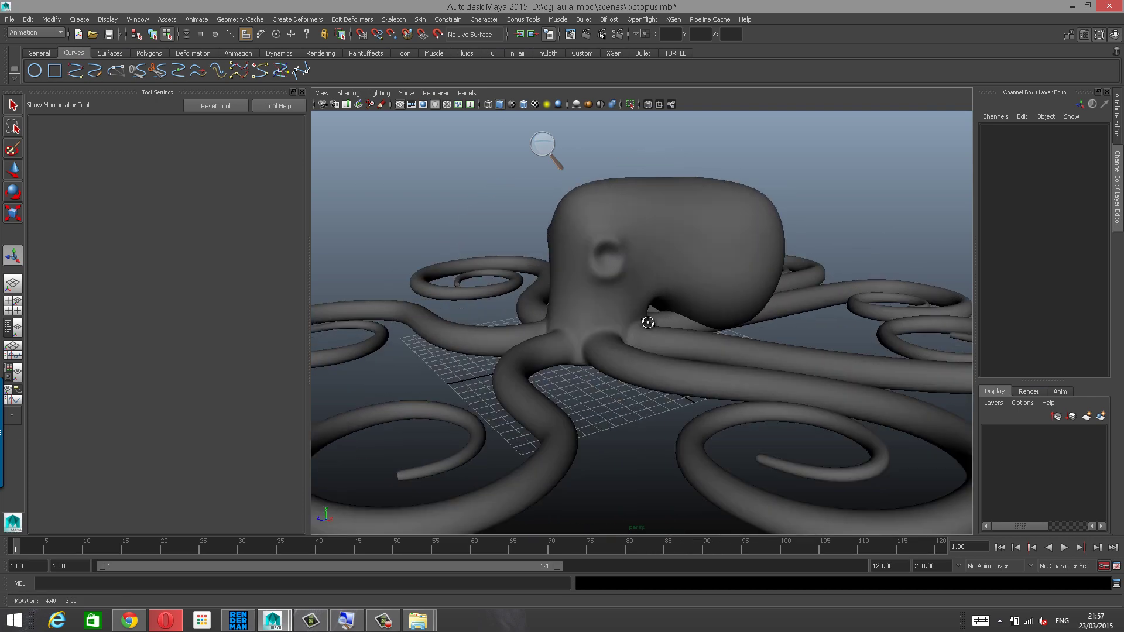
{"action": "left_click_drag", "start_coordinate": [648, 322], "coordinate": [570, 334], "text": "alt"}
{"action": "right_click_drag", "start_coordinate": [570, 334], "coordinate": [645, 248], "text": "alt"}
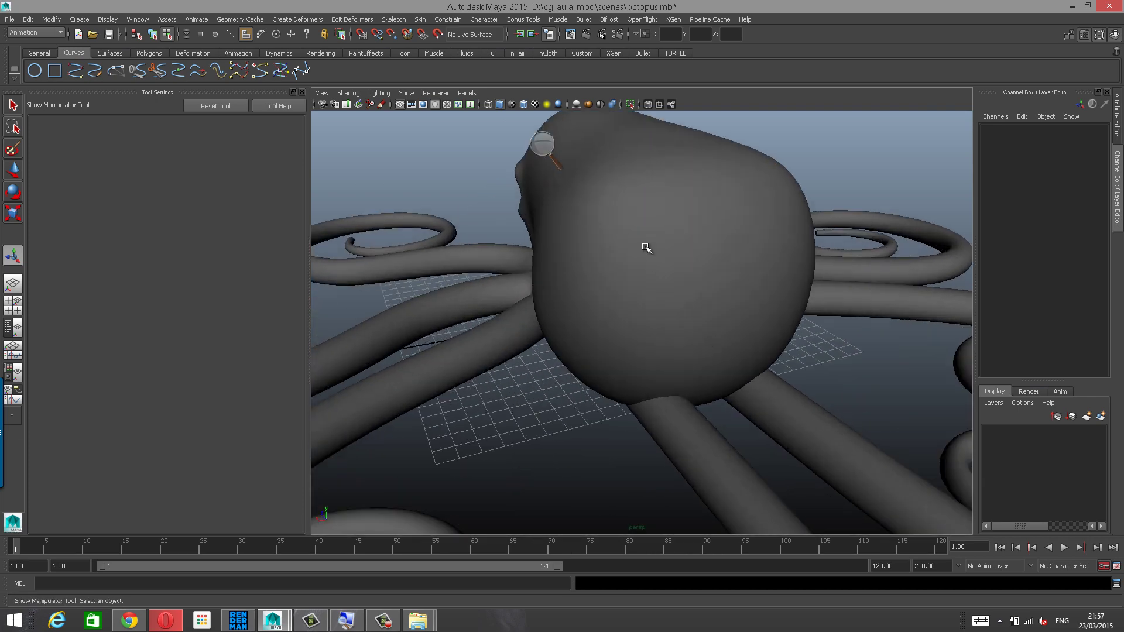
{"action": "middle_click_drag", "start_coordinate": [644, 248], "coordinate": [588, 130], "text": "alt"}
{"action": "right_click_drag", "start_coordinate": [760, 388], "coordinate": [597, 398], "text": "alt"}
{"action": "left_click_drag", "start_coordinate": [597, 398], "coordinate": [700, 366], "text": "alt"}
{"action": "right_click_drag", "start_coordinate": [700, 366], "coordinate": [670, 341], "text": "alt"}
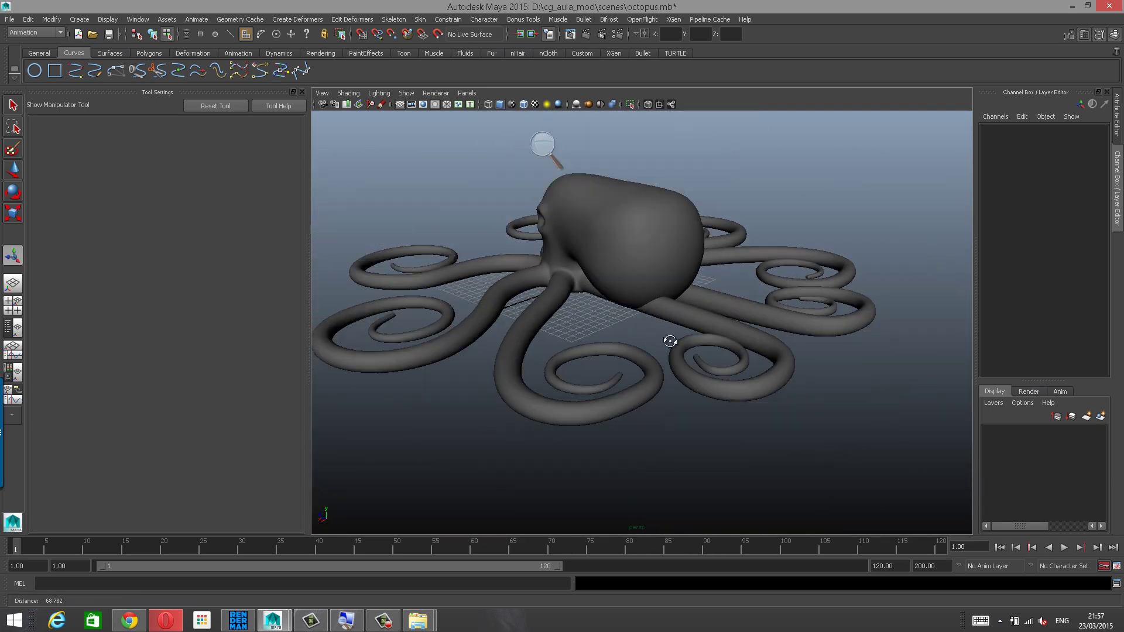
{"action": "left_click_drag", "start_coordinate": [583, 366], "coordinate": [667, 334], "text": "alt"}
Return the octopus mesh to its unsmoothed display and inspect the tentacle bases from below.
{"action": "left_click", "coordinate": [655, 314]}
{"action": "key", "text": "1"}
{"action": "left_click_drag", "start_coordinate": [653, 451], "coordinate": [638, 381], "text": "alt"}
{"action": "right_click_drag", "start_coordinate": [638, 381], "coordinate": [726, 271], "text": "alt"}
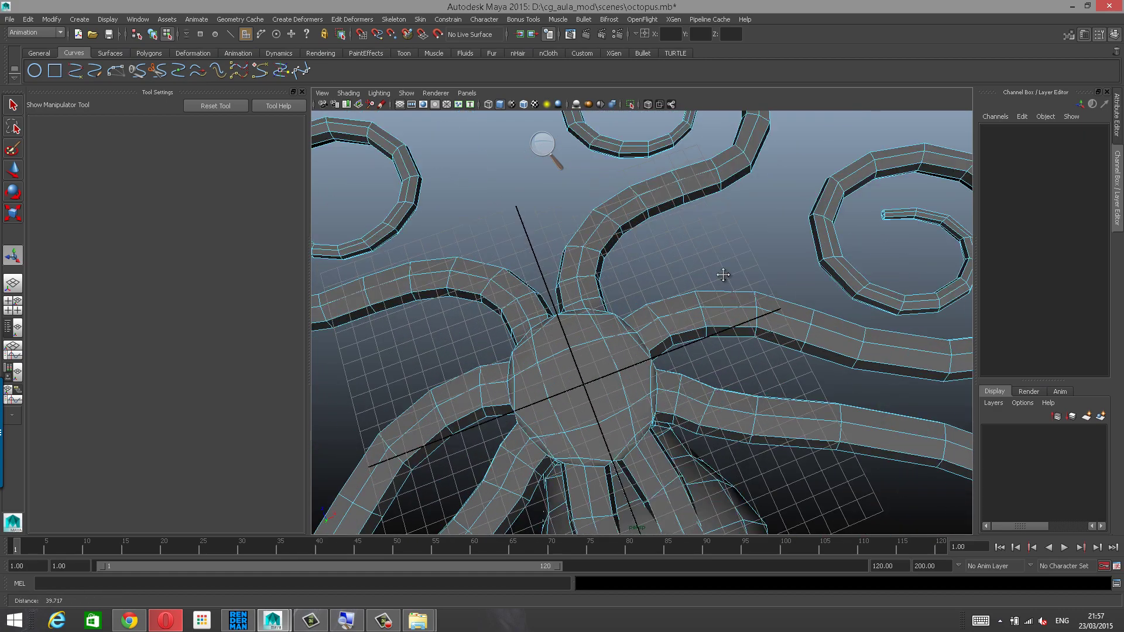
{"action": "middle_click_drag", "start_coordinate": [725, 271], "coordinate": [715, 315], "text": "alt"}
{"action": "left_click_drag", "start_coordinate": [715, 316], "coordinate": [681, 289], "text": "alt"}
Select the octopus mesh and set the Divisions of its polyExtrudeFace3 tentacle extrusion to 50.
{"action": "right_click_drag", "start_coordinate": [679, 289], "coordinate": [674, 340]}
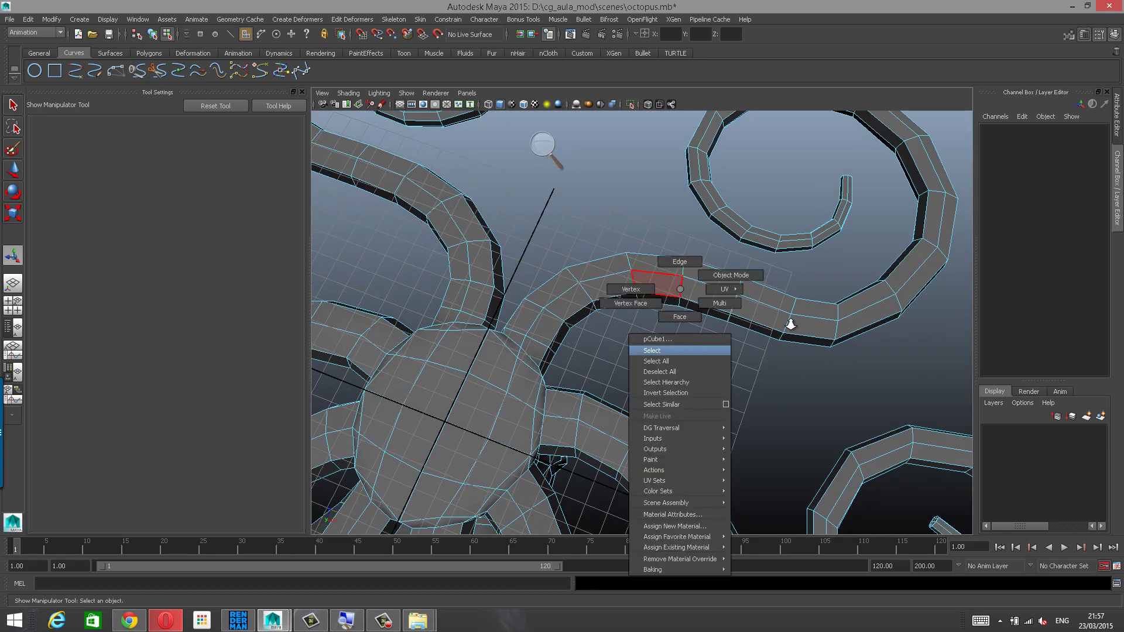
{"action": "right_click_drag", "start_coordinate": [791, 324], "coordinate": [723, 336], "text": "alt"}
{"action": "left_click_drag", "start_coordinate": [1103, 285], "coordinate": [1103, 318]}
{"action": "left_click", "coordinate": [1026, 298]}
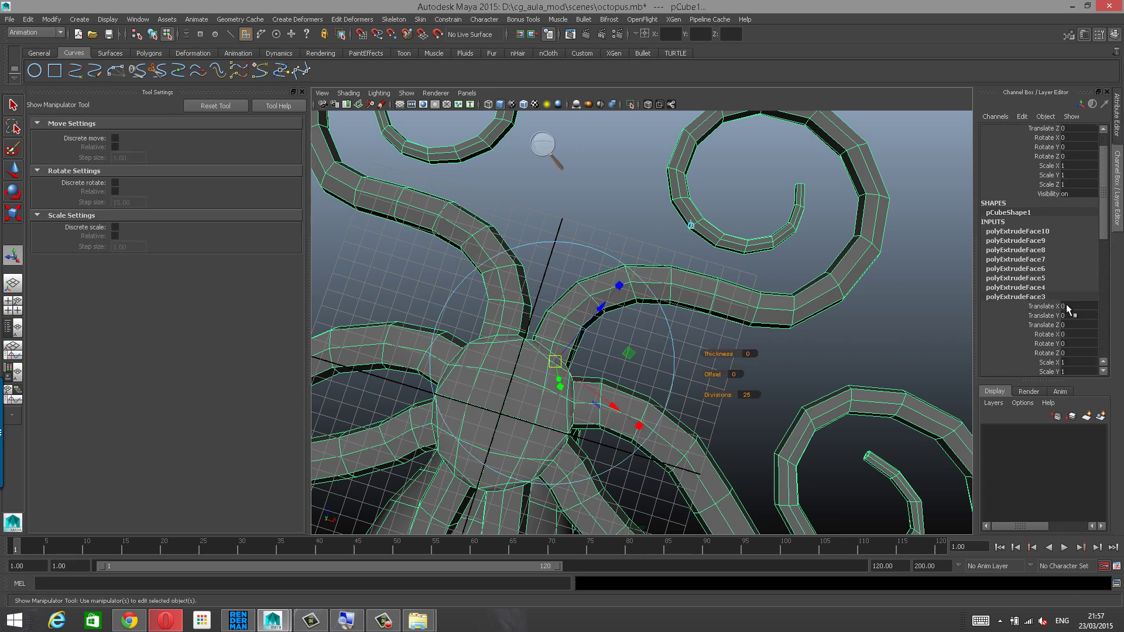
{"action": "left_click_drag", "start_coordinate": [1105, 233], "coordinate": [1108, 334]}
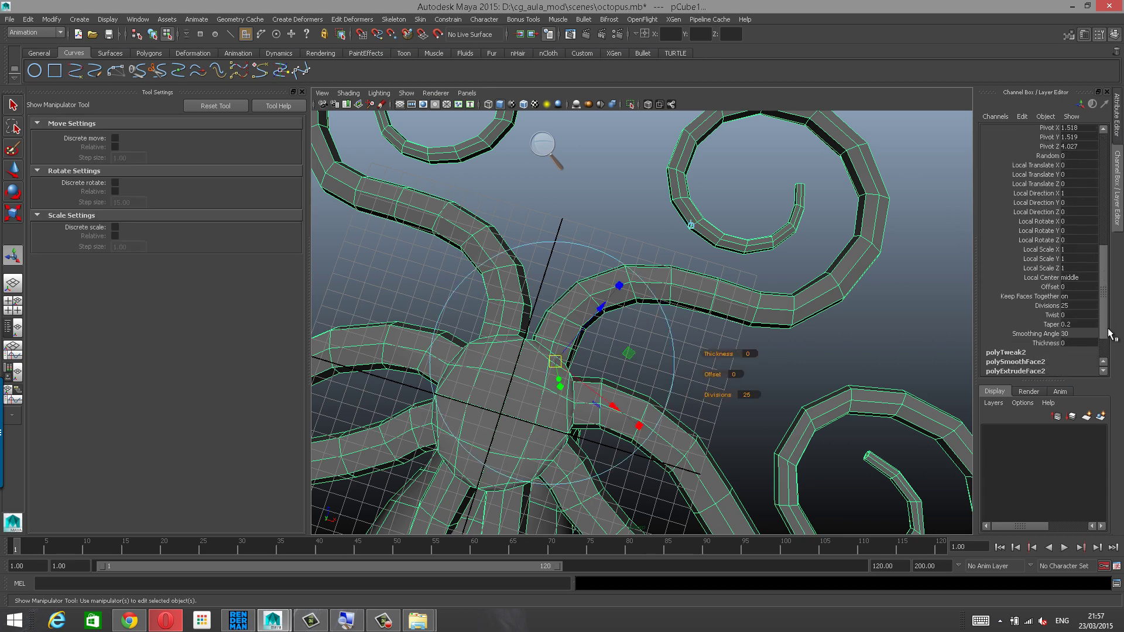
{"action": "double_click", "coordinate": [1076, 306]}
{"action": "type", "text": "50"}
{"action": "key", "text": "Return"}
{"action": "left_click_drag", "start_coordinate": [835, 233], "coordinate": [817, 275], "text": "alt"}
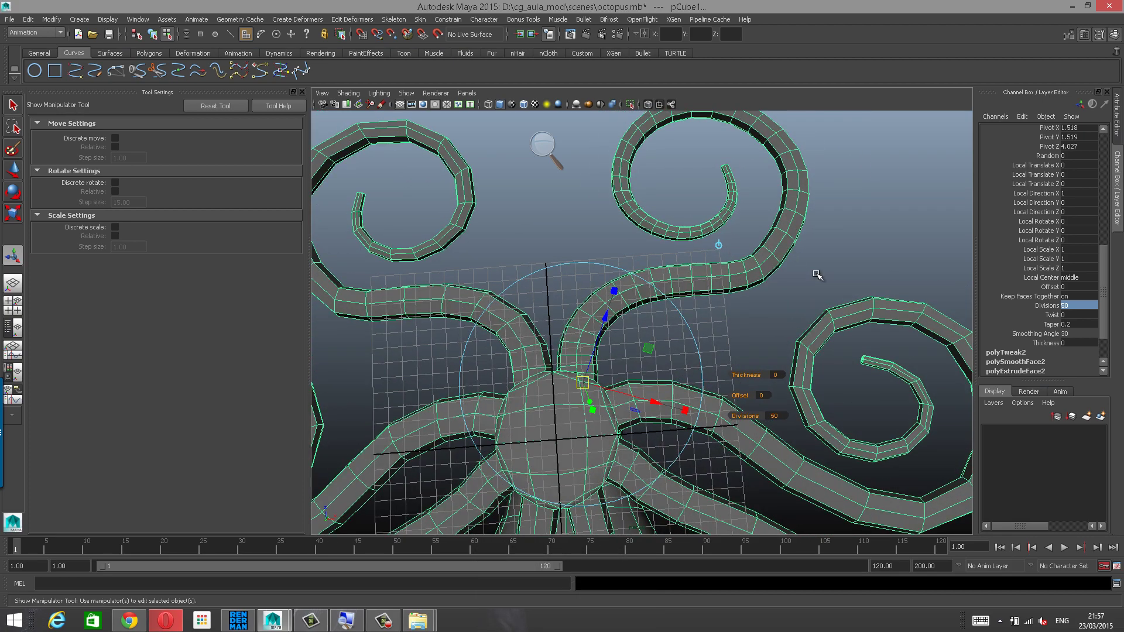
Undo the last Divisions change on the tentacle extrusion and deselect the octopus mesh.
{"action": "left_click", "coordinate": [850, 259]}
{"action": "left_click", "coordinate": [792, 253]}
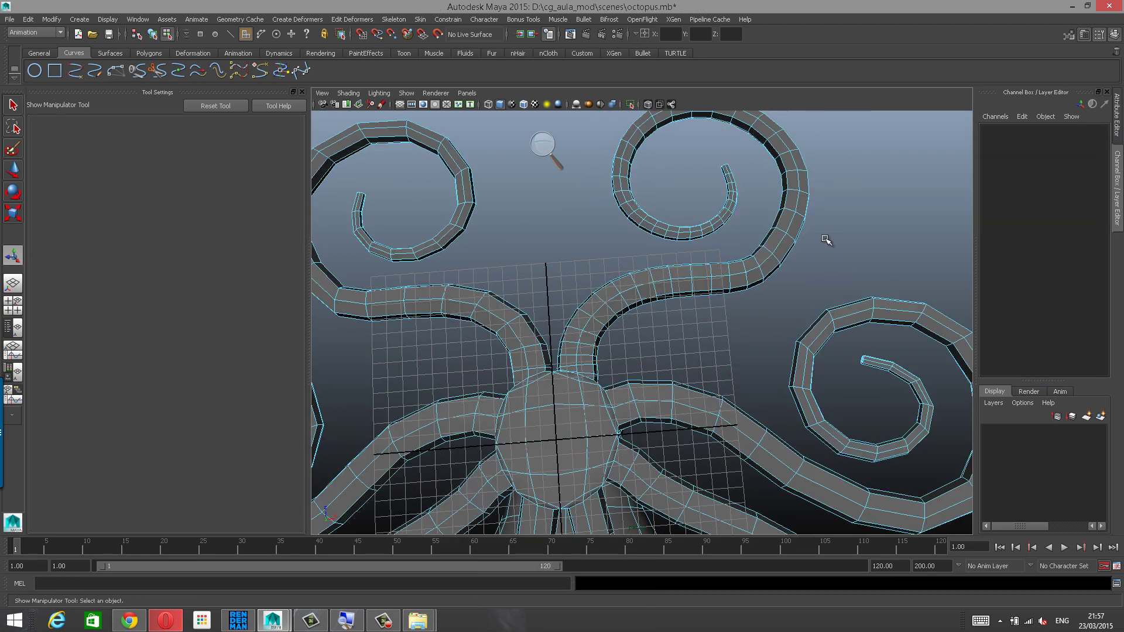
{"action": "key", "text": "ctrl+z"}
{"action": "key", "text": "ctrl+z"}
{"action": "left_click", "coordinate": [859, 235]}
{"action": "scroll", "coordinate": [696, 327], "scroll_direction": "down", "scroll_amount": 3}
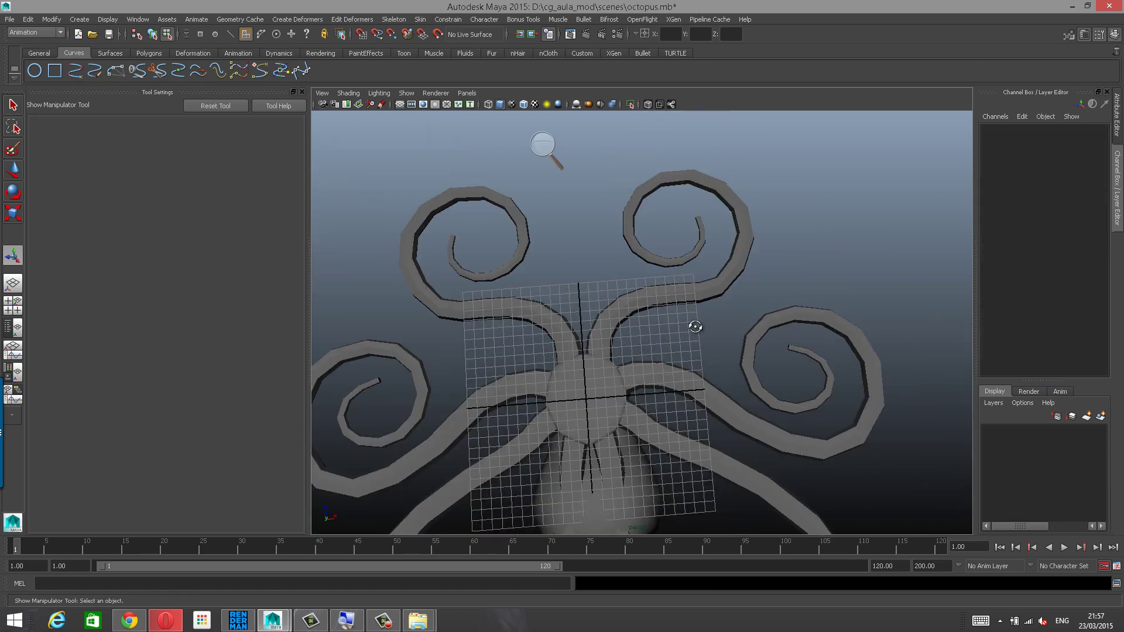
Select the octopus mesh and save the scene under the new file name octopus02.mb.
{"action": "left_click_drag", "start_coordinate": [695, 326], "coordinate": [712, 235], "text": "alt"}
{"action": "left_click", "coordinate": [687, 245]}
{"action": "right_click_drag", "start_coordinate": [666, 230], "coordinate": [656, 289]}
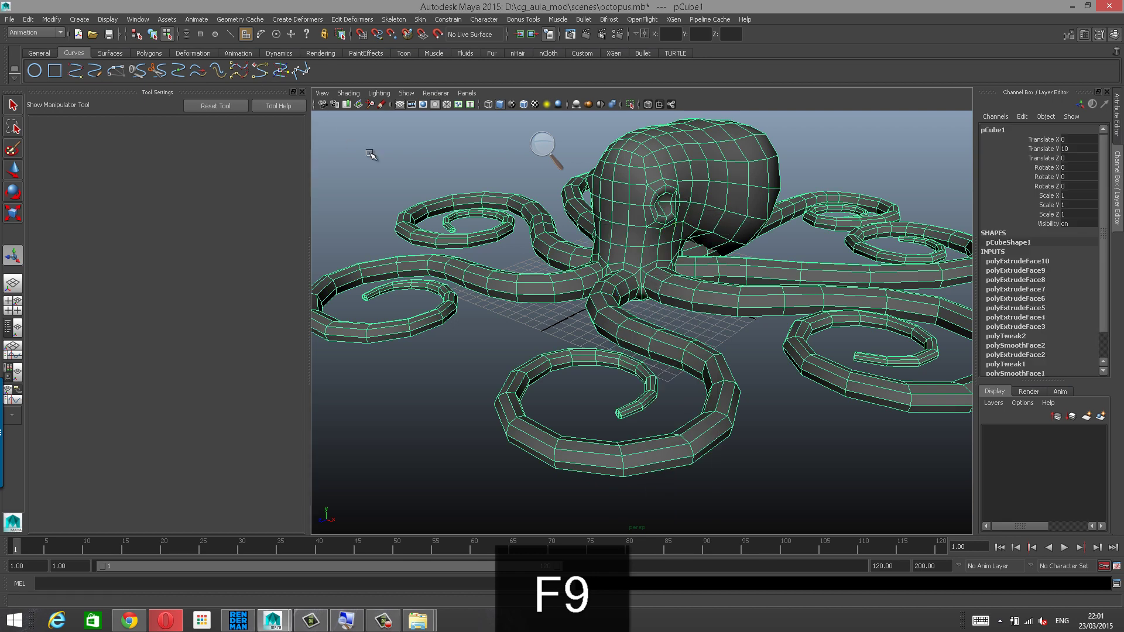
{"action": "mouse_move", "coordinate": [621, 277]}
{"action": "left_mouse_down", "text": "alt"}
{"action": "mouse_move", "coordinate": [602, 252]}
{"action": "mouse_move", "coordinate": [624, 266]}
{"action": "left_mouse_up", "text": "alt"}
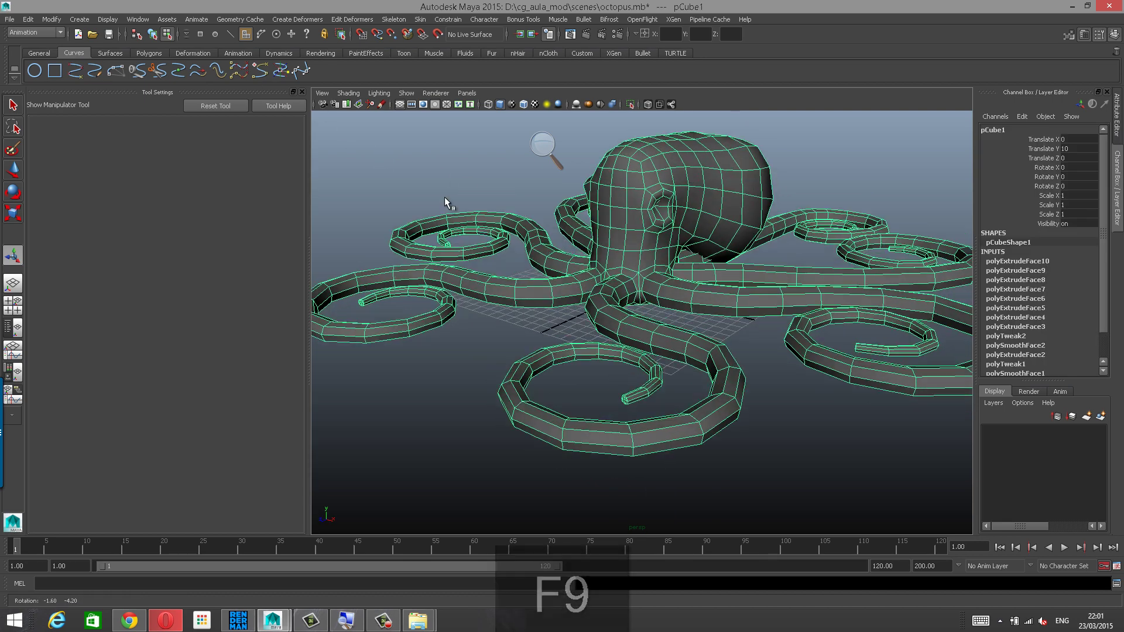
{"action": "left_click", "coordinate": [10, 20]}
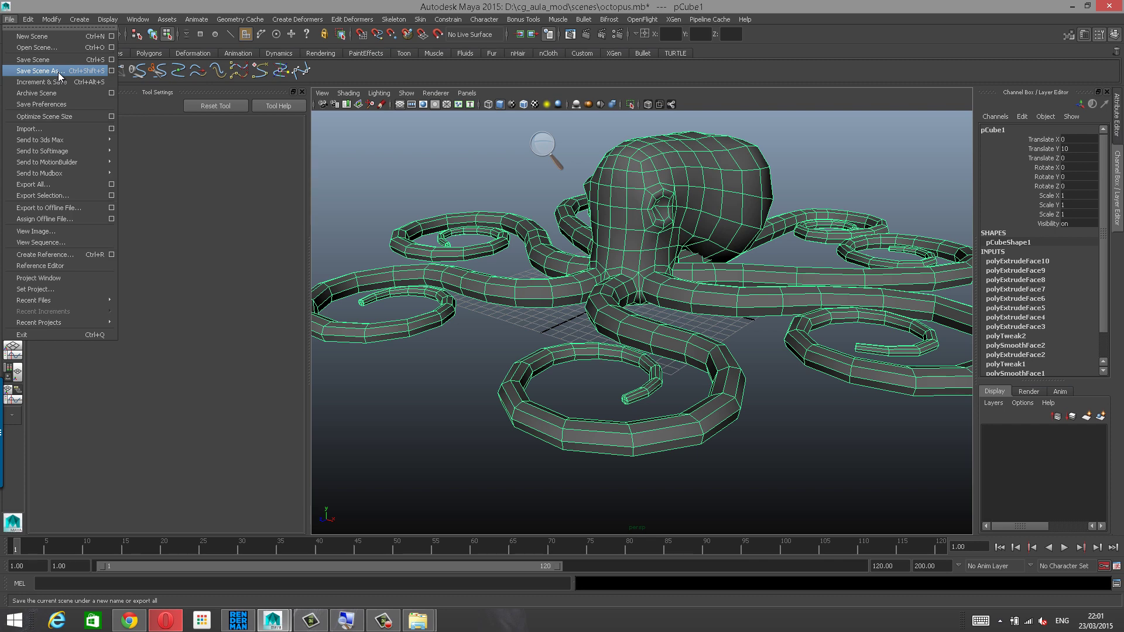
{"action": "left_click", "coordinate": [58, 72]}
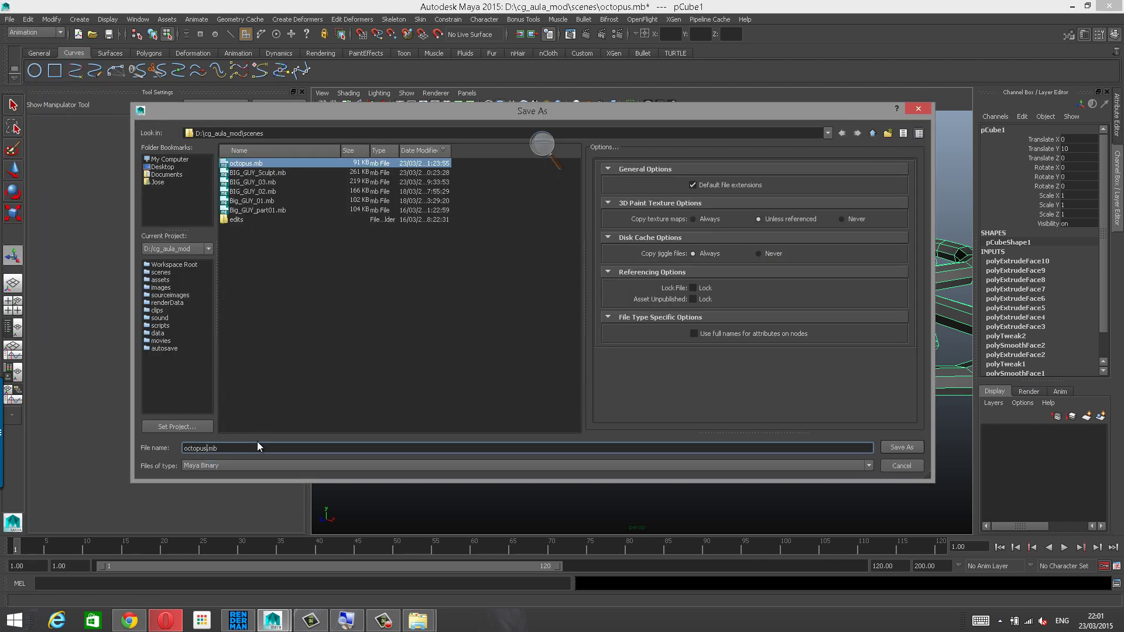
{"action": "type", "text": "02"}
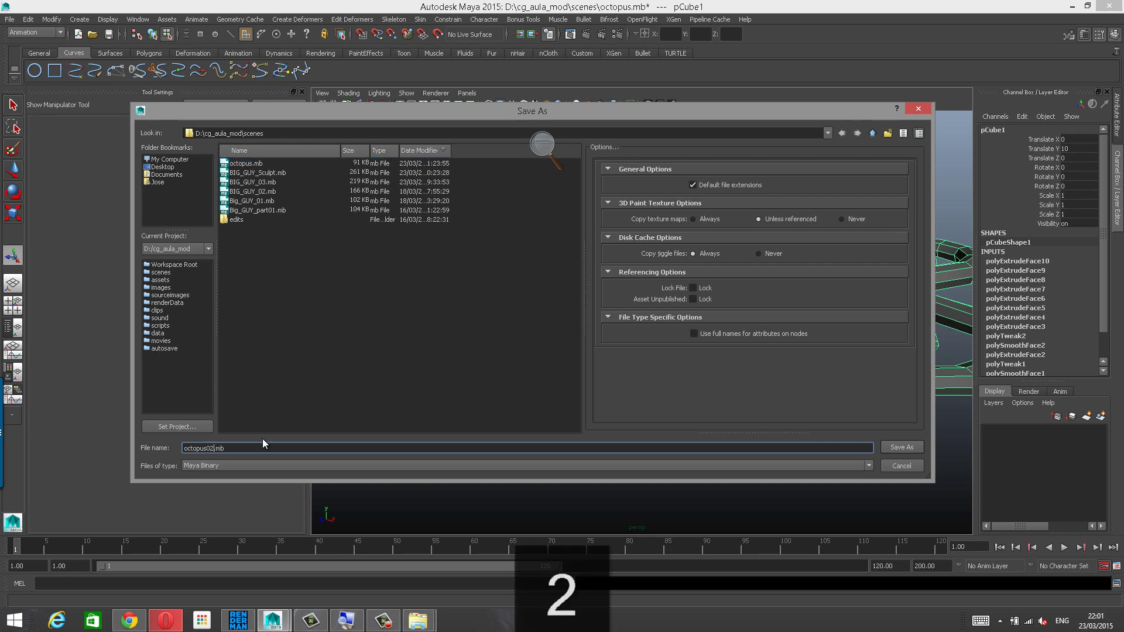
{"action": "key", "text": "Return"}
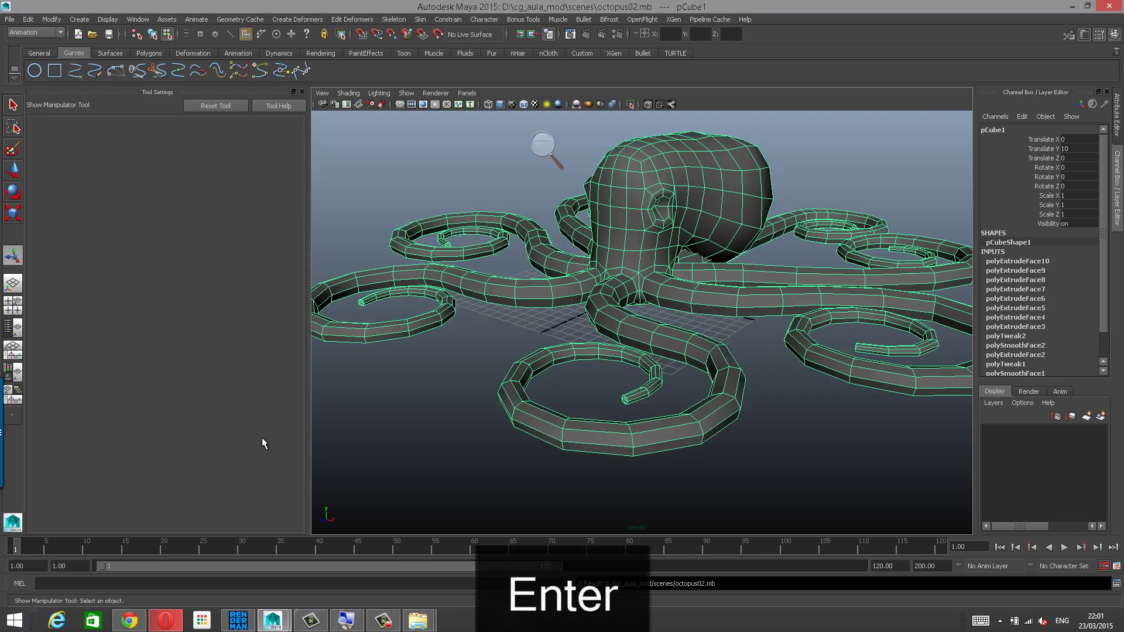
Inspect the octopus mesh from the side and close up where the rear of the head meets the back tentacles.
{"action": "mouse_move", "coordinate": [606, 350]}
{"action": "left_mouse_down", "text": "alt"}
{"action": "mouse_move", "coordinate": [572, 343]}
{"action": "mouse_move", "coordinate": [604, 352]}
{"action": "left_mouse_up", "text": "alt"}
{"action": "scroll", "coordinate": [715, 294], "scroll_direction": "up", "scroll_amount": 3}
{"action": "middle_click_drag", "start_coordinate": [675, 287], "coordinate": [664, 325], "text": "alt"}
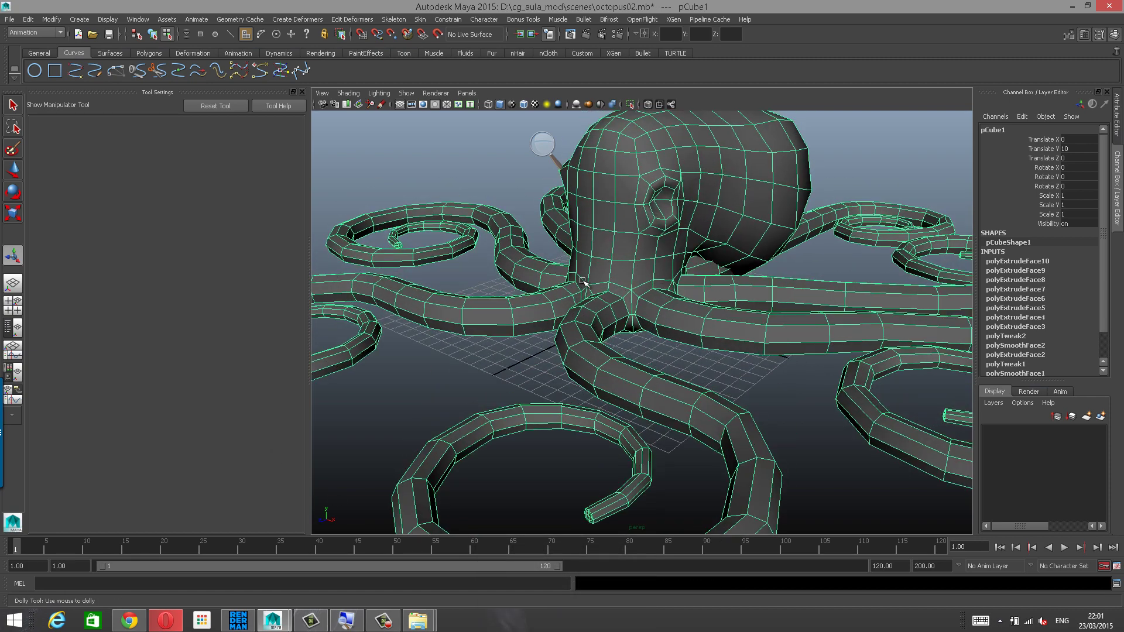
{"action": "scroll", "coordinate": [667, 293], "scroll_direction": "down", "scroll_amount": 3}
{"action": "left_click_drag", "start_coordinate": [667, 293], "coordinate": [550, 300], "text": "alt"}
{"action": "scroll", "coordinate": [630, 275], "scroll_direction": "down", "scroll_amount": 2}
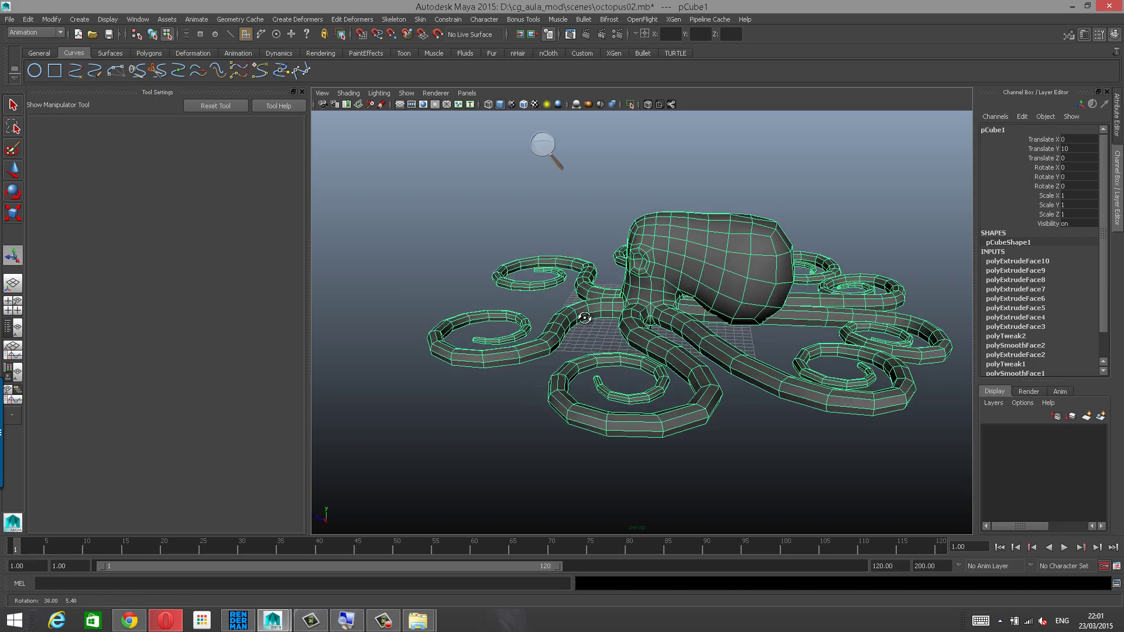
{"action": "scroll", "coordinate": [761, 305], "scroll_direction": "up", "scroll_amount": 4}
{"action": "left_click_drag", "start_coordinate": [784, 281], "coordinate": [684, 230], "text": "alt"}
{"action": "middle_click_drag", "start_coordinate": [684, 230], "coordinate": [559, 225], "text": "alt"}
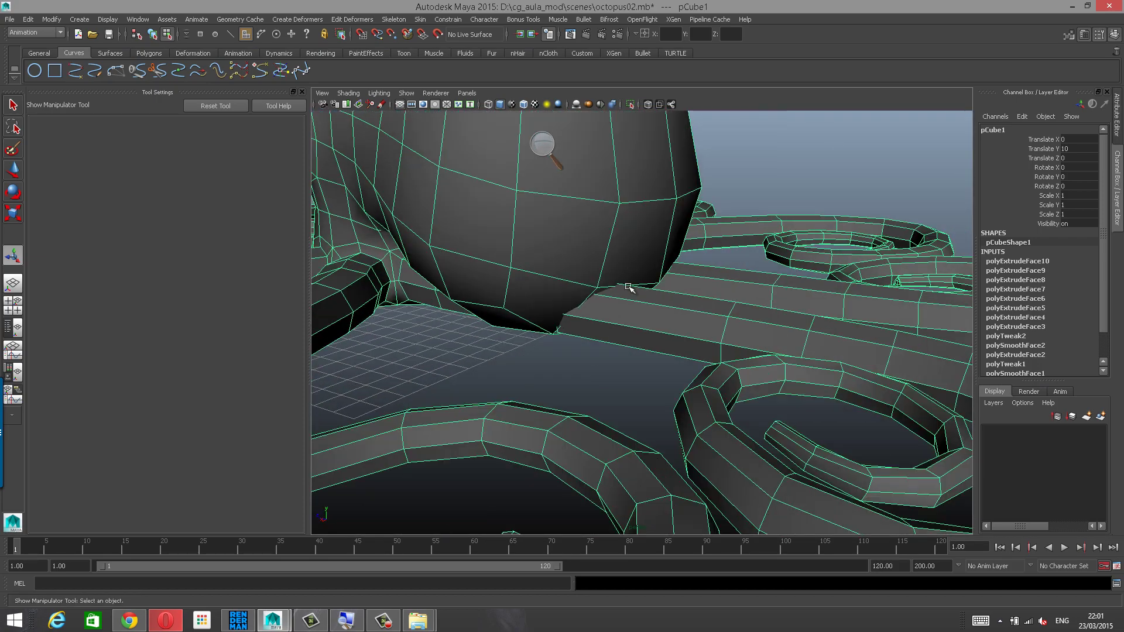
{"action": "left_click_drag", "start_coordinate": [630, 289], "coordinate": [497, 321], "text": "alt"}
{"action": "scroll", "coordinate": [627, 296], "scroll_direction": "down", "scroll_amount": 2}
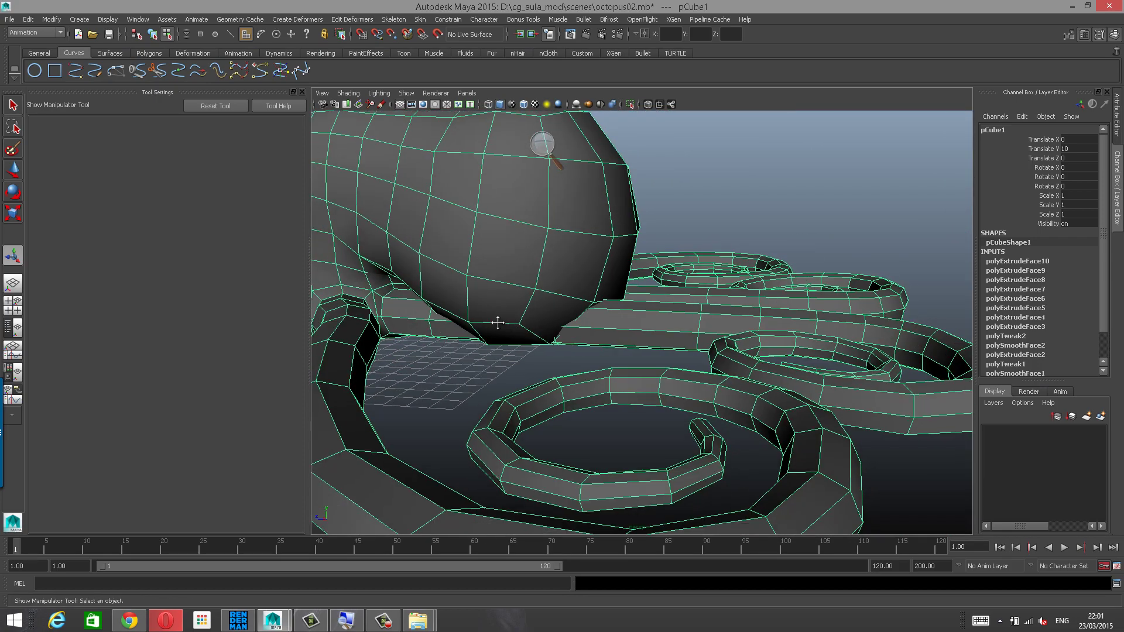
Examine the front tentacles and their joints with the body from the side, front and above.
{"action": "middle_click_drag", "start_coordinate": [497, 321], "coordinate": [557, 328], "text": "alt"}
{"action": "scroll", "coordinate": [557, 328], "scroll_direction": "down", "scroll_amount": 4}
{"action": "left_click_drag", "start_coordinate": [557, 328], "coordinate": [584, 345], "text": "alt"}
{"action": "middle_click_drag", "start_coordinate": [584, 345], "coordinate": [697, 332], "text": "alt"}
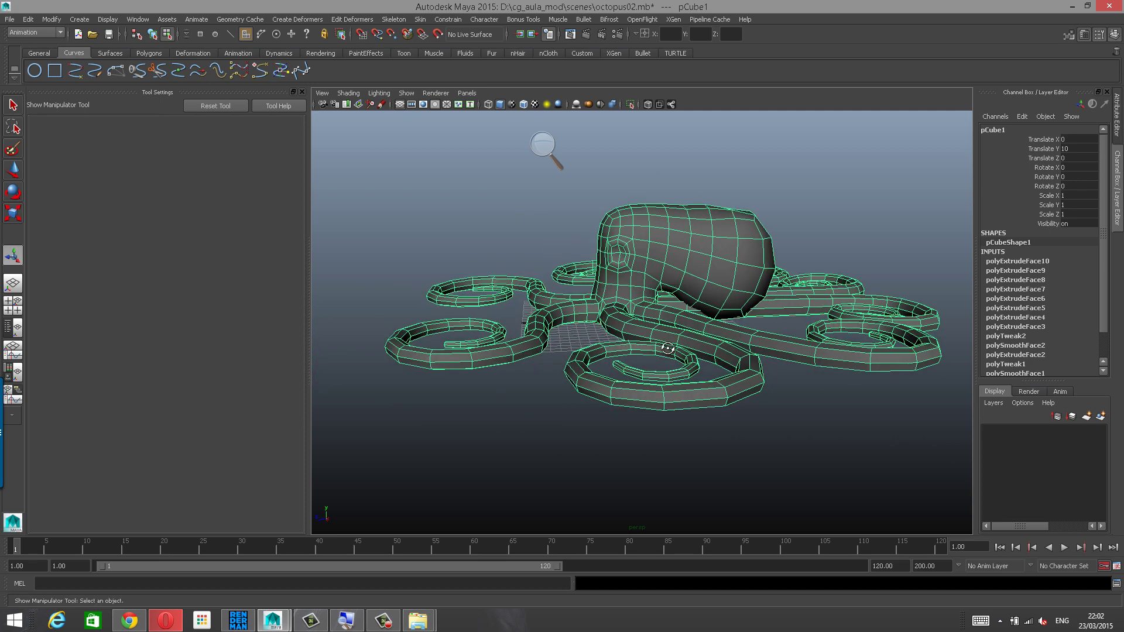
{"action": "left_click_drag", "start_coordinate": [696, 332], "coordinate": [661, 349], "text": "alt"}
{"action": "right_click_drag", "start_coordinate": [494, 329], "coordinate": [620, 308], "text": "alt"}
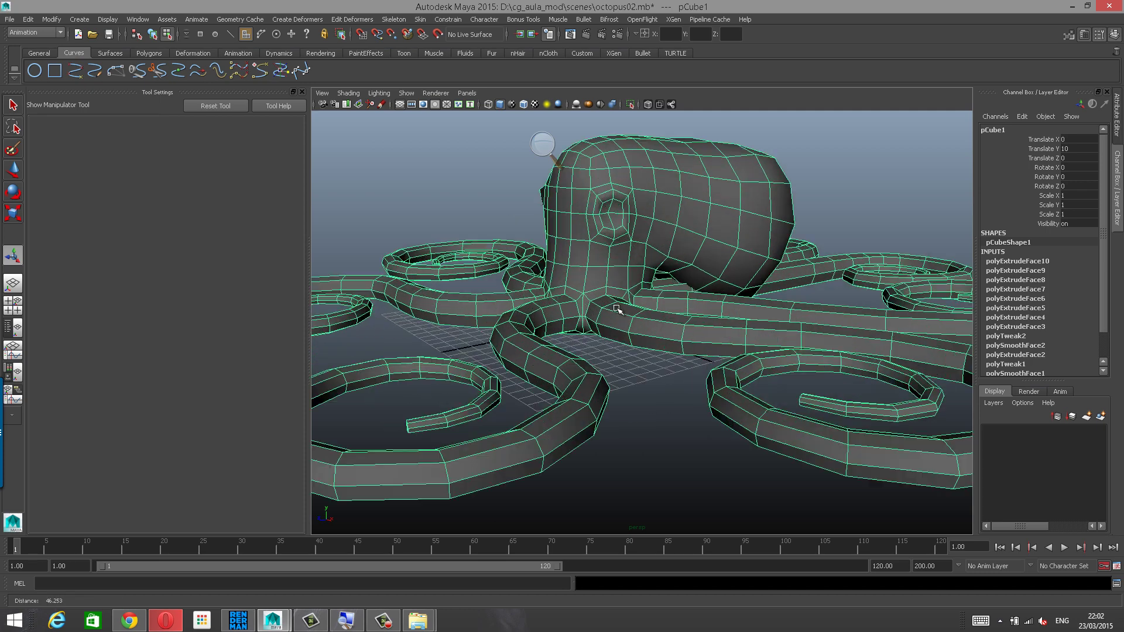
{"action": "left_click_drag", "start_coordinate": [571, 312], "coordinate": [626, 299], "text": "alt"}
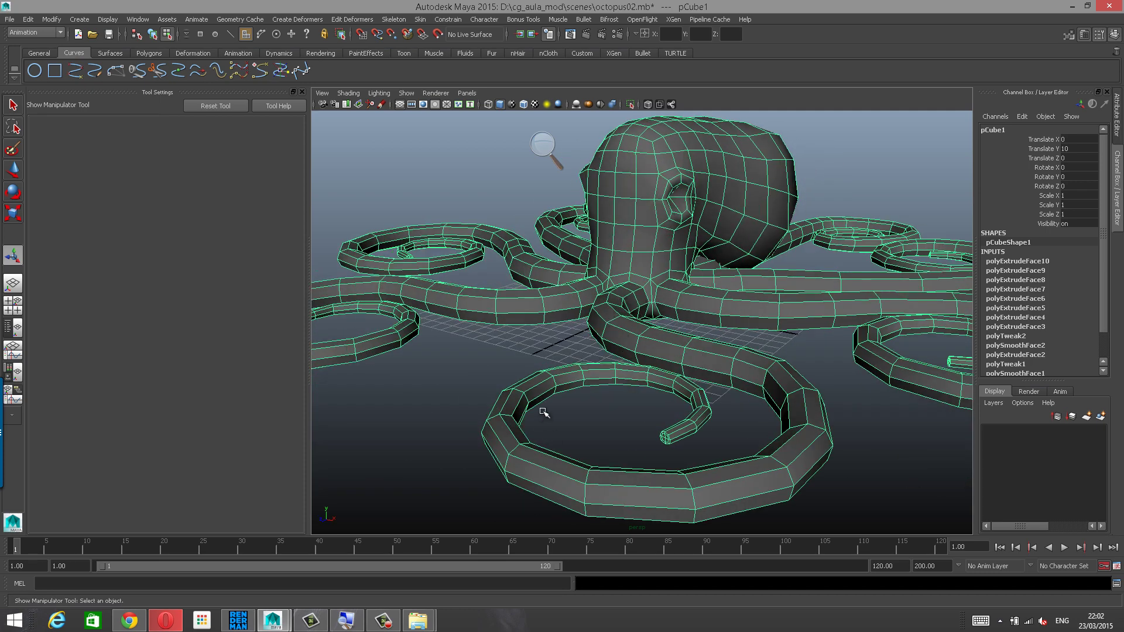
{"action": "left_click_drag", "start_coordinate": [705, 423], "coordinate": [650, 285], "text": "alt"}
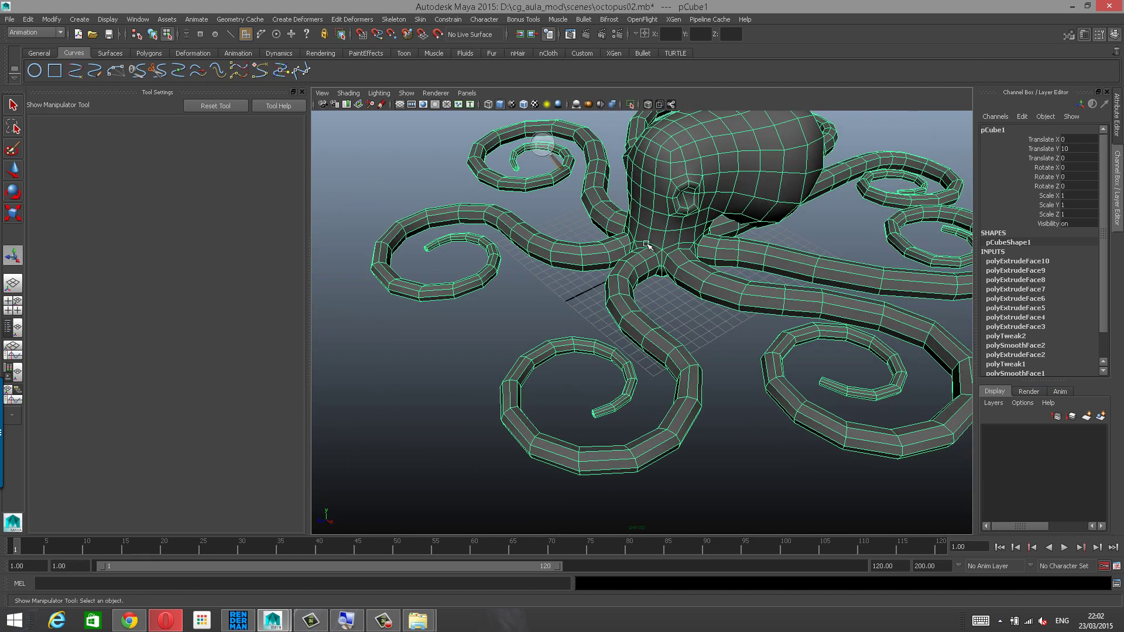
{"action": "mouse_move", "coordinate": [646, 245]}
{"action": "left_mouse_down", "text": "alt"}
{"action": "mouse_move", "coordinate": [613, 294]}
{"action": "mouse_move", "coordinate": [643, 192]}
{"action": "mouse_move", "coordinate": [644, 232]}
{"action": "left_mouse_up", "text": "alt"}
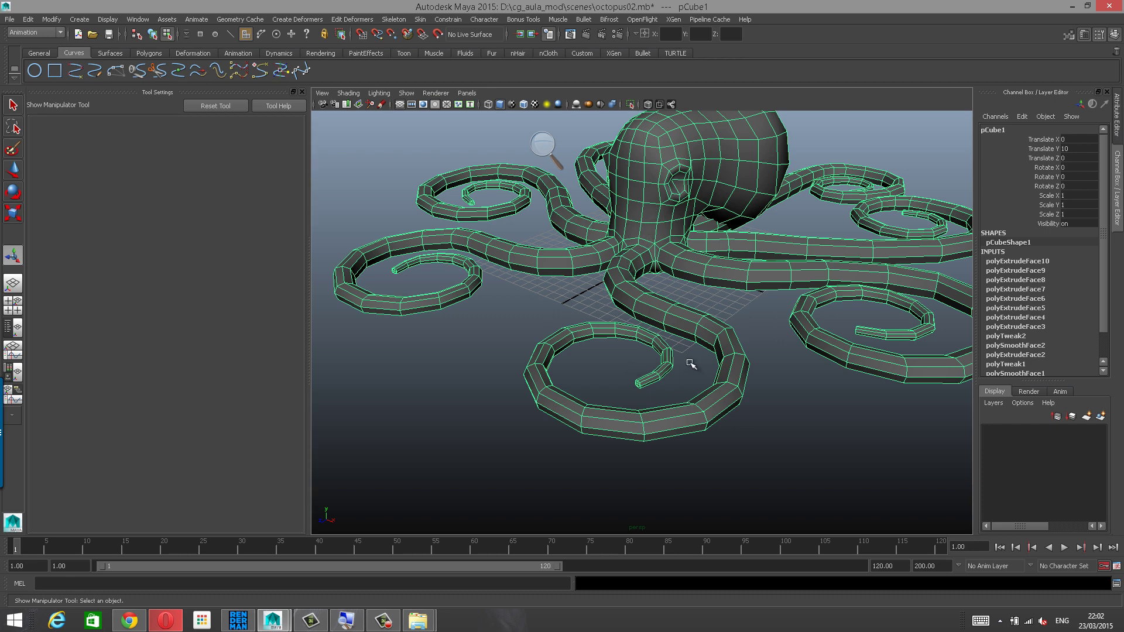
Open the Outliner and place its window clear of the viewport.
{"action": "left_click", "coordinate": [131, 18]}
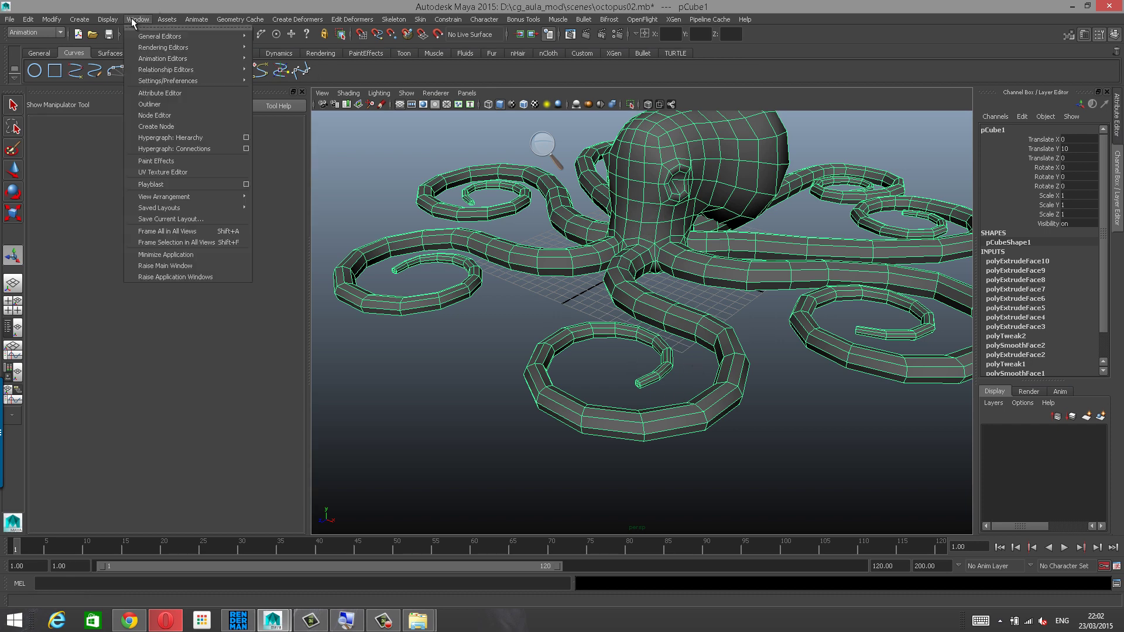
{"action": "left_click", "coordinate": [157, 104]}
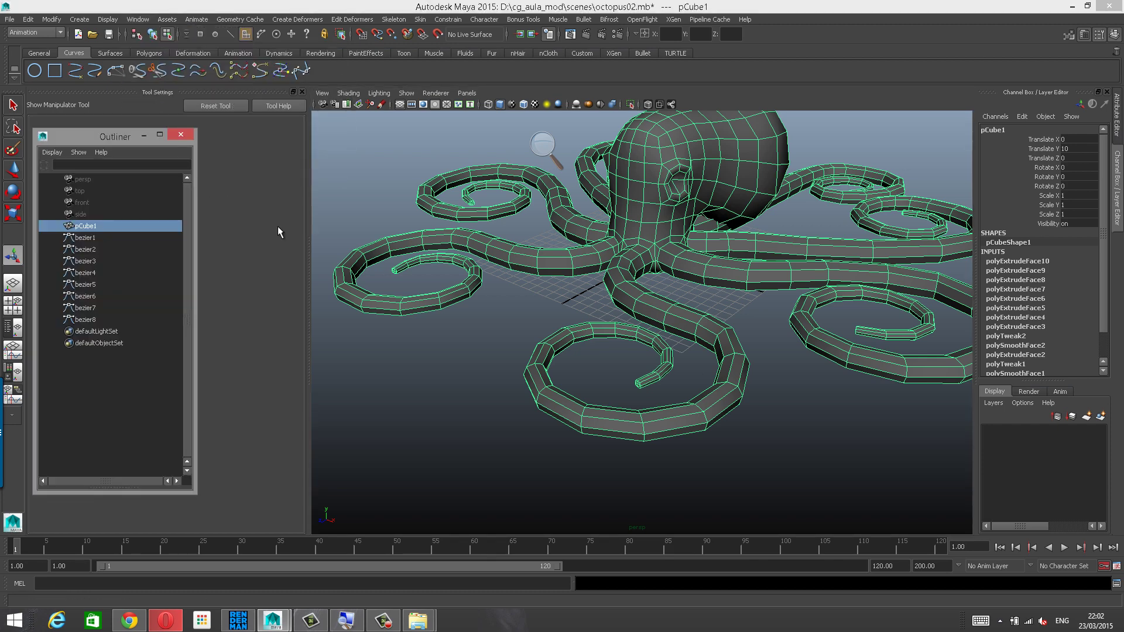
{"action": "left_click_drag", "start_coordinate": [112, 136], "coordinate": [157, 139]}
{"action": "left_click", "coordinate": [136, 24]}
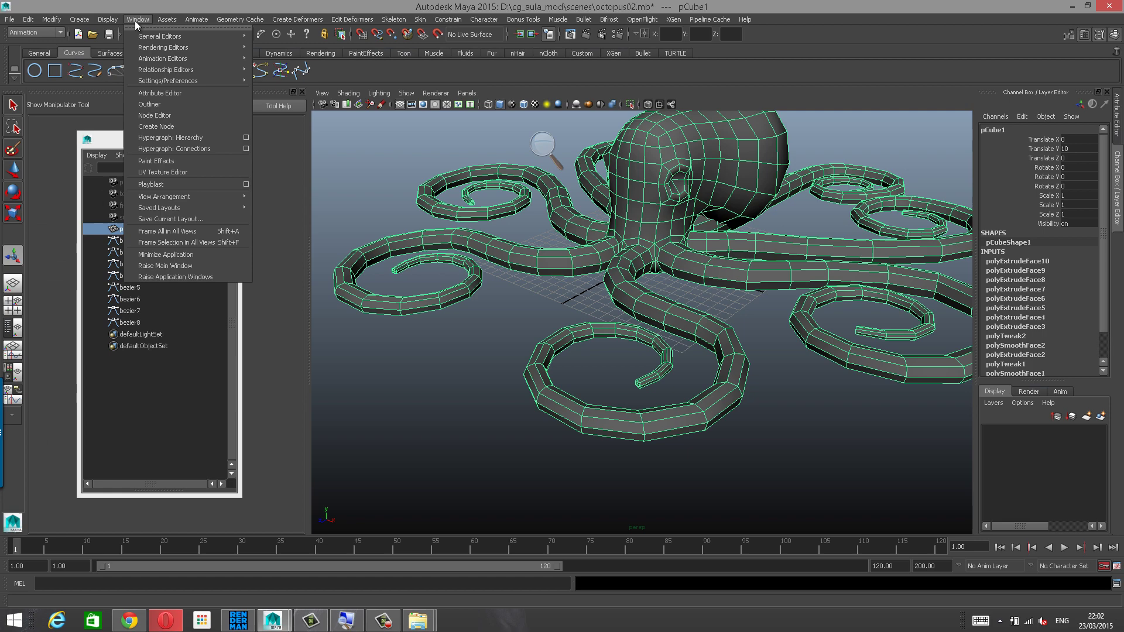
{"action": "left_click", "coordinate": [160, 105]}
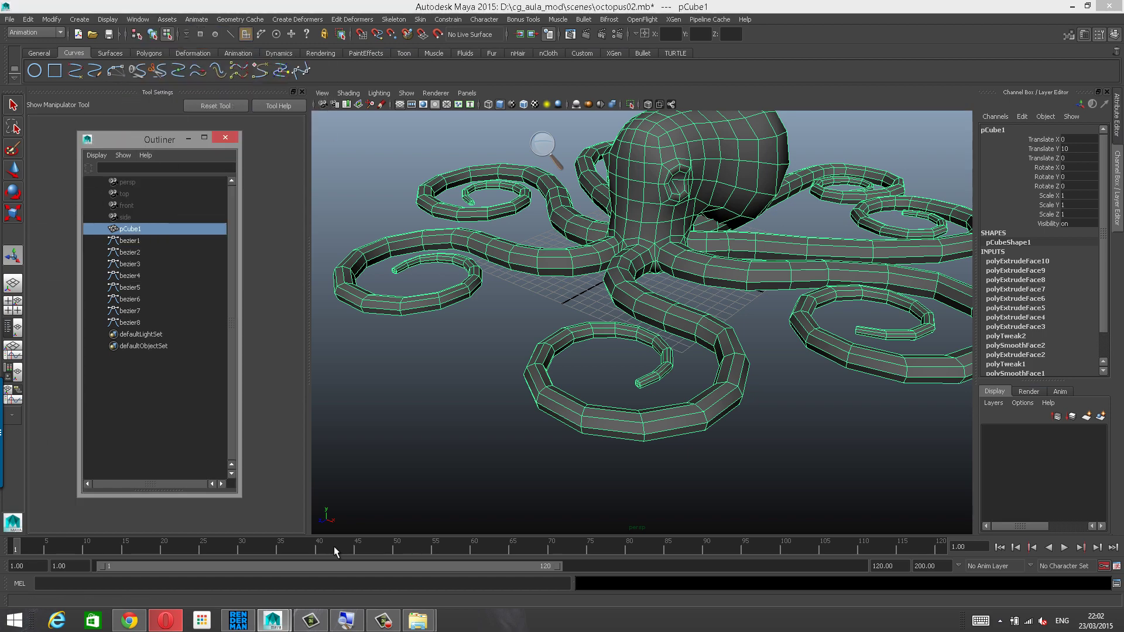
Magnify the screen to 300% with Lupa, look through the curves bezier1 to bezier3 in the Outliner, and return to 100%.
{"action": "left_click", "coordinate": [346, 621]}
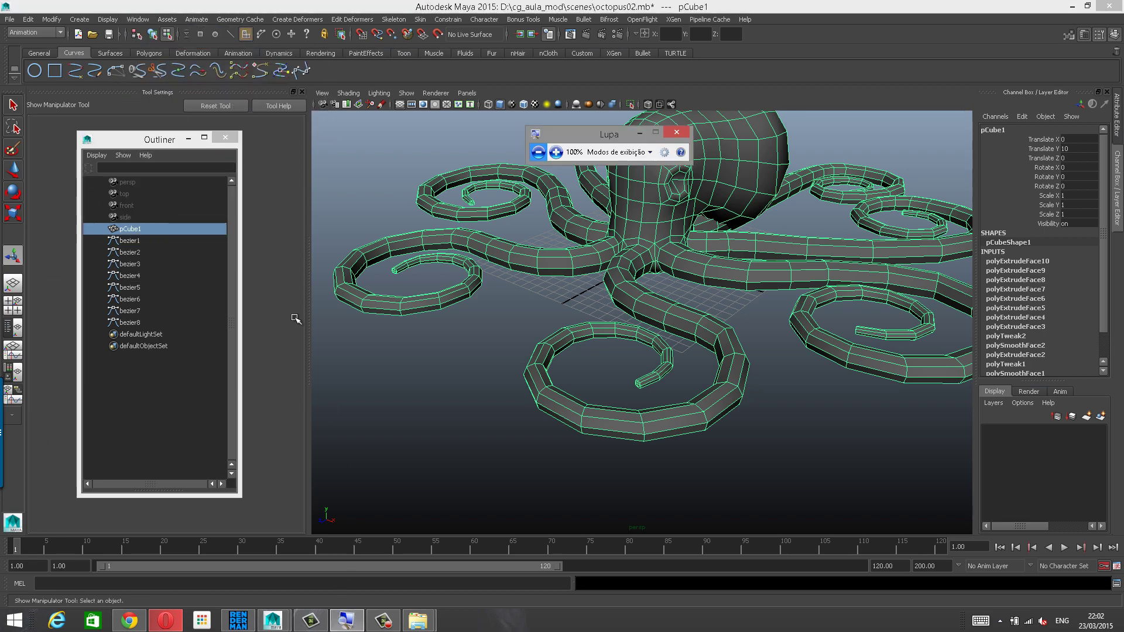
{"action": "left_click", "coordinate": [557, 153]}
{"action": "left_click", "coordinate": [557, 153]}
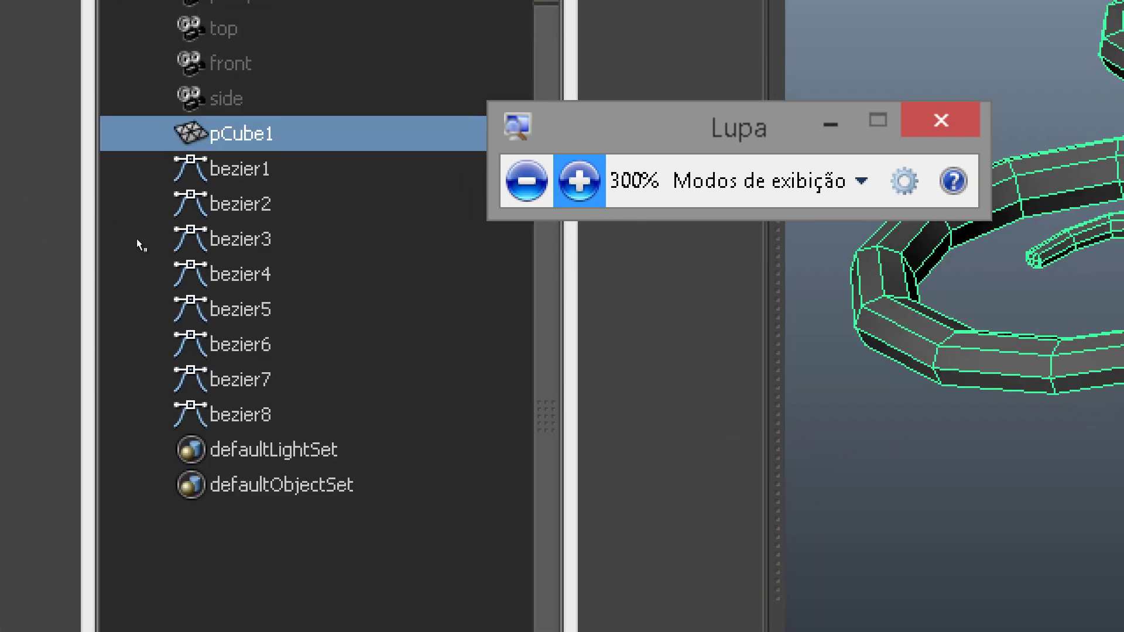
{"action": "left_click", "coordinate": [137, 243]}
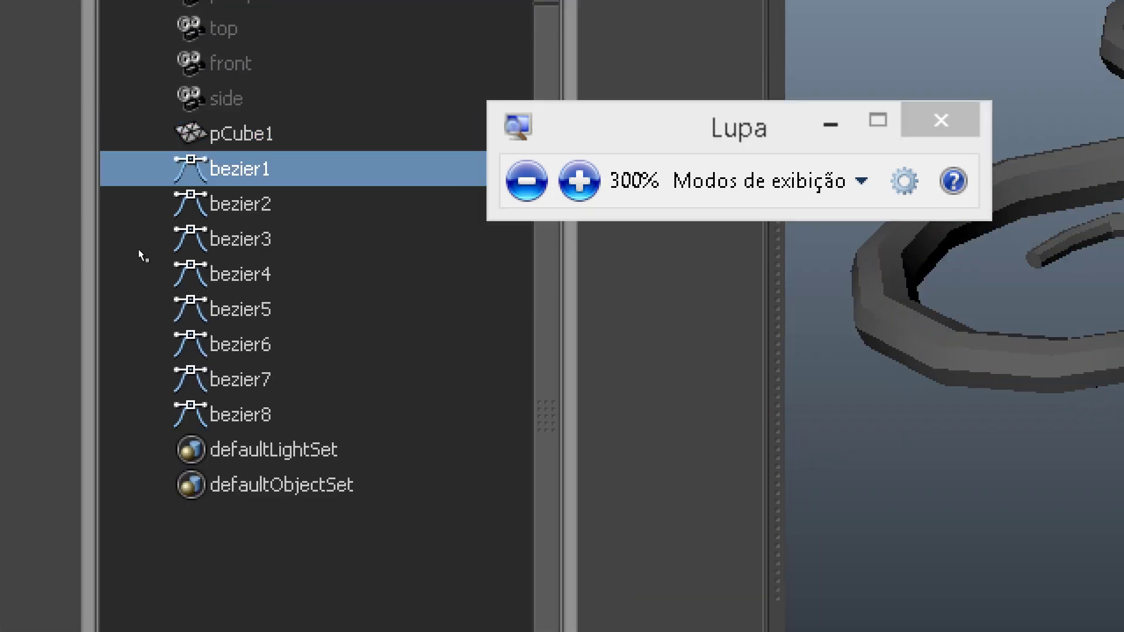
{"action": "left_click", "coordinate": [136, 261]}
{"action": "left_click", "coordinate": [135, 273]}
{"action": "right_click_drag", "start_coordinate": [729, 322], "coordinate": [521, 262], "text": "alt"}
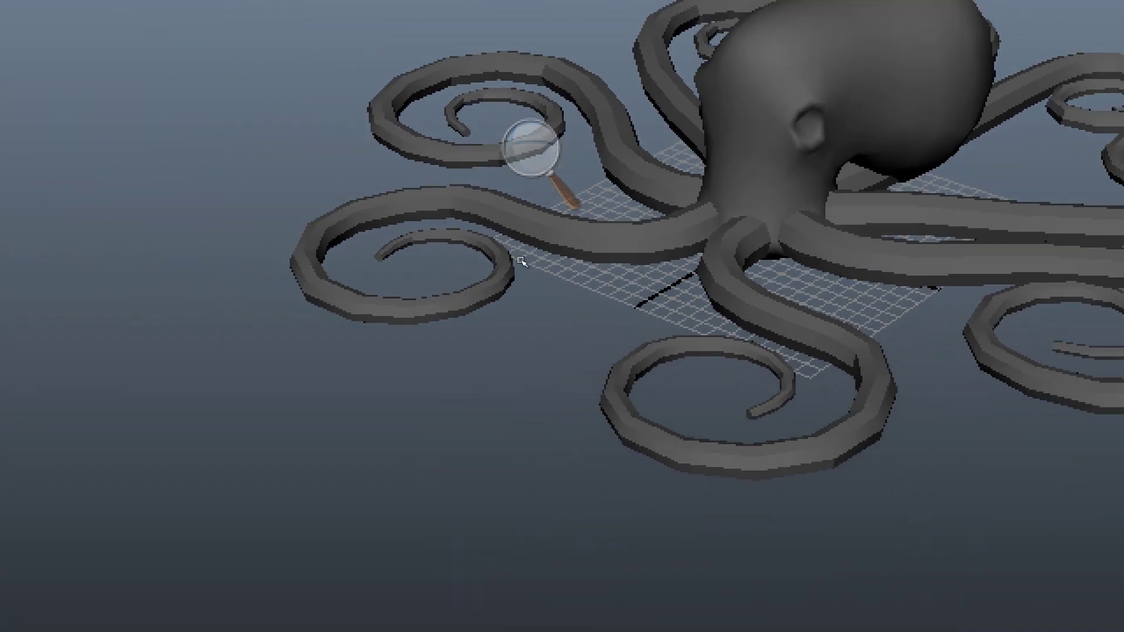
{"action": "key", "text": "super+minus"}
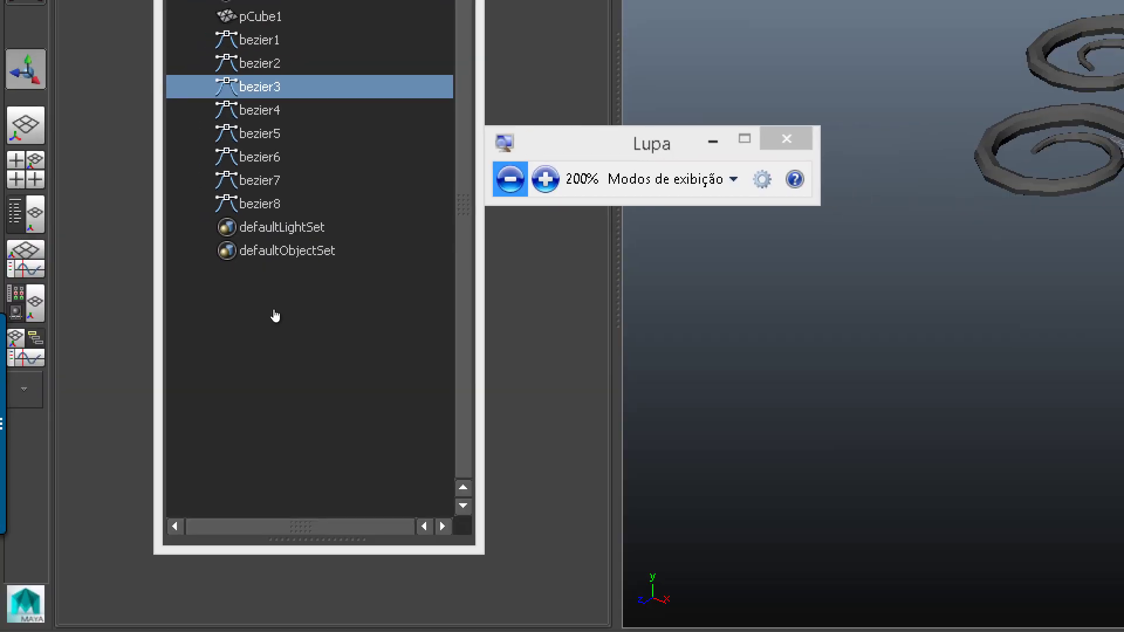
{"action": "key", "text": "super+minus"}
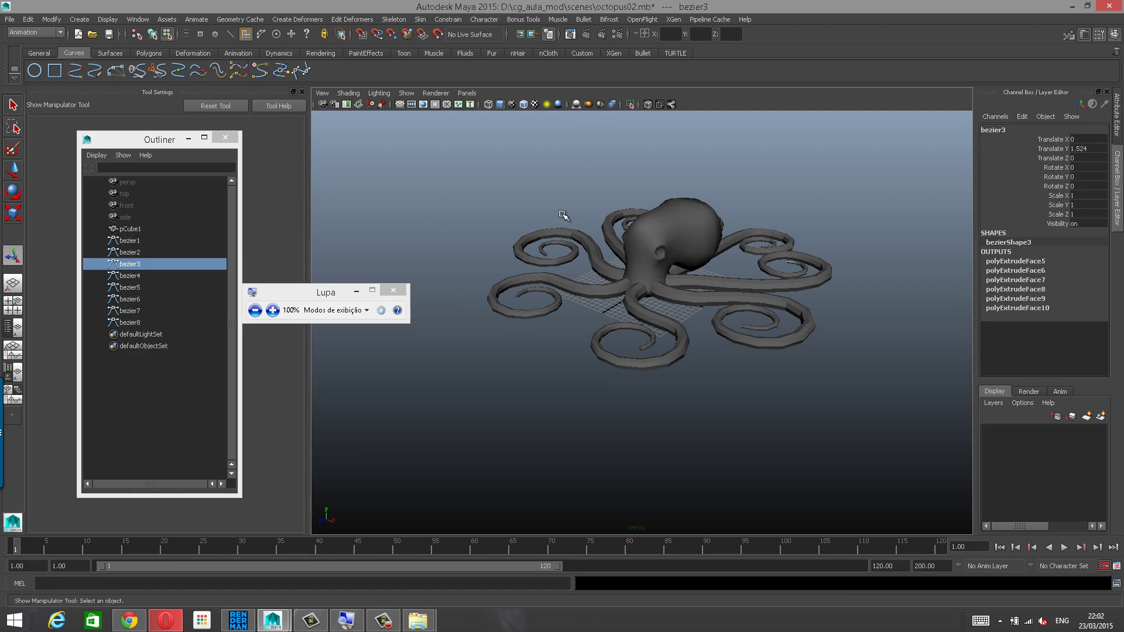
Switch the viewport to wireframe display and frame the tentacles with the curves inside them.
{"action": "key", "text": "4"}
{"action": "right_click_drag", "start_coordinate": [572, 256], "coordinate": [773, 236], "text": "alt"}
{"action": "left_click_drag", "start_coordinate": [772, 236], "coordinate": [714, 206], "text": "alt"}
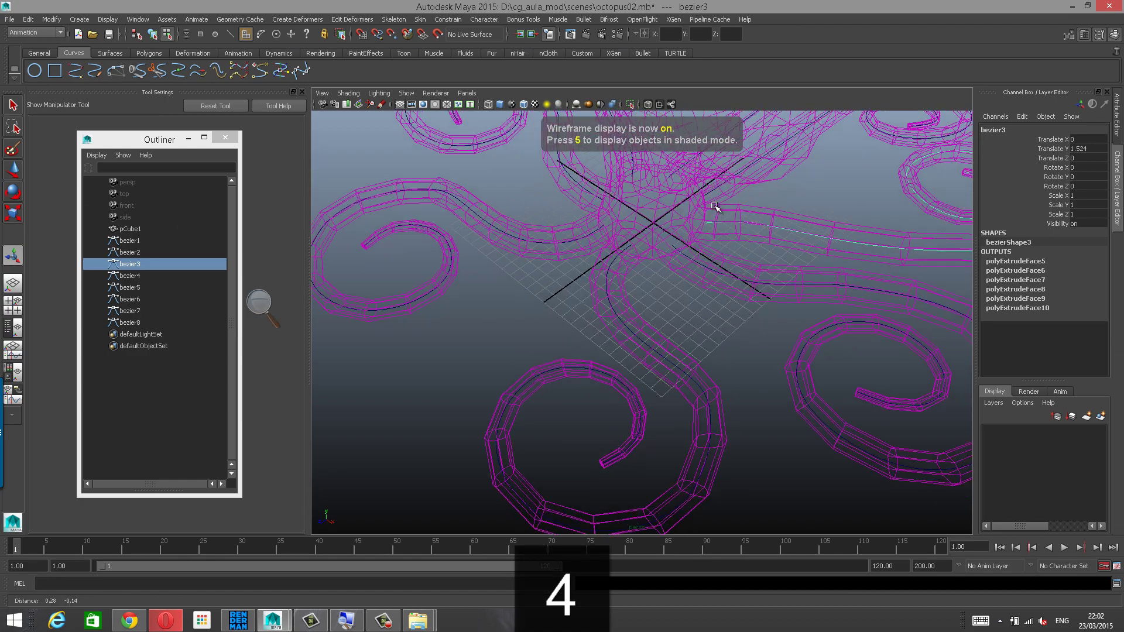
{"action": "right_click_drag", "start_coordinate": [715, 206], "coordinate": [703, 238], "text": "alt"}
{"action": "left_click_drag", "start_coordinate": [702, 239], "coordinate": [717, 238], "text": "alt"}
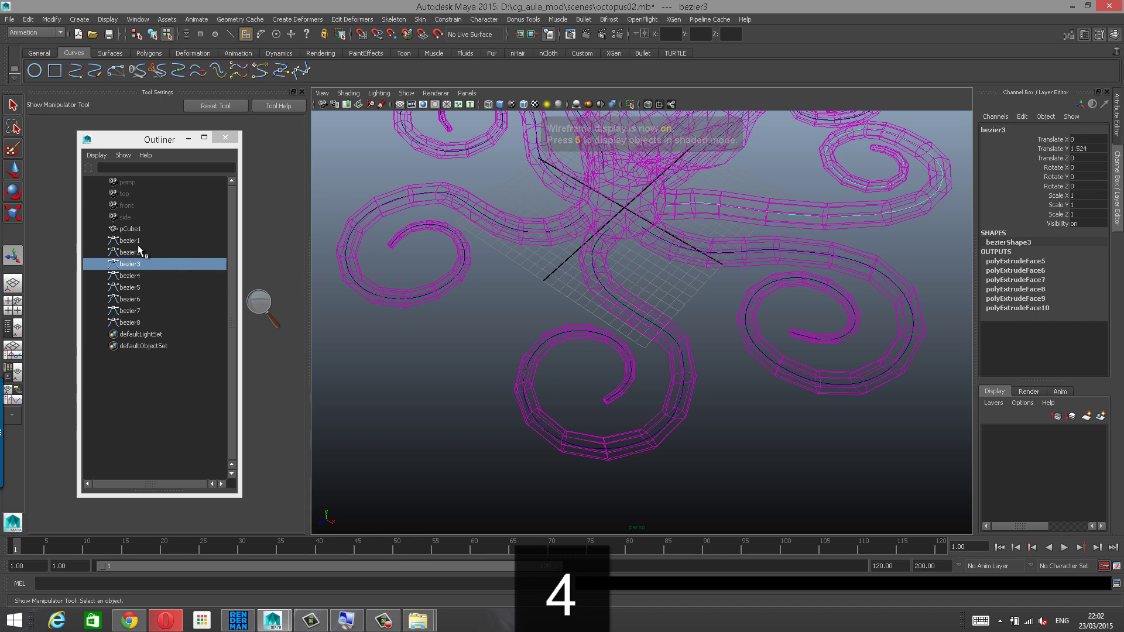
Select the curves bezier2 to bezier8 one after another to identify the tentacle each one runs through.
{"action": "left_click", "coordinate": [140, 253]}
{"action": "left_click", "coordinate": [135, 264]}
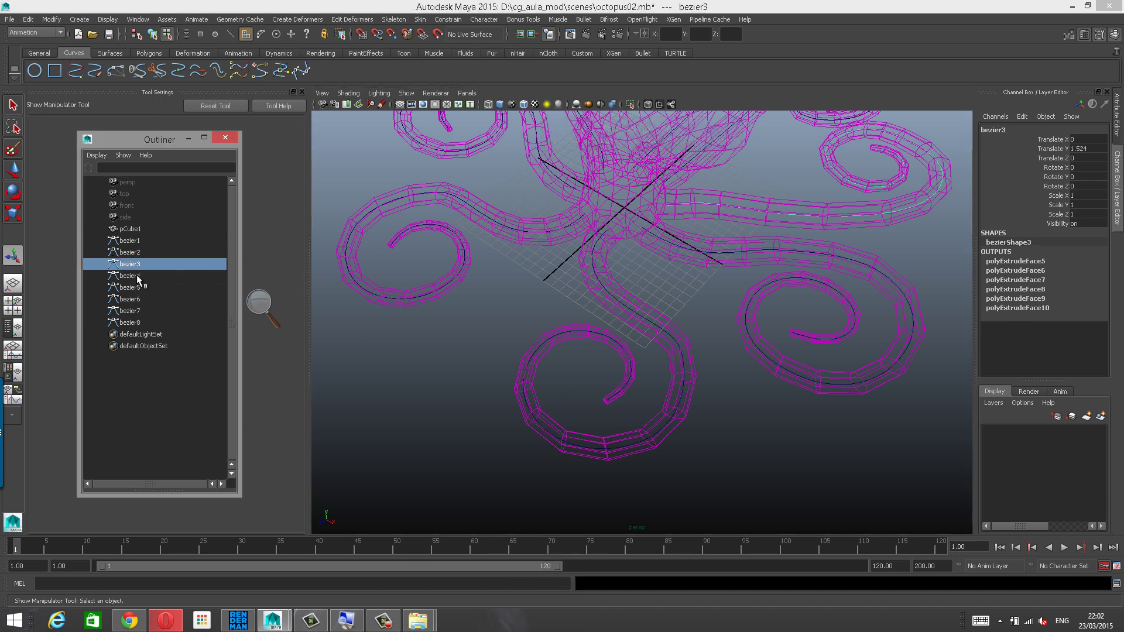
{"action": "left_click", "coordinate": [136, 275]}
{"action": "left_click", "coordinate": [135, 288]}
{"action": "left_click", "coordinate": [135, 299]}
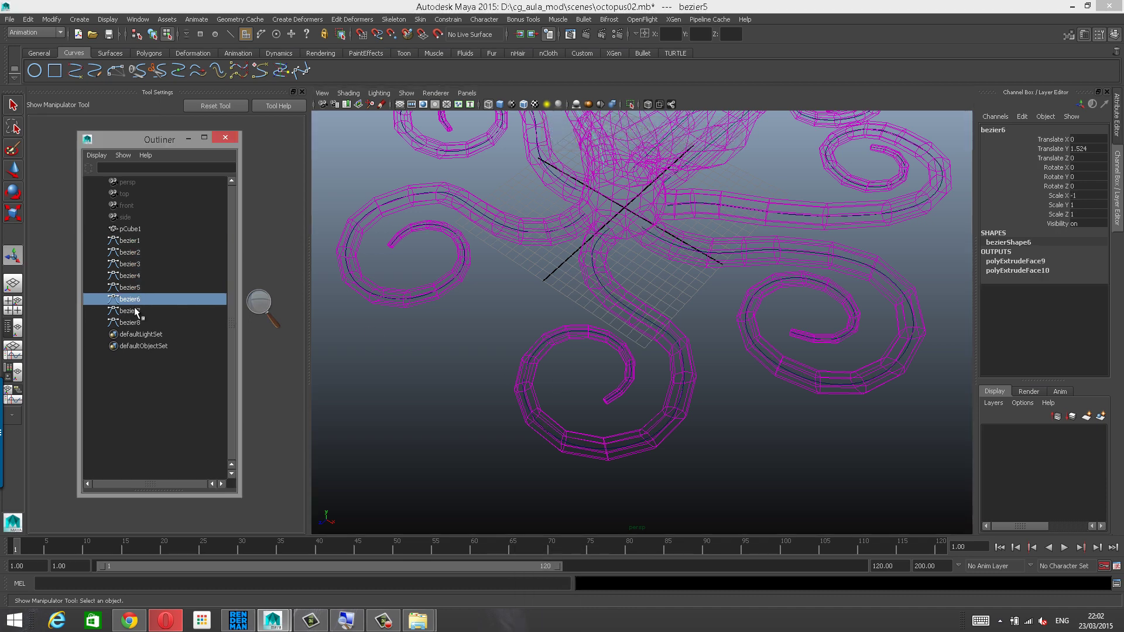
{"action": "left_click", "coordinate": [135, 311]}
{"action": "left_click", "coordinate": [134, 319]}
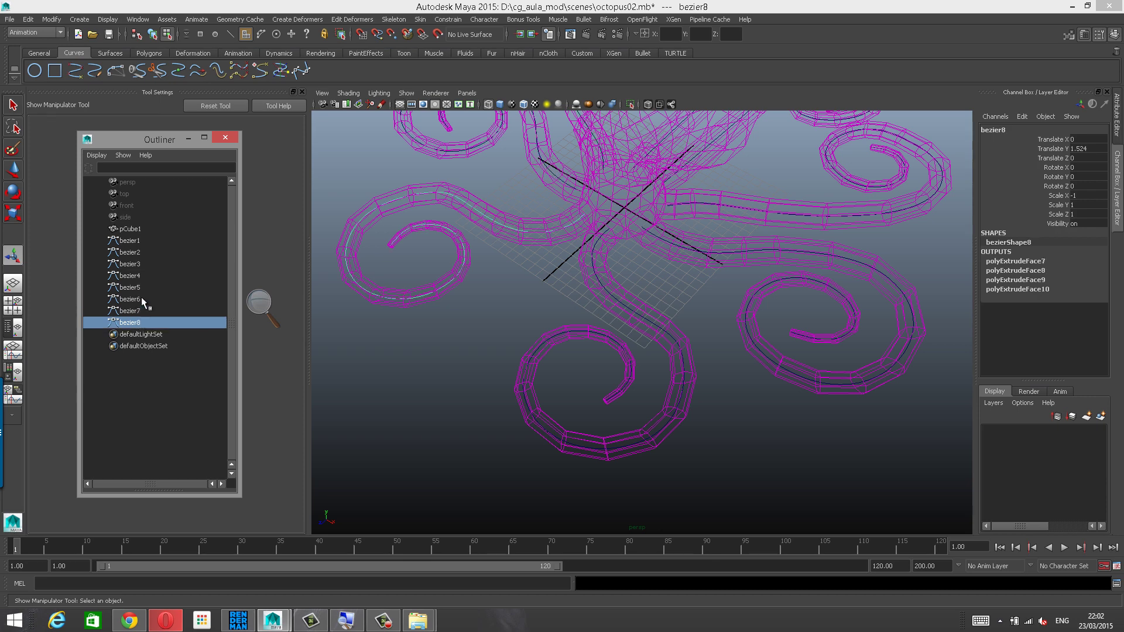
Select the bezier1 curve and examine its path through the front tentacle from close up and from afar.
{"action": "left_click", "coordinate": [138, 243]}
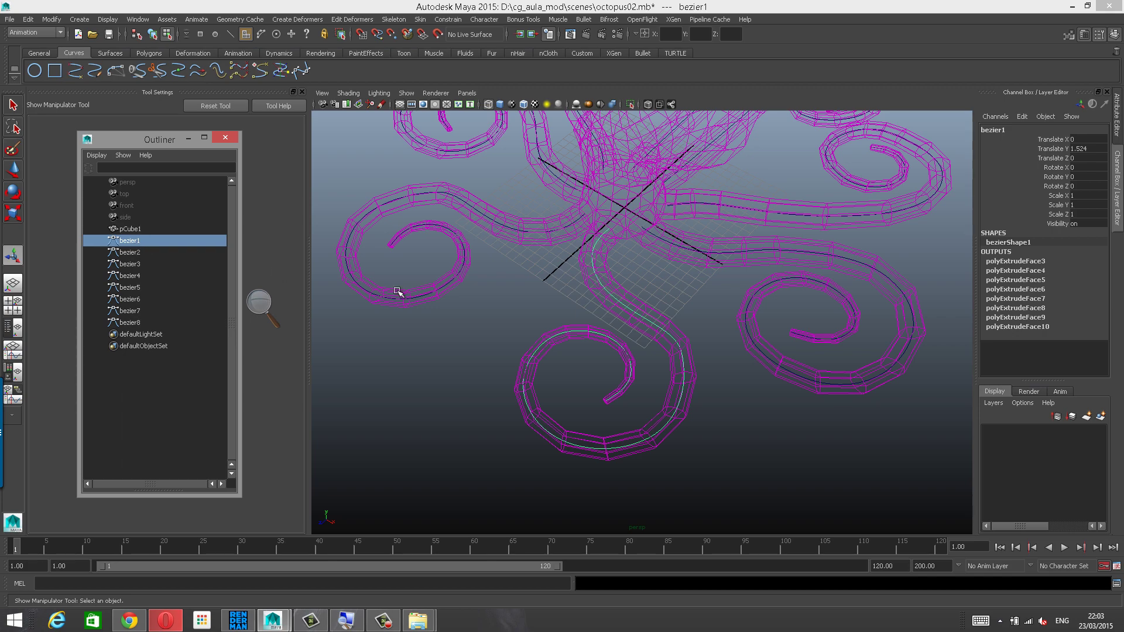
{"action": "right_click_drag", "start_coordinate": [530, 308], "coordinate": [685, 276], "text": "alt"}
{"action": "left_click_drag", "start_coordinate": [685, 276], "coordinate": [619, 237], "text": "alt"}
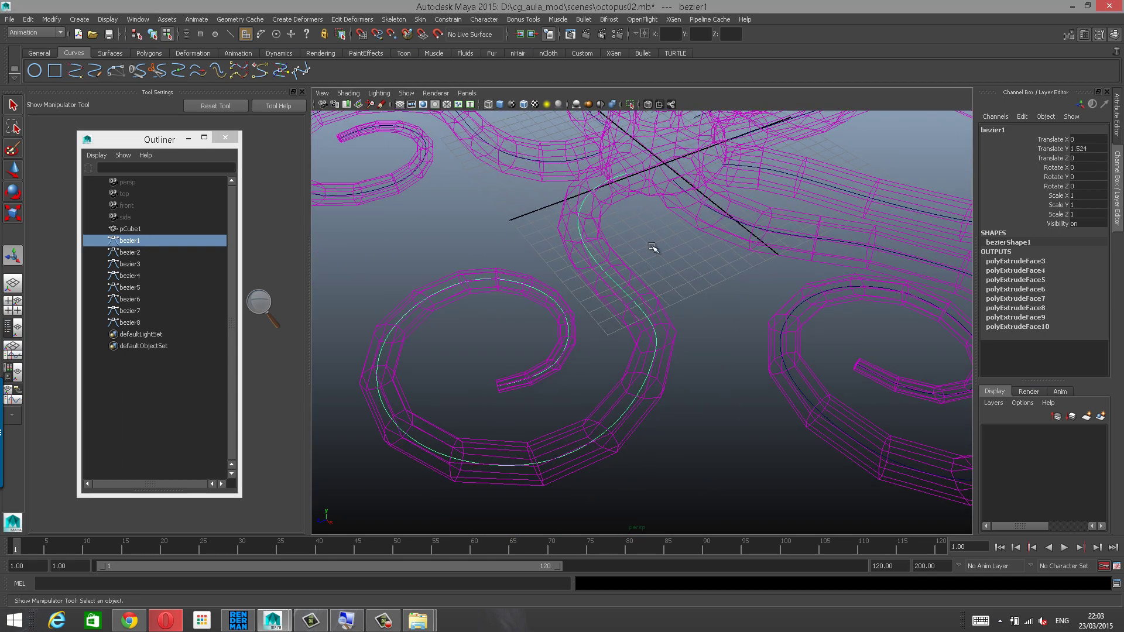
{"action": "right_click_drag", "start_coordinate": [739, 284], "coordinate": [632, 286], "text": "alt"}
{"action": "left_click_drag", "start_coordinate": [632, 286], "coordinate": [658, 283], "text": "alt"}
{"action": "right_click_drag", "start_coordinate": [755, 299], "coordinate": [723, 305], "text": "alt"}
{"action": "left_click_drag", "start_coordinate": [723, 305], "coordinate": [781, 345], "text": "alt"}
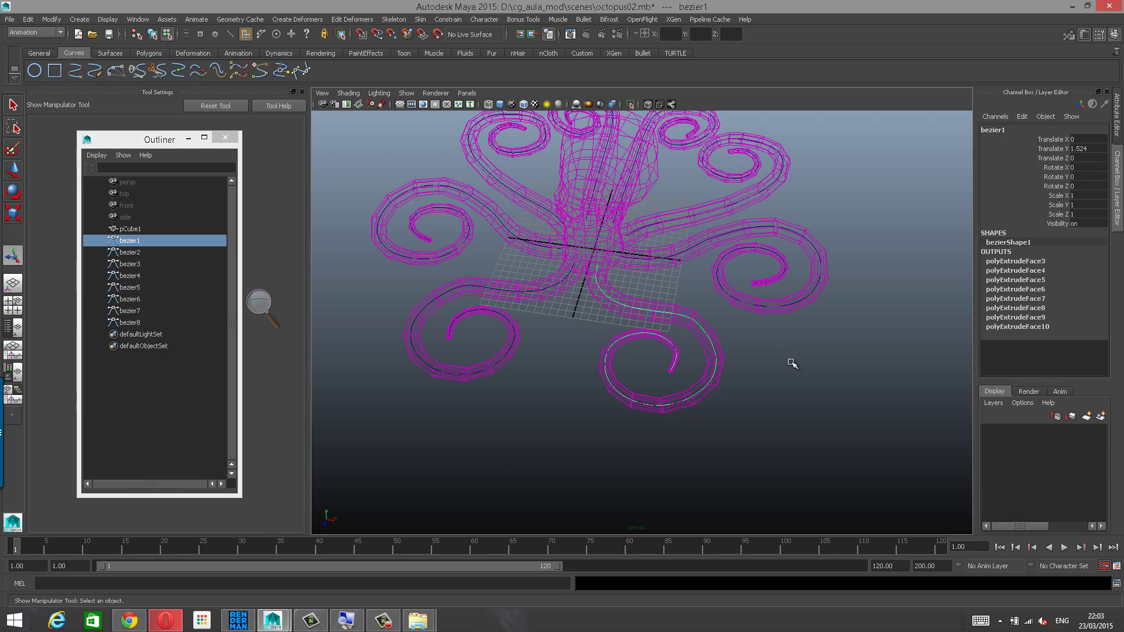
Display the control vertices of the bezier1 curve and select the end vertex at the front tentacle's tip.
{"action": "right_click", "coordinate": [792, 363]}
{"action": "right_click_drag", "start_coordinate": [791, 363], "coordinate": [735, 360]}
{"action": "left_click_drag", "start_coordinate": [726, 358], "coordinate": [572, 334], "text": "alt"}
{"action": "right_click_drag", "start_coordinate": [572, 334], "coordinate": [621, 331], "text": "alt"}
{"action": "left_click_drag", "start_coordinate": [620, 330], "coordinate": [482, 324], "text": "alt"}
{"action": "right_click_drag", "start_coordinate": [482, 324], "coordinate": [639, 322], "text": "alt"}
{"action": "left_click_drag", "start_coordinate": [639, 322], "coordinate": [610, 312], "text": "alt"}
{"action": "middle_click_drag", "start_coordinate": [473, 312], "coordinate": [562, 319], "text": "alt"}
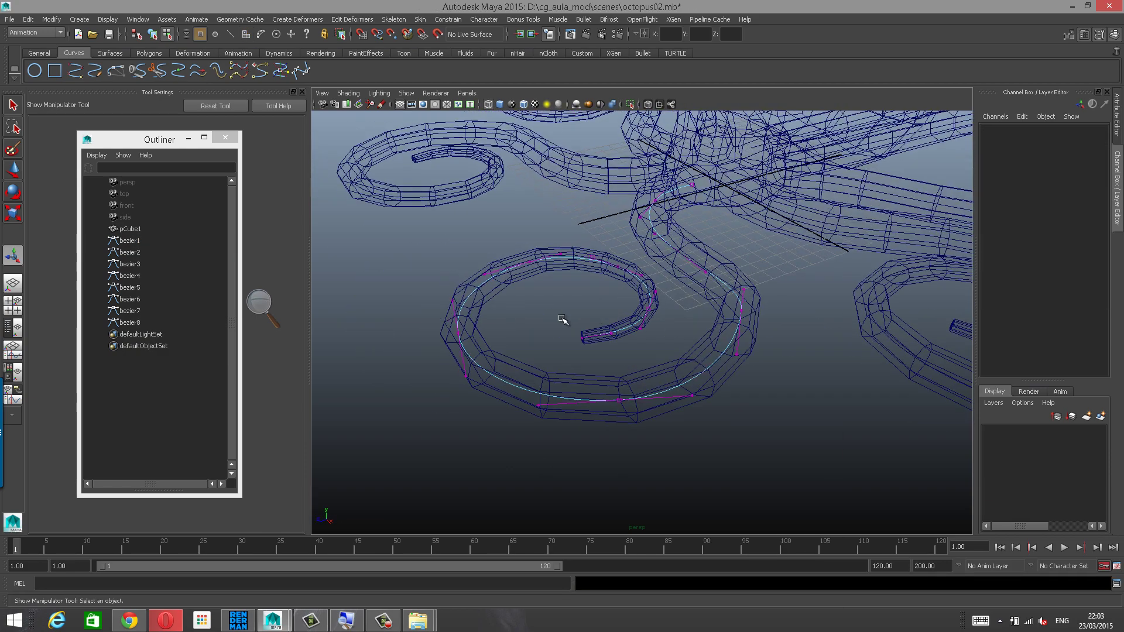
{"action": "left_click_drag", "start_coordinate": [576, 334], "coordinate": [526, 297], "text": "alt"}
{"action": "right_click_drag", "start_coordinate": [566, 296], "coordinate": [600, 296], "text": "alt"}
Enable soft selection on bezier1's end vertex and adjust the falloff radius to spread along the tentacle's spiral.
{"action": "key", "text": "b"}
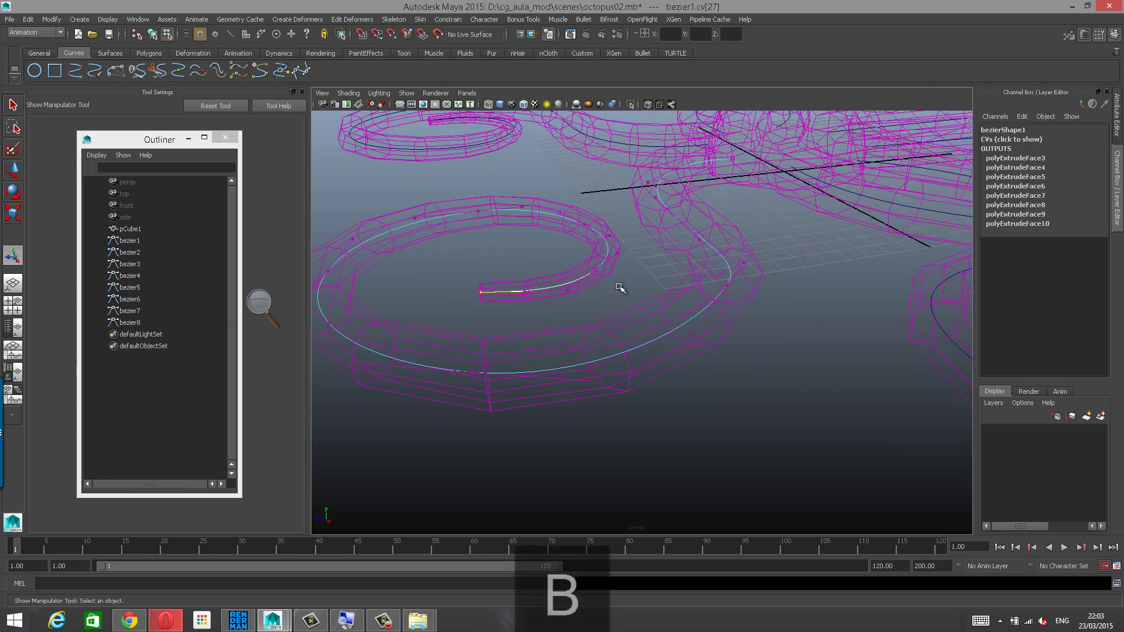
{"action": "left_click_drag", "start_coordinate": [619, 287], "coordinate": [680, 287]}
{"action": "left_click_drag", "start_coordinate": [472, 279], "coordinate": [893, 261]}
{"action": "key", "text": "w"}
{"action": "key", "text": "b"}
{"action": "left_click_drag", "start_coordinate": [644, 284], "coordinate": [940, 252]}
{"action": "left_click_drag", "start_coordinate": [703, 265], "coordinate": [774, 254]}
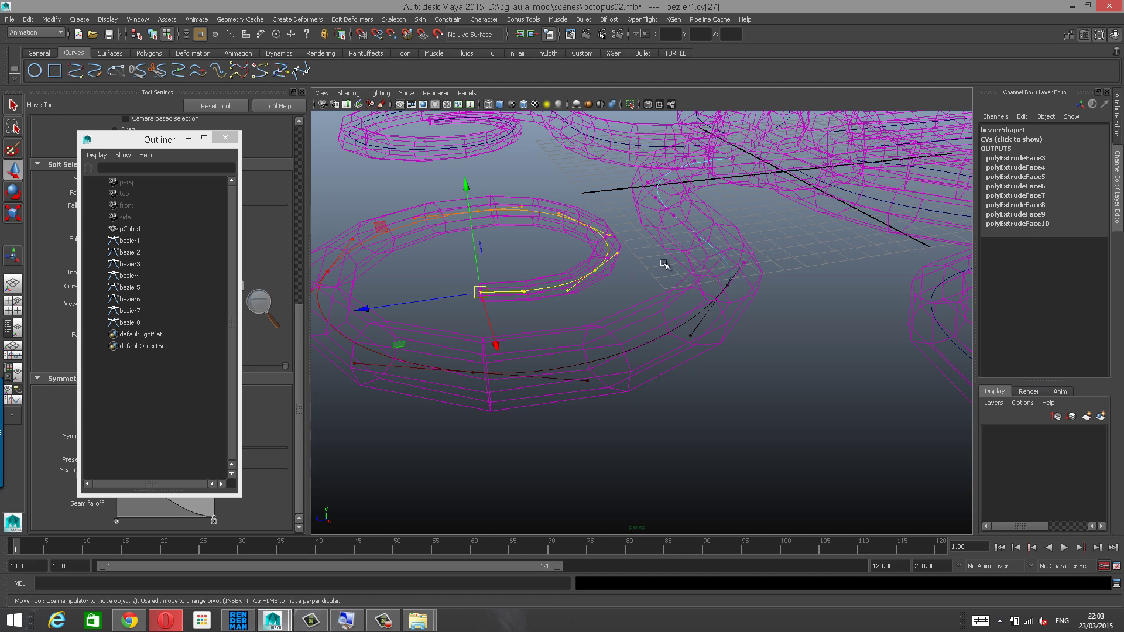
{"action": "left_click_drag", "start_coordinate": [665, 263], "coordinate": [697, 256]}
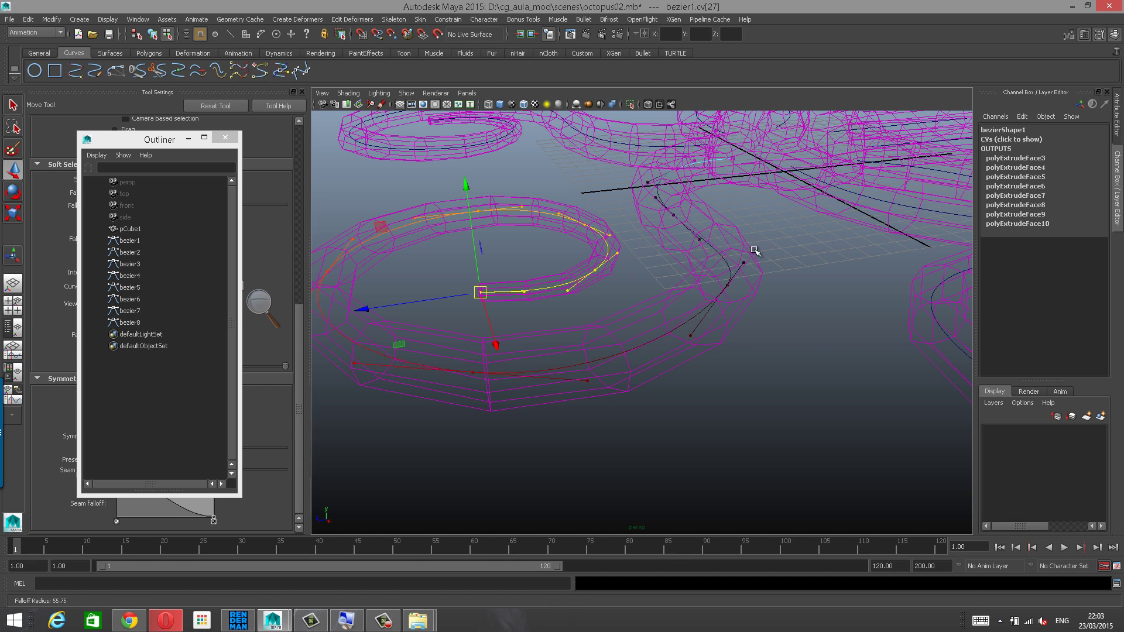
{"action": "left_click_drag", "start_coordinate": [777, 249], "coordinate": [709, 261]}
{"action": "right_click_drag", "start_coordinate": [742, 257], "coordinate": [625, 256], "text": "alt"}
{"action": "mouse_move", "coordinate": [625, 256]}
{"action": "left_mouse_down", "text": "alt"}
{"action": "mouse_move", "coordinate": [643, 258]}
{"action": "mouse_move", "coordinate": [629, 263]}
{"action": "left_mouse_up", "text": "alt"}
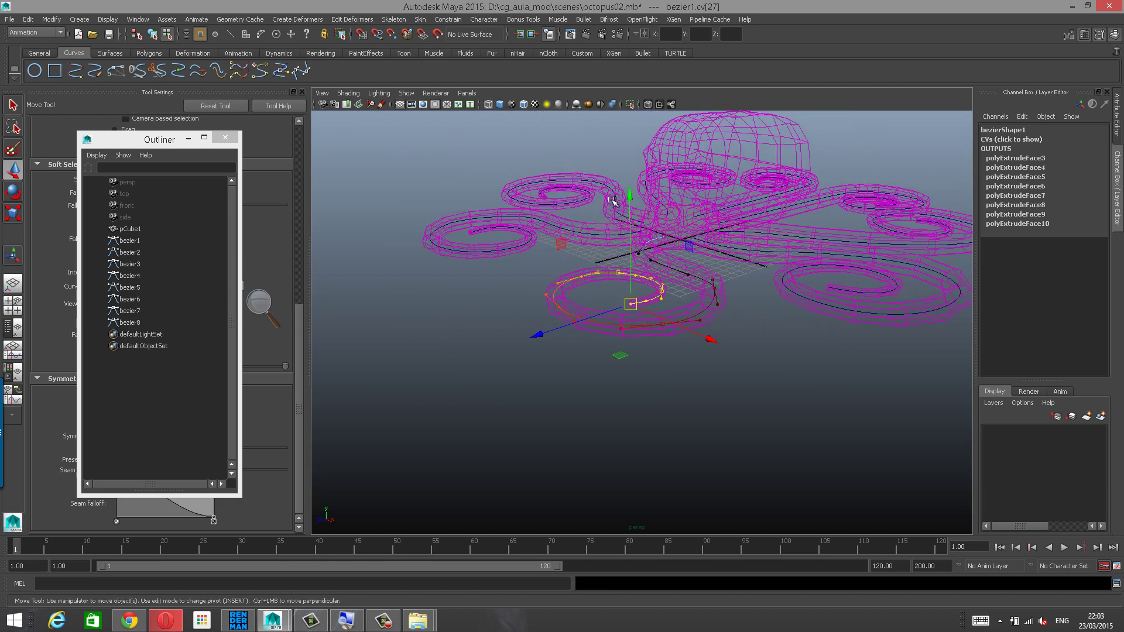
Switch the viewport to shaded display and try lowering the front tentacle's spiral through its soft-selected end vertex.
{"action": "key", "text": "5"}
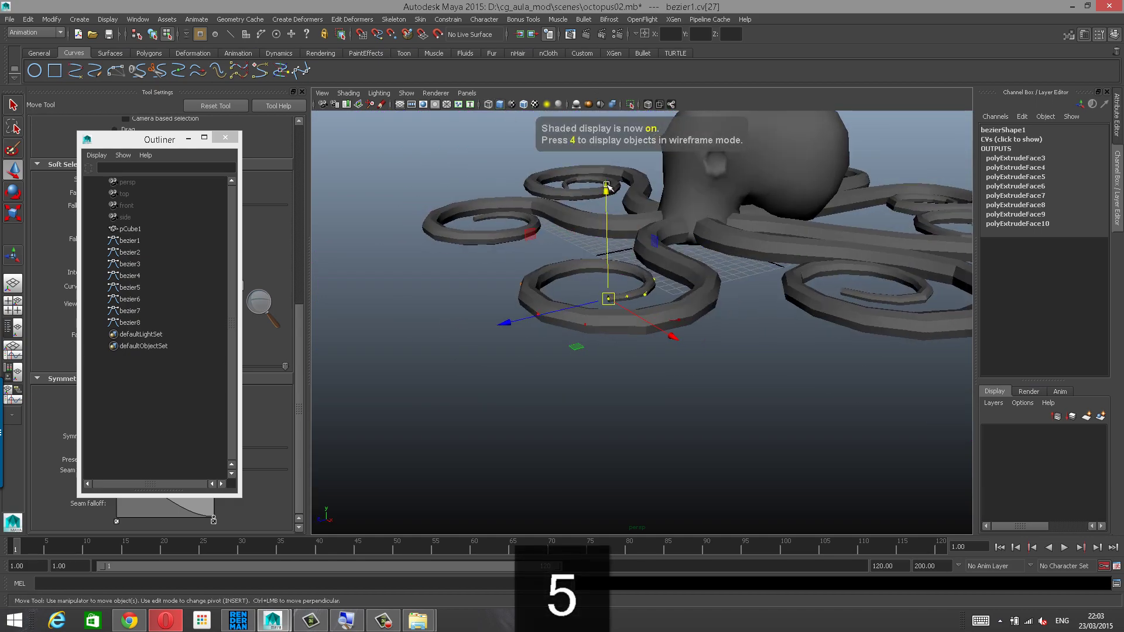
{"action": "left_click_drag", "start_coordinate": [602, 272], "coordinate": [585, 227]}
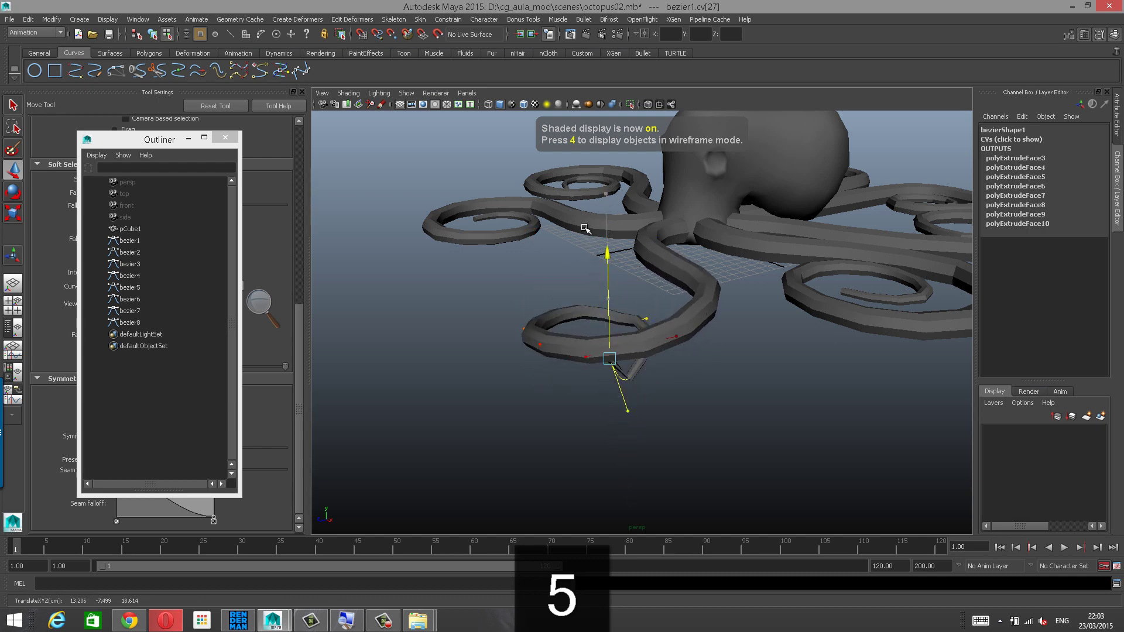
{"action": "left_click_drag", "start_coordinate": [577, 176], "coordinate": [583, 252]}
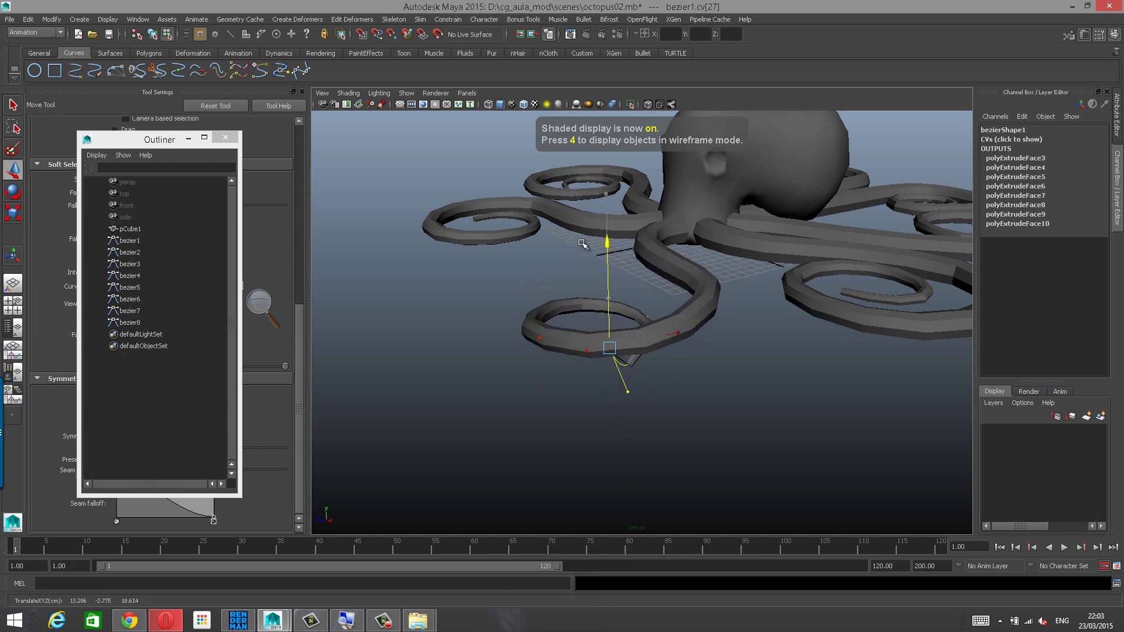
{"action": "right_click_drag", "start_coordinate": [585, 244], "coordinate": [630, 261], "text": "alt"}
{"action": "left_click_drag", "start_coordinate": [630, 262], "coordinate": [527, 224], "text": "alt"}
{"action": "key", "text": "ctrl+z"}
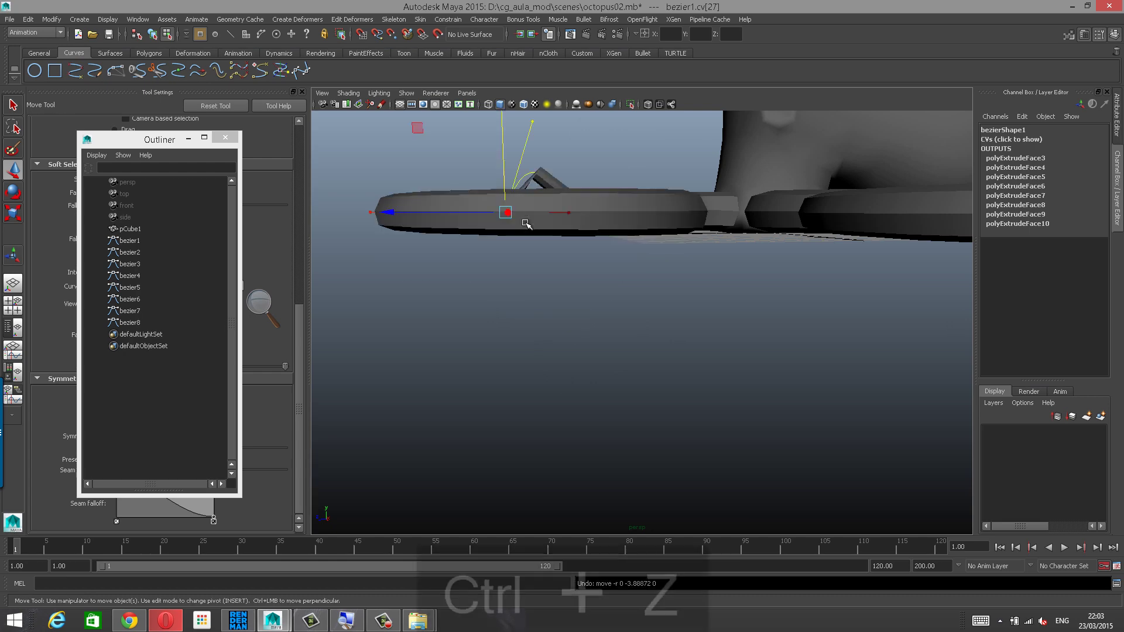
Try bending the front tentacle's spiral vertically by moving bezier1.cv[26] with soft selection, and undo the last move.
{"action": "left_click_drag", "start_coordinate": [495, 187], "coordinate": [506, 321], "text": "alt"}
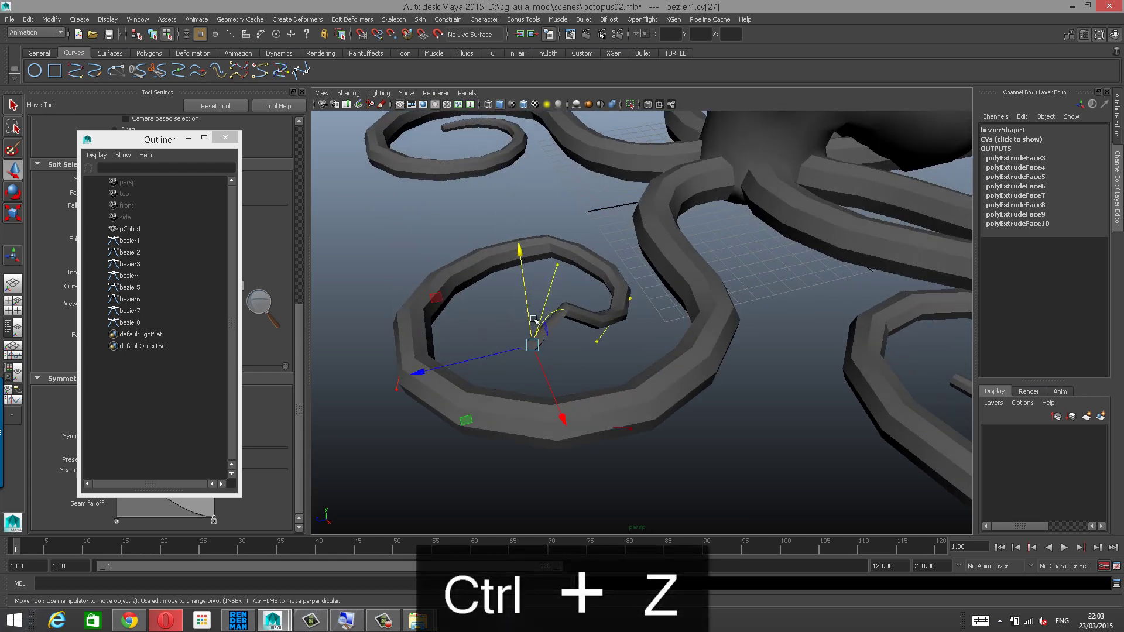
{"action": "mouse_move", "coordinate": [521, 261]}
{"action": "left_mouse_down"}
{"action": "mouse_move", "coordinate": [525, 301]}
{"action": "mouse_move", "coordinate": [520, 262]}
{"action": "mouse_move", "coordinate": [535, 268]}
{"action": "left_mouse_up"}
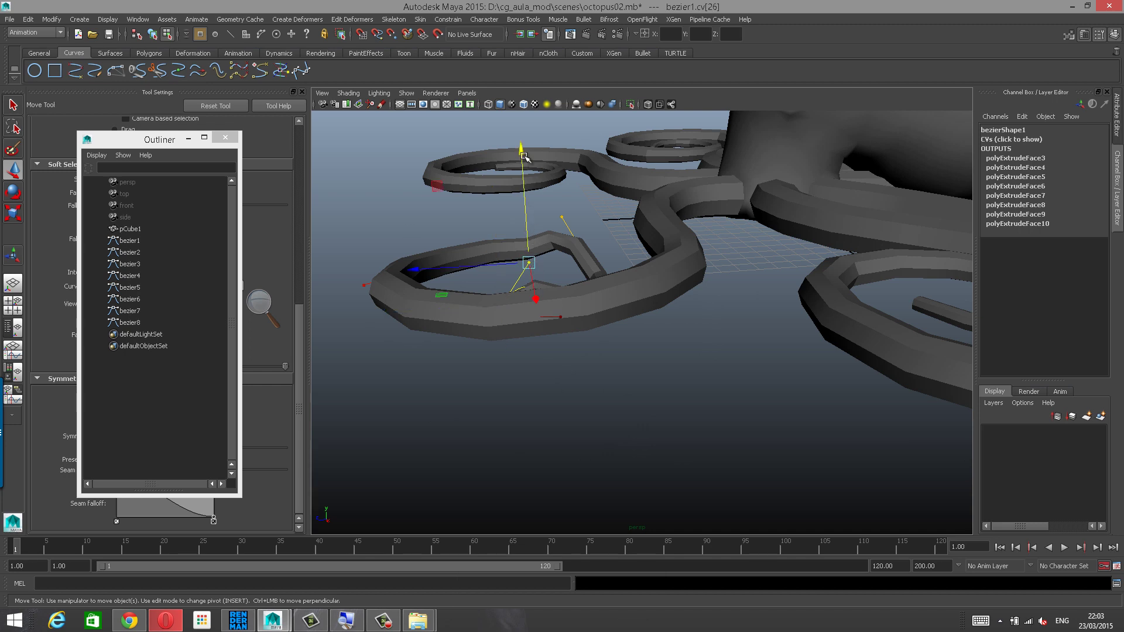
{"action": "left_click_drag", "start_coordinate": [524, 156], "coordinate": [518, 216]}
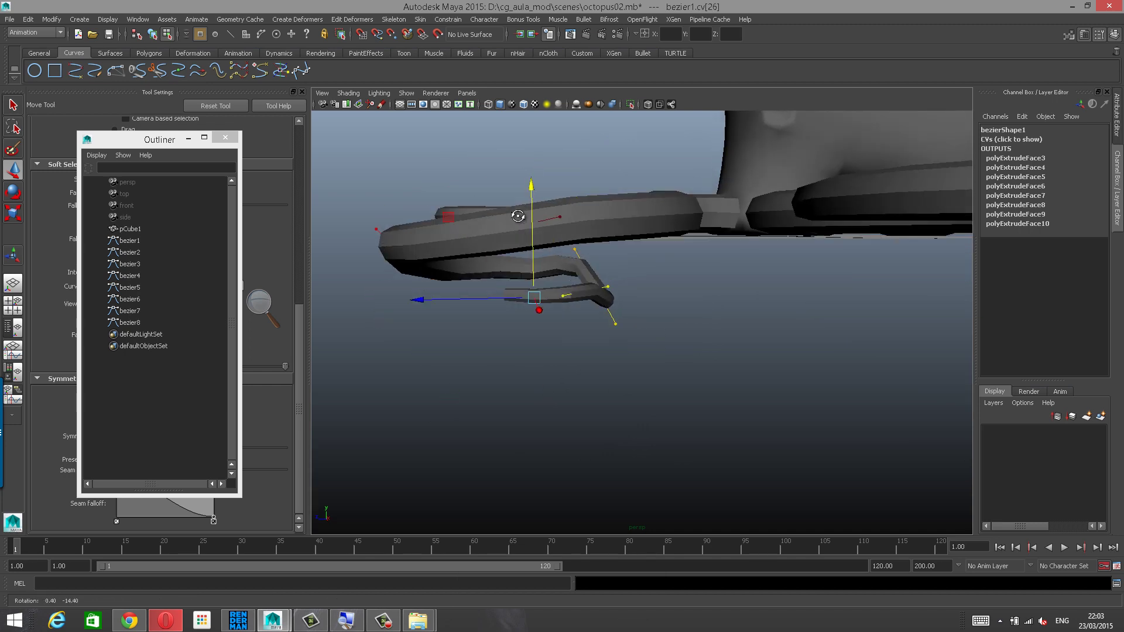
{"action": "left_click_drag", "start_coordinate": [608, 300], "coordinate": [582, 325], "text": "alt"}
{"action": "left_click_drag", "start_coordinate": [582, 325], "coordinate": [579, 305], "text": "alt"}
{"action": "mouse_move", "coordinate": [582, 218]}
{"action": "left_mouse_down"}
{"action": "mouse_move", "coordinate": [578, 191]}
{"action": "mouse_move", "coordinate": [578, 246]}
{"action": "mouse_move", "coordinate": [577, 224]}
{"action": "left_mouse_up"}
{"action": "key", "text": "ctrl+z"}
{"action": "left_click_drag", "start_coordinate": [522, 259], "coordinate": [568, 319], "text": "alt"}
{"action": "left_click_drag", "start_coordinate": [450, 281], "coordinate": [595, 341], "text": "alt"}
Turn off soft selection and undo the preceding vertex selections and edits on the bezier1 curve.
{"action": "key", "text": "b"}
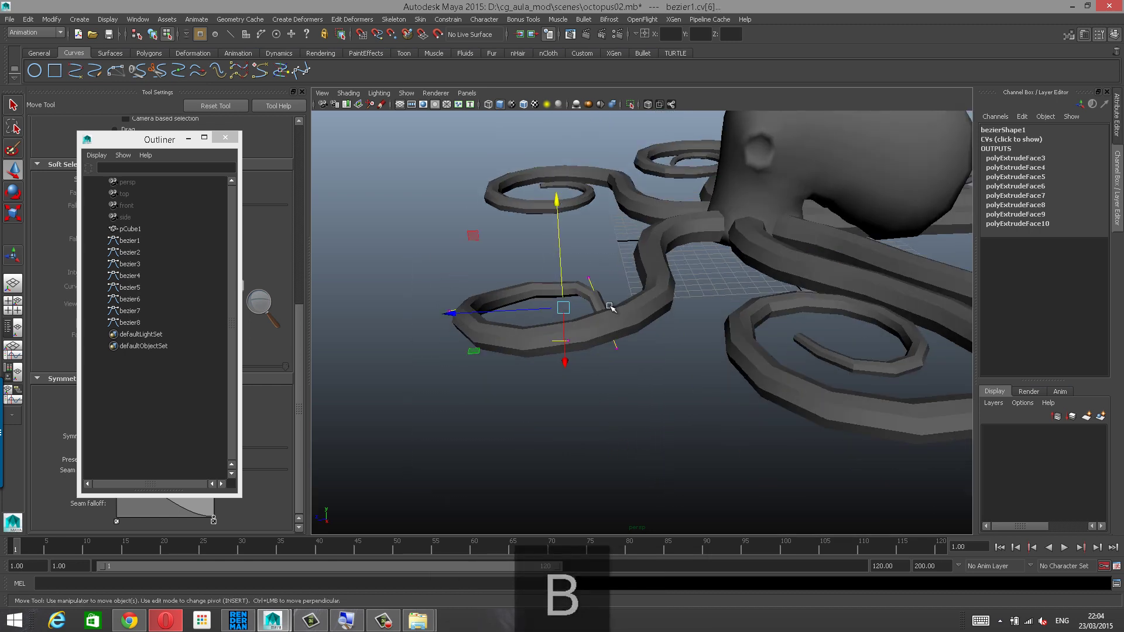
{"action": "right_click_drag", "start_coordinate": [609, 306], "coordinate": [611, 275], "text": "shift"}
{"action": "left_click_drag", "start_coordinate": [612, 276], "coordinate": [619, 297], "text": "alt"}
{"action": "key", "text": "ctrl+z"}
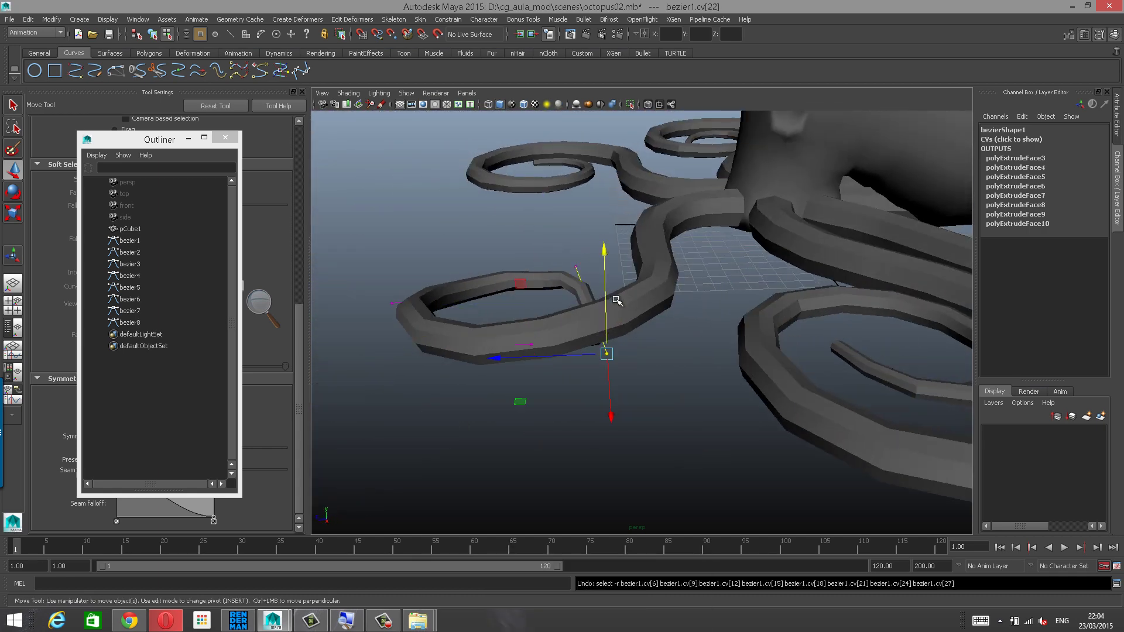
{"action": "key", "text": "ctrl+z"}
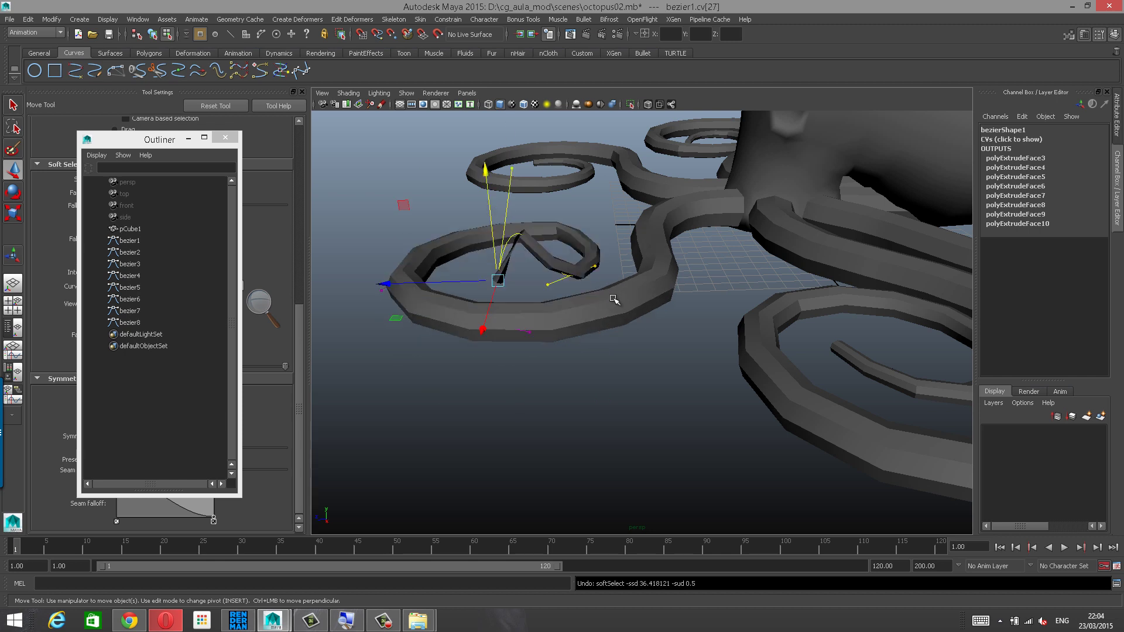
{"action": "key", "text": "ctrl+z"}
{"action": "key", "text": "ctrl+z"}
{"action": "key", "text": "ctrl+z"}
{"action": "key", "text": "ctrl+z"}
{"action": "key", "text": "ctrl+z"}
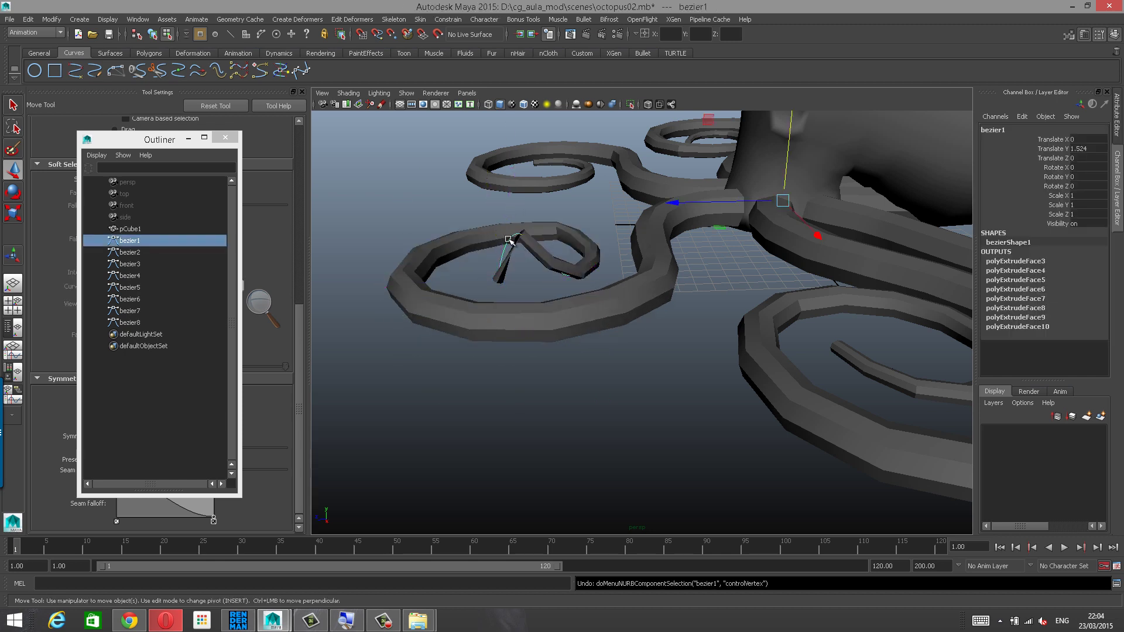
Return to bezier1's control vertices and reshape the front tentacle's tip by moving cv[26] beside its end.
{"action": "right_click_drag", "start_coordinate": [558, 215], "coordinate": [516, 216]}
{"action": "left_click_drag", "start_coordinate": [503, 160], "coordinate": [567, 264]}
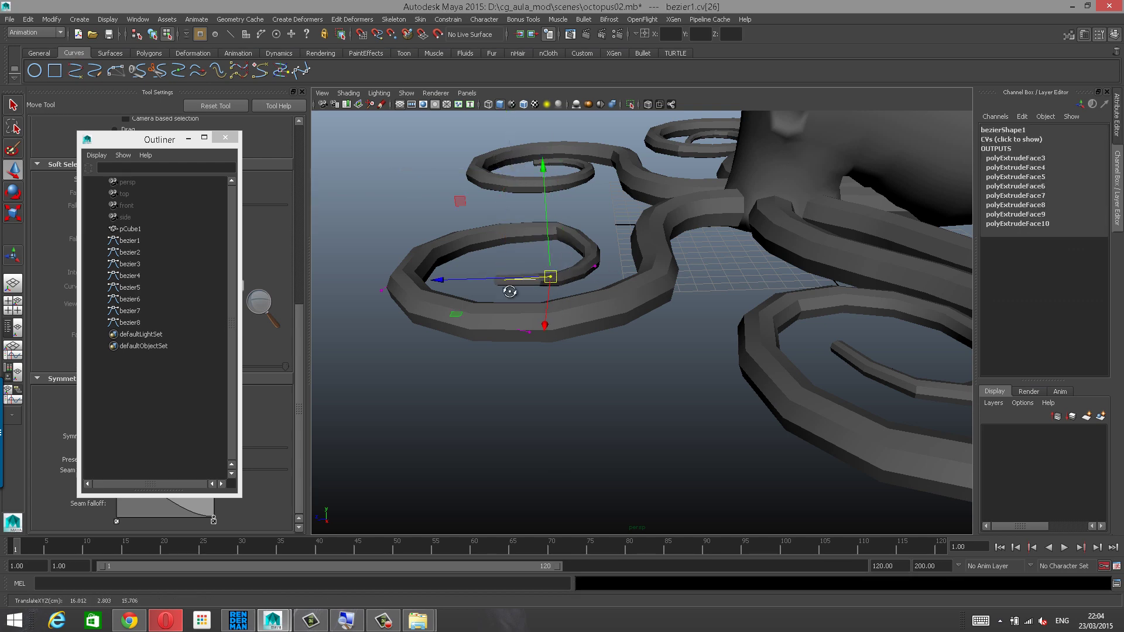
{"action": "left_click_drag", "start_coordinate": [510, 291], "coordinate": [594, 334], "text": "alt"}
{"action": "middle_click_drag", "start_coordinate": [735, 373], "coordinate": [640, 266], "text": "alt"}
{"action": "scroll", "coordinate": [640, 266], "scroll_direction": "up", "scroll_amount": 4}
{"action": "left_click_drag", "start_coordinate": [559, 288], "coordinate": [505, 131]}
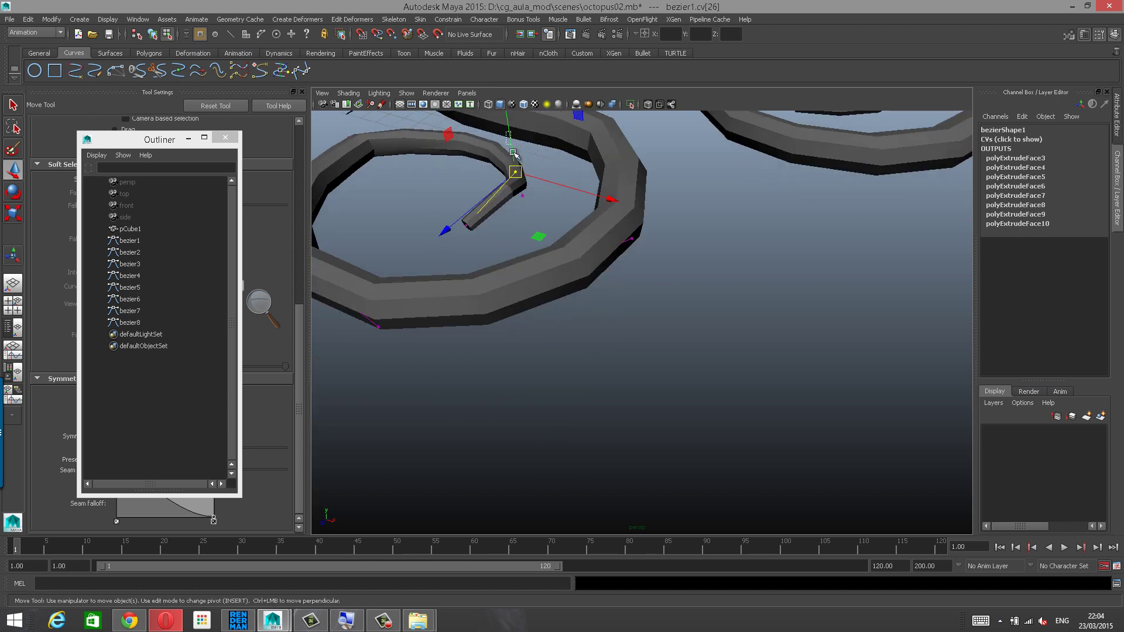
{"action": "key", "text": "ctrl+z"}
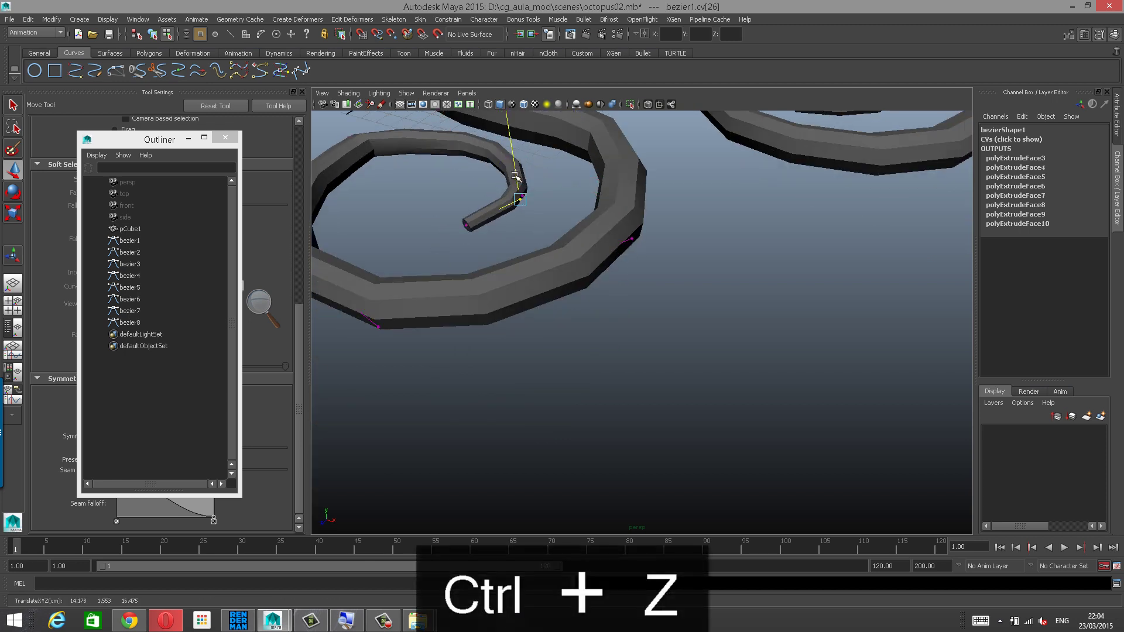
{"action": "left_click_drag", "start_coordinate": [516, 176], "coordinate": [515, 174]}
{"action": "left_click_drag", "start_coordinate": [521, 175], "coordinate": [579, 256], "text": "alt"}
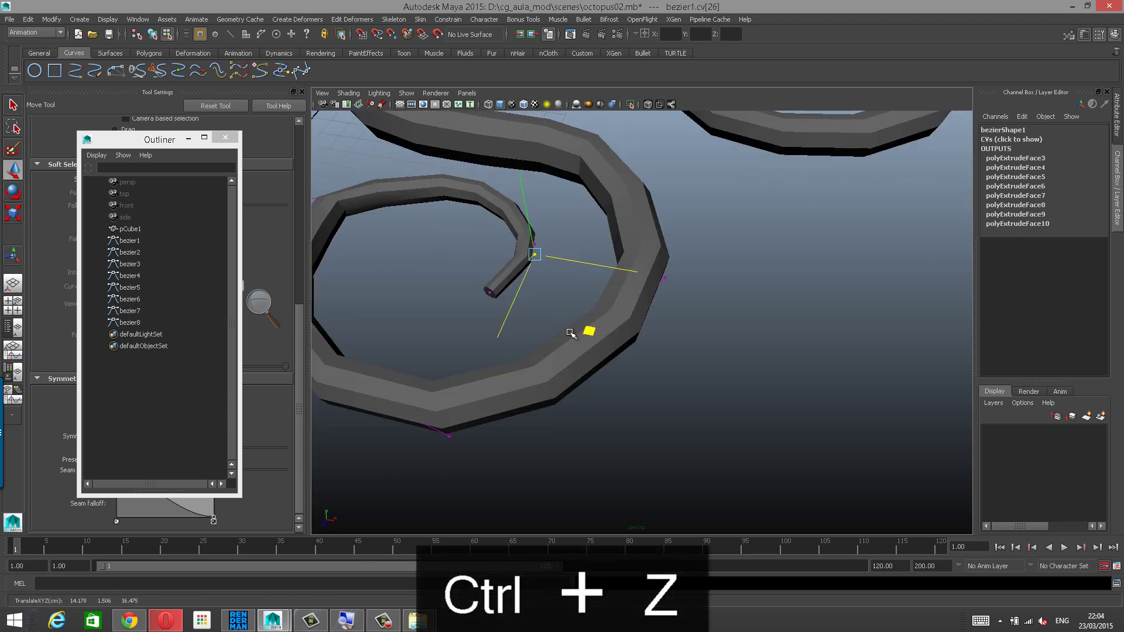
Select the bezier4 curve, try the Rotate tool on it and undo the last change.
{"action": "right_click_drag", "start_coordinate": [569, 332], "coordinate": [472, 256], "text": "alt"}
{"action": "left_click_drag", "start_coordinate": [472, 256], "coordinate": [494, 228], "text": "alt"}
{"action": "middle_click_drag", "start_coordinate": [494, 229], "coordinate": [627, 210], "text": "alt"}
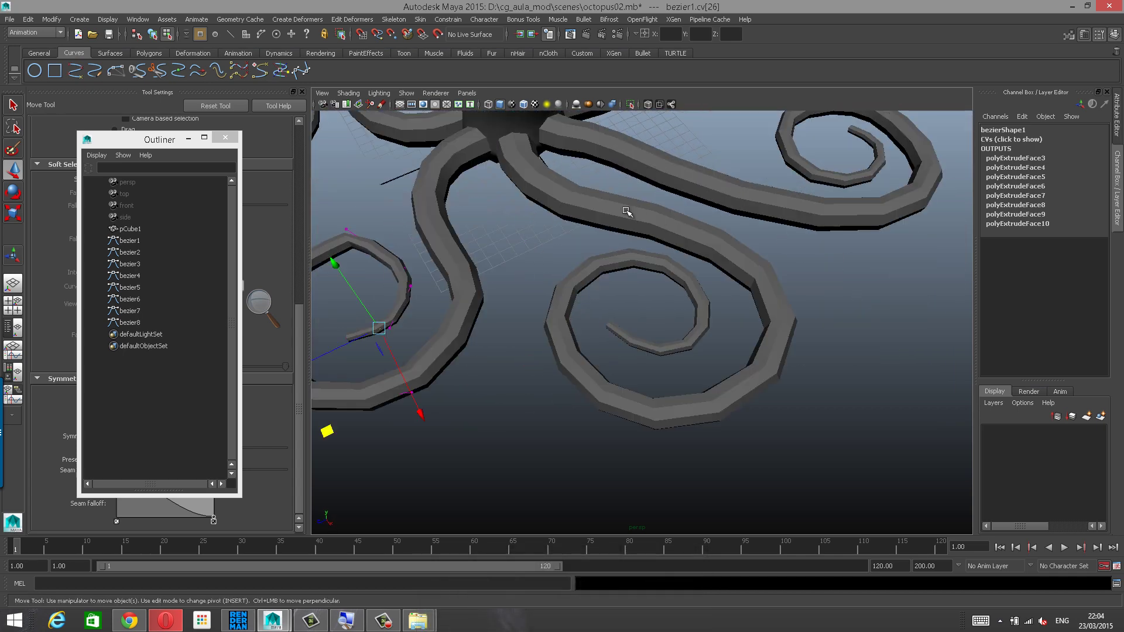
{"action": "left_click_drag", "start_coordinate": [627, 210], "coordinate": [556, 271], "text": "alt"}
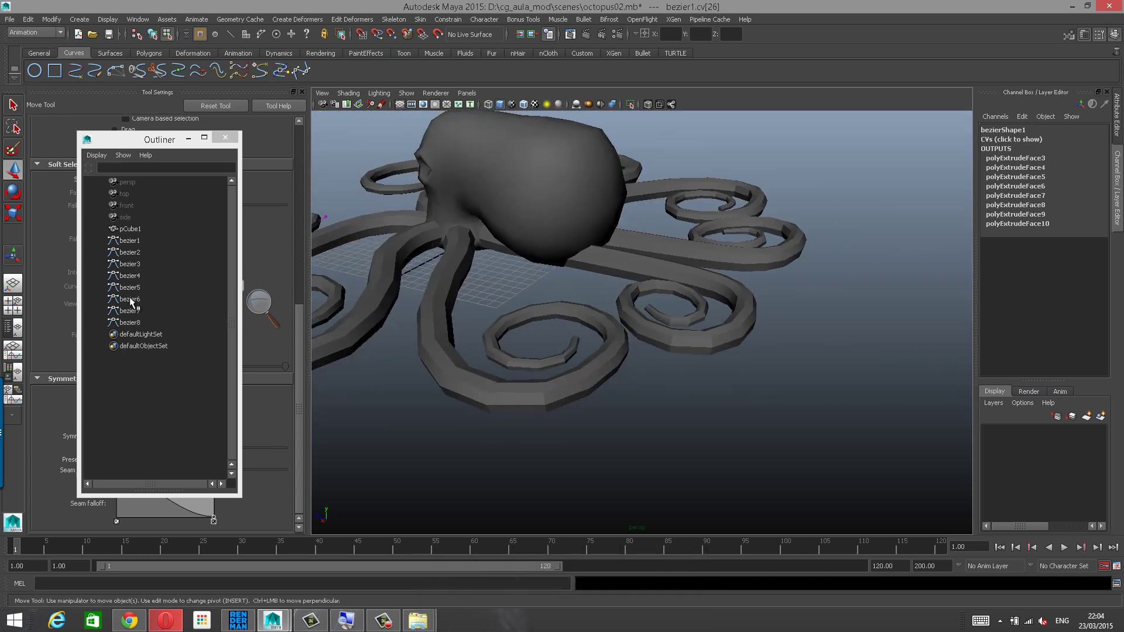
{"action": "left_click", "coordinate": [135, 276]}
{"action": "left_click_drag", "start_coordinate": [481, 247], "coordinate": [497, 265], "text": "alt"}
{"action": "key", "text": "ctrl+z"}
{"action": "right_click_drag", "start_coordinate": [497, 264], "coordinate": [572, 294], "text": "alt"}
{"action": "left_click_drag", "start_coordinate": [572, 293], "coordinate": [502, 253], "text": "alt"}
{"action": "key", "text": "e"}
{"action": "left_click_drag", "start_coordinate": [505, 250], "coordinate": [460, 241], "text": "alt"}
{"action": "key", "text": "ctrl+z"}
Display bezier4's control vertices and adjust the height of a group of its spiral vertices with the Move tool.
{"action": "right_click_drag", "start_coordinate": [832, 251], "coordinate": [776, 248]}
{"action": "scroll", "coordinate": [640, 261], "scroll_direction": "down", "scroll_amount": 5}
{"action": "left_click_drag", "start_coordinate": [637, 250], "coordinate": [739, 345]}
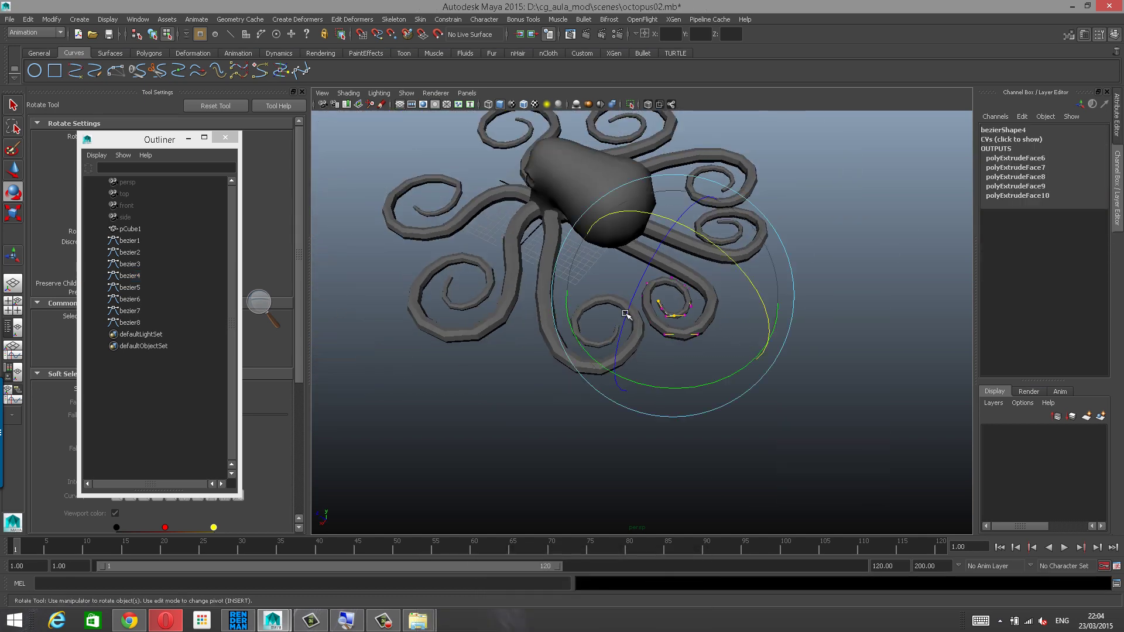
{"action": "left_click_drag", "start_coordinate": [625, 311], "coordinate": [718, 221], "text": "alt"}
{"action": "scroll", "coordinate": [780, 208], "scroll_direction": "up", "scroll_amount": 5}
{"action": "key", "text": "w"}
{"action": "middle_click_drag", "start_coordinate": [708, 179], "coordinate": [657, 230], "text": "alt"}
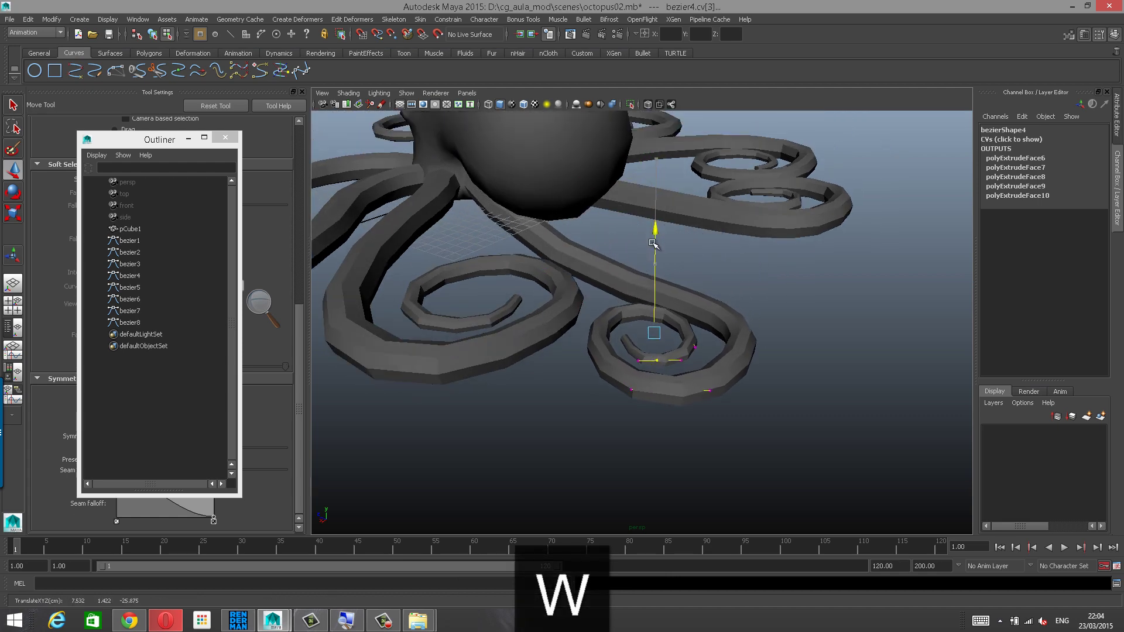
Select bezier4.cv[2] near the base of the tentacle and move it downward.
{"action": "left_click_drag", "start_coordinate": [653, 243], "coordinate": [573, 240], "text": "alt"}
{"action": "left_click", "coordinate": [616, 265]}
{"action": "left_click_drag", "start_coordinate": [598, 202], "coordinate": [592, 234], "text": "alt"}
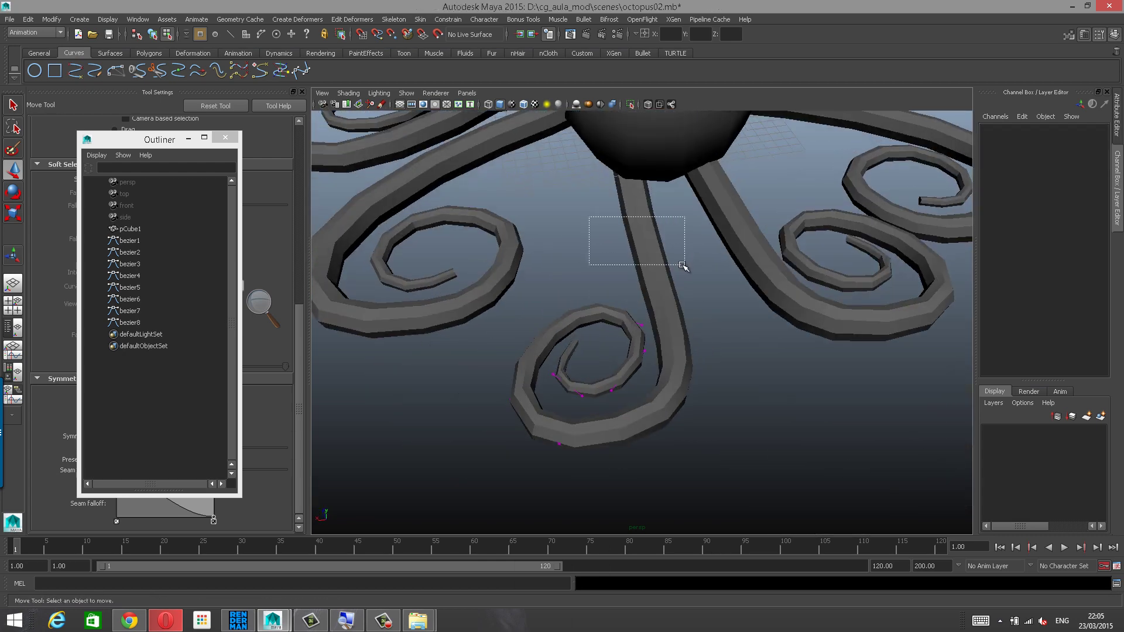
{"action": "left_click_drag", "start_coordinate": [684, 265], "coordinate": [685, 265]}
{"action": "left_click_drag", "start_coordinate": [611, 186], "coordinate": [605, 205], "text": "alt"}
{"action": "left_click_drag", "start_coordinate": [603, 158], "coordinate": [603, 195]}
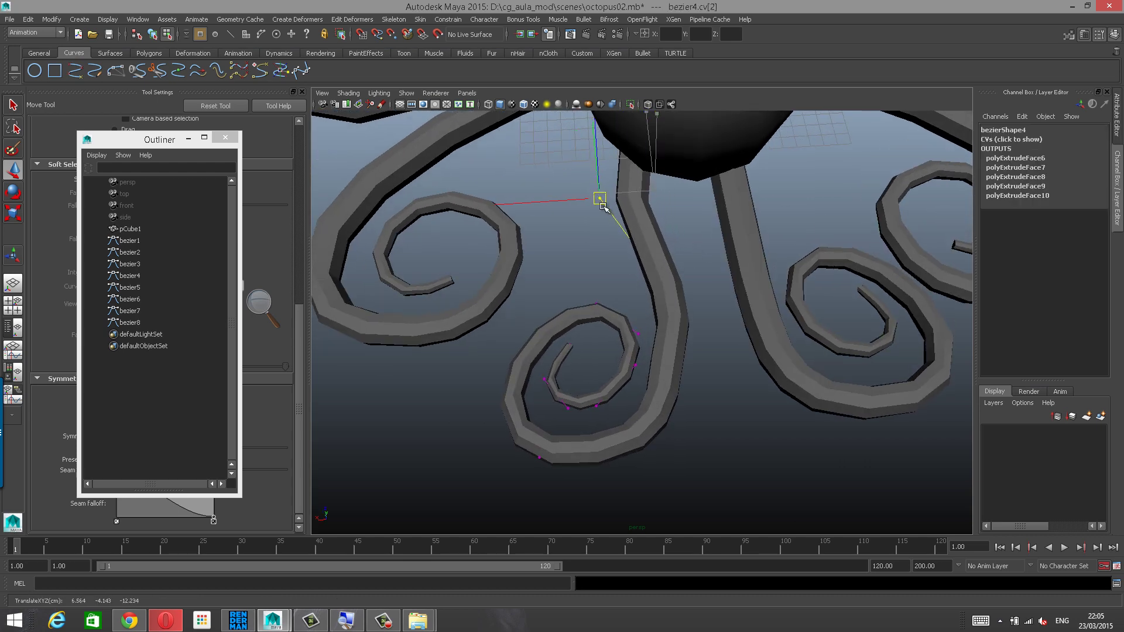
Select the bezier2 curve and display its control vertices along the tentacle.
{"action": "scroll", "coordinate": [610, 215], "scroll_direction": "down", "scroll_amount": 5}
{"action": "left_click_drag", "start_coordinate": [627, 195], "coordinate": [752, 275], "text": "alt"}
{"action": "scroll", "coordinate": [718, 206], "scroll_direction": "up", "scroll_amount": 3}
{"action": "scroll", "coordinate": [724, 227], "scroll_direction": "down", "scroll_amount": 5}
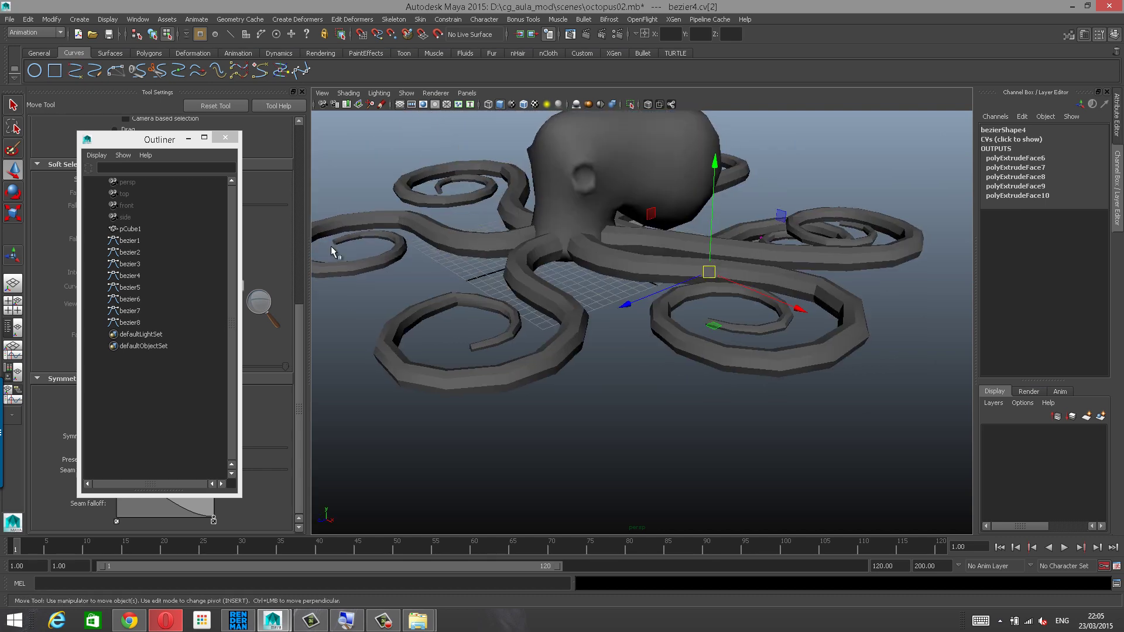
{"action": "left_click", "coordinate": [181, 252]}
{"action": "scroll", "coordinate": [670, 325], "scroll_direction": "down", "scroll_amount": 4}
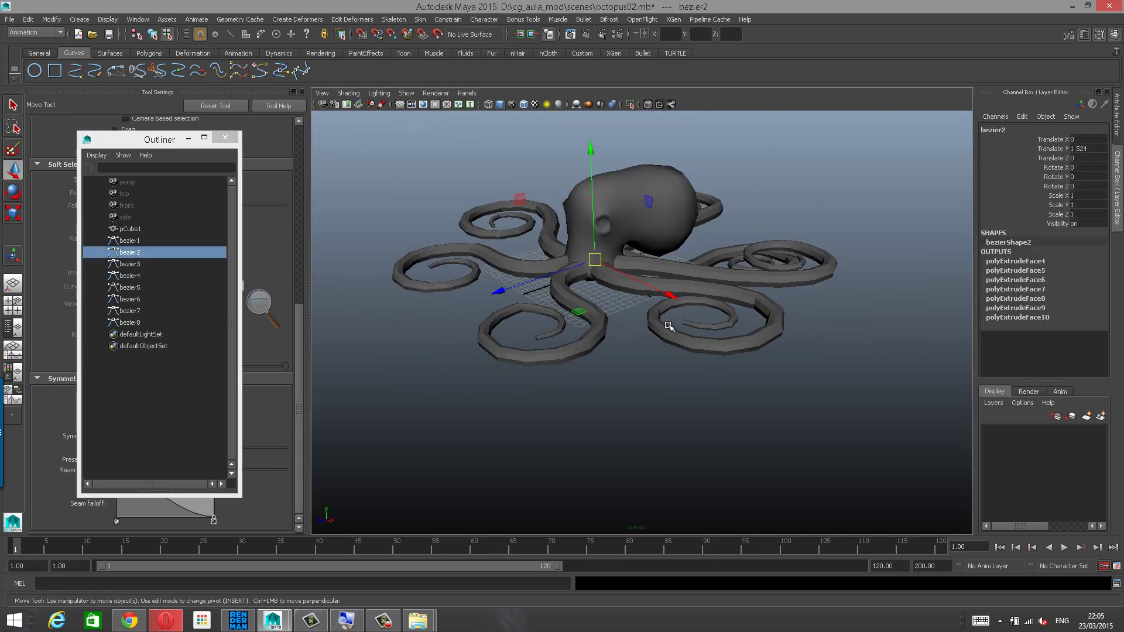
{"action": "left_click_drag", "start_coordinate": [669, 326], "coordinate": [700, 298], "text": "alt"}
{"action": "right_click", "coordinate": [787, 197]}
{"action": "right_click_drag", "start_coordinate": [735, 199], "coordinate": [732, 199]}
{"action": "left_click_drag", "start_coordinate": [739, 202], "coordinate": [775, 262], "text": "alt"}
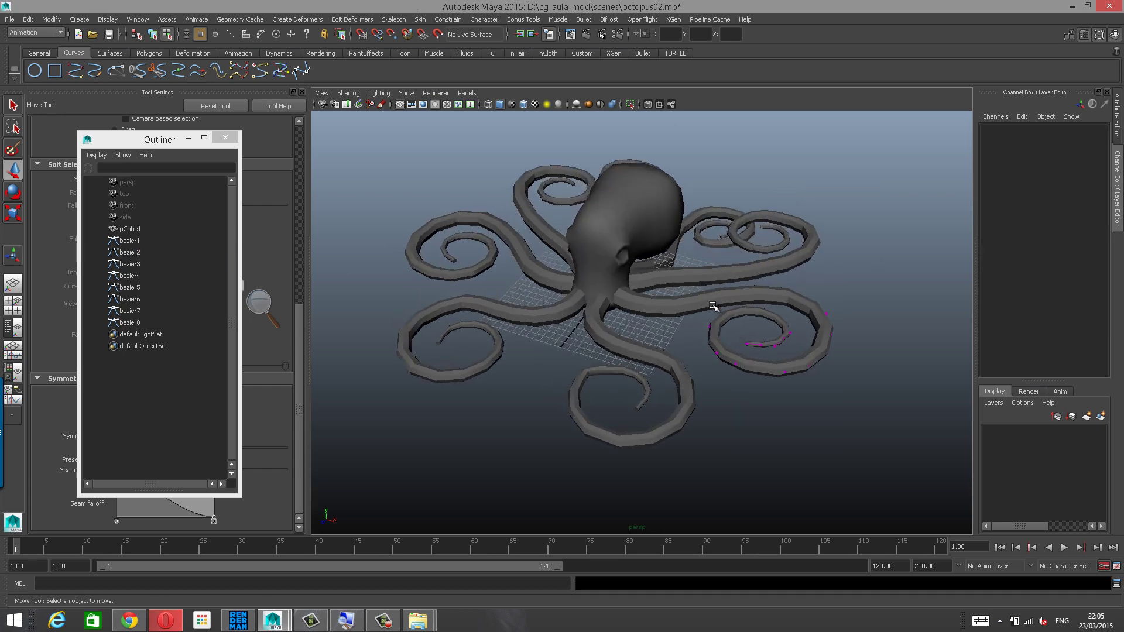
Select the group of bezier2 vertices in the inner spiral, including cv[12], and move them downward.
{"action": "left_click_drag", "start_coordinate": [860, 416], "coordinate": [863, 417]}
{"action": "left_click_drag", "start_coordinate": [793, 321], "coordinate": [777, 285], "text": "alt"}
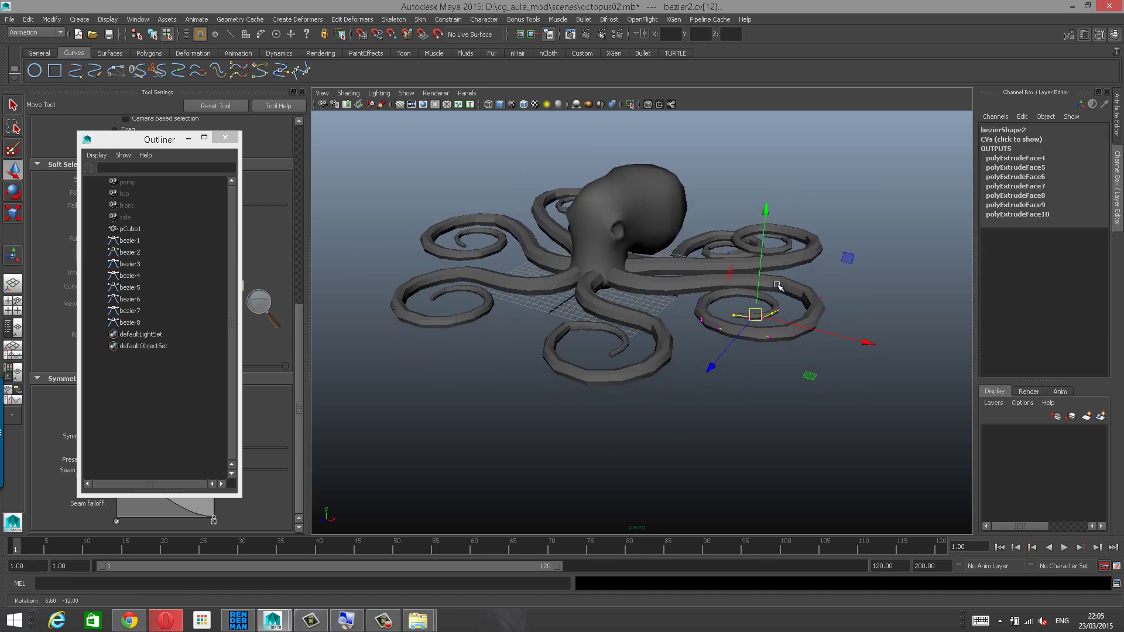
{"action": "left_click_drag", "start_coordinate": [763, 214], "coordinate": [765, 259]}
Adjust the height of bezier2's vertices cv[9] and cv[6] to bend the tentacle between the body and its spiral.
{"action": "left_click_drag", "start_coordinate": [781, 263], "coordinate": [763, 282], "text": "alt"}
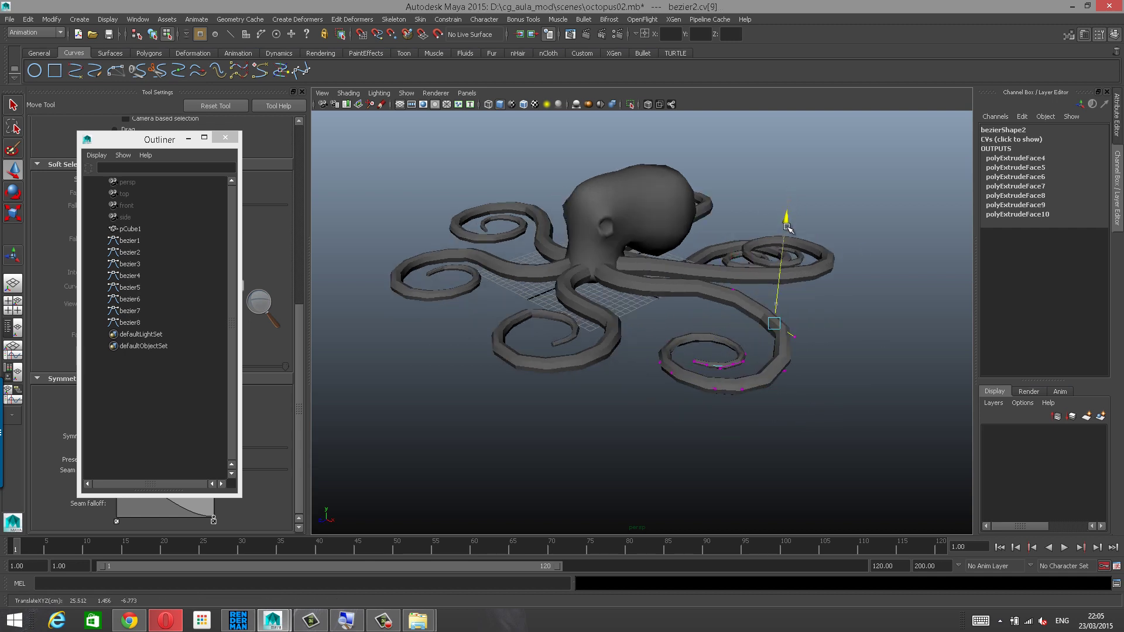
{"action": "left_click_drag", "start_coordinate": [683, 277], "coordinate": [777, 235], "text": "alt"}
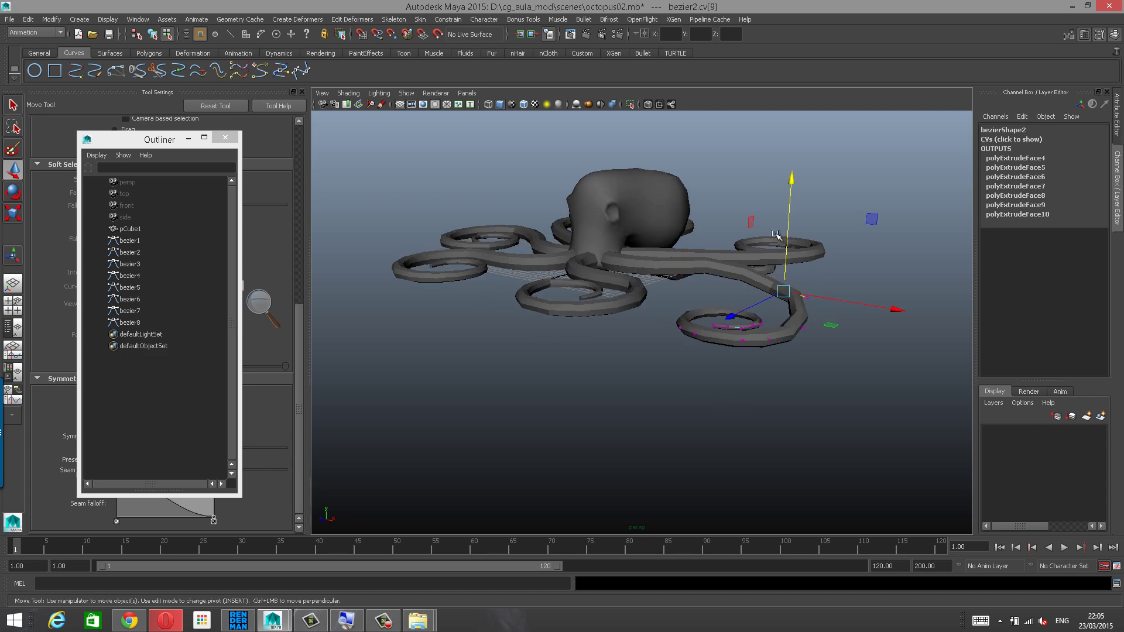
{"action": "left_click_drag", "start_coordinate": [632, 285], "coordinate": [719, 264], "text": "alt"}
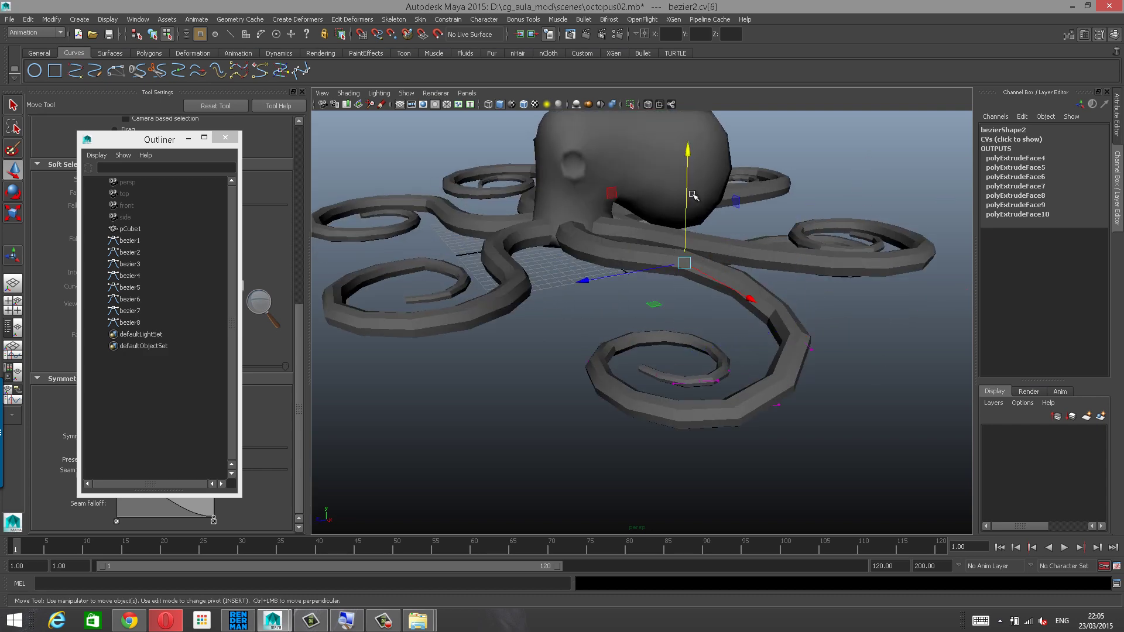
{"action": "left_click_drag", "start_coordinate": [687, 157], "coordinate": [697, 223]}
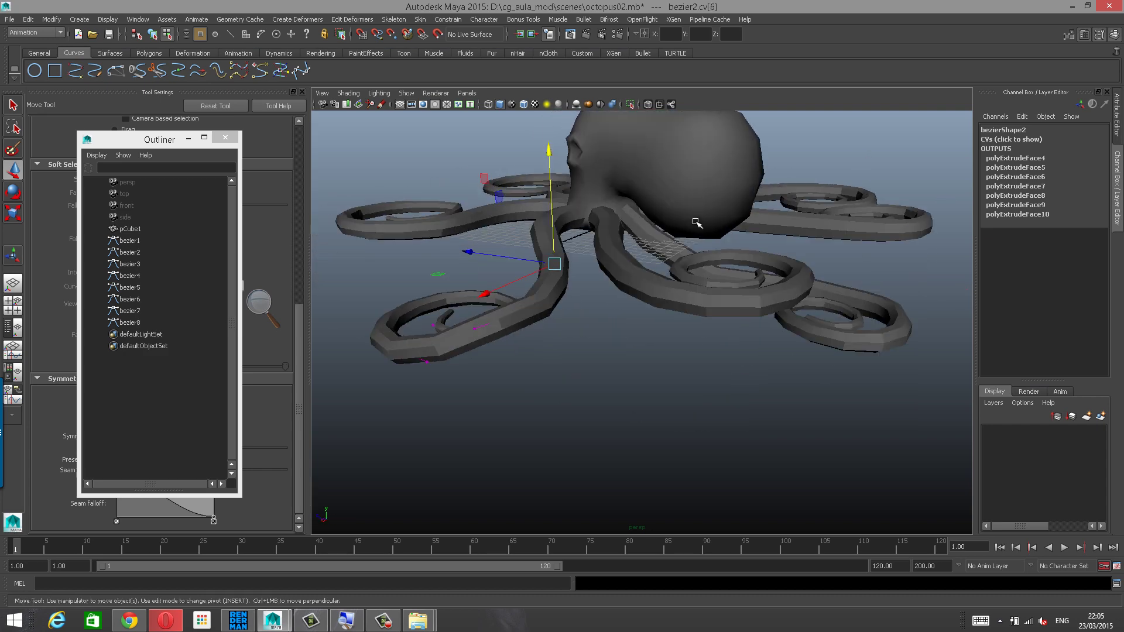
{"action": "right_click_drag", "start_coordinate": [697, 223], "coordinate": [645, 251], "text": "alt"}
{"action": "left_click_drag", "start_coordinate": [645, 251], "coordinate": [698, 253], "text": "alt"}
{"action": "right_click_drag", "start_coordinate": [699, 253], "coordinate": [714, 256], "text": "alt"}
{"action": "left_click_drag", "start_coordinate": [714, 255], "coordinate": [724, 249], "text": "alt"}
{"action": "right_click_drag", "start_coordinate": [698, 250], "coordinate": [603, 255], "text": "alt"}
{"action": "left_click_drag", "start_coordinate": [603, 255], "coordinate": [626, 269], "text": "alt"}
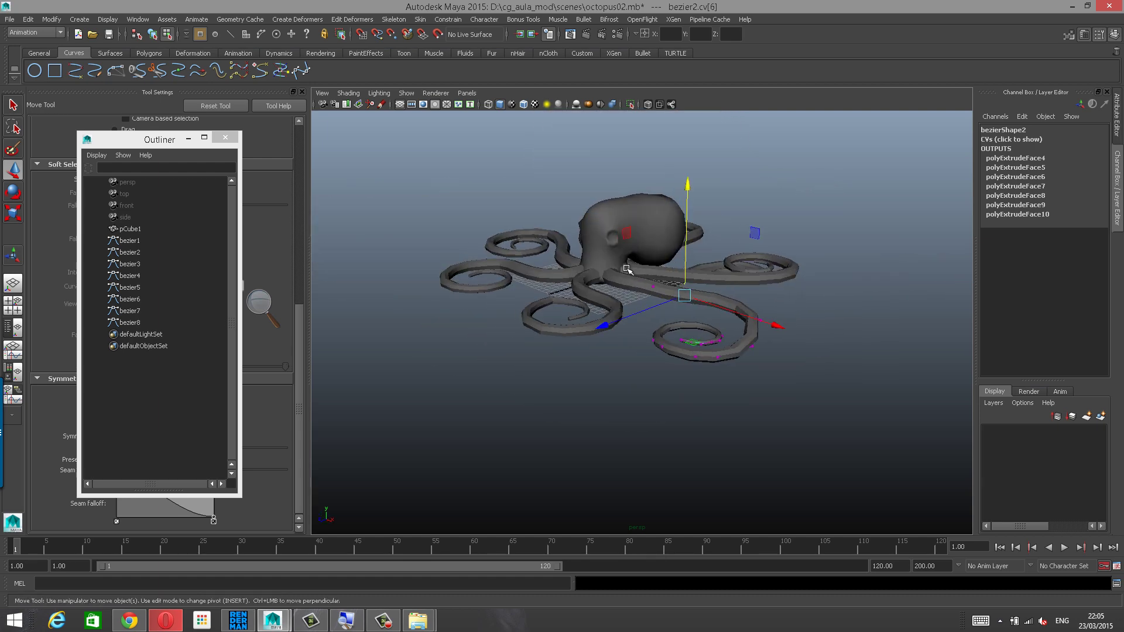
Select the bezier5 curve and display its control vertices along the tentacle behind the body.
{"action": "right_click_drag", "start_coordinate": [627, 269], "coordinate": [694, 258], "text": "alt"}
{"action": "left_click_drag", "start_coordinate": [693, 257], "coordinate": [728, 244], "text": "alt"}
{"action": "right_click_drag", "start_coordinate": [728, 243], "coordinate": [761, 244], "text": "alt"}
{"action": "left_click_drag", "start_coordinate": [761, 244], "coordinate": [421, 255], "text": "alt"}
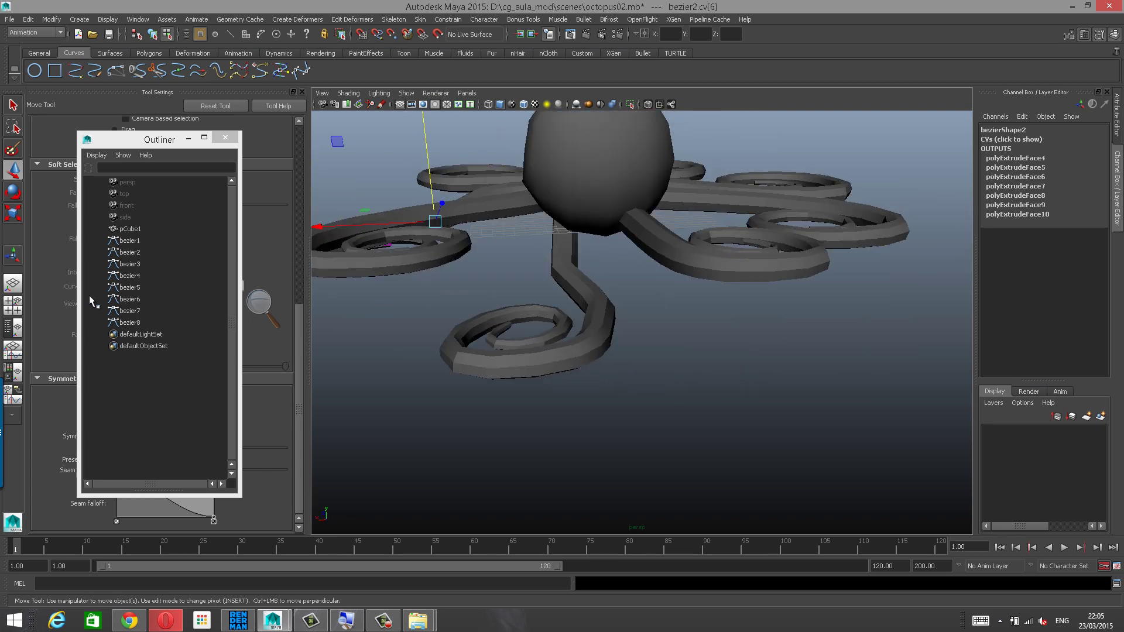
{"action": "left_click", "coordinate": [131, 288]}
{"action": "left_click_drag", "start_coordinate": [574, 275], "coordinate": [690, 285], "text": "alt"}
{"action": "right_click_drag", "start_coordinate": [696, 275], "coordinate": [675, 277]}
{"action": "left_click_drag", "start_coordinate": [606, 286], "coordinate": [585, 287], "text": "alt"}
Select bezier5's spiral vertices, rotate them slightly and reposition them to tilt the end of the tentacle.
{"action": "left_click_drag", "start_coordinate": [757, 440], "coordinate": [774, 450]}
{"action": "left_click_drag", "start_coordinate": [761, 442], "coordinate": [687, 352], "text": "alt"}
{"action": "left_click_drag", "start_coordinate": [592, 160], "coordinate": [646, 276]}
{"action": "key", "text": "e"}
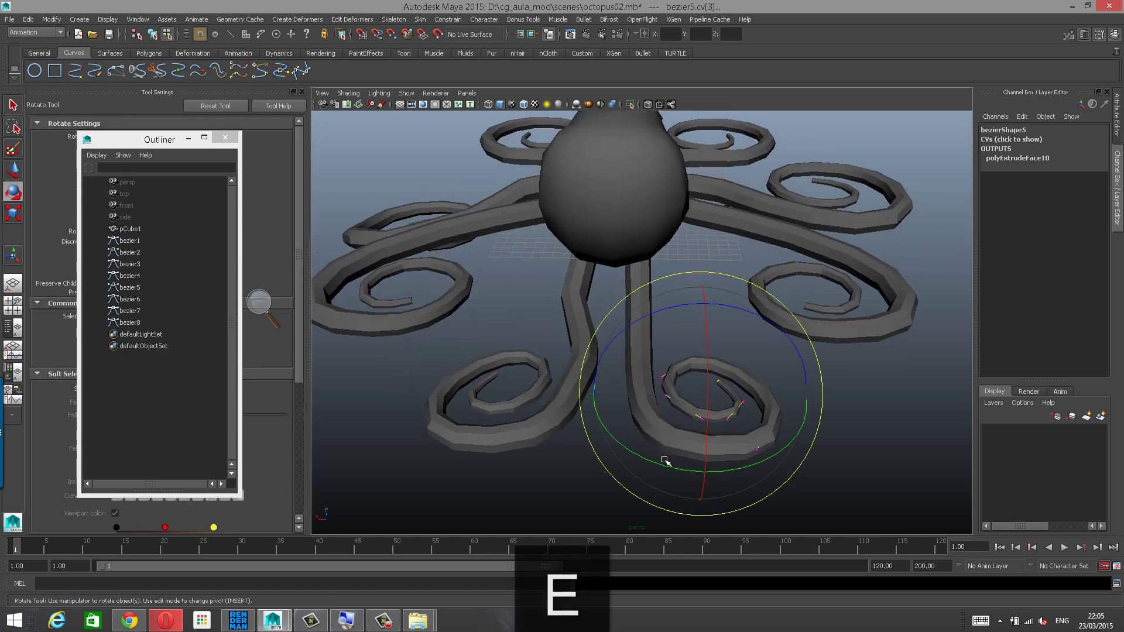
{"action": "mouse_move", "coordinate": [665, 464]}
{"action": "left_mouse_down"}
{"action": "mouse_move", "coordinate": [679, 459]}
{"action": "mouse_move", "coordinate": [648, 462]}
{"action": "mouse_move", "coordinate": [659, 460]}
{"action": "left_mouse_up"}
{"action": "key", "text": "w"}
{"action": "left_click_drag", "start_coordinate": [722, 441], "coordinate": [673, 401], "text": "alt"}
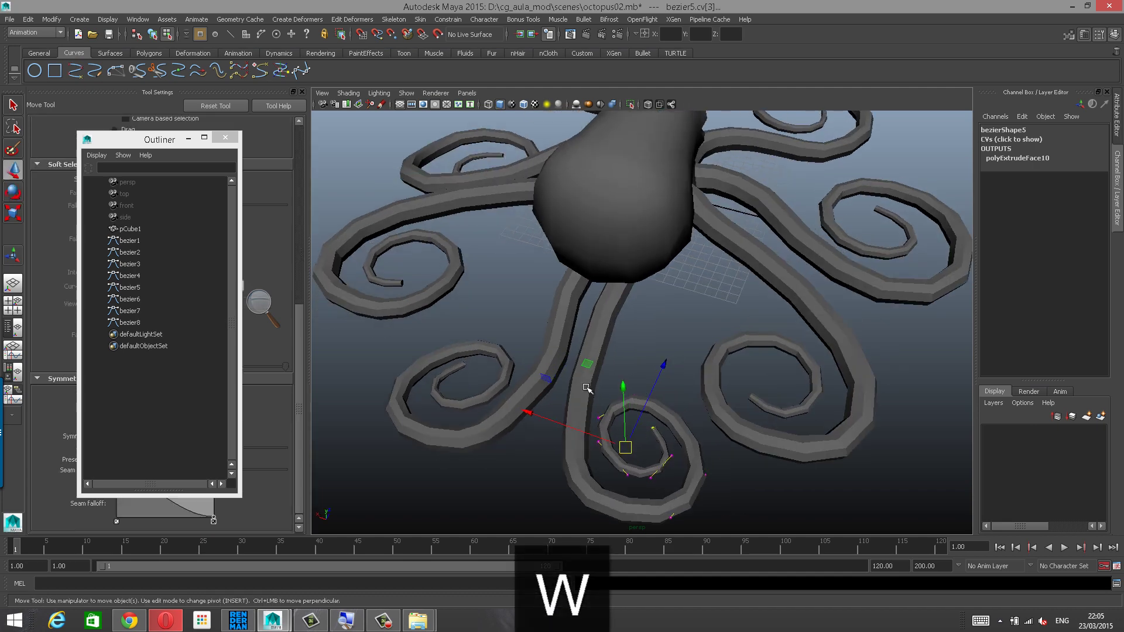
{"action": "mouse_move", "coordinate": [587, 365]}
{"action": "left_mouse_down"}
{"action": "mouse_move", "coordinate": [615, 315]}
{"action": "mouse_move", "coordinate": [645, 292]}
{"action": "mouse_move", "coordinate": [591, 288]}
{"action": "mouse_move", "coordinate": [611, 309]}
{"action": "mouse_move", "coordinate": [590, 374]}
{"action": "left_mouse_up"}
{"action": "right_click_drag", "start_coordinate": [589, 374], "coordinate": [681, 360], "text": "alt"}
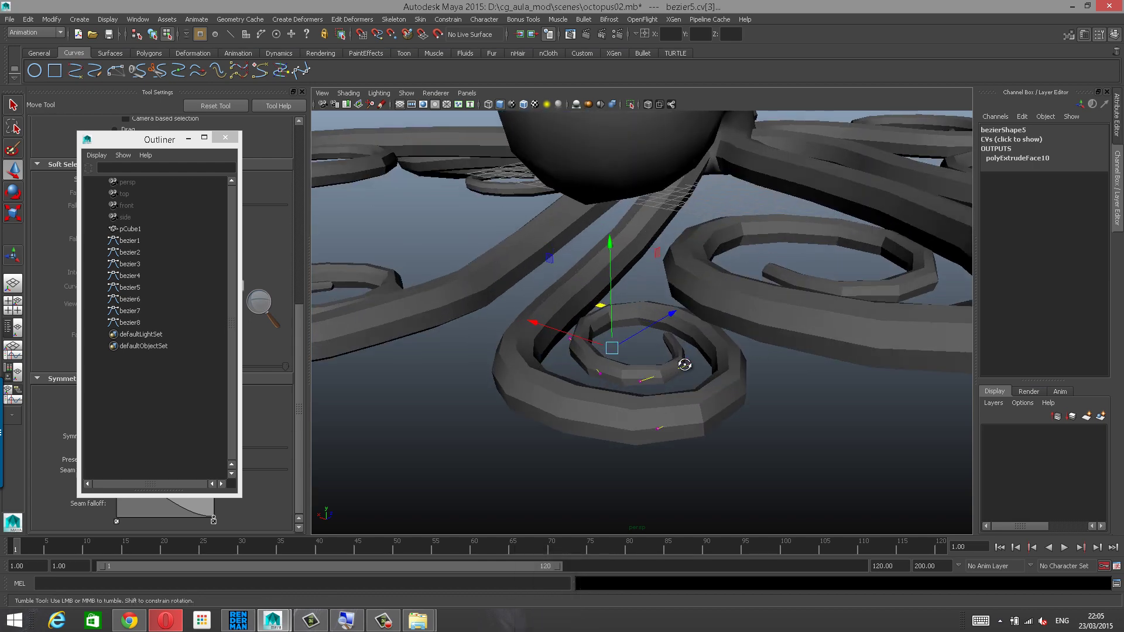
Select the vertices at the inner end of bezier5's spiral, including cv[24], and lower them.
{"action": "middle_click_drag", "start_coordinate": [652, 354], "coordinate": [682, 367], "text": "alt"}
{"action": "left_click", "coordinate": [687, 359]}
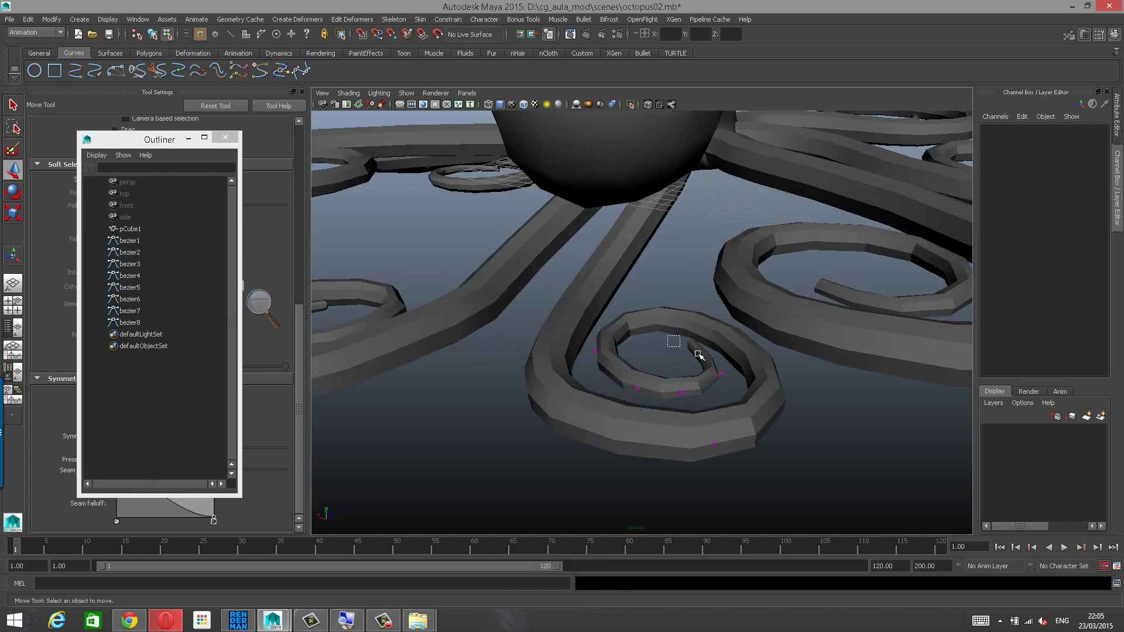
{"action": "left_click_drag", "start_coordinate": [698, 354], "coordinate": [647, 326]}
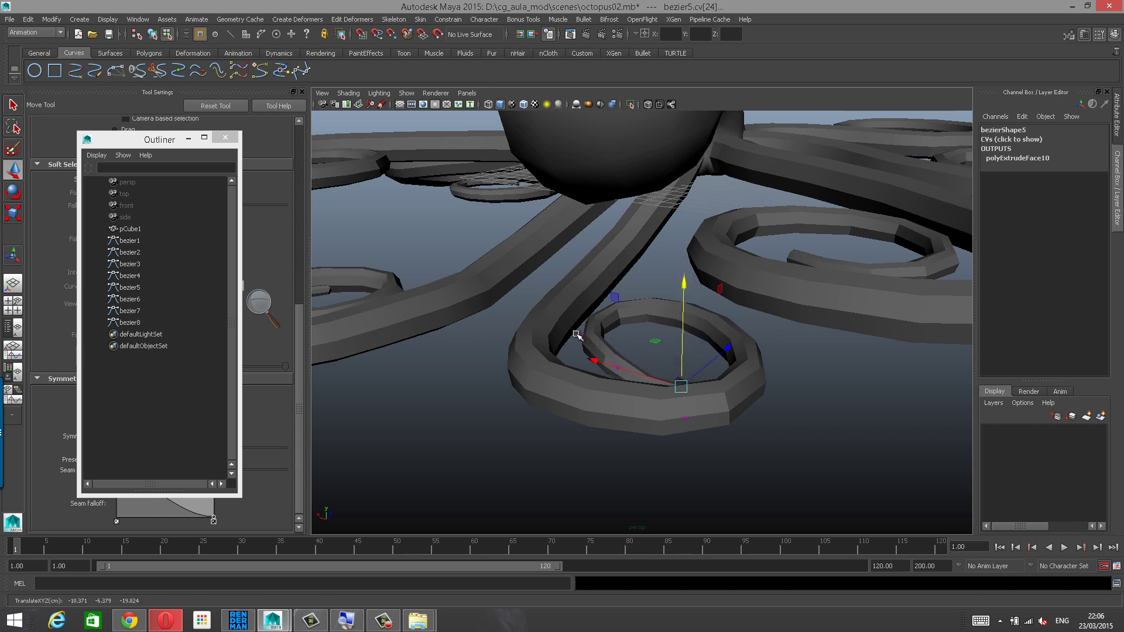
{"action": "left_click_drag", "start_coordinate": [594, 277], "coordinate": [593, 277]}
Adjust the height of bezier5's vertices cv[18] and cv[15] to bend the spiral.
{"action": "left_click_drag", "start_coordinate": [595, 279], "coordinate": [536, 305], "text": "alt"}
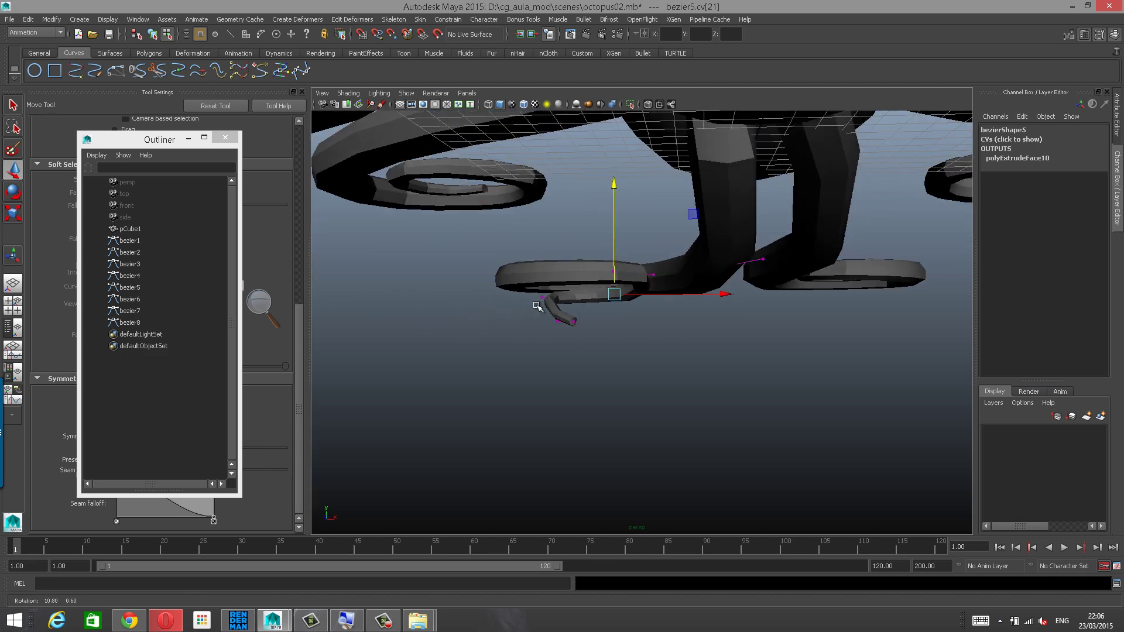
{"action": "left_click", "coordinate": [667, 202]}
{"action": "left_click_drag", "start_coordinate": [635, 278], "coordinate": [635, 279]}
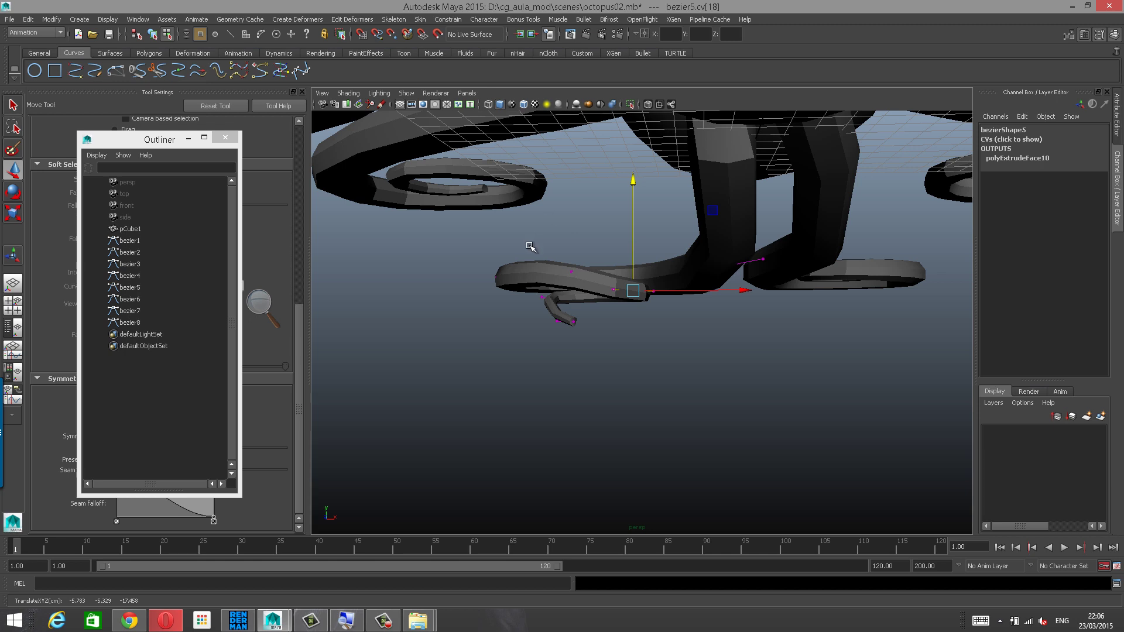
{"action": "left_click_drag", "start_coordinate": [543, 195], "coordinate": [543, 195]}
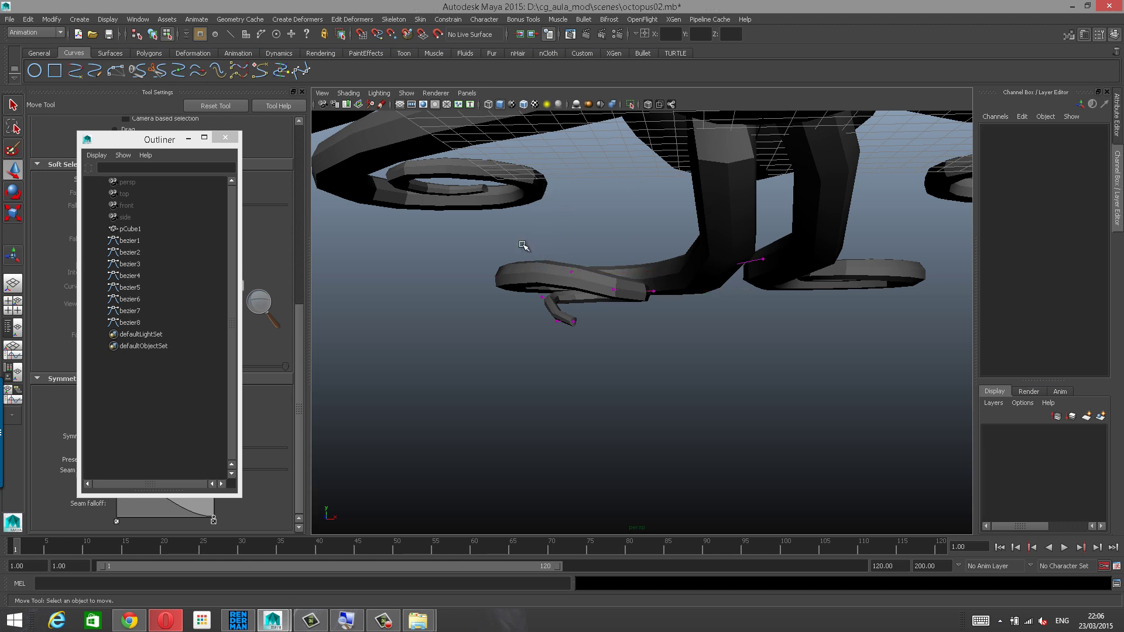
{"action": "left_click_drag", "start_coordinate": [522, 243], "coordinate": [555, 277]}
{"action": "left_click_drag", "start_coordinate": [542, 182], "coordinate": [543, 181]}
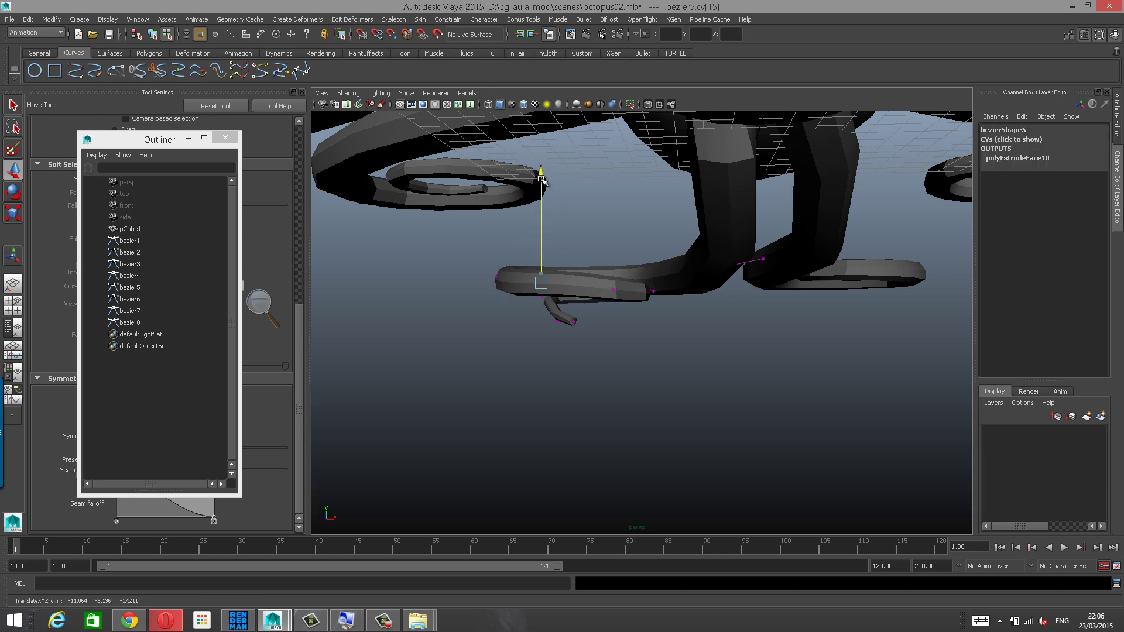
Toggle between component and object selection and clear the selection of bezier5's vertices.
{"action": "left_click_drag", "start_coordinate": [760, 233], "coordinate": [730, 316], "text": "alt"}
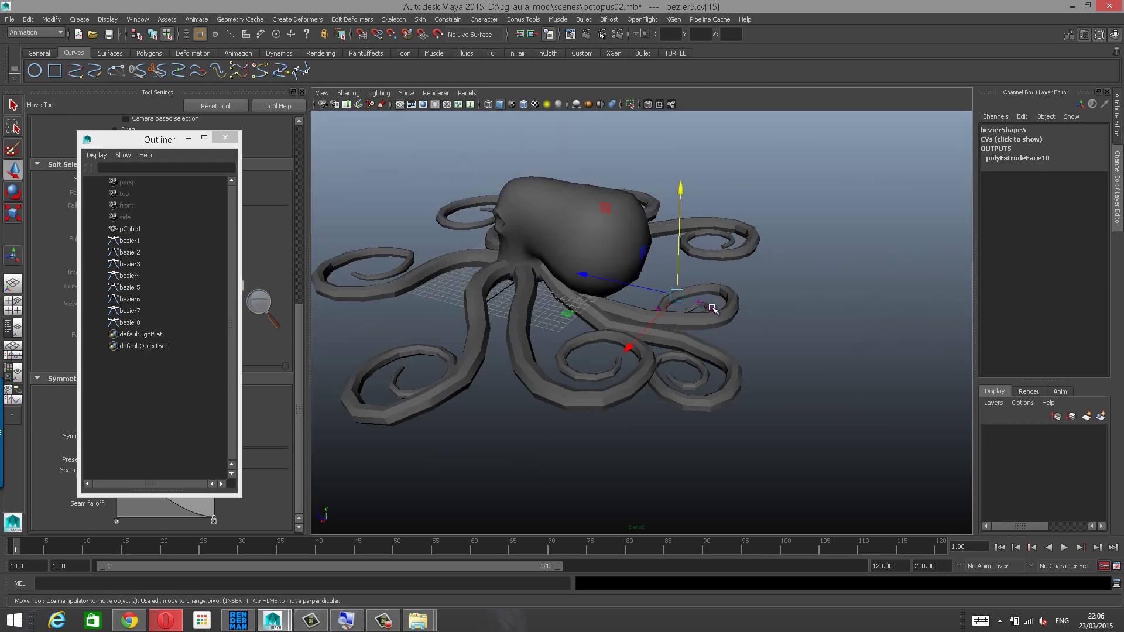
{"action": "right_click", "coordinate": [712, 309]}
{"action": "left_click_drag", "start_coordinate": [755, 359], "coordinate": [743, 389], "text": "alt"}
{"action": "right_click", "coordinate": [713, 314]}
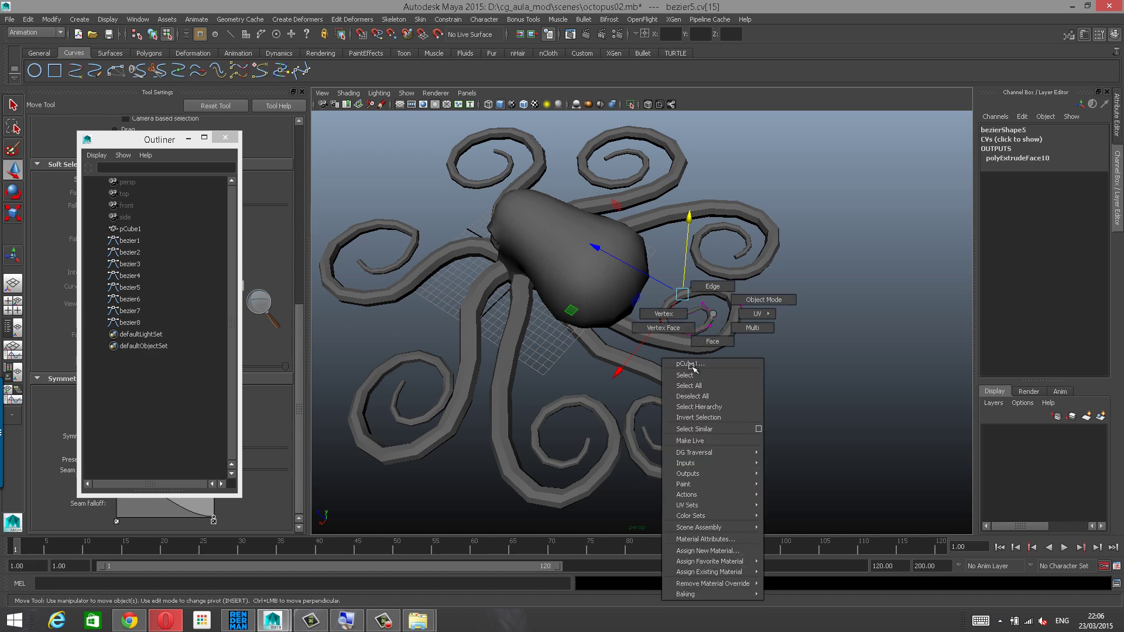
{"action": "left_click", "coordinate": [803, 366]}
{"action": "key", "text": "F8"}
{"action": "key", "text": "F8"}
{"action": "key", "text": "F8"}
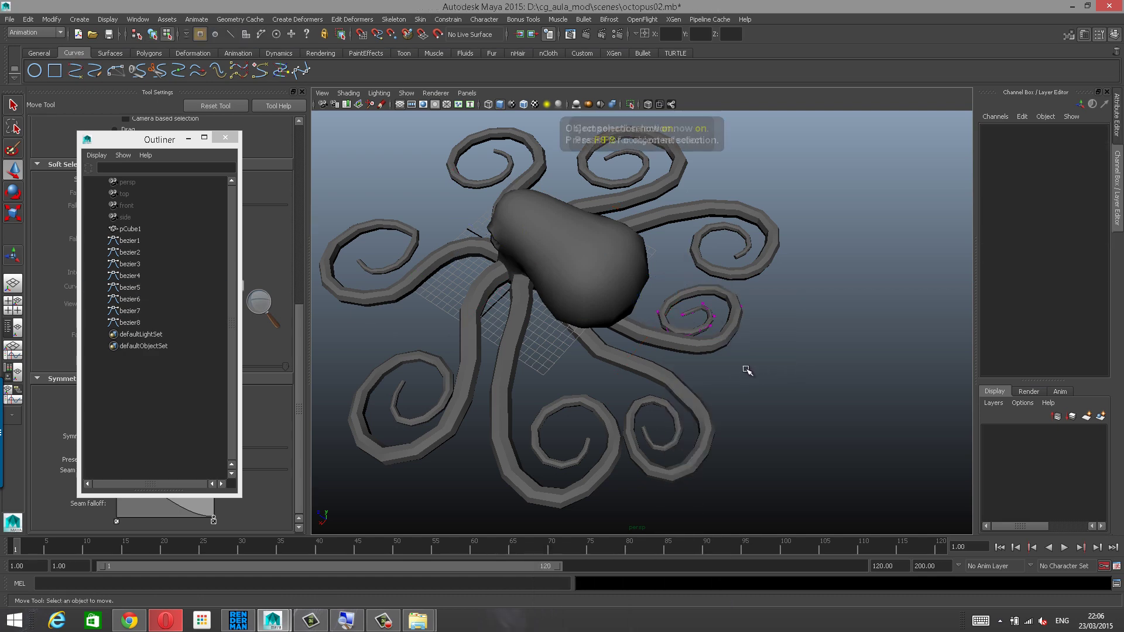
{"action": "left_click", "coordinate": [778, 367]}
{"action": "left_click_drag", "start_coordinate": [705, 372], "coordinate": [657, 364], "text": "alt"}
Undo the recent vertex edits on bezier5.
{"action": "key", "text": "ctrl+z"}
{"action": "key", "text": "ctrl+z"}
{"action": "key", "text": "ctrl+z"}
{"action": "key", "text": "ctrl+z"}
{"action": "key", "text": "ctrl+z"}
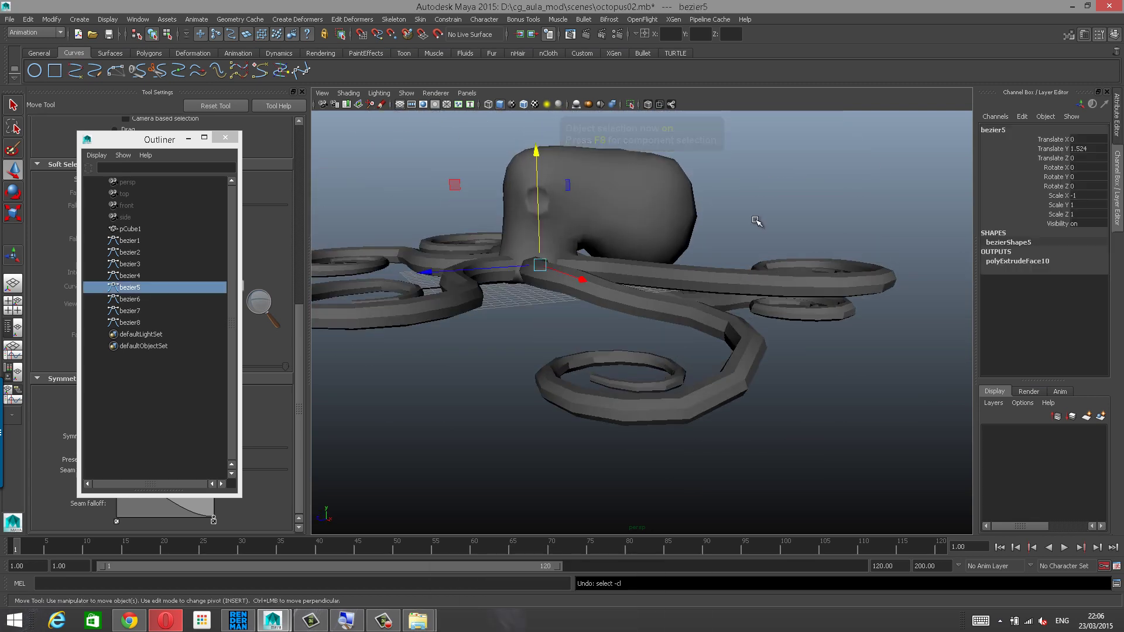
{"action": "key", "text": "ctrl+z"}
{"action": "key", "text": "ctrl+z"}
{"action": "key", "text": "ctrl+z"}
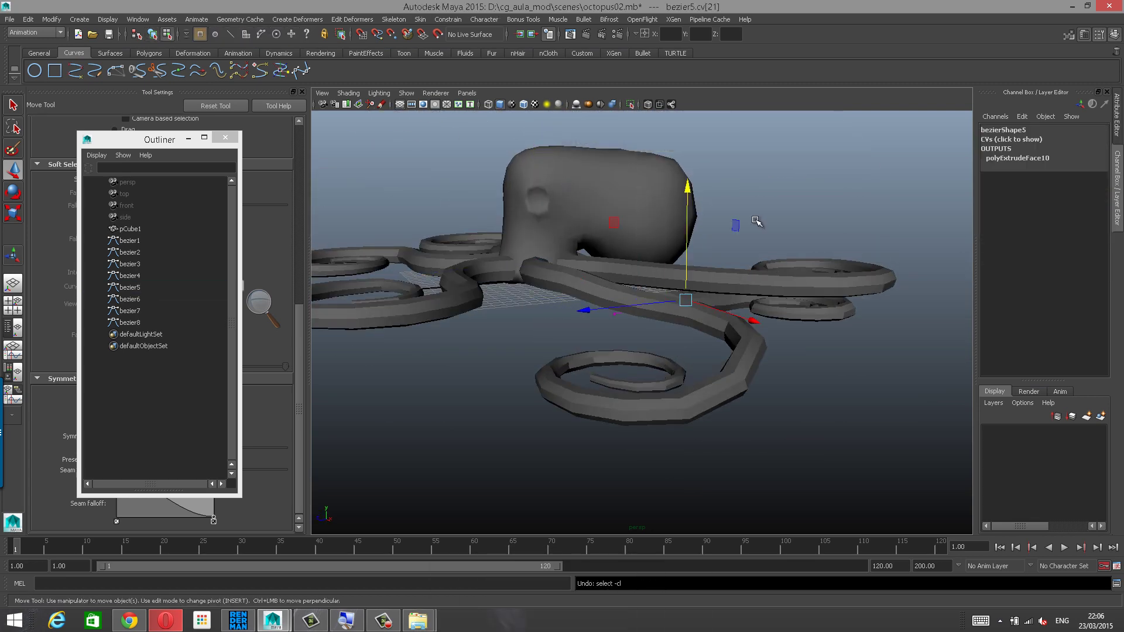
{"action": "key", "text": "ctrl+z"}
{"action": "key", "text": "ctrl+z"}
{"action": "key", "text": "ctrl+z"}
{"action": "key", "text": "ctrl+z"}
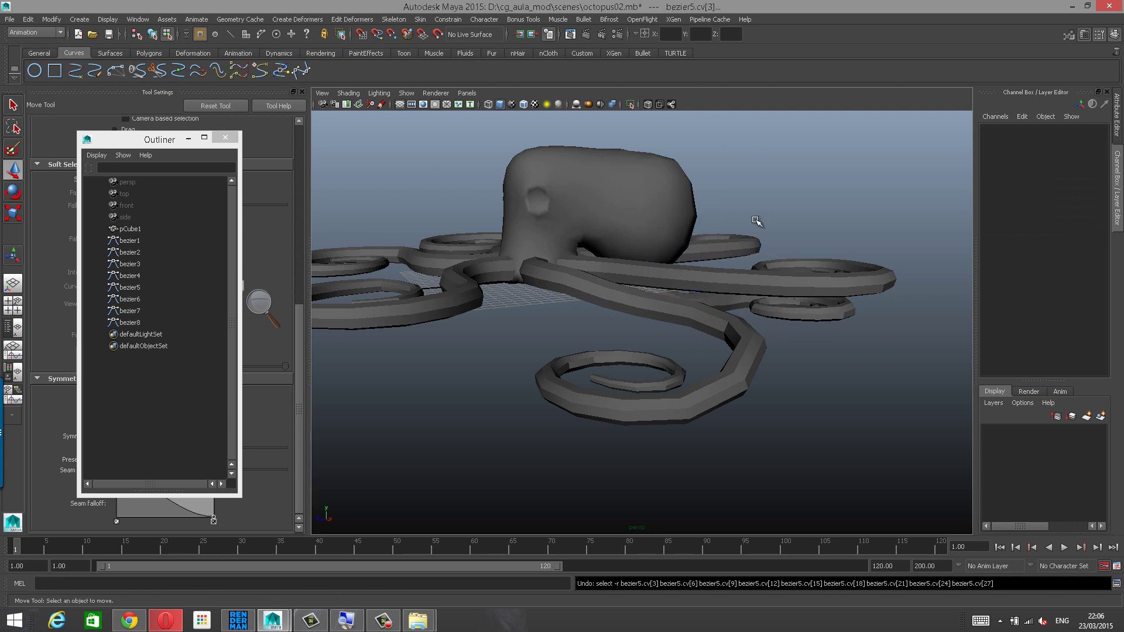
Undo the vertex edits that bent the bezier2 and bezier4 tentacles.
{"action": "key", "text": "ctrl+z"}
{"action": "key", "text": "ctrl+z"}
{"action": "key", "text": "ctrl+z"}
{"action": "key", "text": "ctrl+z"}
{"action": "key", "text": "ctrl+z"}
{"action": "key", "text": "ctrl+z"}
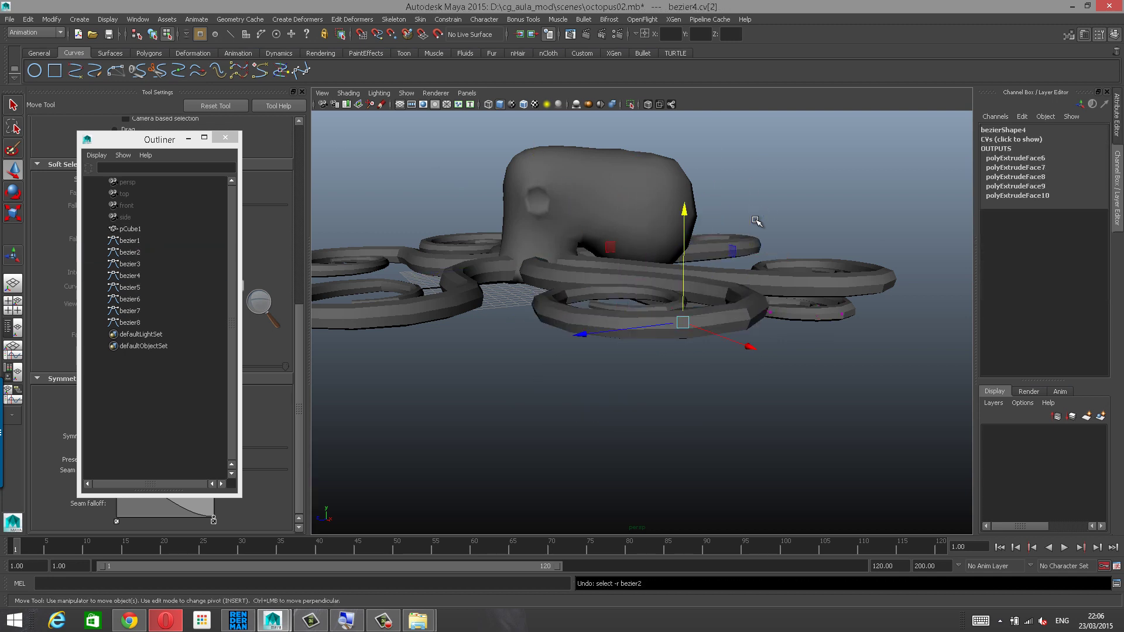
{"action": "key", "text": "ctrl+z"}
{"action": "key", "text": "ctrl+z"}
{"action": "key", "text": "ctrl+z"}
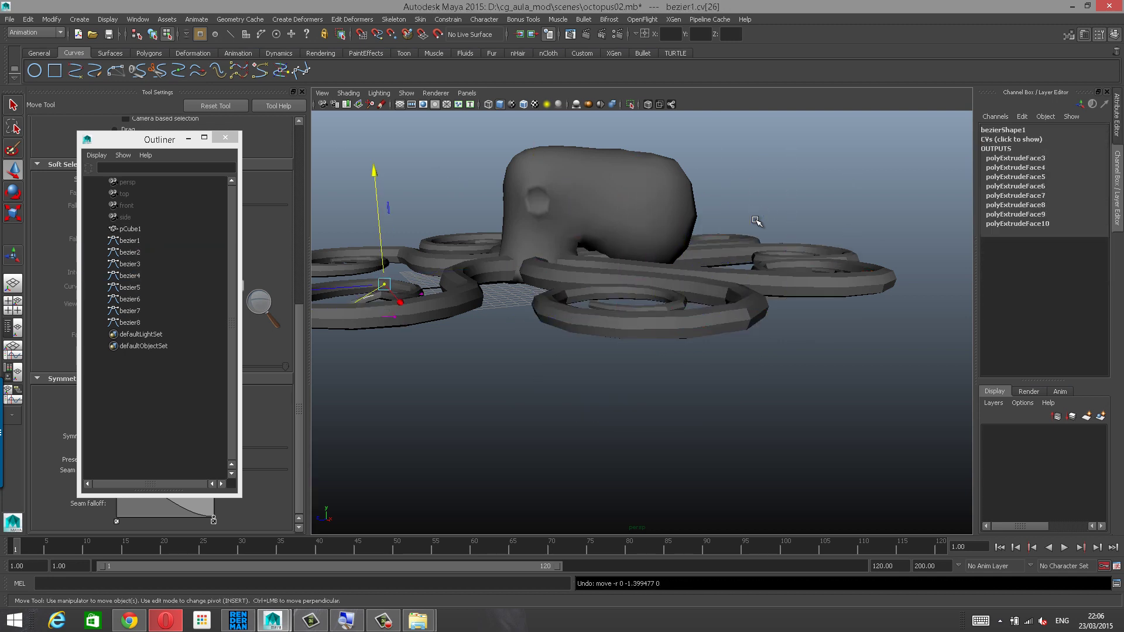
Undo further back through the earlier vertex and curve selections on bezier1 and bezier2.
{"action": "right_click_drag", "start_coordinate": [713, 215], "coordinate": [531, 276], "text": "alt"}
{"action": "left_click_drag", "start_coordinate": [532, 276], "coordinate": [596, 285], "text": "alt"}
{"action": "key", "text": "ctrl+z"}
{"action": "key", "text": "ctrl+z"}
{"action": "key", "text": "ctrl+z"}
{"action": "key", "text": "ctrl+z"}
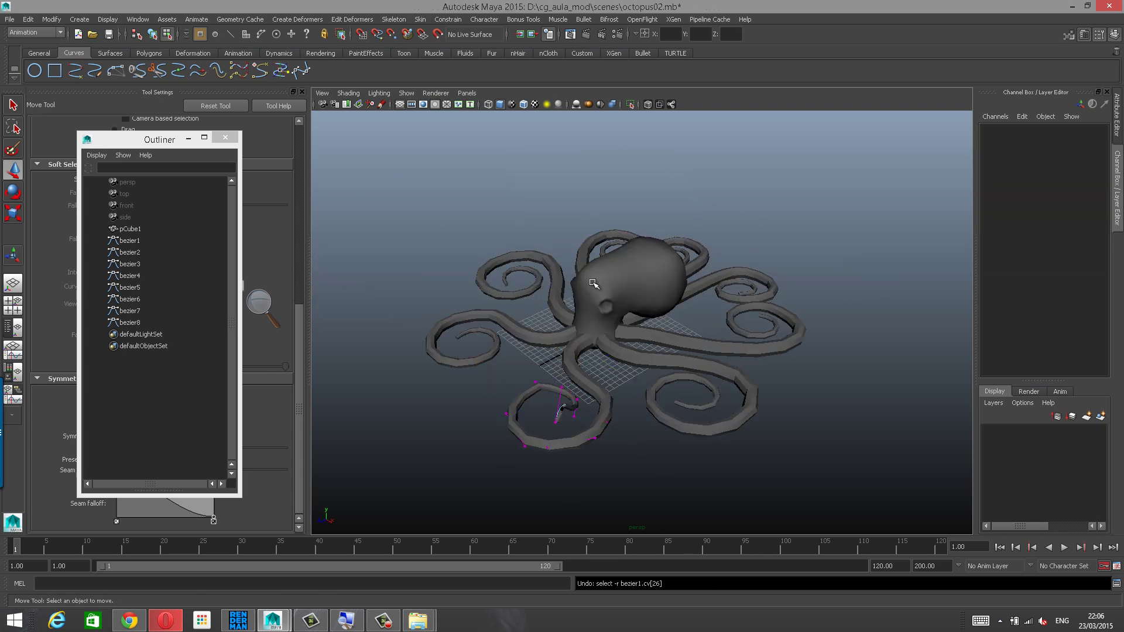
{"action": "key", "text": "ctrl+z"}
{"action": "key", "text": "ctrl+z"}
{"action": "key", "text": "ctrl+z"}
{"action": "key", "text": "ctrl+z"}
{"action": "key", "text": "ctrl+z"}
{"action": "key", "text": "ctrl+z"}
{"action": "key", "text": "ctrl+z"}
{"action": "key", "text": "ctrl+z"}
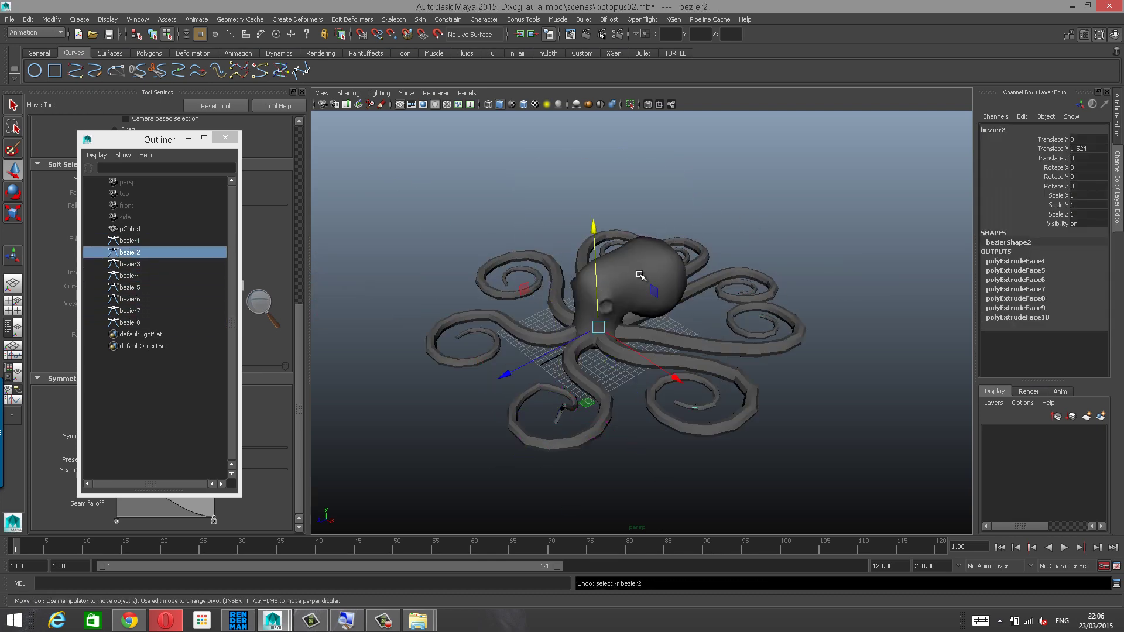
{"action": "key", "text": "ctrl+z"}
{"action": "key", "text": "ctrl+z"}
{"action": "key", "text": "ctrl+z"}
{"action": "key", "text": "ctrl+z"}
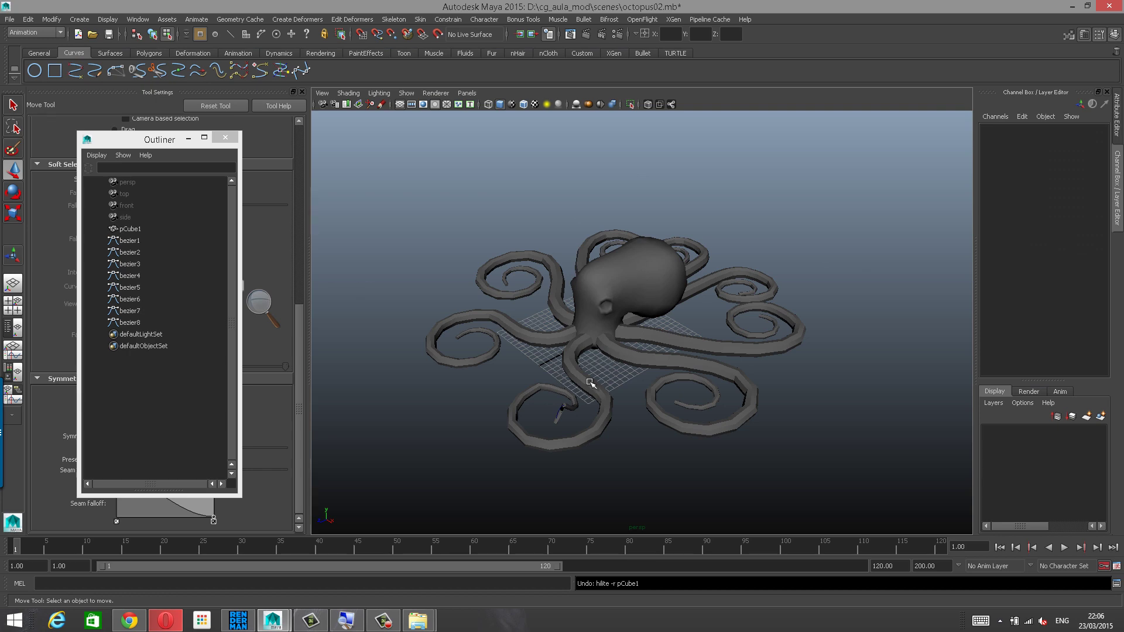
{"action": "scroll", "coordinate": [591, 383], "scroll_direction": "up", "scroll_amount": 4}
{"action": "middle_click_drag", "start_coordinate": [590, 374], "coordinate": [630, 256], "text": "alt"}
{"action": "scroll", "coordinate": [625, 301], "scroll_direction": "up", "scroll_amount": 4}
{"action": "middle_click_drag", "start_coordinate": [625, 301], "coordinate": [645, 183], "text": "alt"}
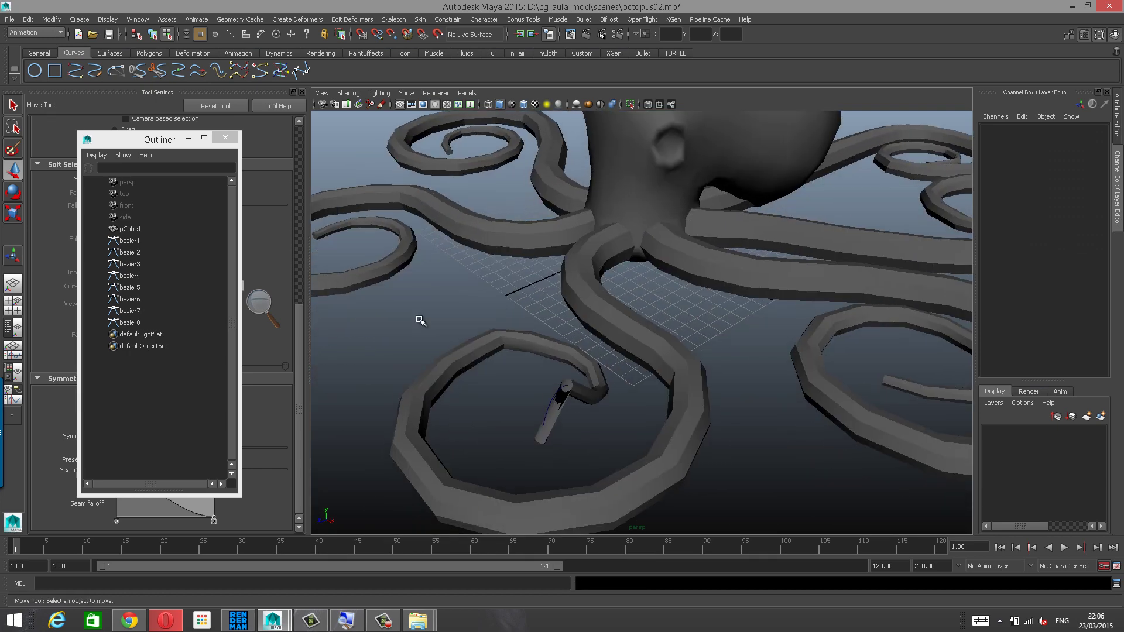
{"action": "left_click", "coordinate": [140, 240]}
{"action": "scroll", "coordinate": [588, 275], "scroll_direction": "down", "scroll_amount": 3}
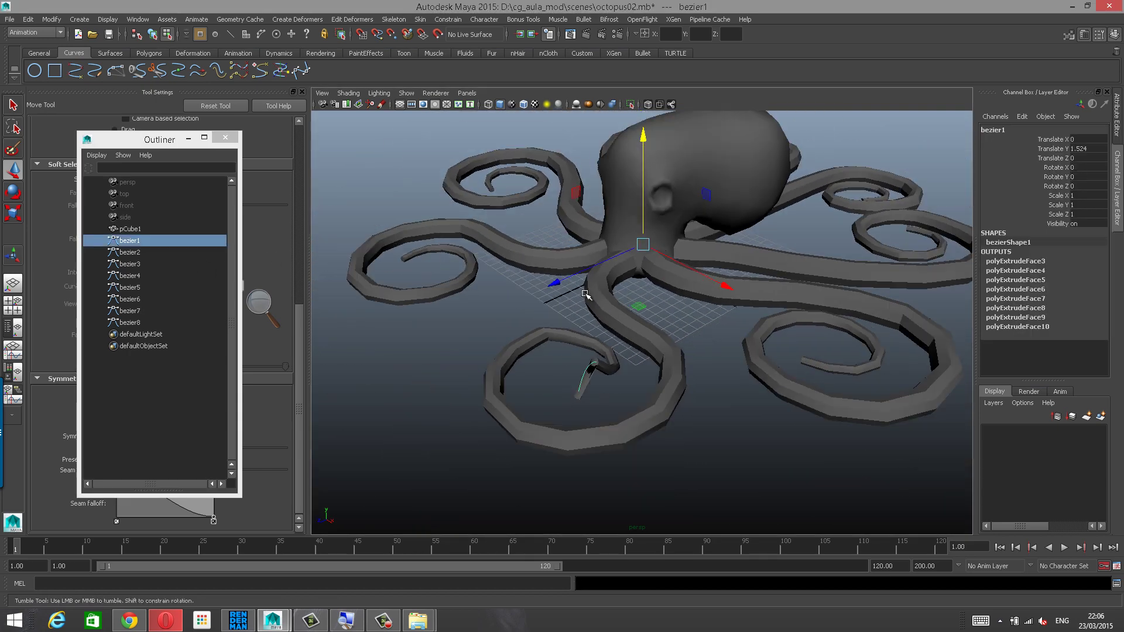
{"action": "left_click_drag", "start_coordinate": [590, 296], "coordinate": [559, 302], "text": "alt"}
{"action": "key", "text": "ctrl+z"}
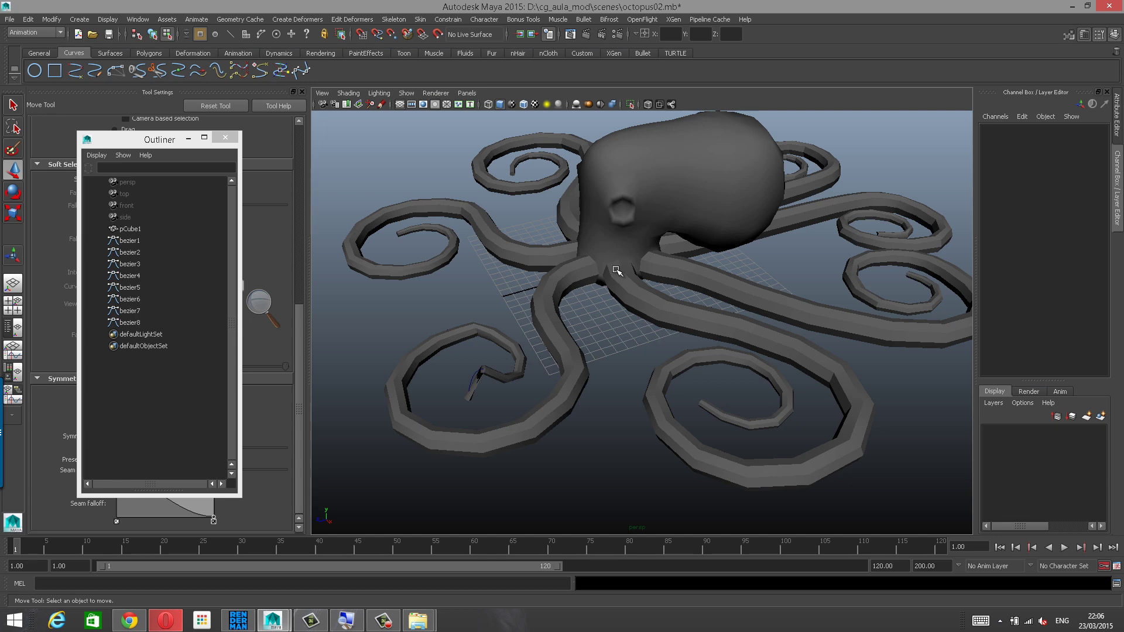
Switch to object selection, pick the bezier1 curve at the kinked tentacle tip and display its control vertices.
{"action": "key", "text": "F8"}
{"action": "left_click", "coordinate": [617, 271]}
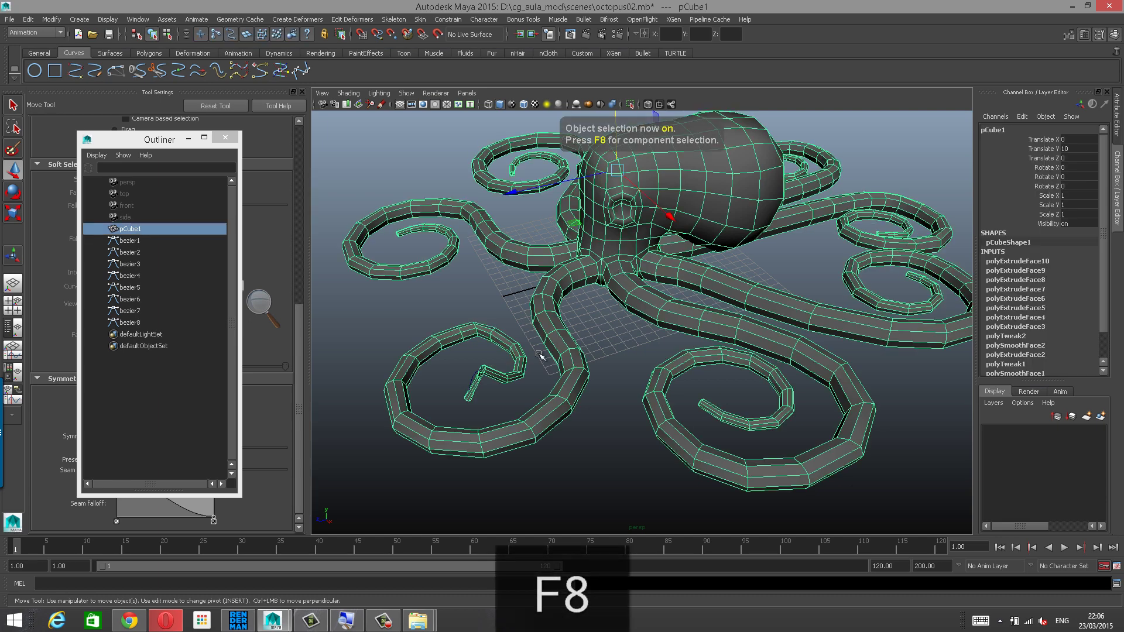
{"action": "left_click", "coordinate": [476, 373]}
{"action": "right_click_drag", "start_coordinate": [526, 291], "coordinate": [471, 296]}
{"action": "middle_click_drag", "start_coordinate": [473, 325], "coordinate": [582, 256], "text": "alt"}
{"action": "scroll", "coordinate": [583, 256], "scroll_direction": "up", "scroll_amount": 4}
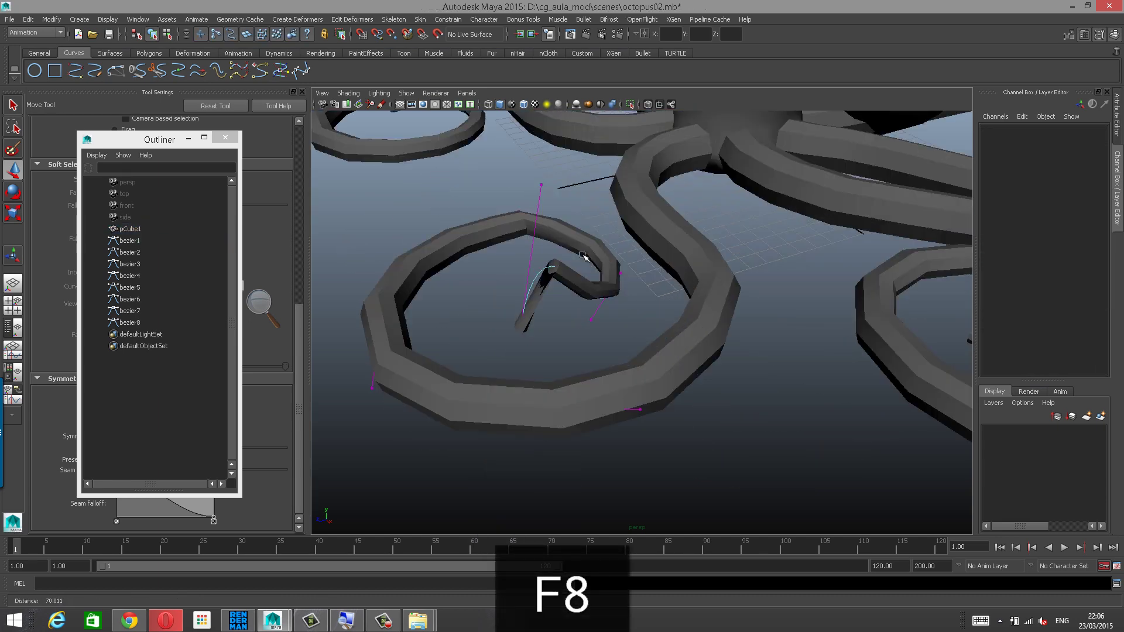
{"action": "scroll", "coordinate": [583, 256], "scroll_direction": "up", "scroll_amount": 1}
Move bezier1.cv[26] down toward the spiral to smooth the kinked tip, and select the octopus mesh pCube1 as an object.
{"action": "left_click", "coordinate": [532, 173]}
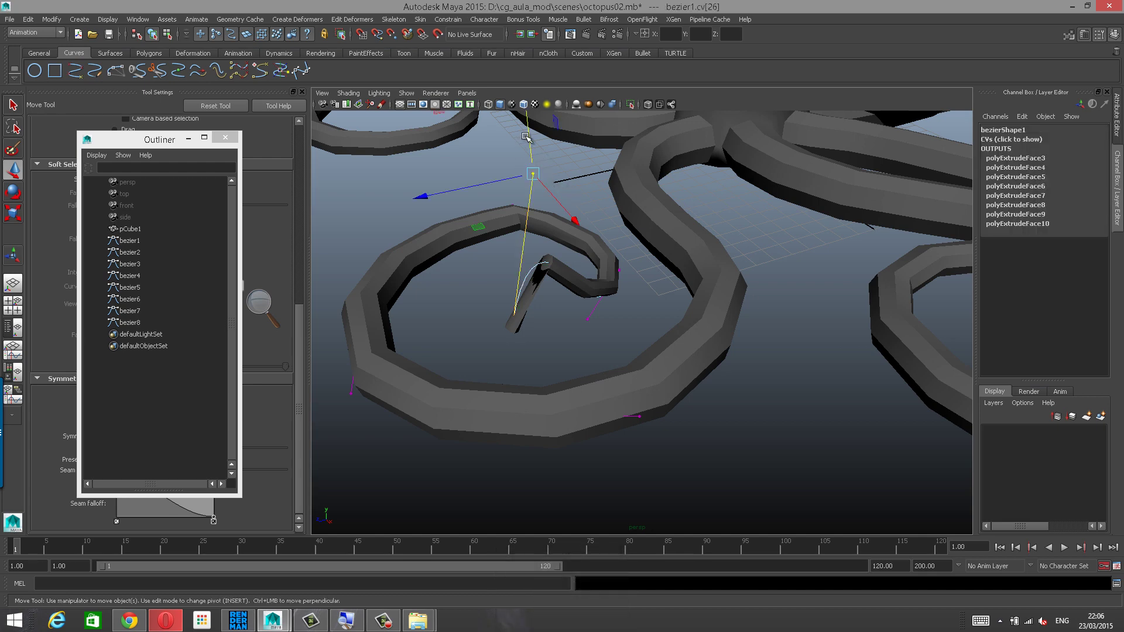
{"action": "left_click_drag", "start_coordinate": [545, 176], "coordinate": [586, 242]}
{"action": "scroll", "coordinate": [692, 247], "scroll_direction": "down", "scroll_amount": 6}
{"action": "right_click_drag", "start_coordinate": [709, 193], "coordinate": [715, 253]}
{"action": "left_click_drag", "start_coordinate": [715, 253], "coordinate": [662, 281], "text": "alt"}
{"action": "right_click_drag", "start_coordinate": [661, 281], "coordinate": [703, 345], "text": "alt"}
{"action": "middle_click_drag", "start_coordinate": [702, 346], "coordinate": [690, 325], "text": "alt"}
{"action": "right_click_drag", "start_coordinate": [690, 325], "coordinate": [620, 283], "text": "alt"}
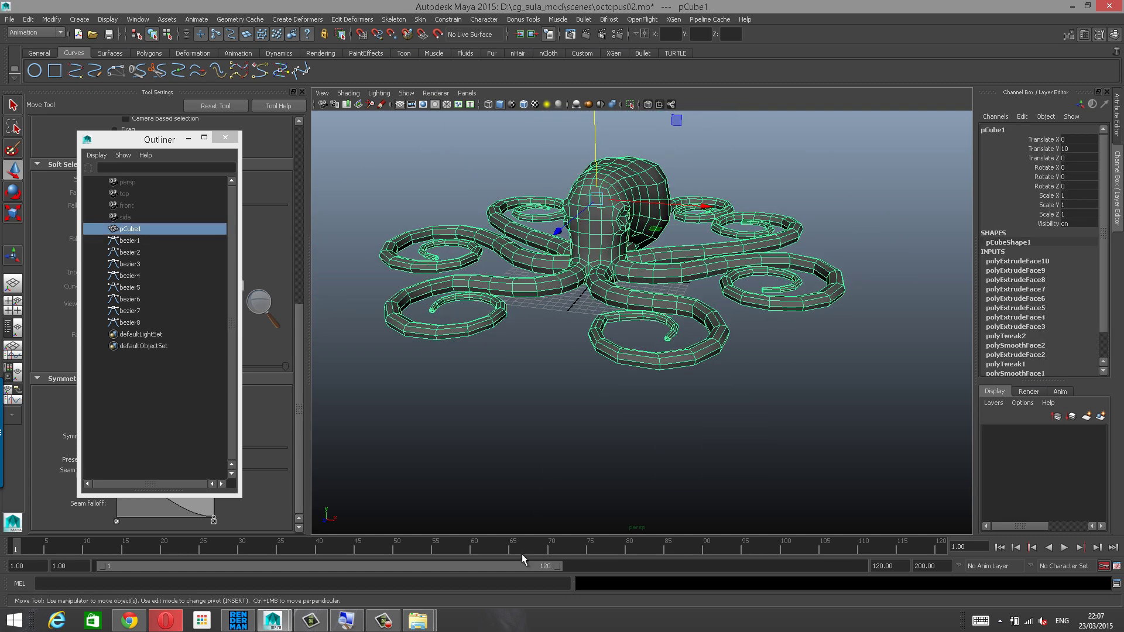